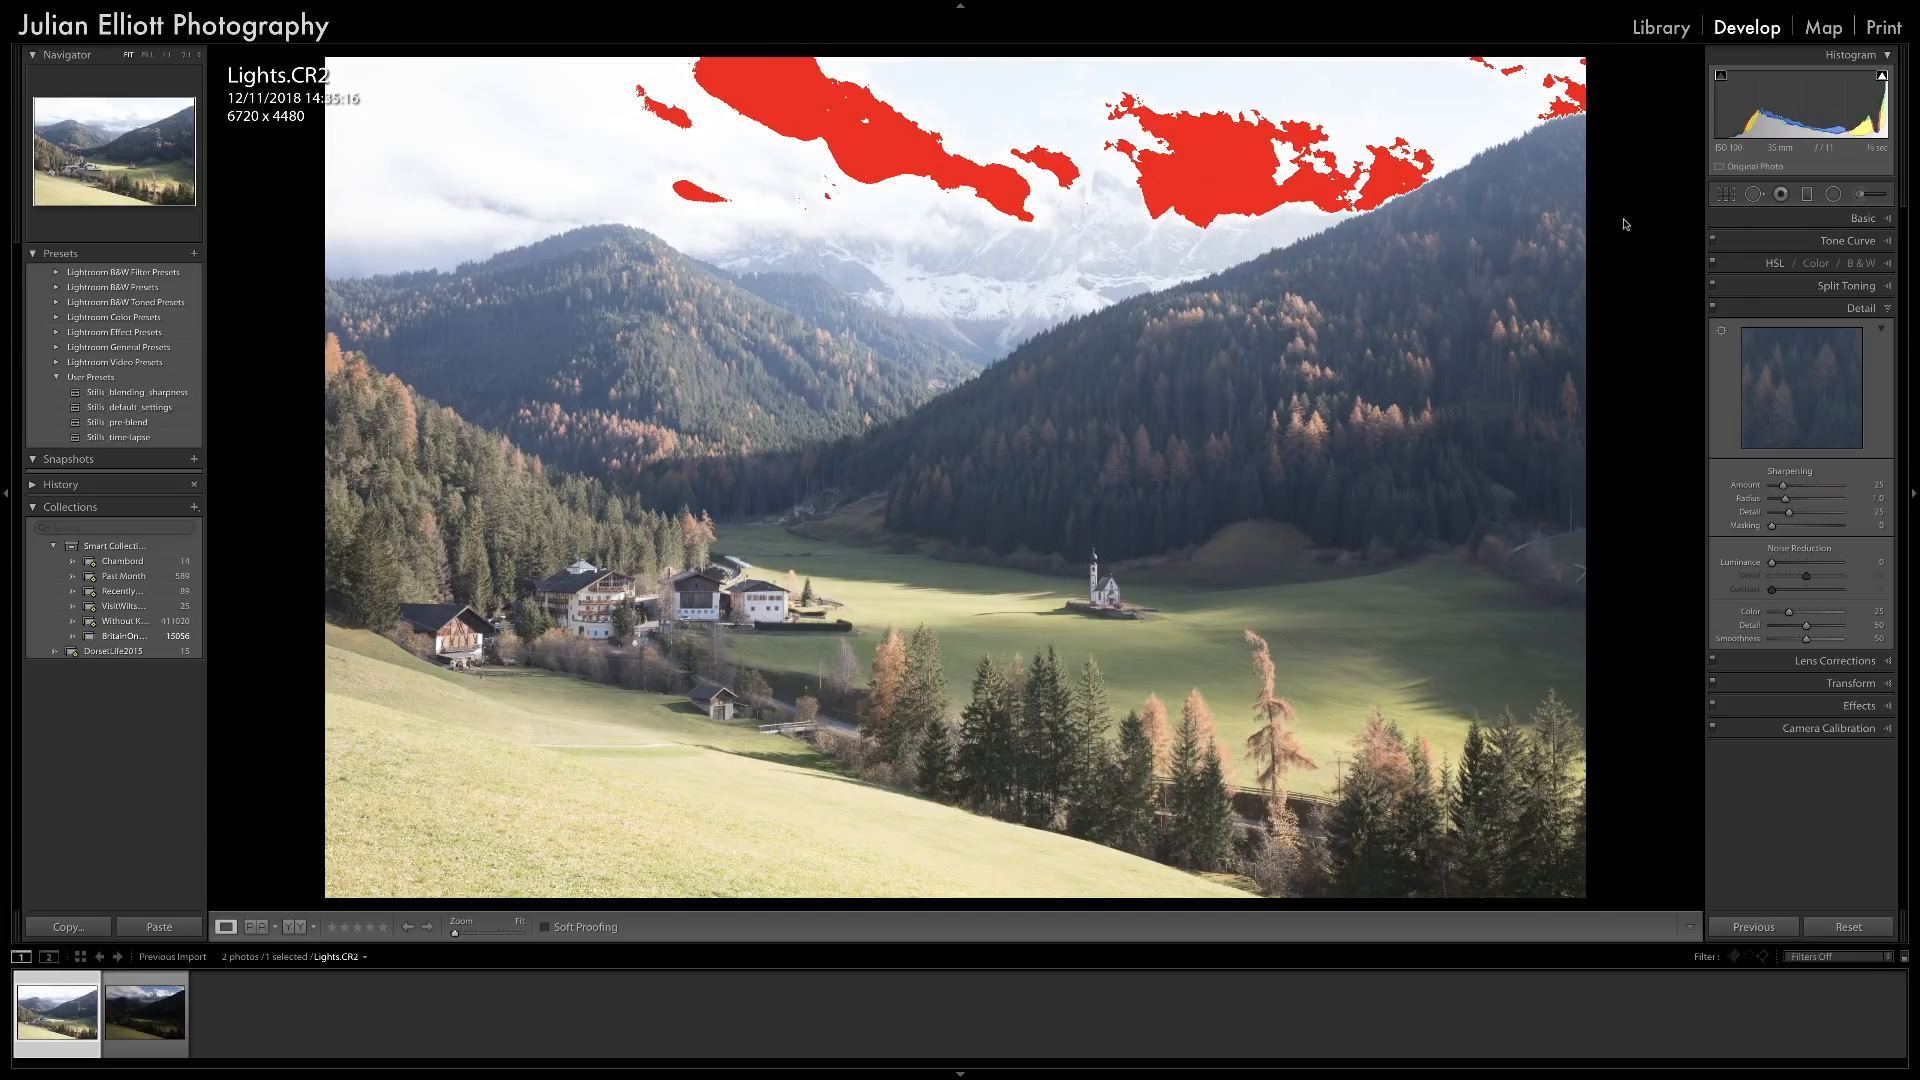
Compare the Darks.CR2 exposure with Lights.CR2, and check Lights.CR2 for dust spots using the spot visualization.
{"action": "left_click", "coordinate": [141, 984]}
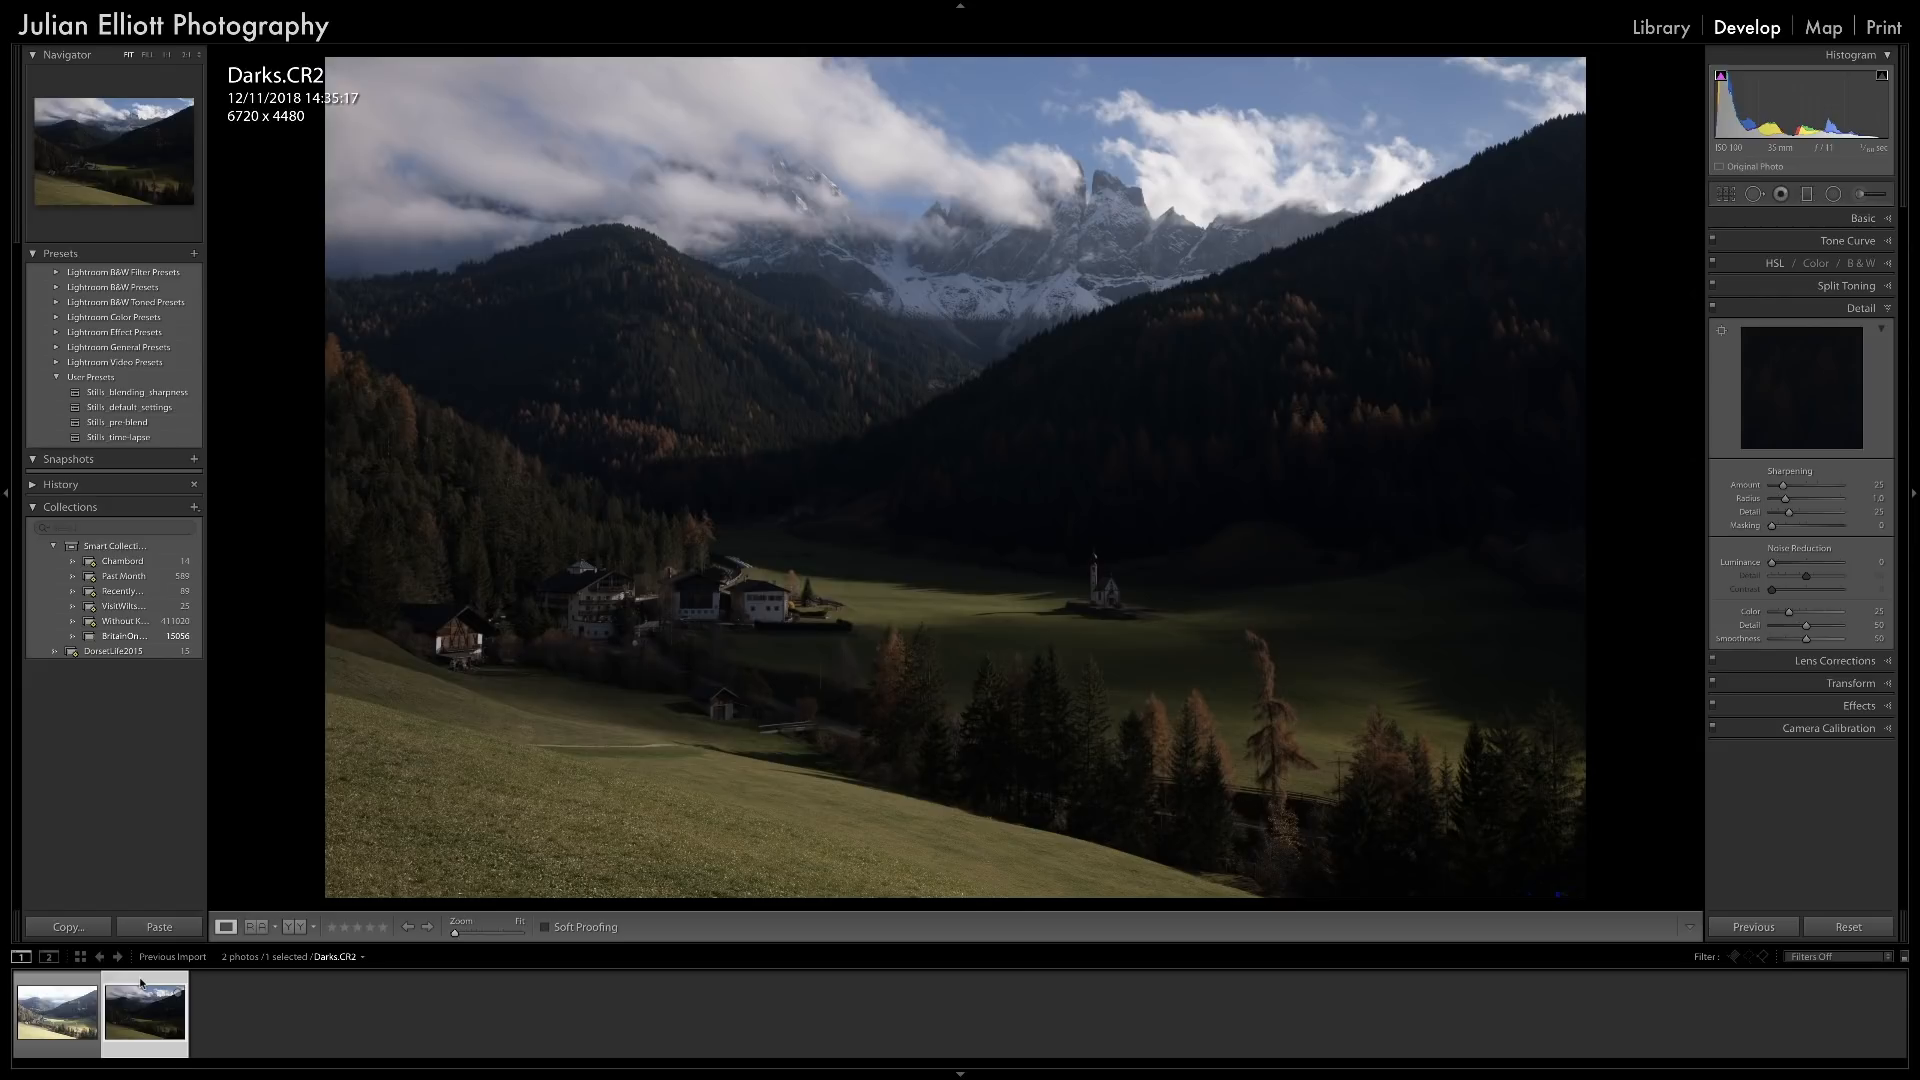
{"action": "left_click", "coordinate": [44, 984]}
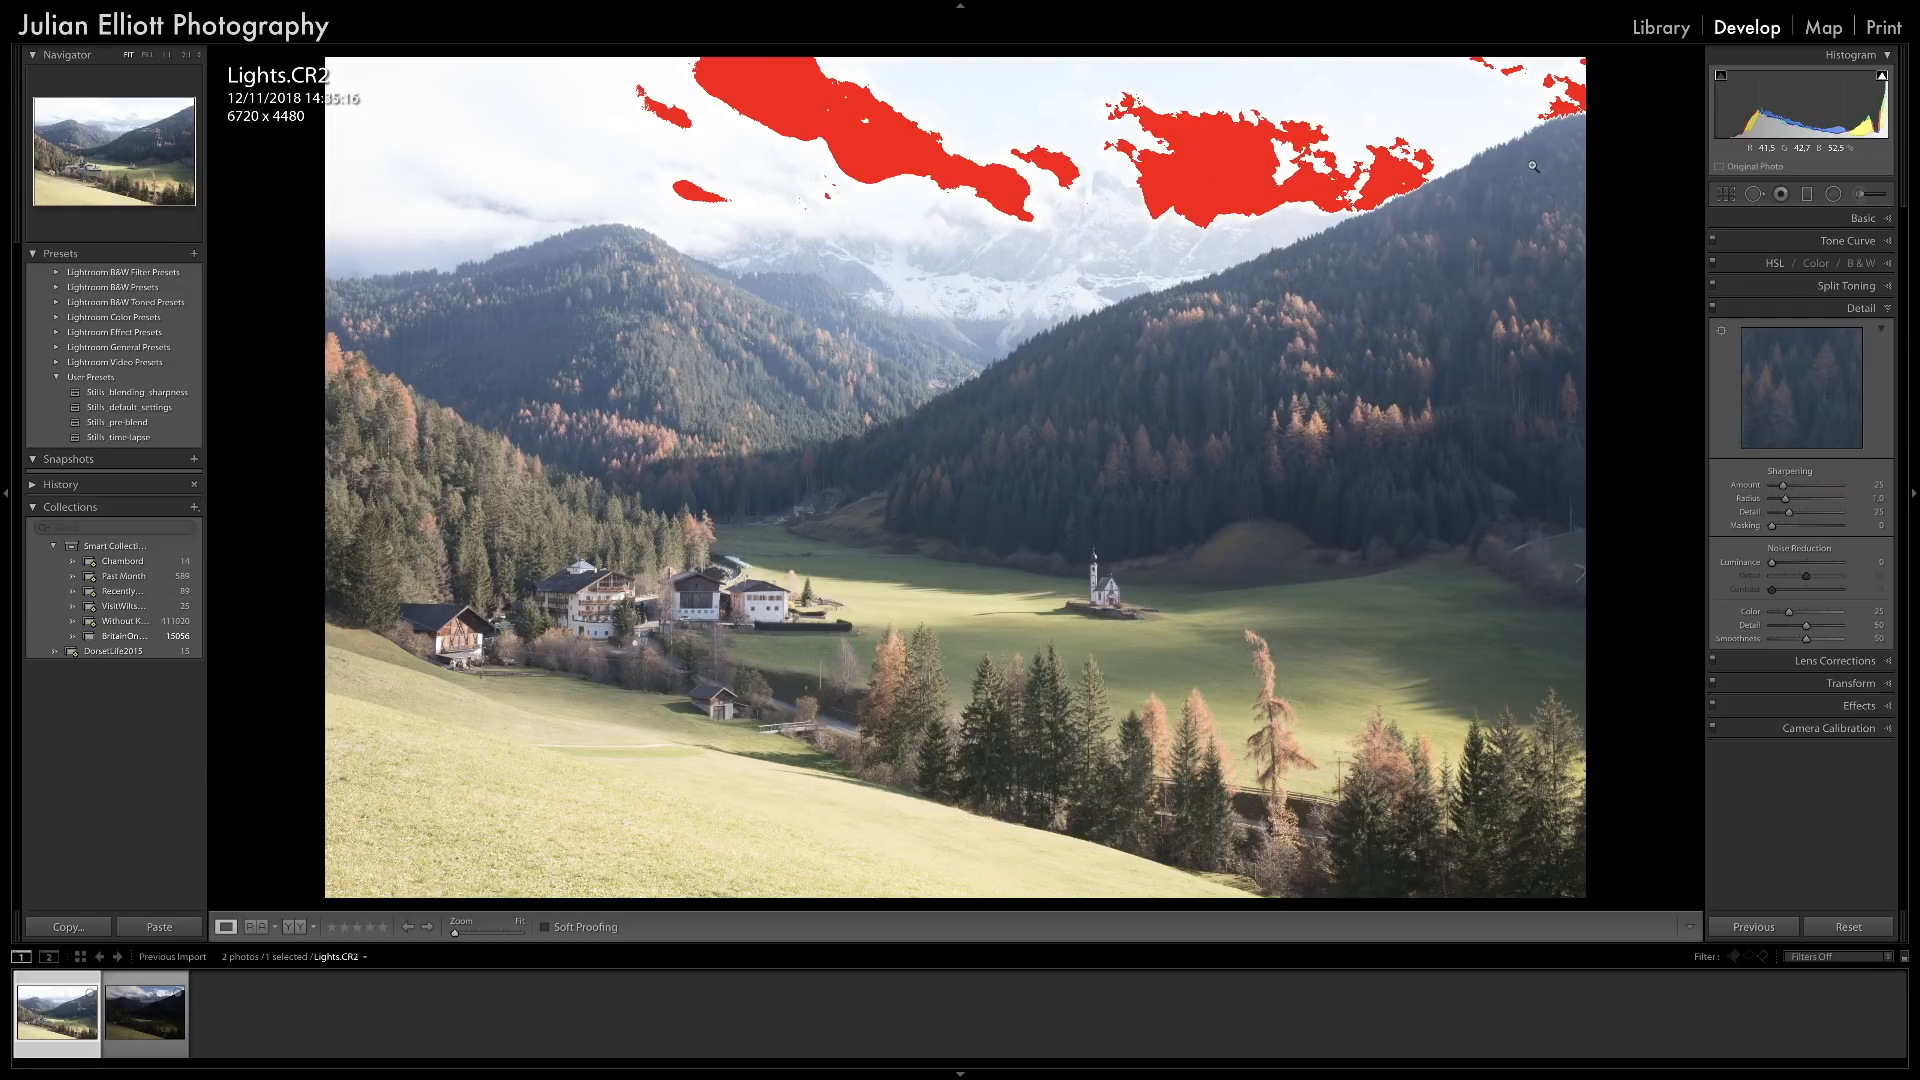
{"action": "key", "text": "q"}
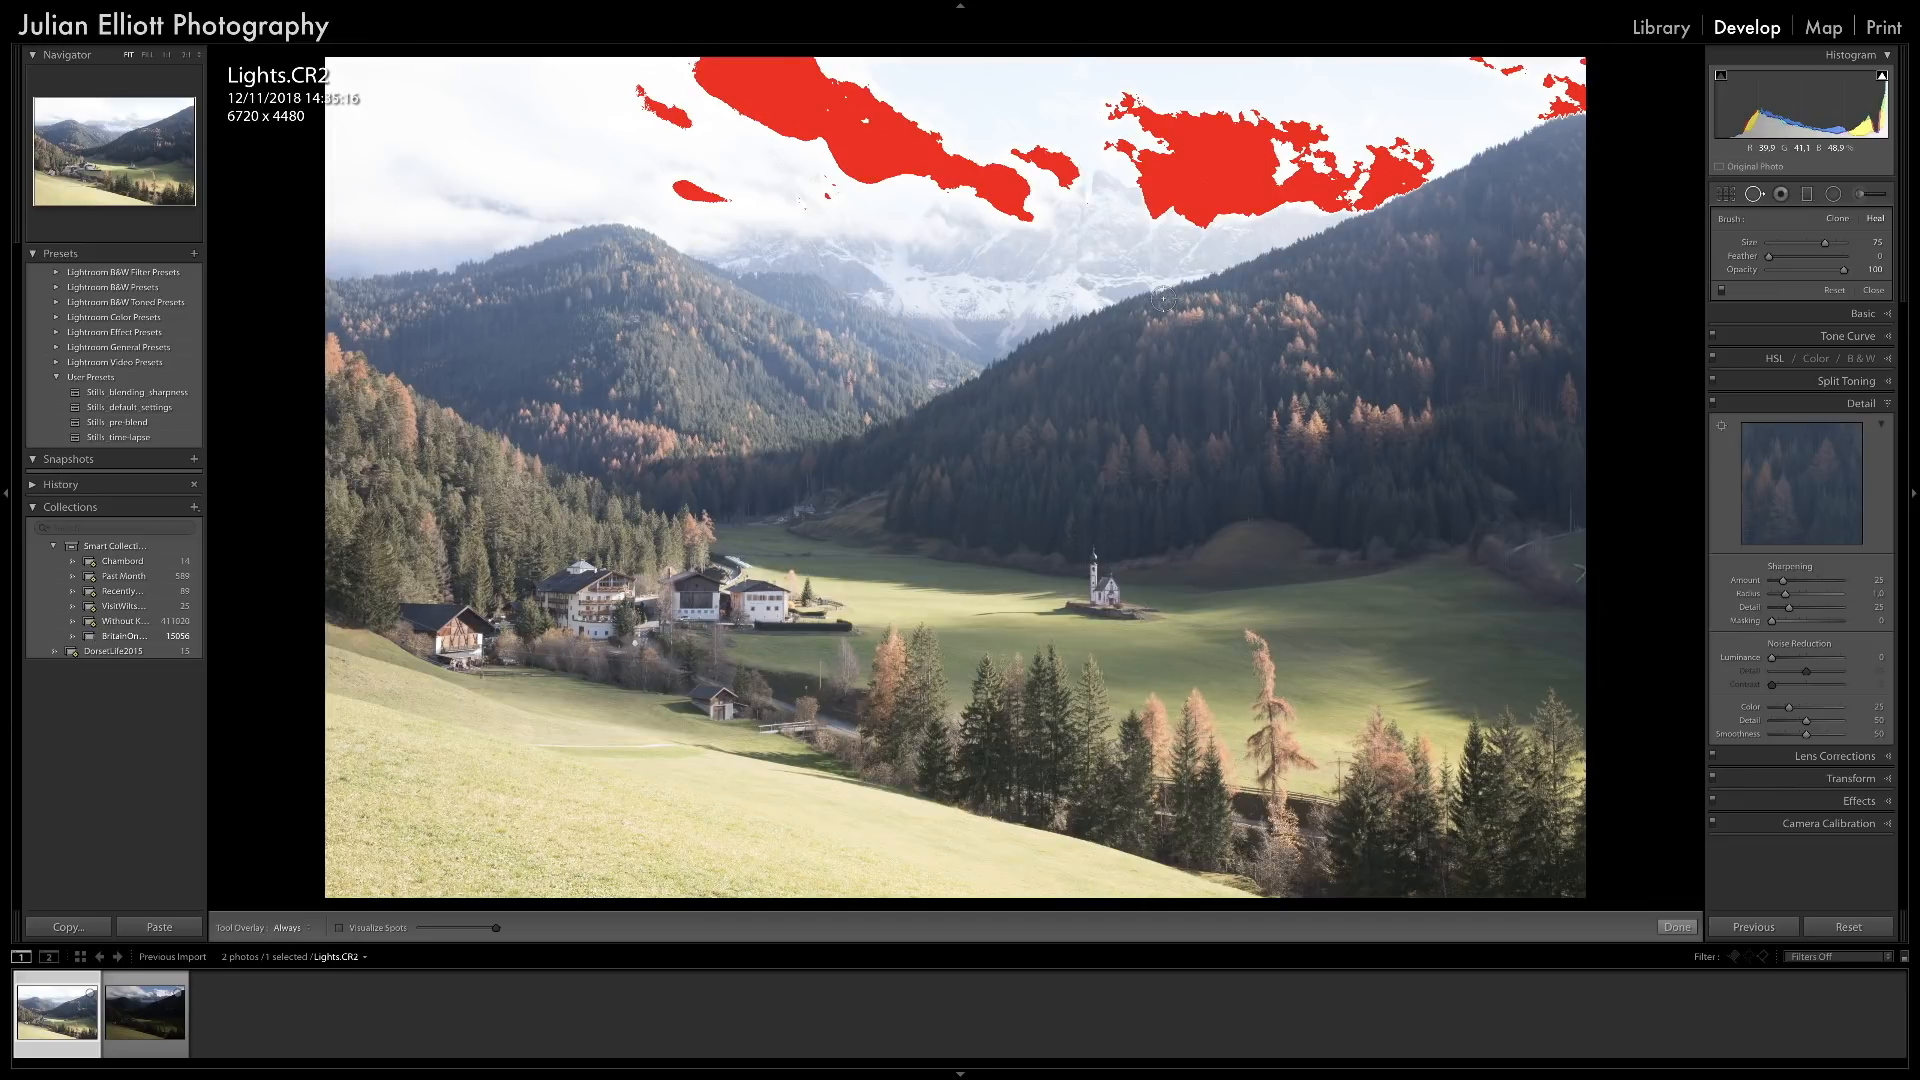
{"action": "key", "text": "a"}
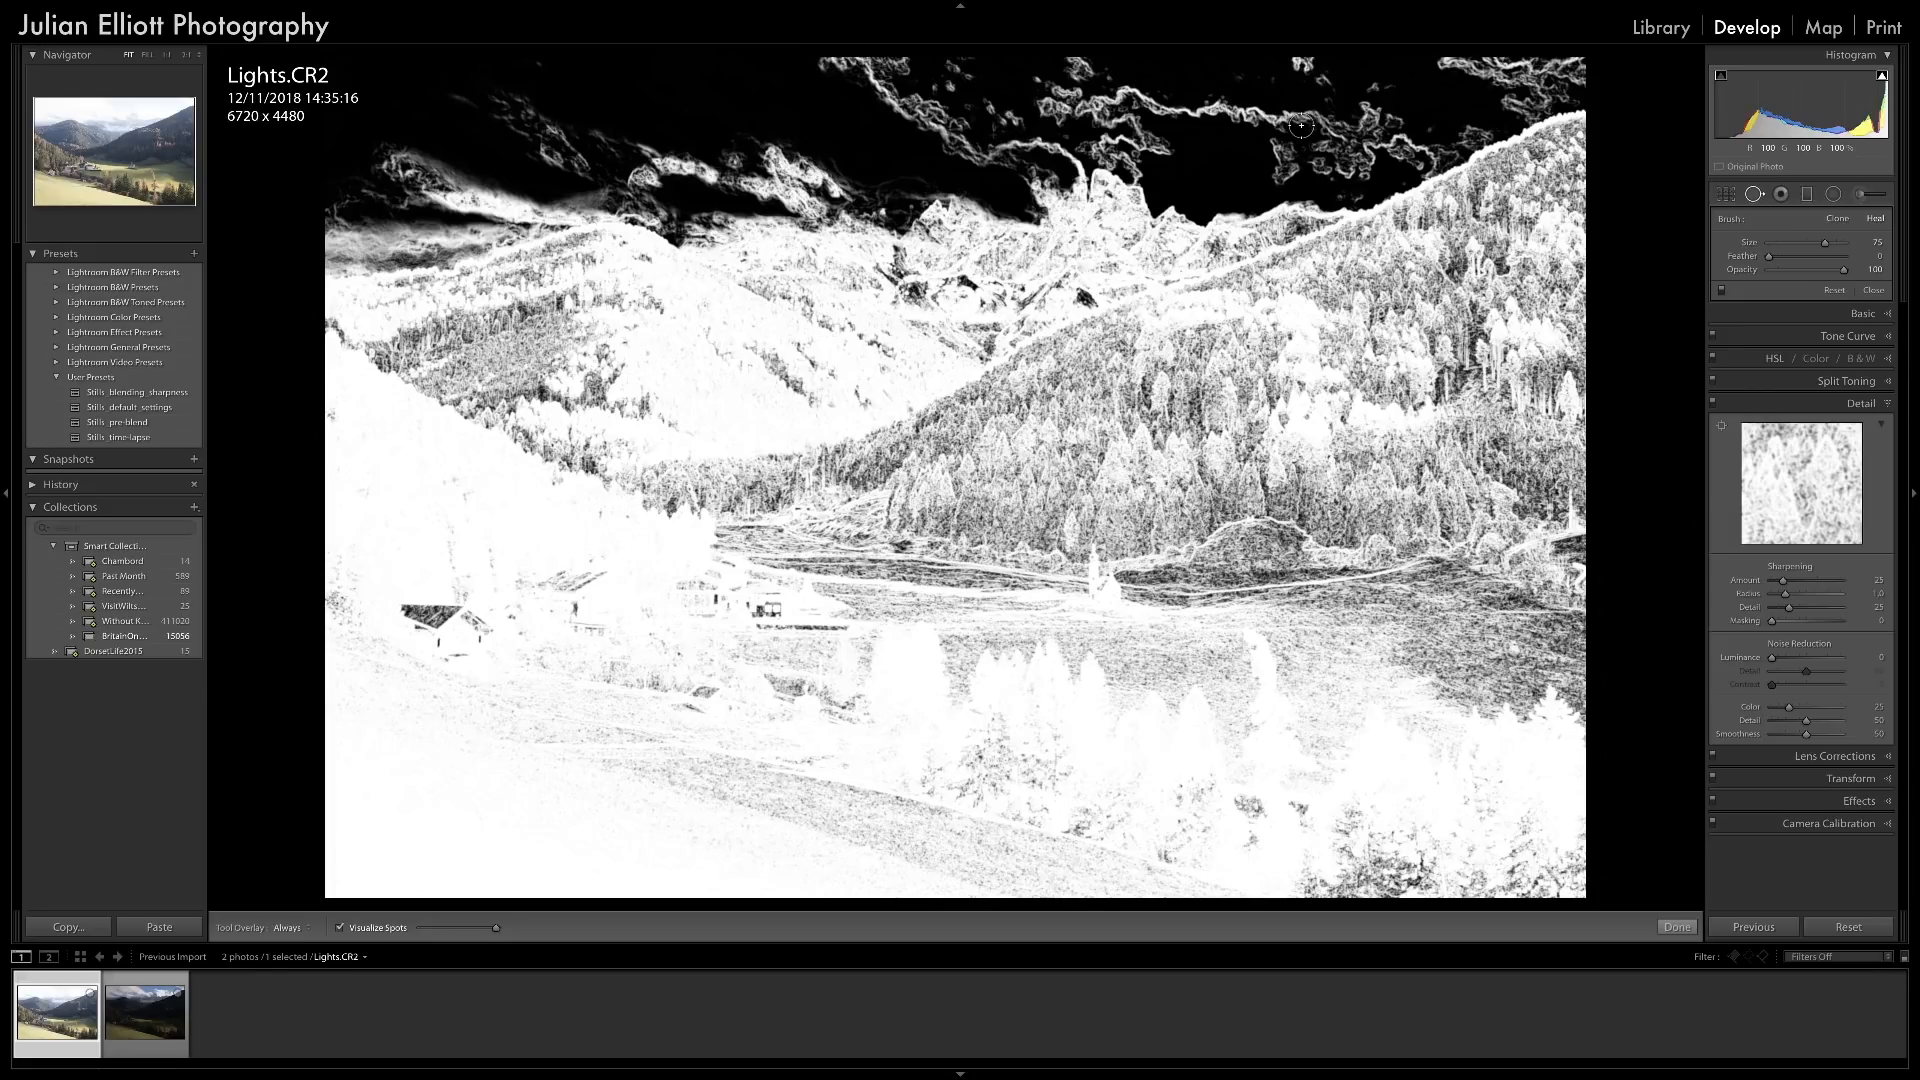
{"action": "key", "text": "q"}
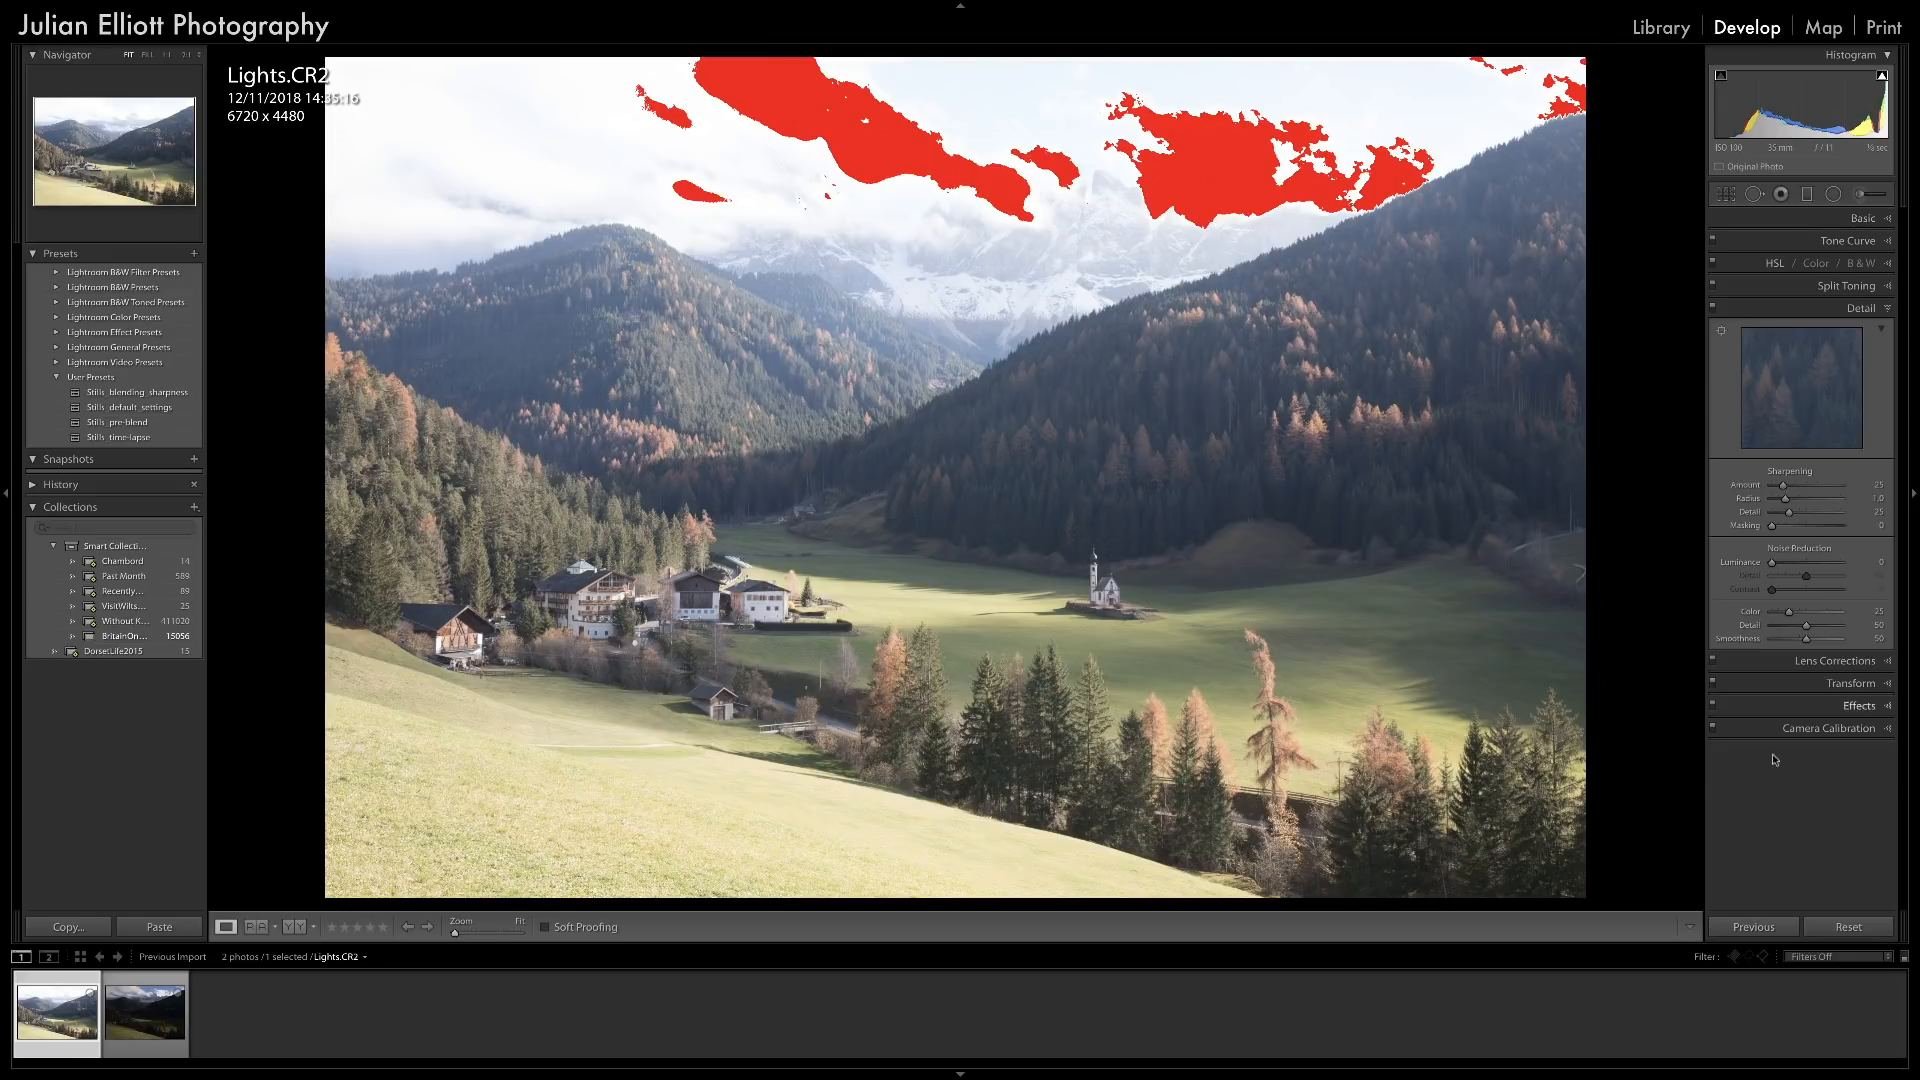
Set the camera calibration profile of Lights.CR2 to Camera Neutral.
{"action": "left_click", "coordinate": [1751, 729]}
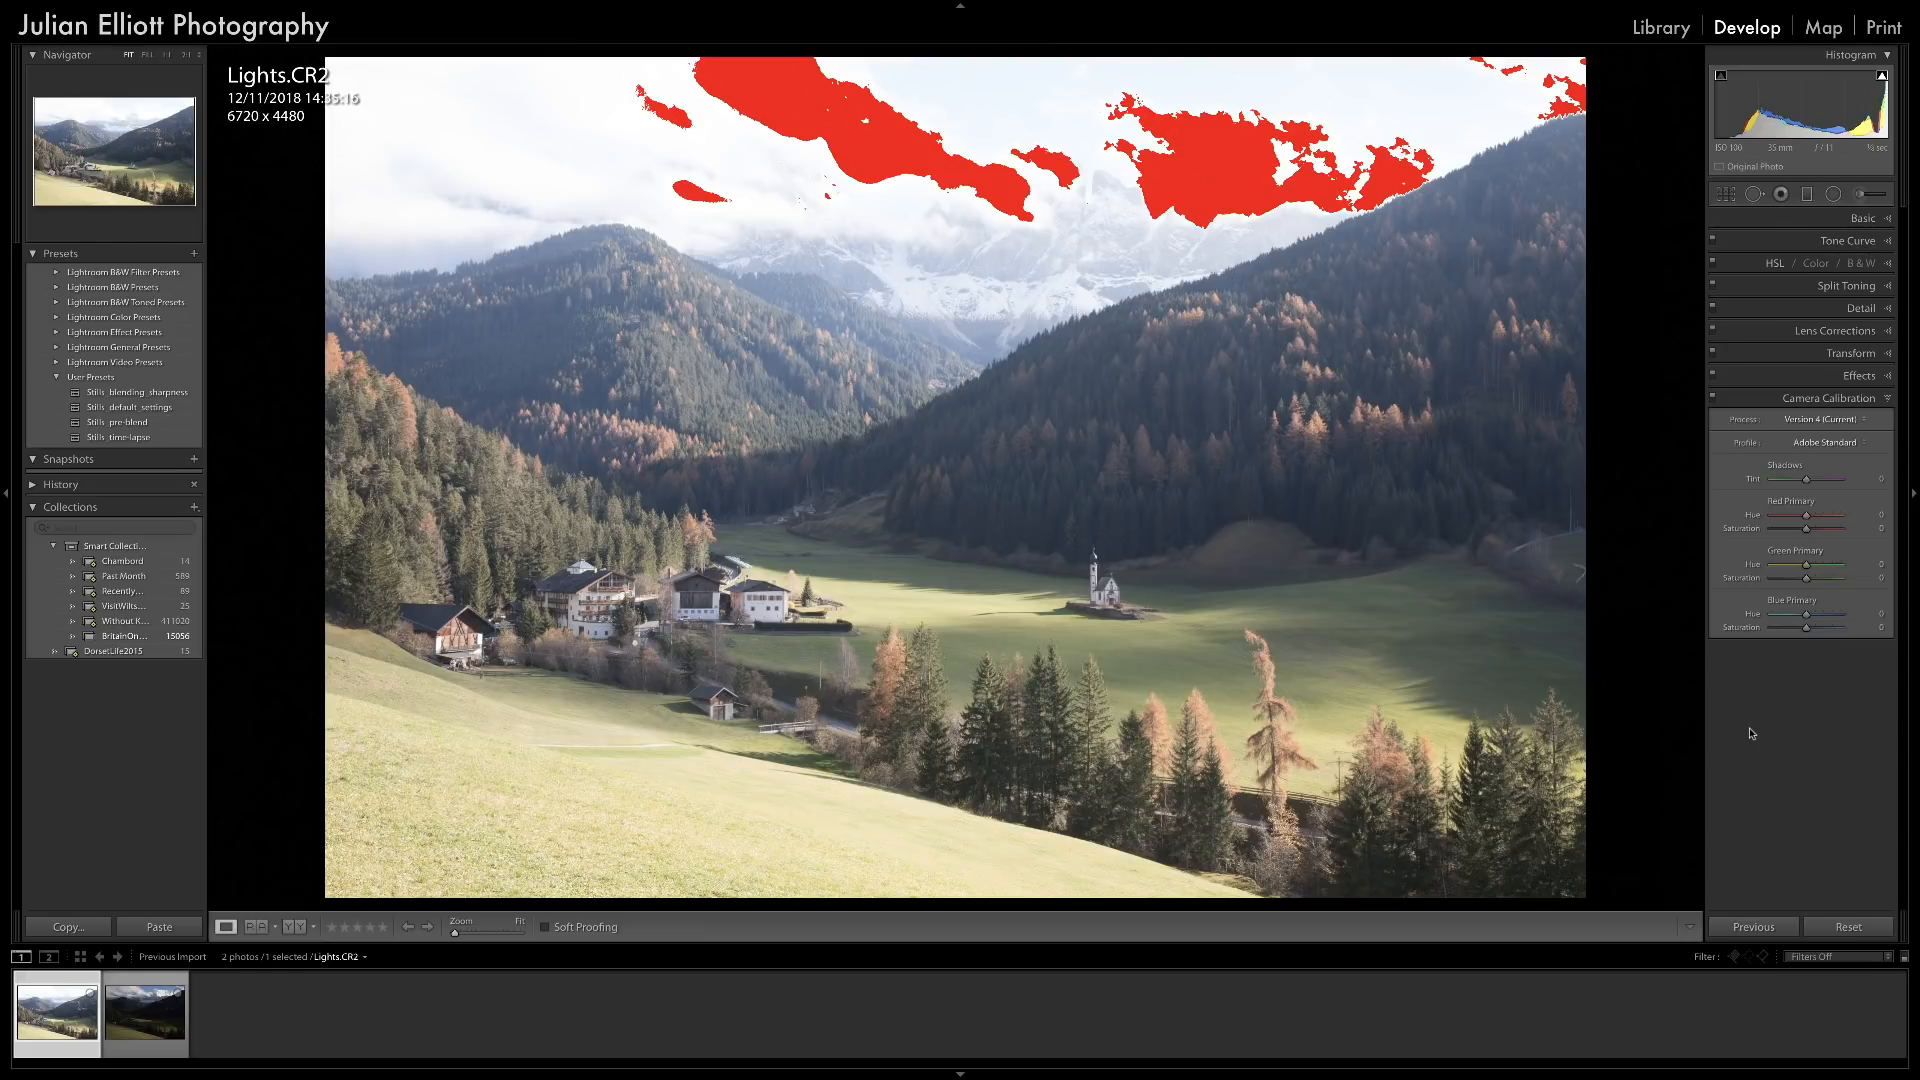
{"action": "left_click", "coordinate": [1813, 443]}
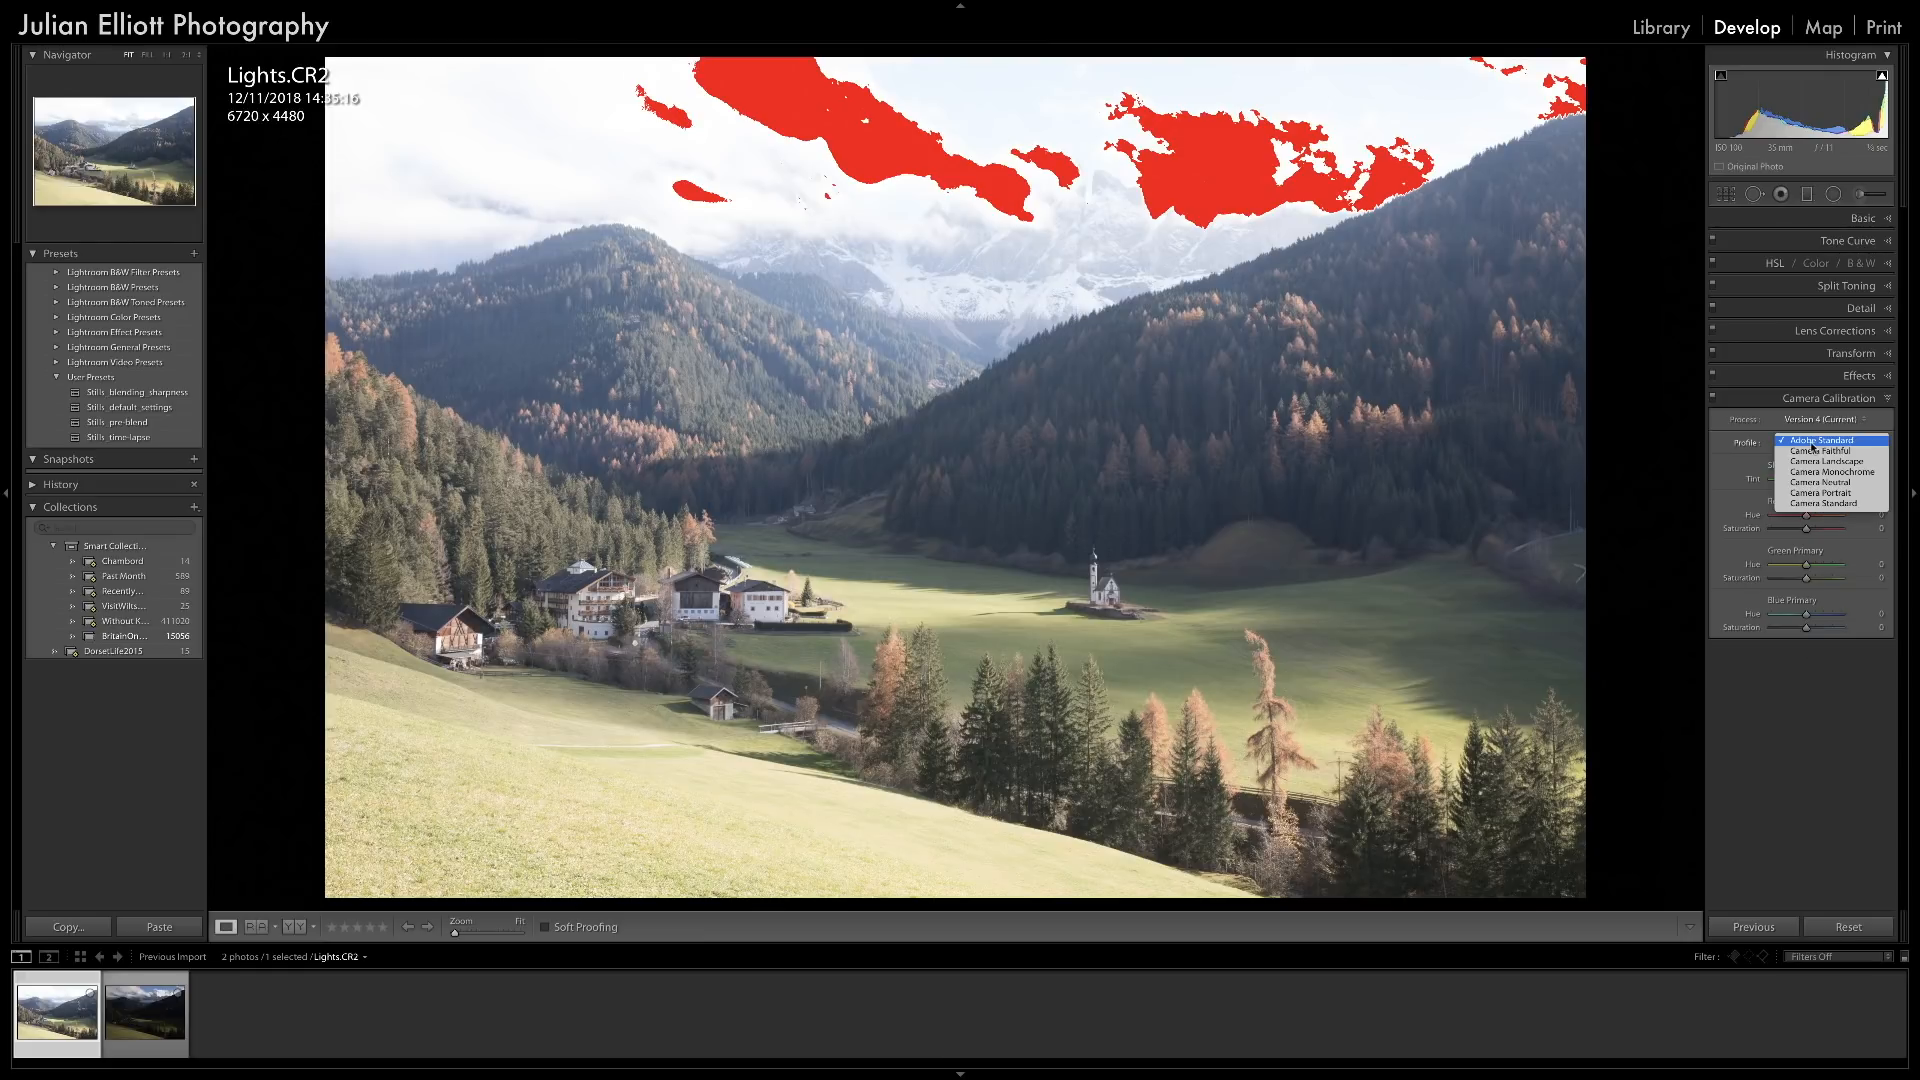
{"action": "left_click", "coordinate": [1810, 484]}
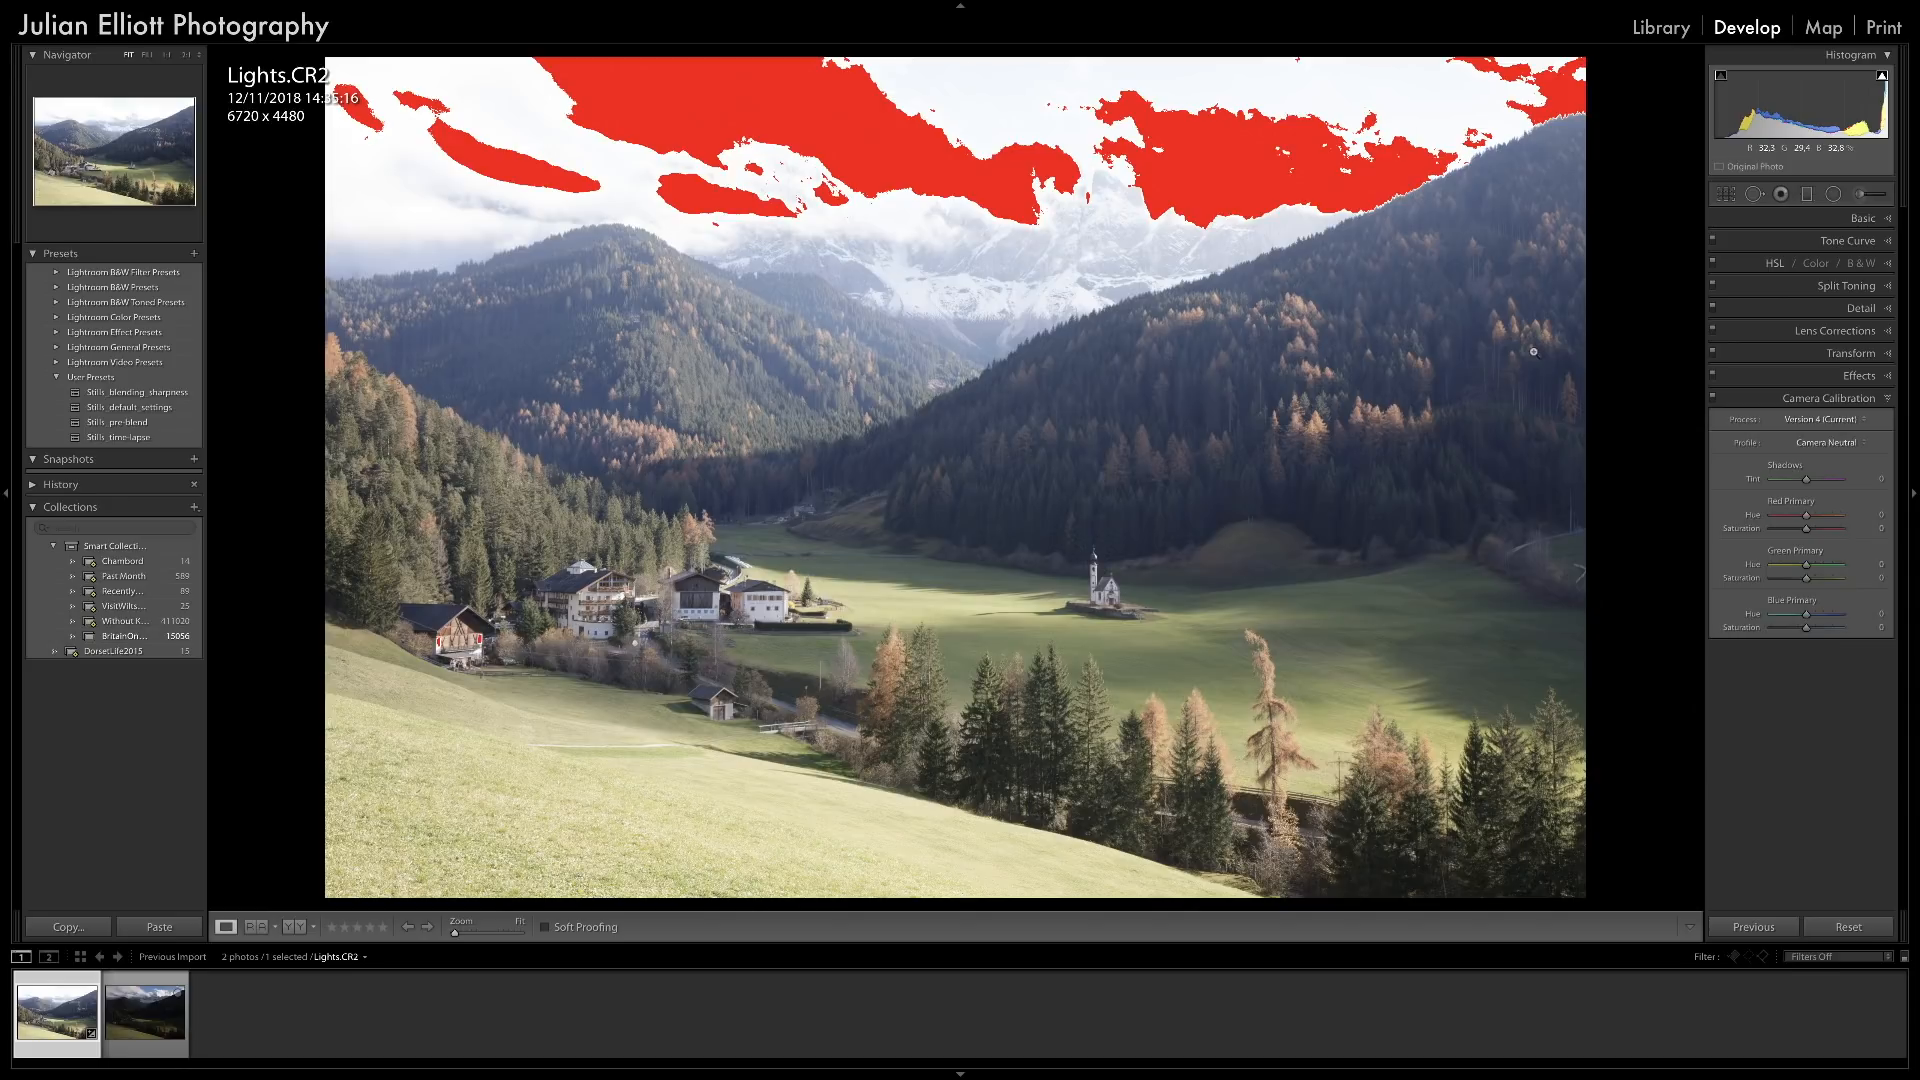
Adjust the basic tone and presence: shadows +11, whites +18, vibrance +15 and clarity +21.
{"action": "left_click", "coordinate": [1756, 219]}
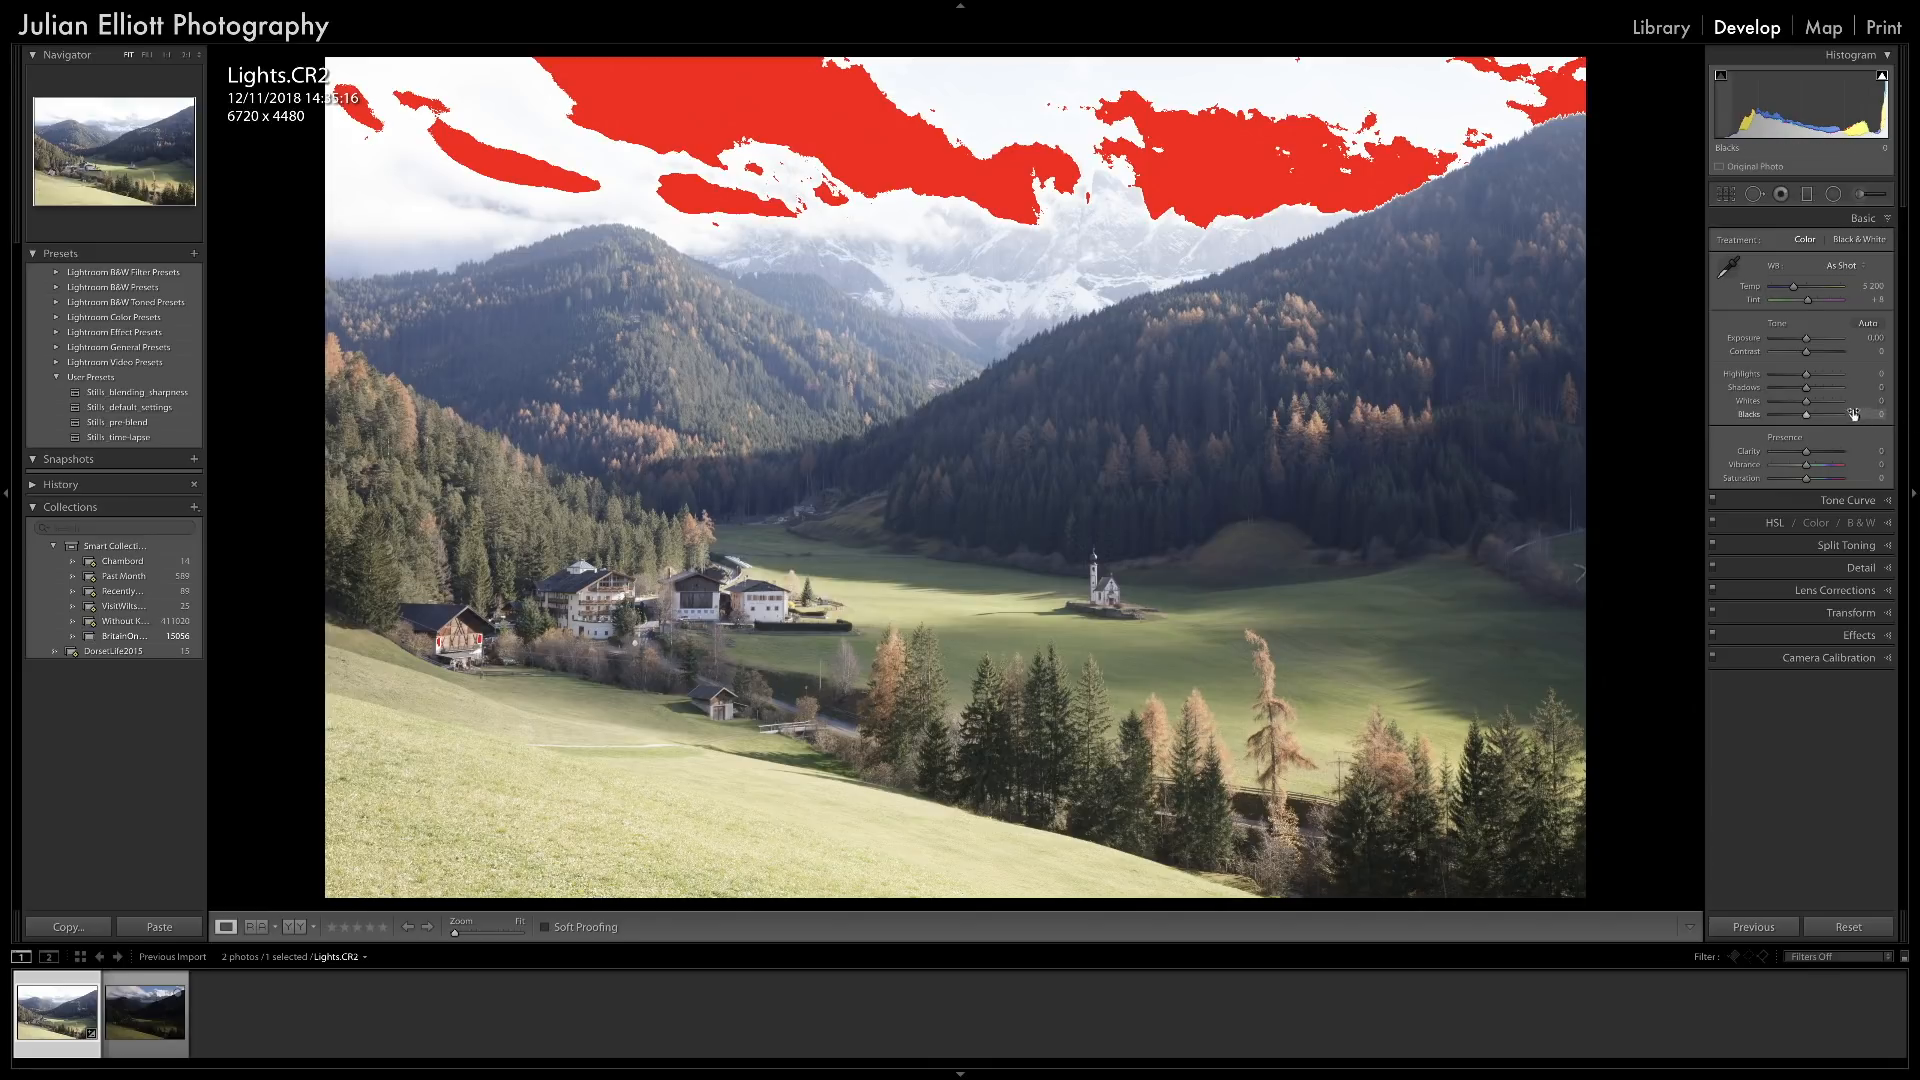
{"action": "left_click_drag", "start_coordinate": [1806, 404], "coordinate": [1809, 390]}
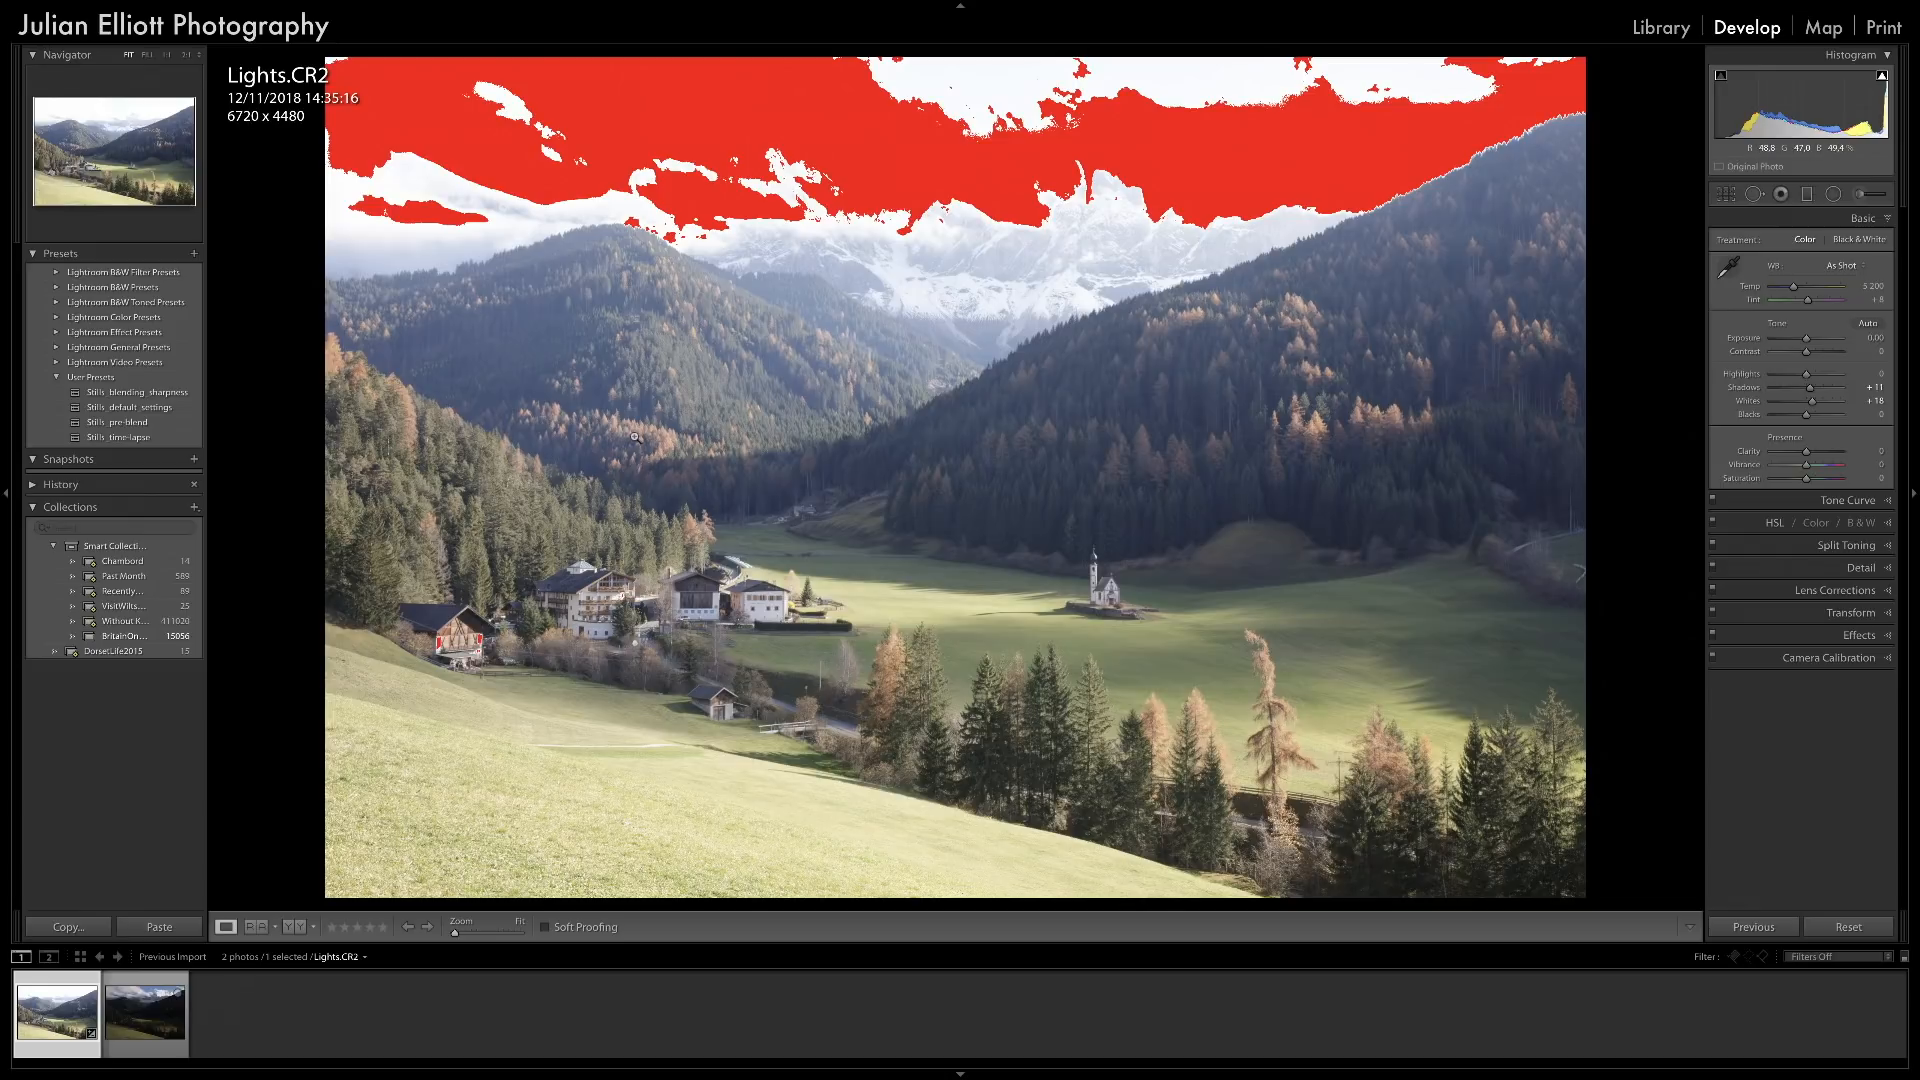
{"action": "left_click_drag", "start_coordinate": [1806, 466], "coordinate": [1812, 466]}
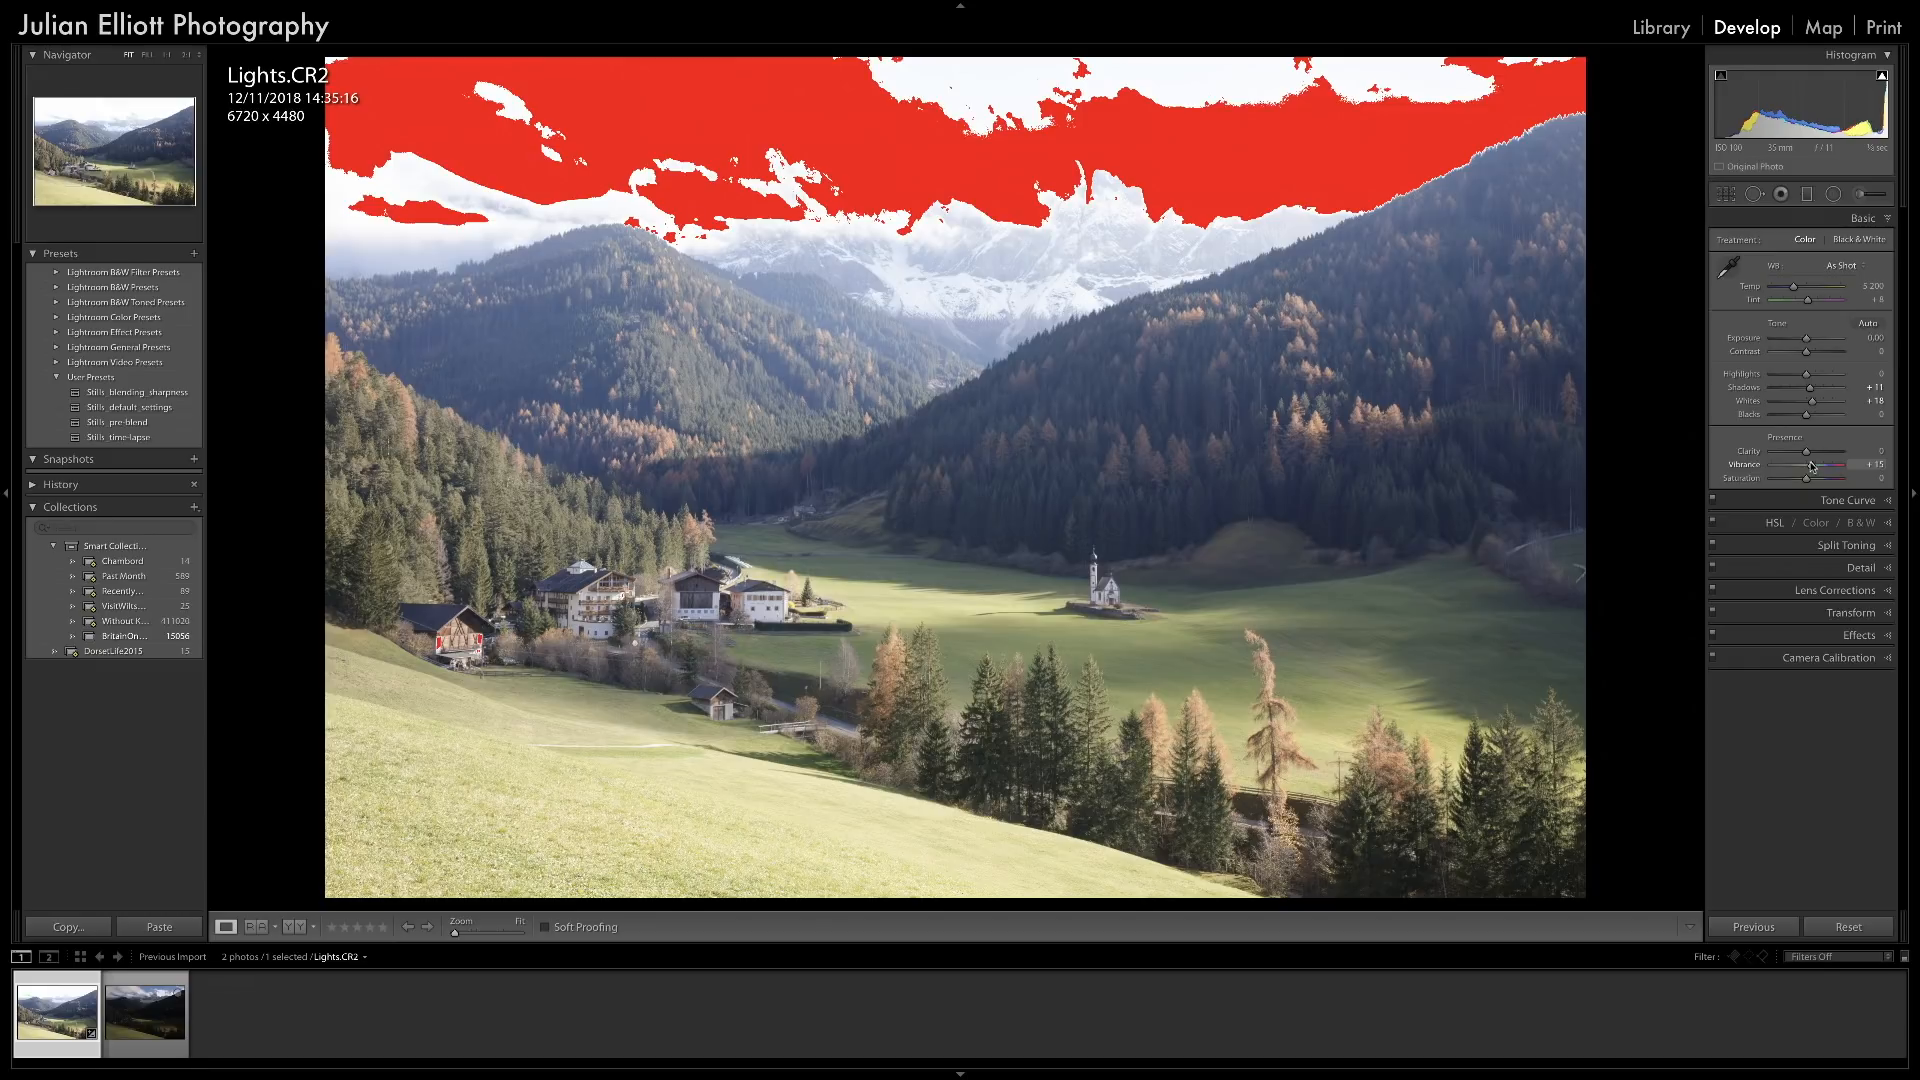
{"action": "left_click_drag", "start_coordinate": [1806, 451], "coordinate": [1813, 453]}
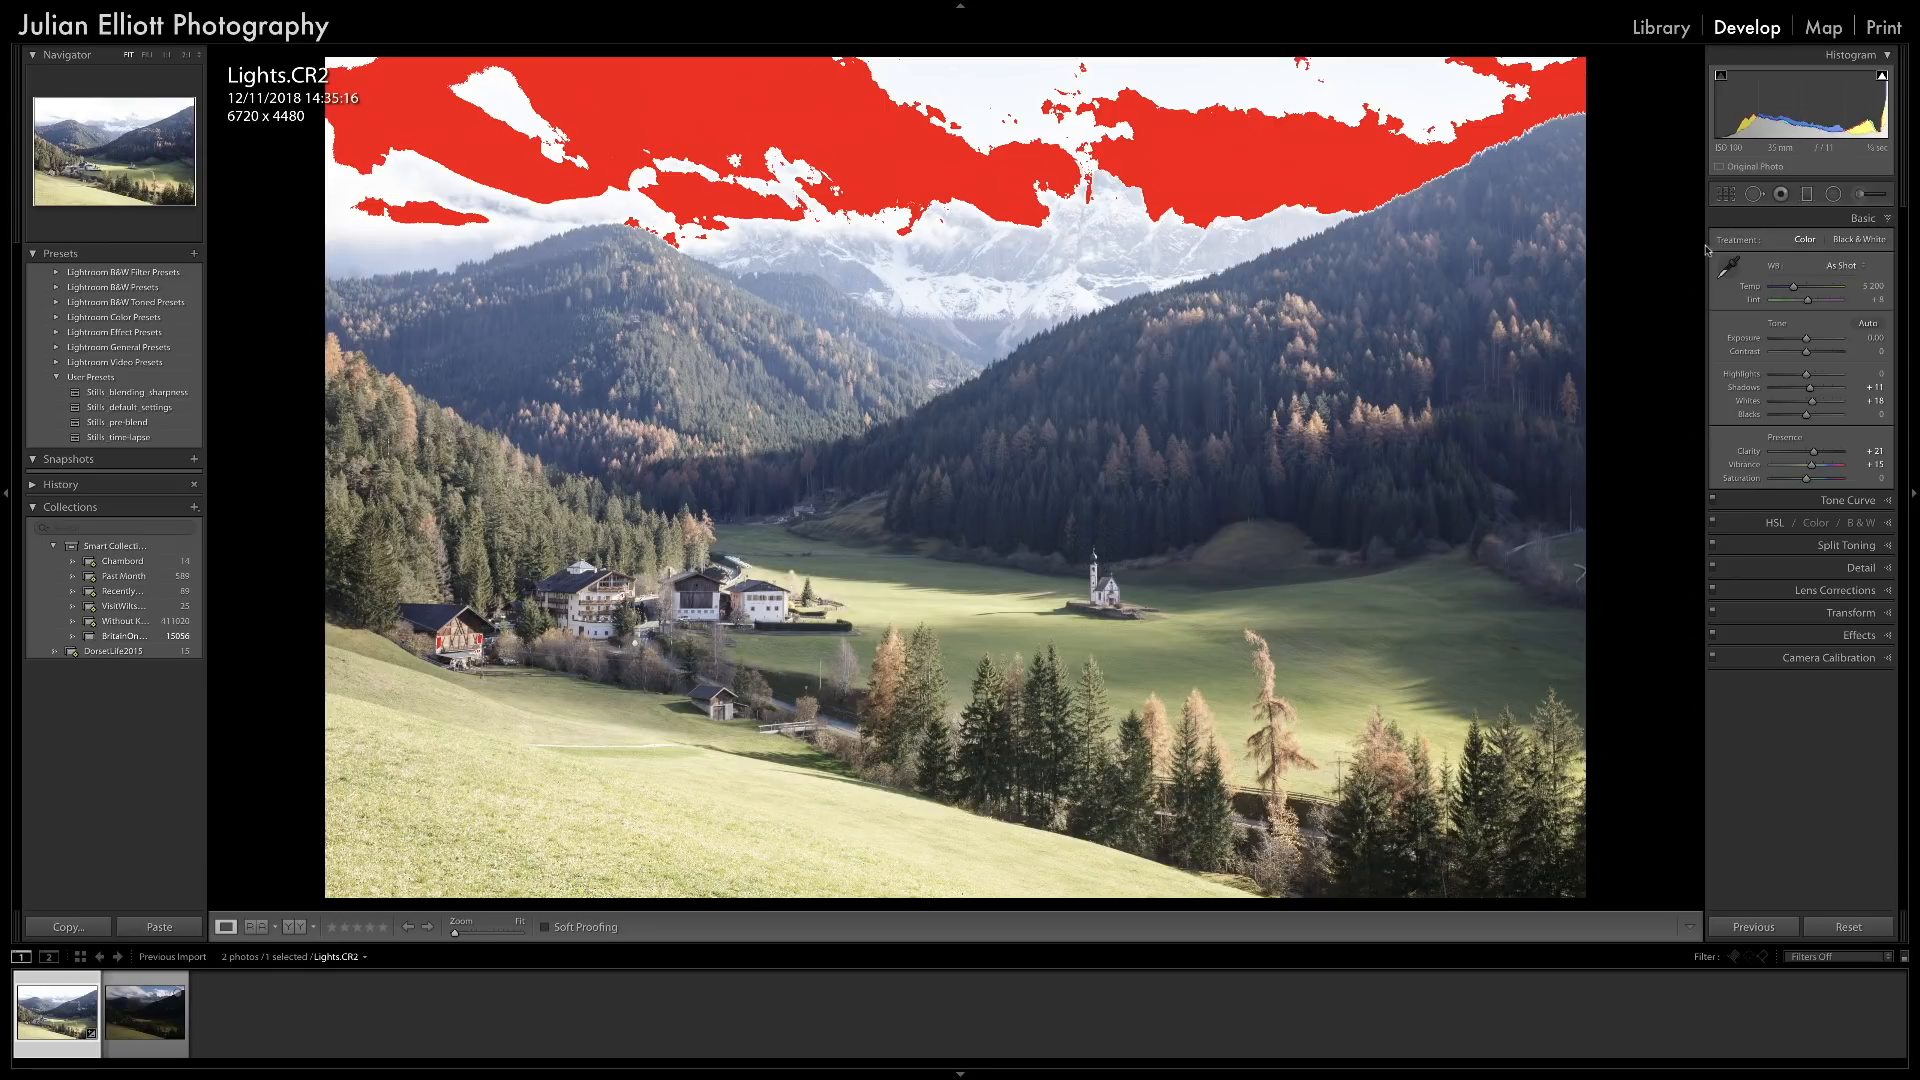
Place a graduated filter over the foreground meadow and align it with the slope, using the mask overlay as a guide.
{"action": "left_click", "coordinate": [1807, 194]}
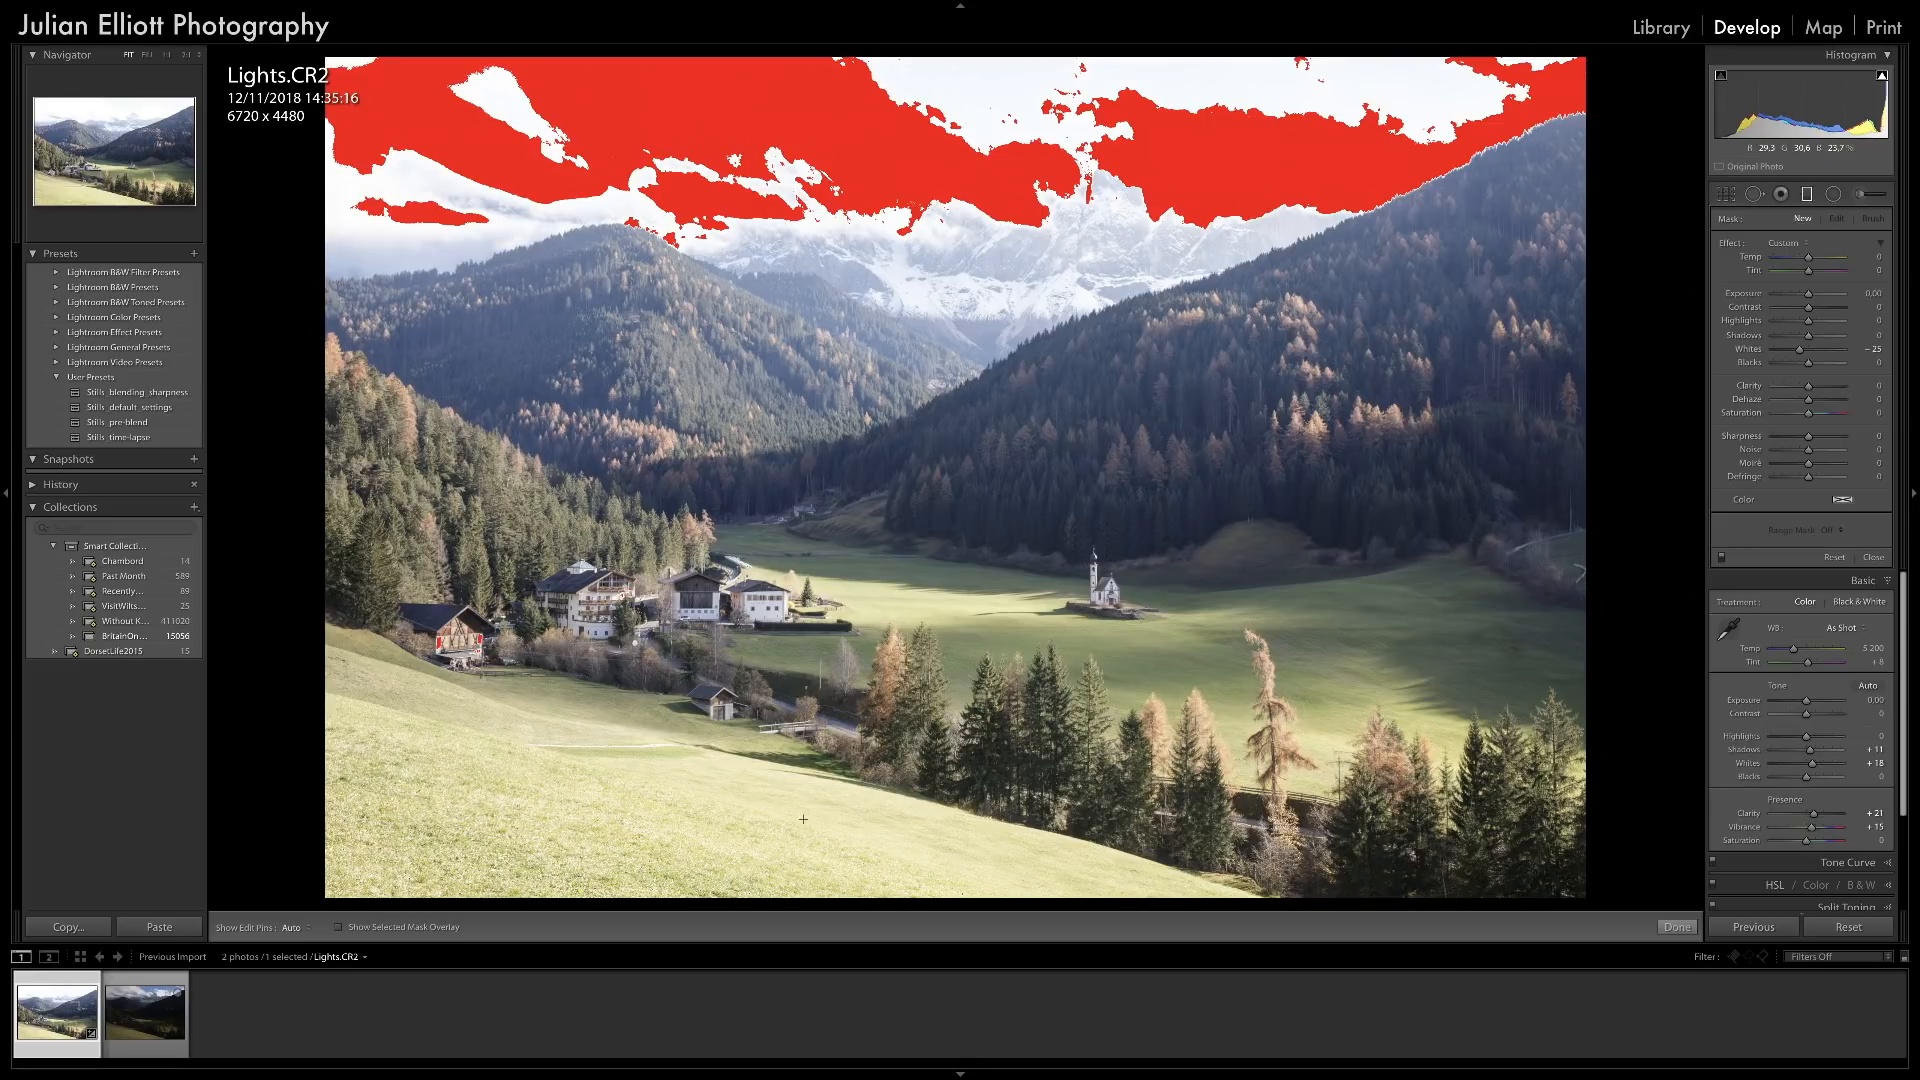
{"action": "left_click_drag", "start_coordinate": [612, 892], "coordinate": [682, 686]}
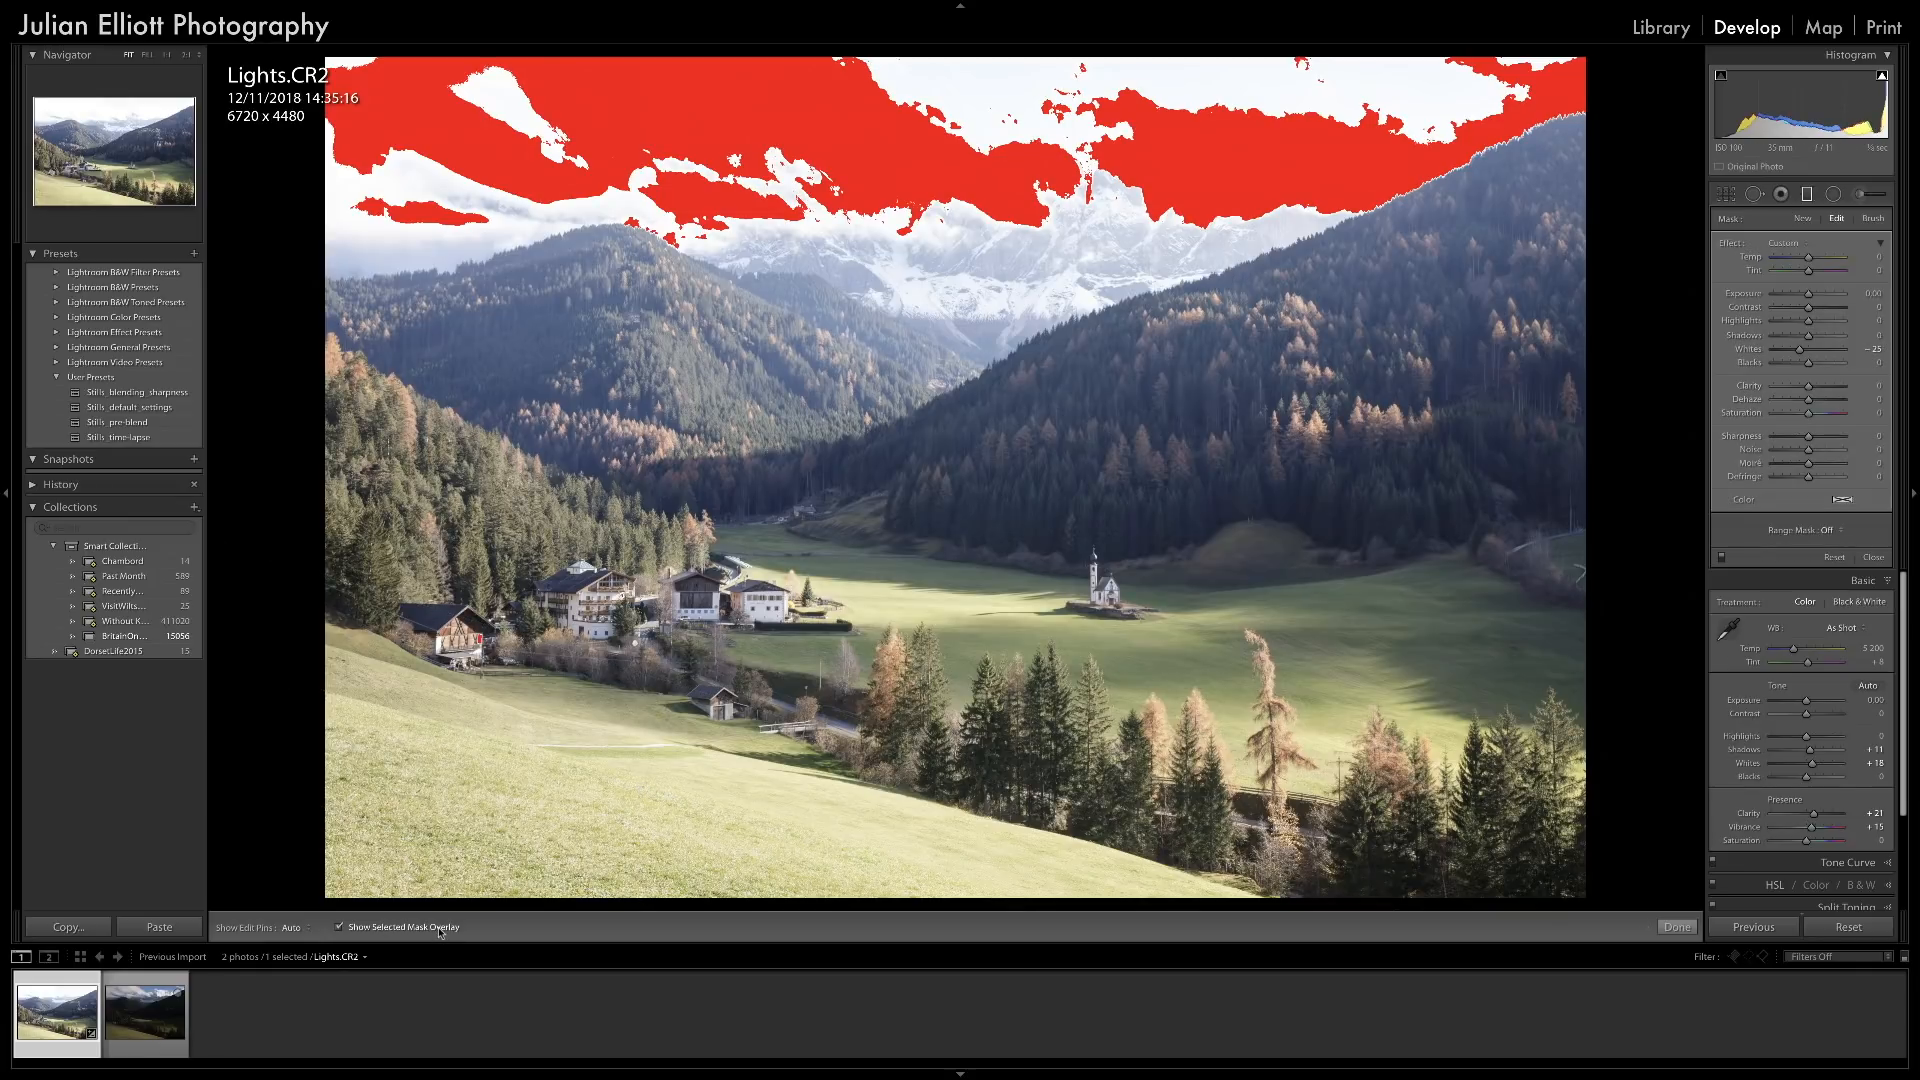
{"action": "left_click", "coordinate": [438, 930]}
{"action": "left_click_drag", "start_coordinate": [643, 789], "coordinate": [647, 718]}
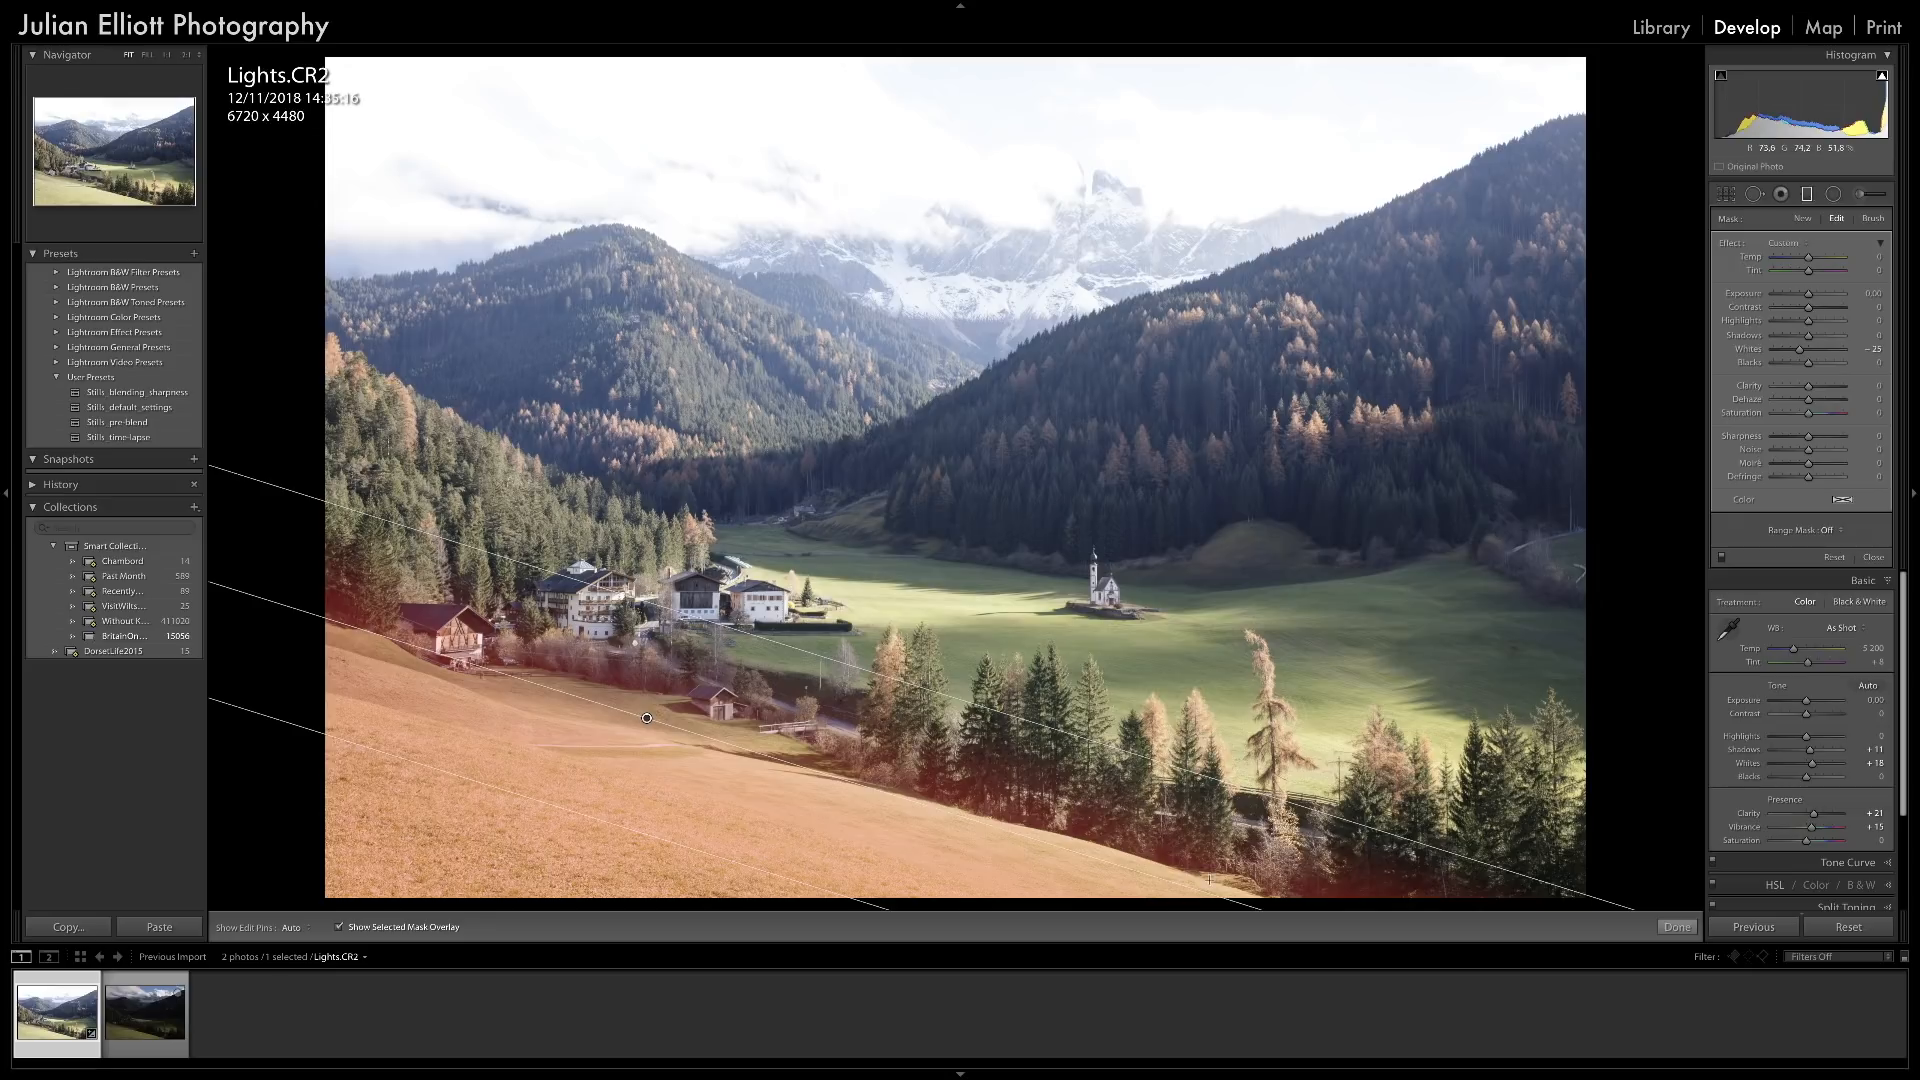
{"action": "left_click_drag", "start_coordinate": [1197, 888], "coordinate": [1206, 878]}
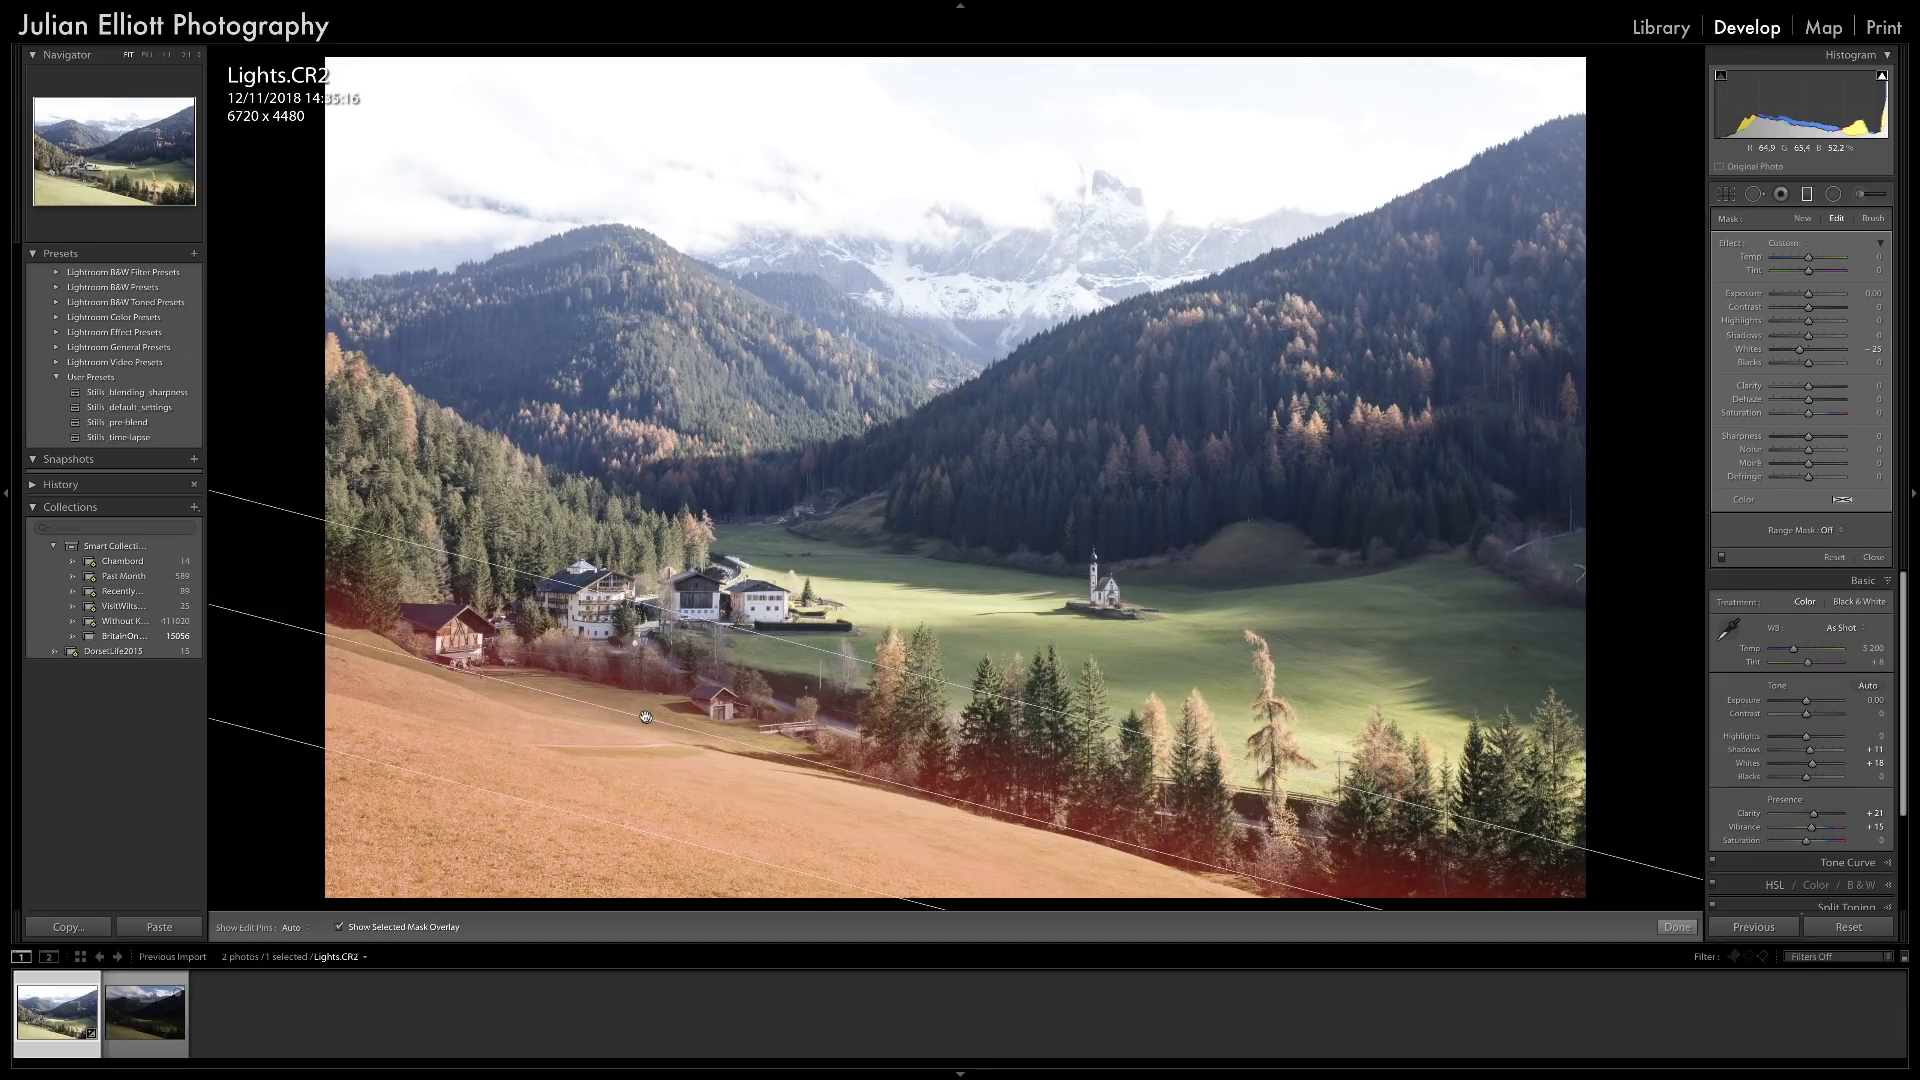
{"action": "left_click_drag", "start_coordinate": [645, 720], "coordinate": [640, 727]}
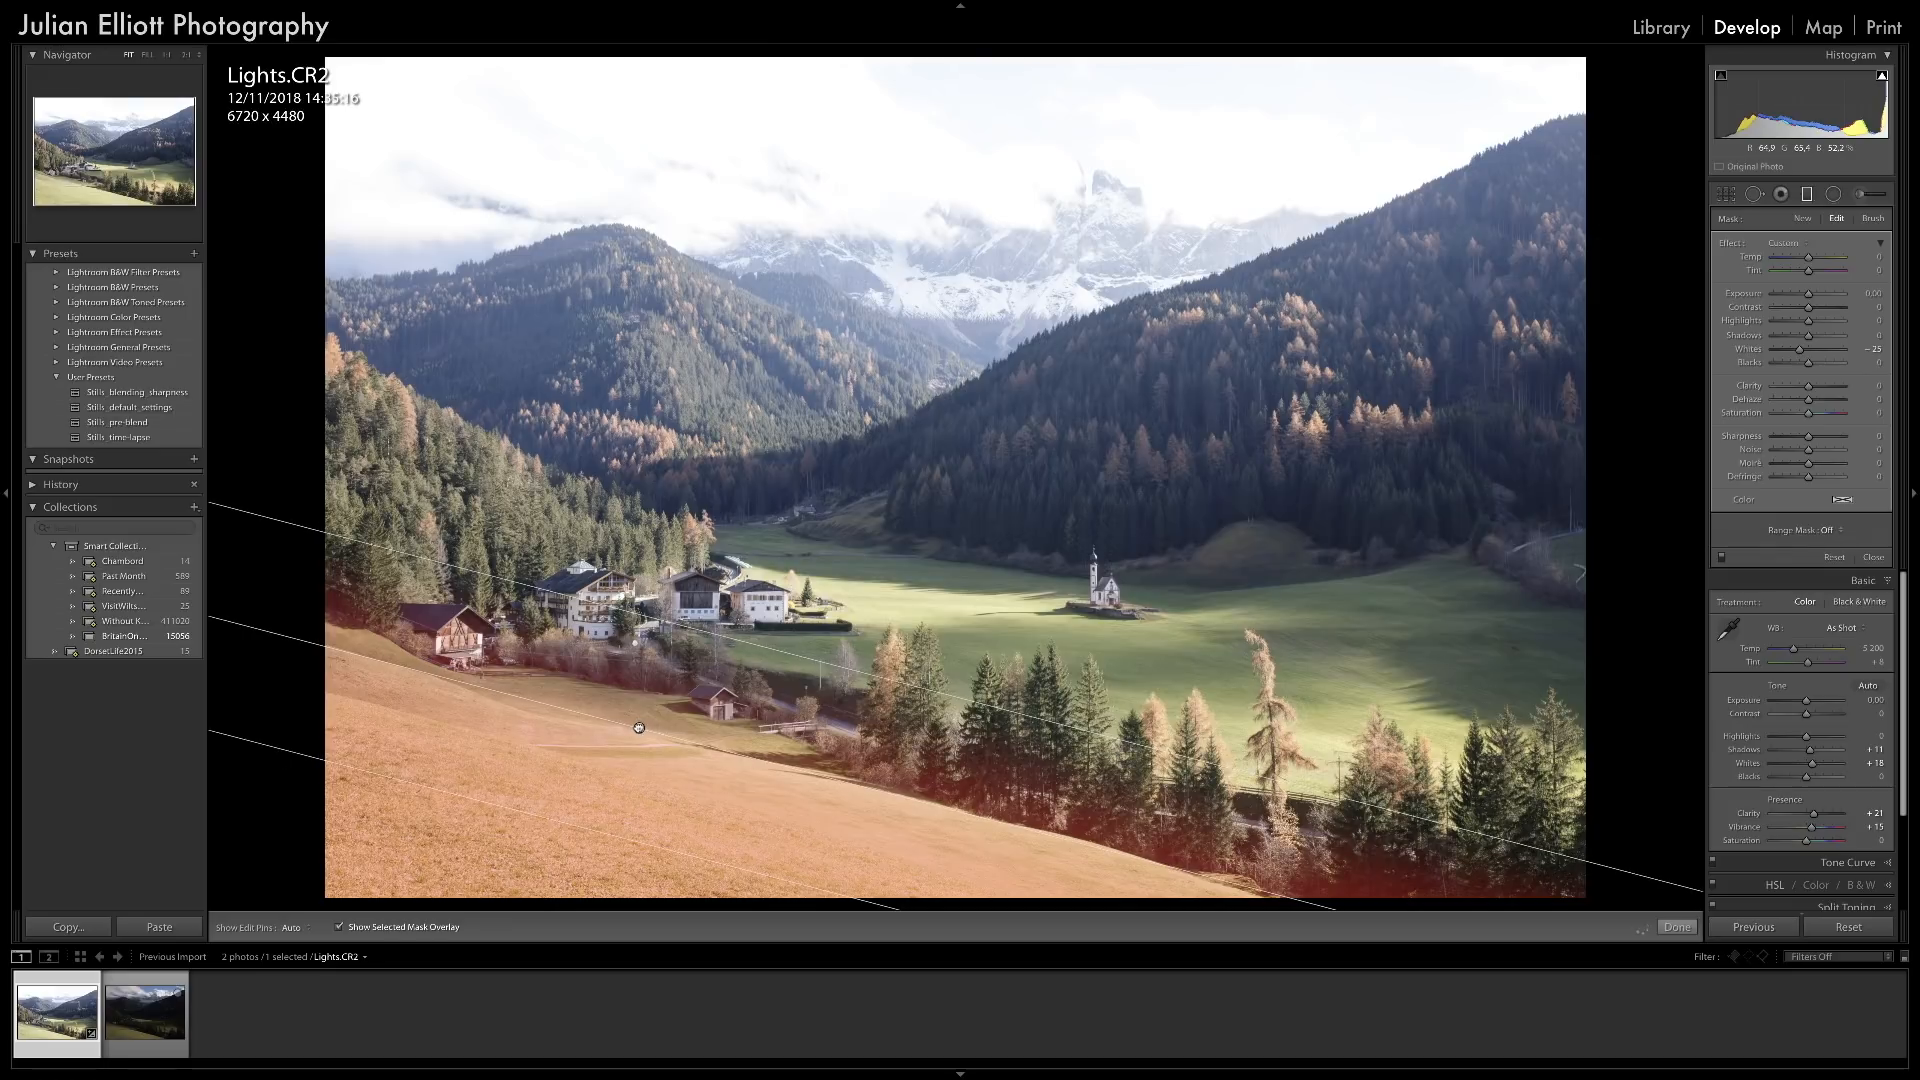
Lower the meadow filter's exposure to -0.13 with slightly reduced whites, and check the edit in a before-and-after comparison.
{"action": "double_click", "coordinate": [1744, 354]}
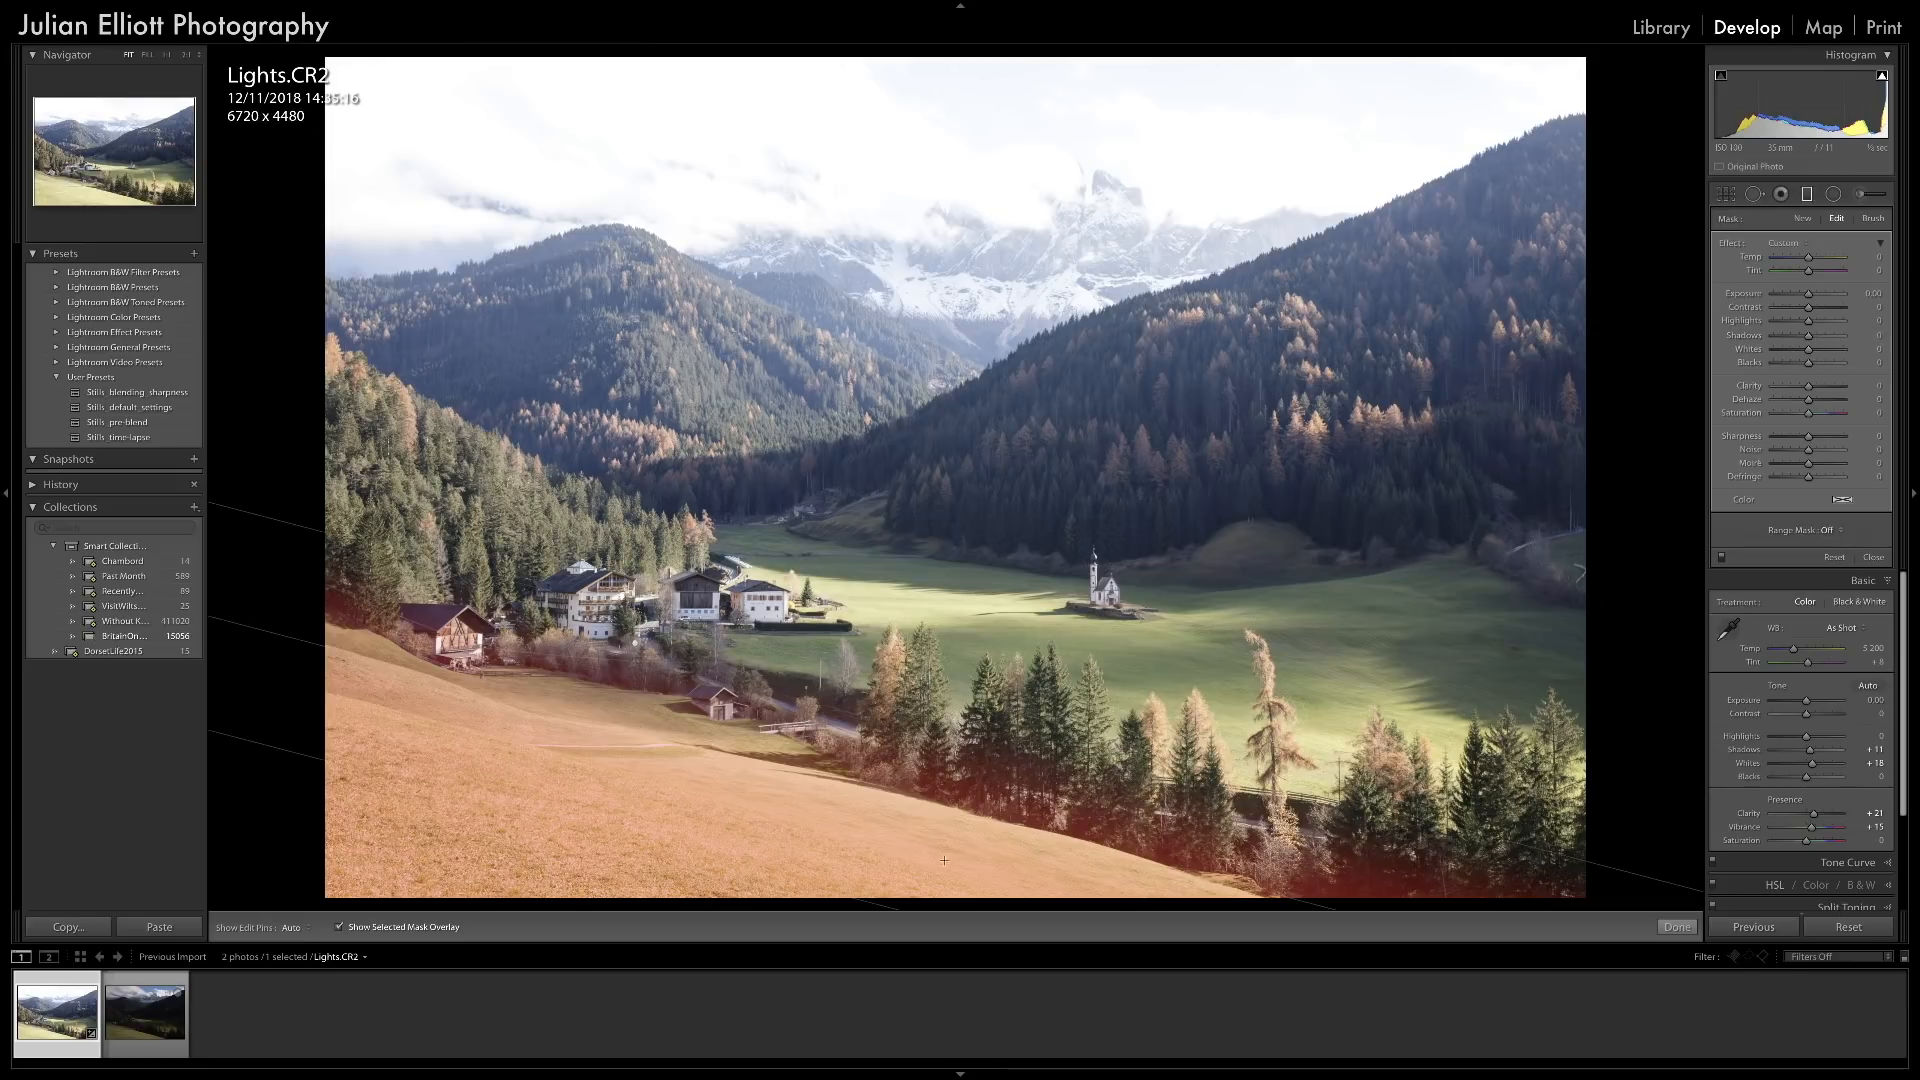
{"action": "left_click", "coordinate": [409, 926]}
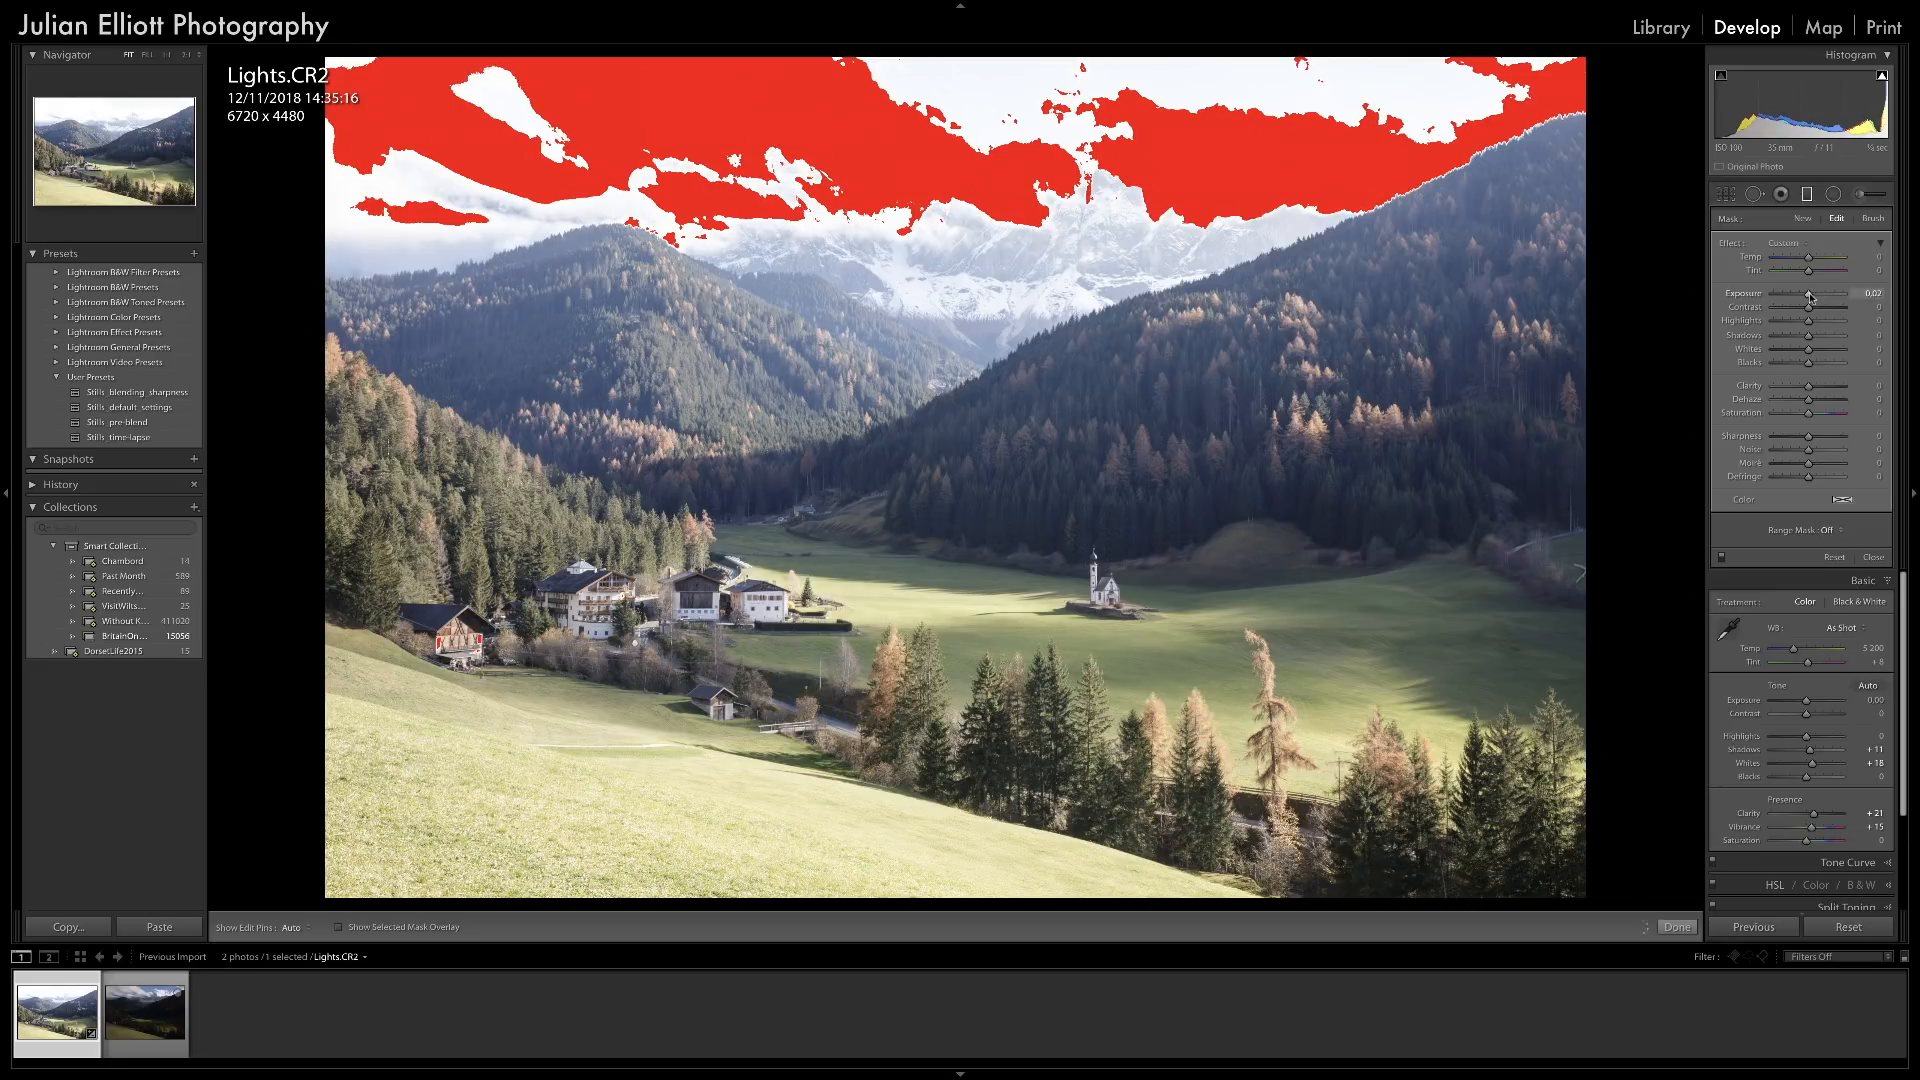
{"action": "left_click_drag", "start_coordinate": [1810, 296], "coordinate": [1808, 298]}
{"action": "left_click_drag", "start_coordinate": [1808, 352], "coordinate": [1806, 351]}
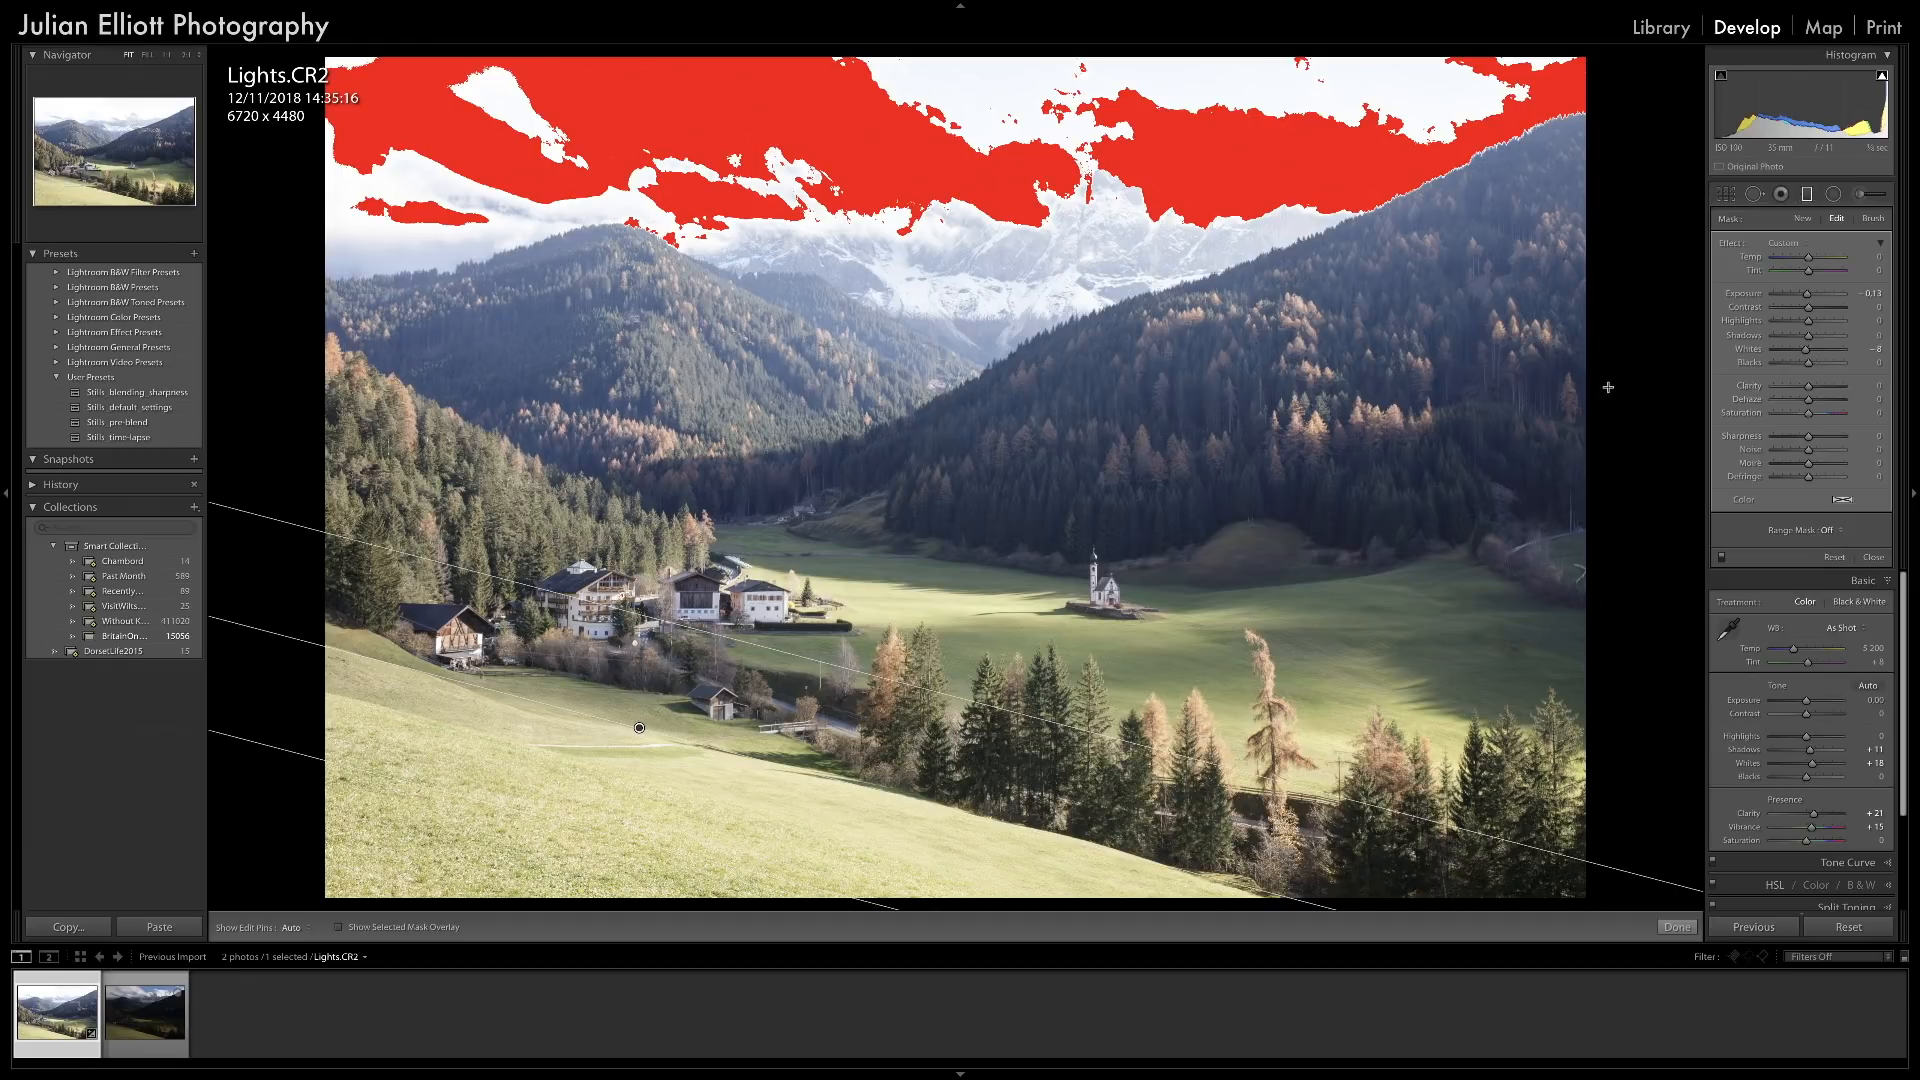
{"action": "left_click", "coordinate": [1874, 557]}
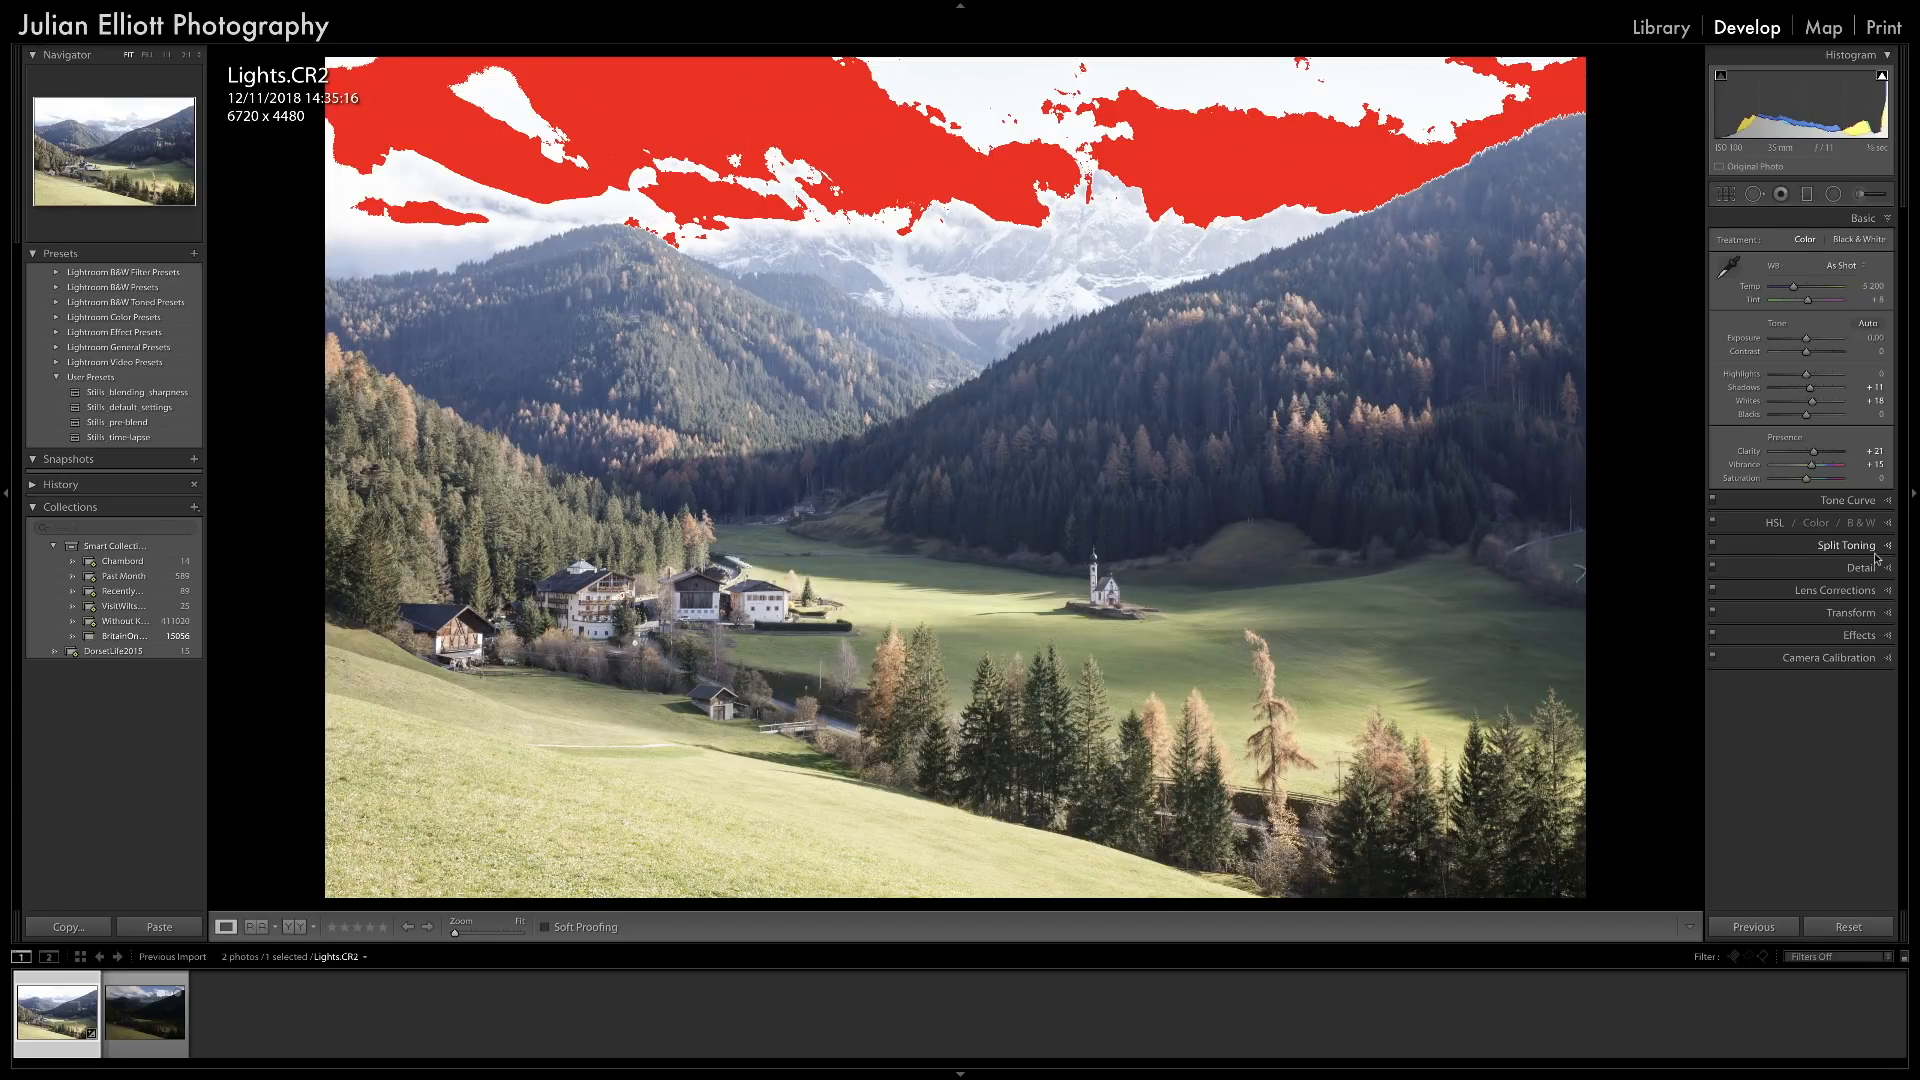
{"action": "key", "text": "y"}
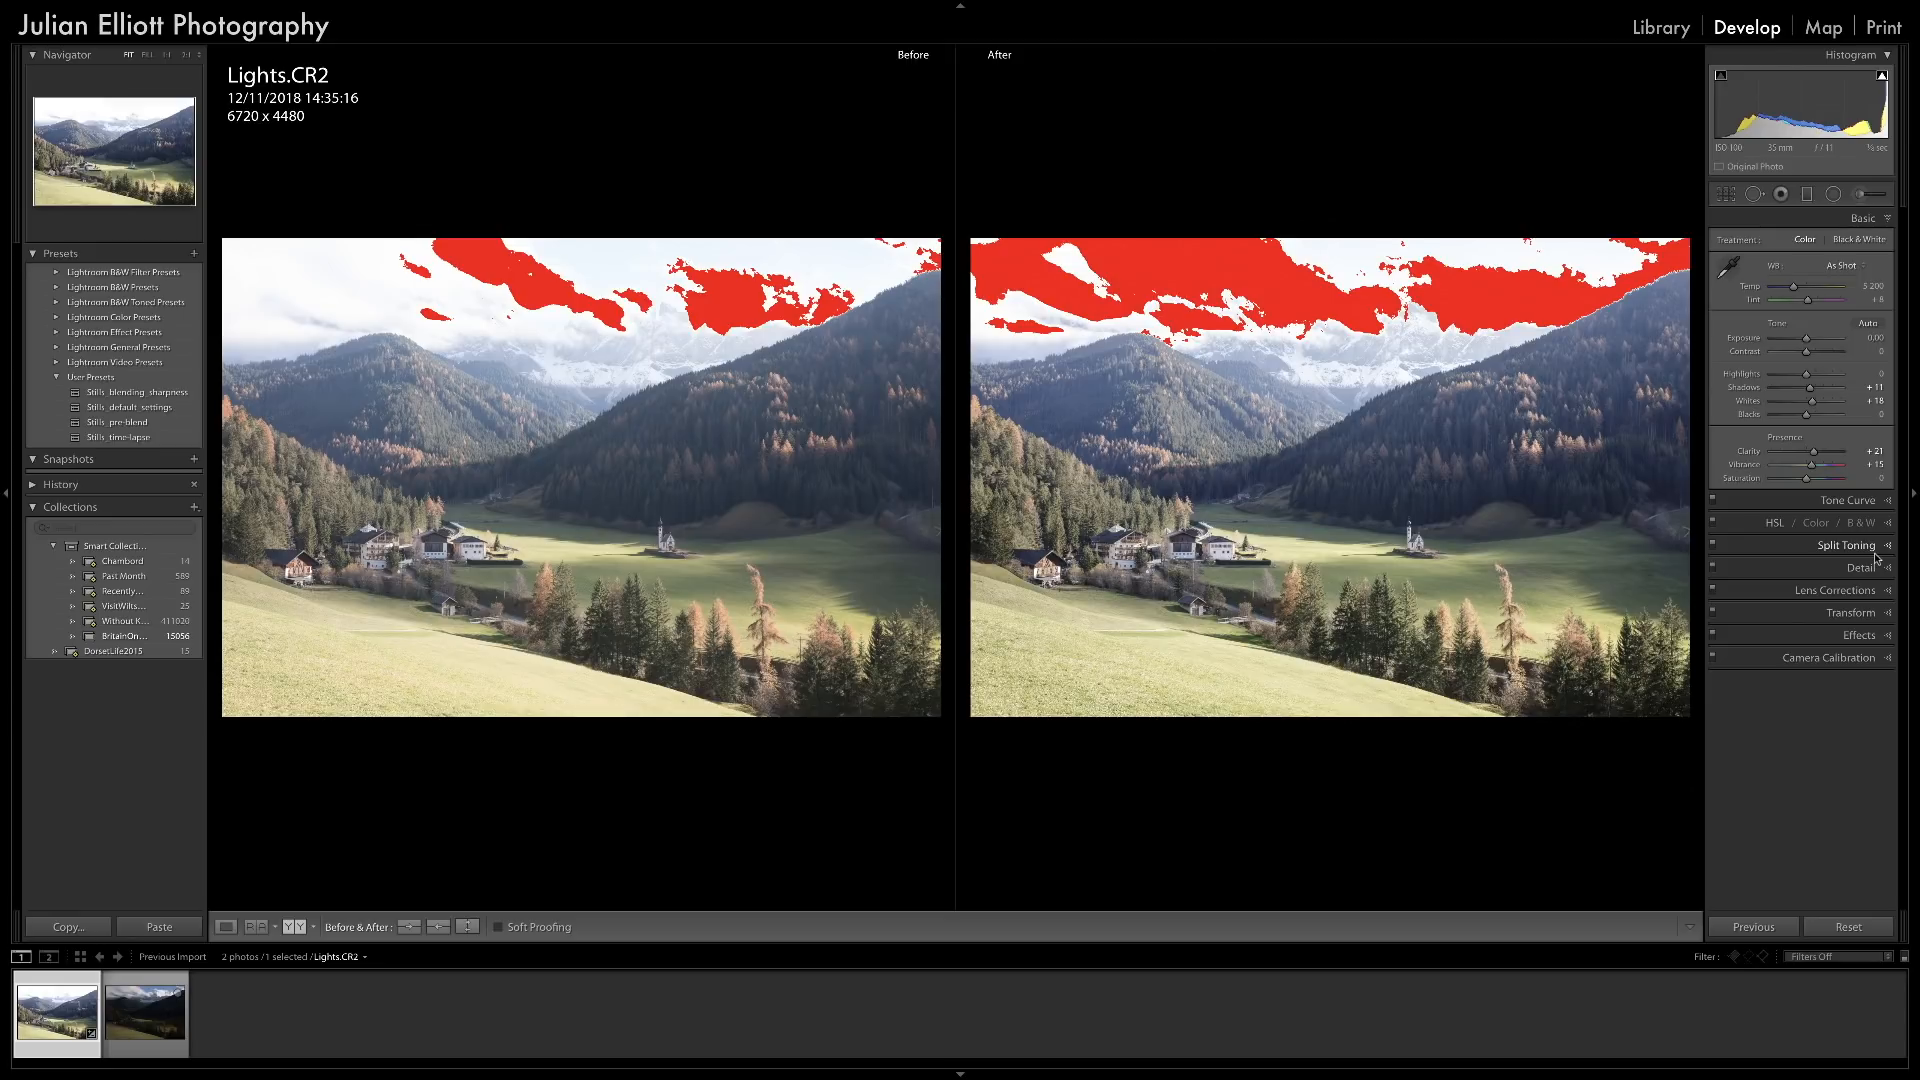
{"action": "key", "text": "y"}
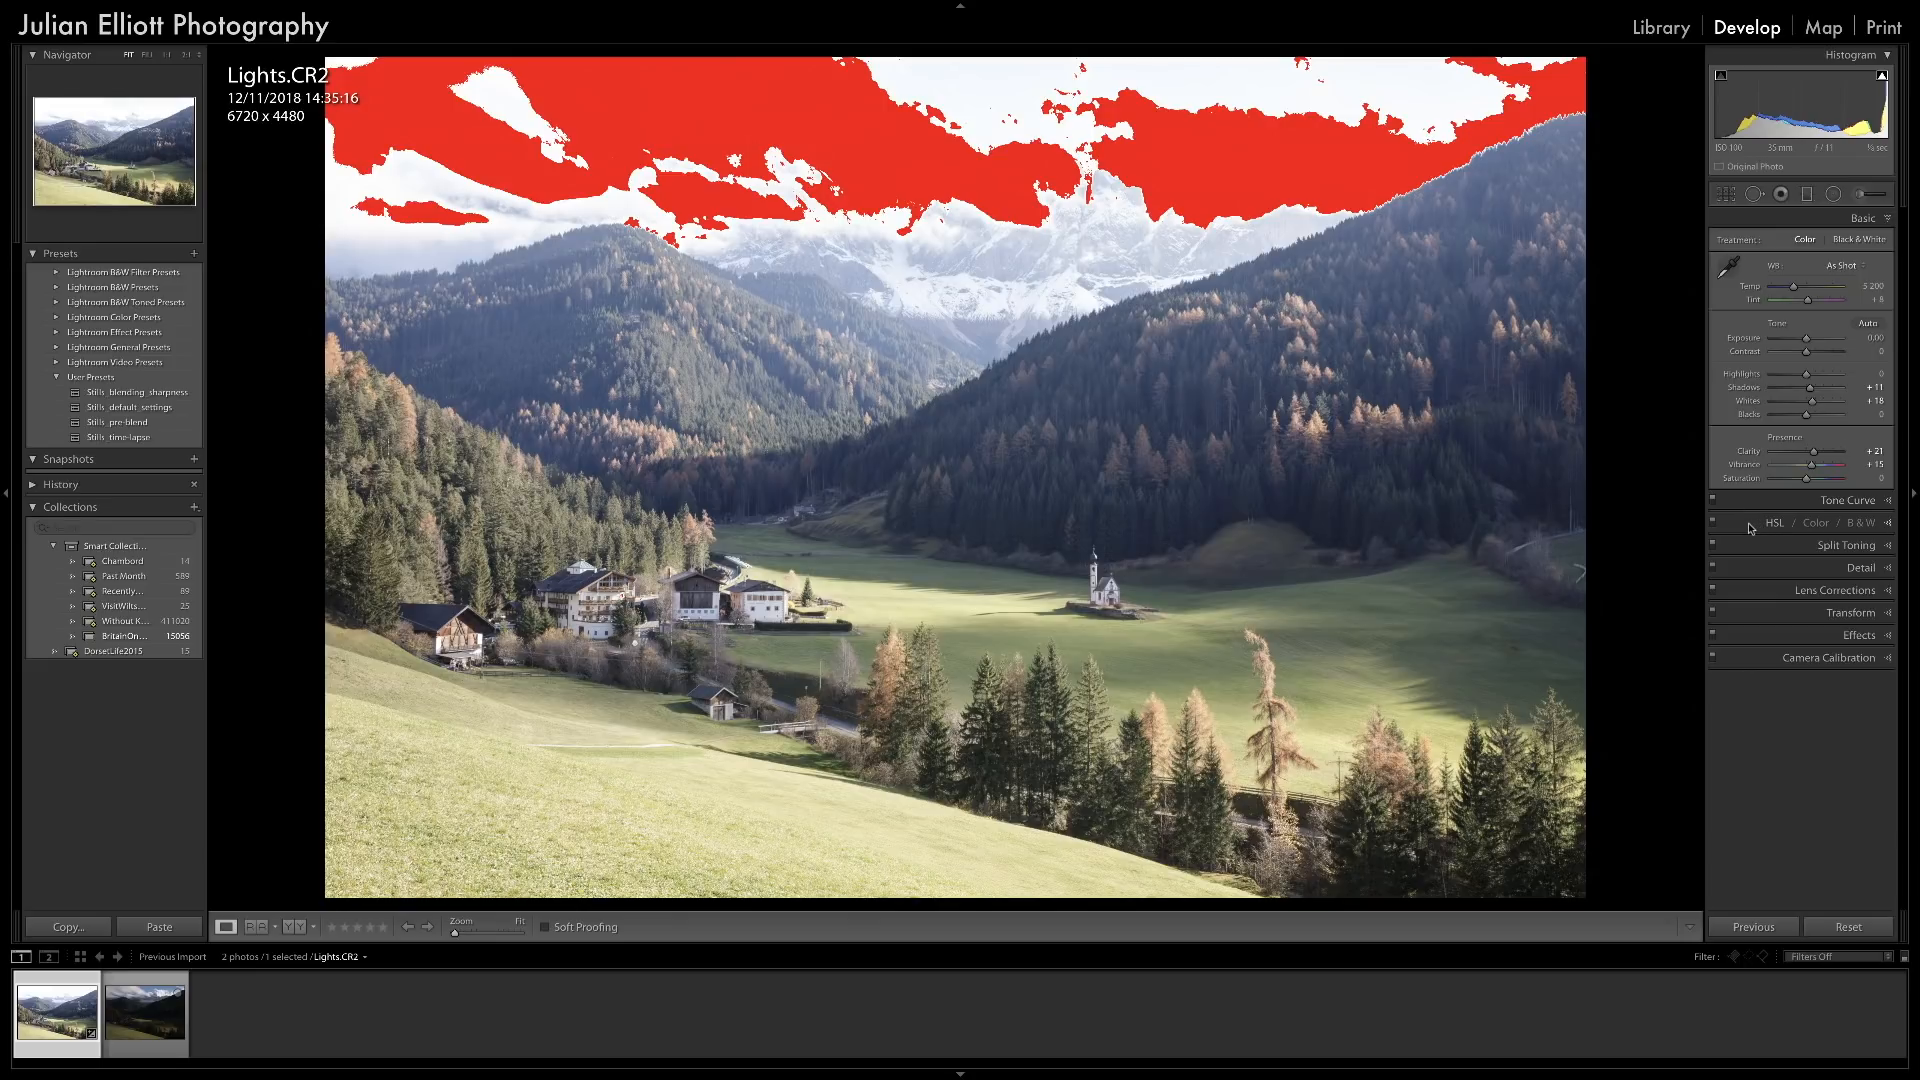
Set the sharpening to amount 78, radius 0.5, detail 35 and masking 42, previewing the masked edges.
{"action": "left_click", "coordinate": [1800, 567]}
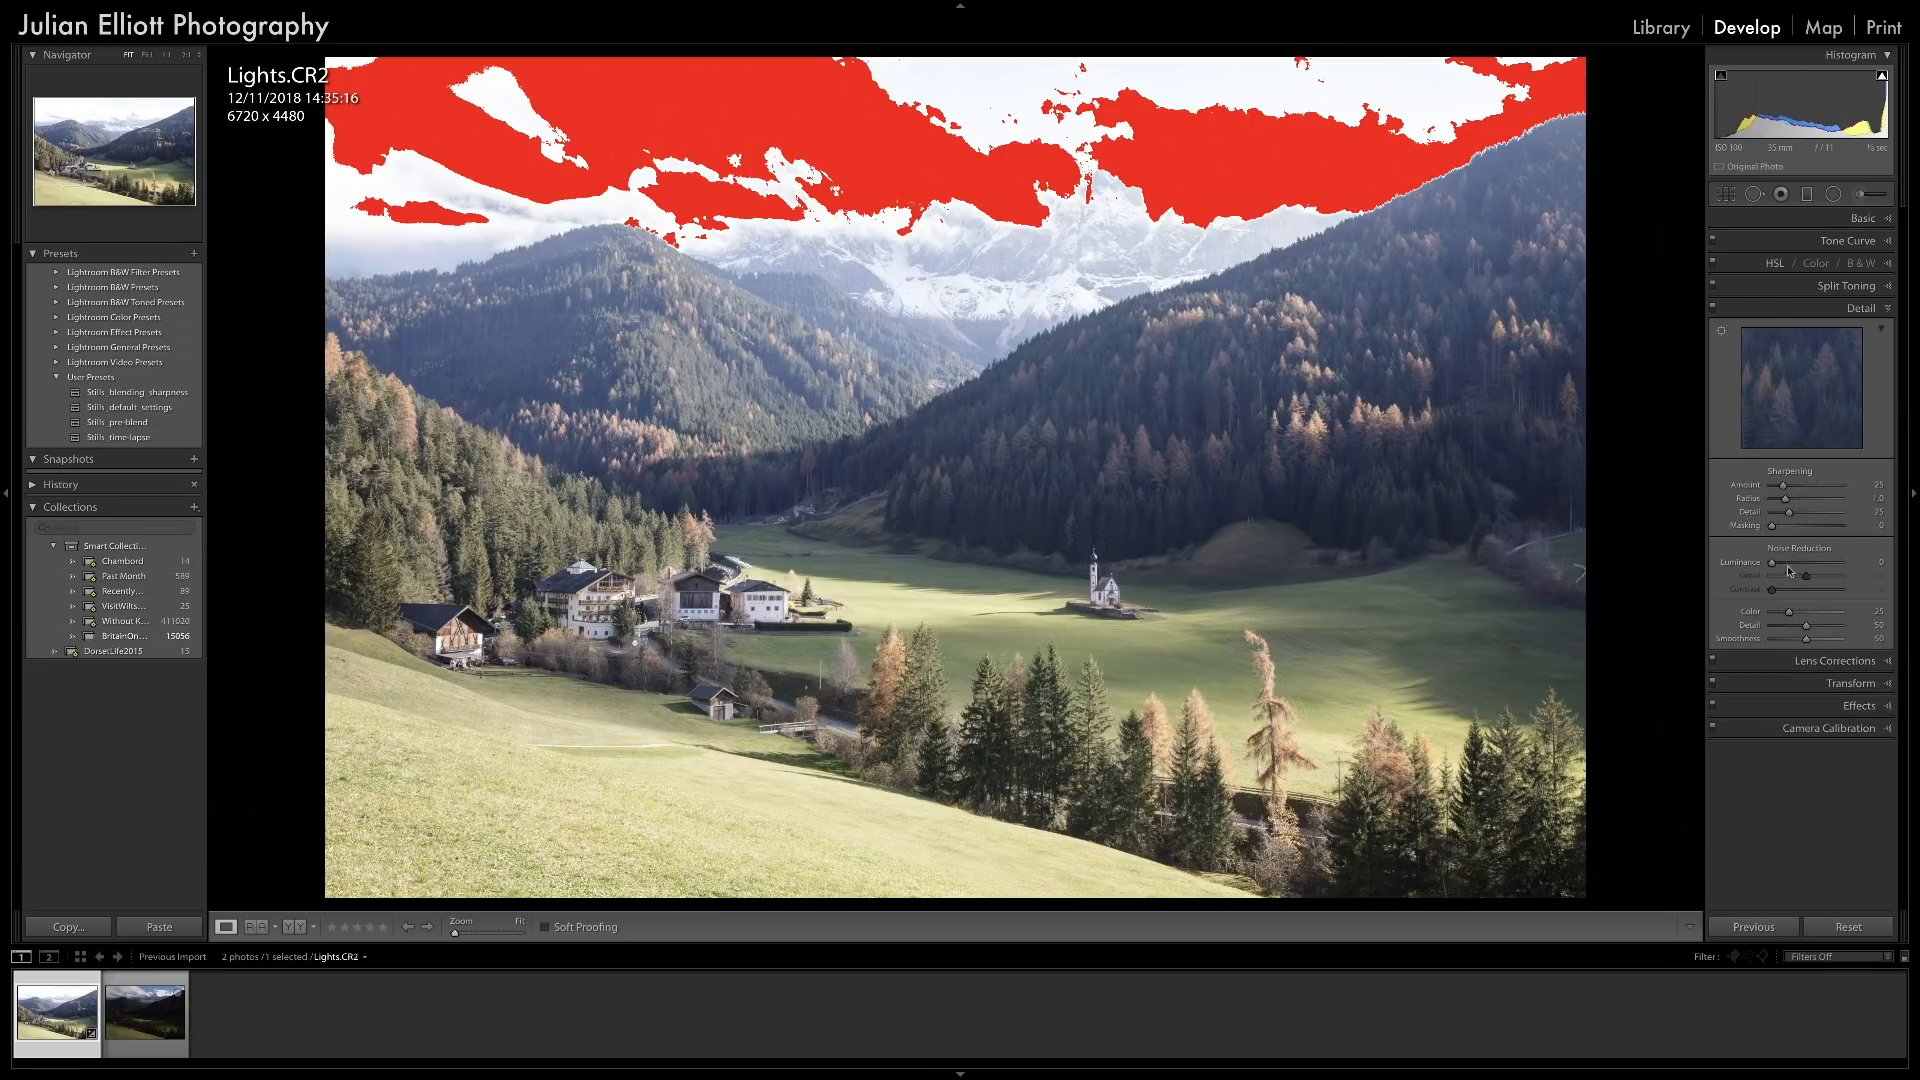
{"action": "left_click_drag", "start_coordinate": [1785, 498], "coordinate": [1771, 498]}
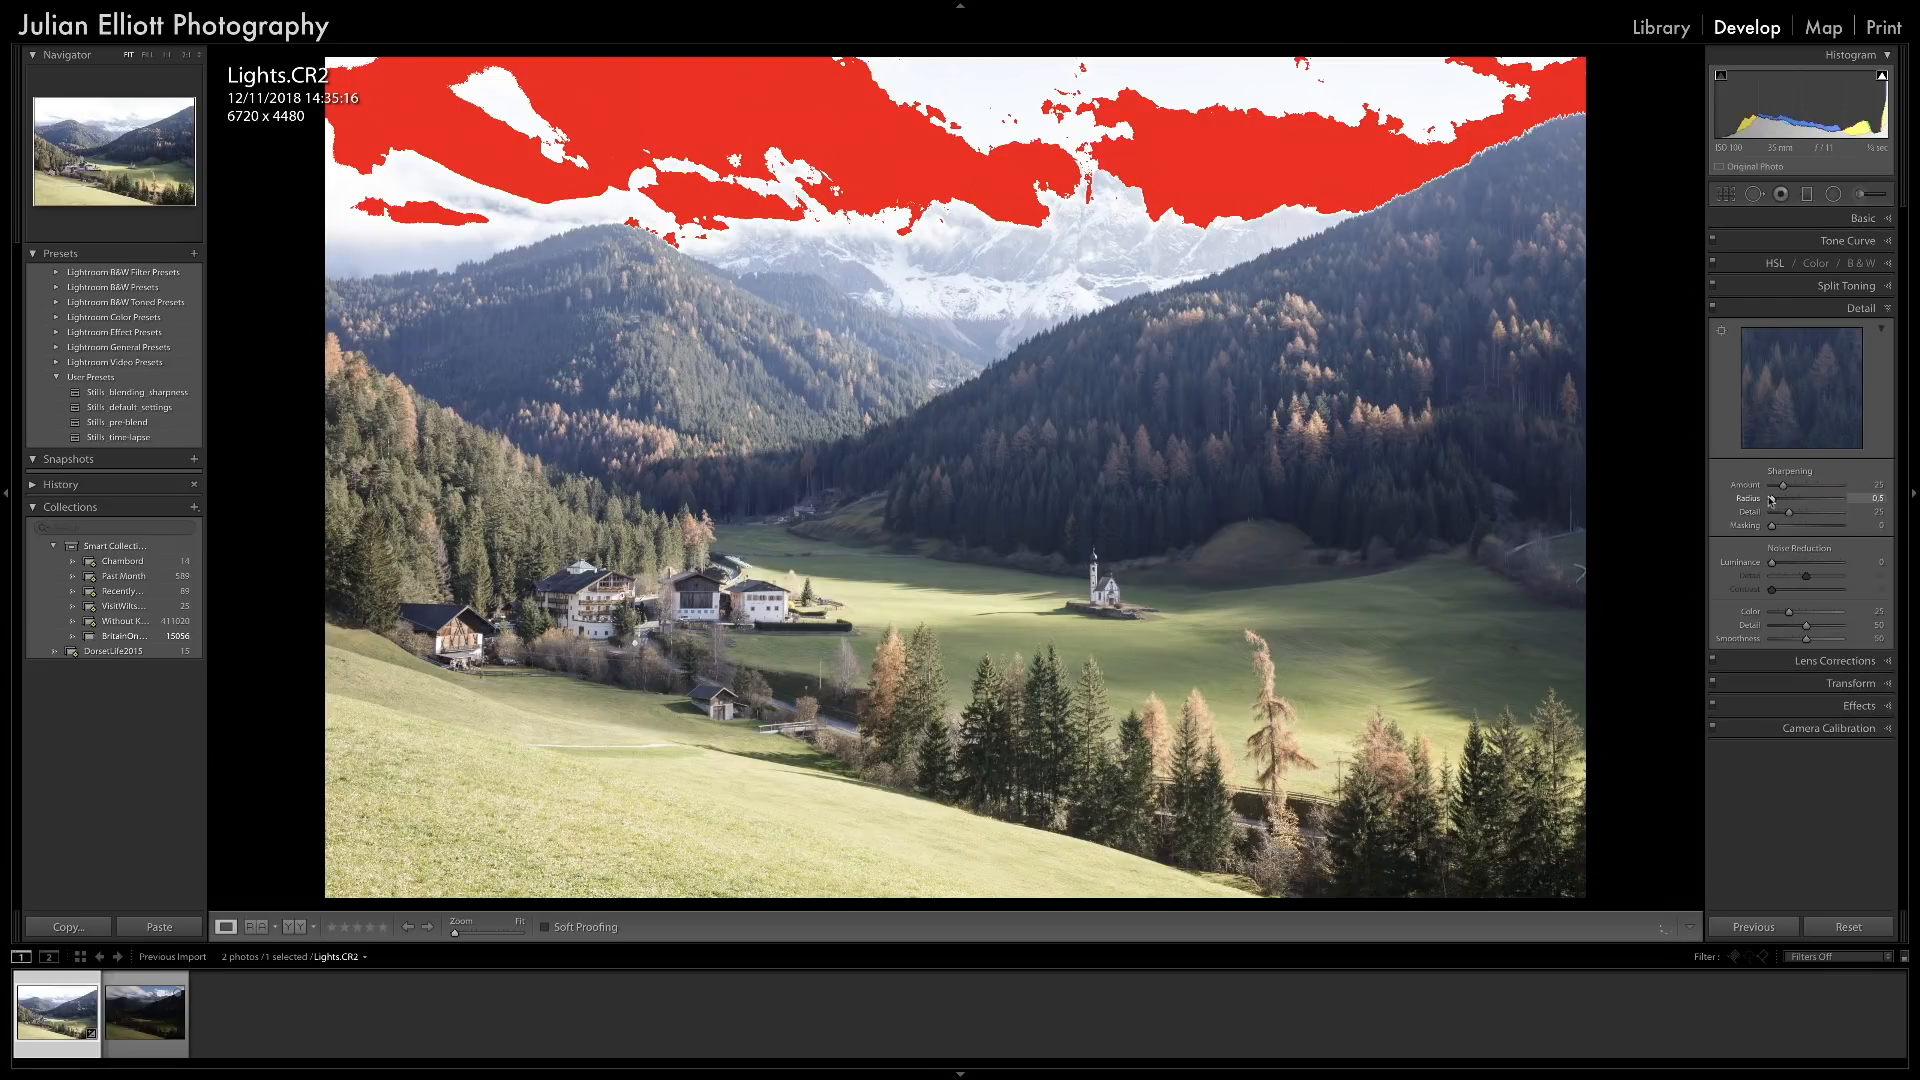
{"action": "left_click", "coordinate": [1876, 484]}
{"action": "type", "text": "78"}
{"action": "key", "text": "Tab"}
{"action": "type", "text": "35"}
{"action": "key", "text": "alt"}
{"action": "left_click_drag", "start_coordinate": [1773, 530], "coordinate": [1797, 535]}
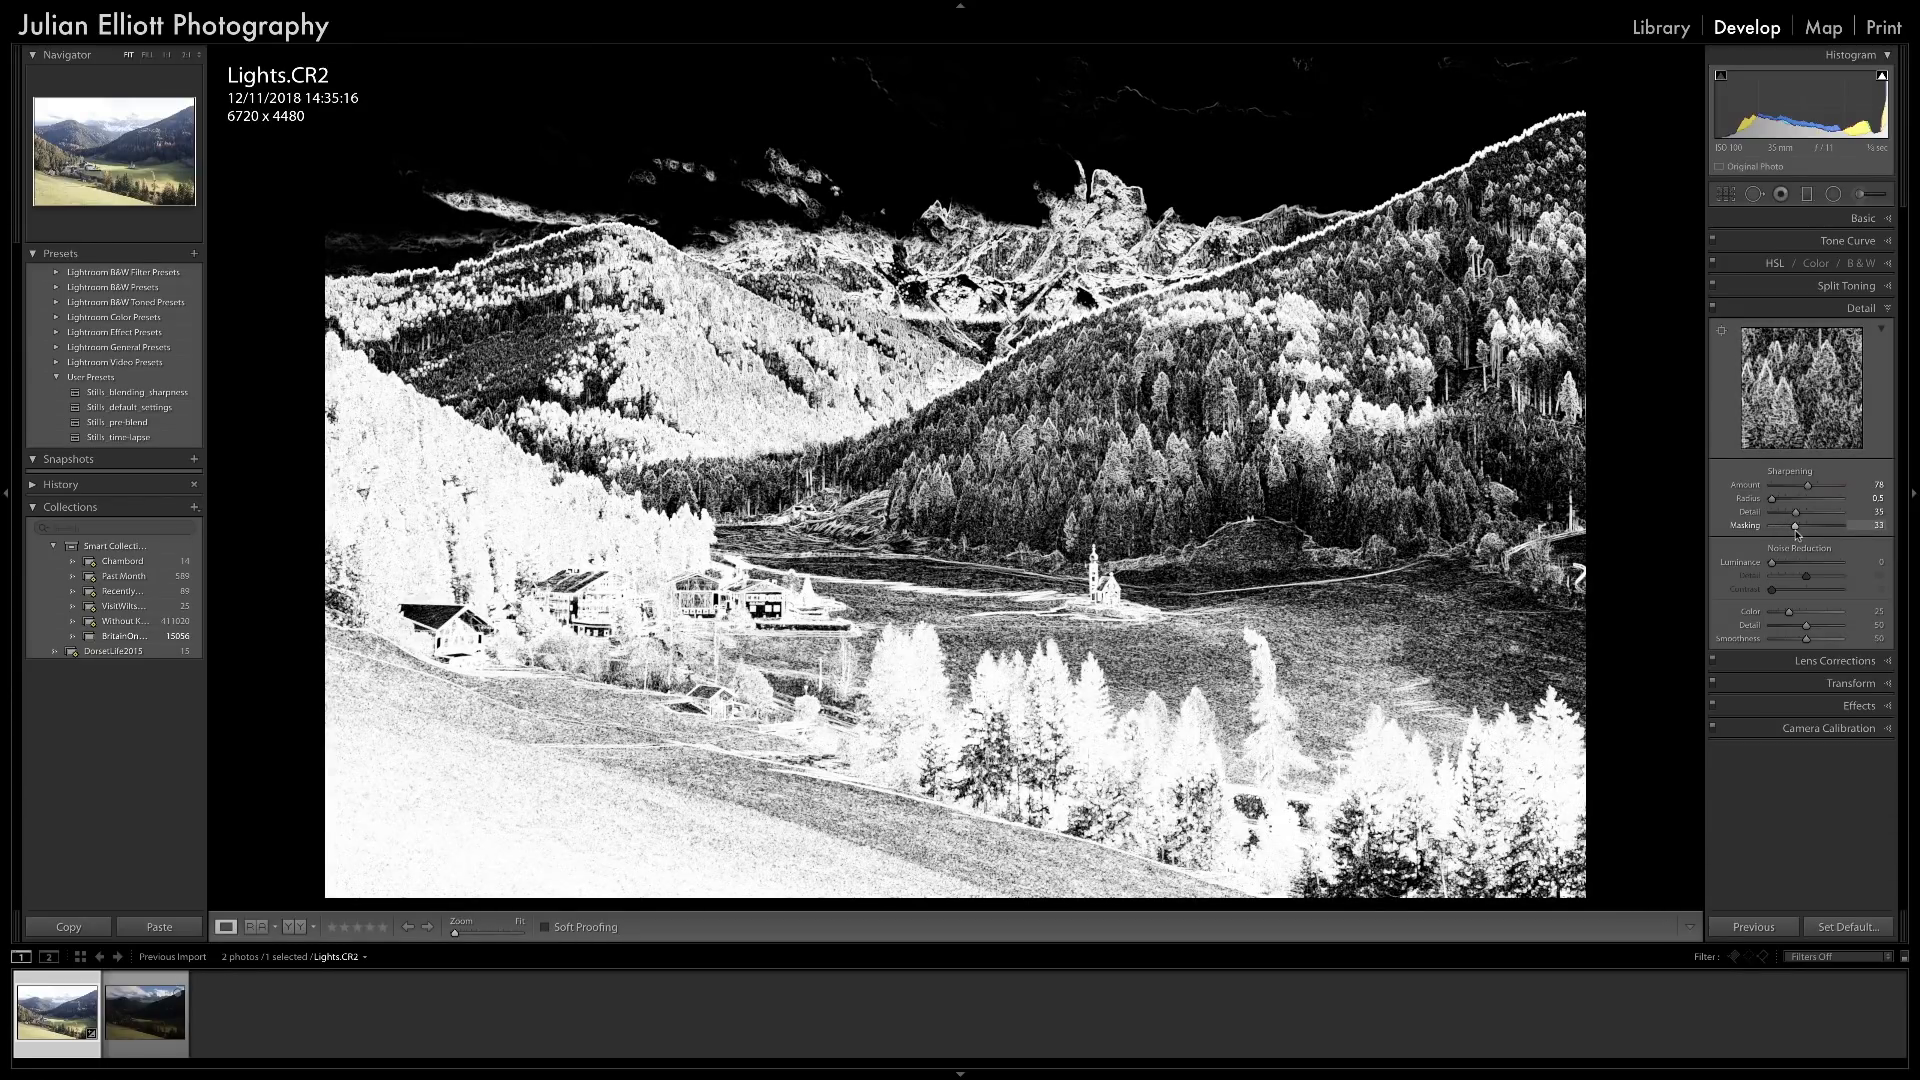
{"action": "left_click_drag", "start_coordinate": [1798, 535], "coordinate": [1799, 536]}
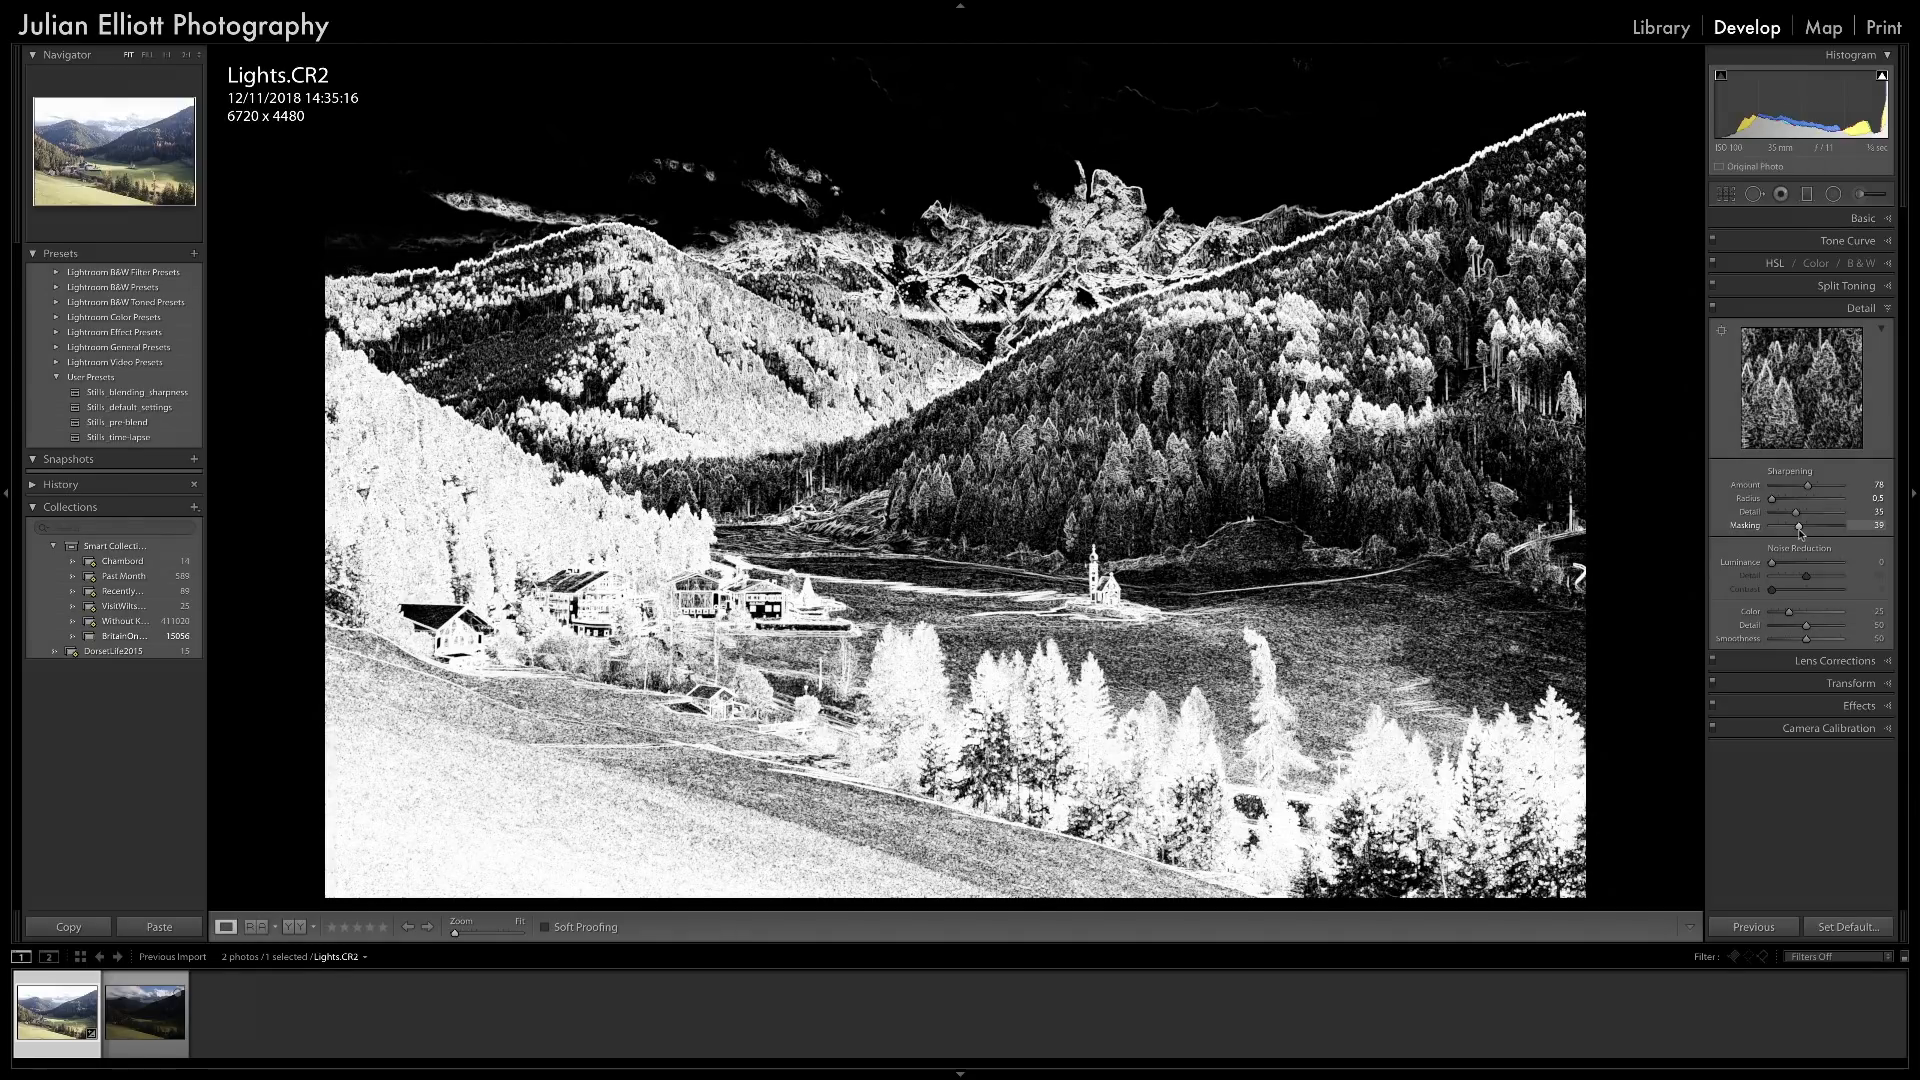
{"action": "left_click_drag", "start_coordinate": [1801, 533], "coordinate": [1804, 533]}
Set the noise reduction to luminance 20 and color 15.
{"action": "left_click", "coordinate": [1873, 563]}
{"action": "type", "text": "20"}
{"action": "key", "text": "Return"}
{"action": "key", "text": "Tab"}
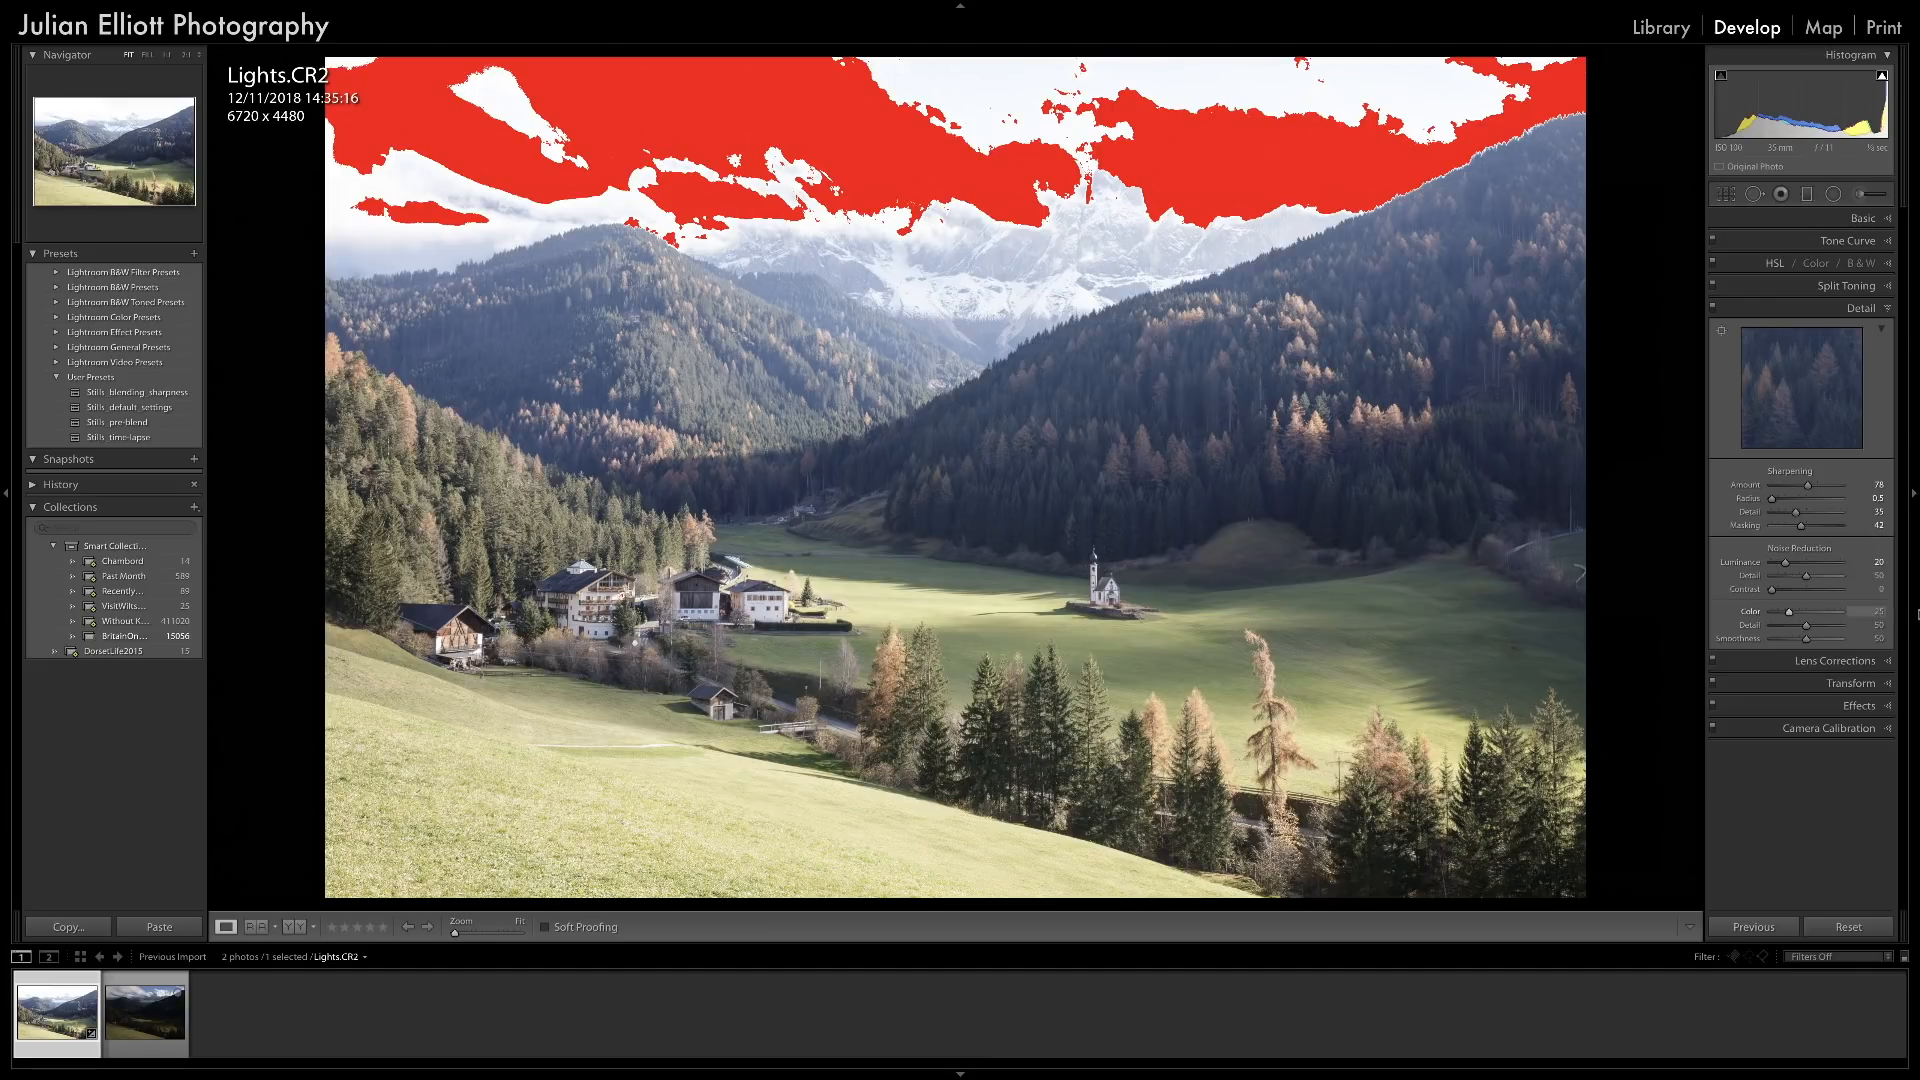
{"action": "type", "text": "15"}
{"action": "key", "text": "Return"}
Enable lens profile corrections together with chromatic aberration removal.
{"action": "left_click", "coordinate": [1770, 665]}
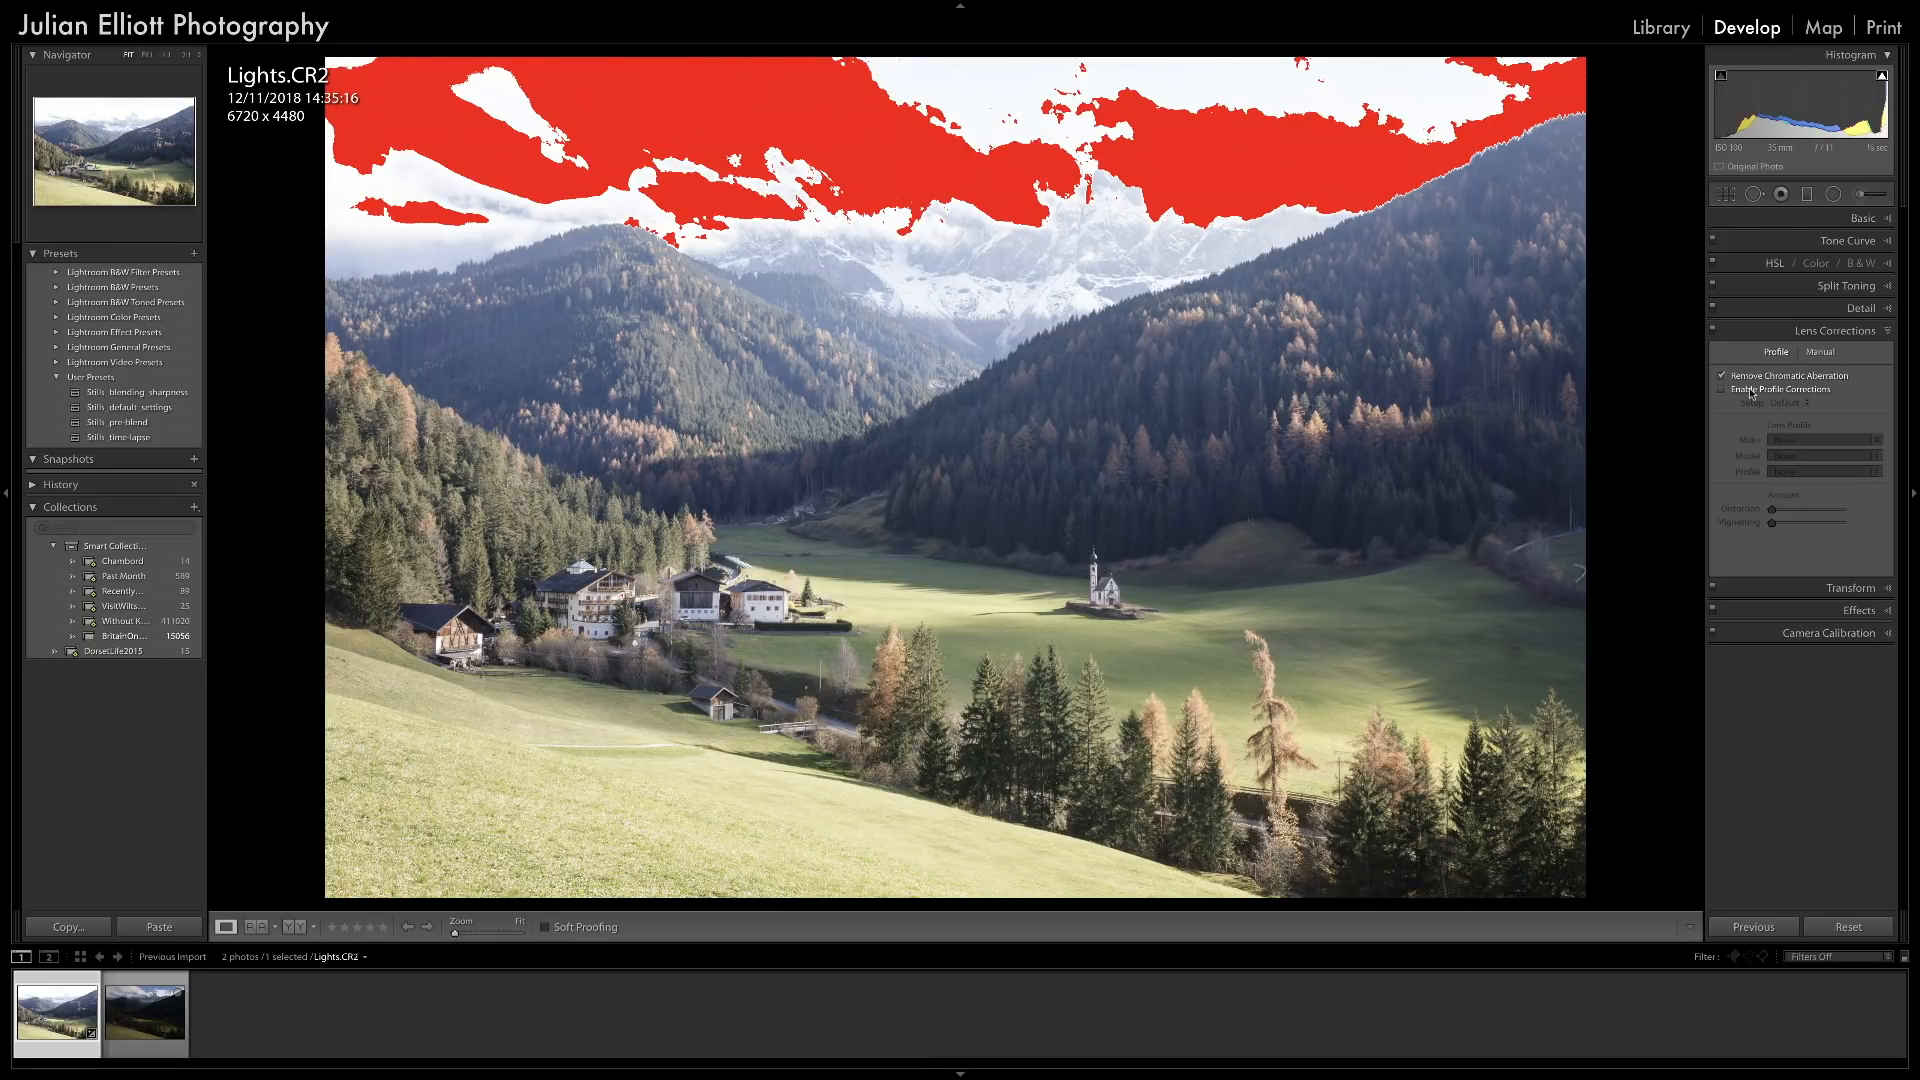
{"action": "left_click", "coordinate": [1751, 391]}
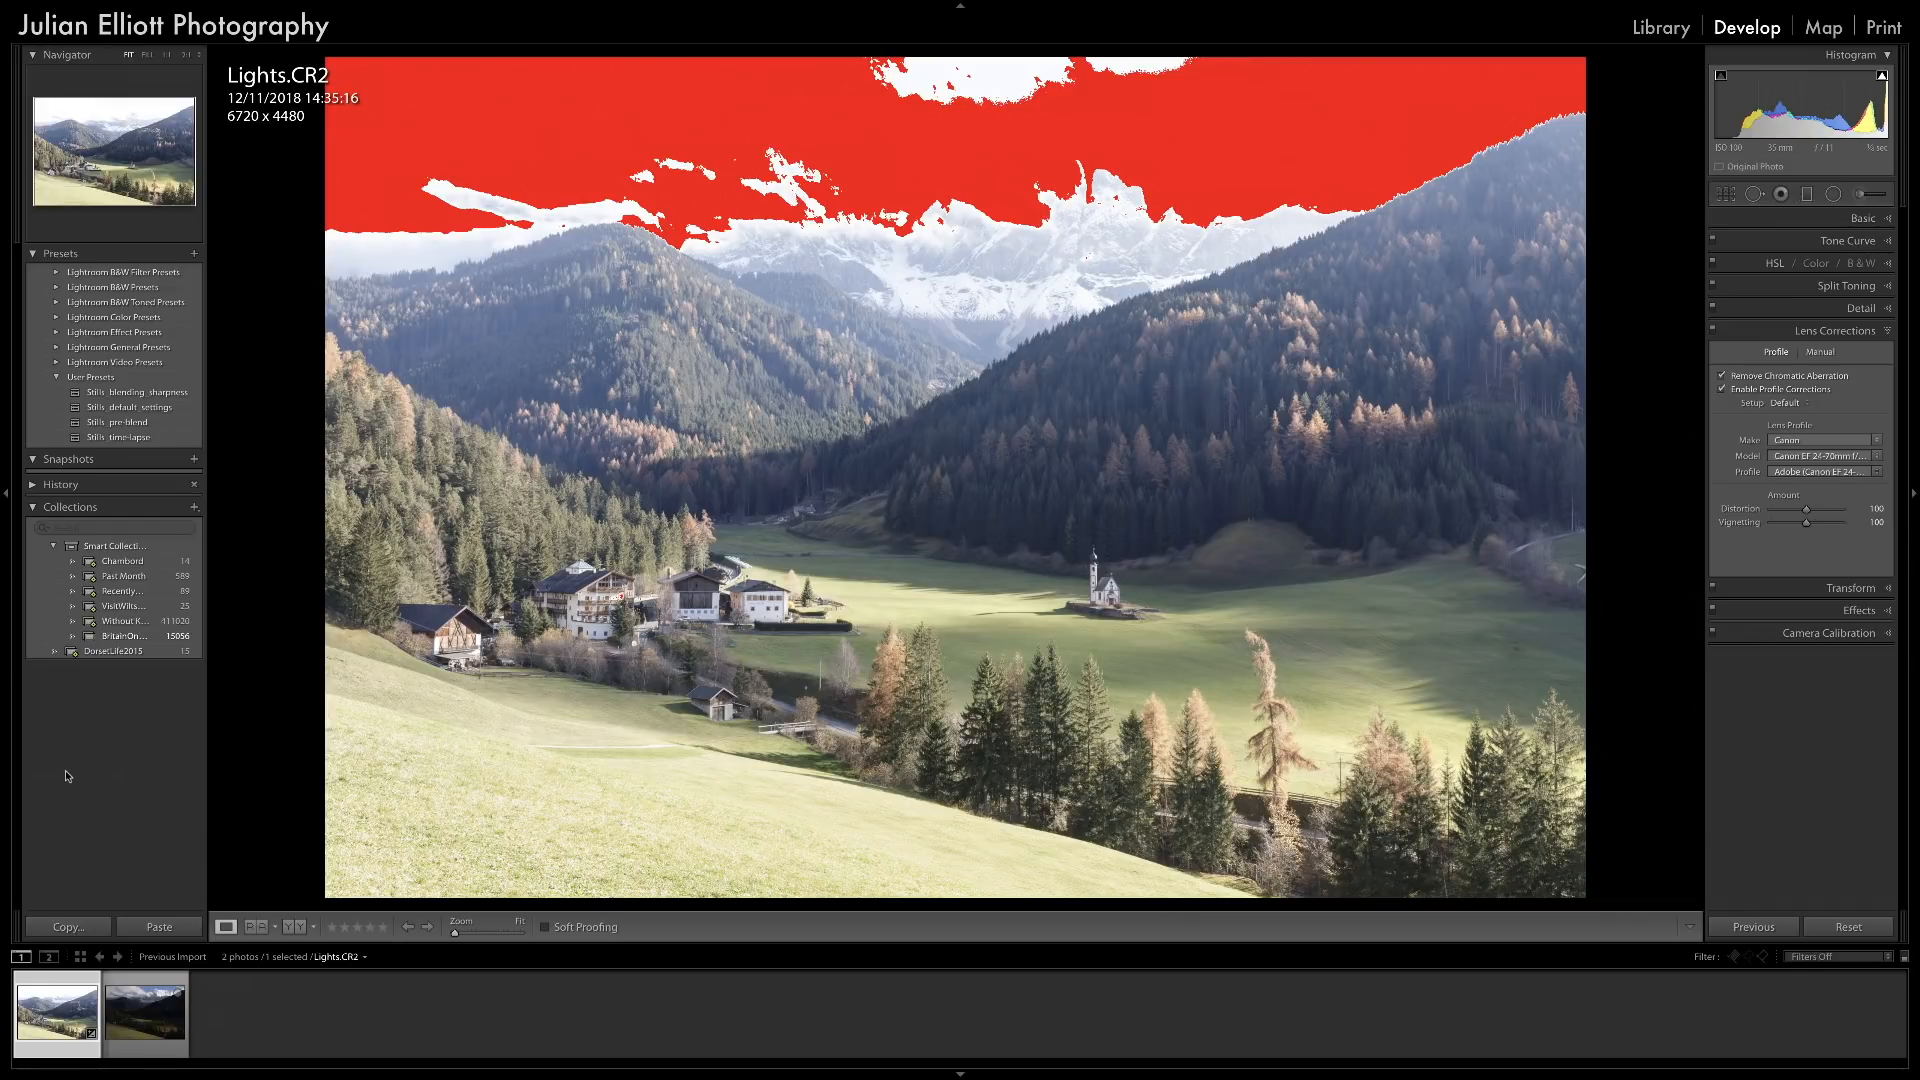
Synchronize the settings of Lights.CR2 to Darks.CR2, excluding spot removal and crop, and open Darks.CR2.
{"action": "left_click", "coordinate": [165, 1030]}
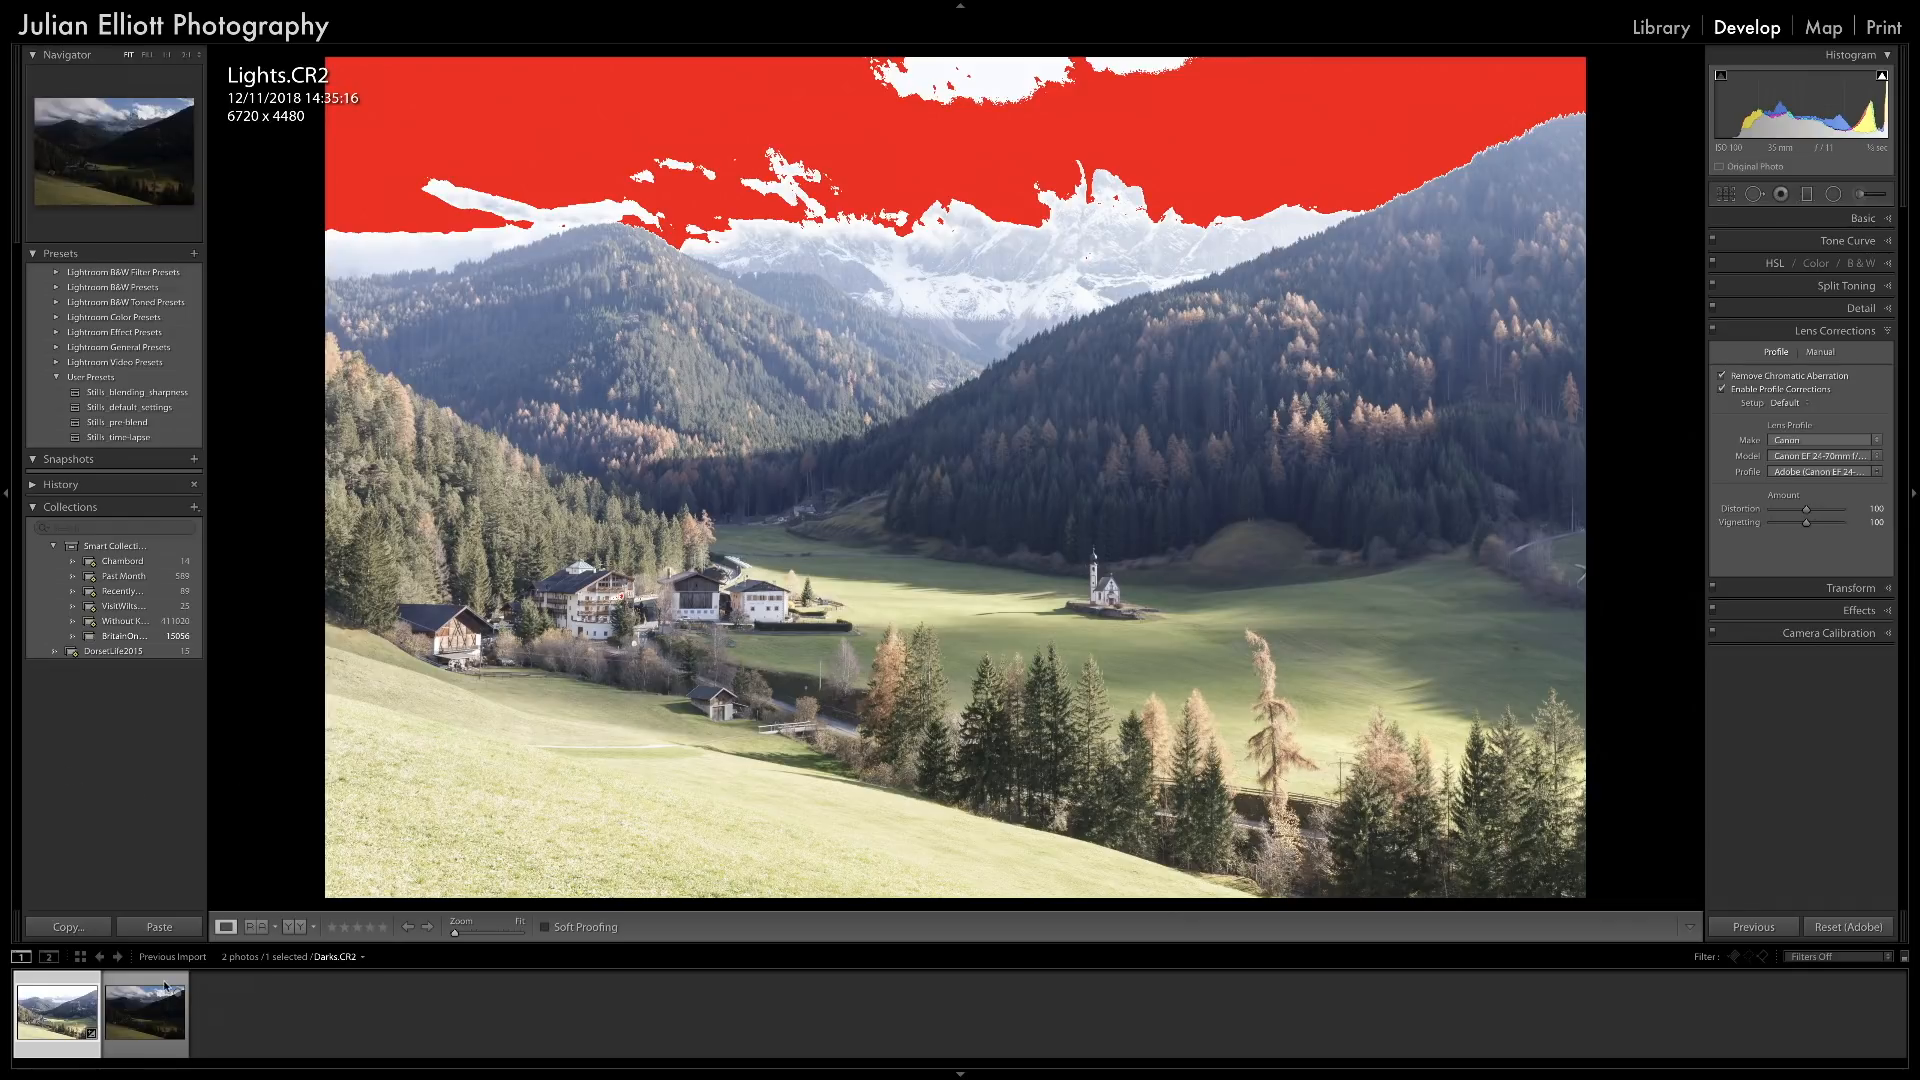
{"action": "left_click", "coordinate": [165, 980], "text": "ctrl"}
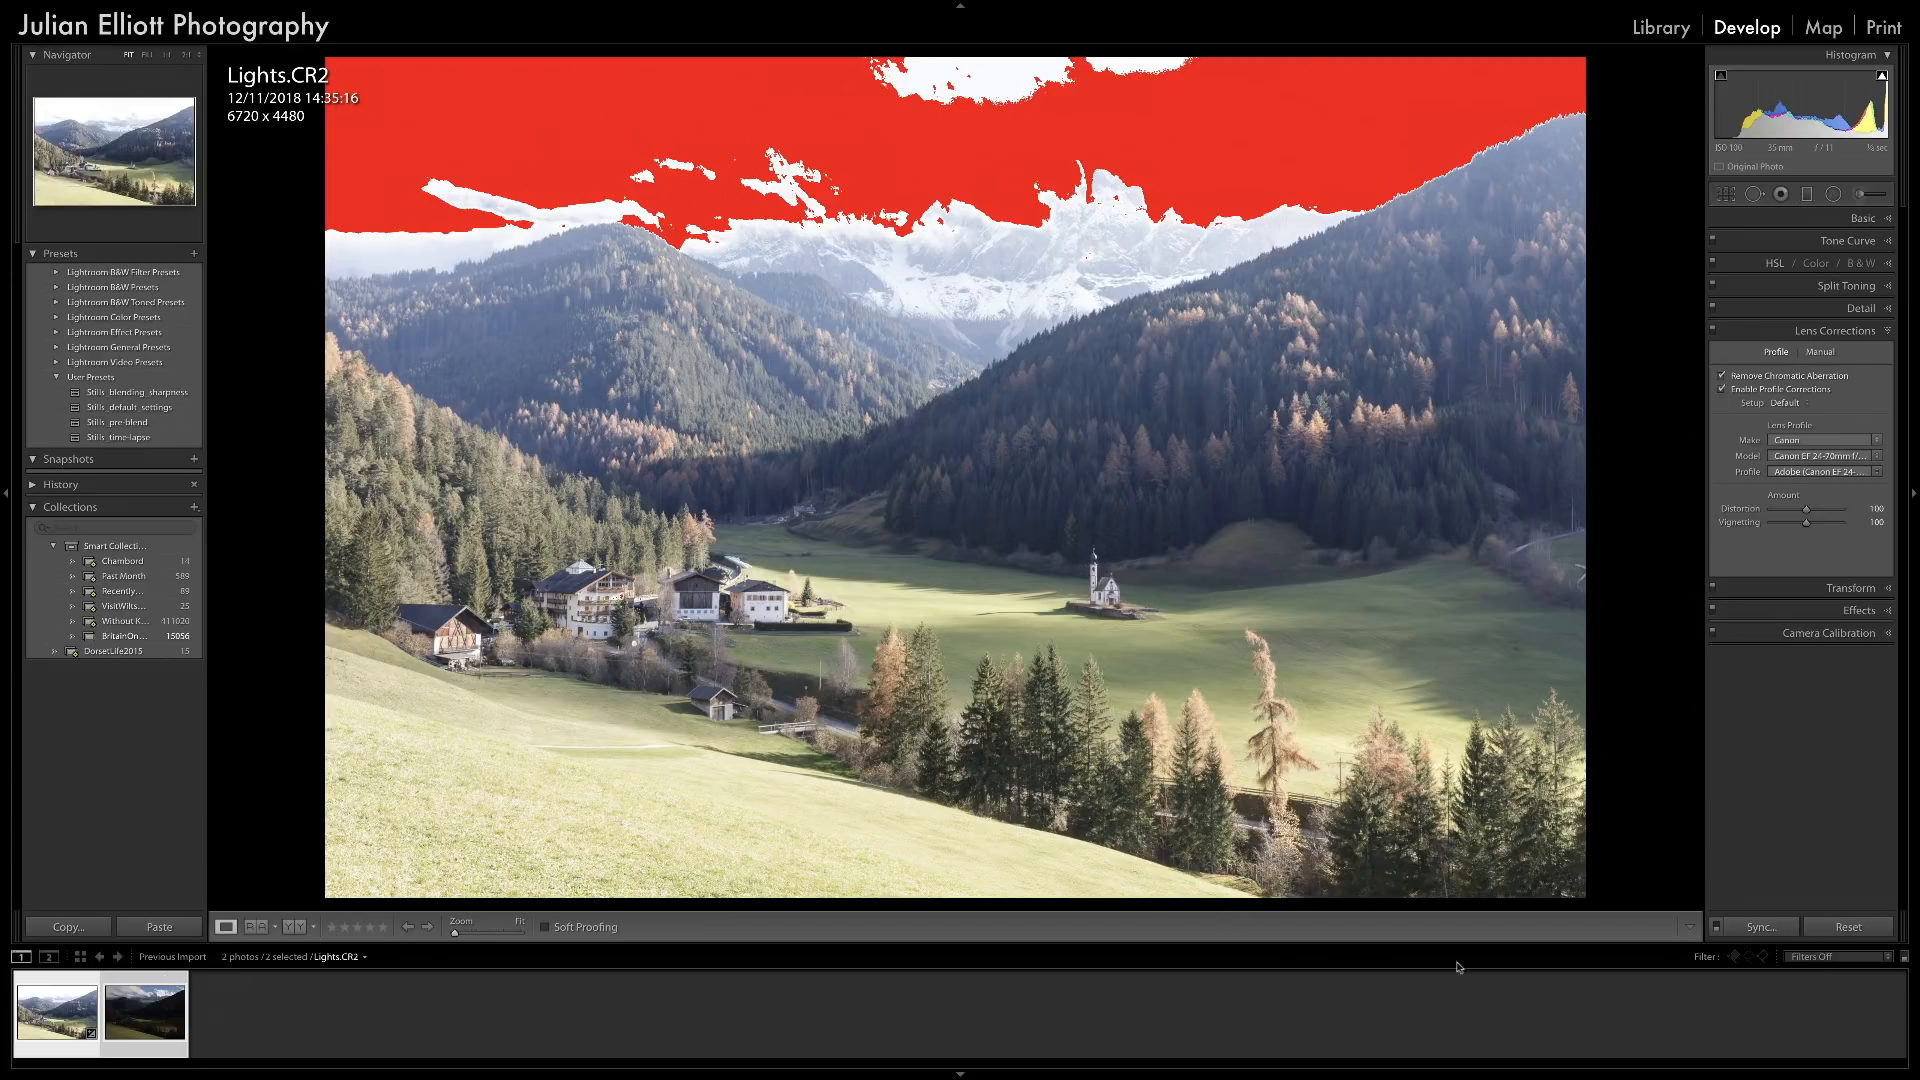
{"action": "left_click", "coordinate": [1758, 927]}
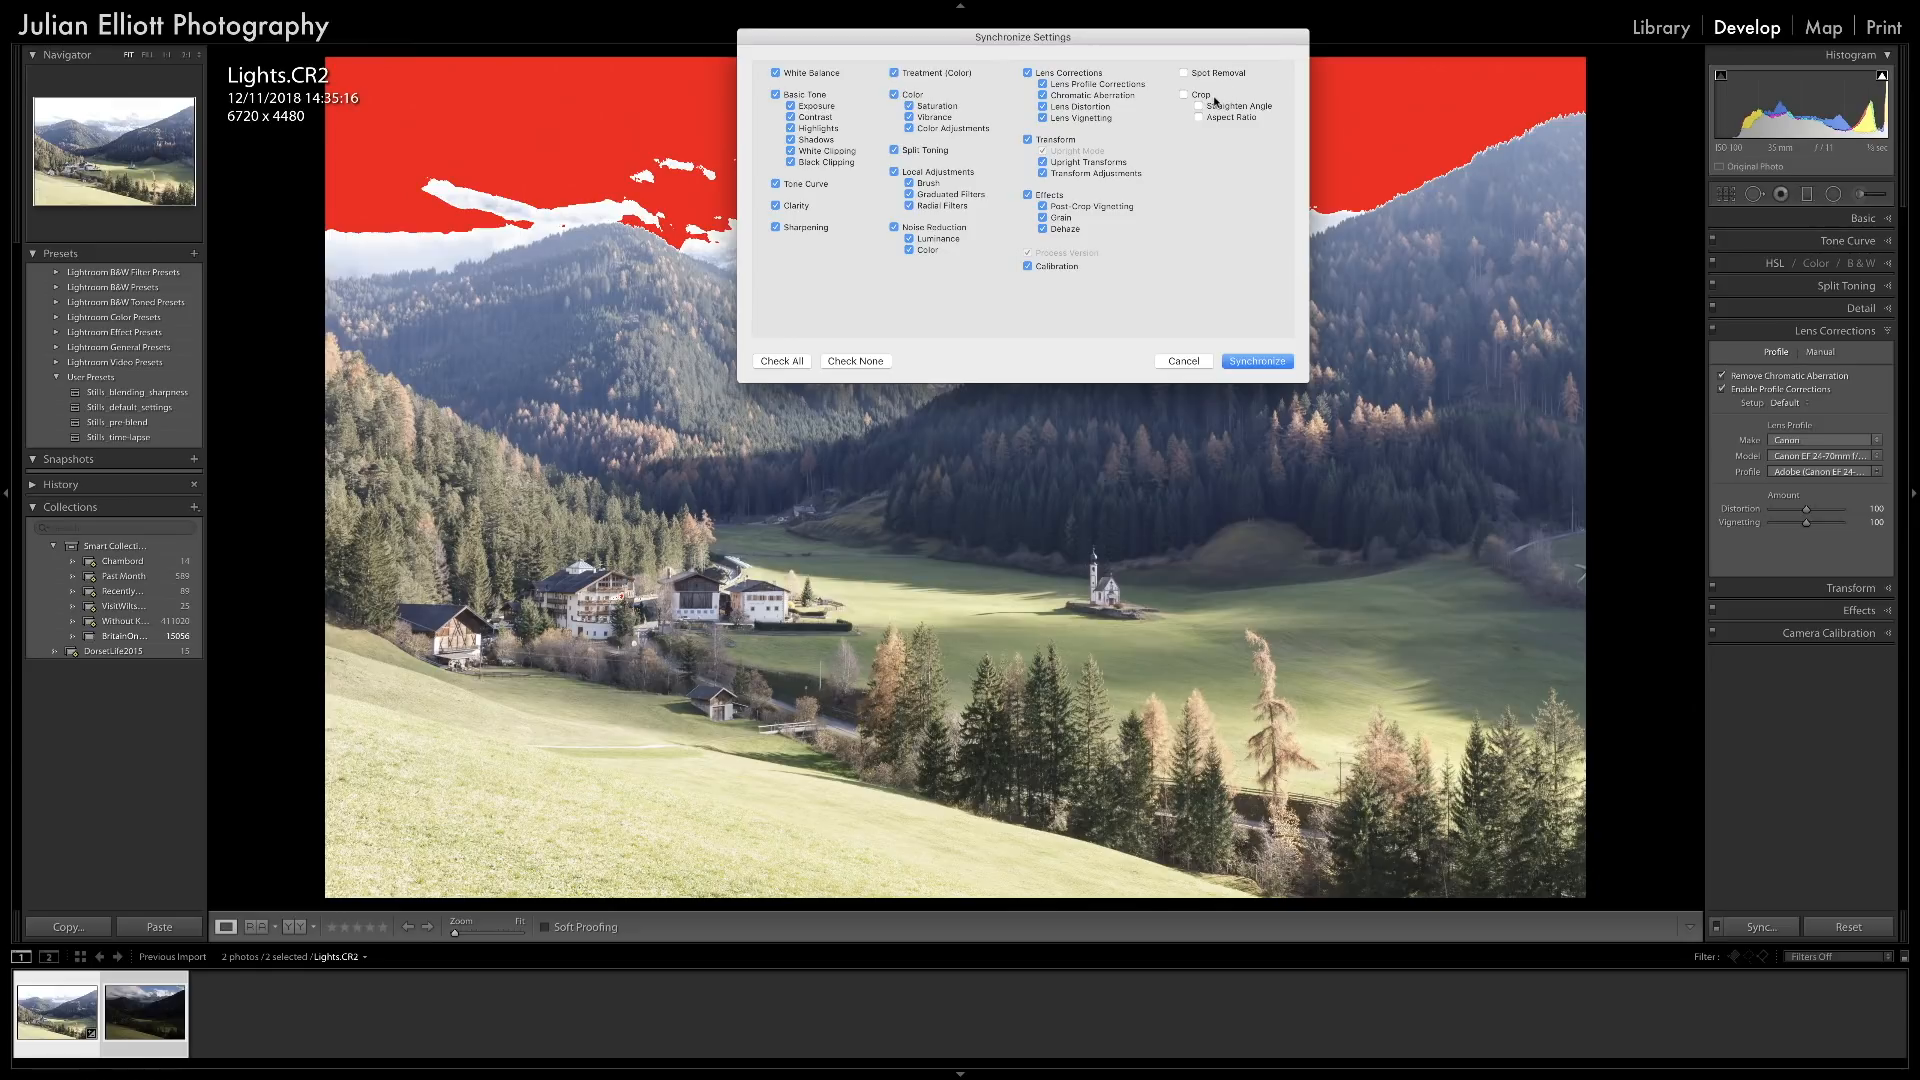
{"action": "left_click", "coordinate": [1240, 361]}
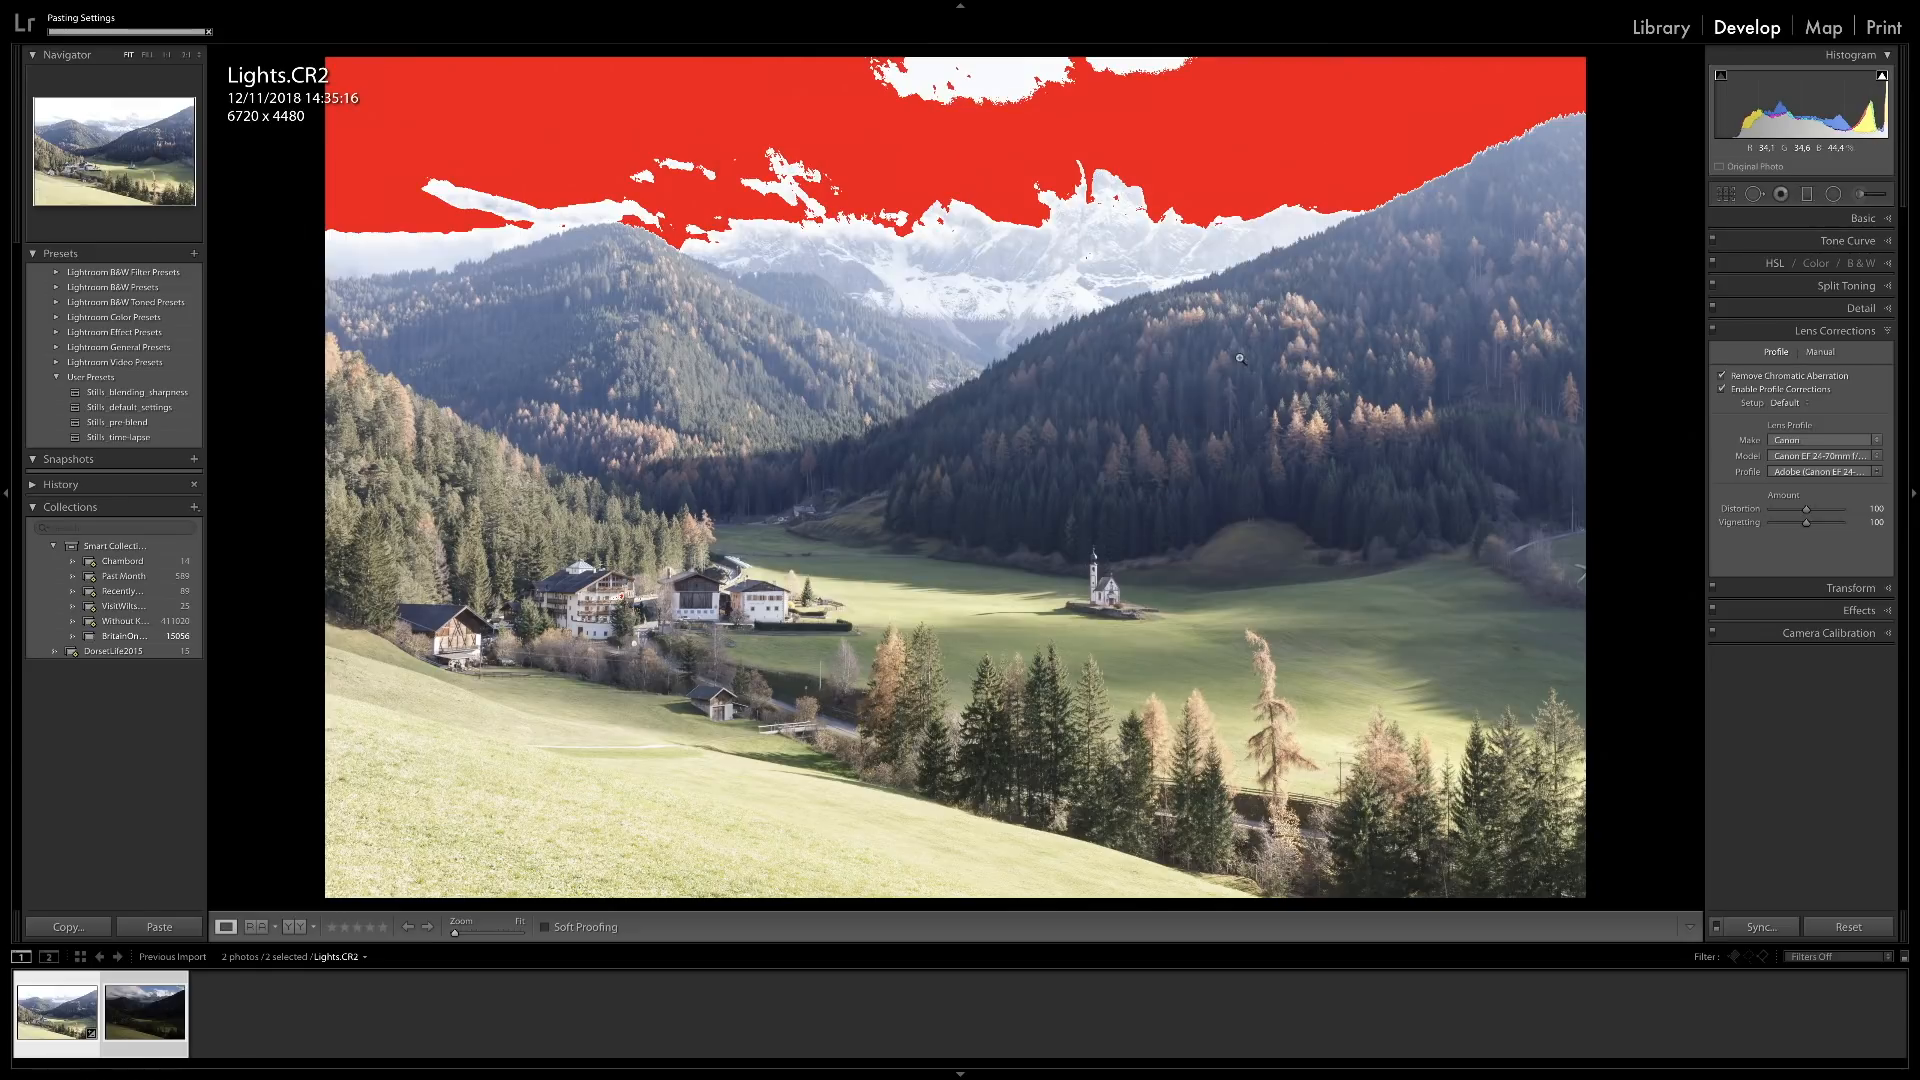
{"action": "left_click", "coordinate": [168, 985]}
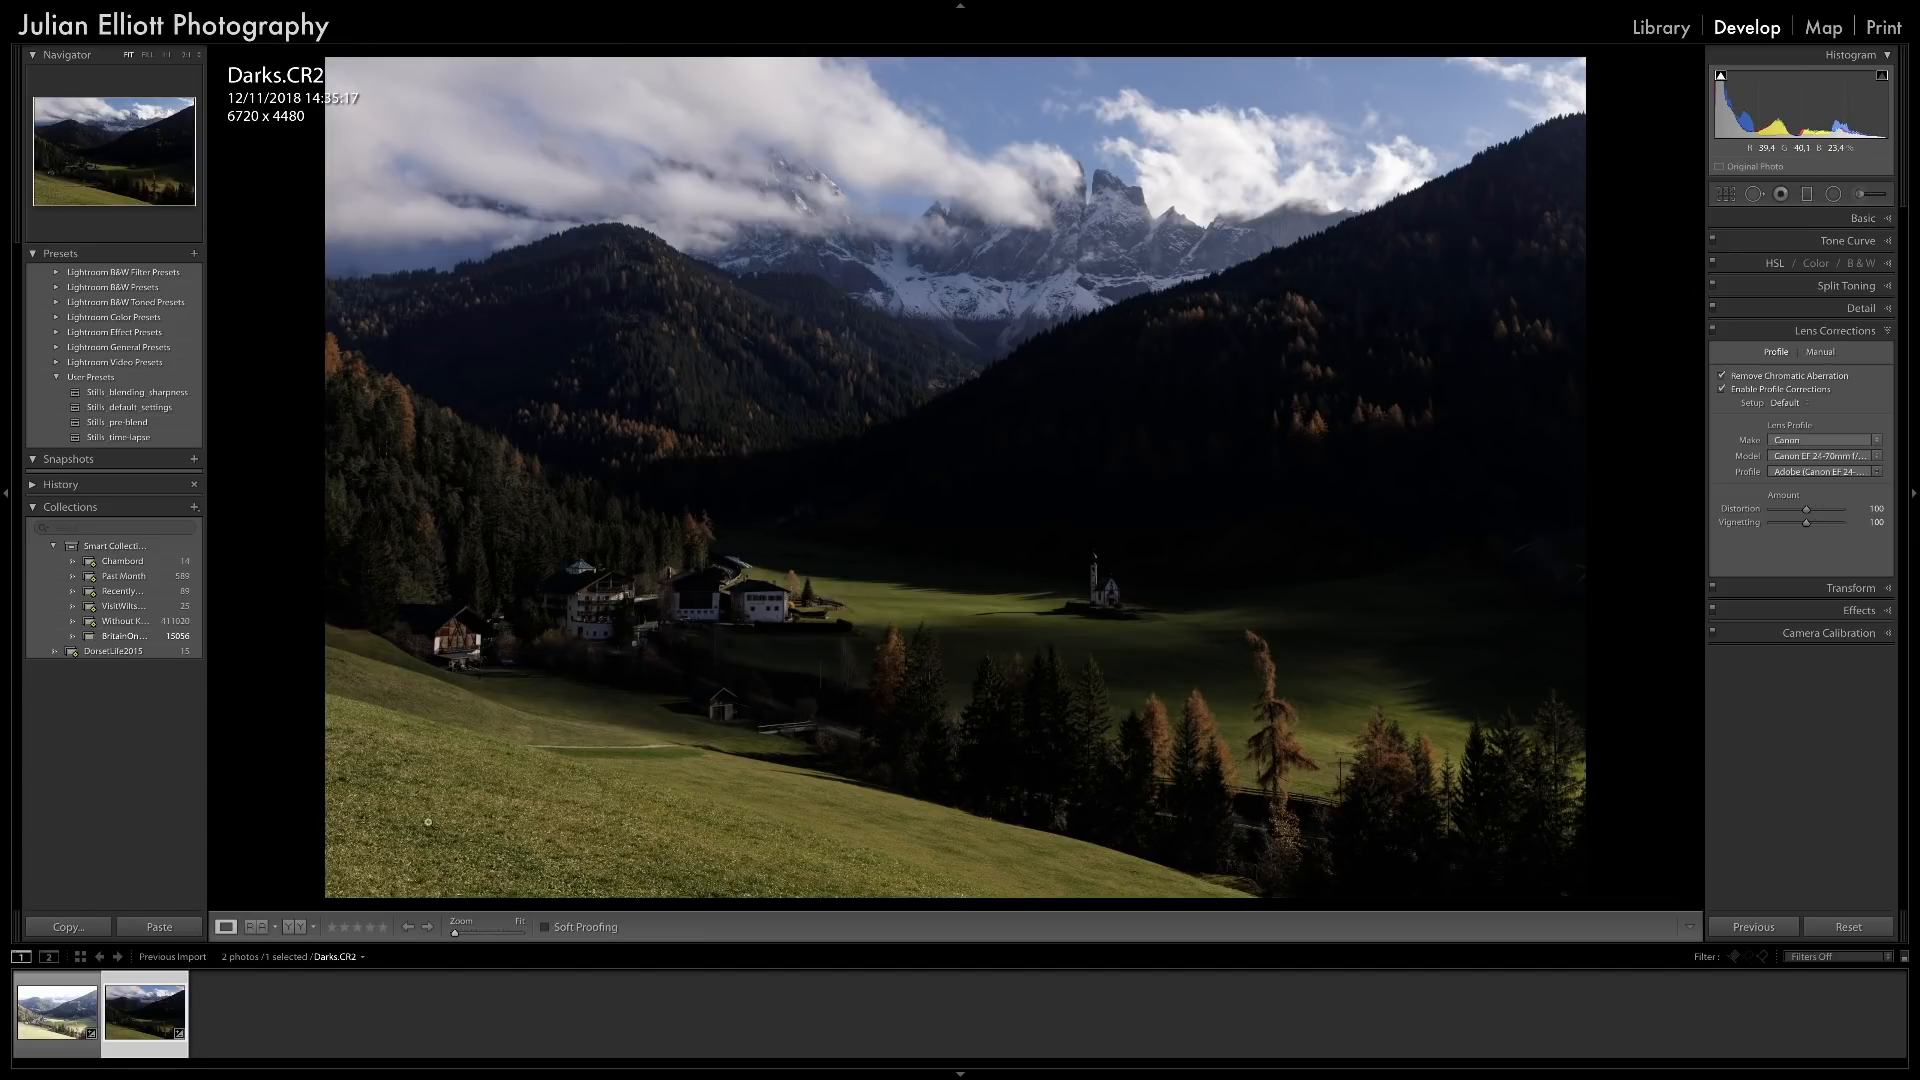
Reset the vibrance, whites and shadows adjustments of Darks.CR2 to their defaults.
{"action": "left_click", "coordinate": [1760, 218]}
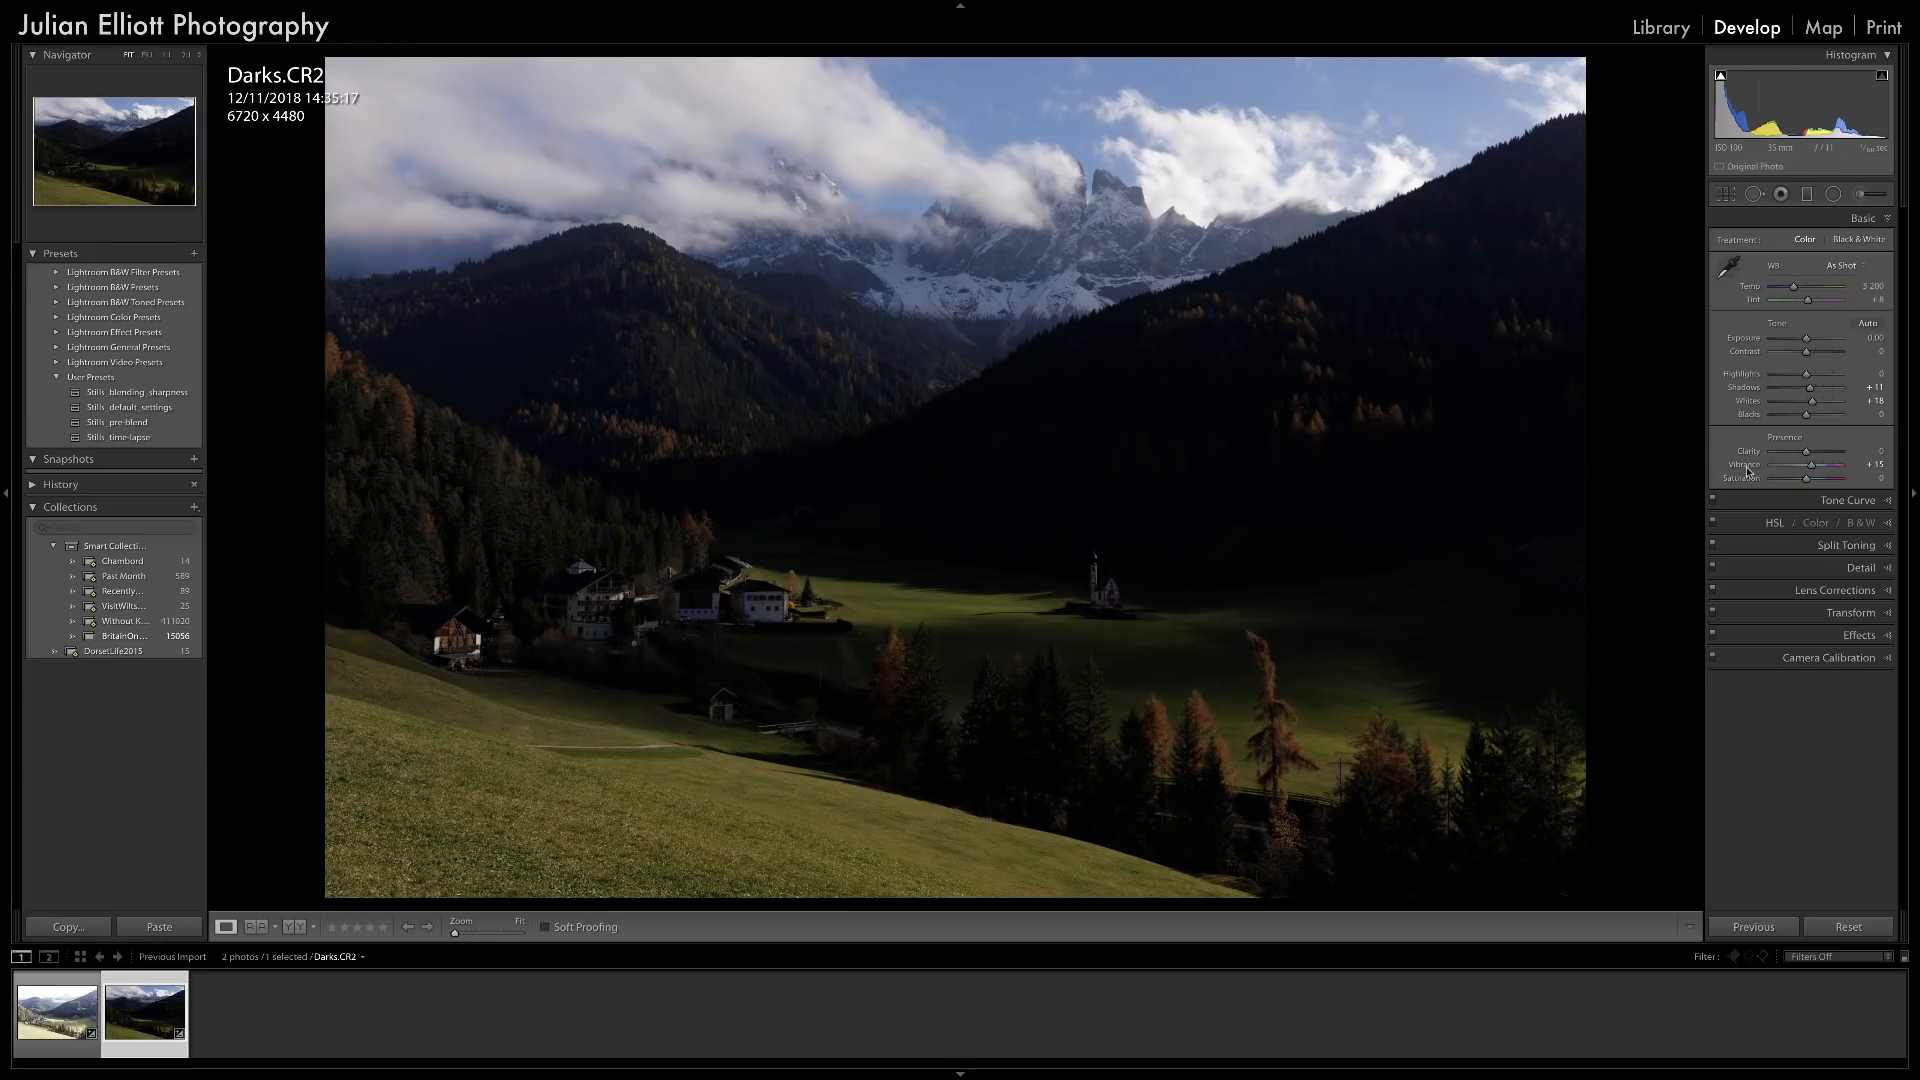
{"action": "double_click", "coordinate": [1746, 470]}
{"action": "double_click", "coordinate": [1758, 401]}
{"action": "double_click", "coordinate": [1748, 390]}
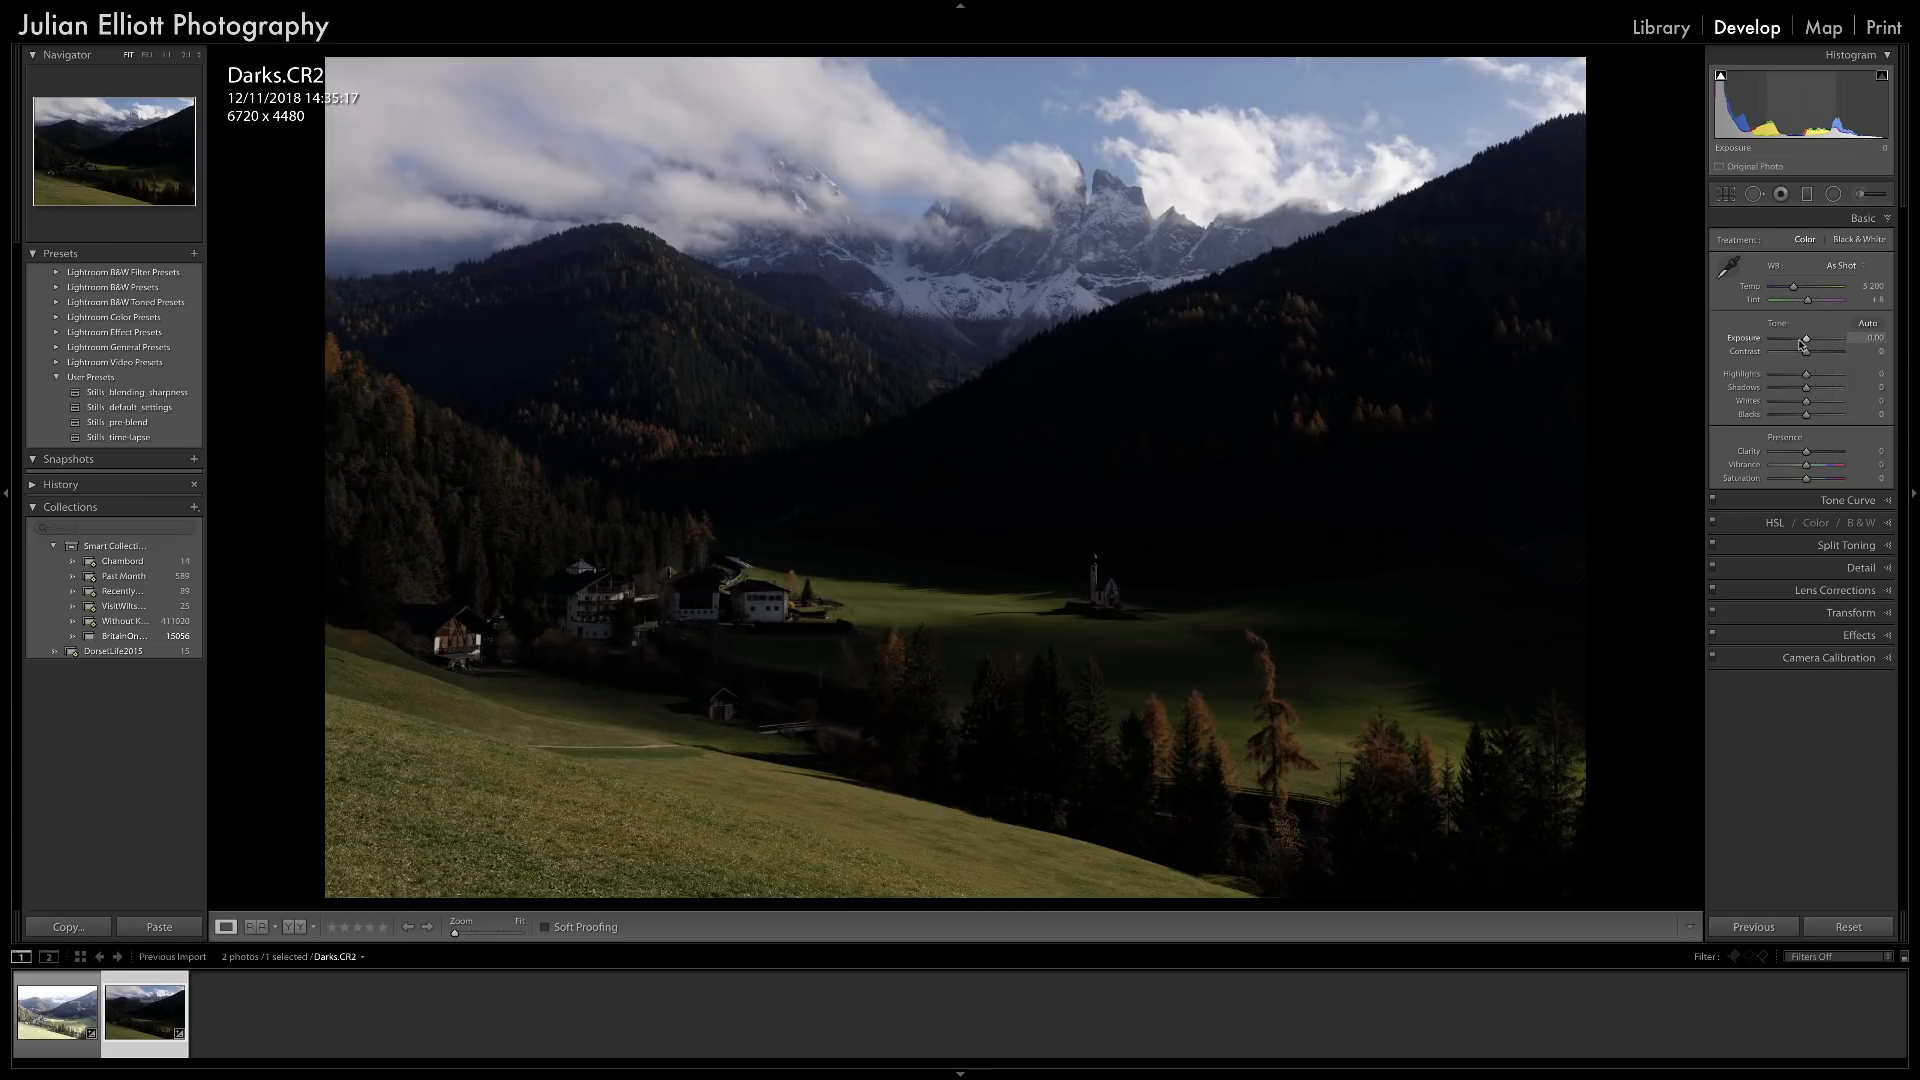
Raise the exposure of Darks.CR2 to about 0.35, the shadows to 19 and the whites to 8.
{"action": "left_click_drag", "start_coordinate": [1806, 340], "coordinate": [1809, 342]}
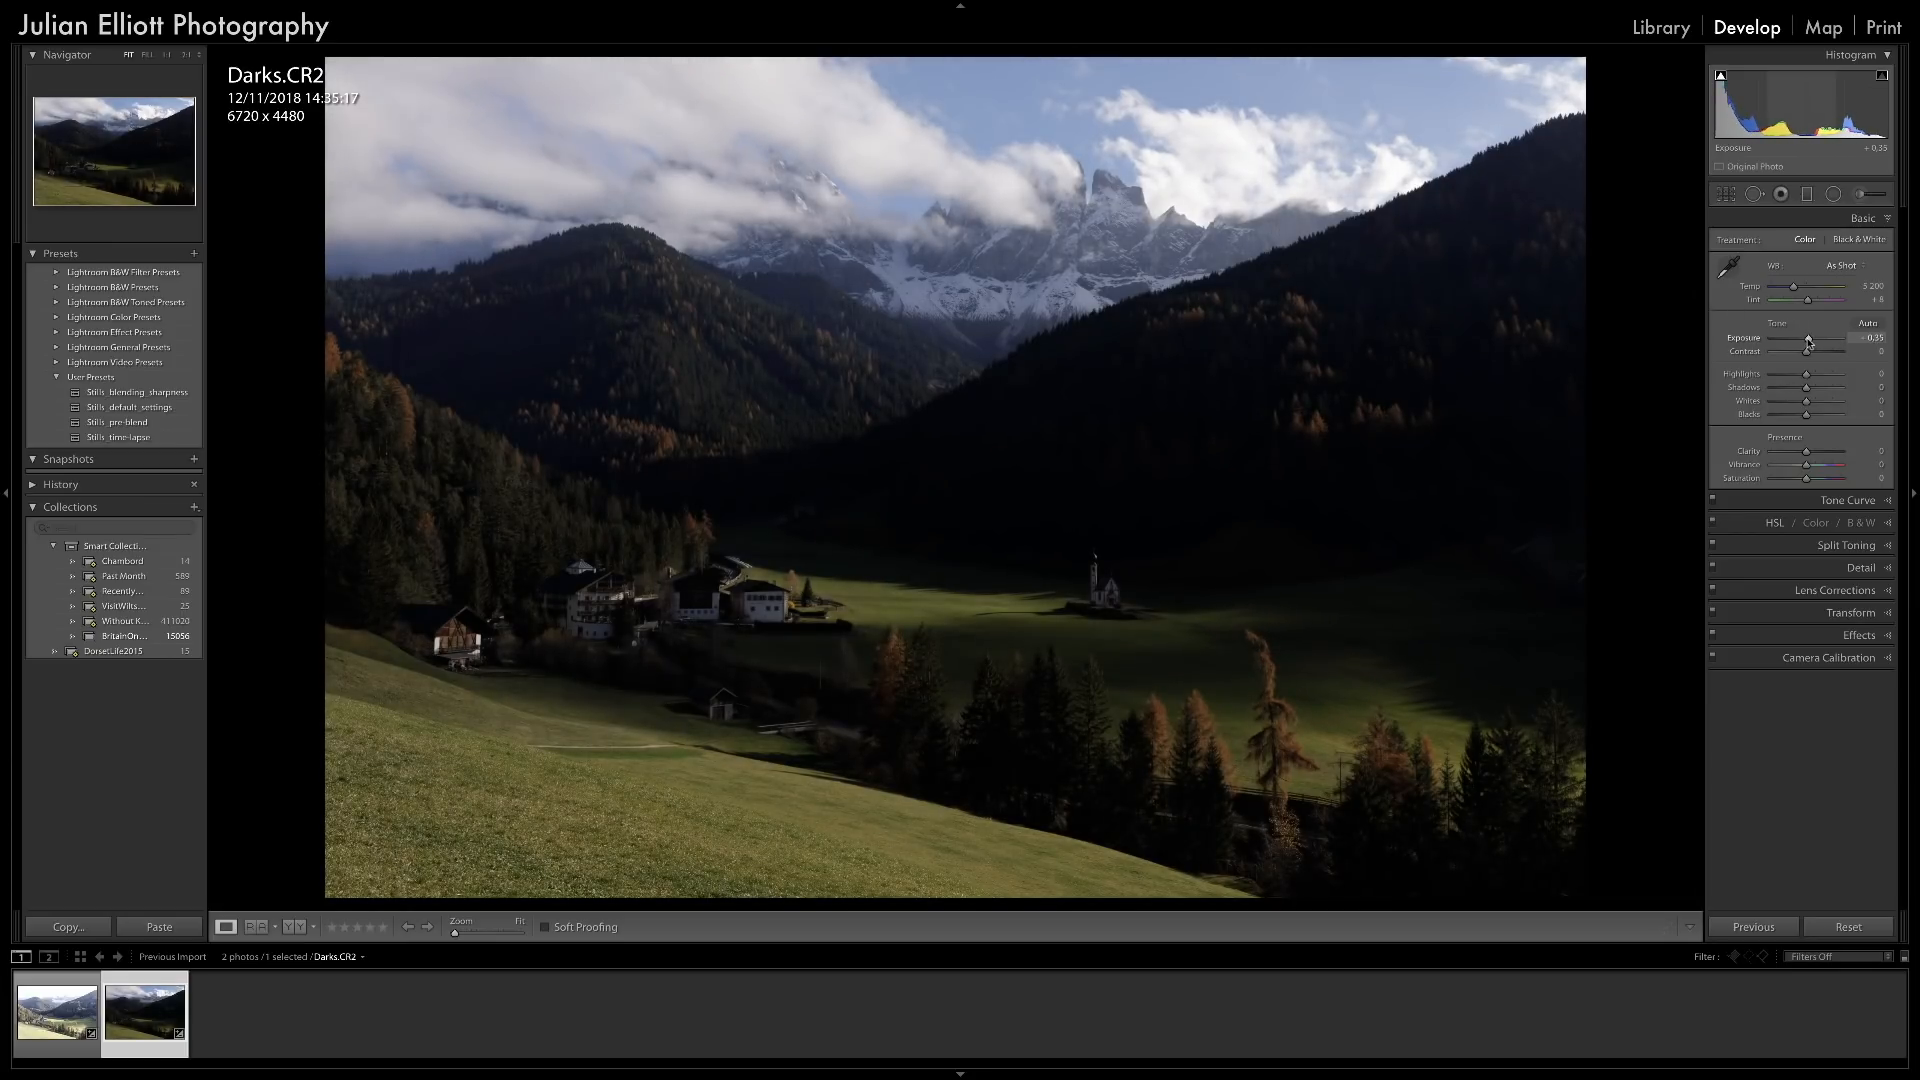
{"action": "left_click_drag", "start_coordinate": [1809, 342], "coordinate": [1807, 342]}
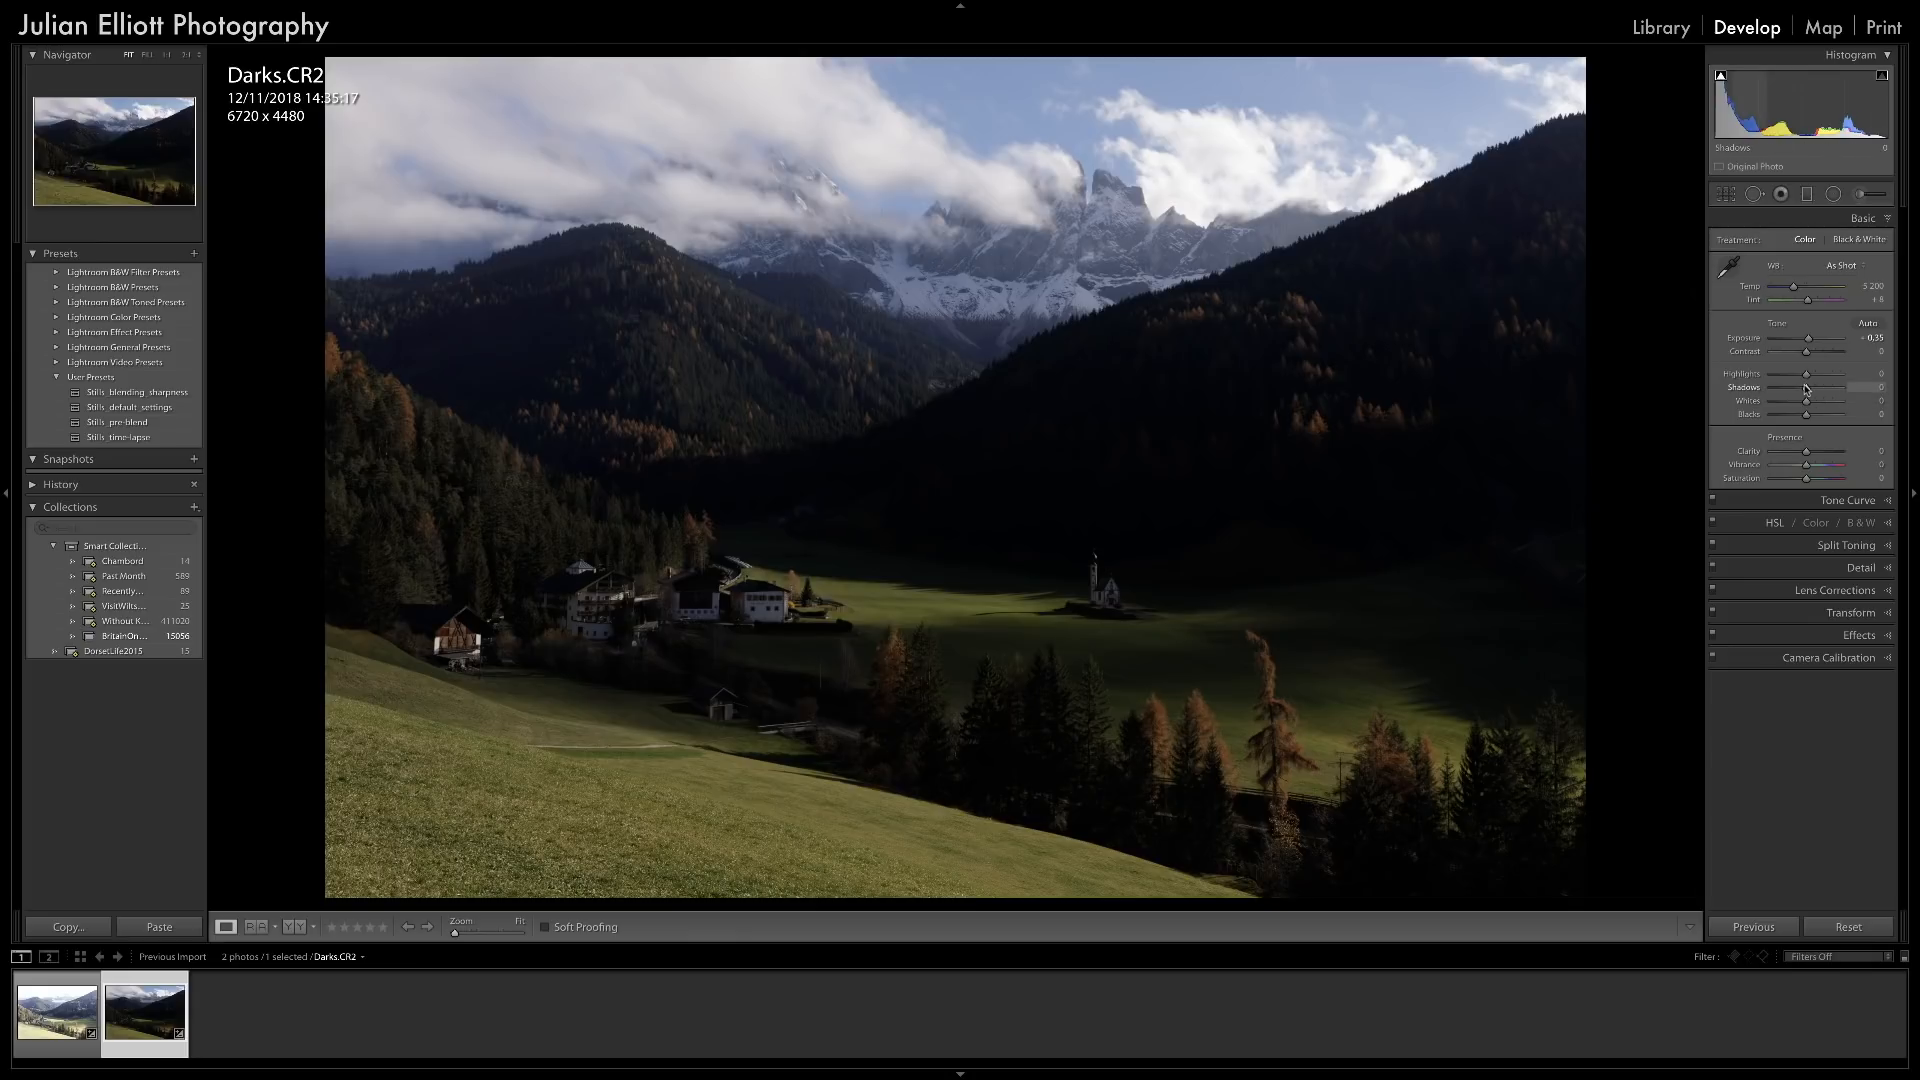
{"action": "left_click_drag", "start_coordinate": [1807, 389], "coordinate": [1813, 389]}
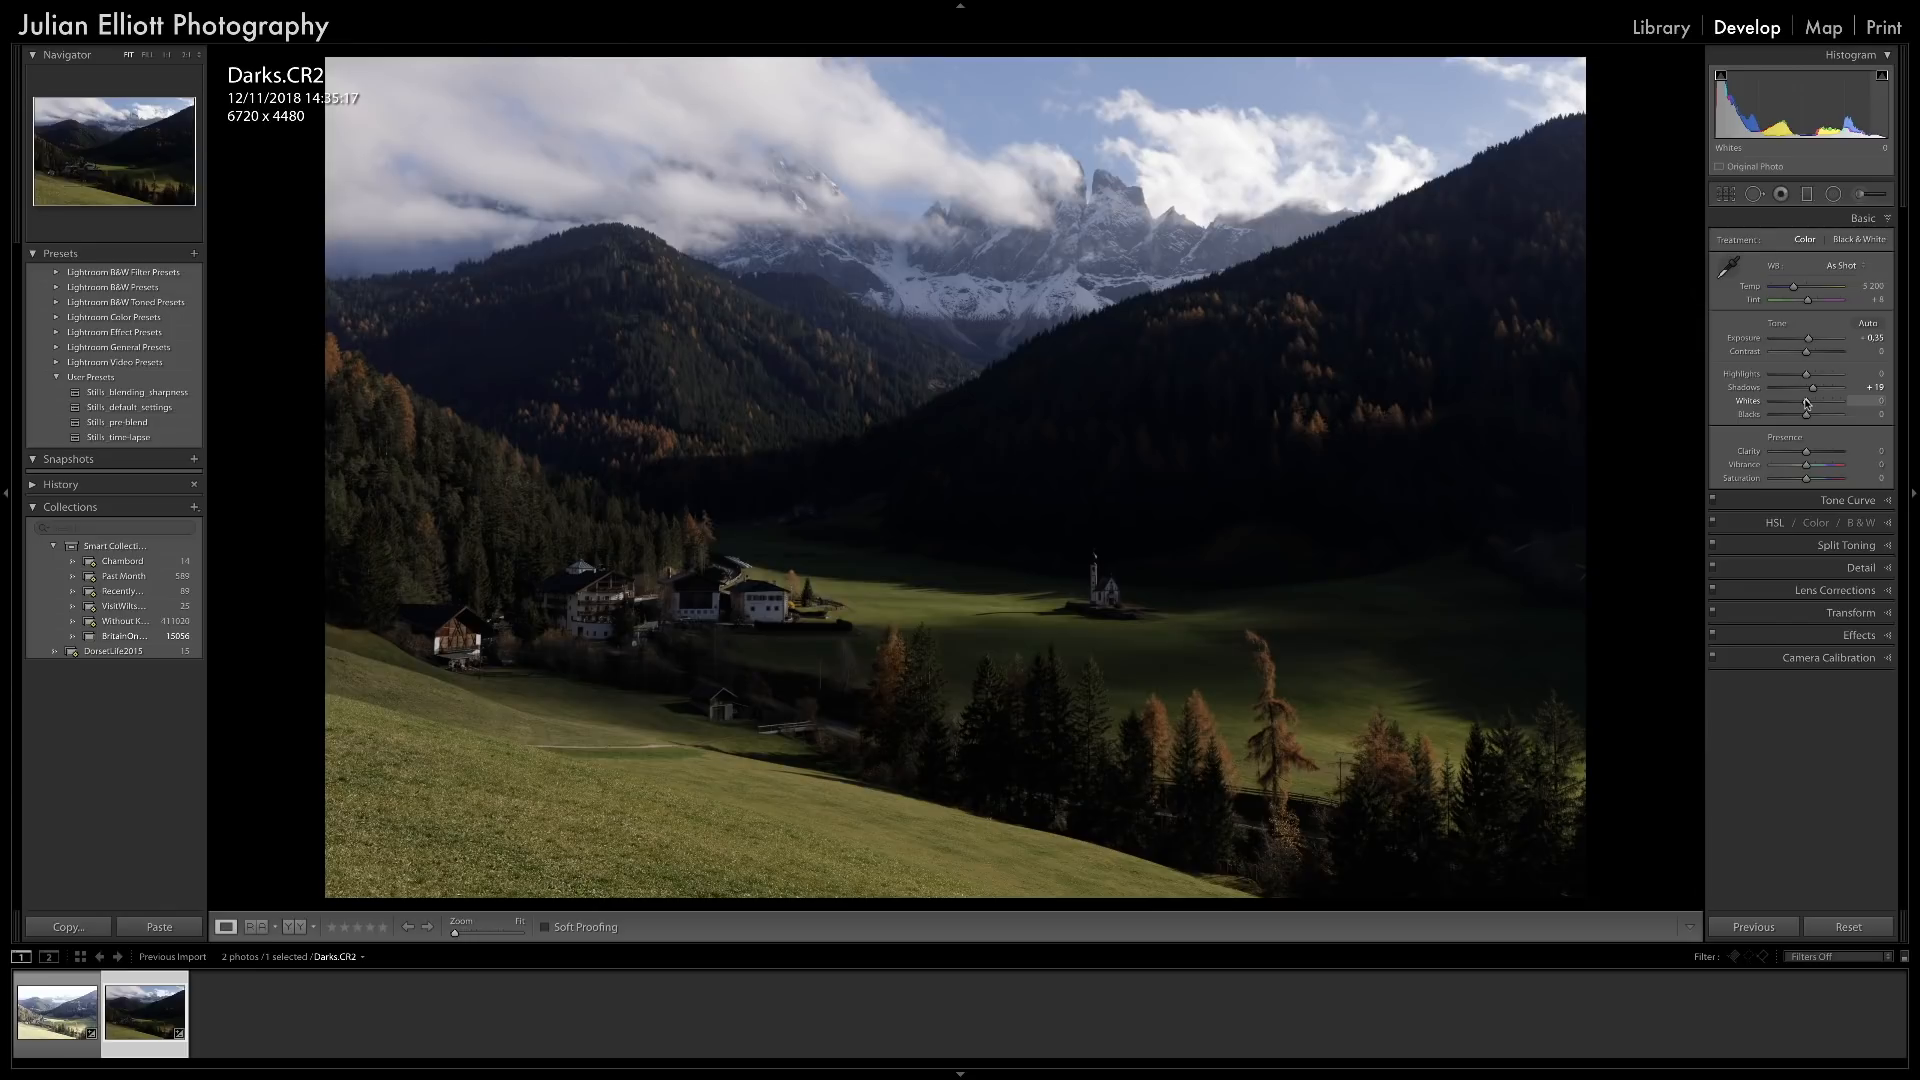
{"action": "left_click_drag", "start_coordinate": [1807, 403], "coordinate": [1812, 403]}
Set up an export of both exposures with the Getty Images preset into a subfolder named Dolomites_Tur.
{"action": "left_click", "coordinate": [53, 978], "text": "ctrl"}
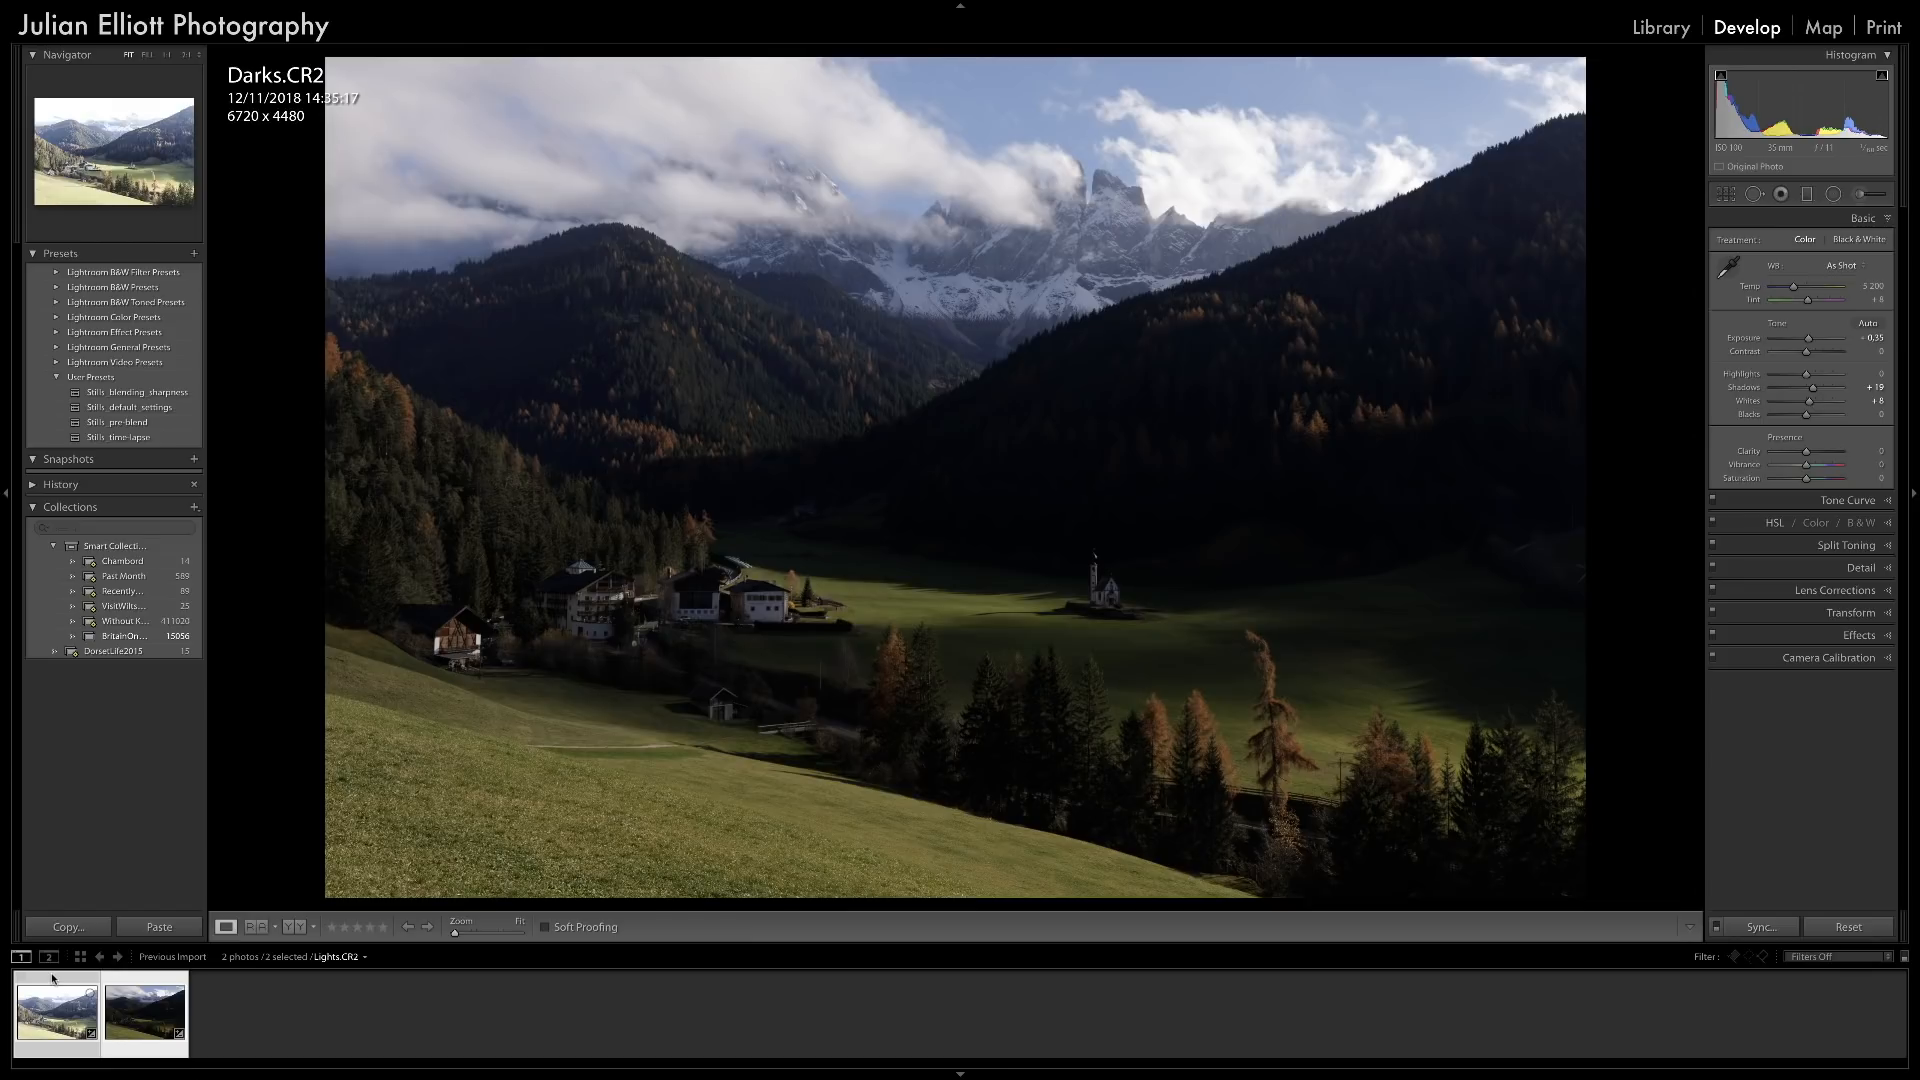
{"action": "left_click", "coordinate": [114, 9]}
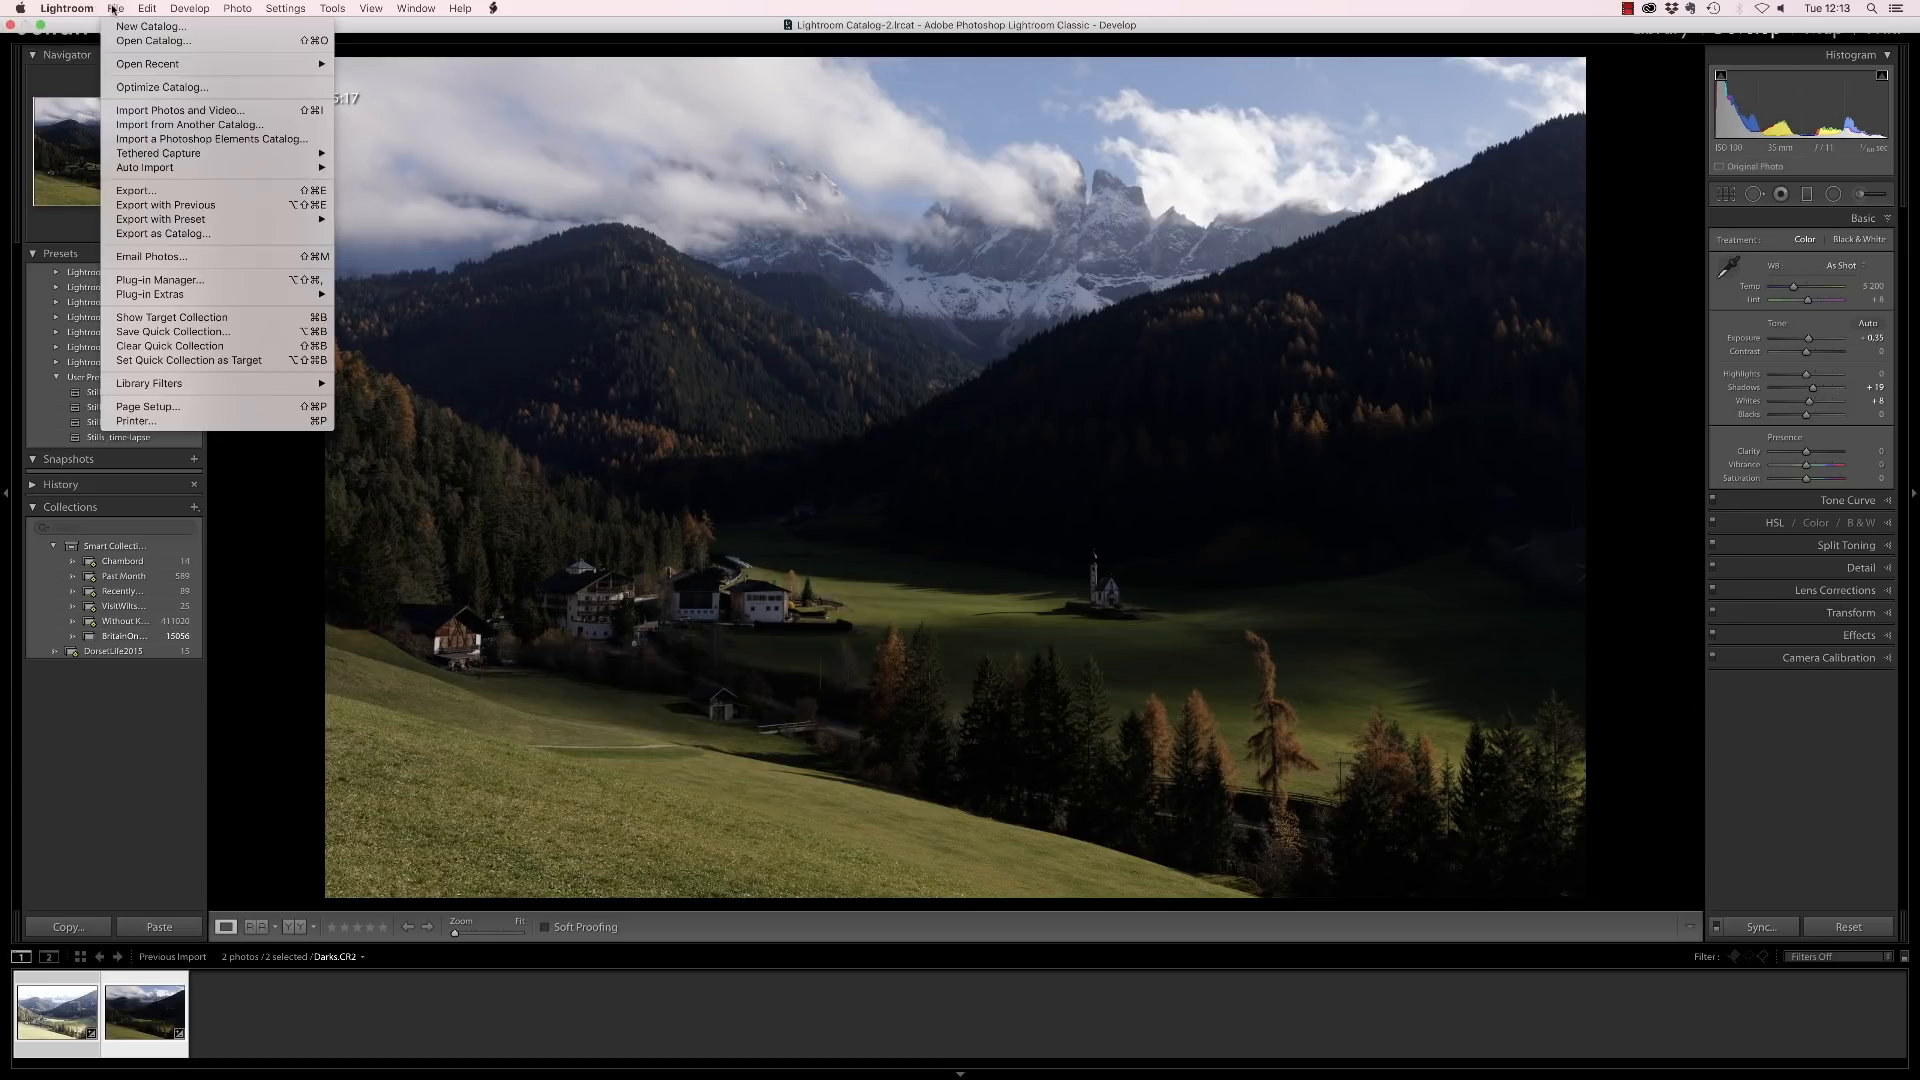
{"action": "left_click", "coordinate": [128, 191]}
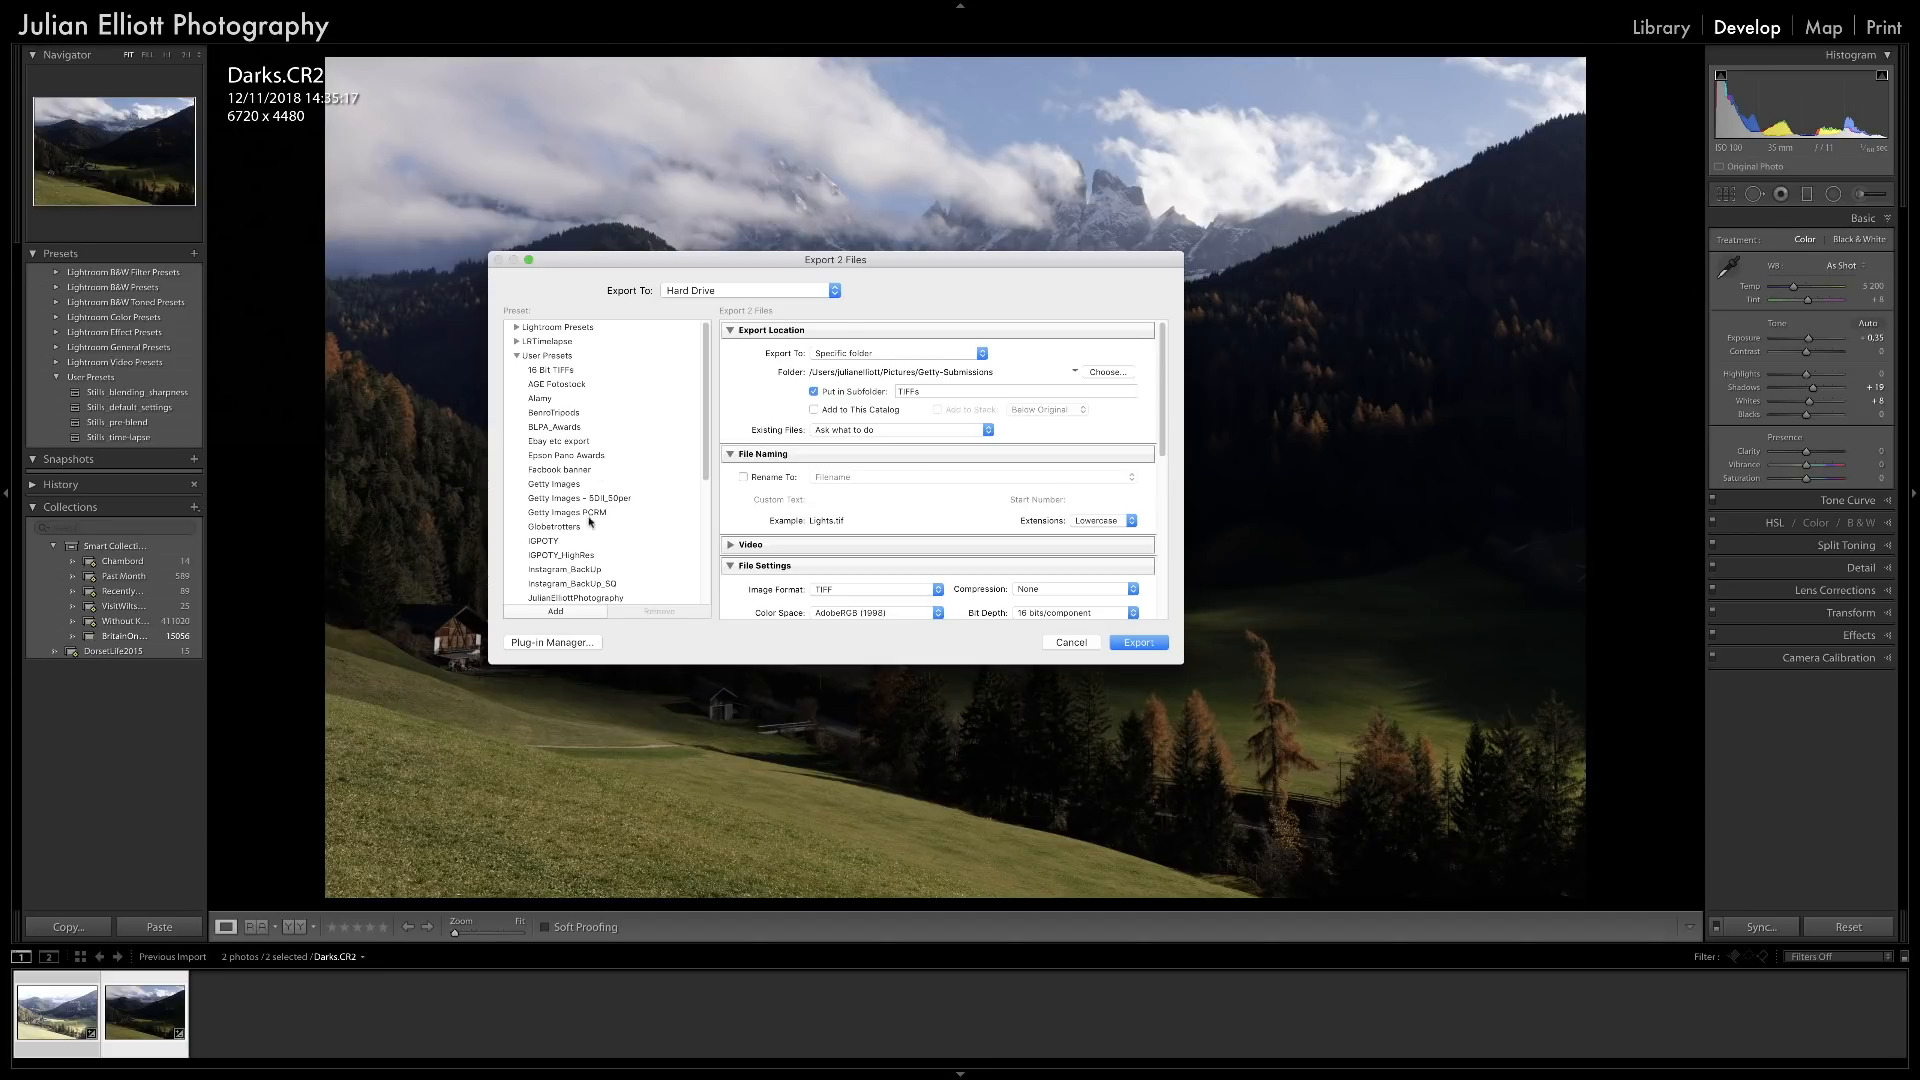
{"action": "left_click", "coordinate": [572, 489]}
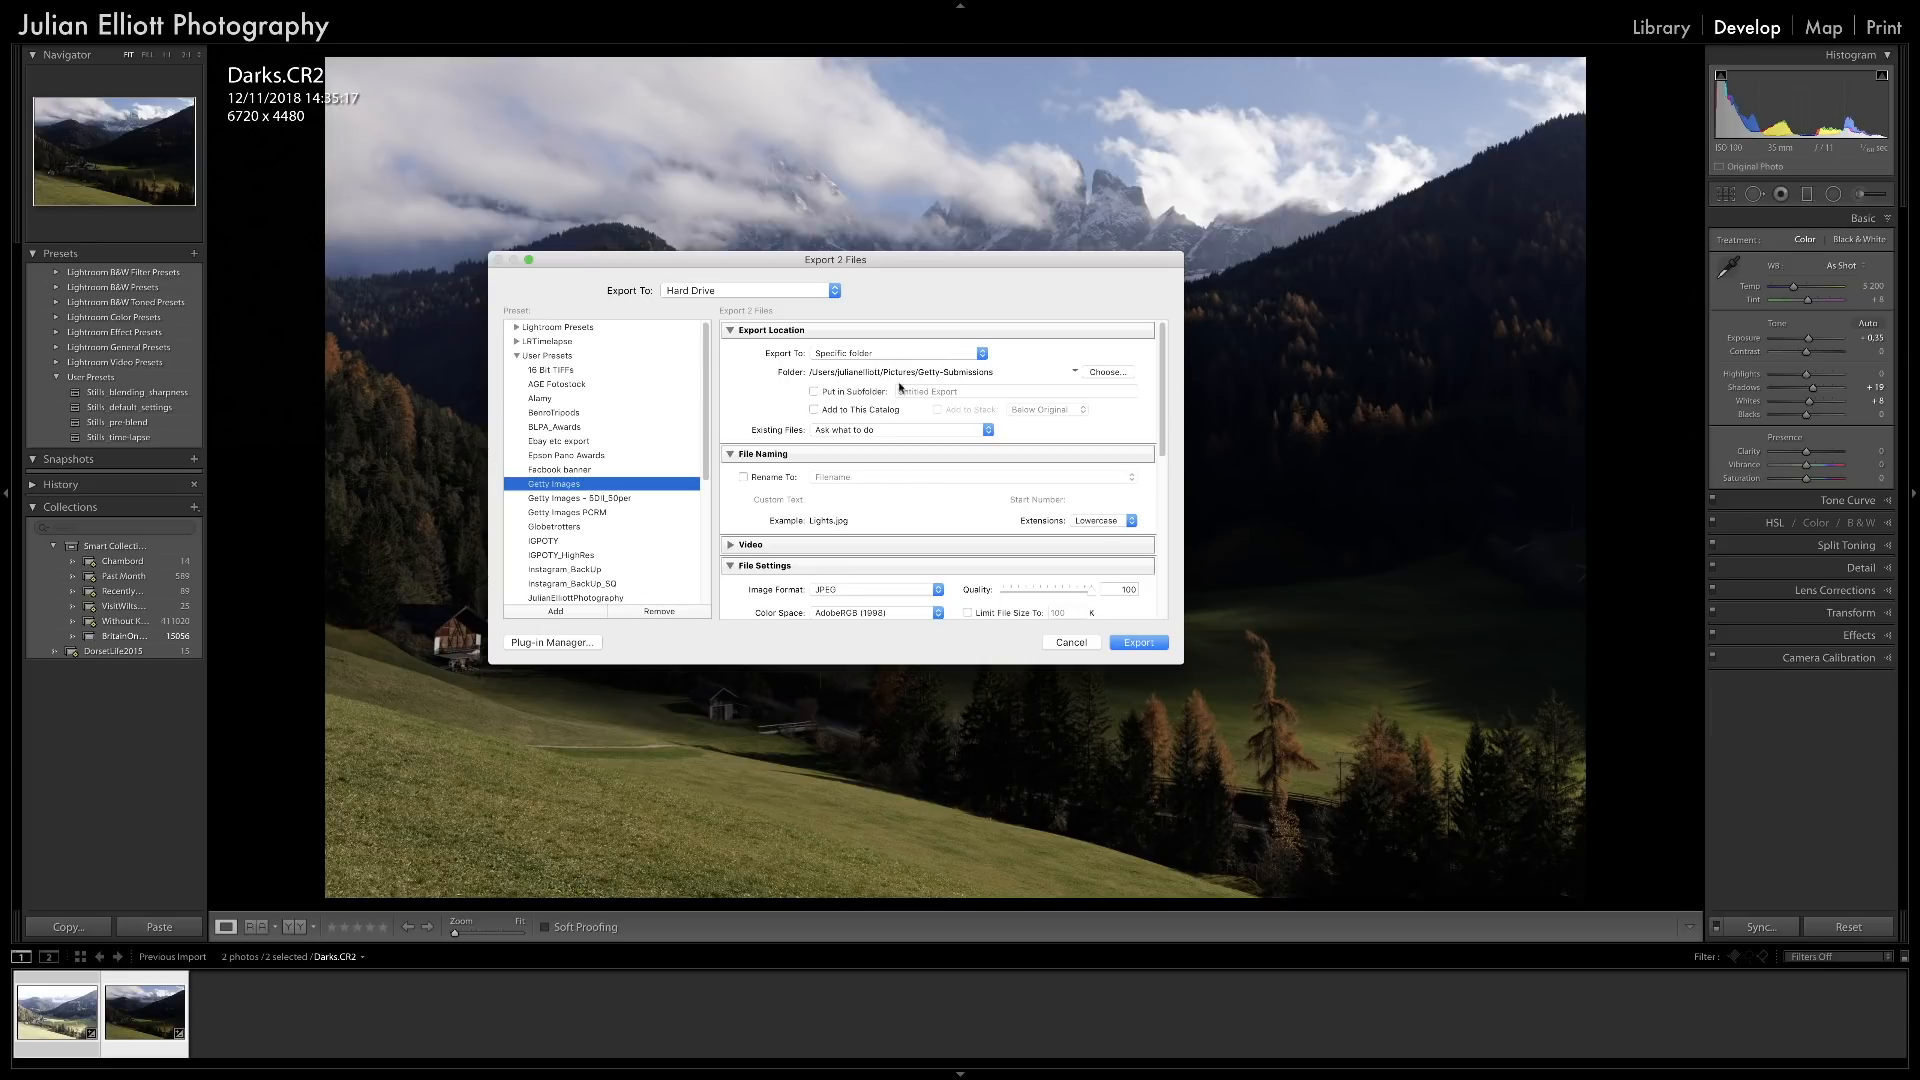
{"action": "left_click", "coordinate": [848, 393]}
{"action": "left_click", "coordinate": [931, 391]}
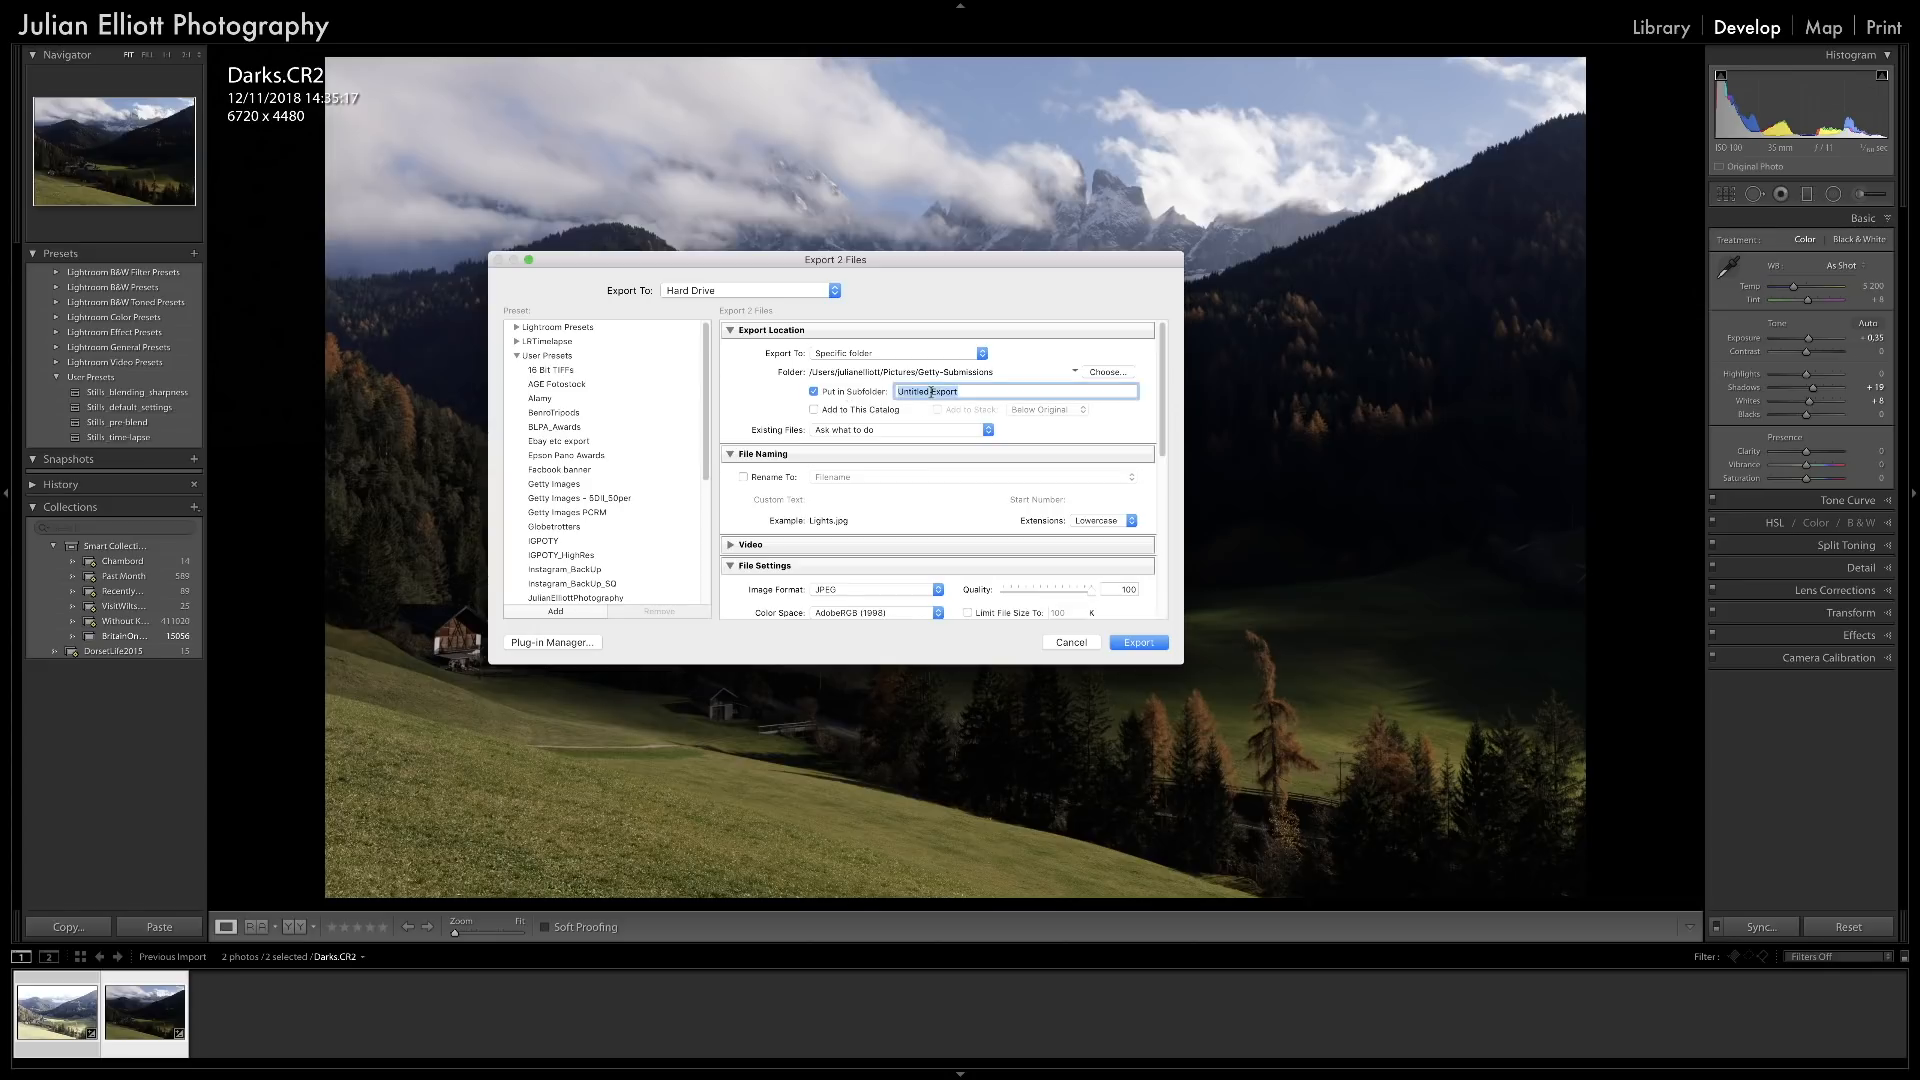
{"action": "type", "text": "Dolomites_Tur"}
Set the exported files to open in Photoshop after export and export both photos.
{"action": "scroll", "coordinate": [1136, 543], "scroll_direction": "down", "scroll_amount": 10}
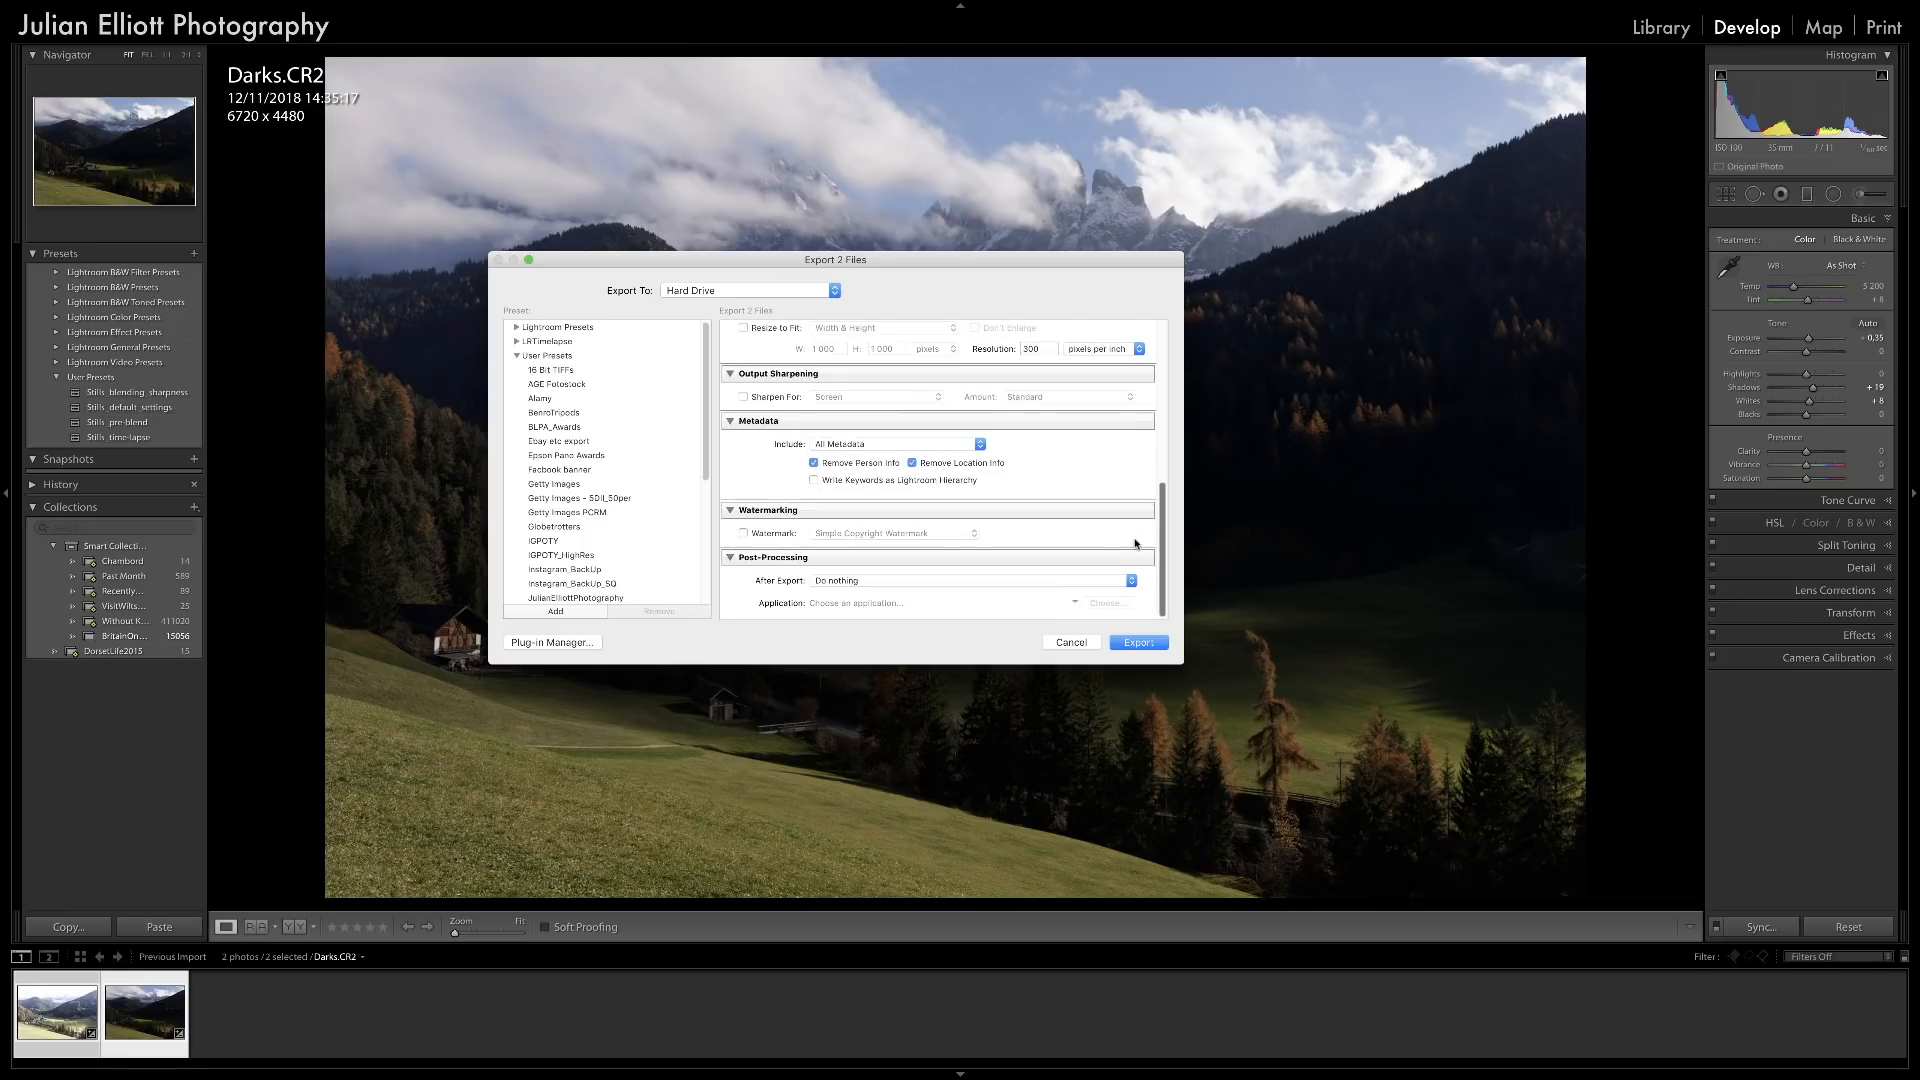
{"action": "left_click", "coordinate": [858, 581]}
{"action": "left_click", "coordinate": [863, 615]}
{"action": "left_click", "coordinate": [1139, 643]}
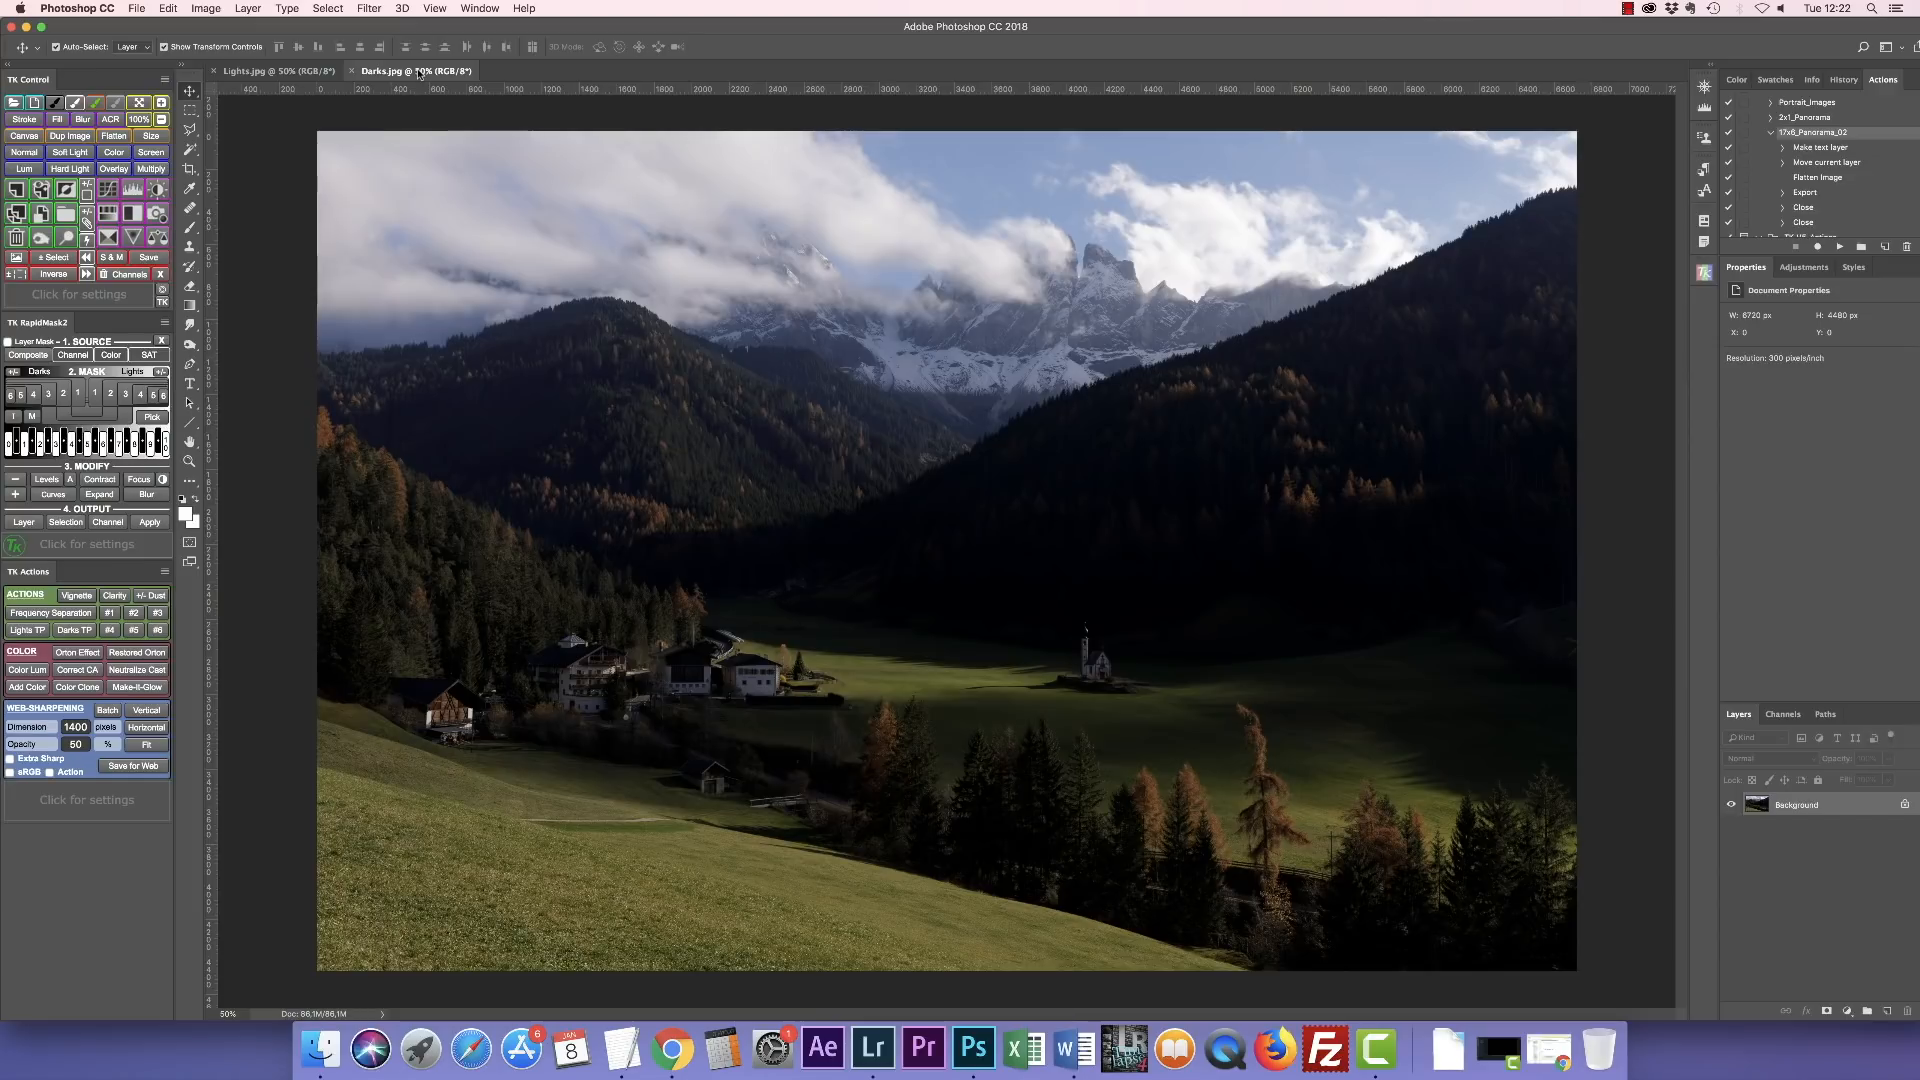
Copy the entire Darks.jpg image in Photoshop and paste it into Lights.jpg as a layer.
{"action": "key", "text": "super+a"}
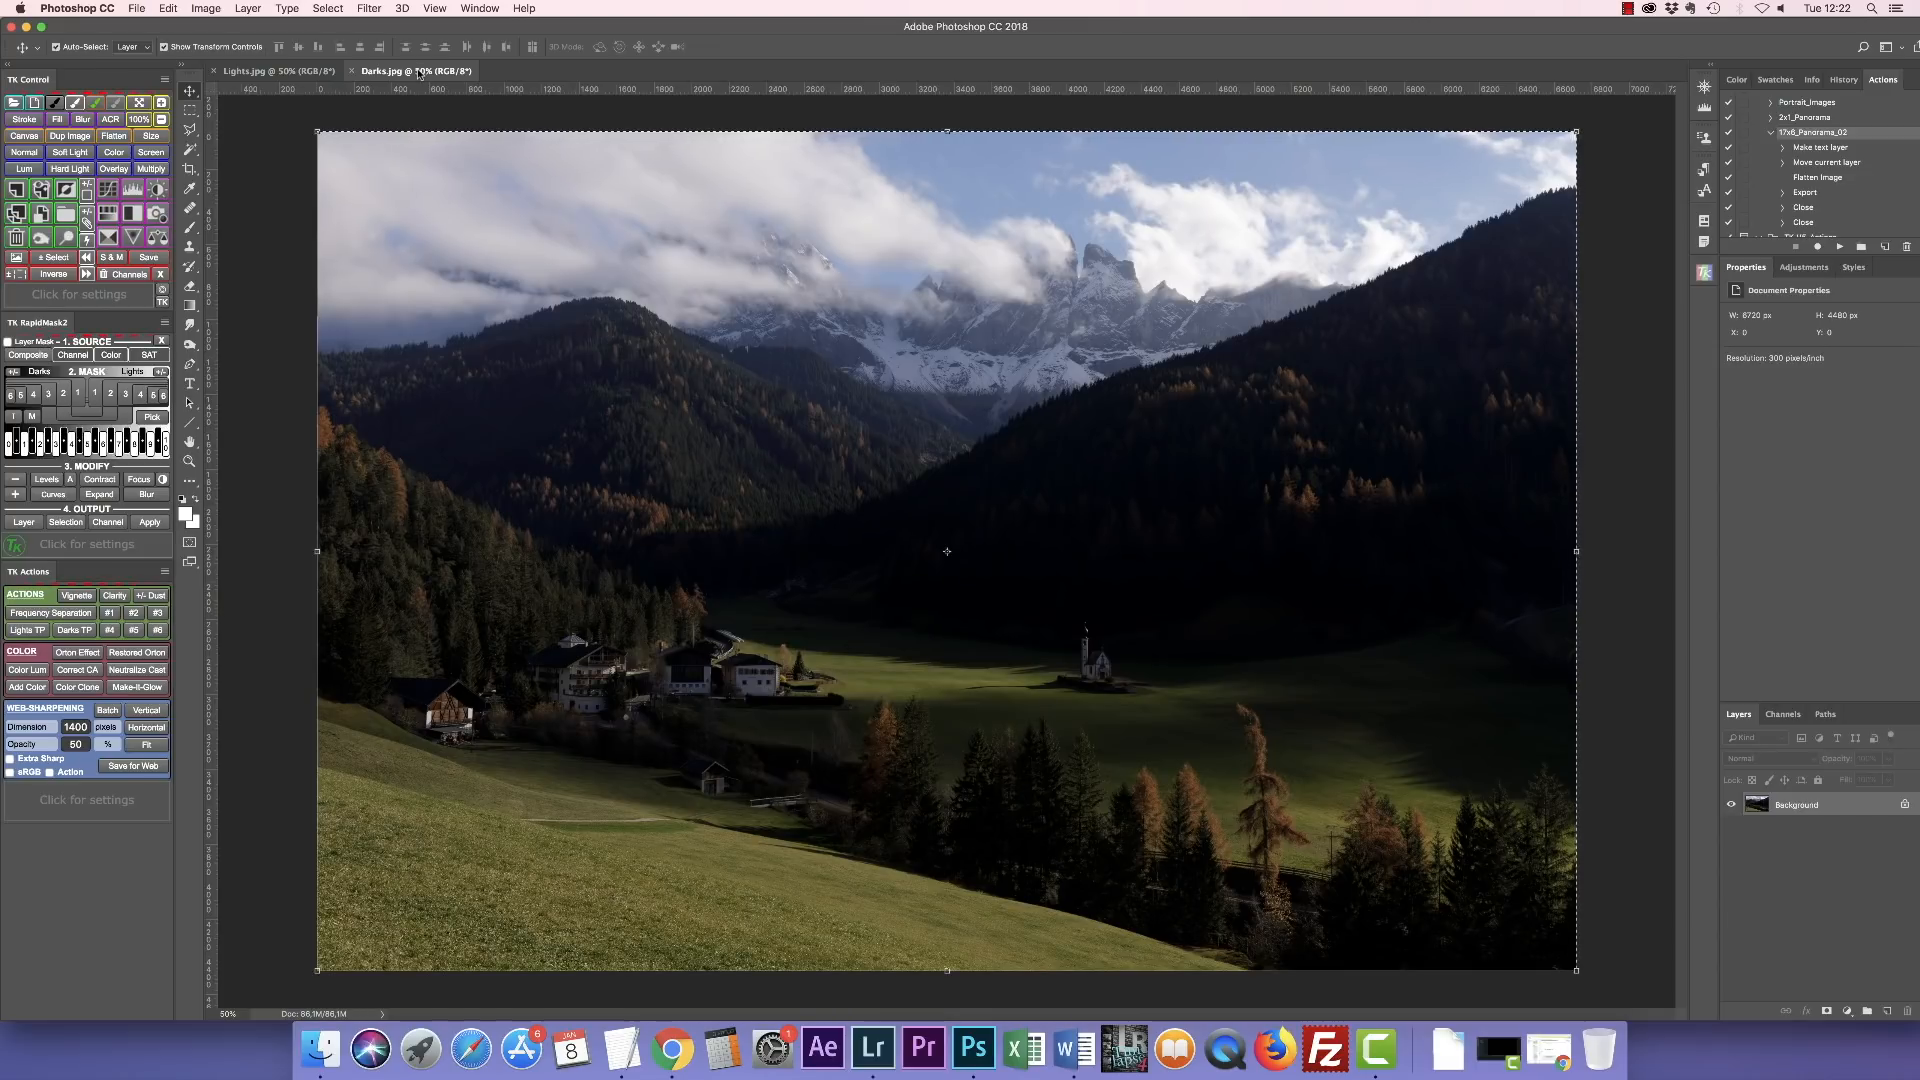
{"action": "left_click", "coordinate": [277, 72]}
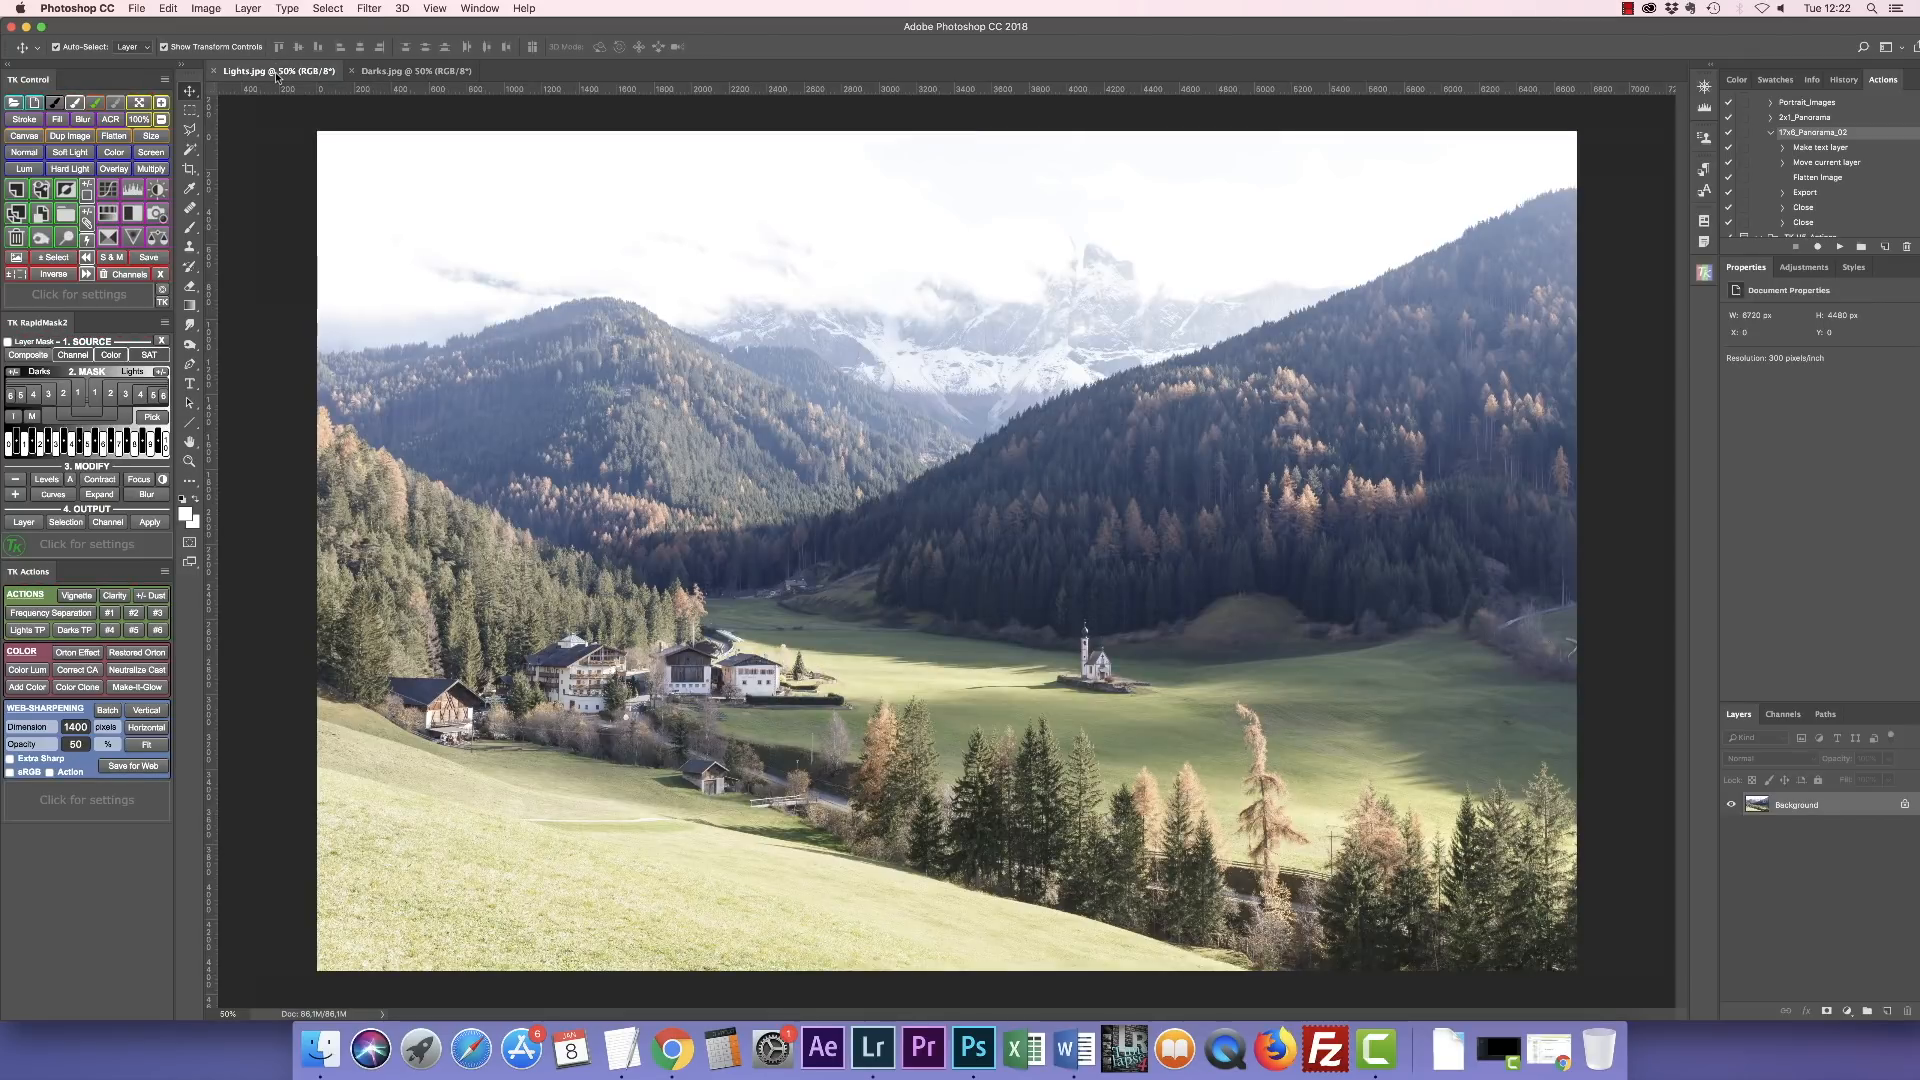
{"action": "key", "text": "super+v"}
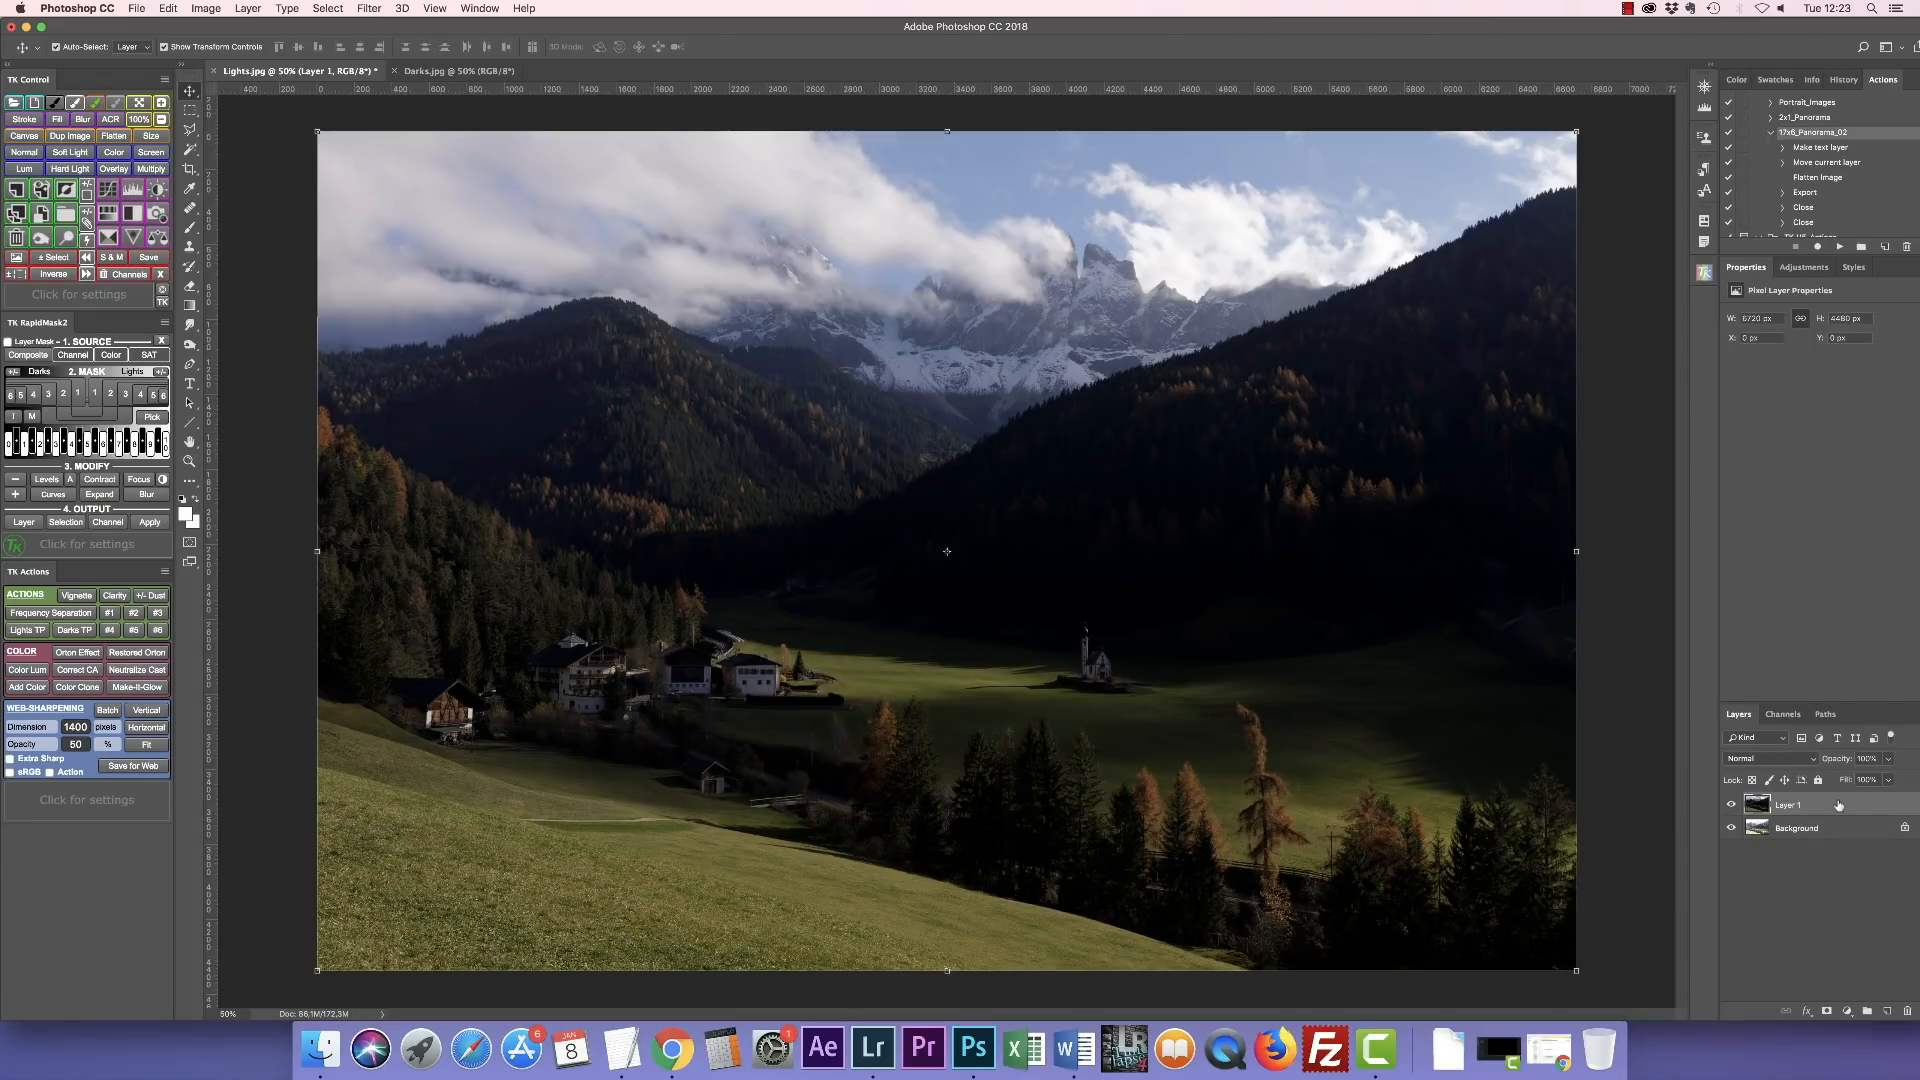
Convert the background of Lights.jpg into a regular layer named Lights.
{"action": "left_click", "coordinate": [1787, 828]}
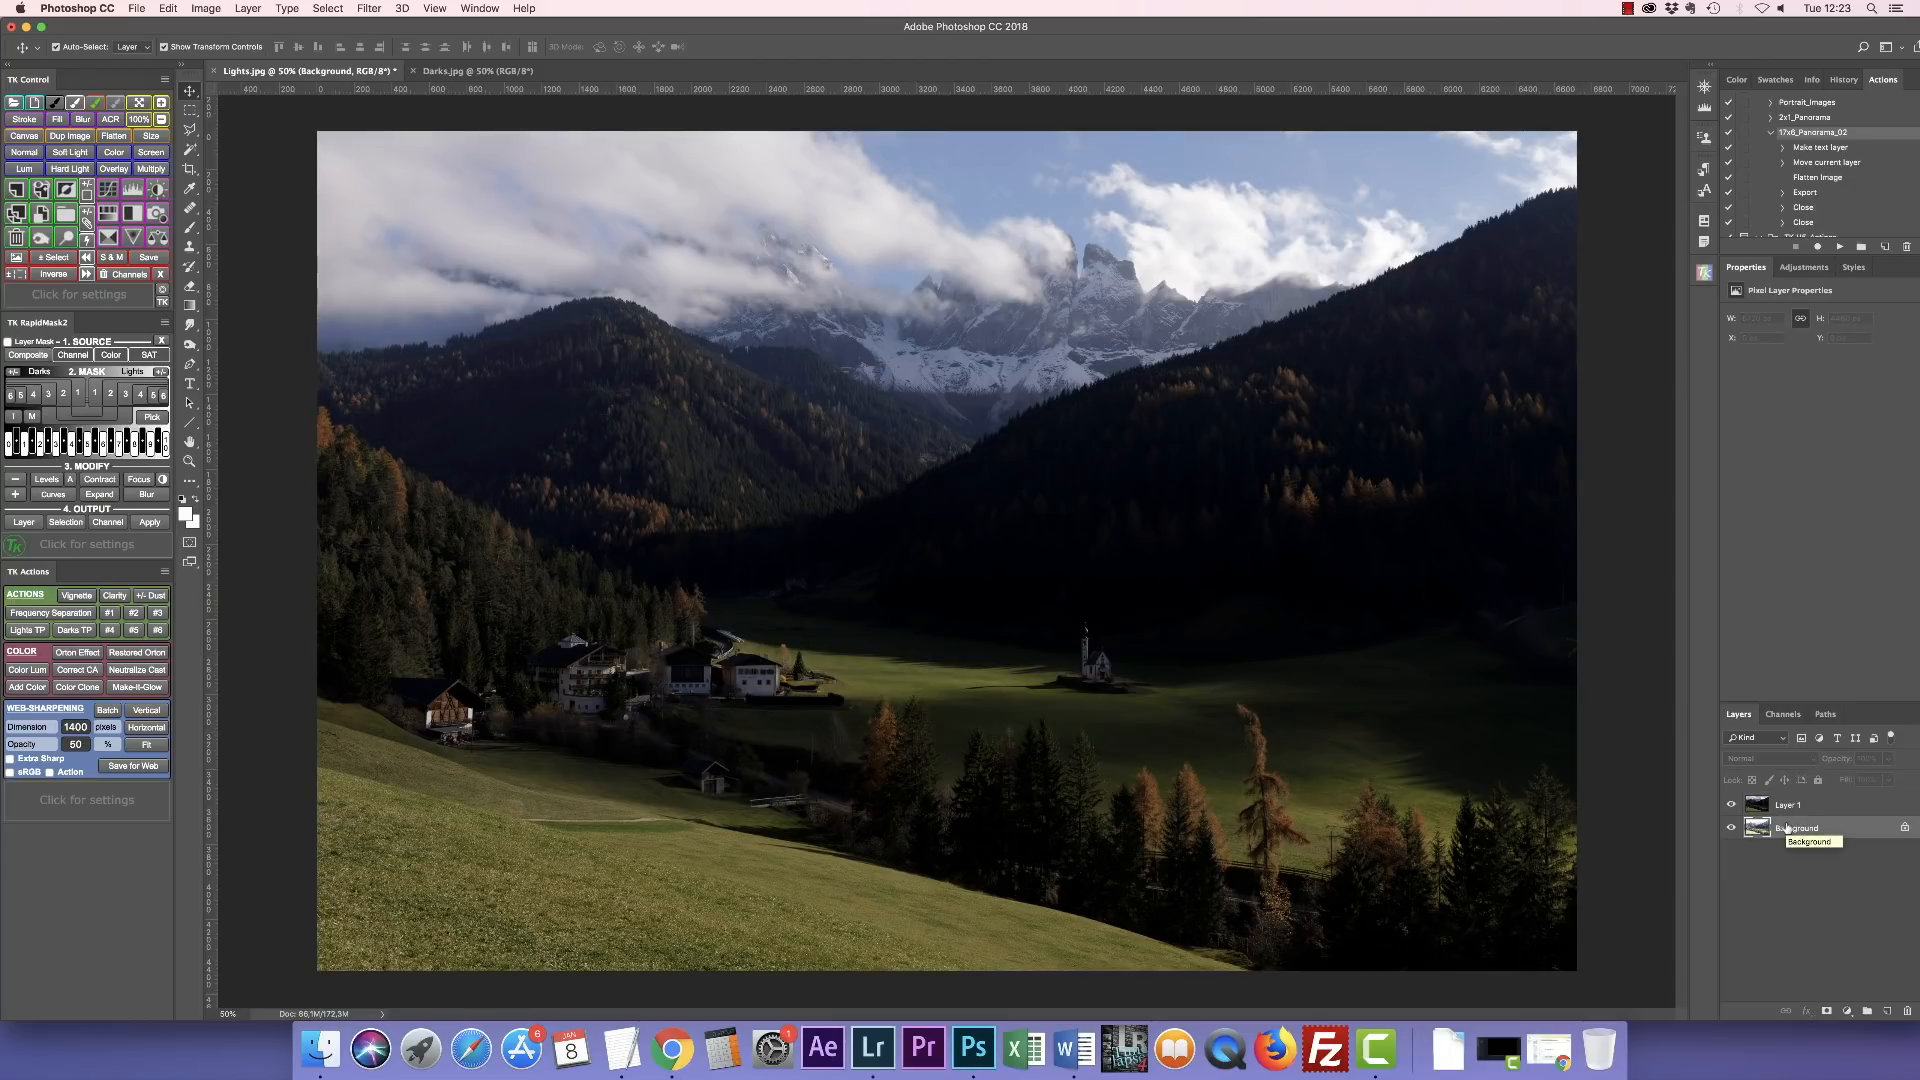
{"action": "double_click", "coordinate": [1785, 822]}
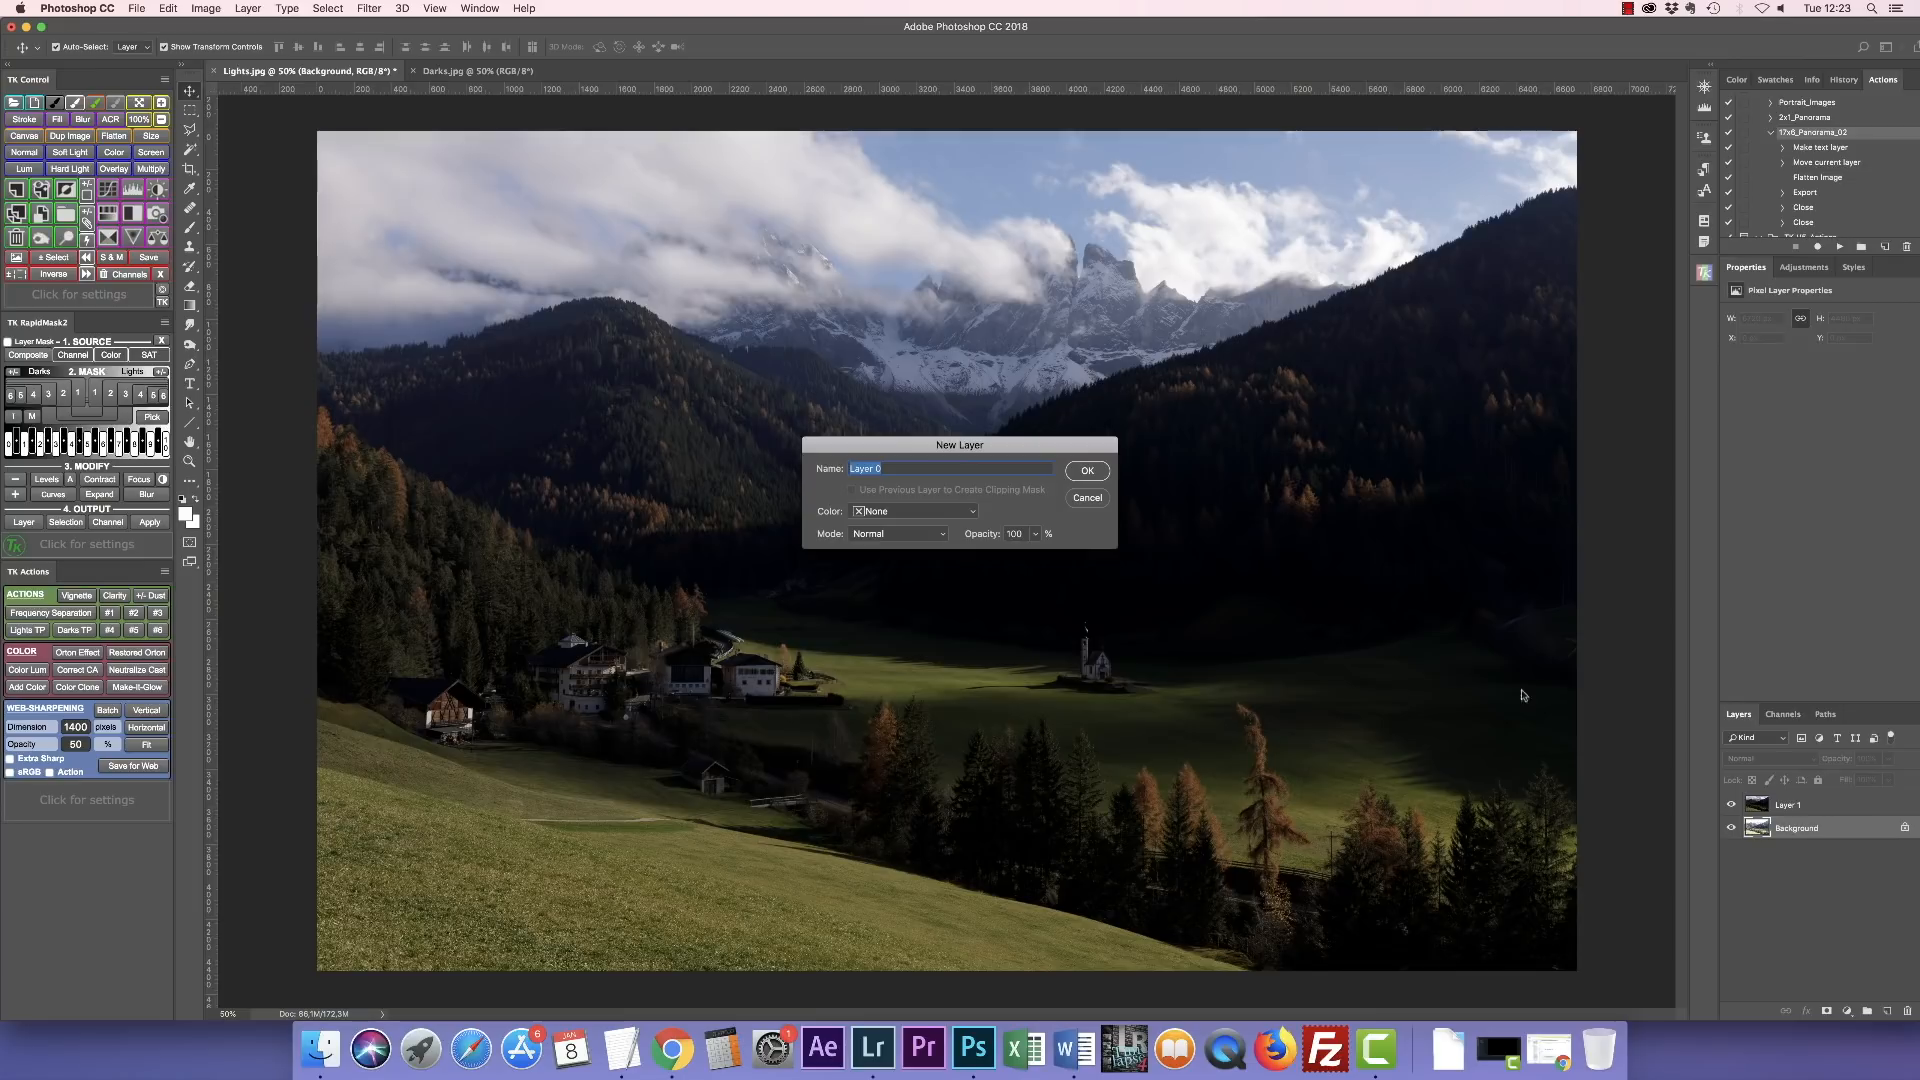
{"action": "type", "text": "Lights"}
{"action": "key", "text": "Return"}
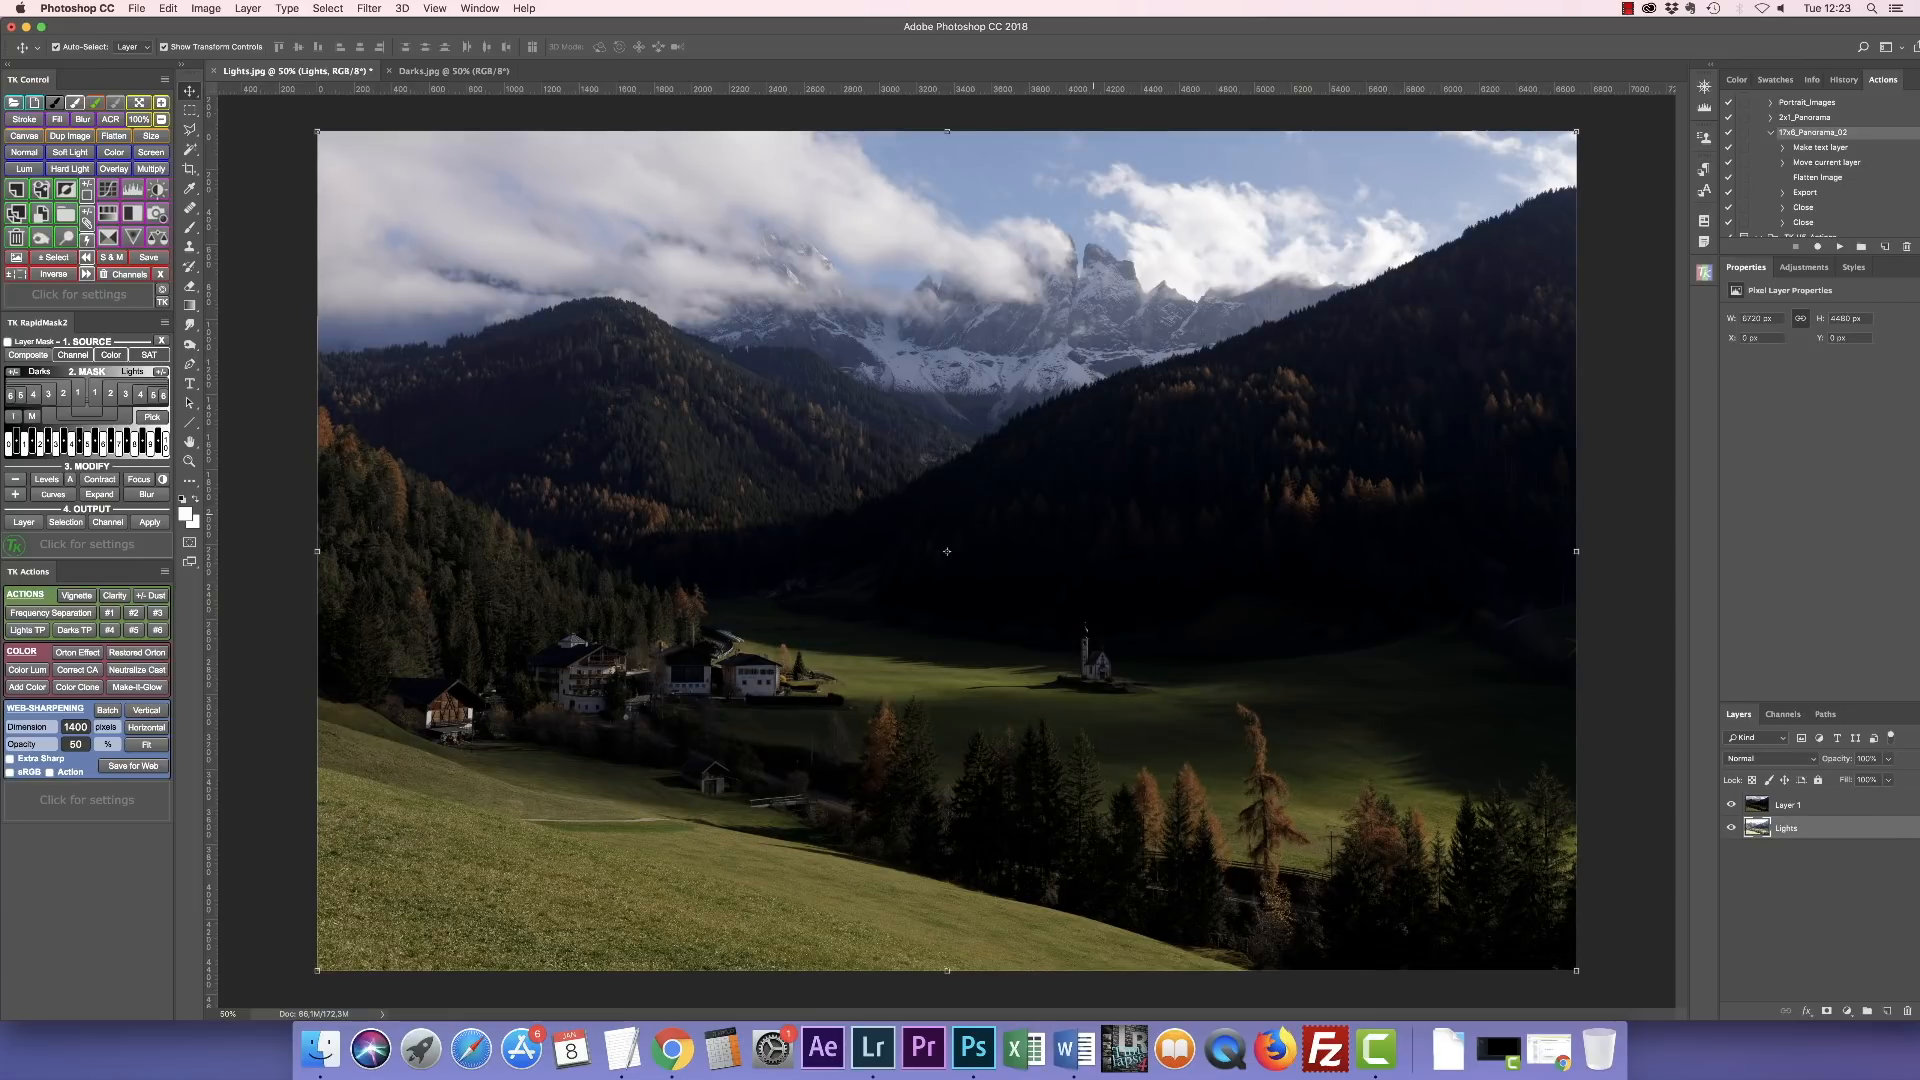
Rename the pasted dark exposure layer as Darks, then delete that layer.
{"action": "left_click", "coordinate": [1789, 808]}
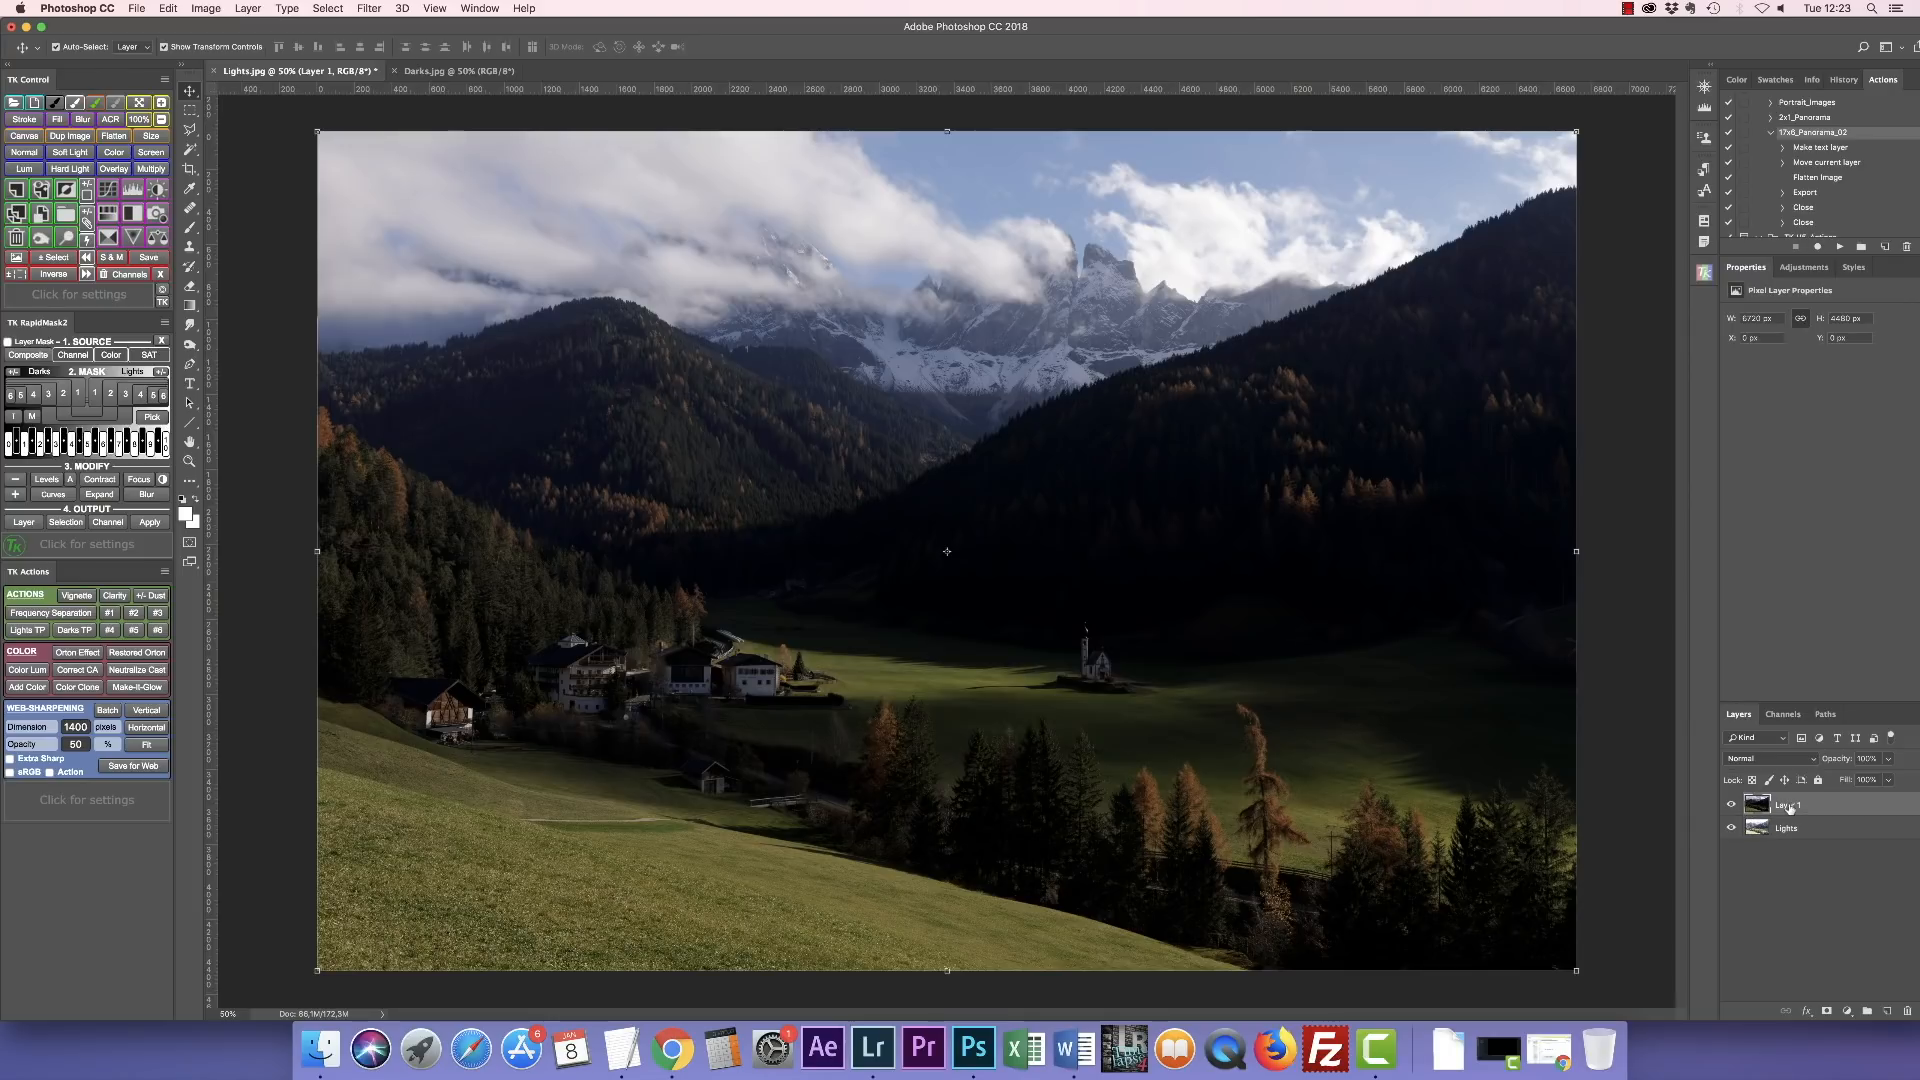
{"action": "double_click", "coordinate": [1789, 806]}
{"action": "type", "text": "Darks"}
{"action": "key", "text": "Return"}
{"action": "left_click_drag", "start_coordinate": [1772, 815], "coordinate": [1911, 1012]}
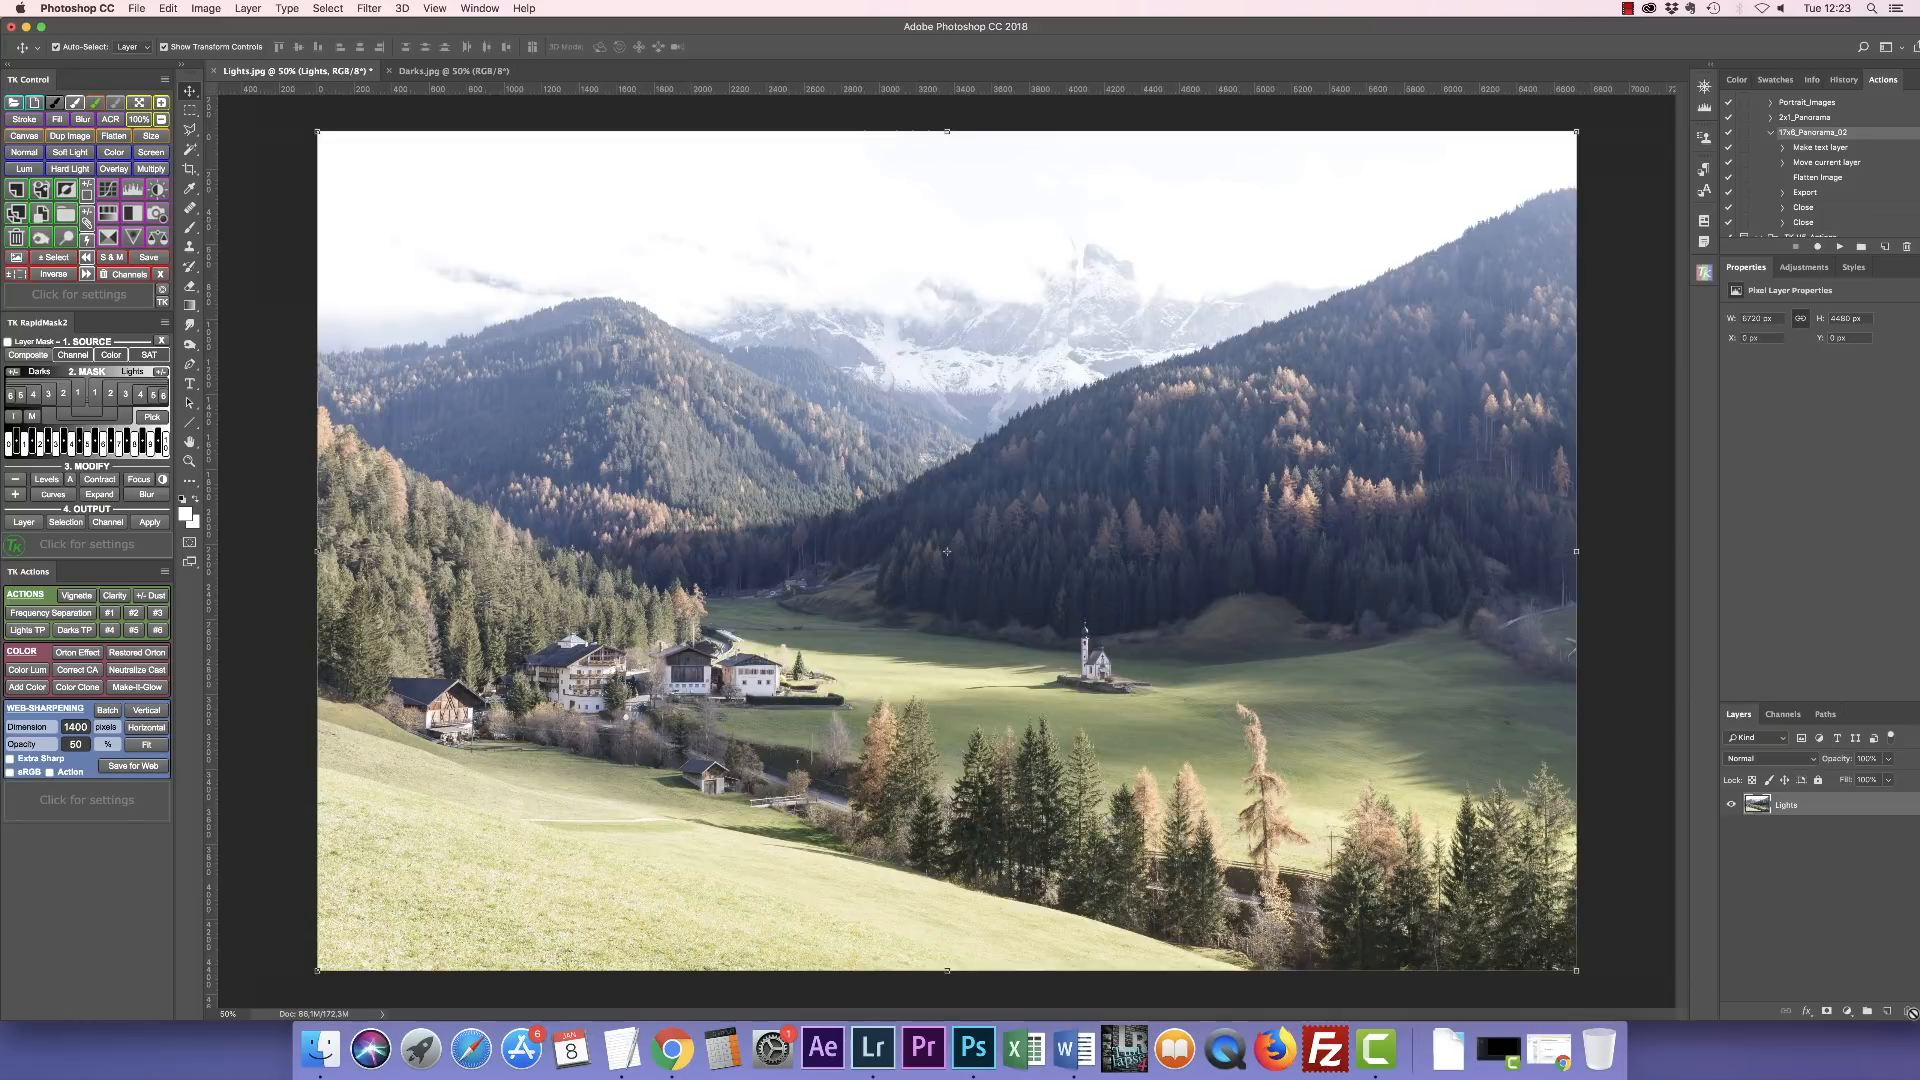
Deselect Darks.jpg and transfer its image into Lights.jpg with the Move tool, aligned exactly over the Lights layer.
{"action": "left_click", "coordinate": [459, 71]}
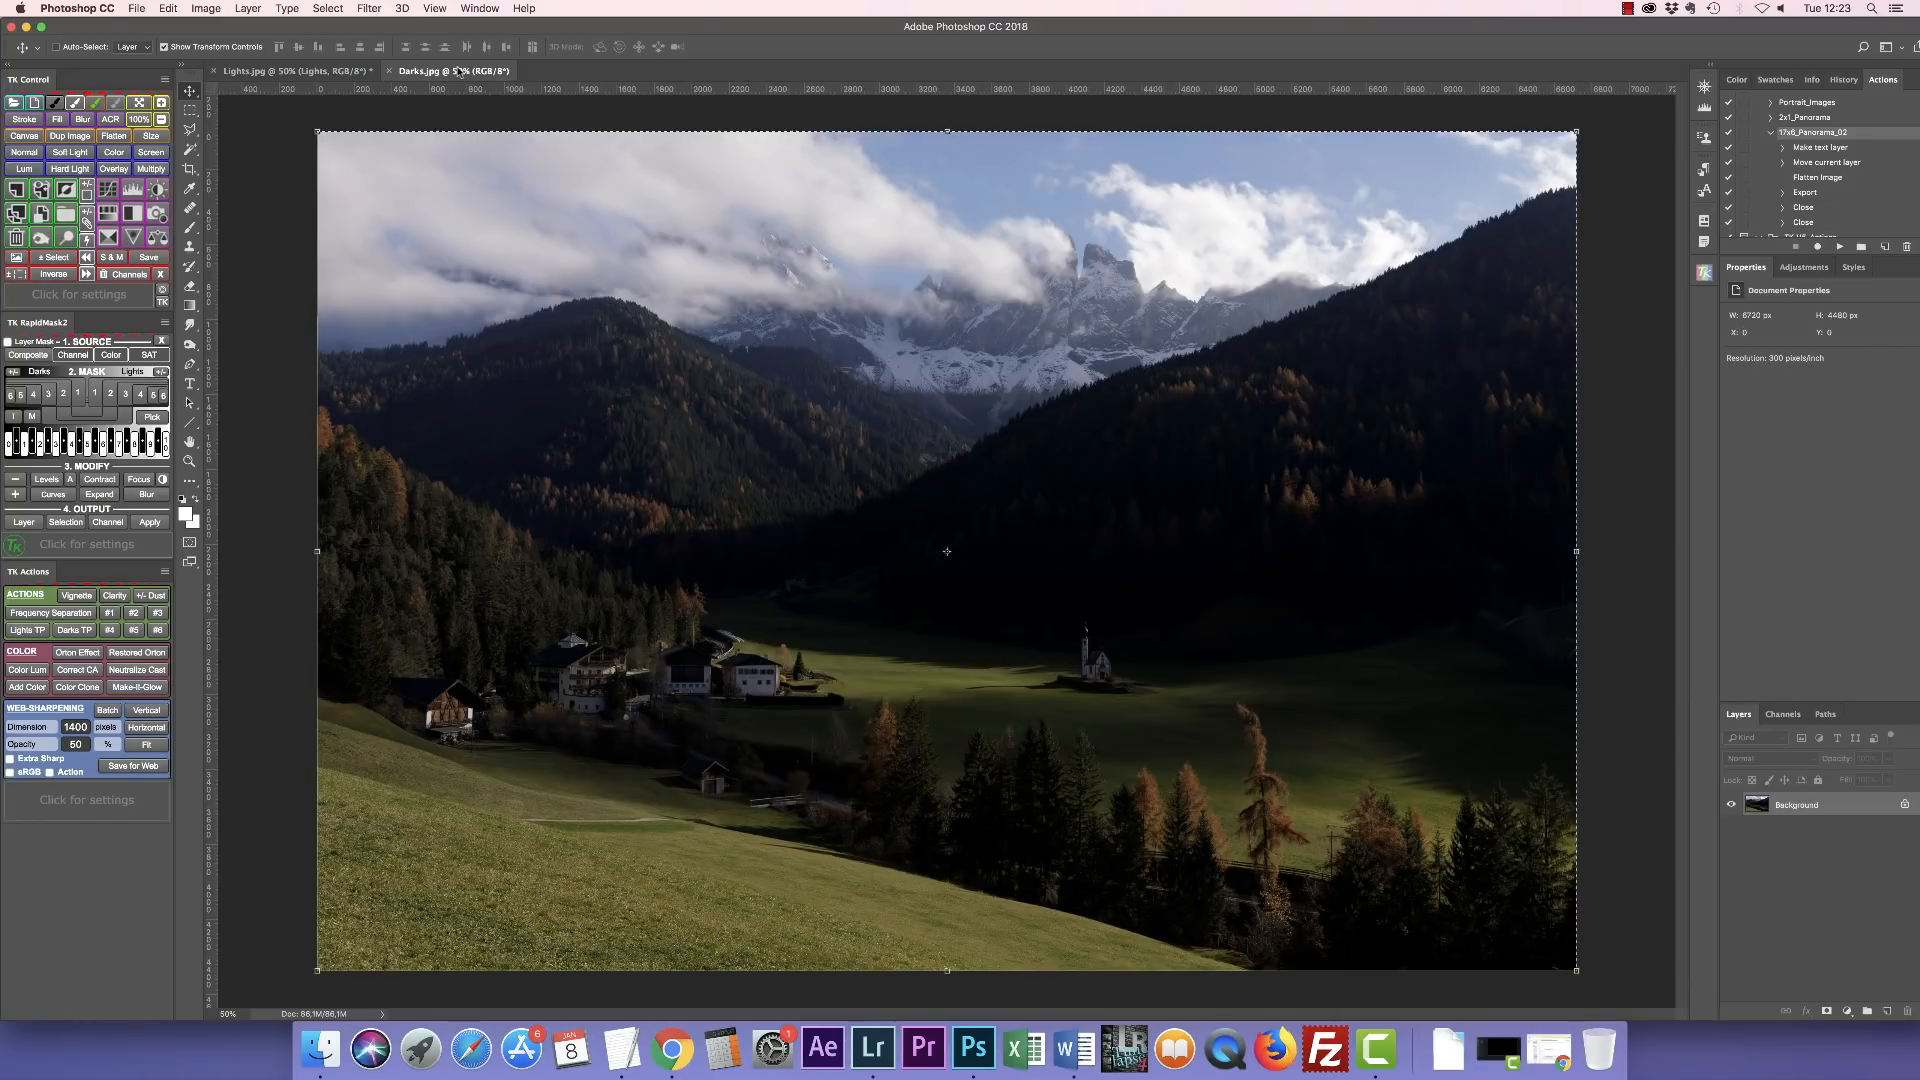
{"action": "key", "text": "super+d"}
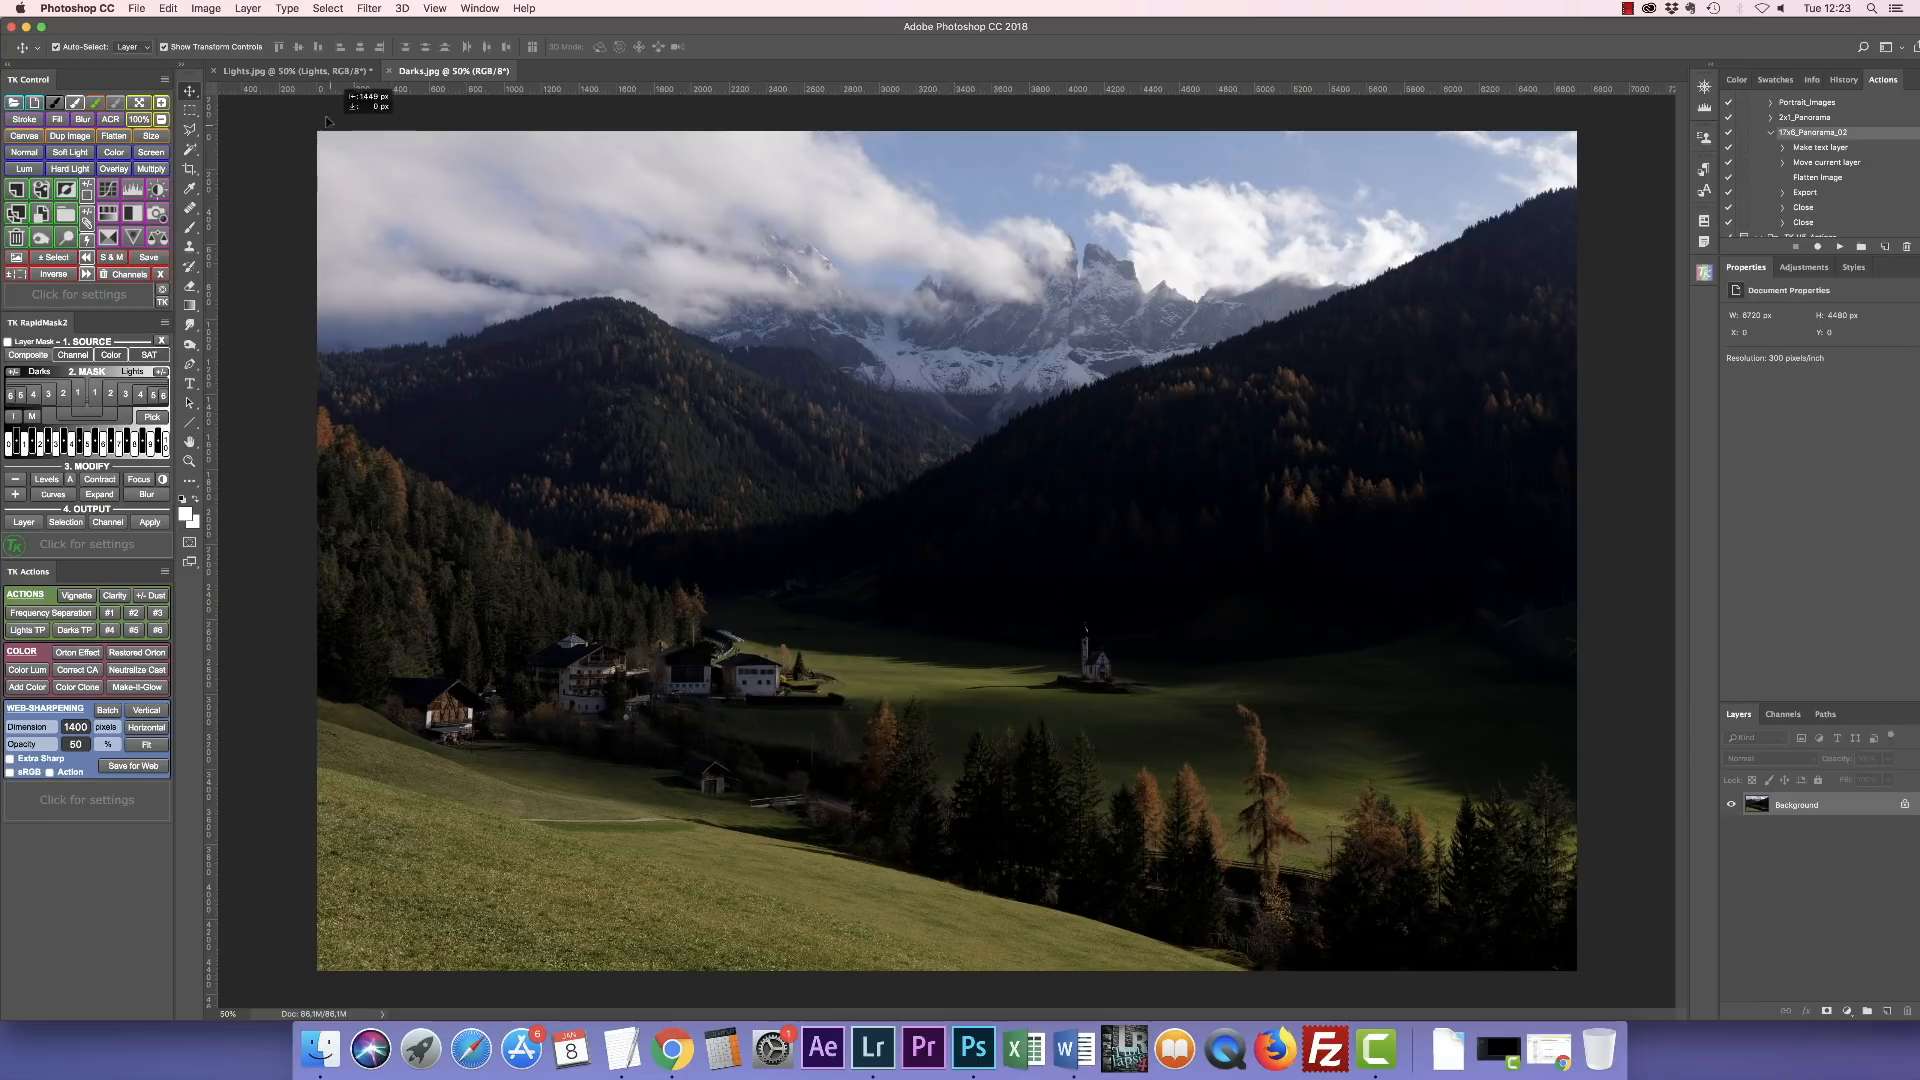
{"action": "mouse_move", "coordinate": [356, 111]}
{"action": "left_mouse_down"}
{"action": "mouse_move", "coordinate": [414, 162]}
{"action": "mouse_move", "coordinate": [336, 84]}
{"action": "left_mouse_up"}
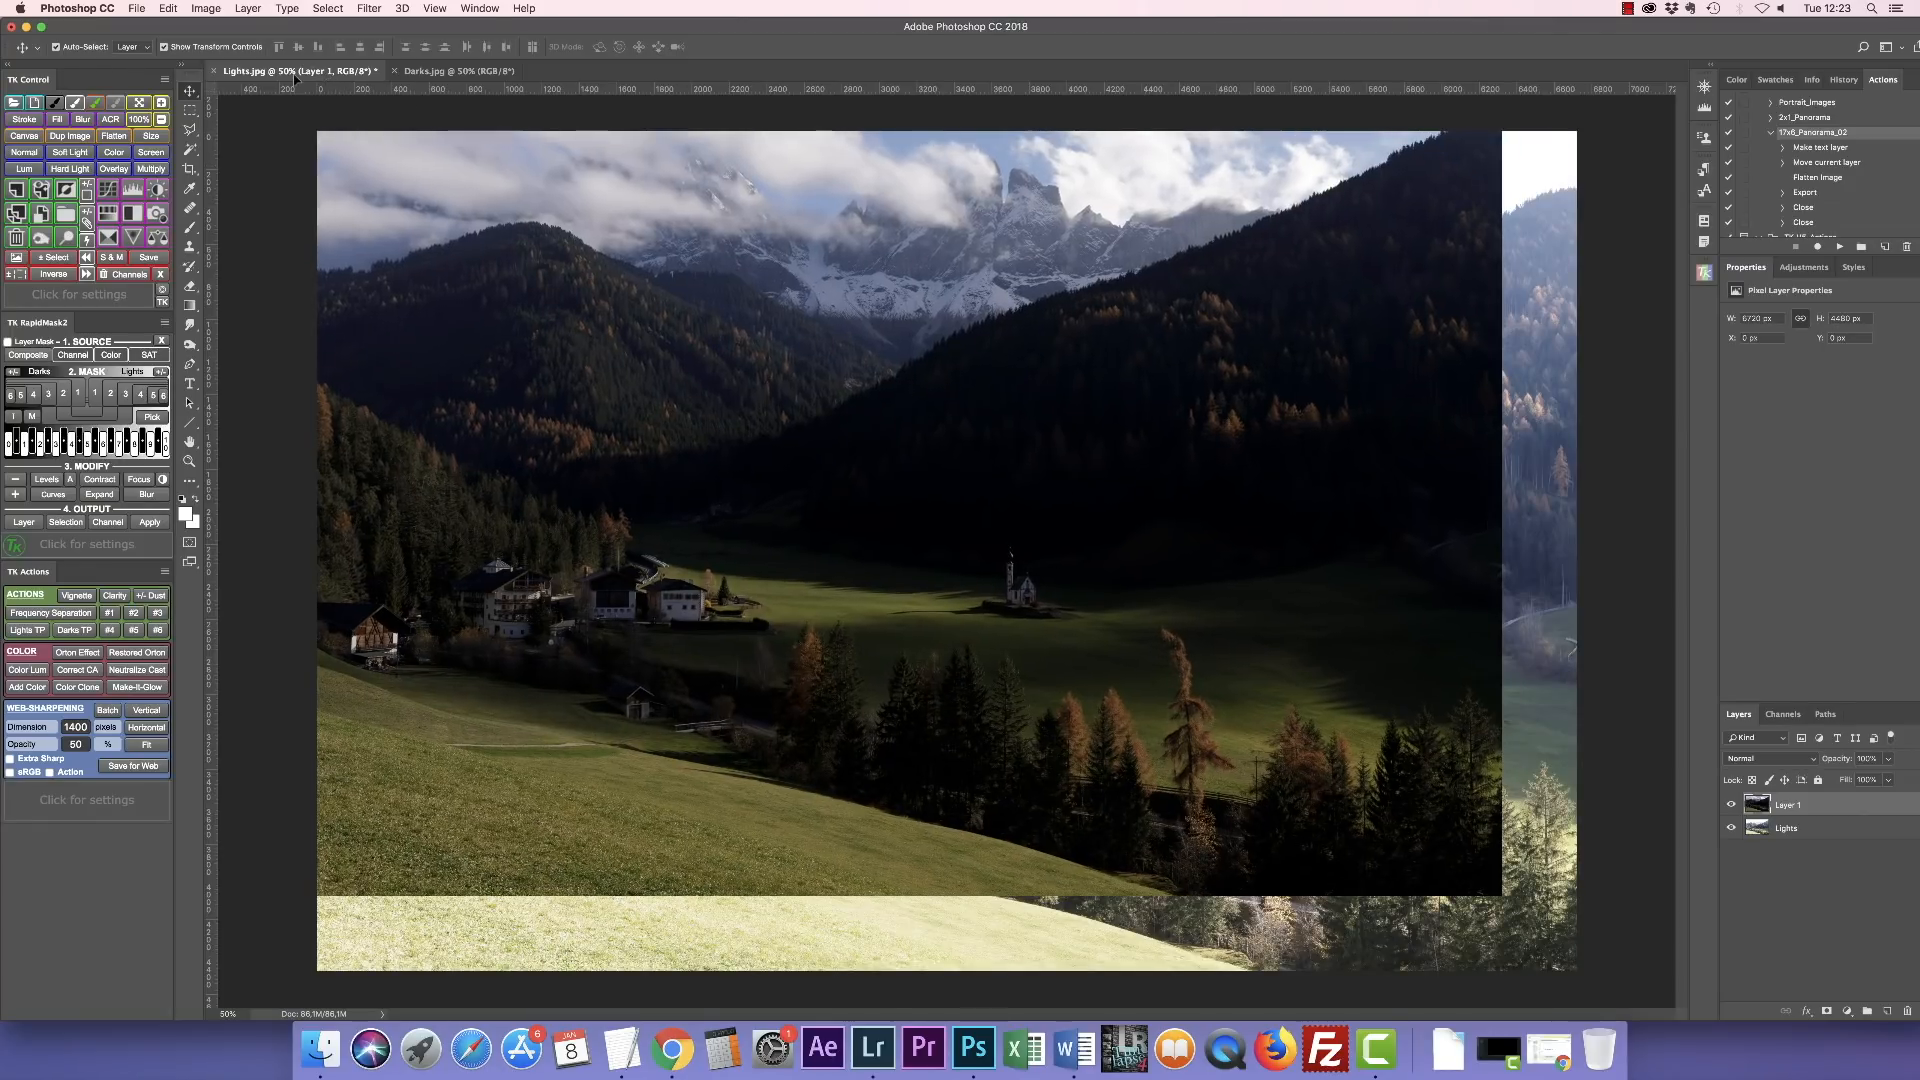
{"action": "left_click_drag", "start_coordinate": [297, 78], "coordinate": [411, 281]}
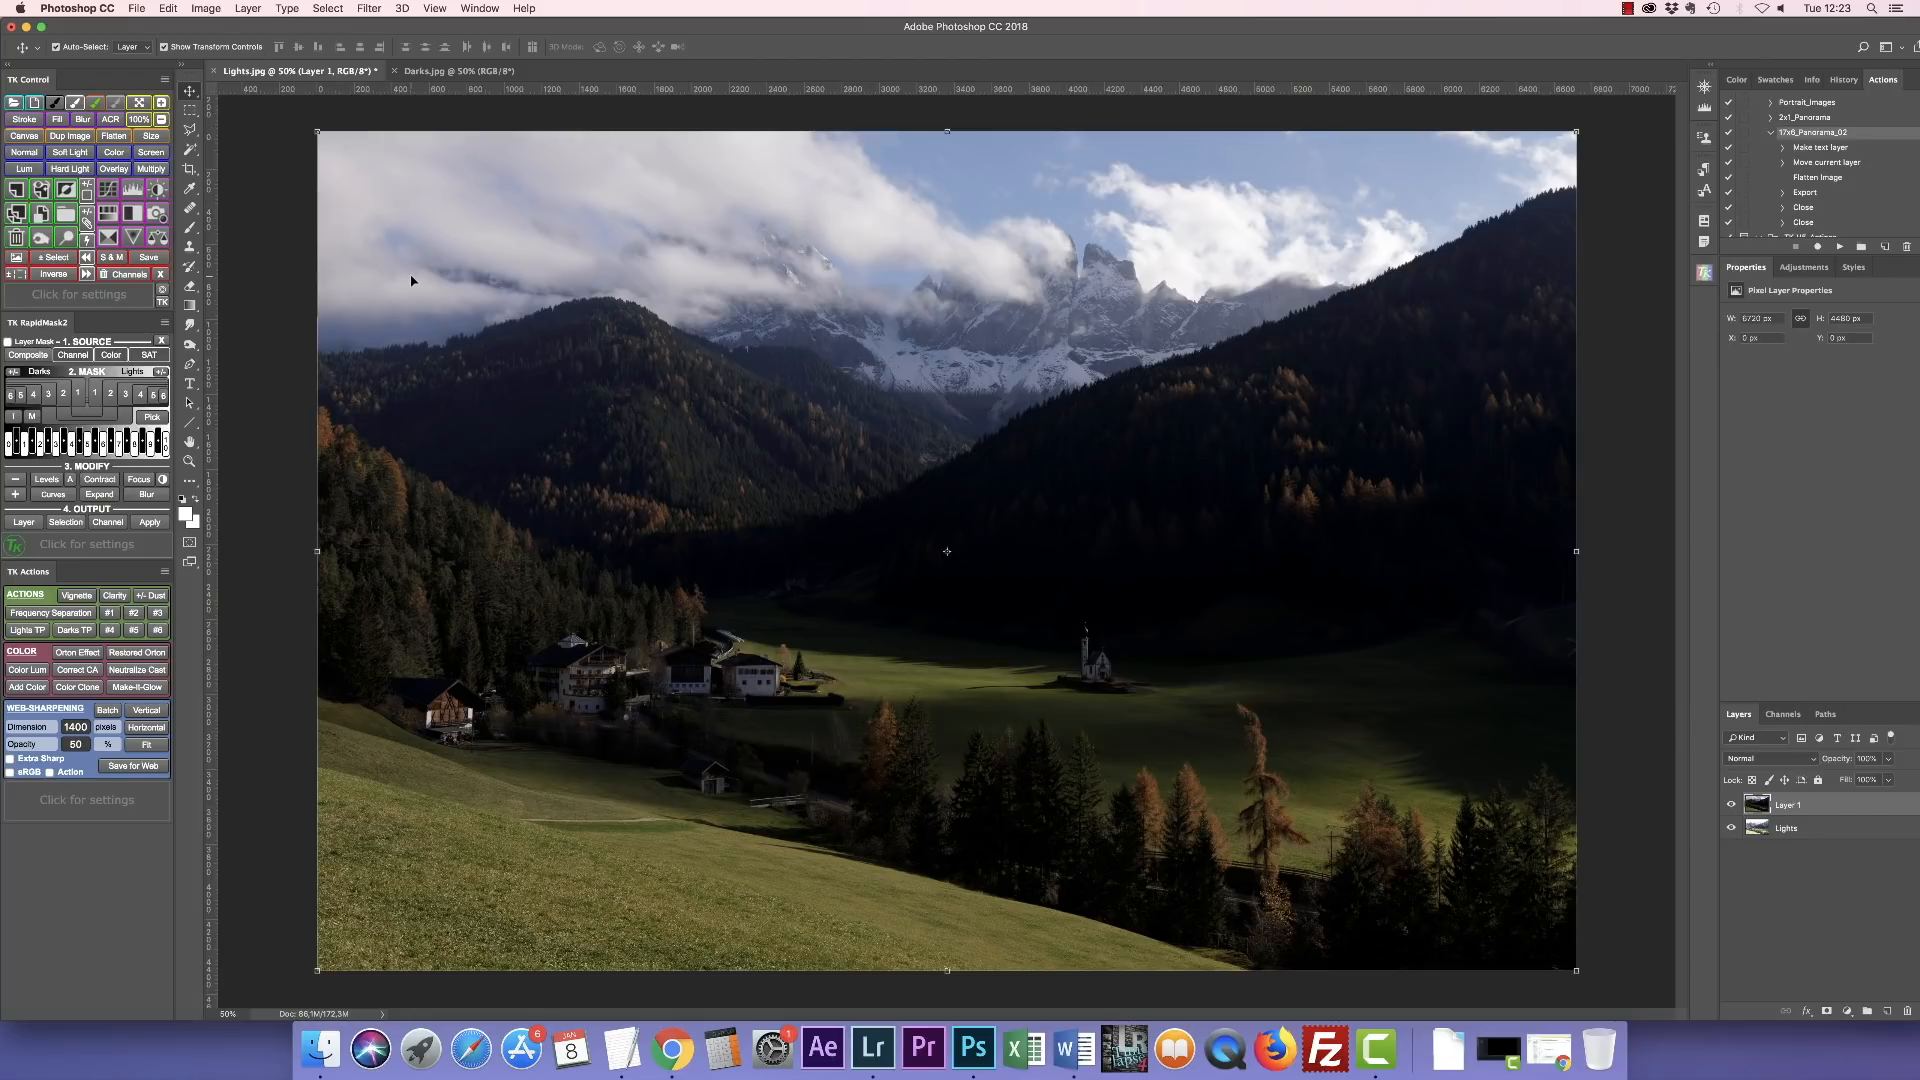
Rename the transferred layer as Darks and toggle its visibility to compare it with Lights.
{"action": "double_click", "coordinate": [1799, 806]}
{"action": "type", "text": "Darks"}
{"action": "key", "text": "Return"}
{"action": "left_click", "coordinate": [1732, 806]}
{"action": "left_click", "coordinate": [1732, 806]}
{"action": "left_click", "coordinate": [1636, 446]}
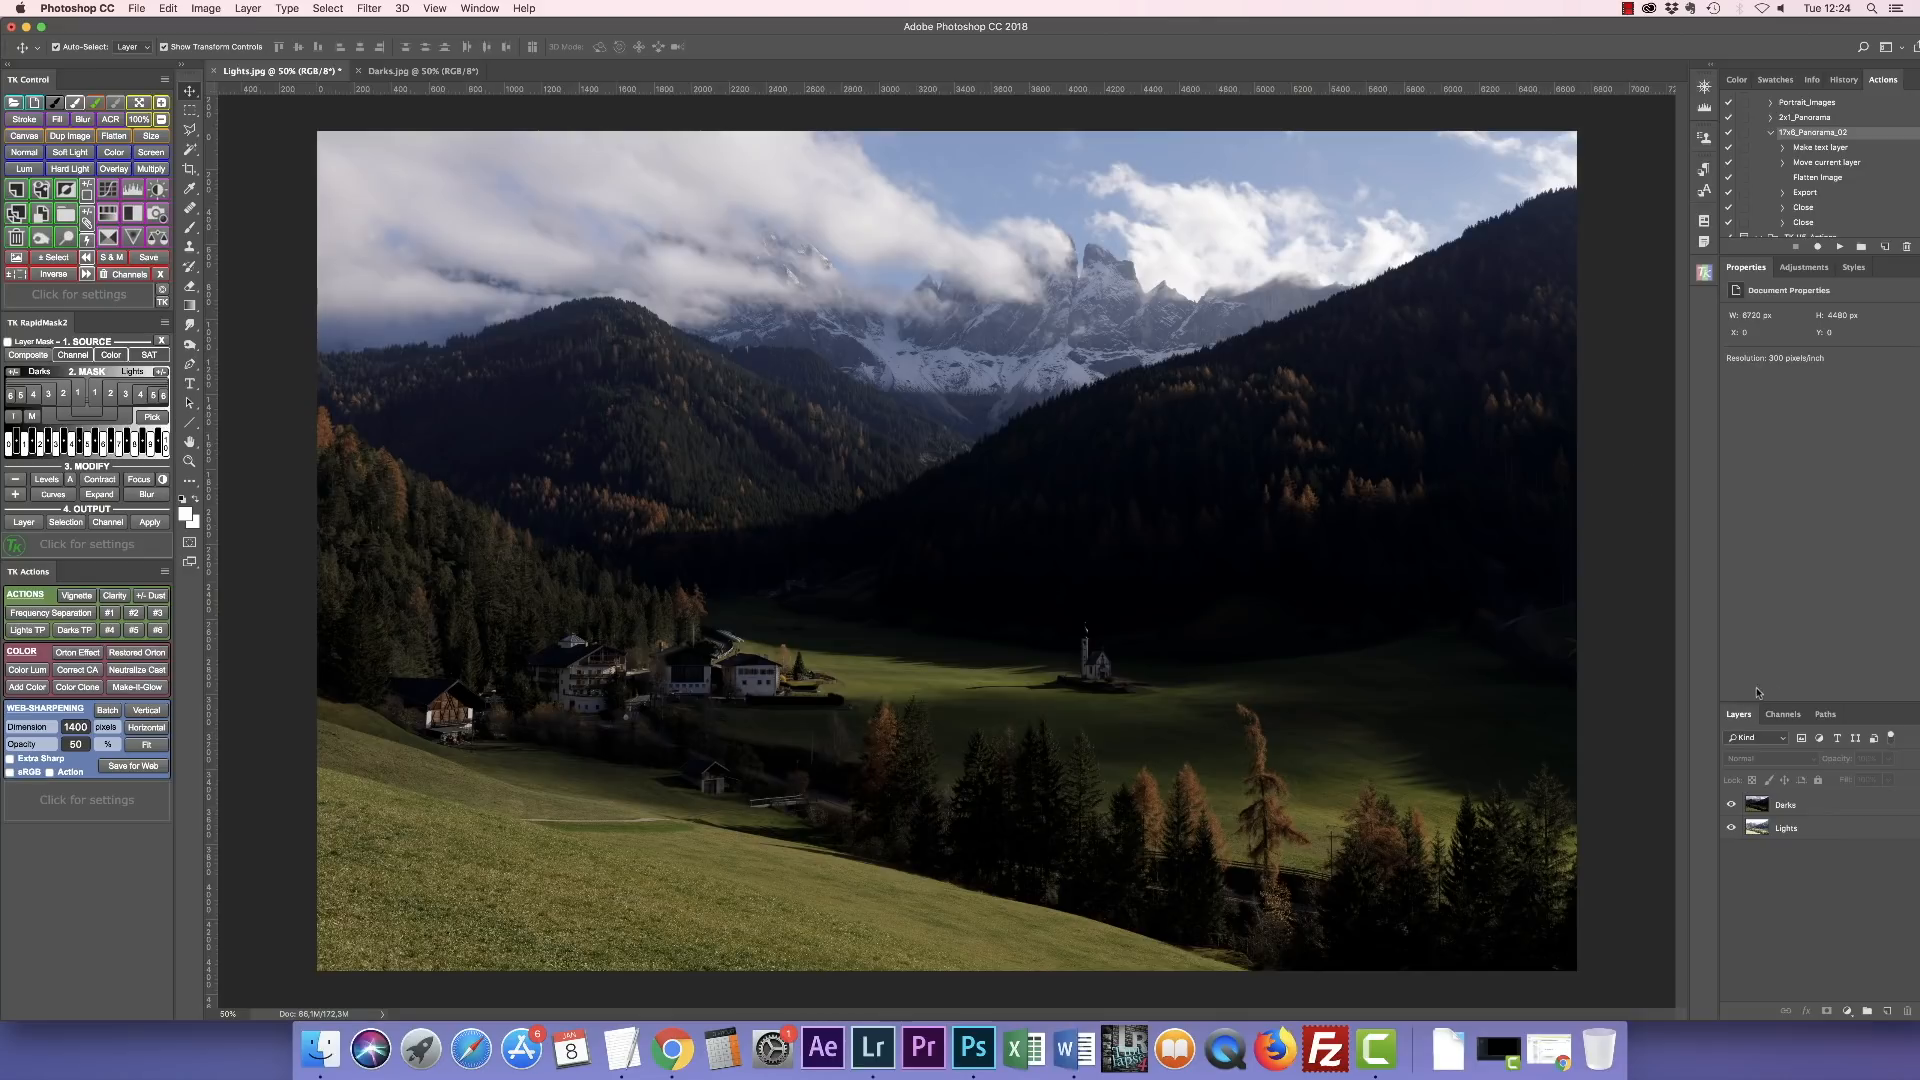
Set the Darks layer's blend mode to Difference and check the alignment along the mountains at 100% zoom.
{"action": "left_click", "coordinate": [1816, 806]}
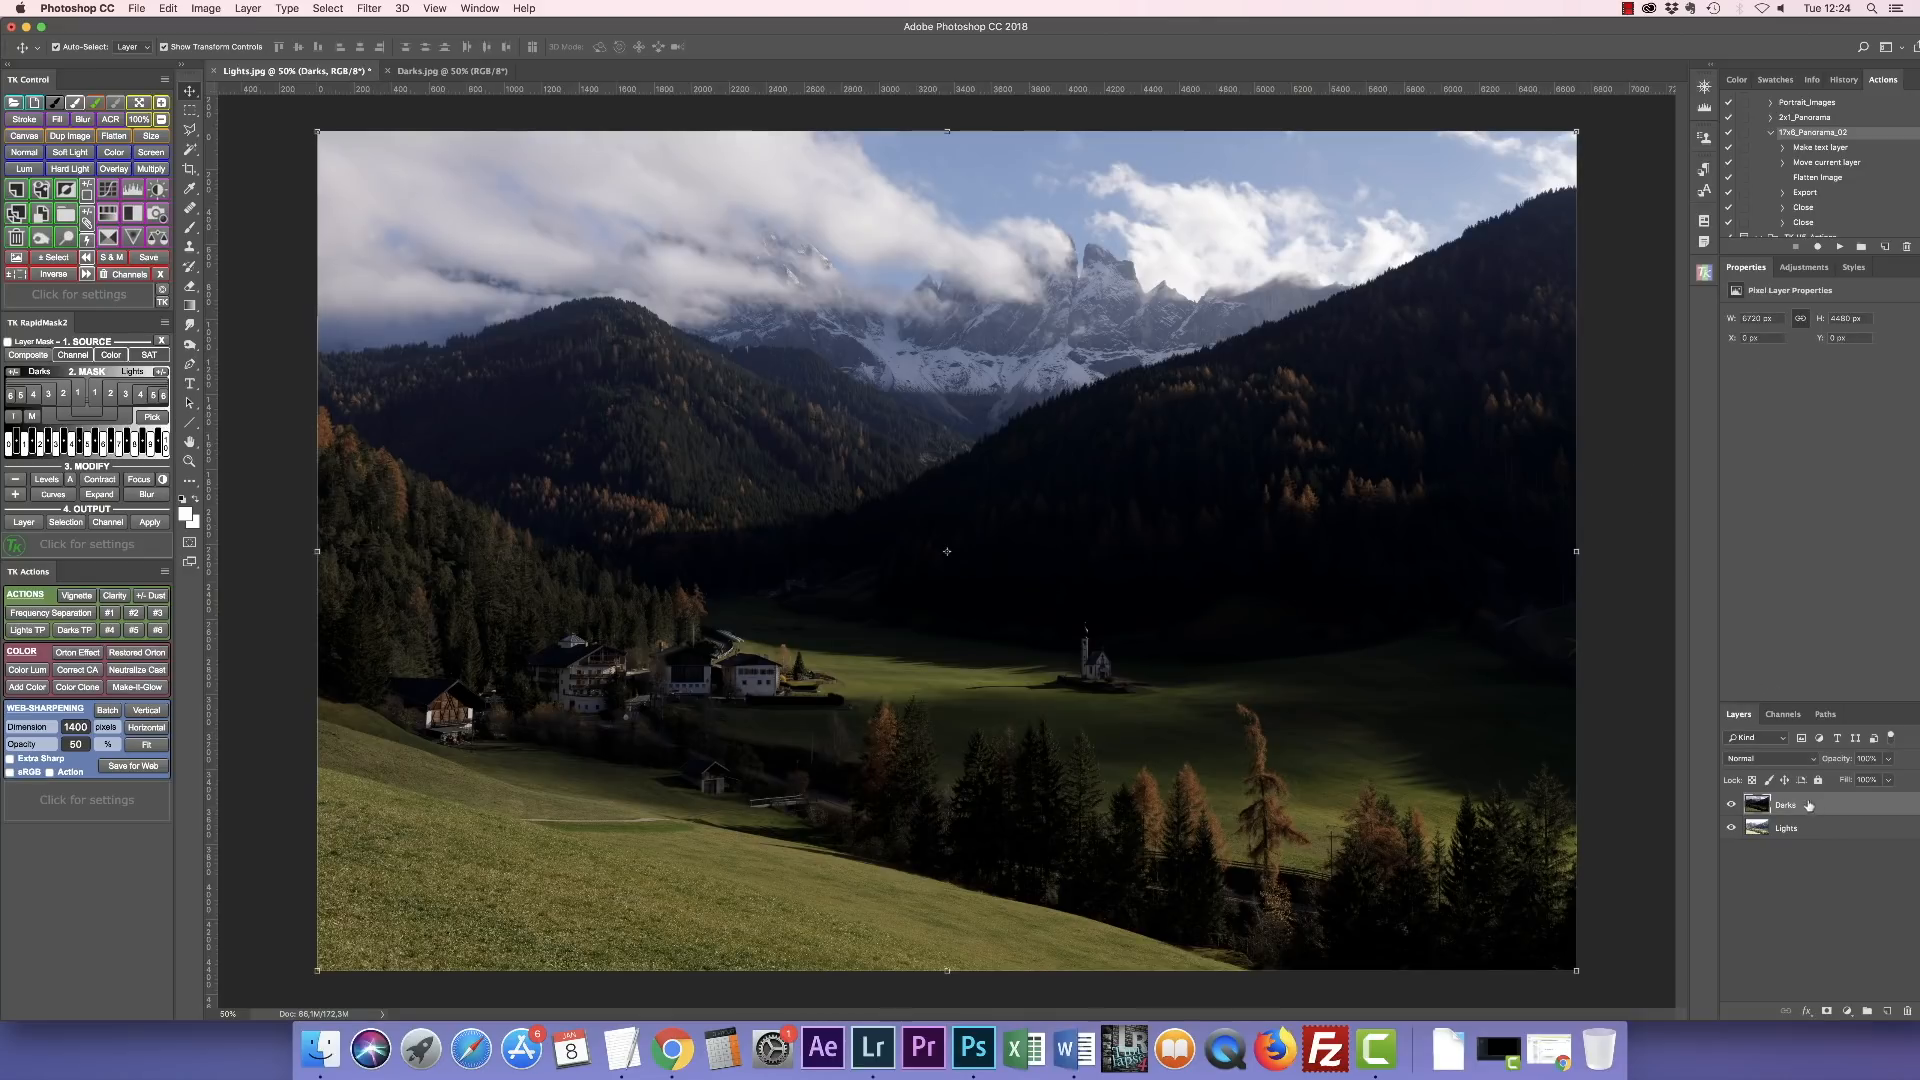
{"action": "left_click", "coordinate": [1768, 761]}
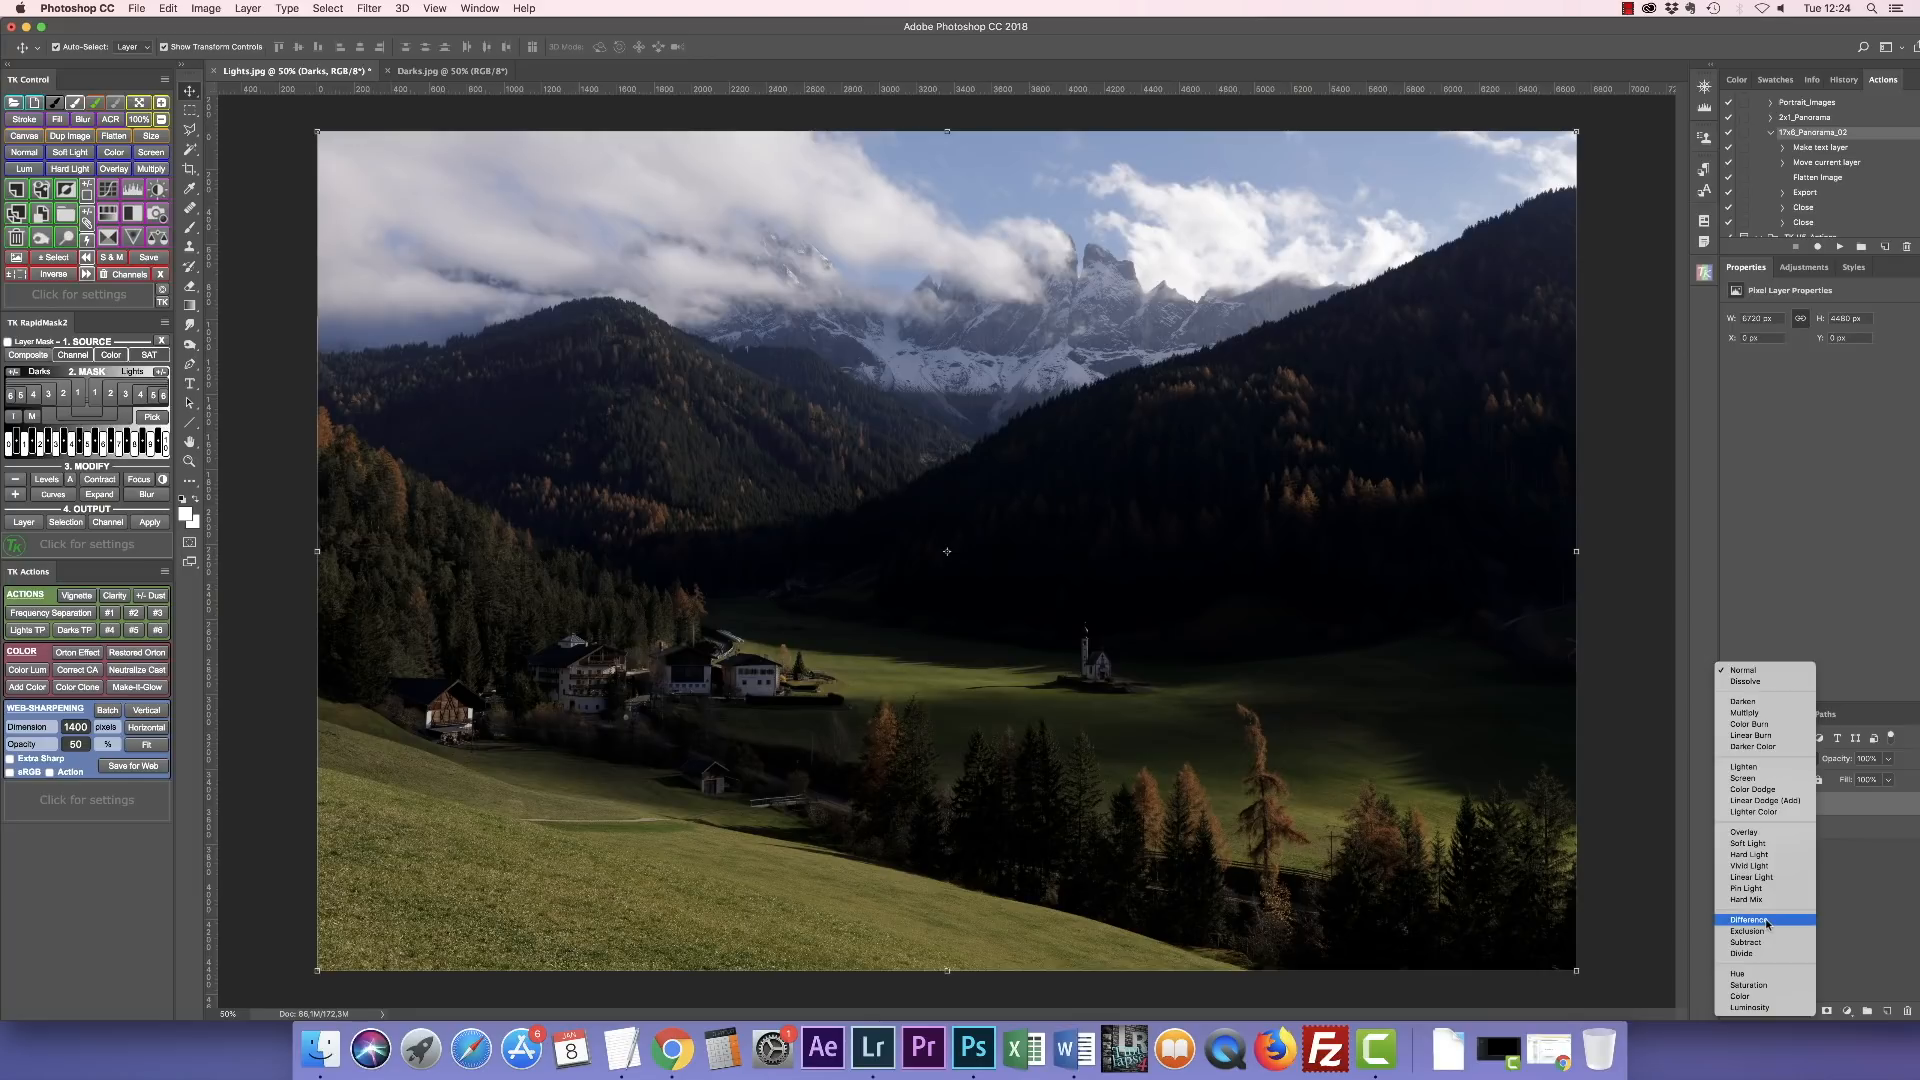
{"action": "left_click", "coordinate": [1767, 921]}
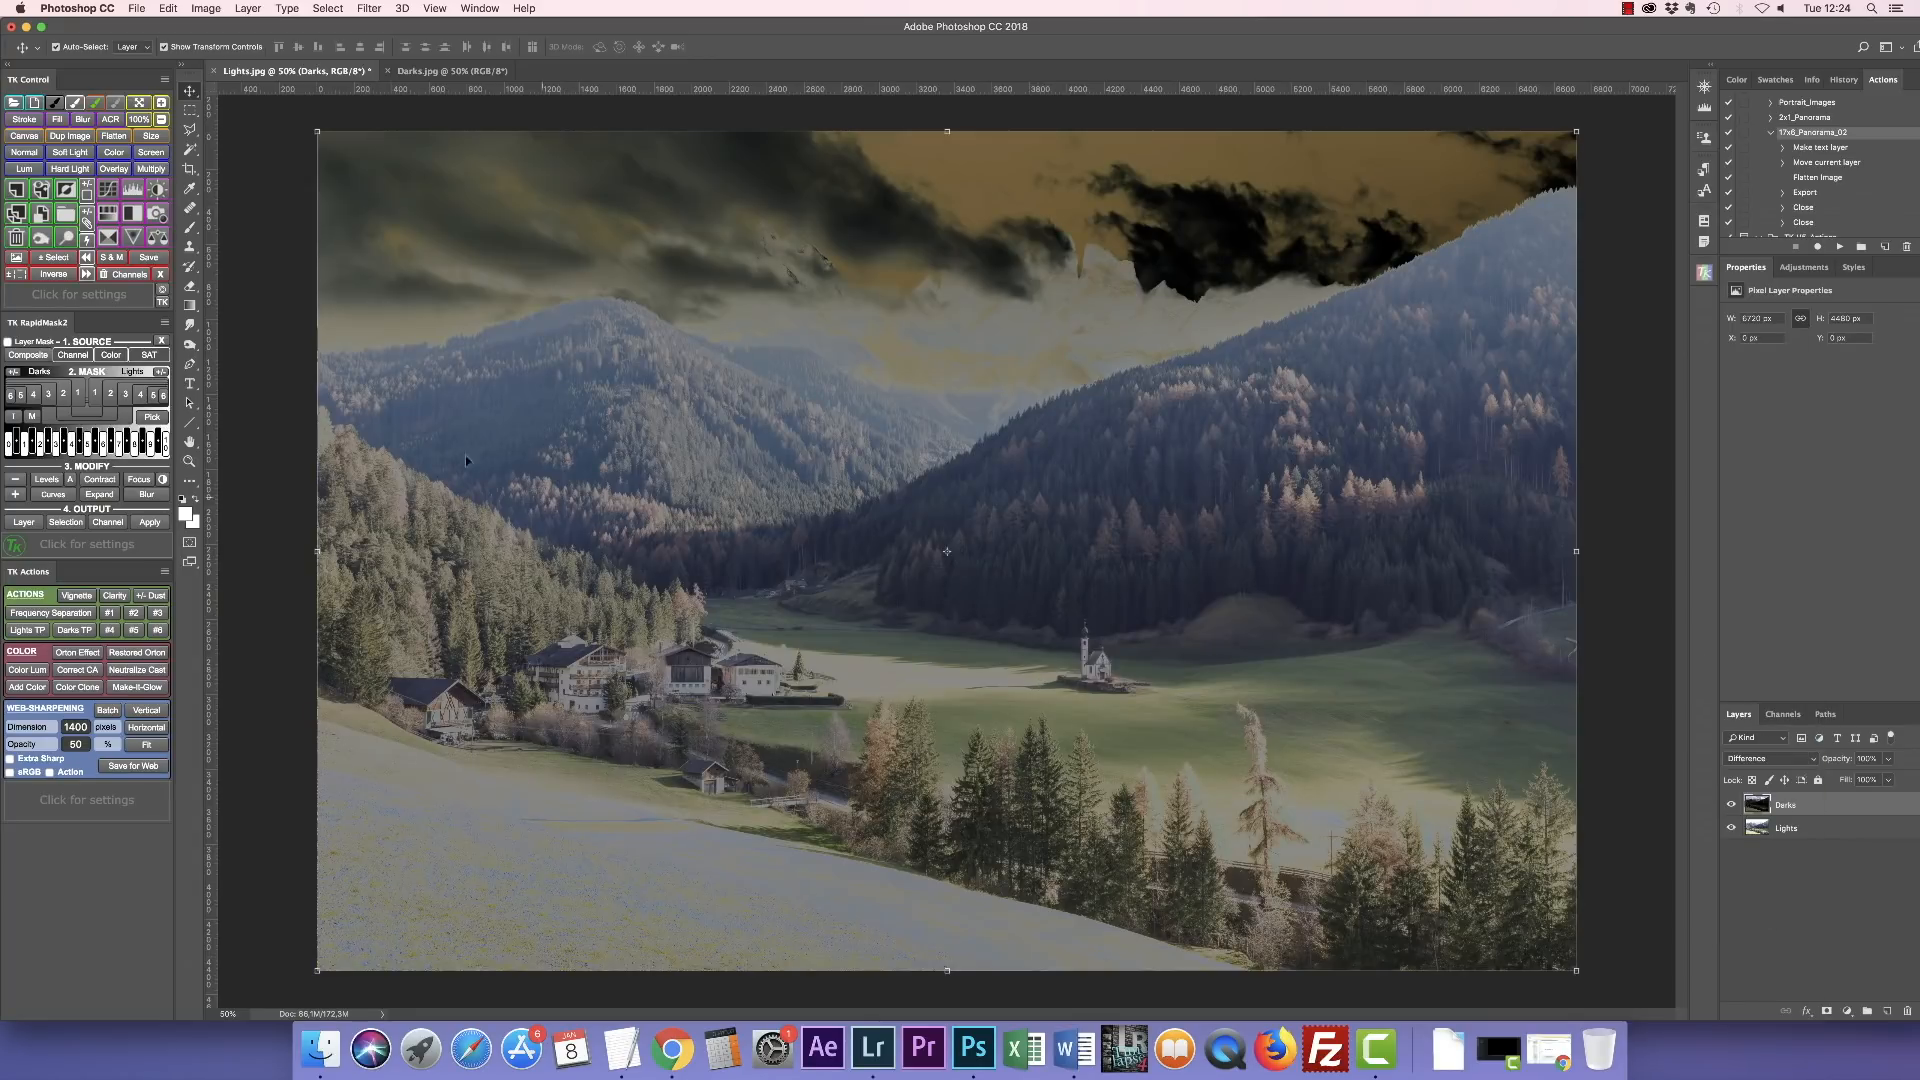
{"action": "left_click", "coordinate": [256, 272]}
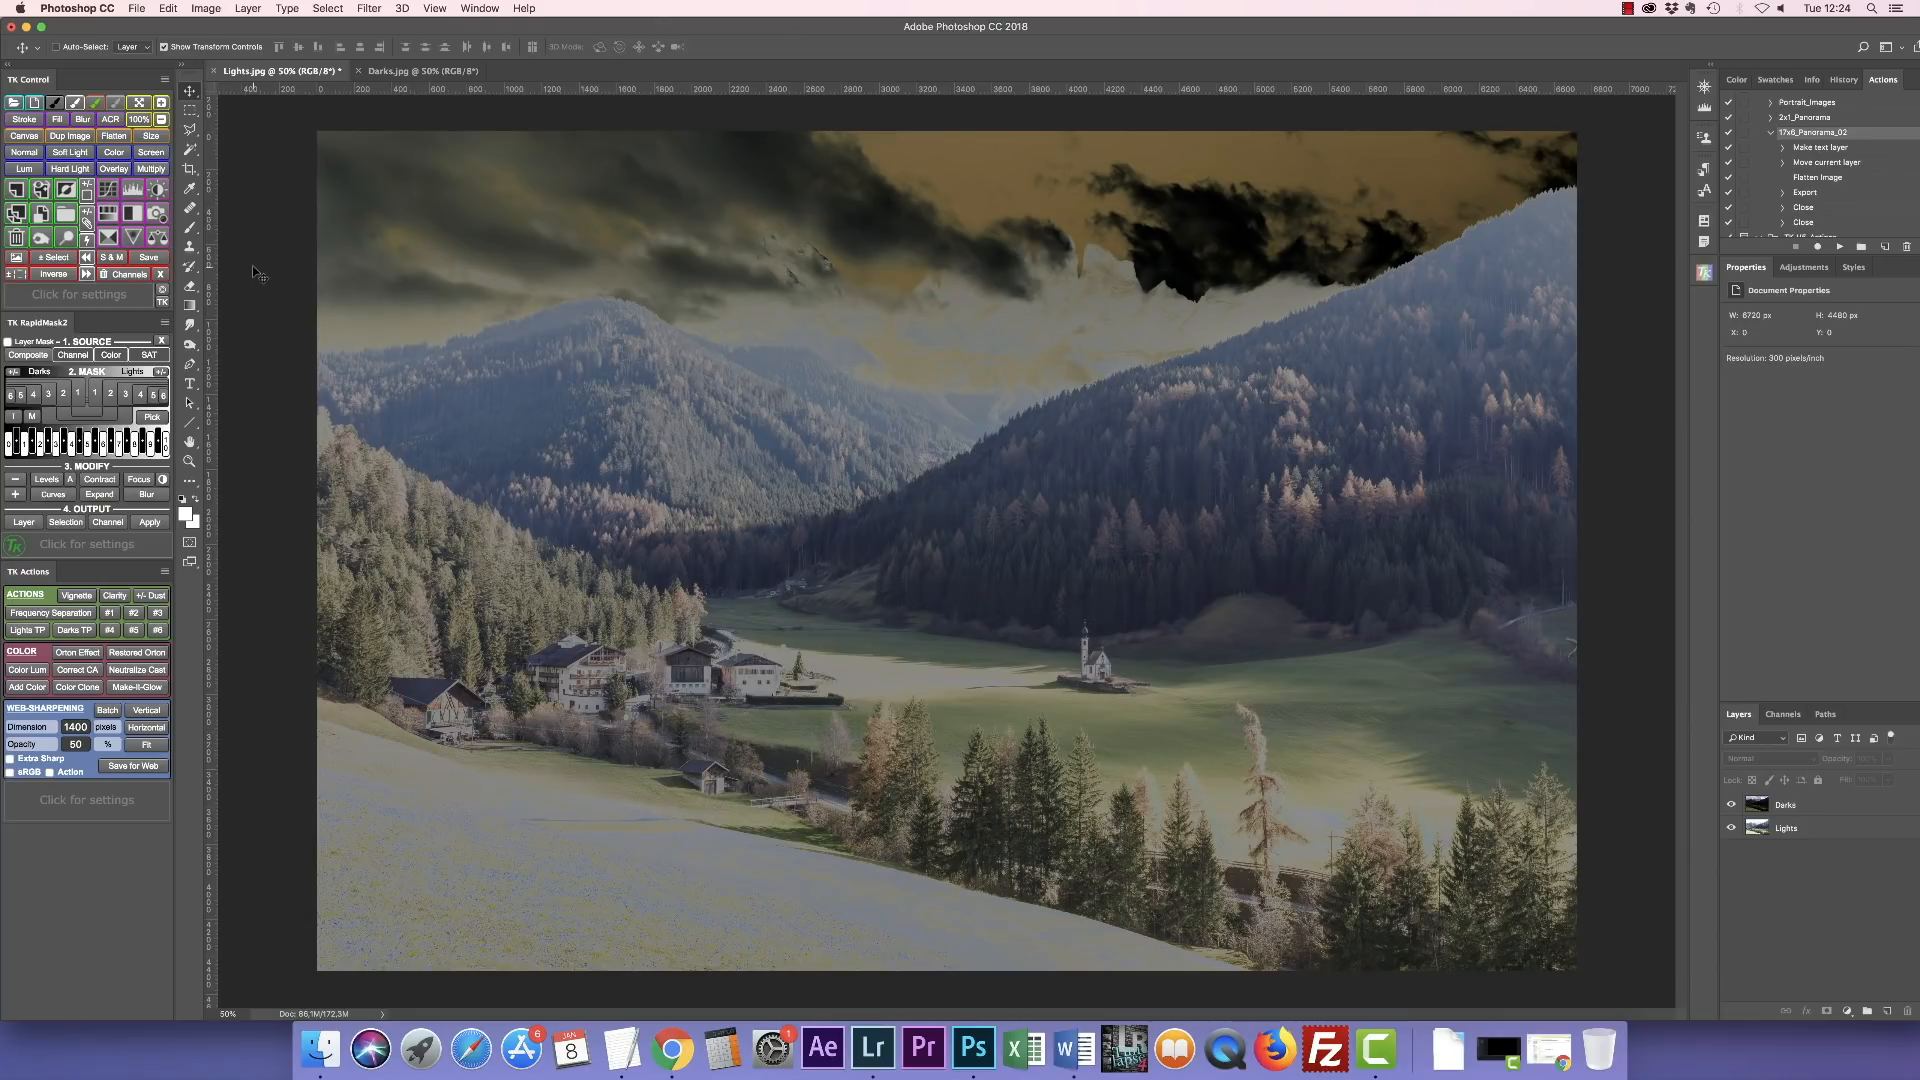
{"action": "key", "text": "super+1"}
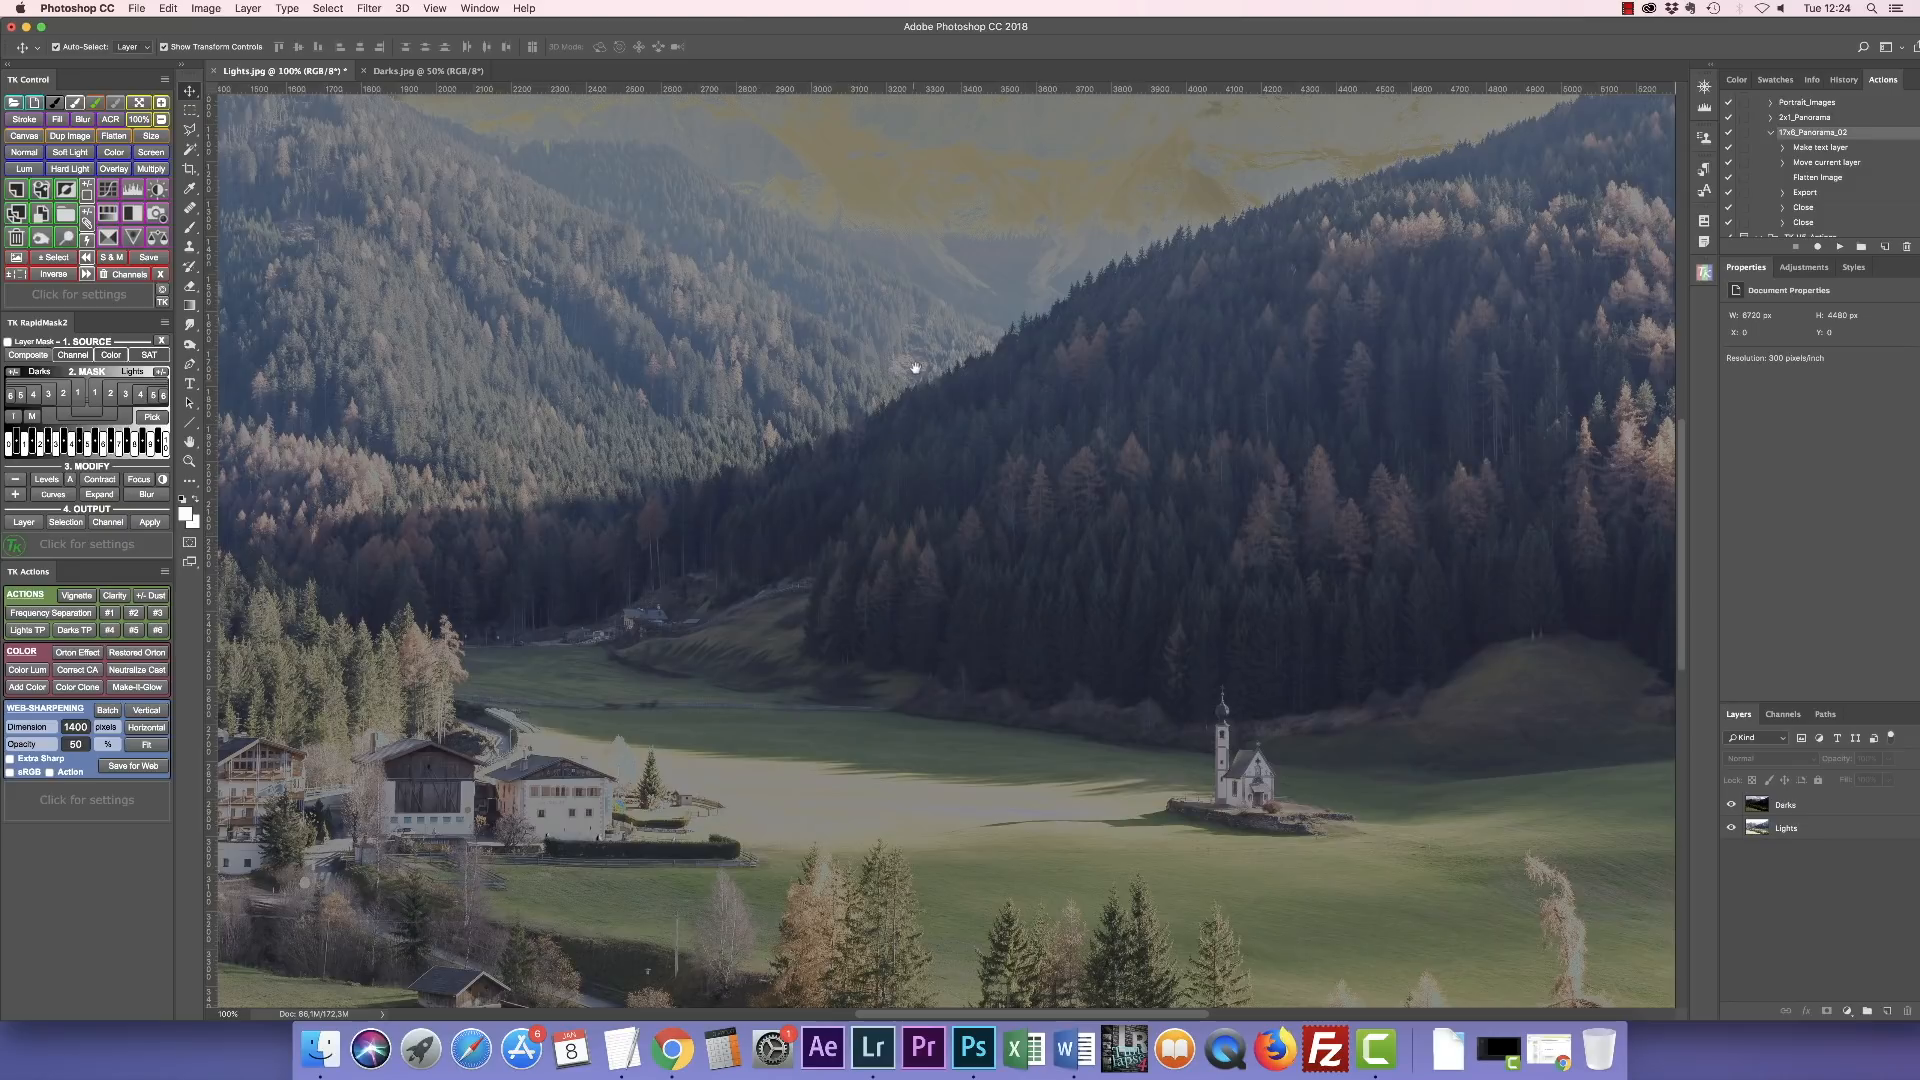
{"action": "left_click_drag", "start_coordinate": [916, 372], "coordinate": [926, 698]}
{"action": "key", "text": "super+r"}
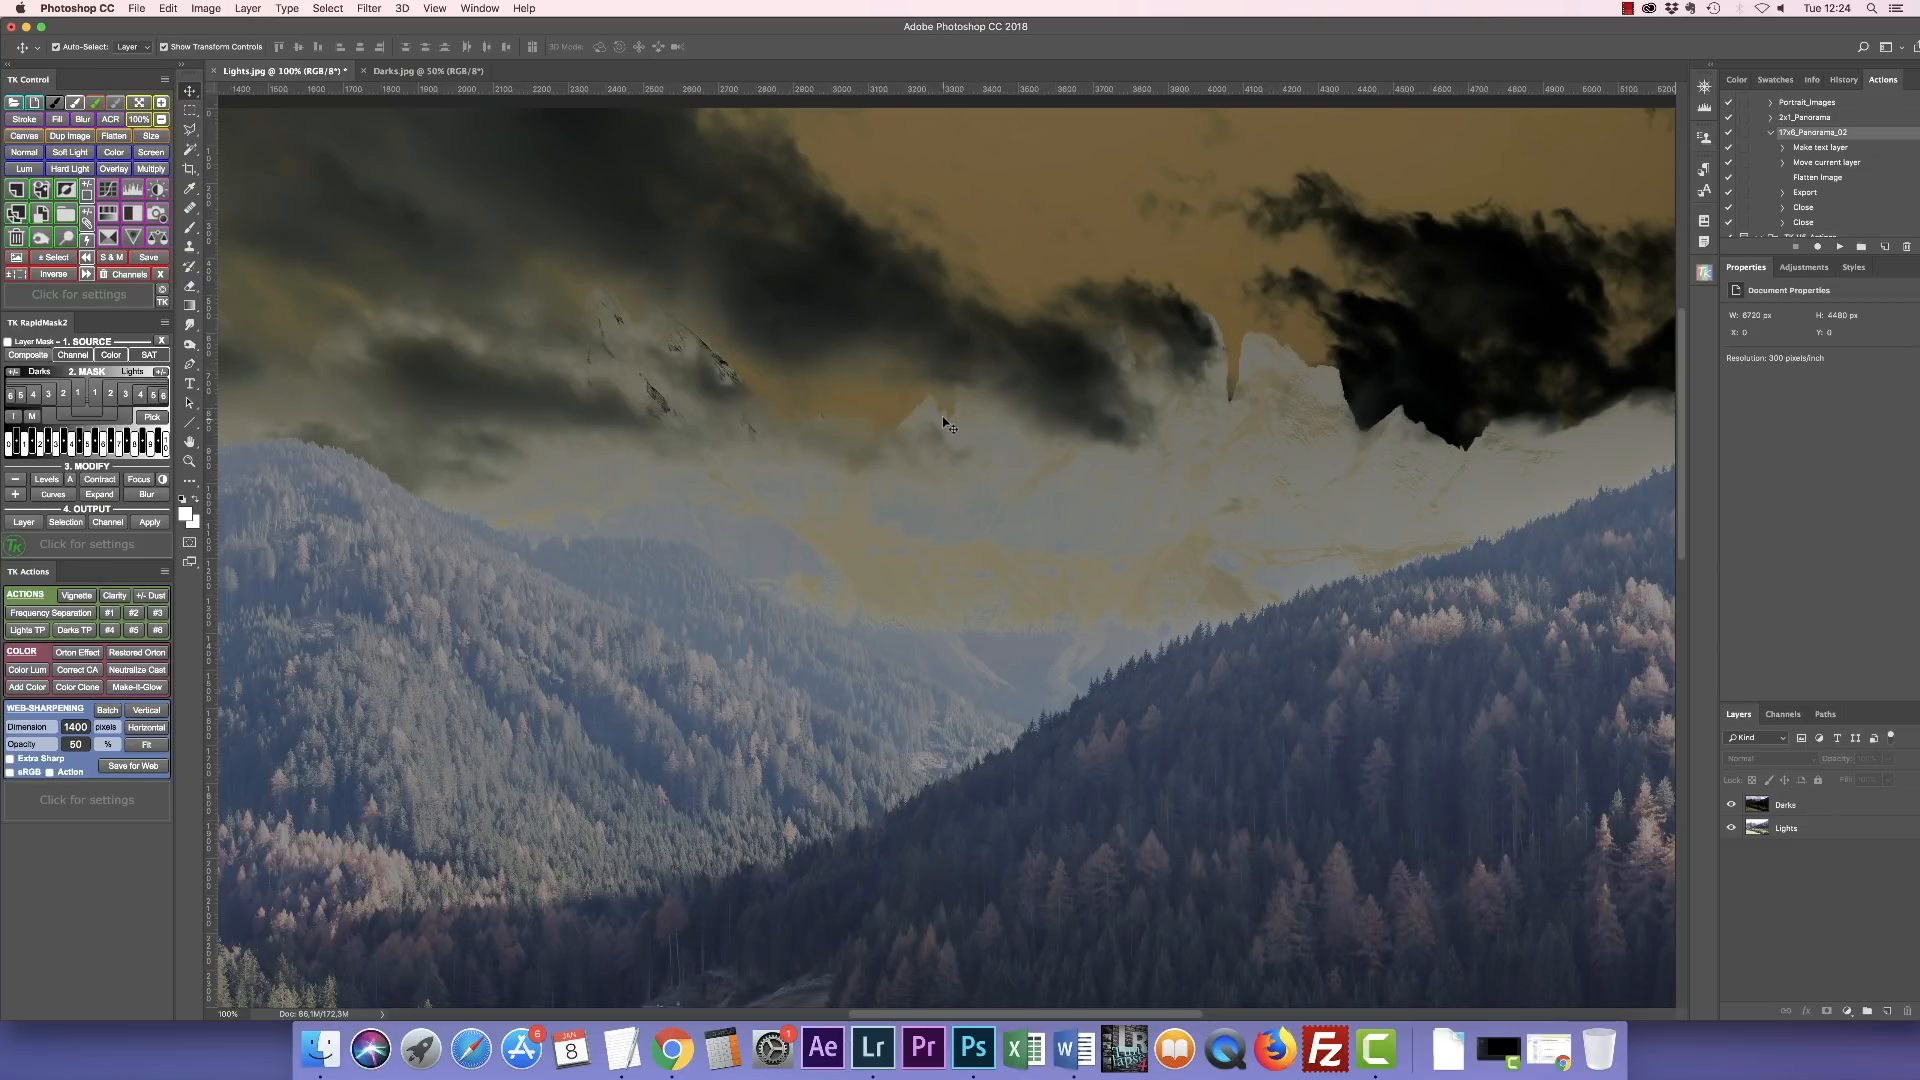
Shift the Darks layer slightly sideways to demonstrate a misalignment with Lights, then undo the move.
{"action": "left_click", "coordinate": [1818, 810]}
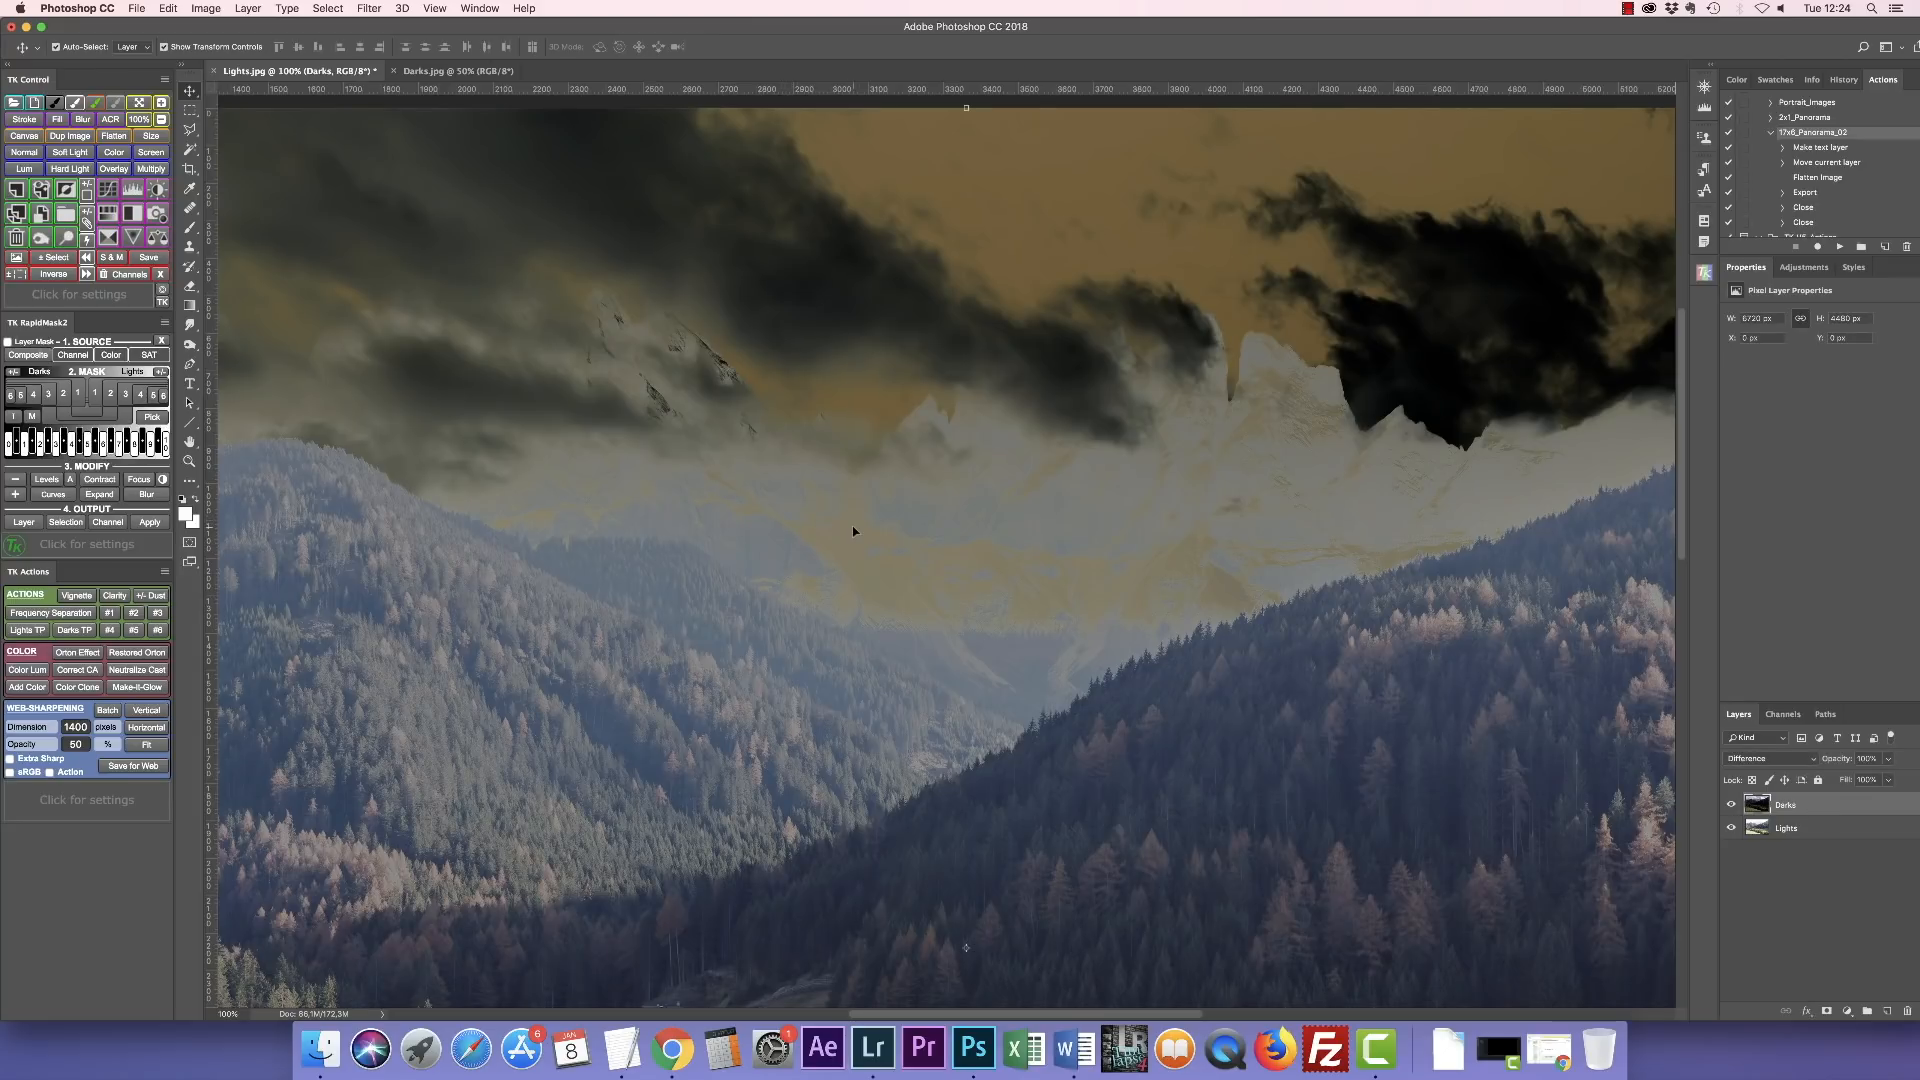
{"action": "mouse_move", "coordinate": [897, 547]}
{"action": "left_mouse_down"}
{"action": "mouse_move", "coordinate": [923, 556]}
{"action": "mouse_move", "coordinate": [926, 537]}
{"action": "left_mouse_up"}
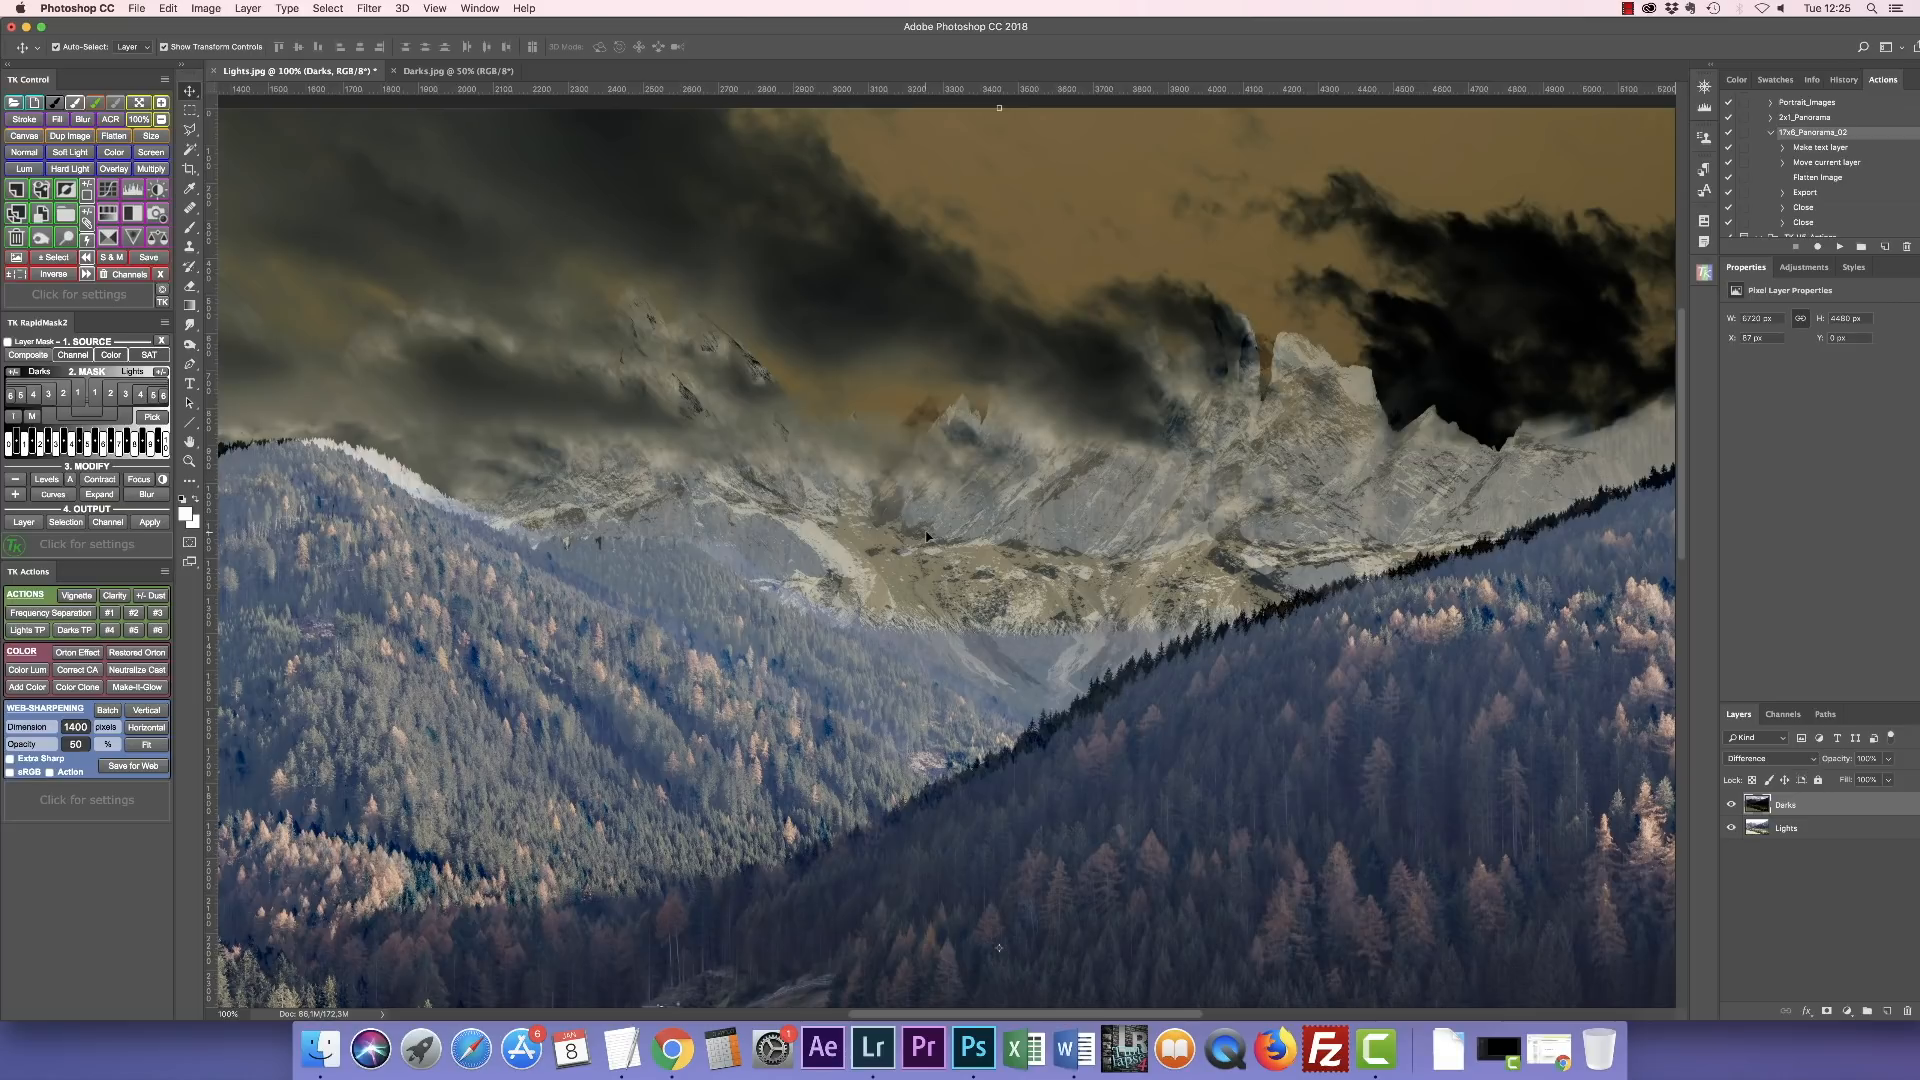
{"action": "key", "text": "super+z"}
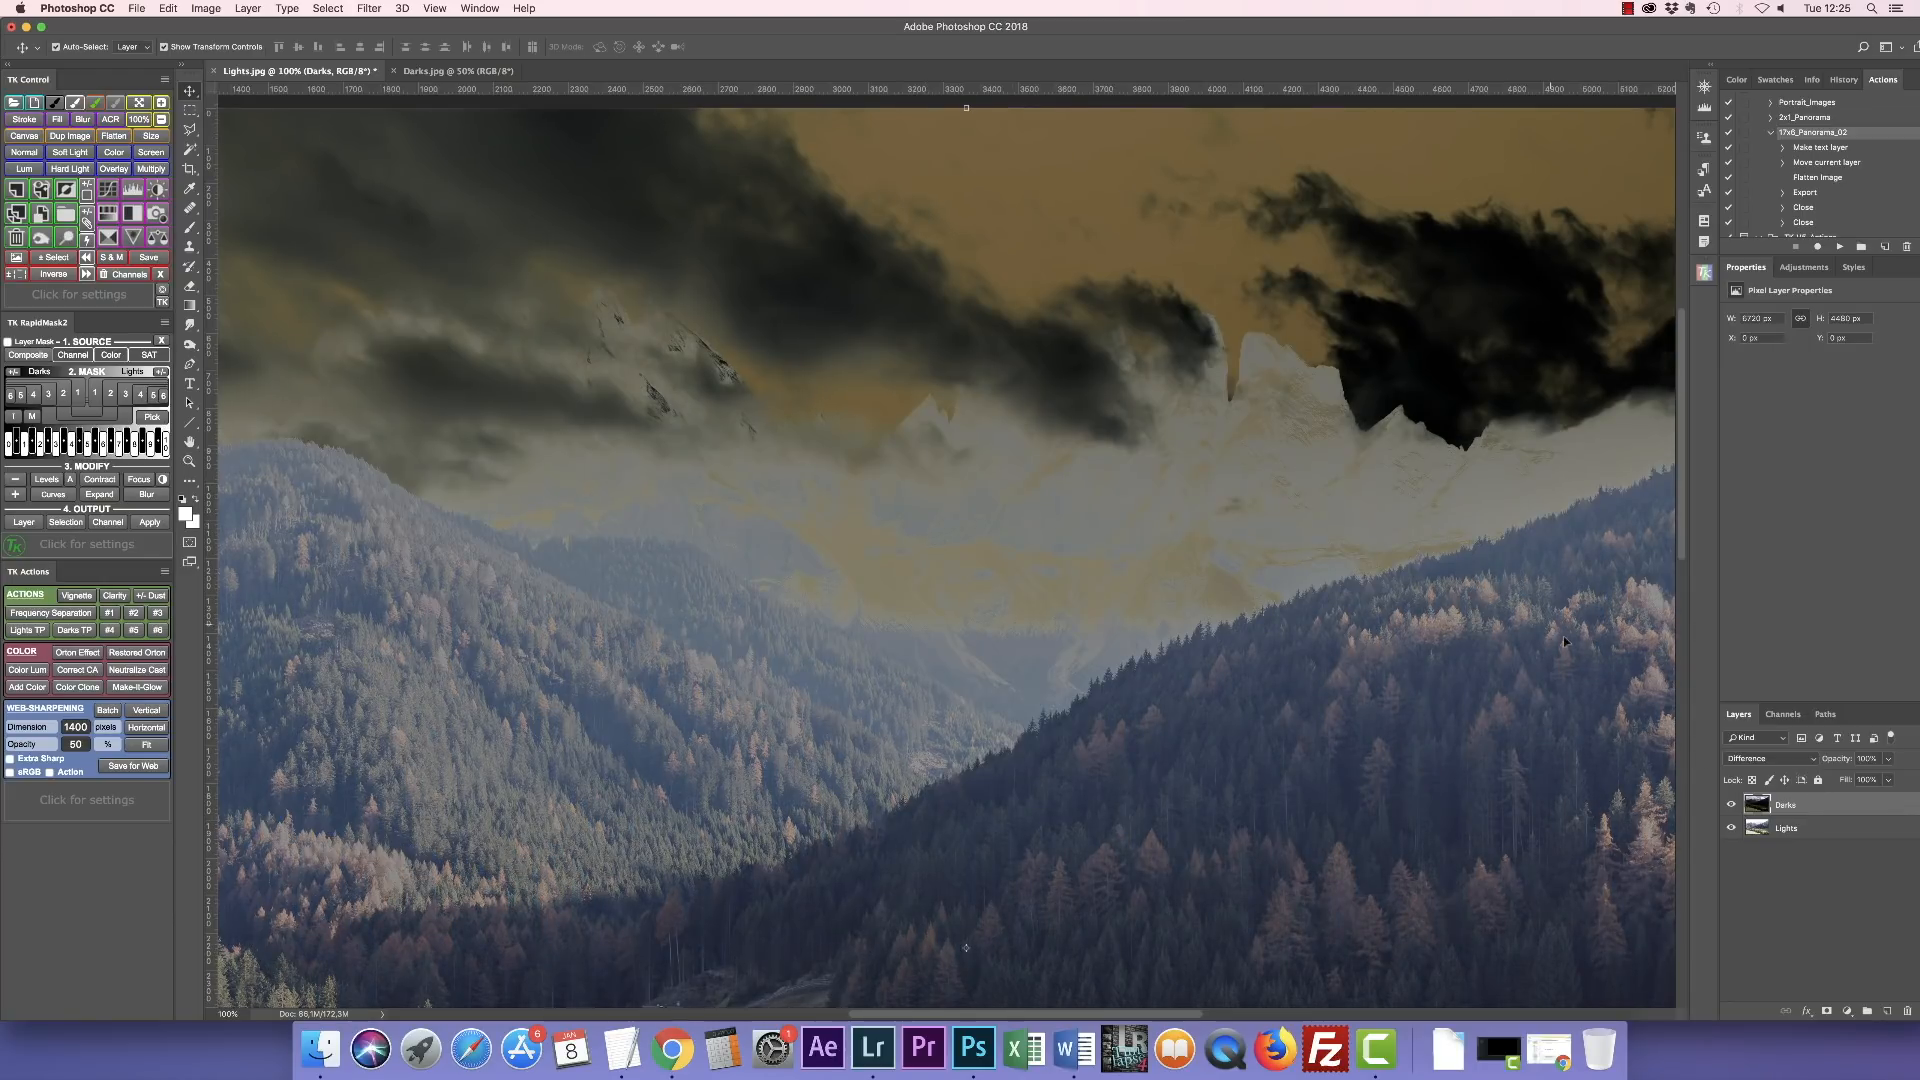
Set the Darks layer's blend mode back to Normal and fit the whole image on screen.
{"action": "left_click", "coordinate": [1764, 762]}
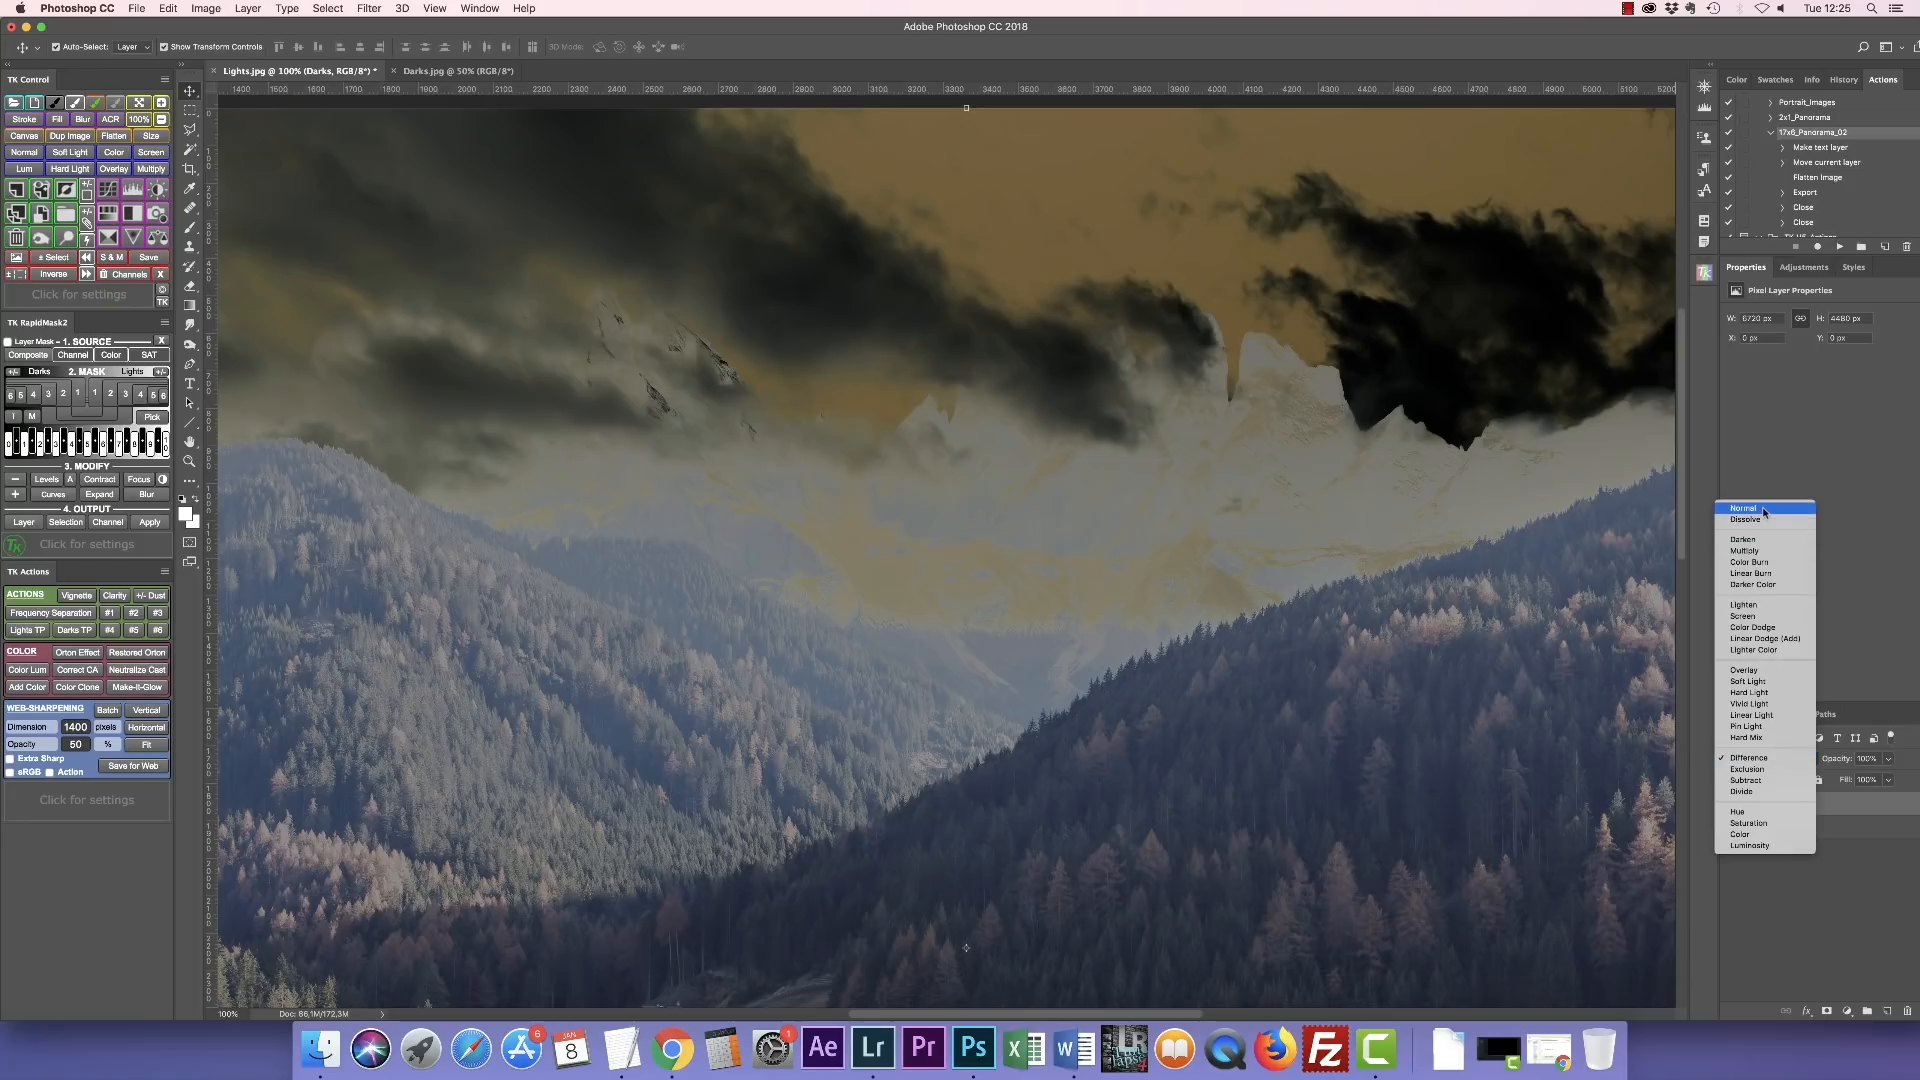
{"action": "left_click", "coordinate": [1762, 506]}
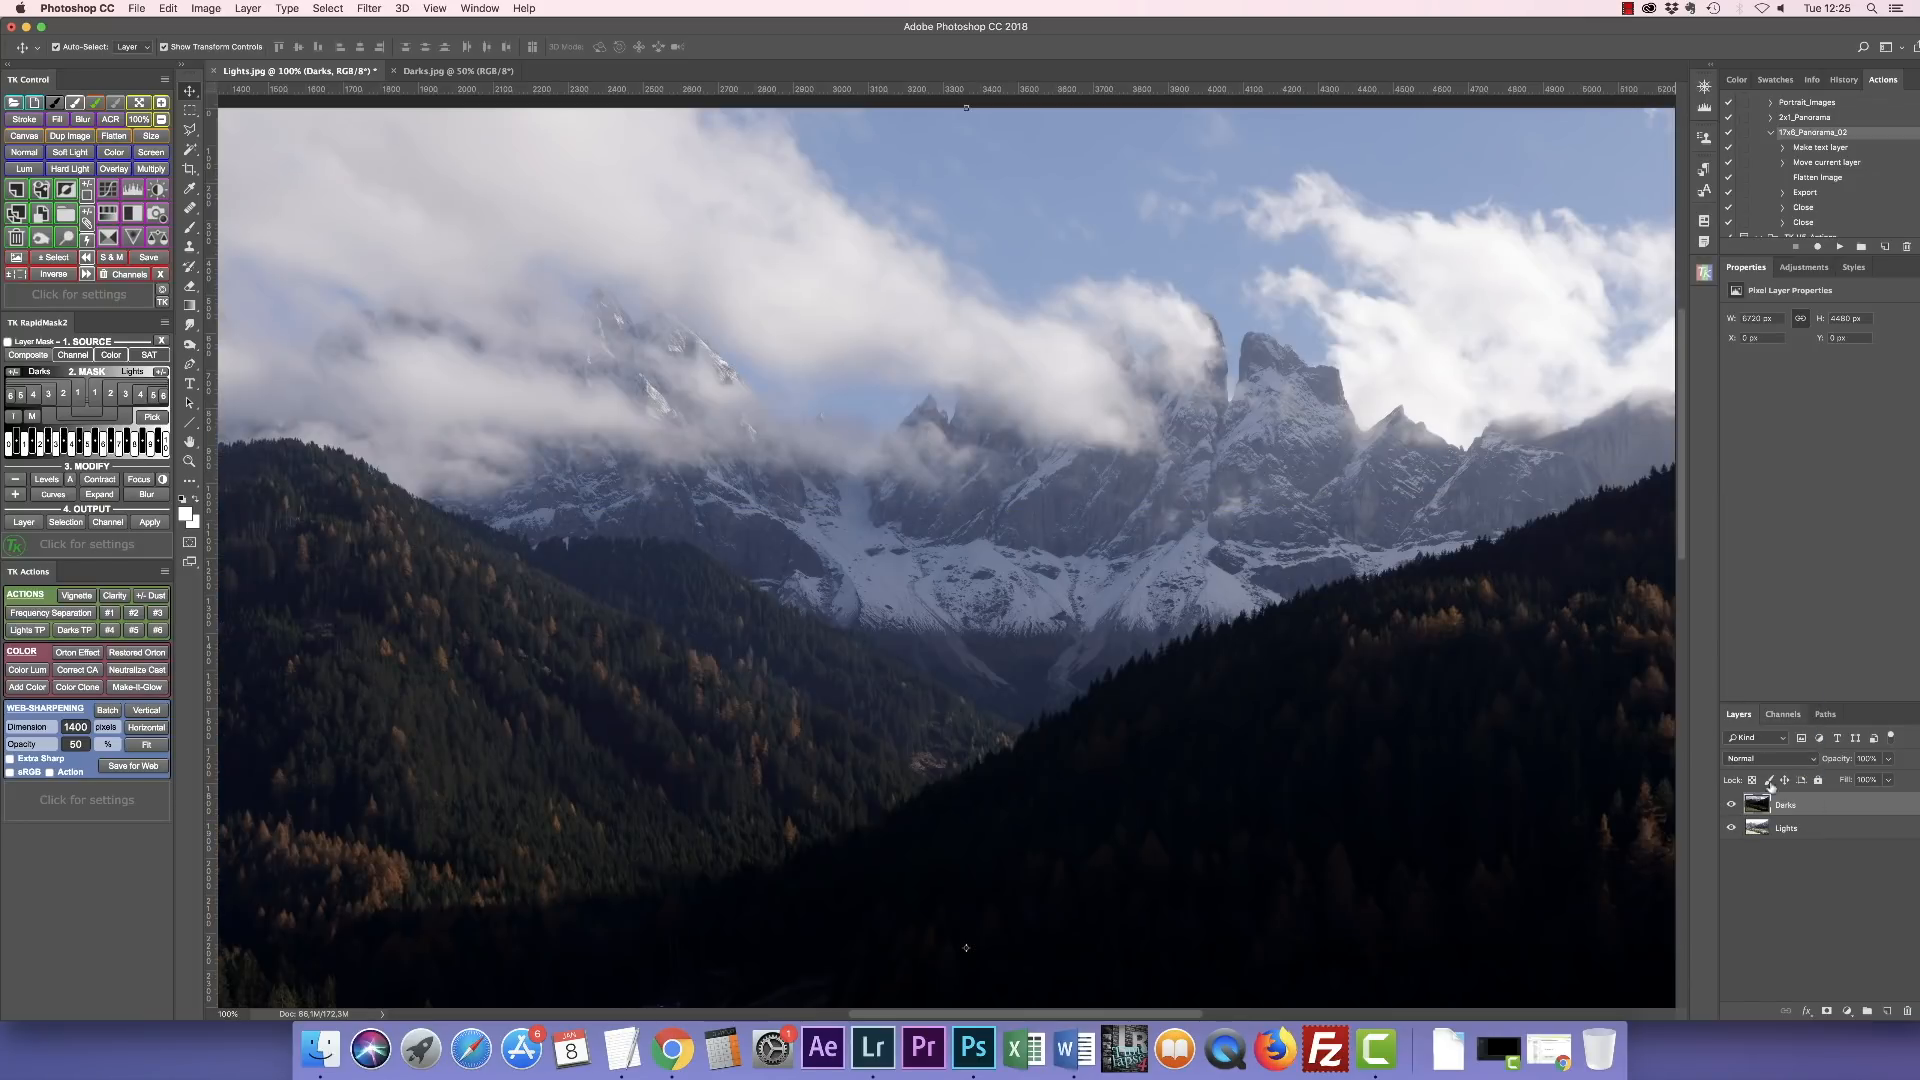
{"action": "key", "text": "super+0"}
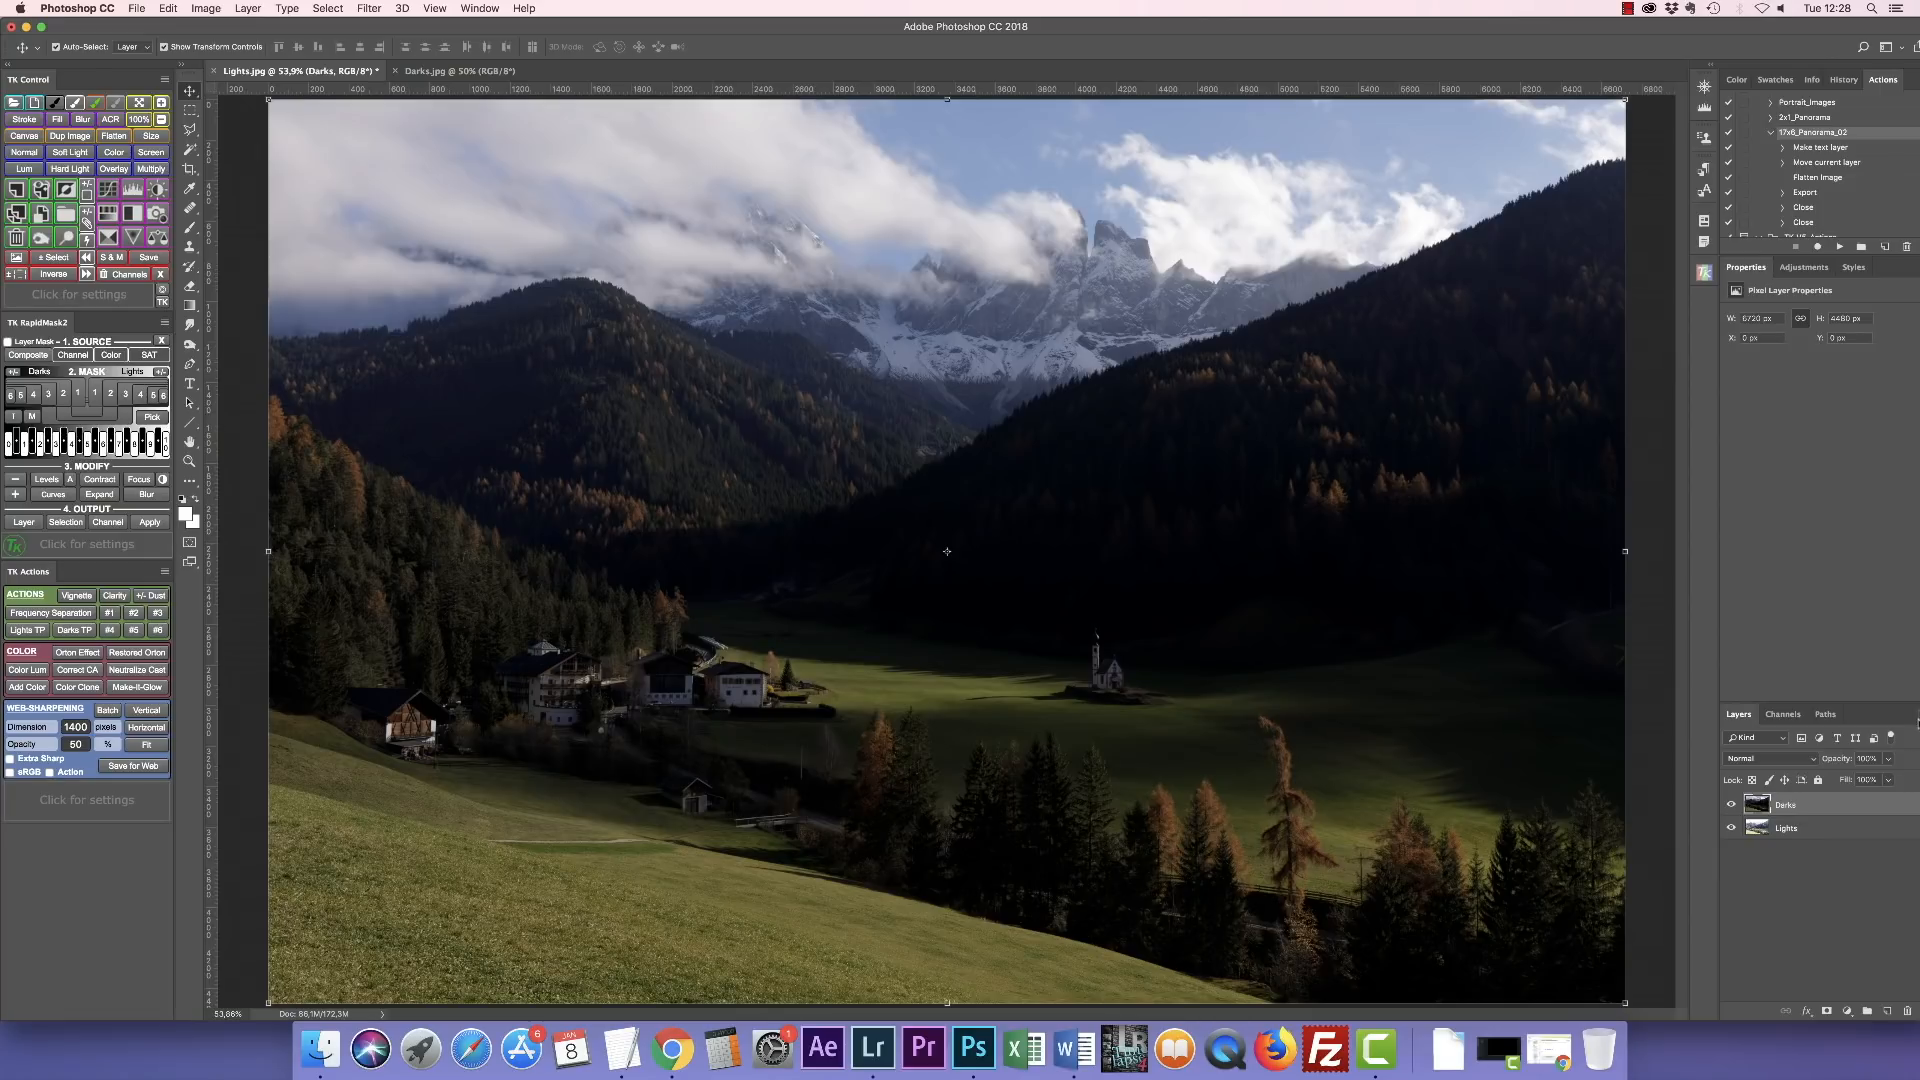
Add a white layer mask to the Darks layer, and invert it to black and back to white.
{"action": "left_click", "coordinate": [1826, 1013]}
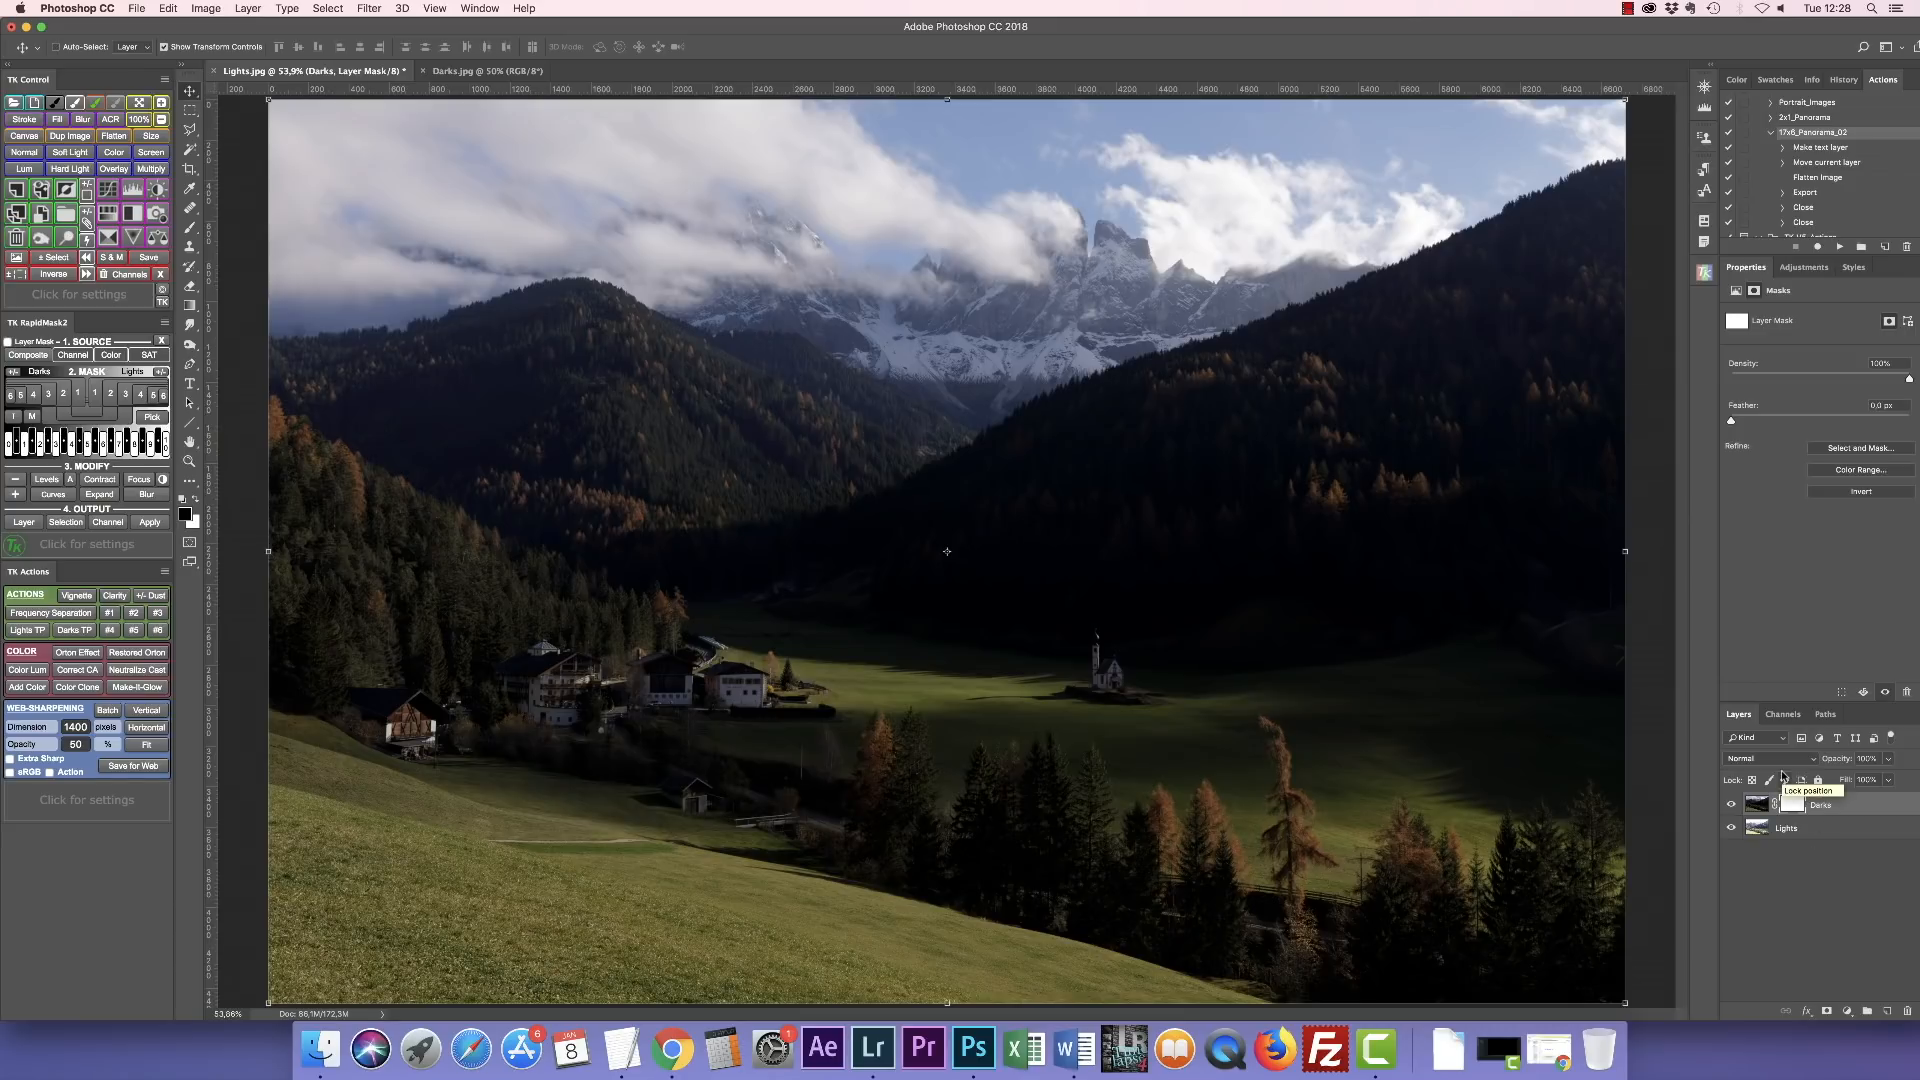
{"action": "key", "text": "super+i"}
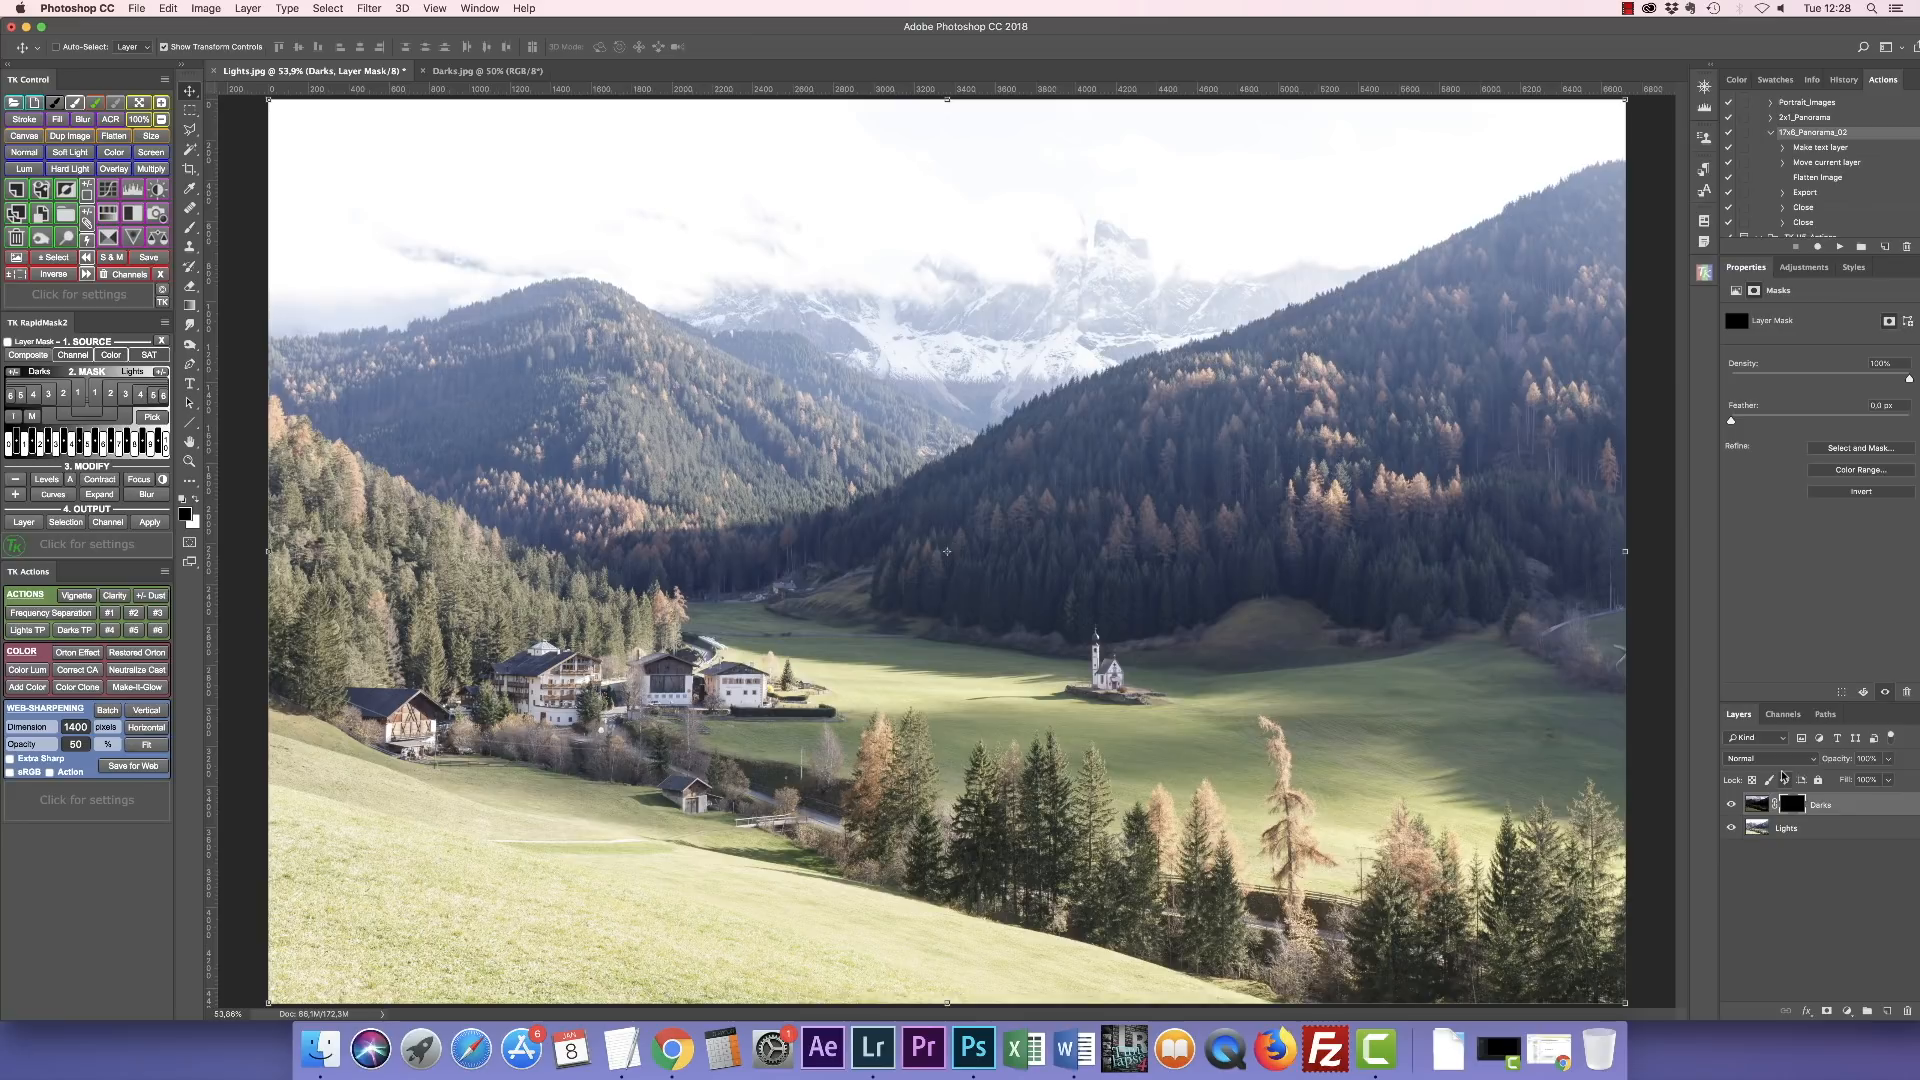
{"action": "key", "text": "super+i"}
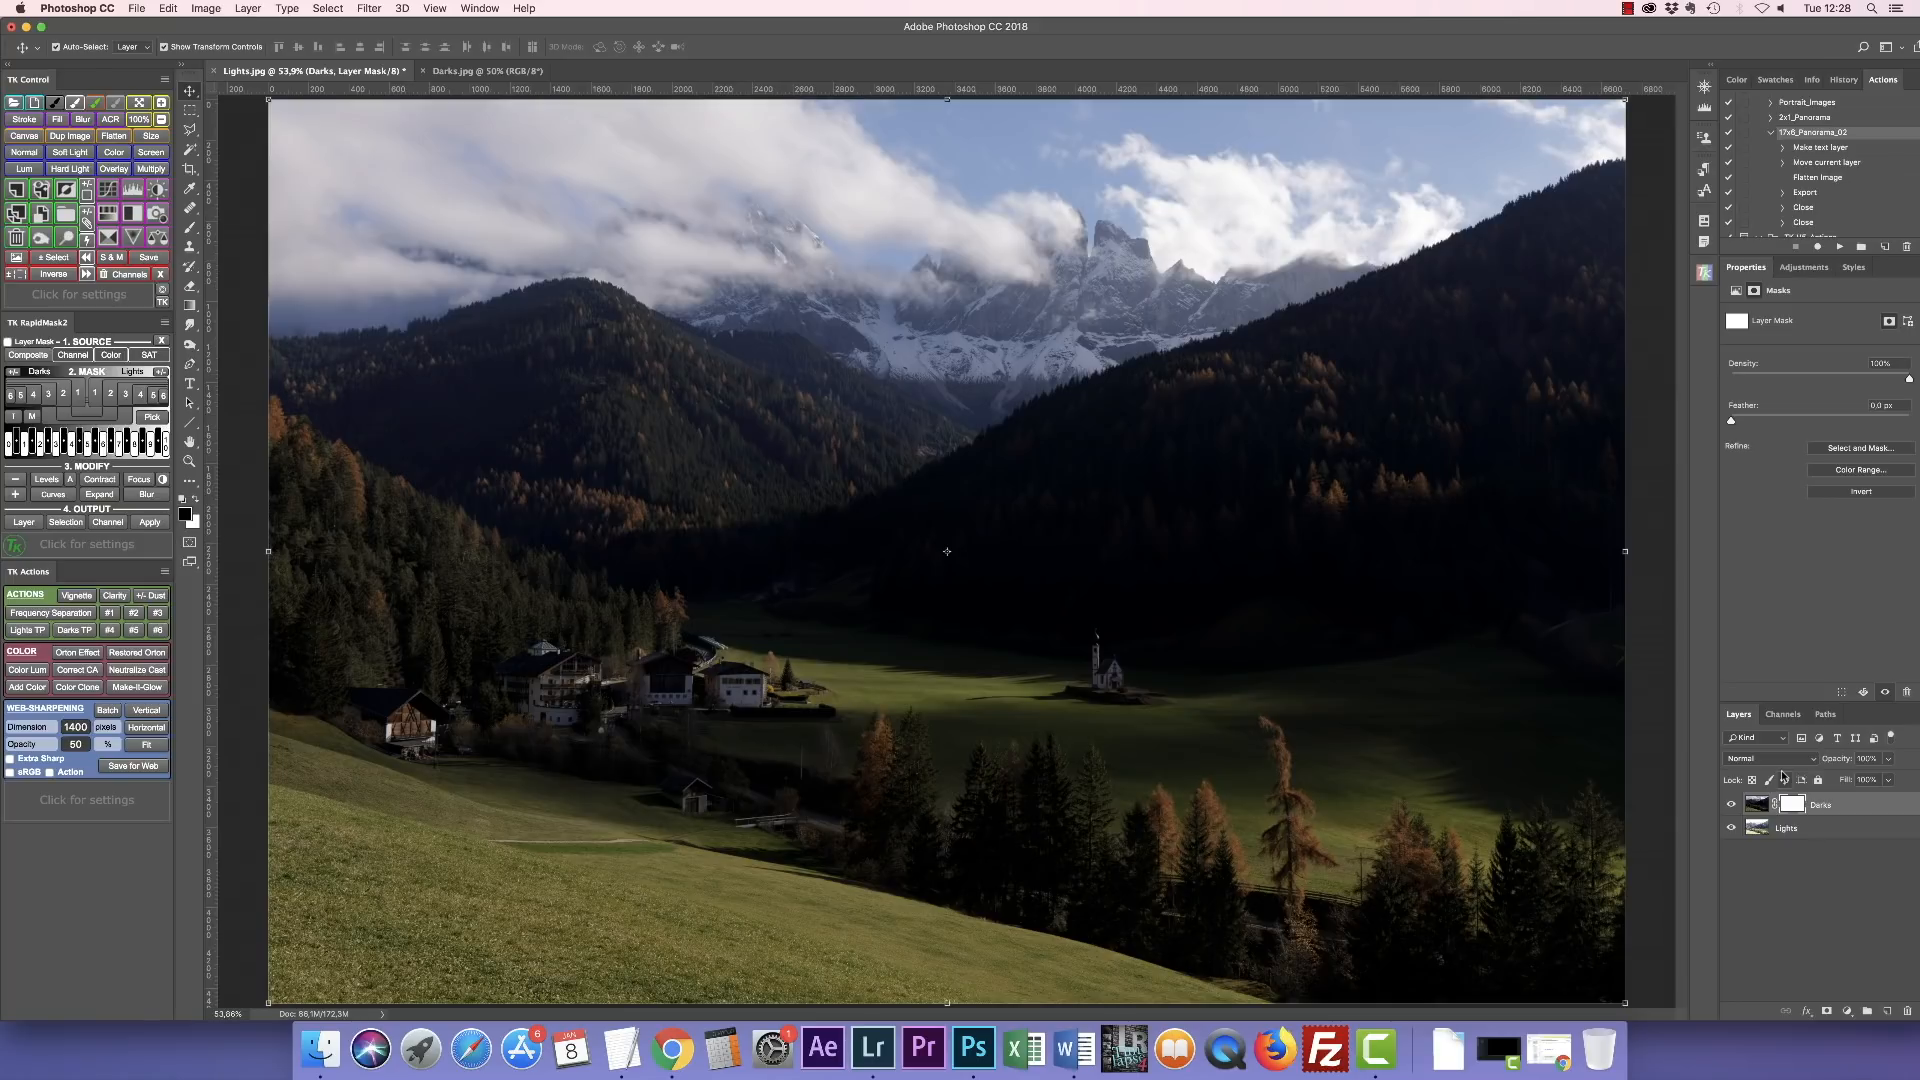
Draw a vertical black-to-white gradient on the Darks mask with the Gradient tool, running from the mountains down into the valley.
{"action": "key", "text": "g"}
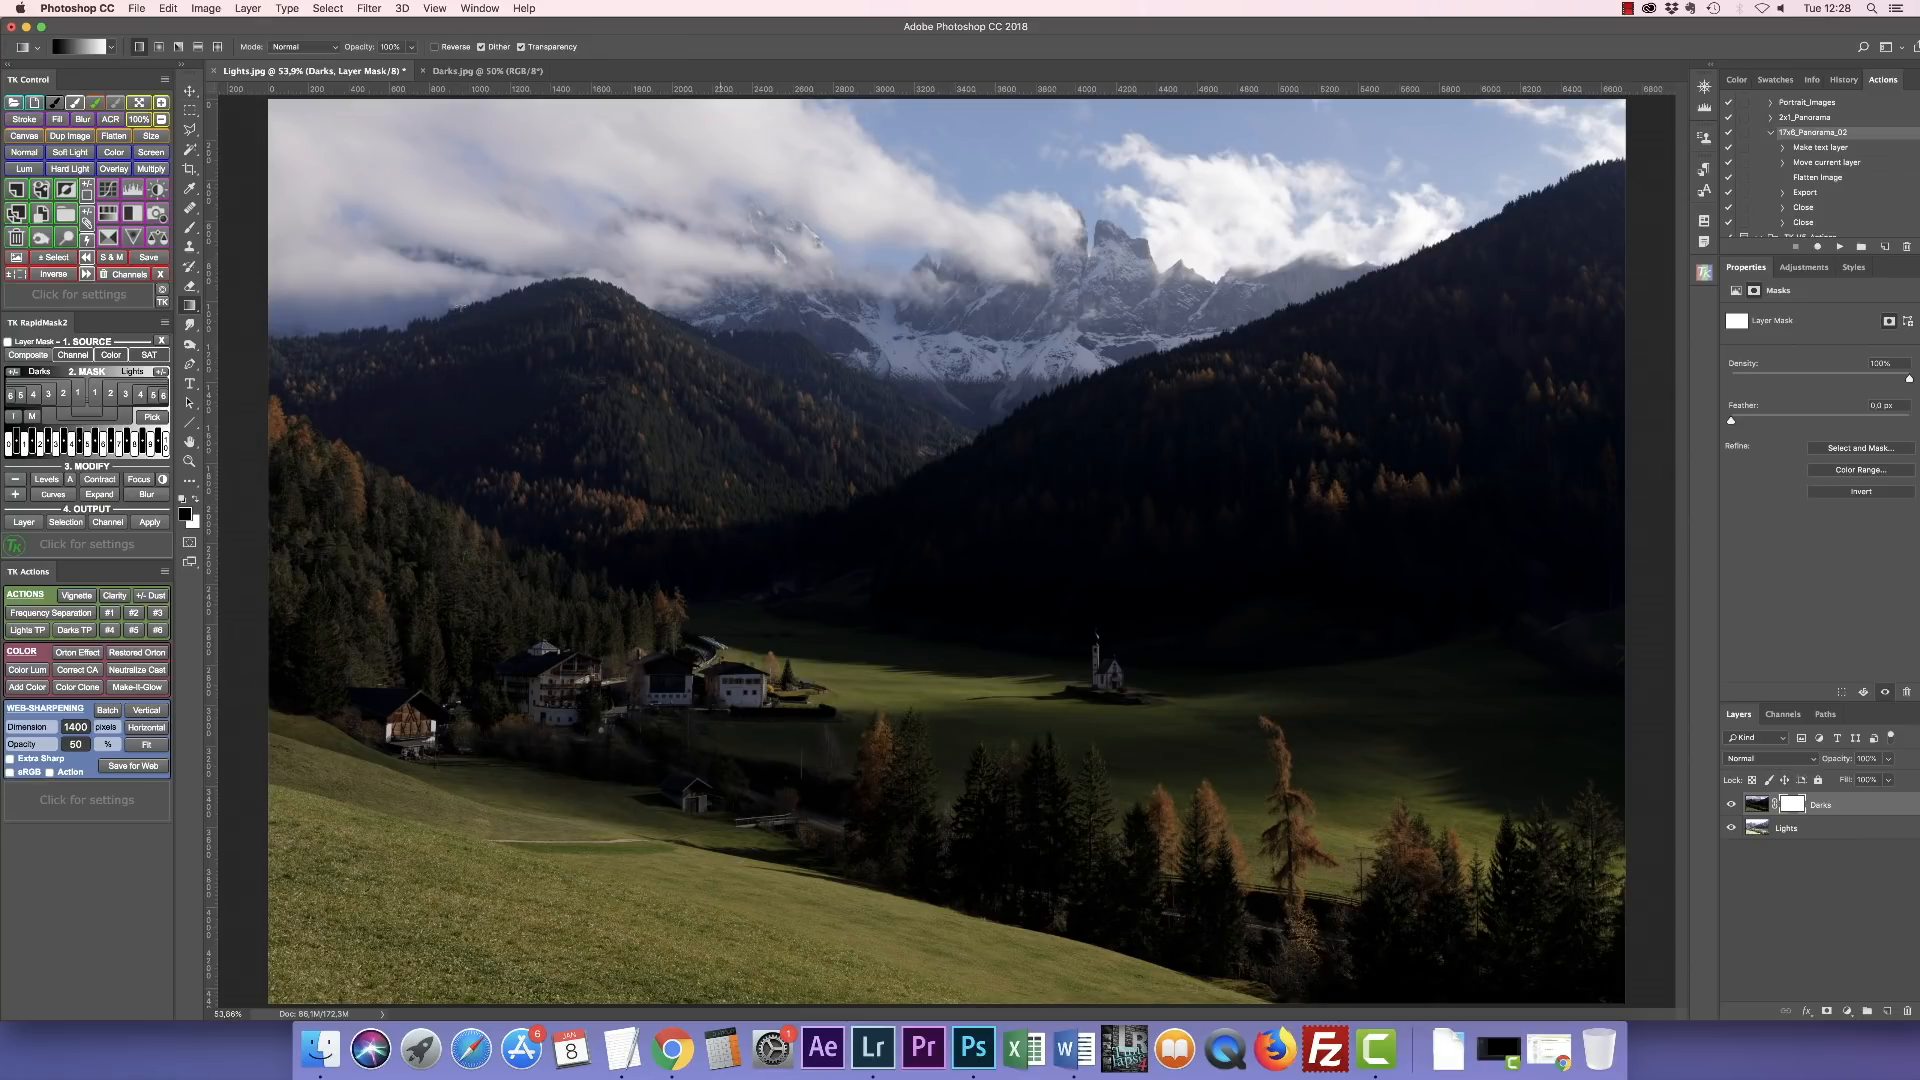
{"action": "left_click", "coordinate": [192, 306]}
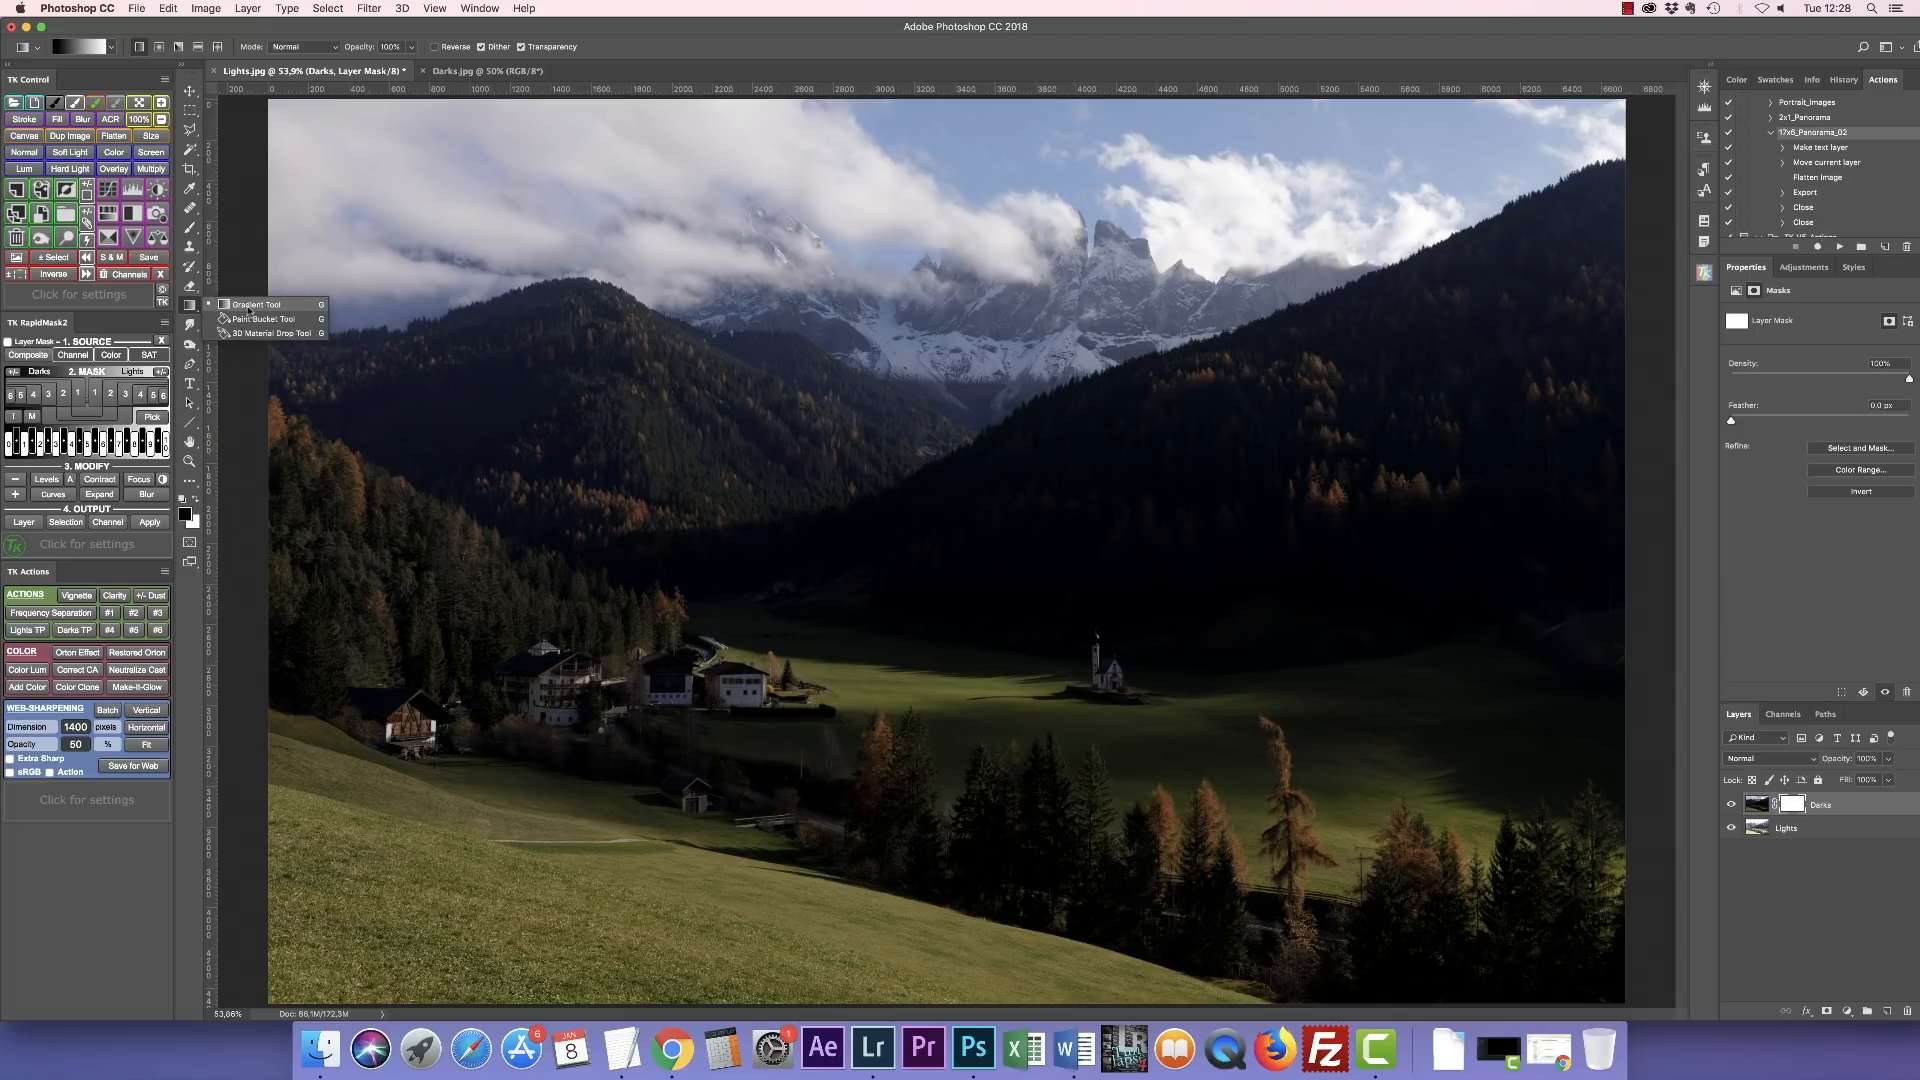
{"action": "left_click", "coordinate": [192, 308]}
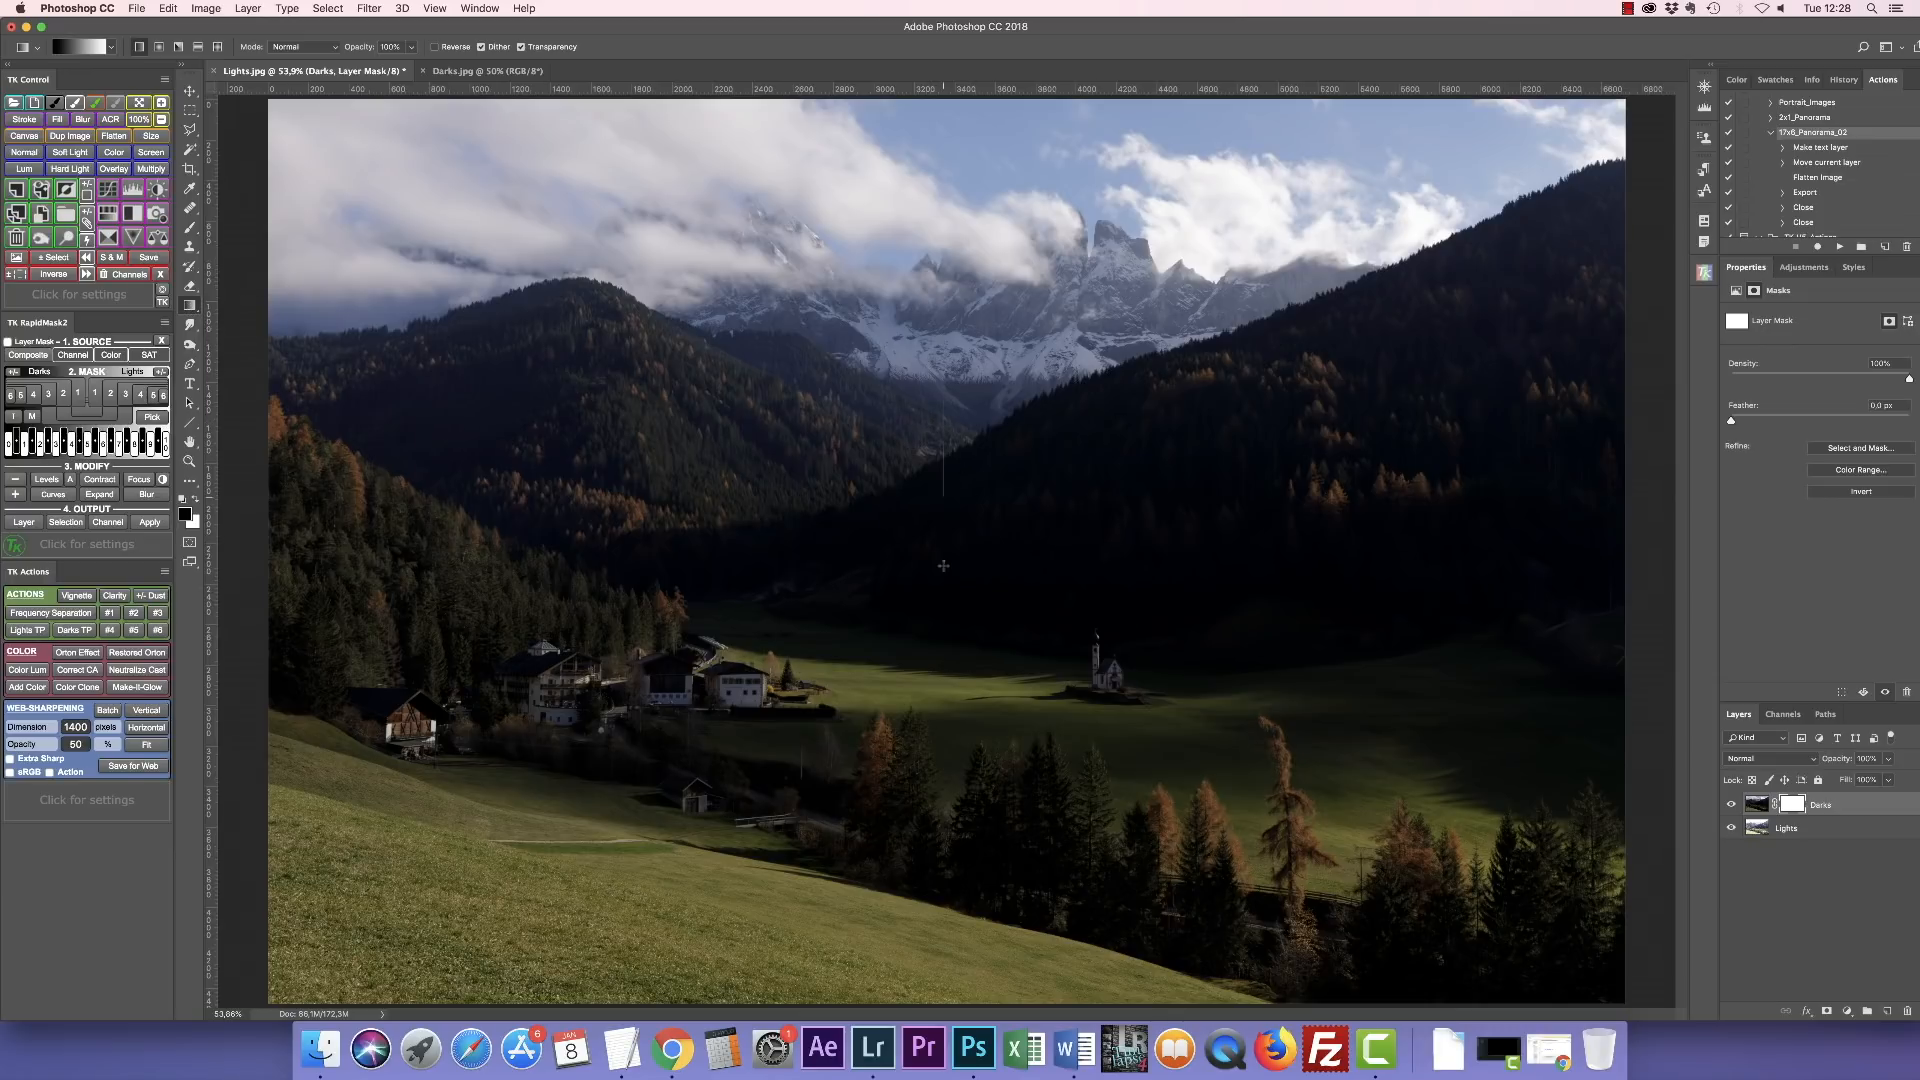
{"action": "left_click_drag", "start_coordinate": [943, 360], "coordinate": [940, 590]}
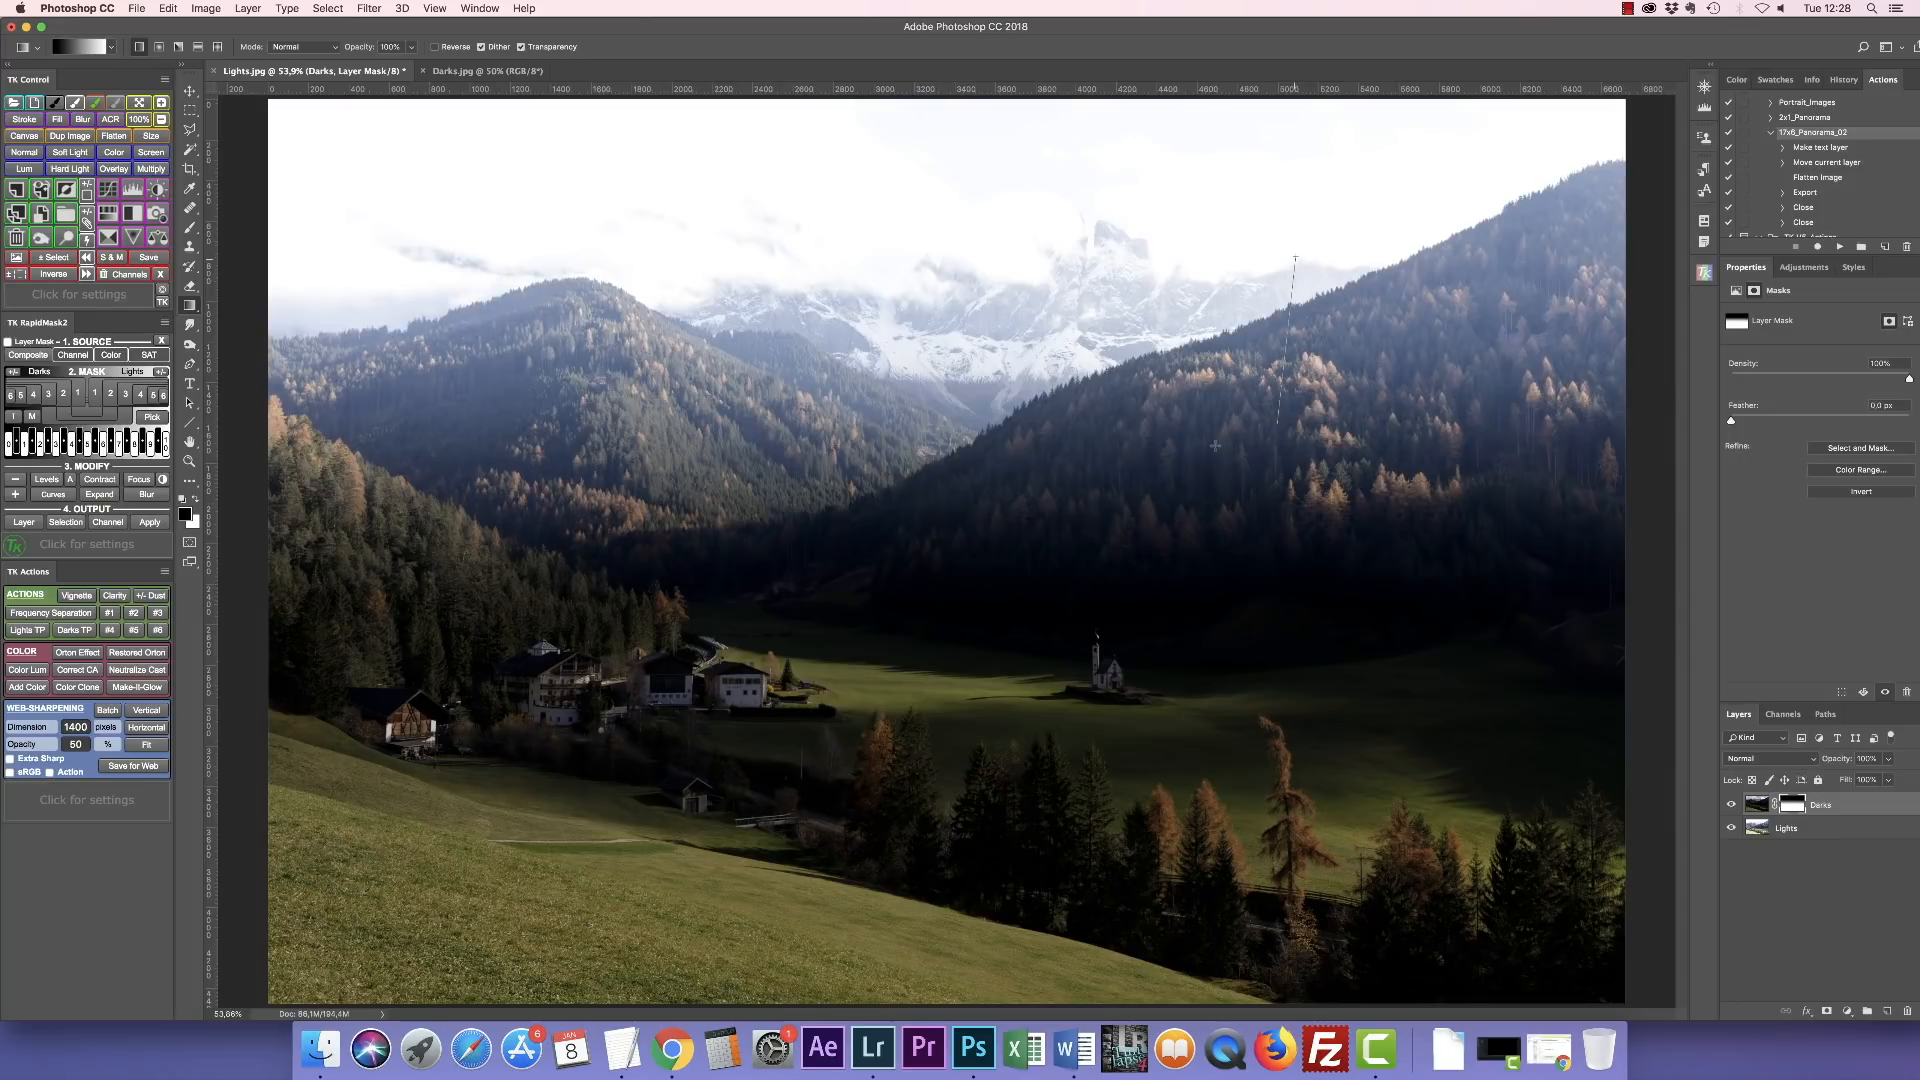
Redraw the black-to-white gradient on the Darks mask at several angles and lengths to compare the transitions.
{"action": "left_click_drag", "start_coordinate": [652, 222], "coordinate": [558, 371]}
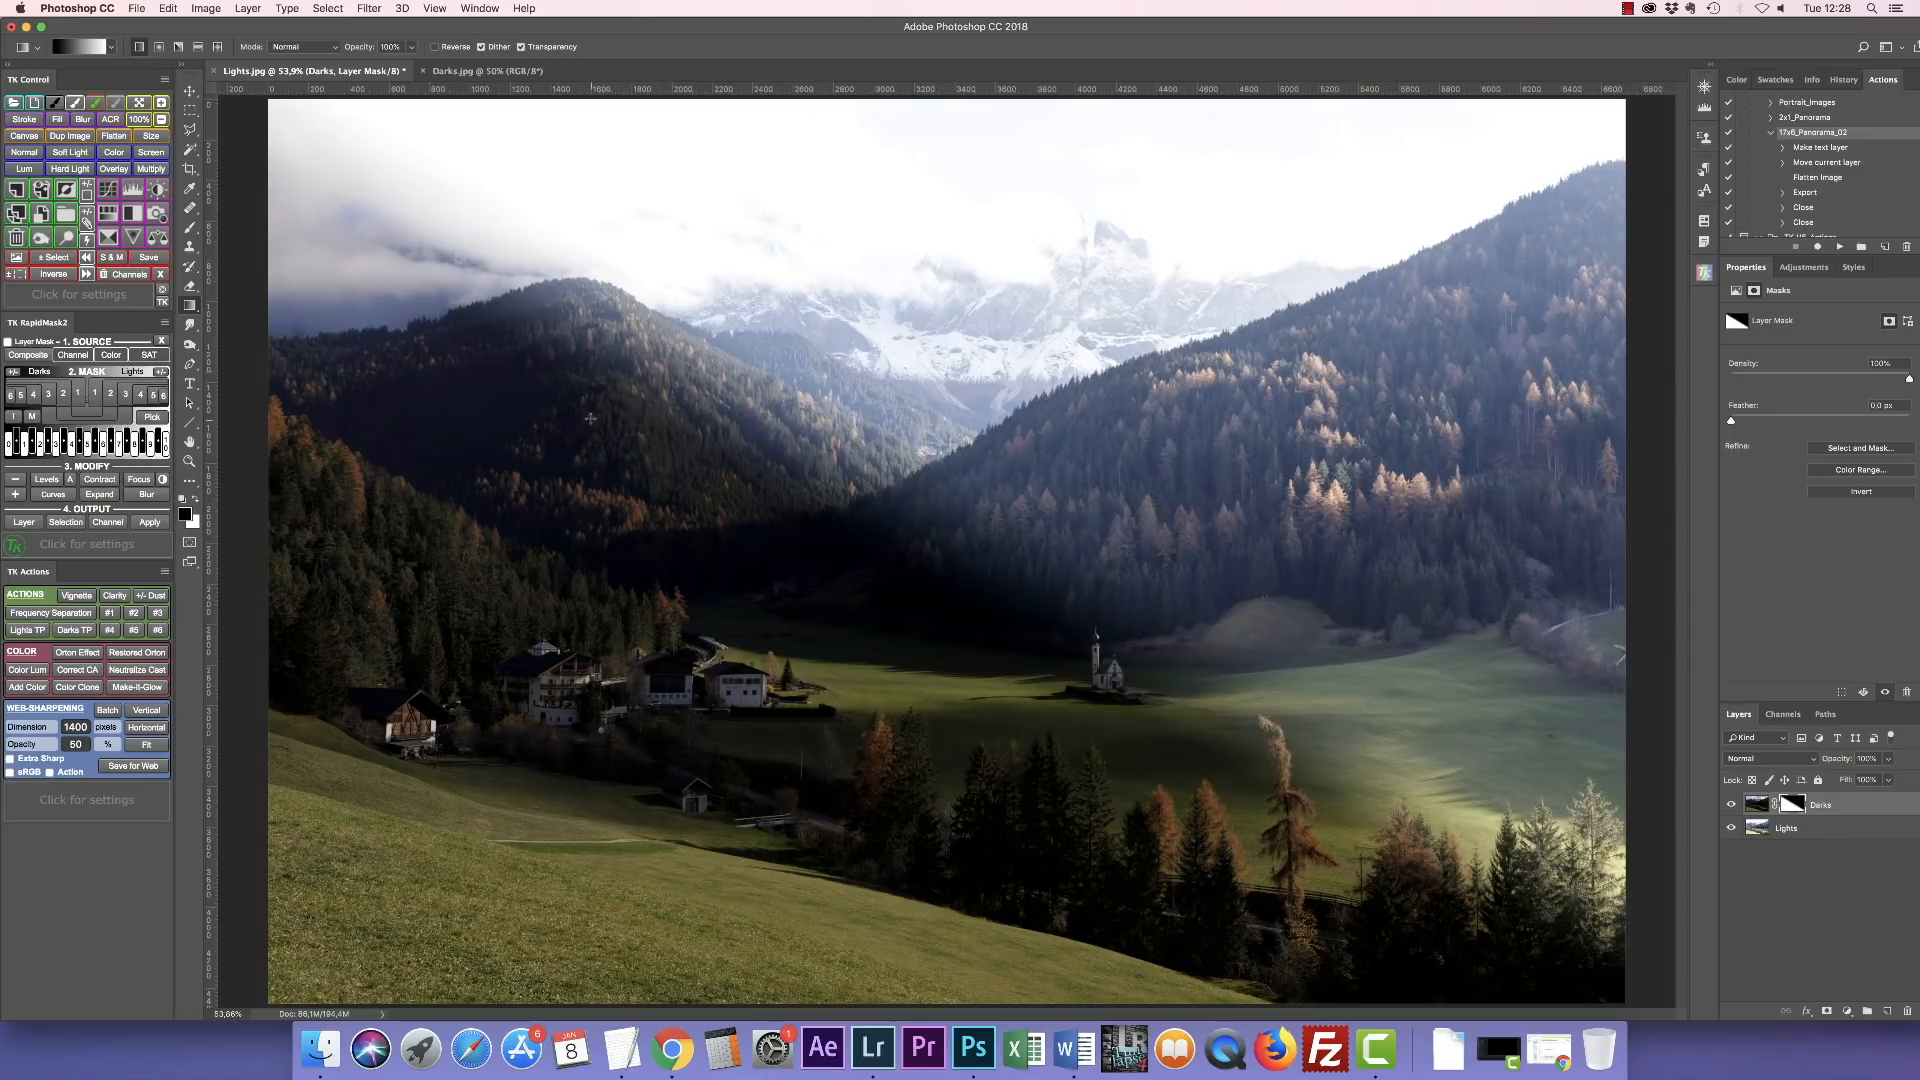
{"action": "left_click_drag", "start_coordinate": [845, 285], "coordinate": [877, 352]}
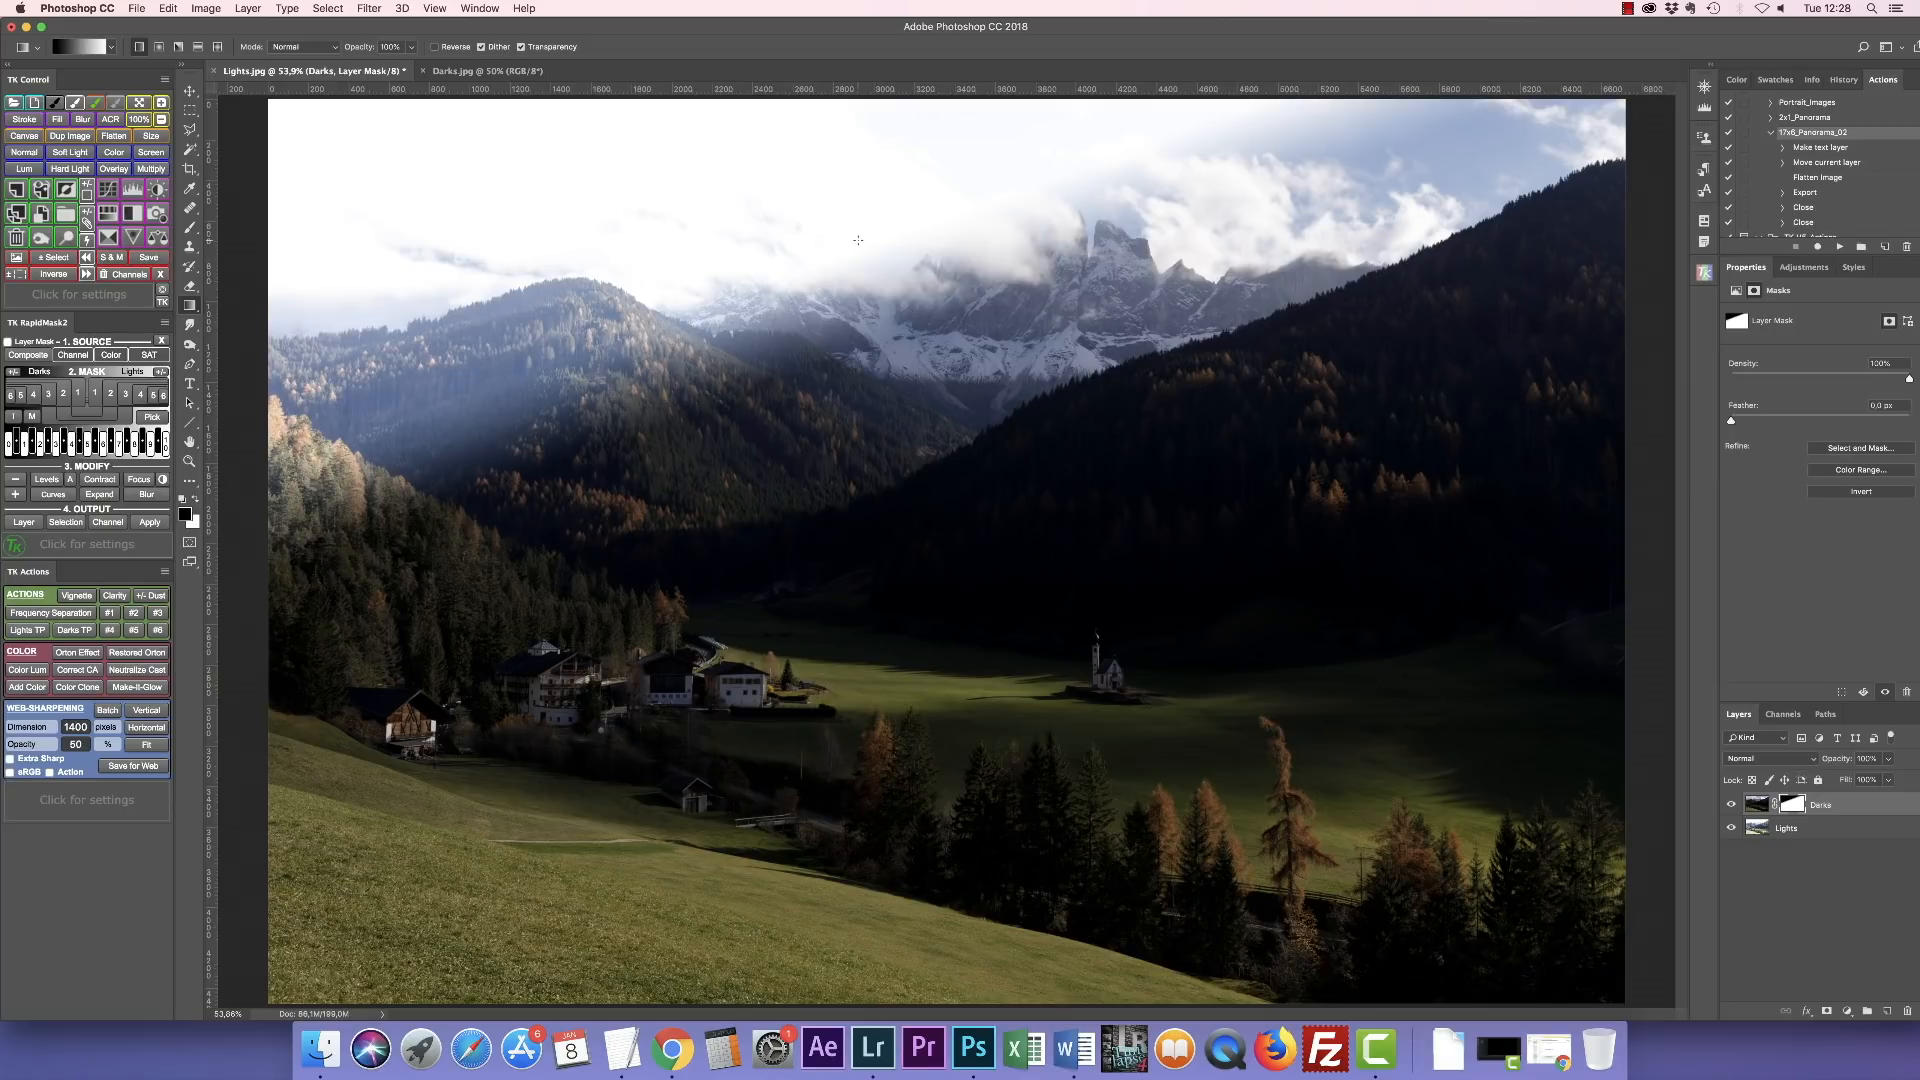
{"action": "left_click_drag", "start_coordinate": [904, 240], "coordinate": [948, 486]}
{"action": "left_click_drag", "start_coordinate": [949, 405], "coordinate": [949, 397]}
{"action": "left_click_drag", "start_coordinate": [946, 484], "coordinate": [946, 484]}
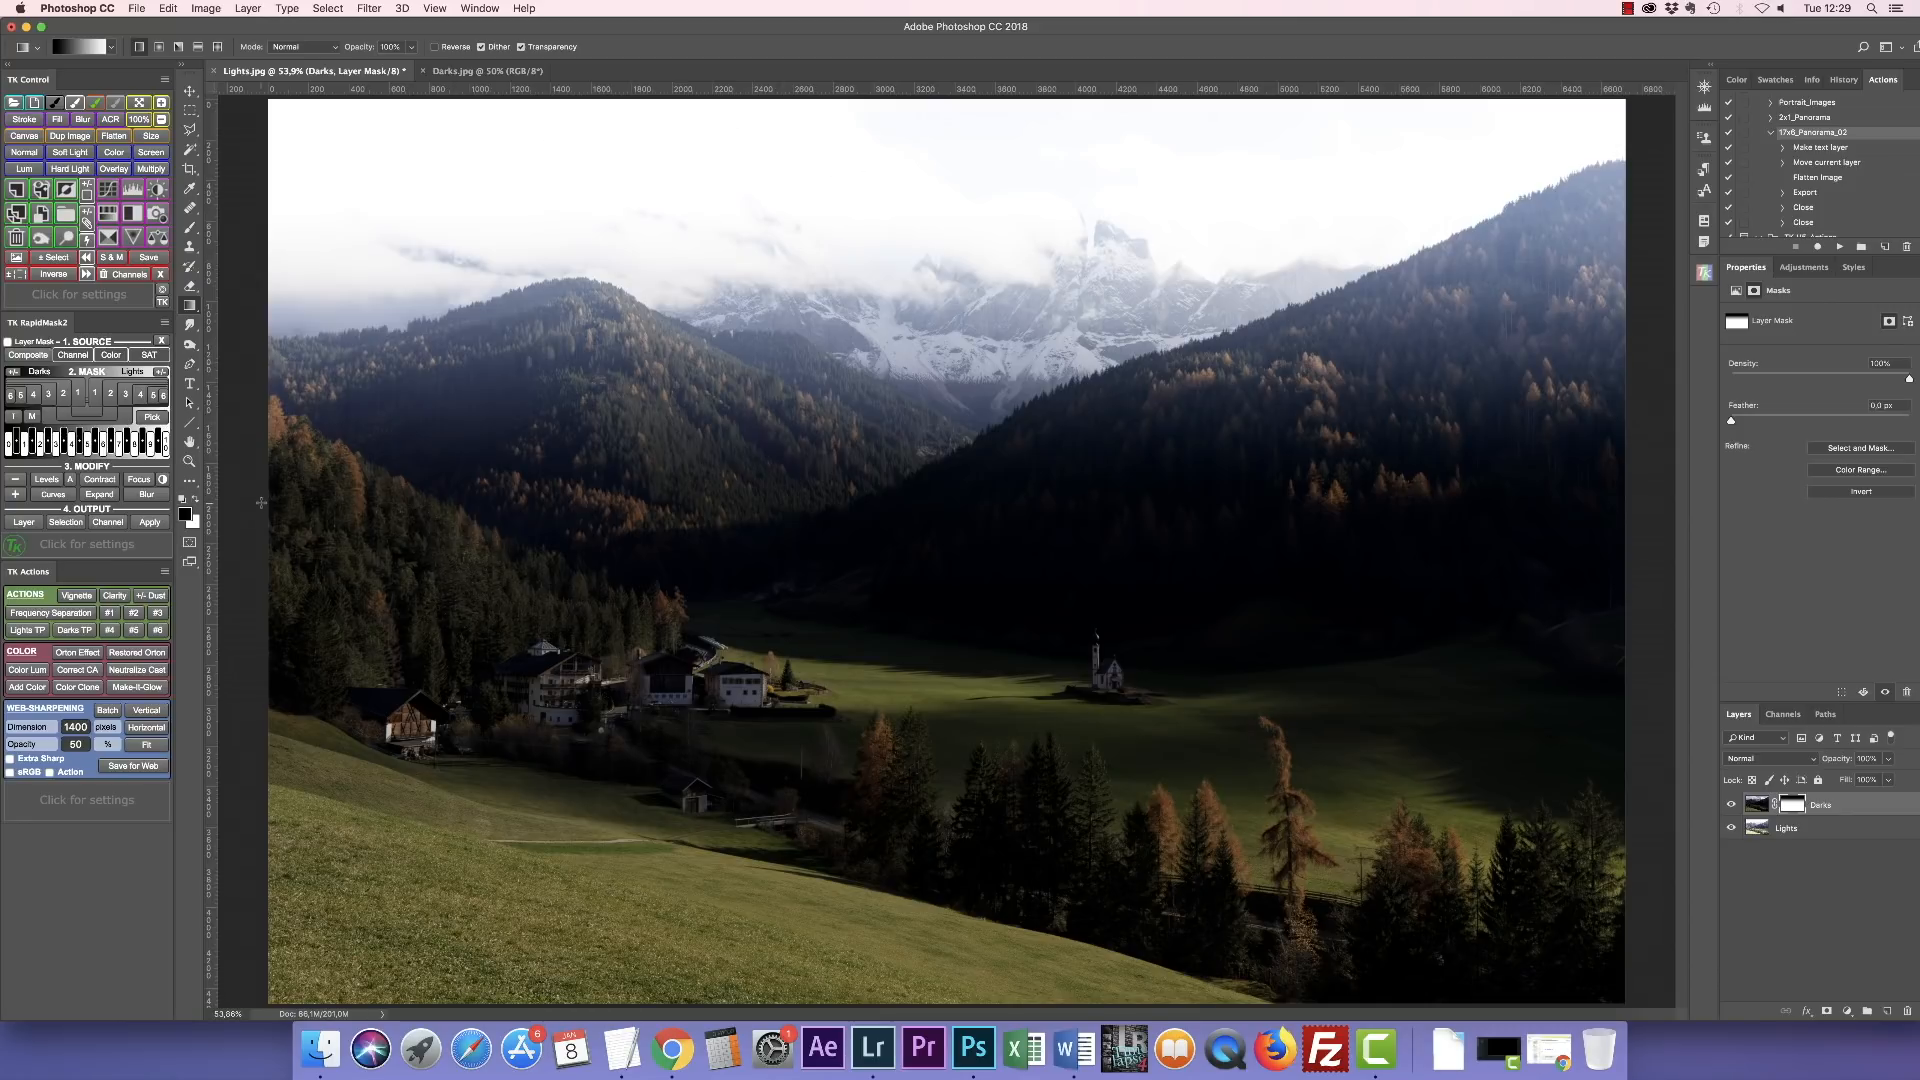
Swap the foreground colour to white and draw a white-to-black gradient on the Darks mask across the mountain slopes.
{"action": "left_click", "coordinate": [197, 499]}
{"action": "key", "text": "x"}
{"action": "key", "text": "x"}
{"action": "left_click_drag", "start_coordinate": [1068, 348], "coordinate": [1111, 436]}
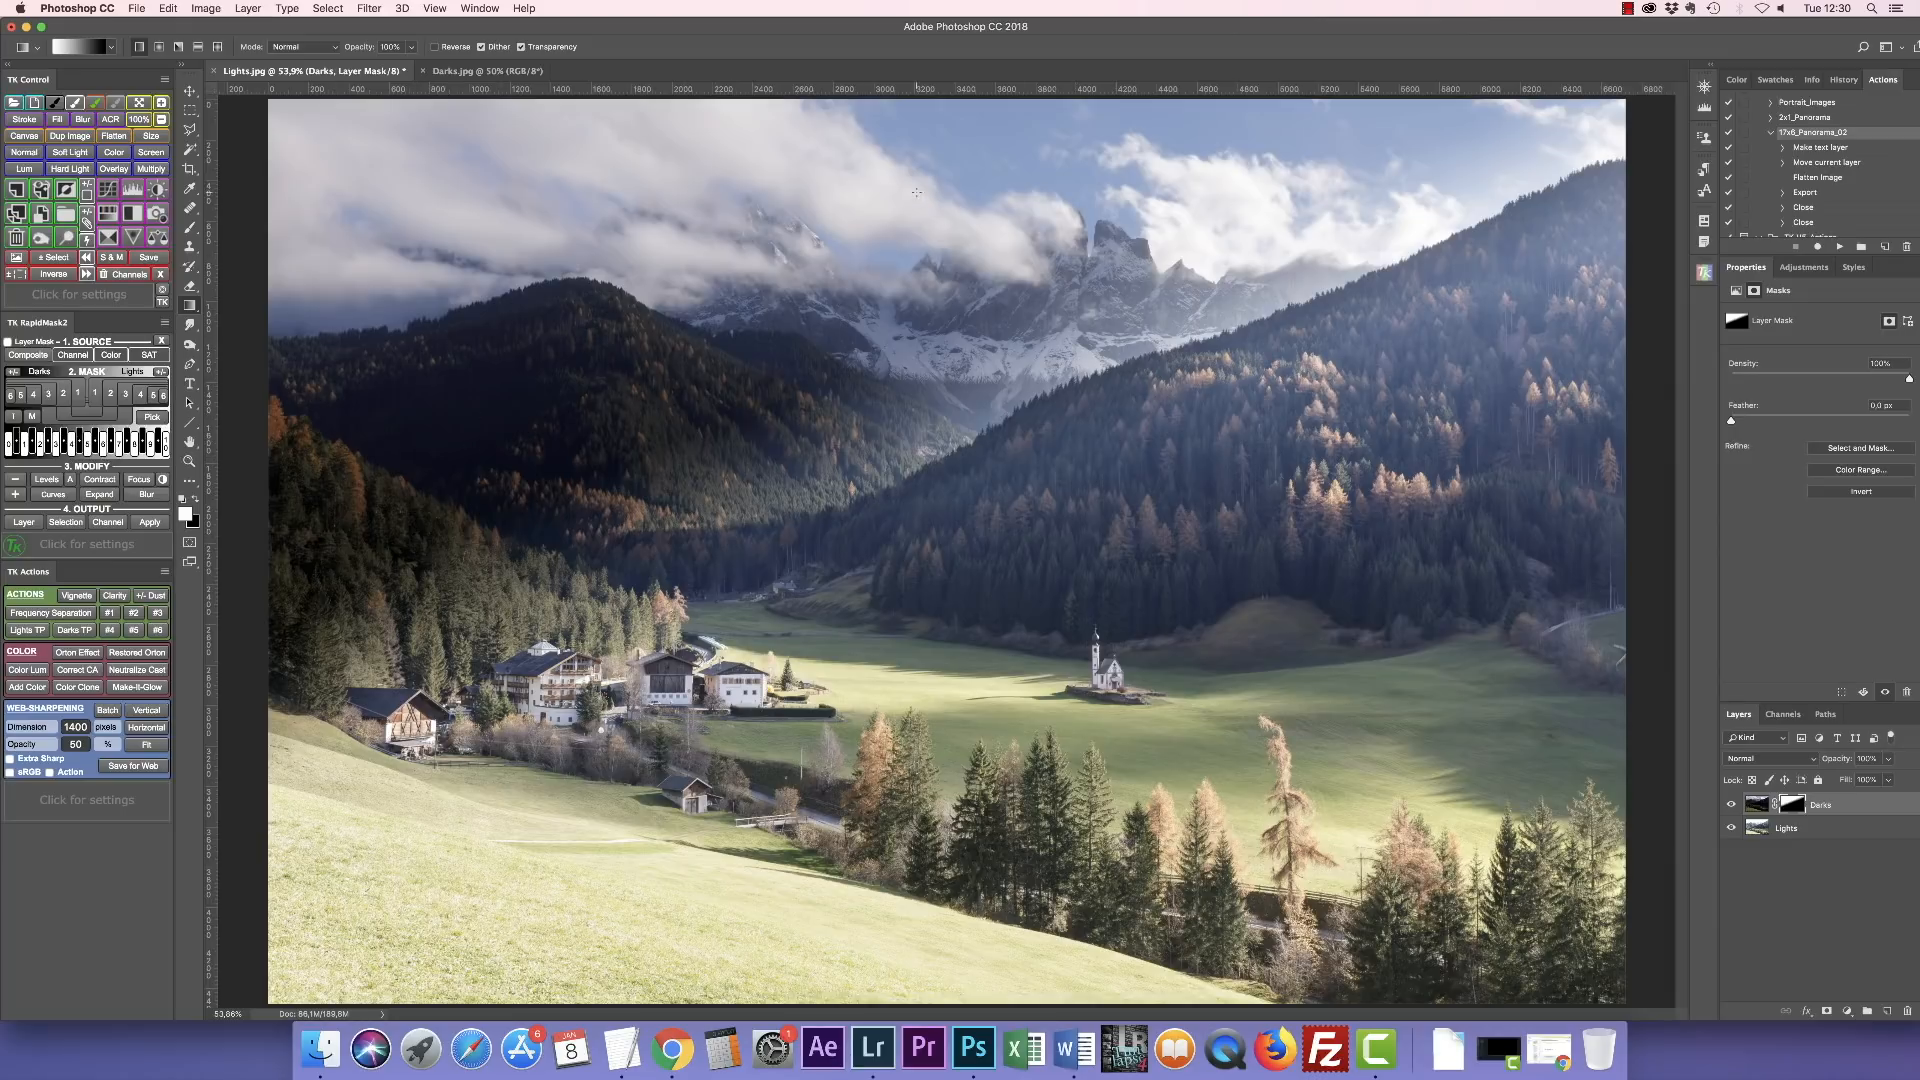
Redraw the white-to-black mask gradient diagonally across the mountains until the dark sky blends into the bright valley.
{"action": "left_click_drag", "start_coordinate": [938, 283], "coordinate": [990, 311]}
{"action": "left_click_drag", "start_coordinate": [972, 188], "coordinate": [1038, 350]}
{"action": "left_click_drag", "start_coordinate": [1004, 206], "coordinate": [1062, 358]}
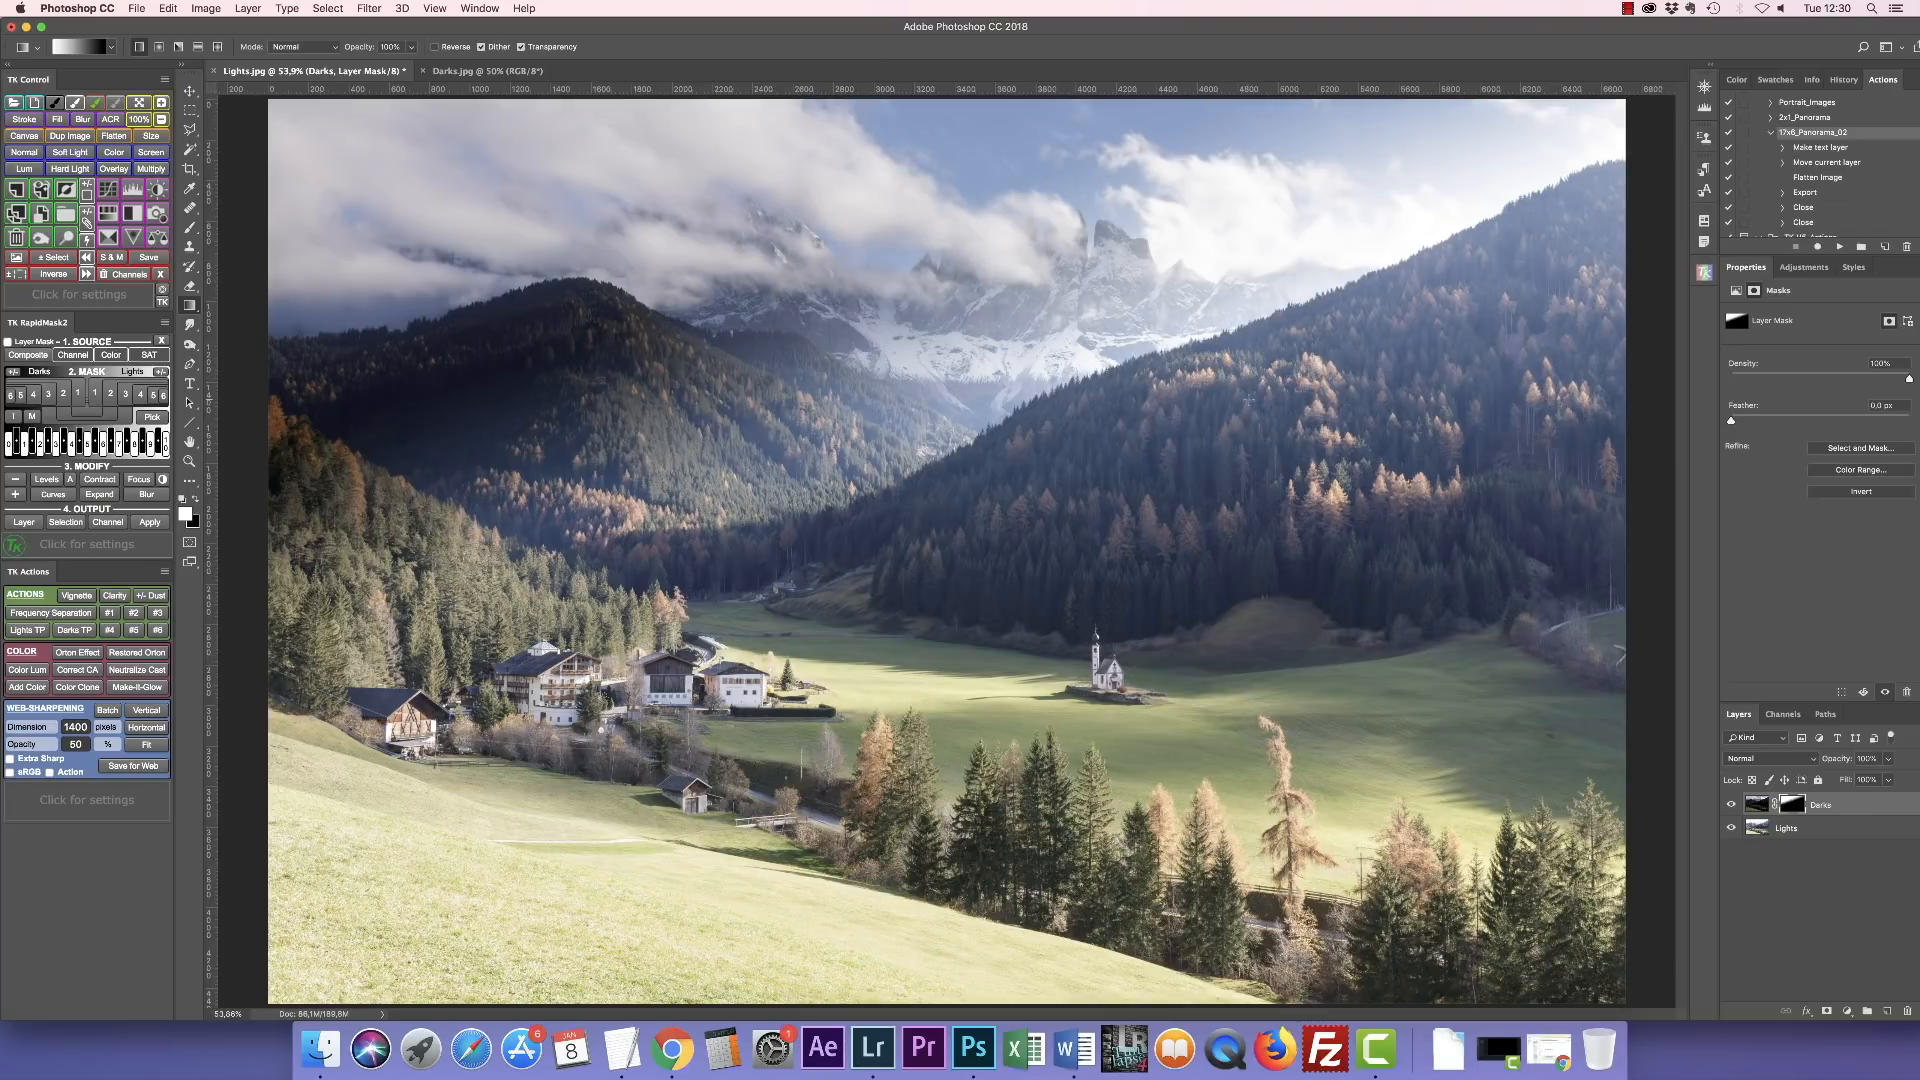
{"action": "left_click_drag", "start_coordinate": [986, 219], "coordinate": [1076, 407]}
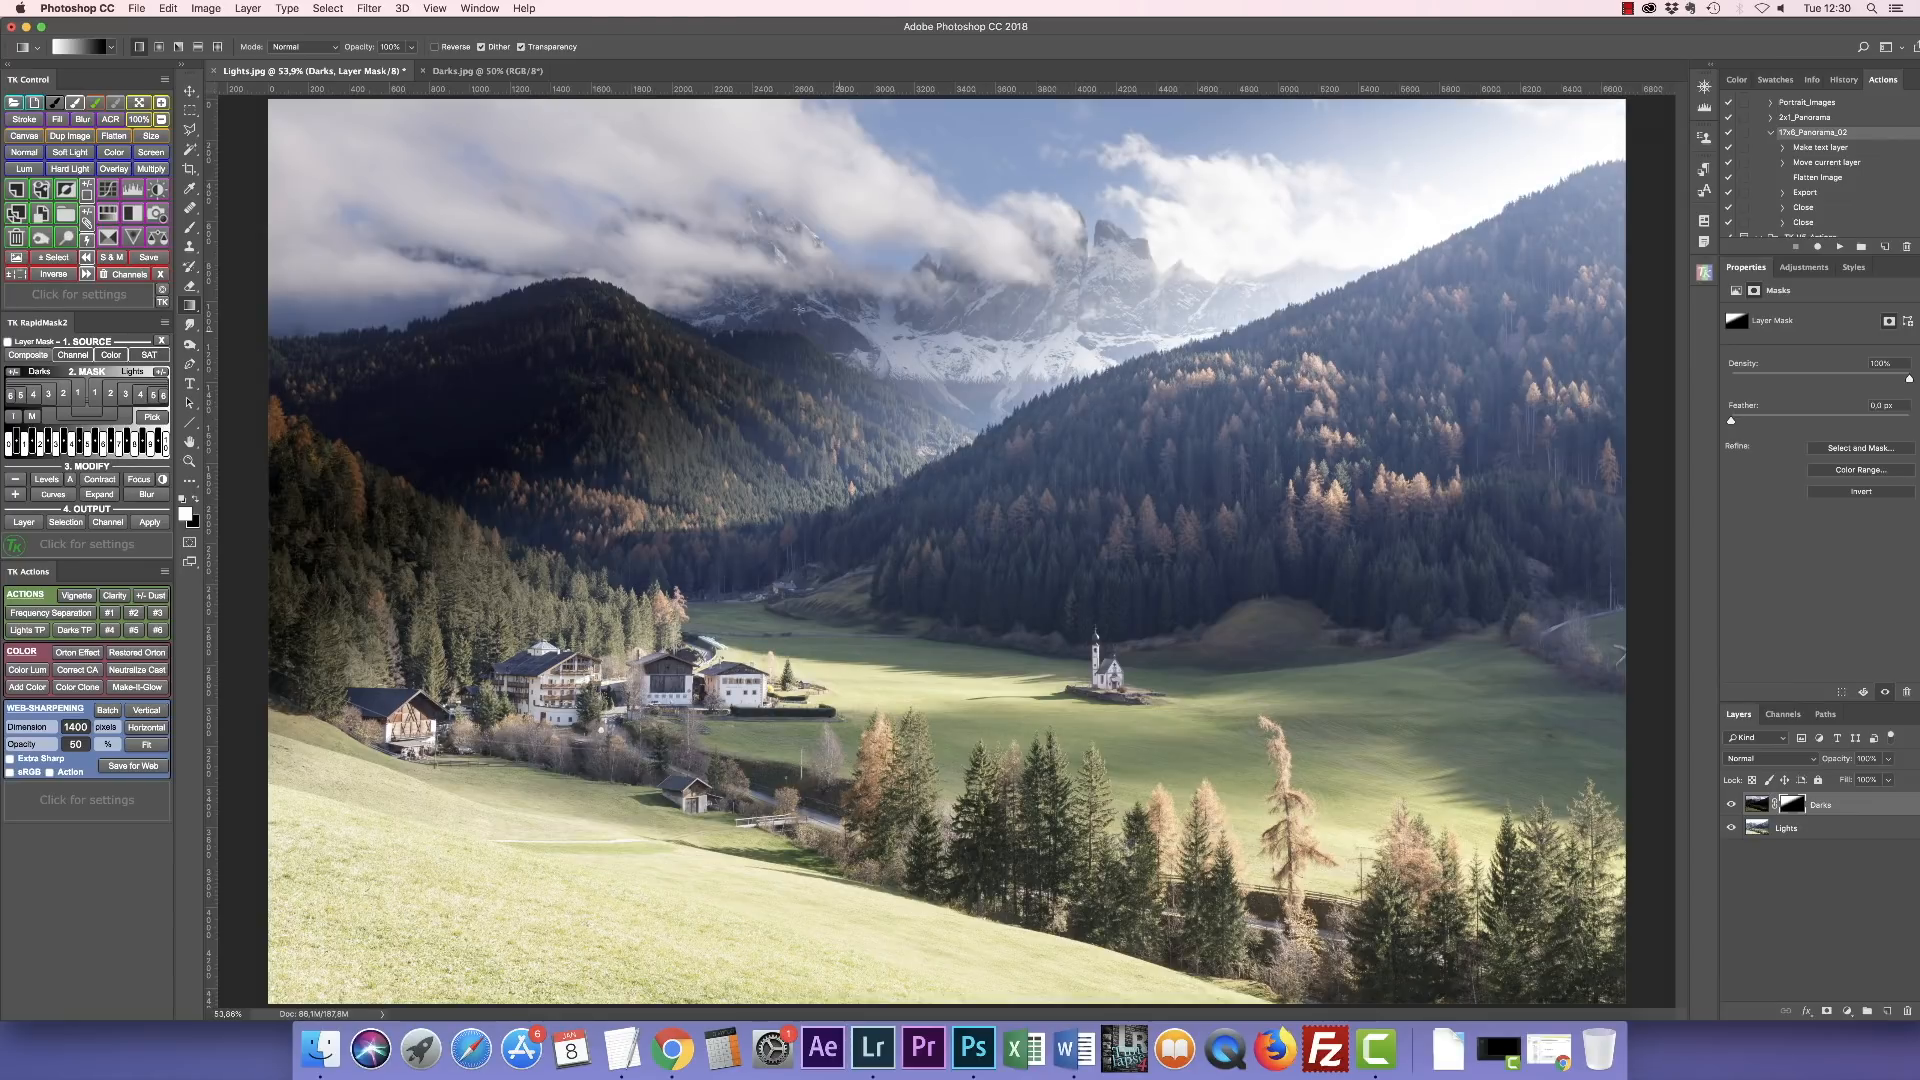
{"action": "left_click_drag", "start_coordinate": [1099, 189], "coordinate": [1181, 444]}
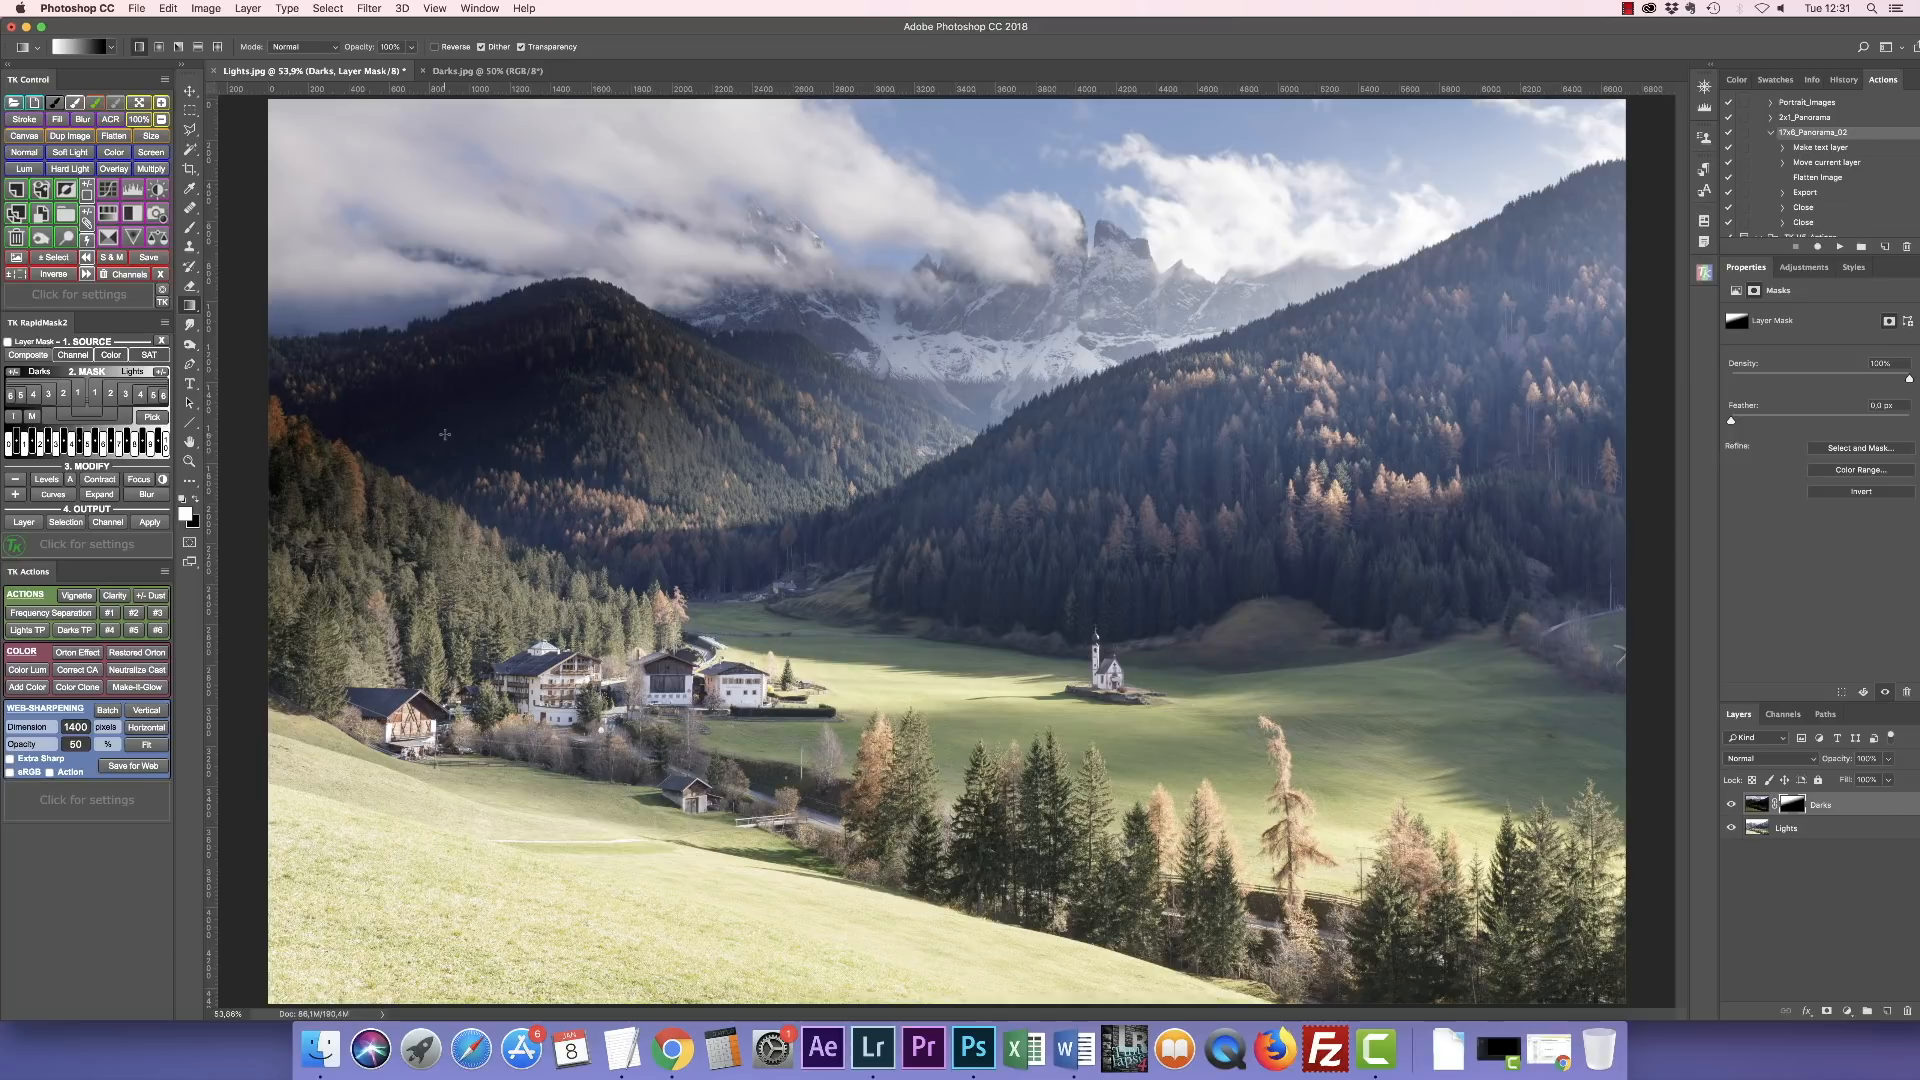
Paint black on the Darks mask along the left hill's ridge with an enlarged brush at 70% opacity and 70% flow.
{"action": "key", "text": "b"}
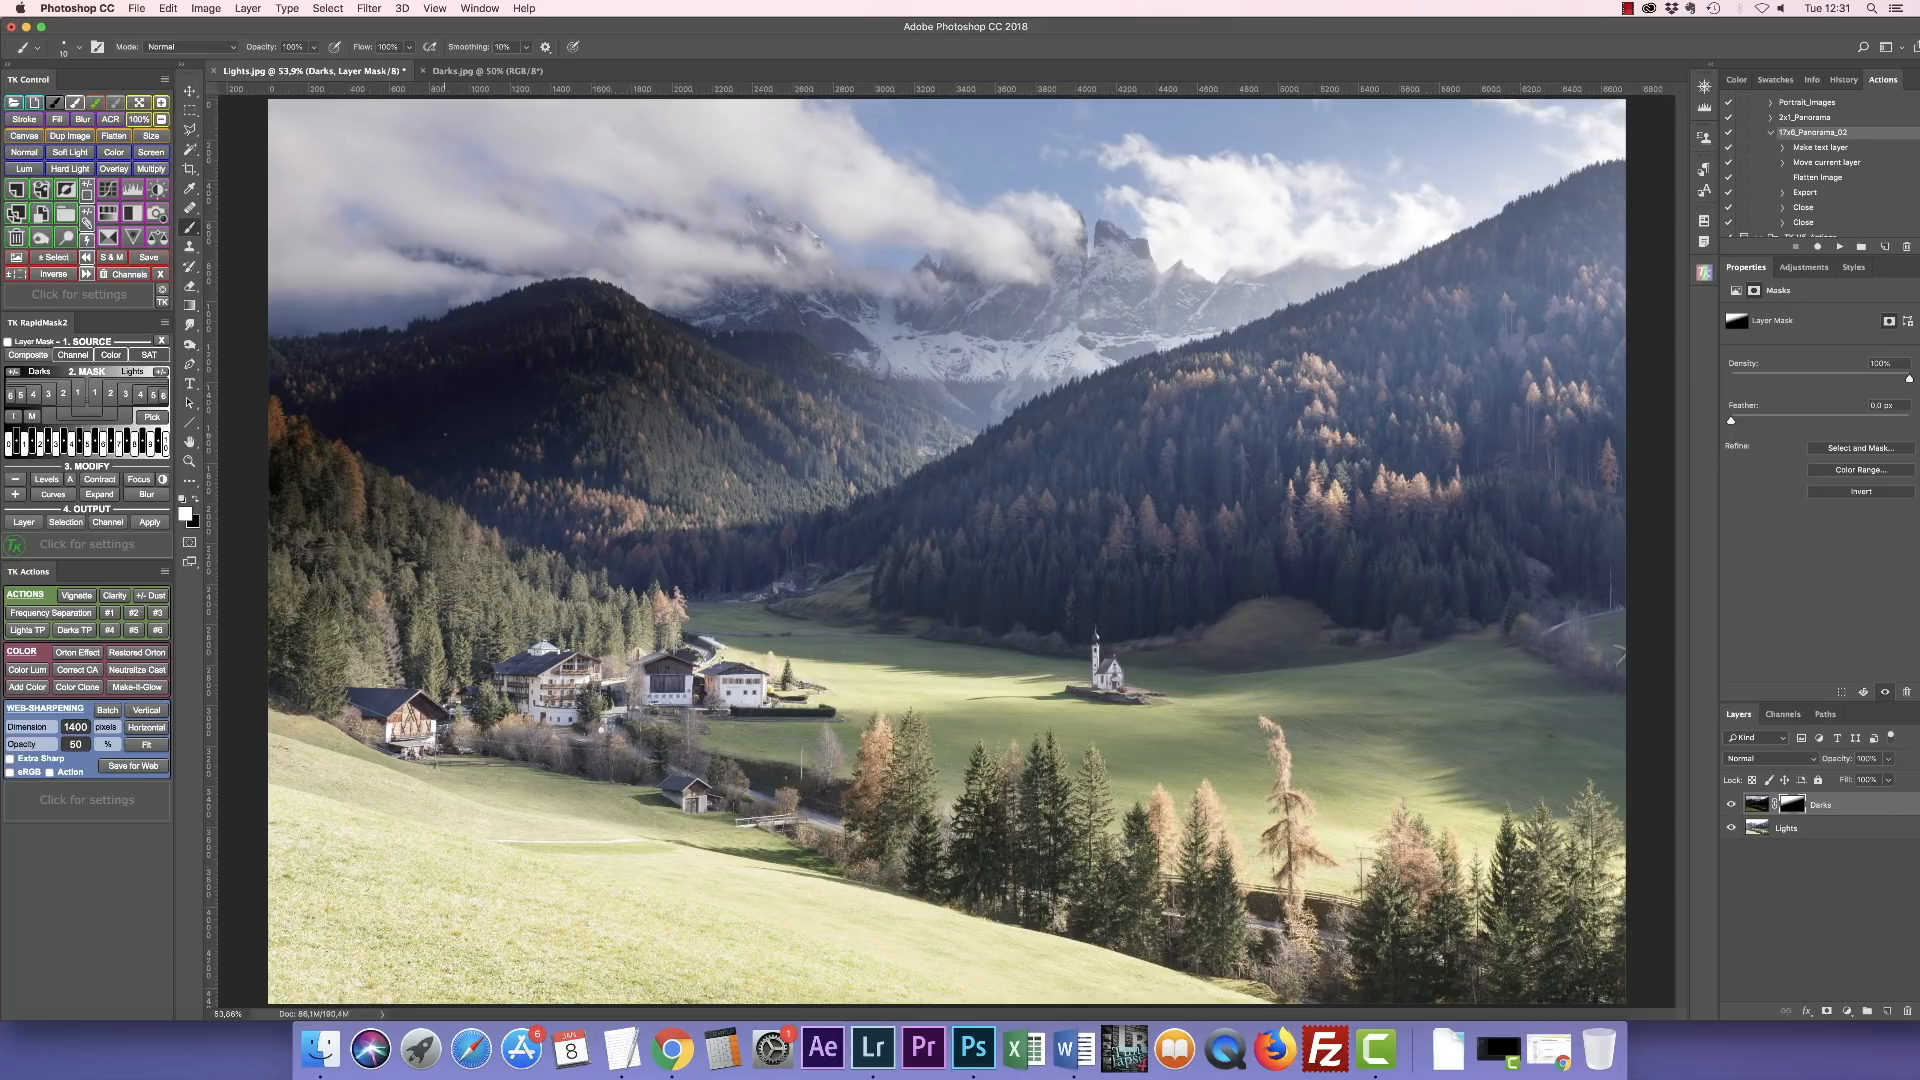
{"action": "key", "text": "bracketright"}
{"action": "key", "text": "bracketright"}
{"action": "key", "text": "bracketright"}
{"action": "key", "text": "bracketright"}
{"action": "key", "text": "bracketright"}
{"action": "key", "text": "bracketright"}
{"action": "key", "text": "bracketright"}
{"action": "key", "text": "x"}
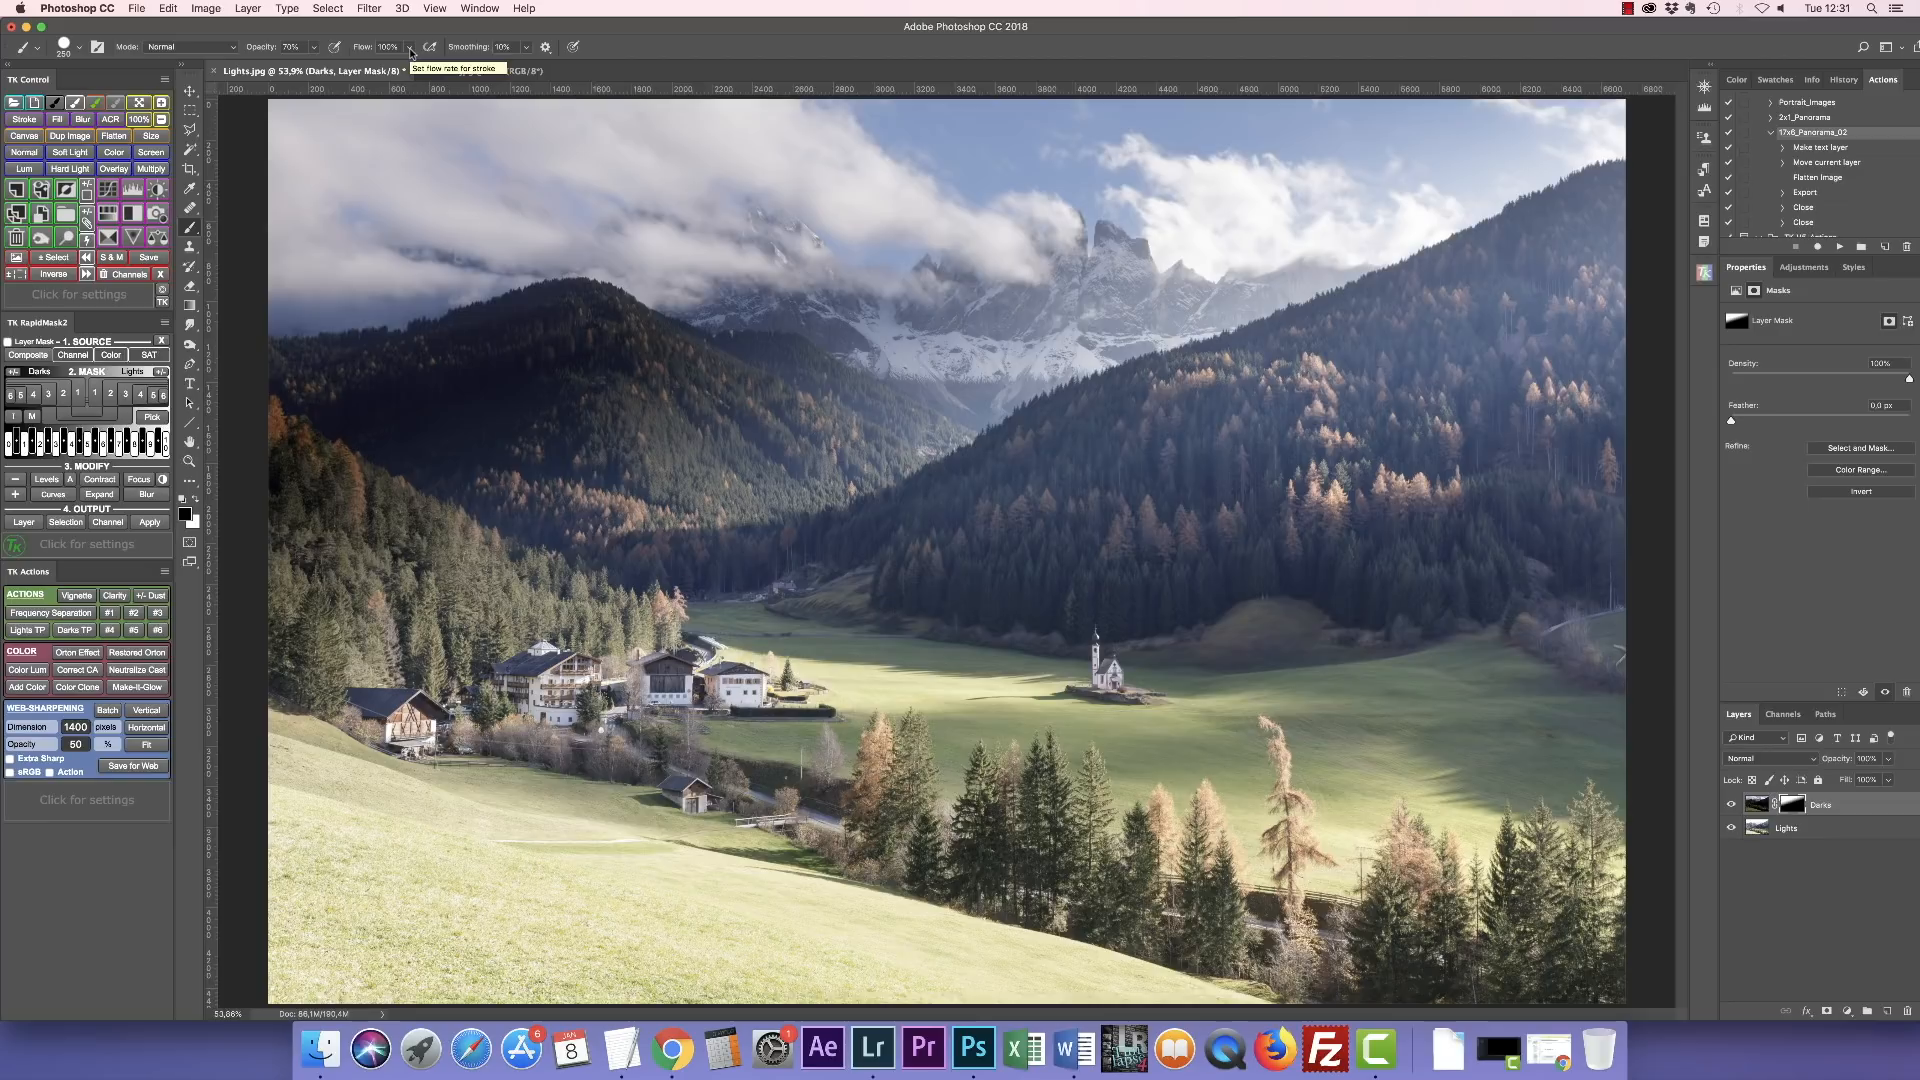
{"action": "key", "text": "shift+7"}
{"action": "mouse_move", "coordinate": [258, 366]}
{"action": "left_mouse_down"}
{"action": "mouse_move", "coordinate": [461, 335]}
{"action": "mouse_move", "coordinate": [542, 302]}
{"action": "left_mouse_up"}
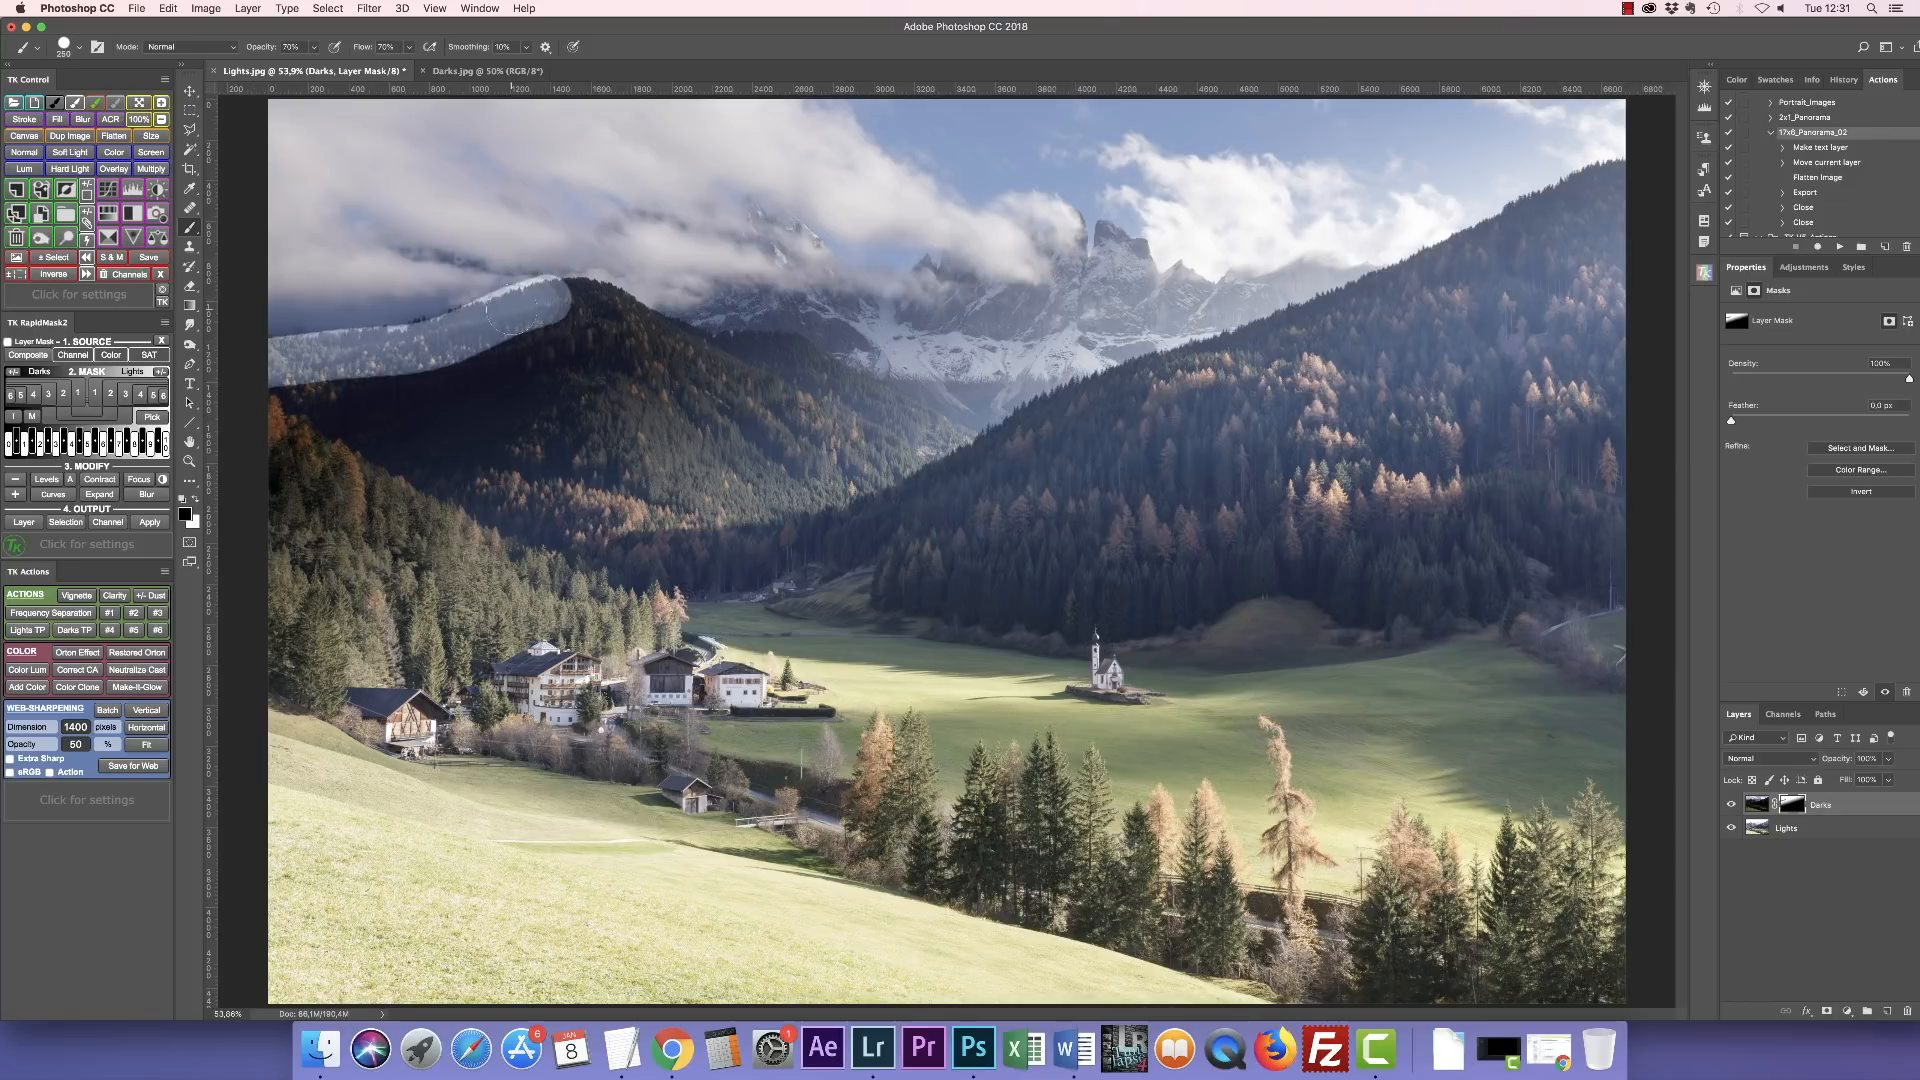
Soften the brush tip and paint a second black mask stroke over the left hill's summit for comparison.
{"action": "right_click", "coordinate": [542, 302]}
{"action": "mouse_move", "coordinate": [583, 377]}
{"action": "left_mouse_down"}
{"action": "mouse_move", "coordinate": [577, 298]}
{"action": "mouse_move", "coordinate": [544, 308]}
{"action": "mouse_move", "coordinate": [594, 294]}
{"action": "mouse_move", "coordinate": [658, 335]}
{"action": "mouse_move", "coordinate": [603, 326]}
{"action": "mouse_move", "coordinate": [681, 348]}
{"action": "mouse_move", "coordinate": [645, 369]}
{"action": "mouse_move", "coordinate": [686, 322]}
{"action": "left_mouse_up"}
{"action": "left_click", "coordinate": [665, 29]}
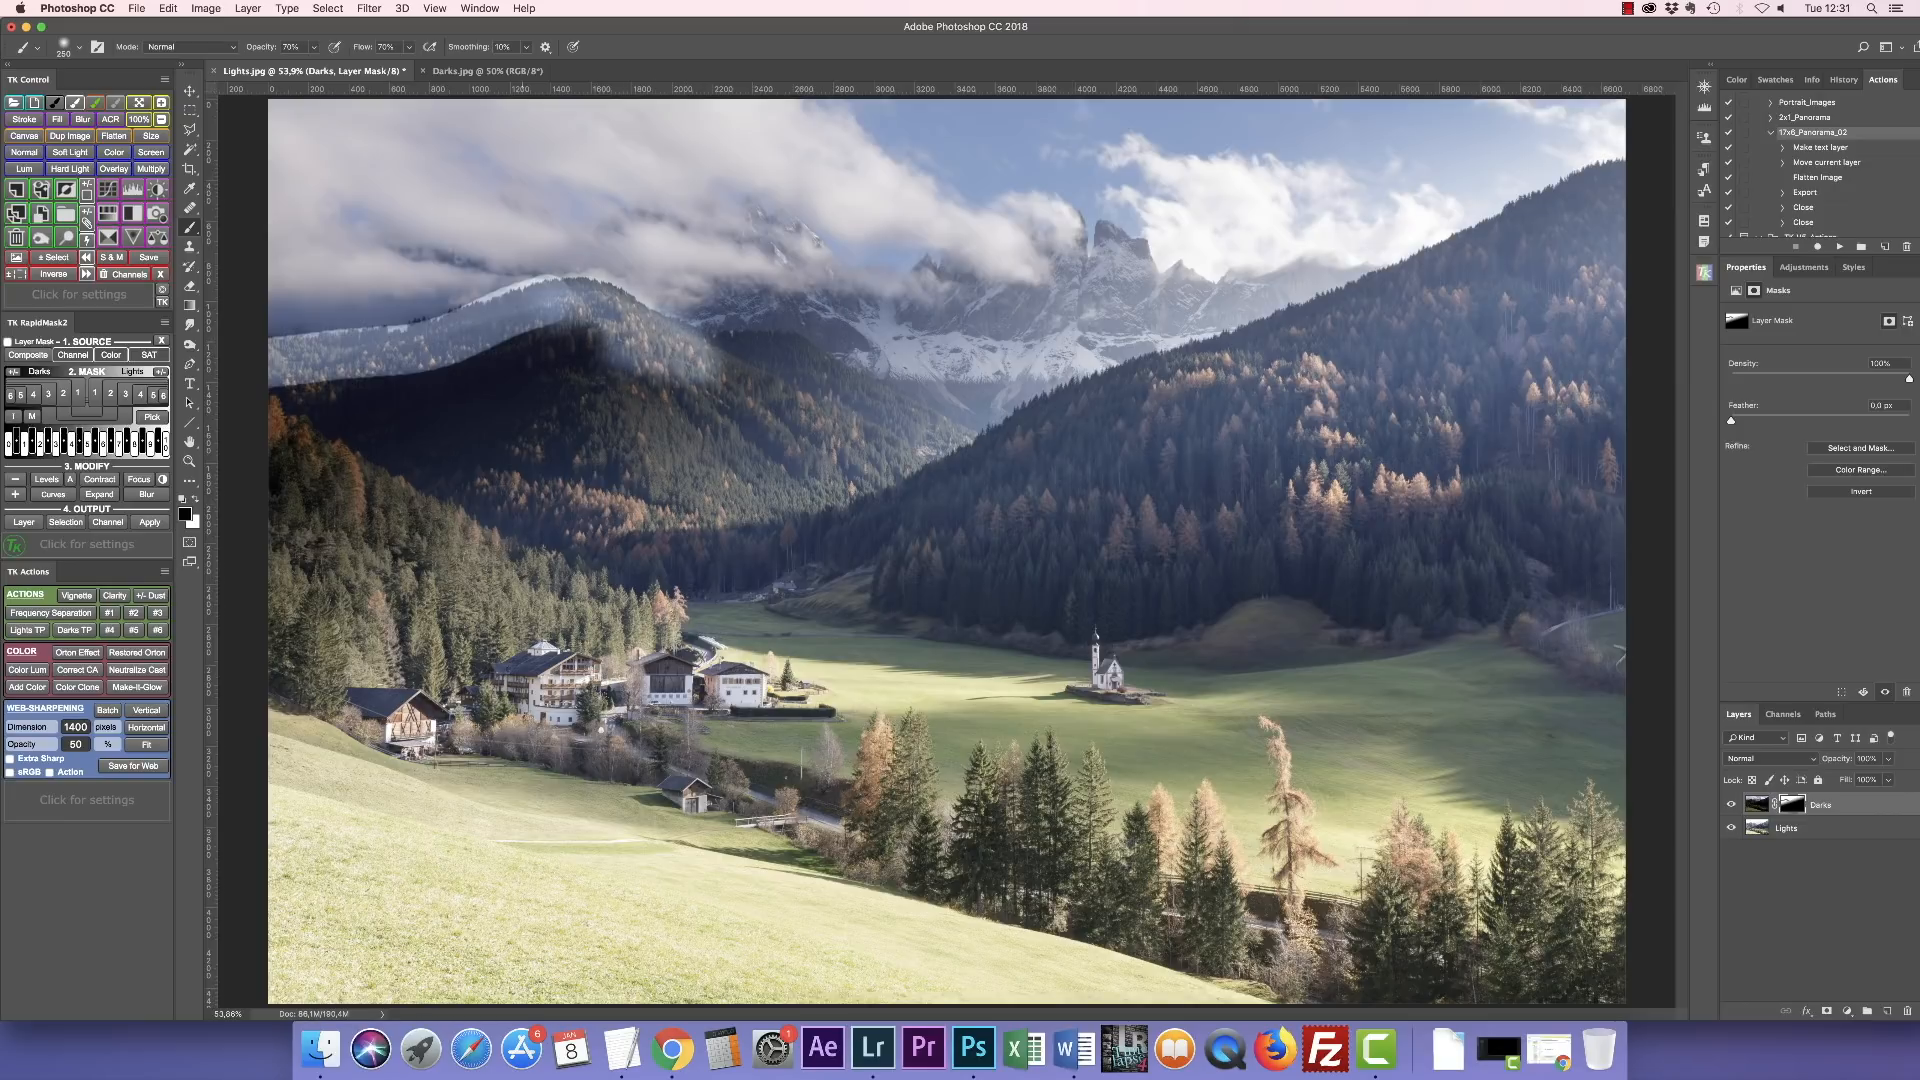
Undo the brush strokes on the Darks mask by deleting their Brush Tool states from the history.
{"action": "key", "text": "super+z"}
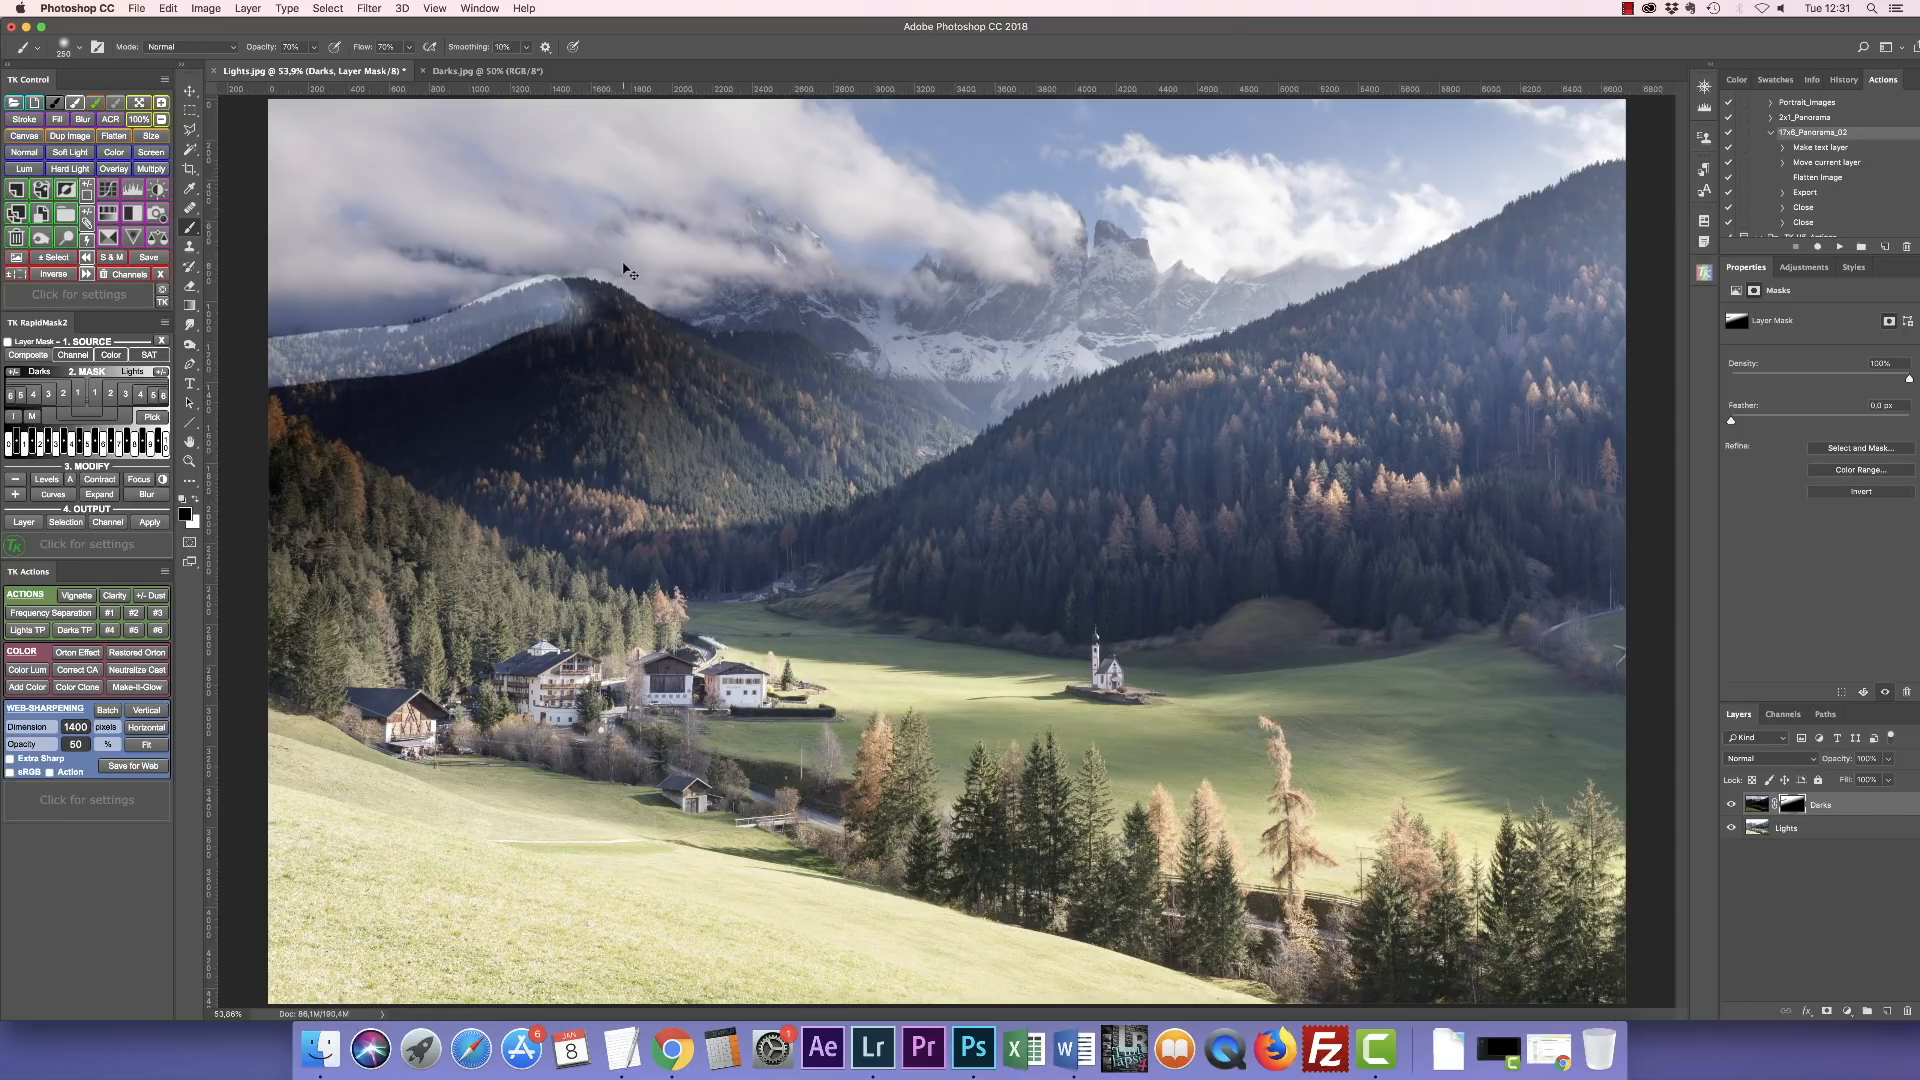
{"action": "left_click", "coordinate": [1840, 80]}
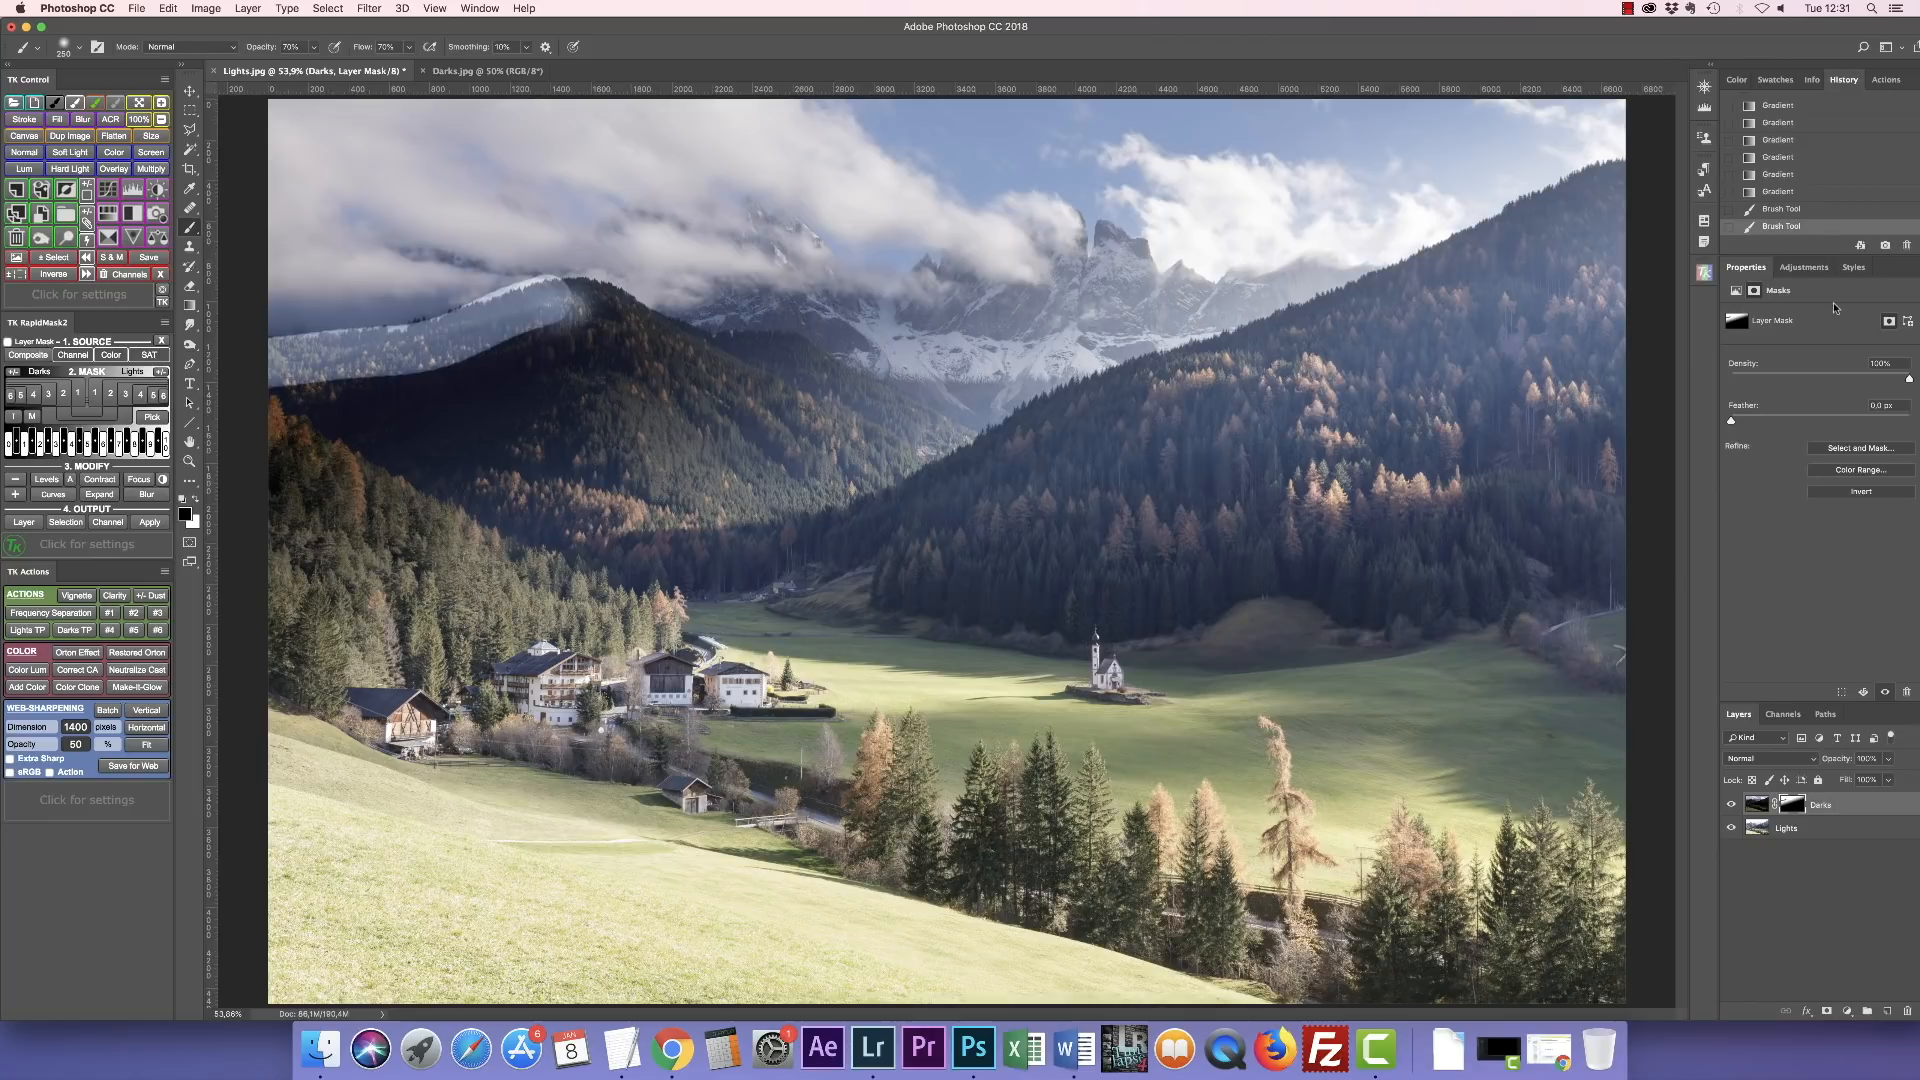
{"action": "left_click_drag", "start_coordinate": [1778, 229], "coordinate": [1906, 246]}
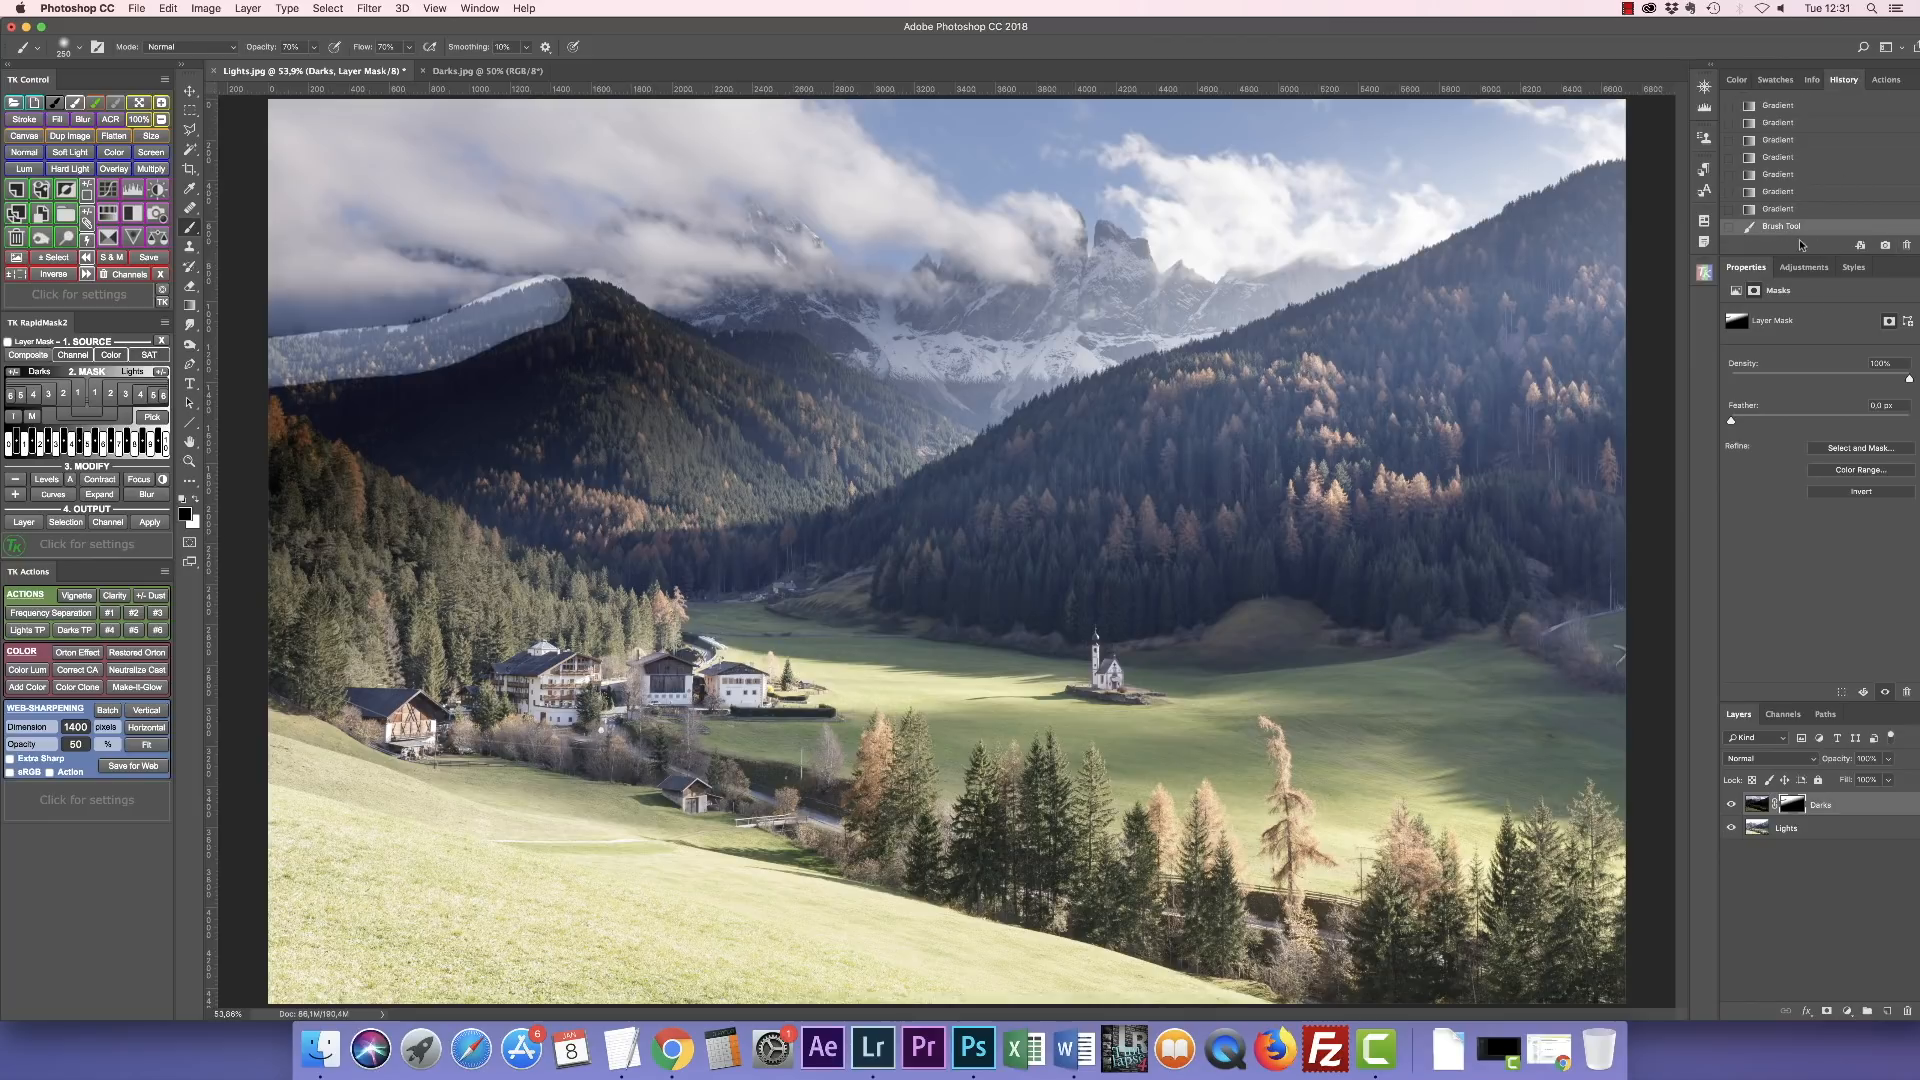
{"action": "left_click_drag", "start_coordinate": [1778, 229], "coordinate": [1906, 246]}
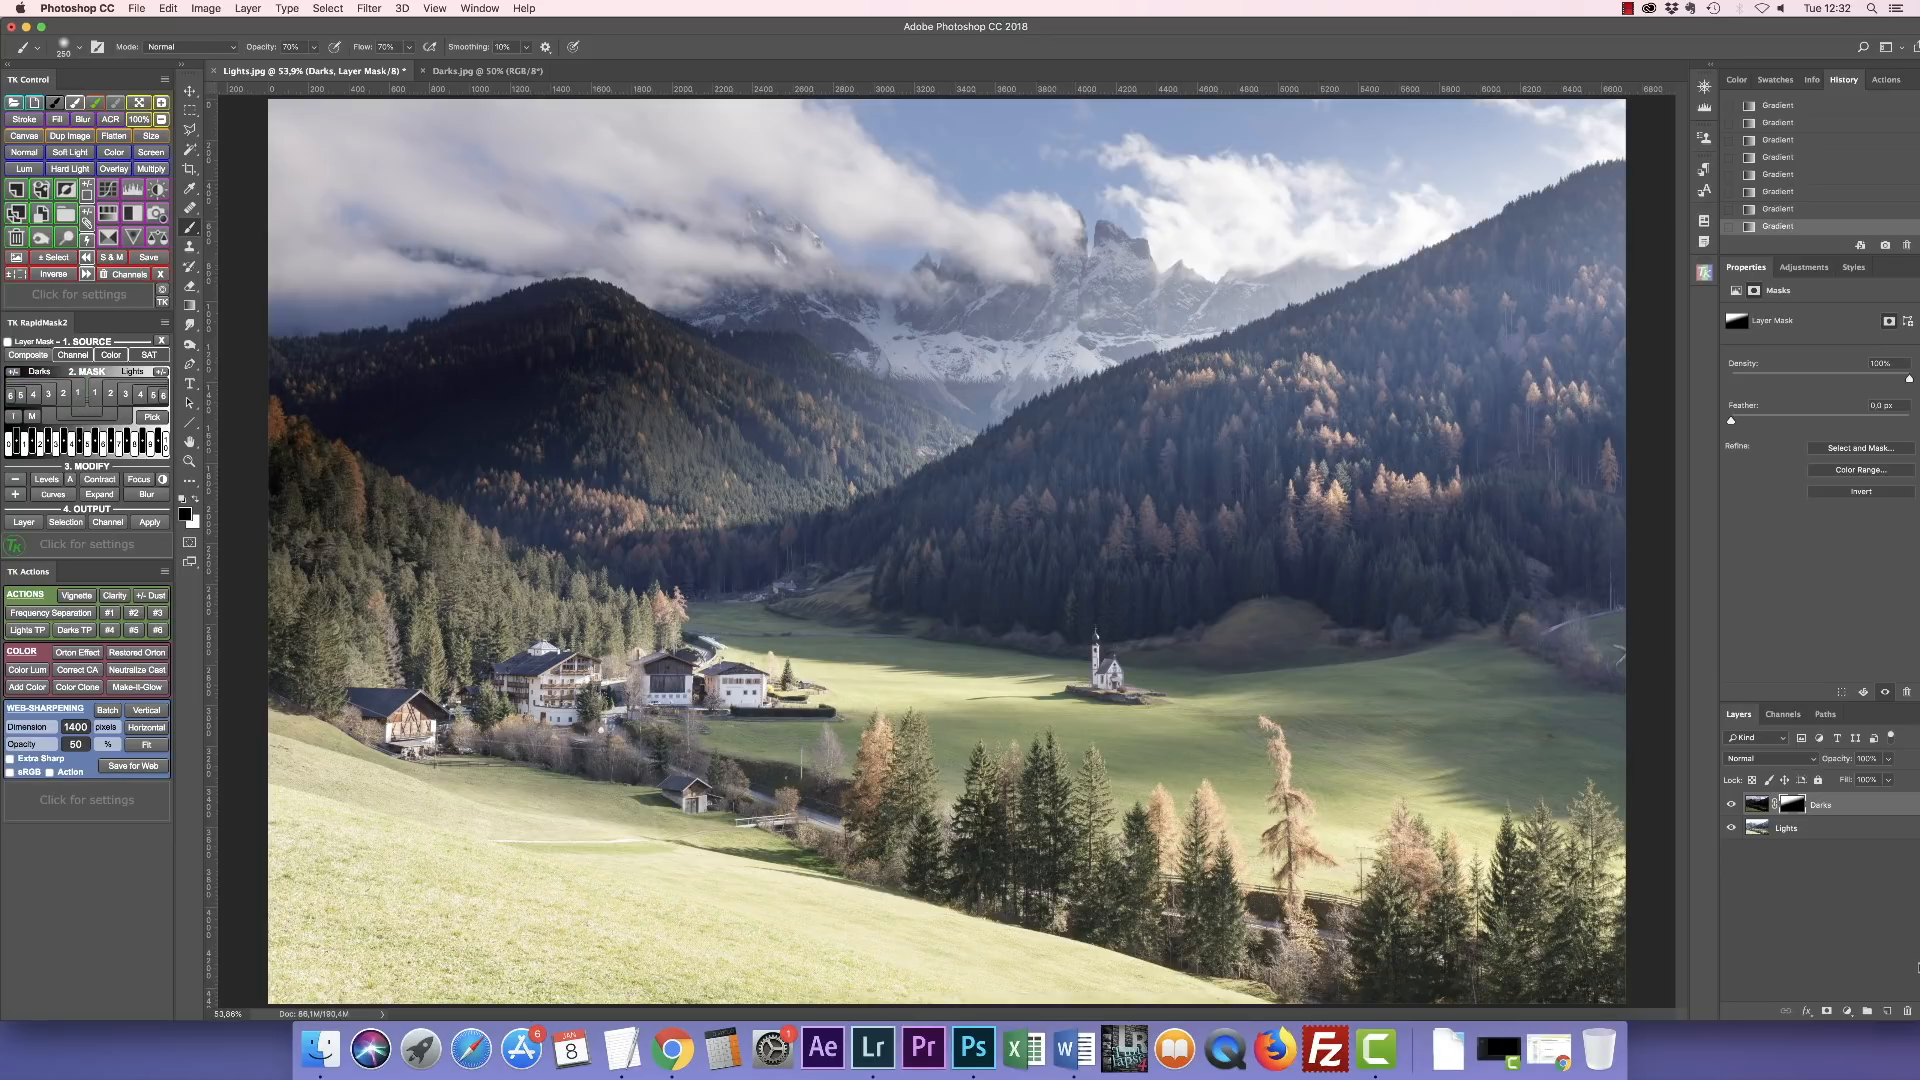
Hide the Darks layer and create a Darks-1 luminosity mask from the Lights layer with RapidMask2.
{"action": "left_click", "coordinate": [1758, 805]}
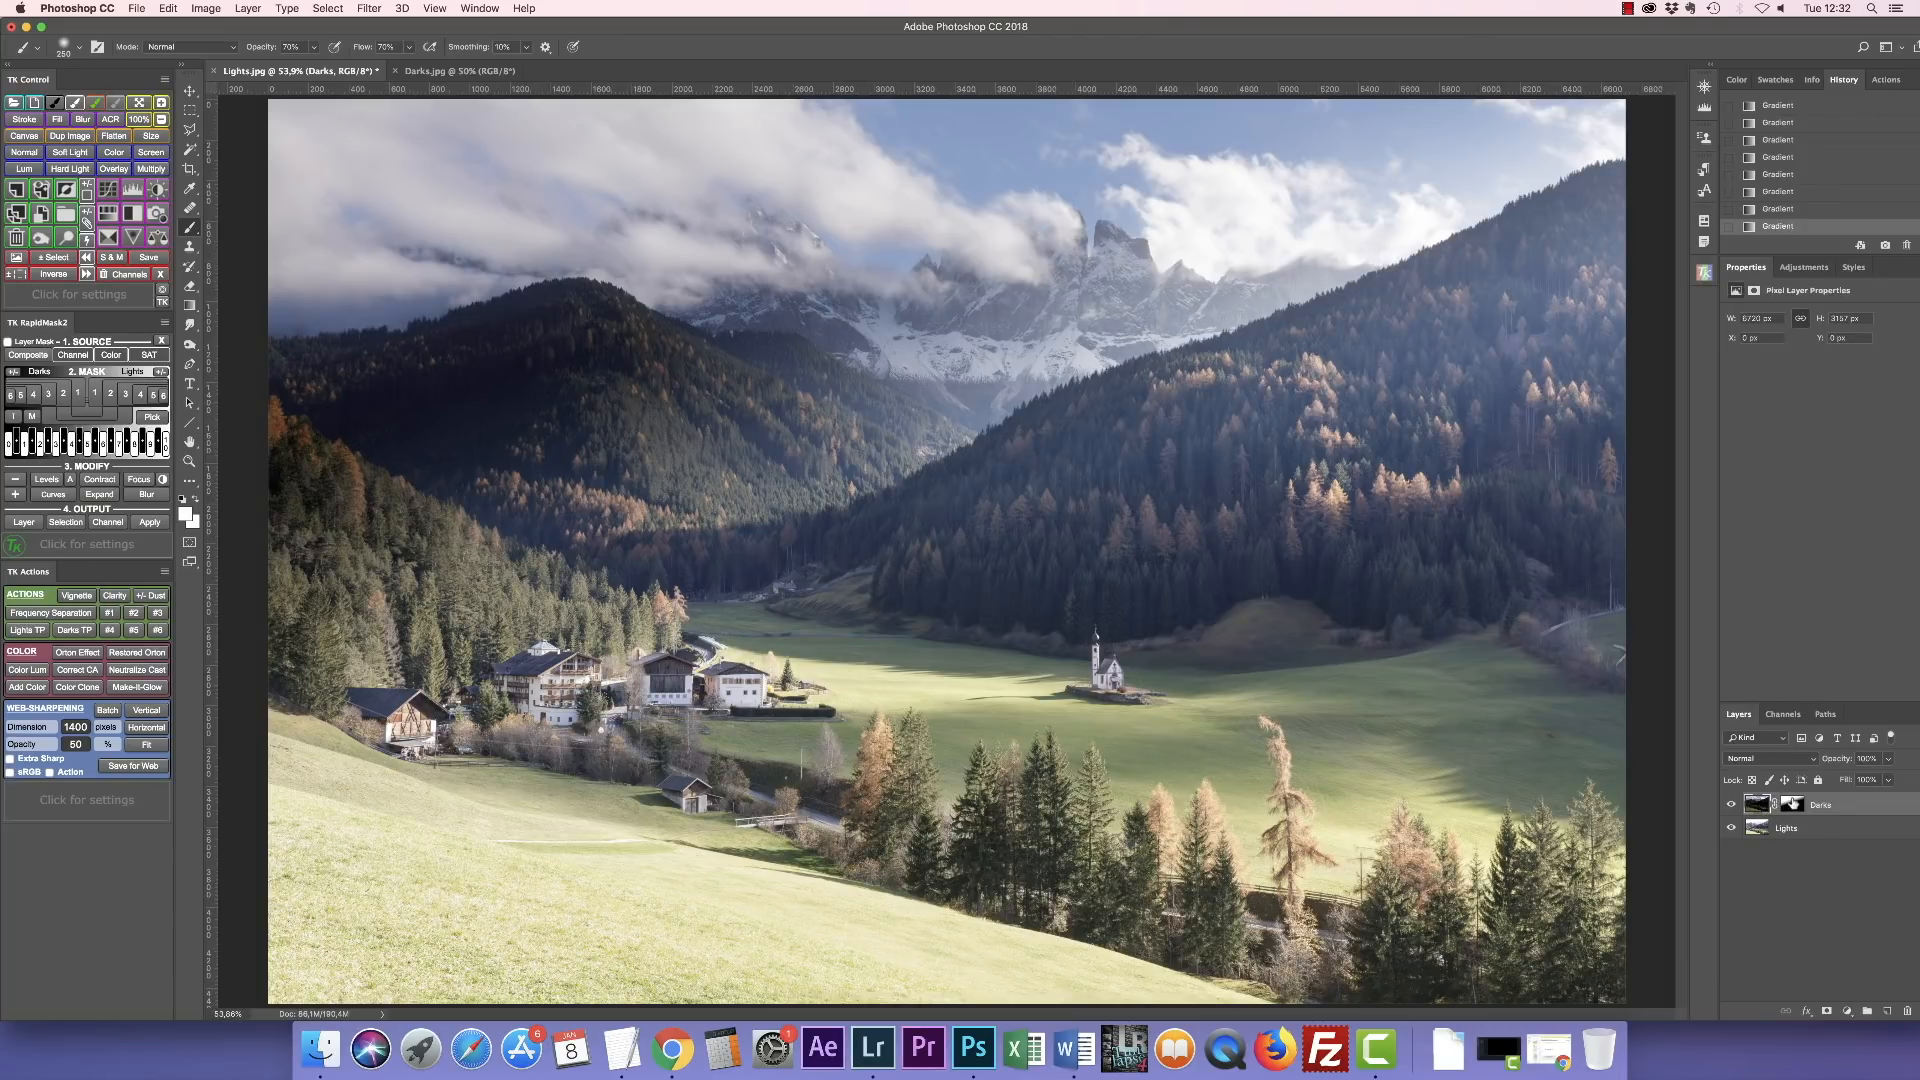
{"action": "left_click", "coordinate": [1760, 830]}
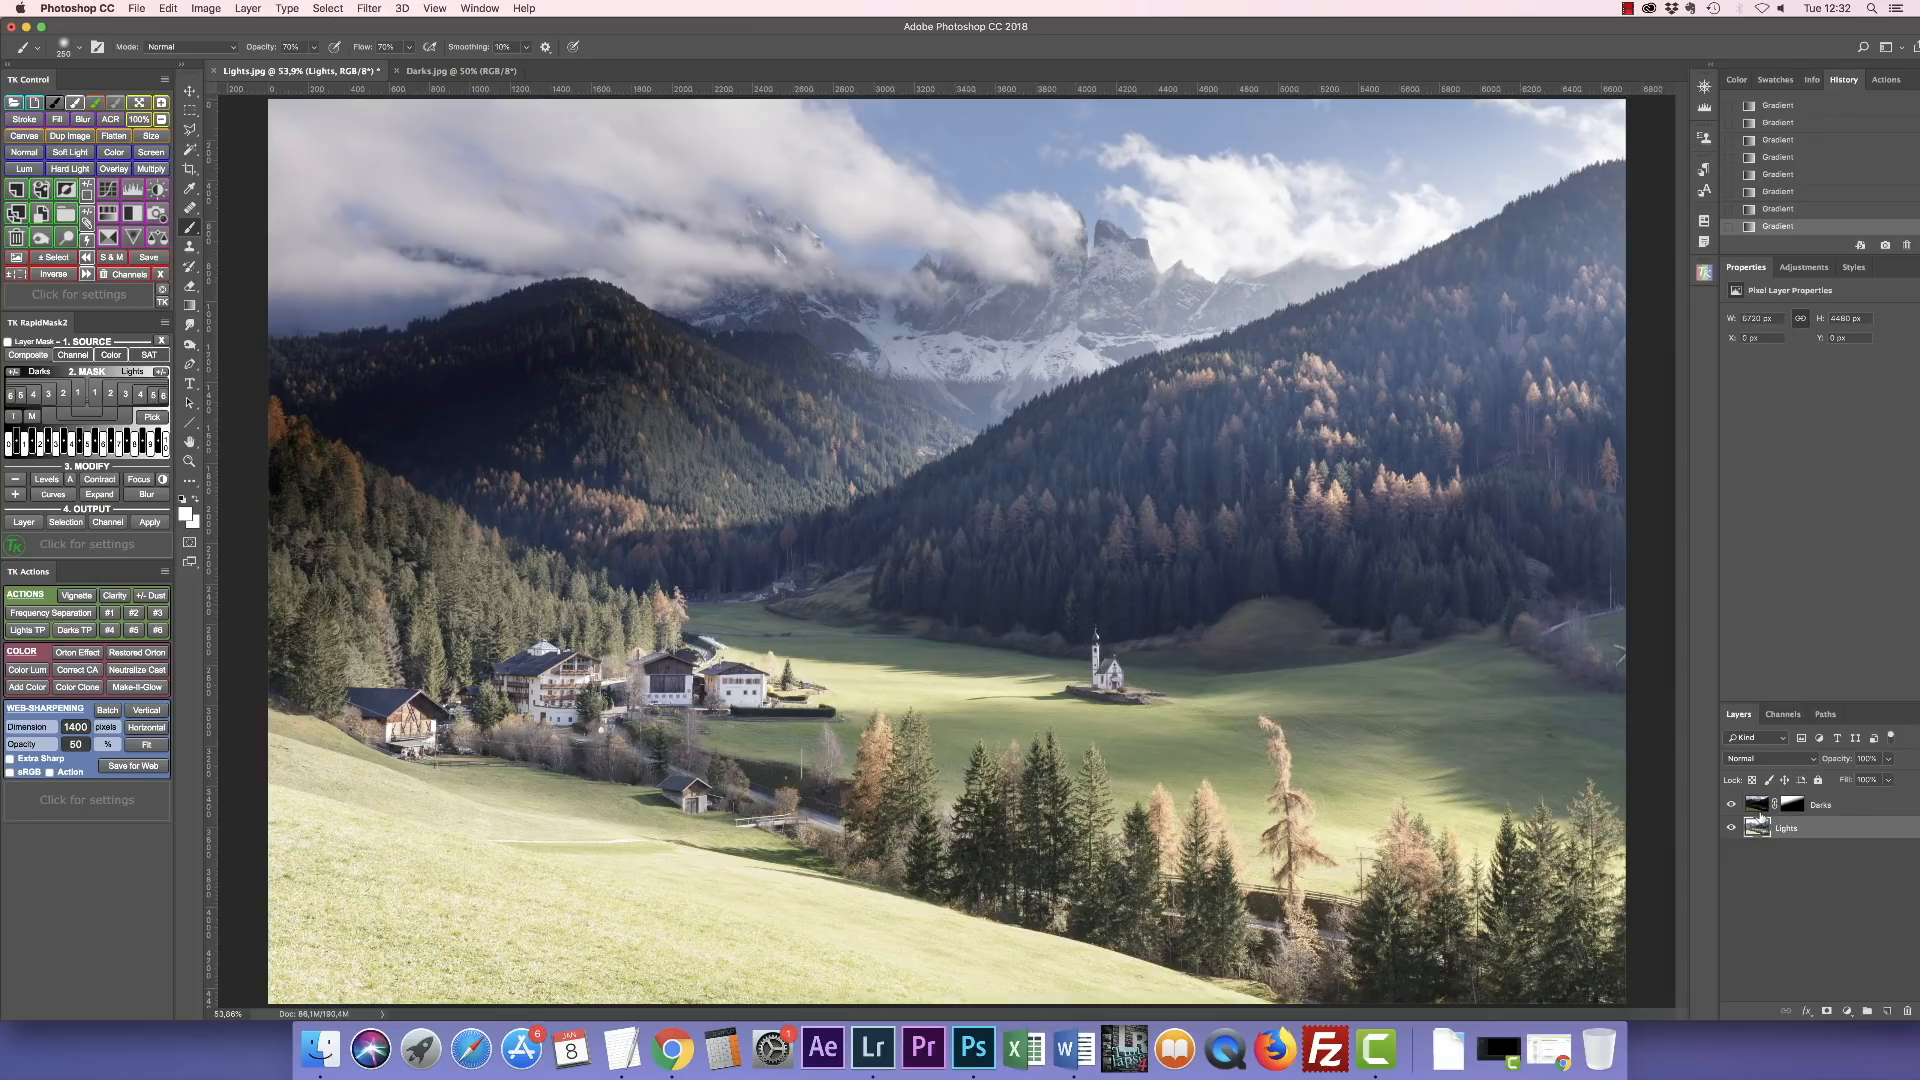
{"action": "left_click", "coordinate": [1755, 803]}
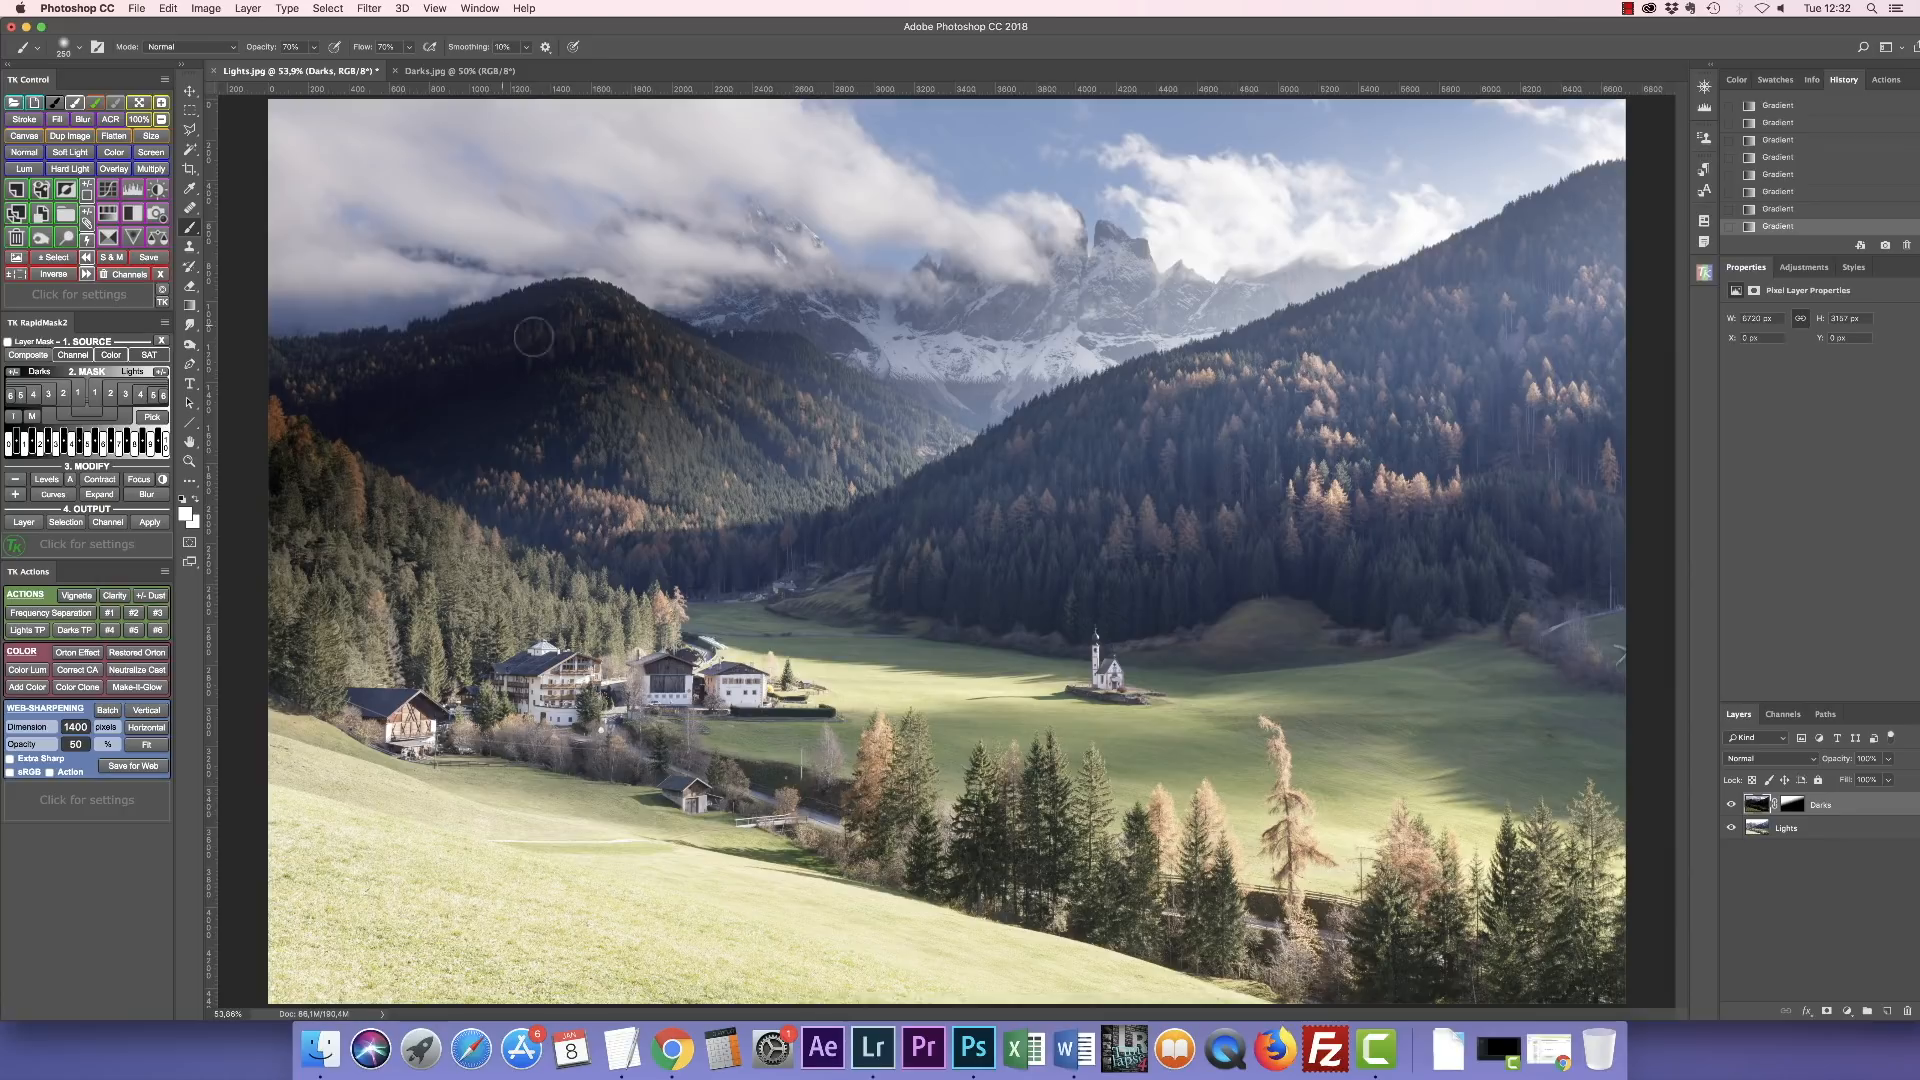
{"action": "left_click", "coordinate": [1733, 808]}
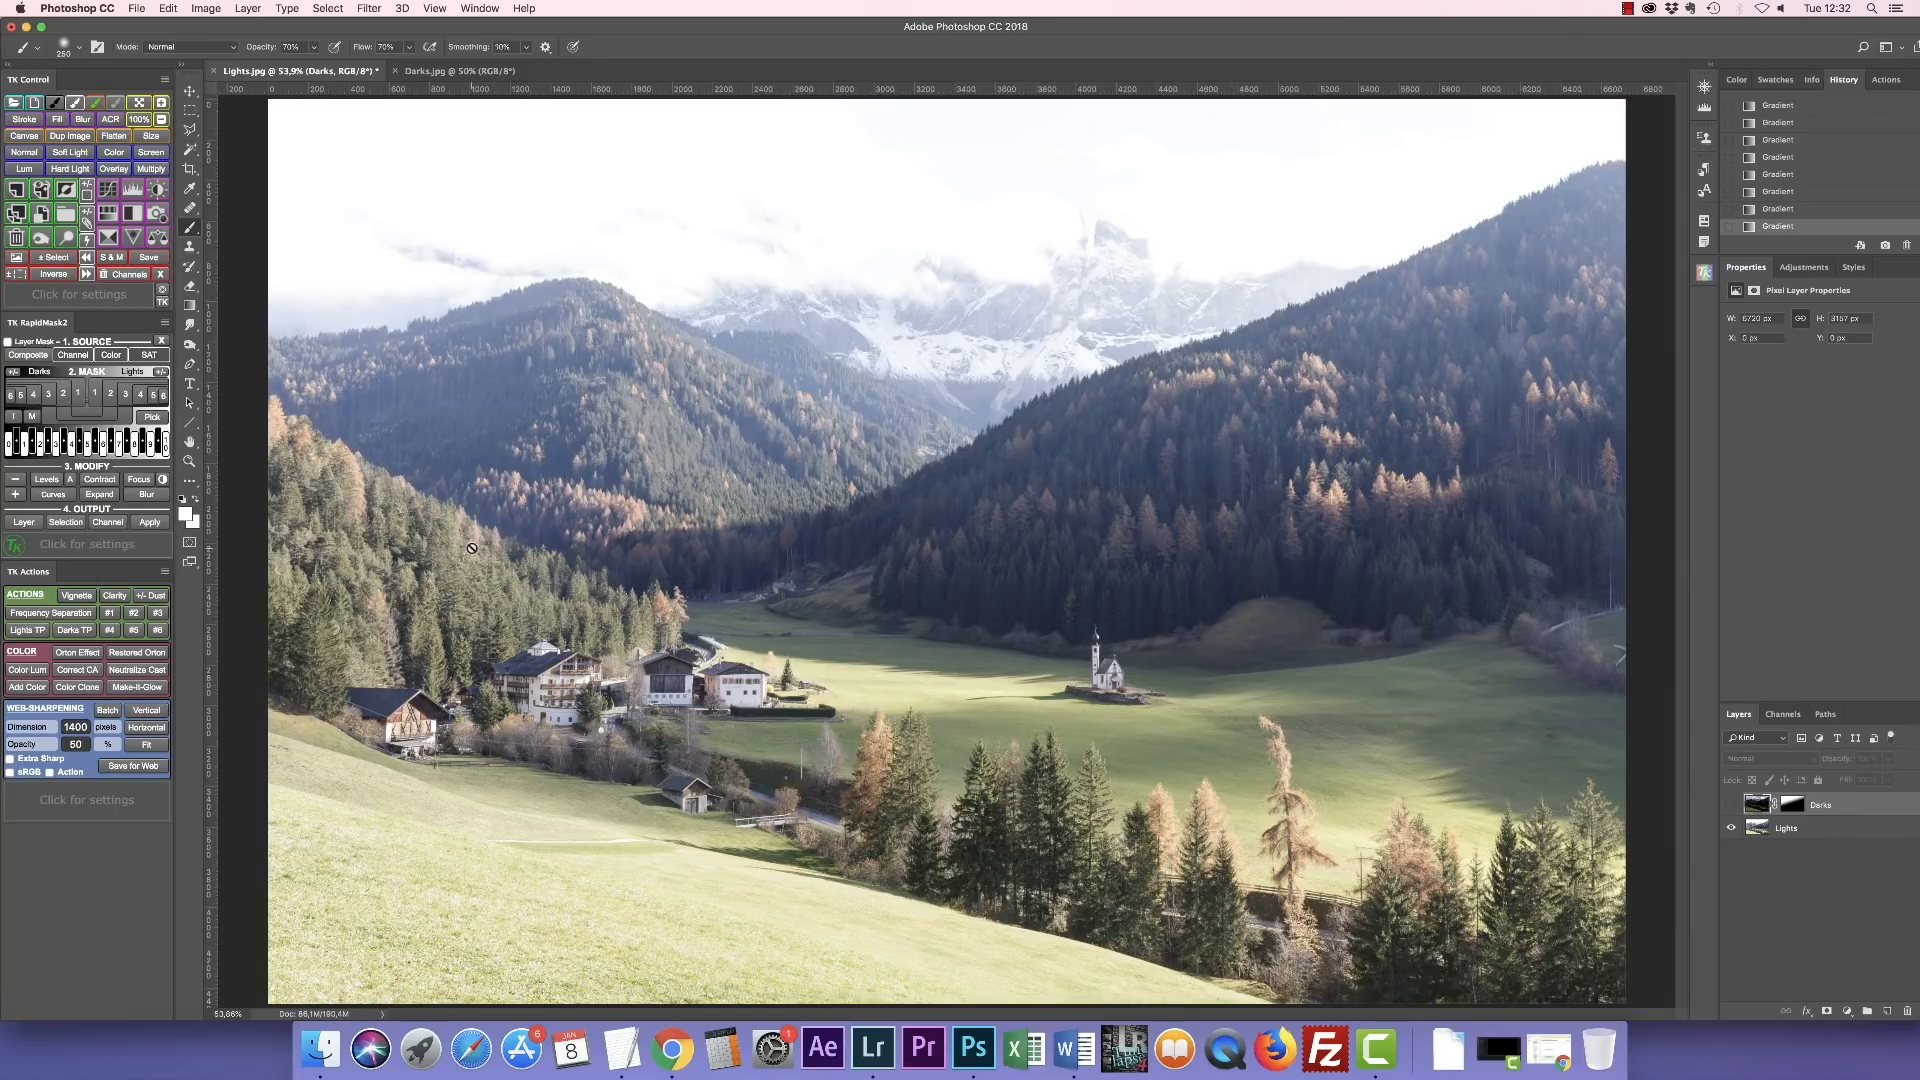
{"action": "left_click", "coordinate": [1797, 828]}
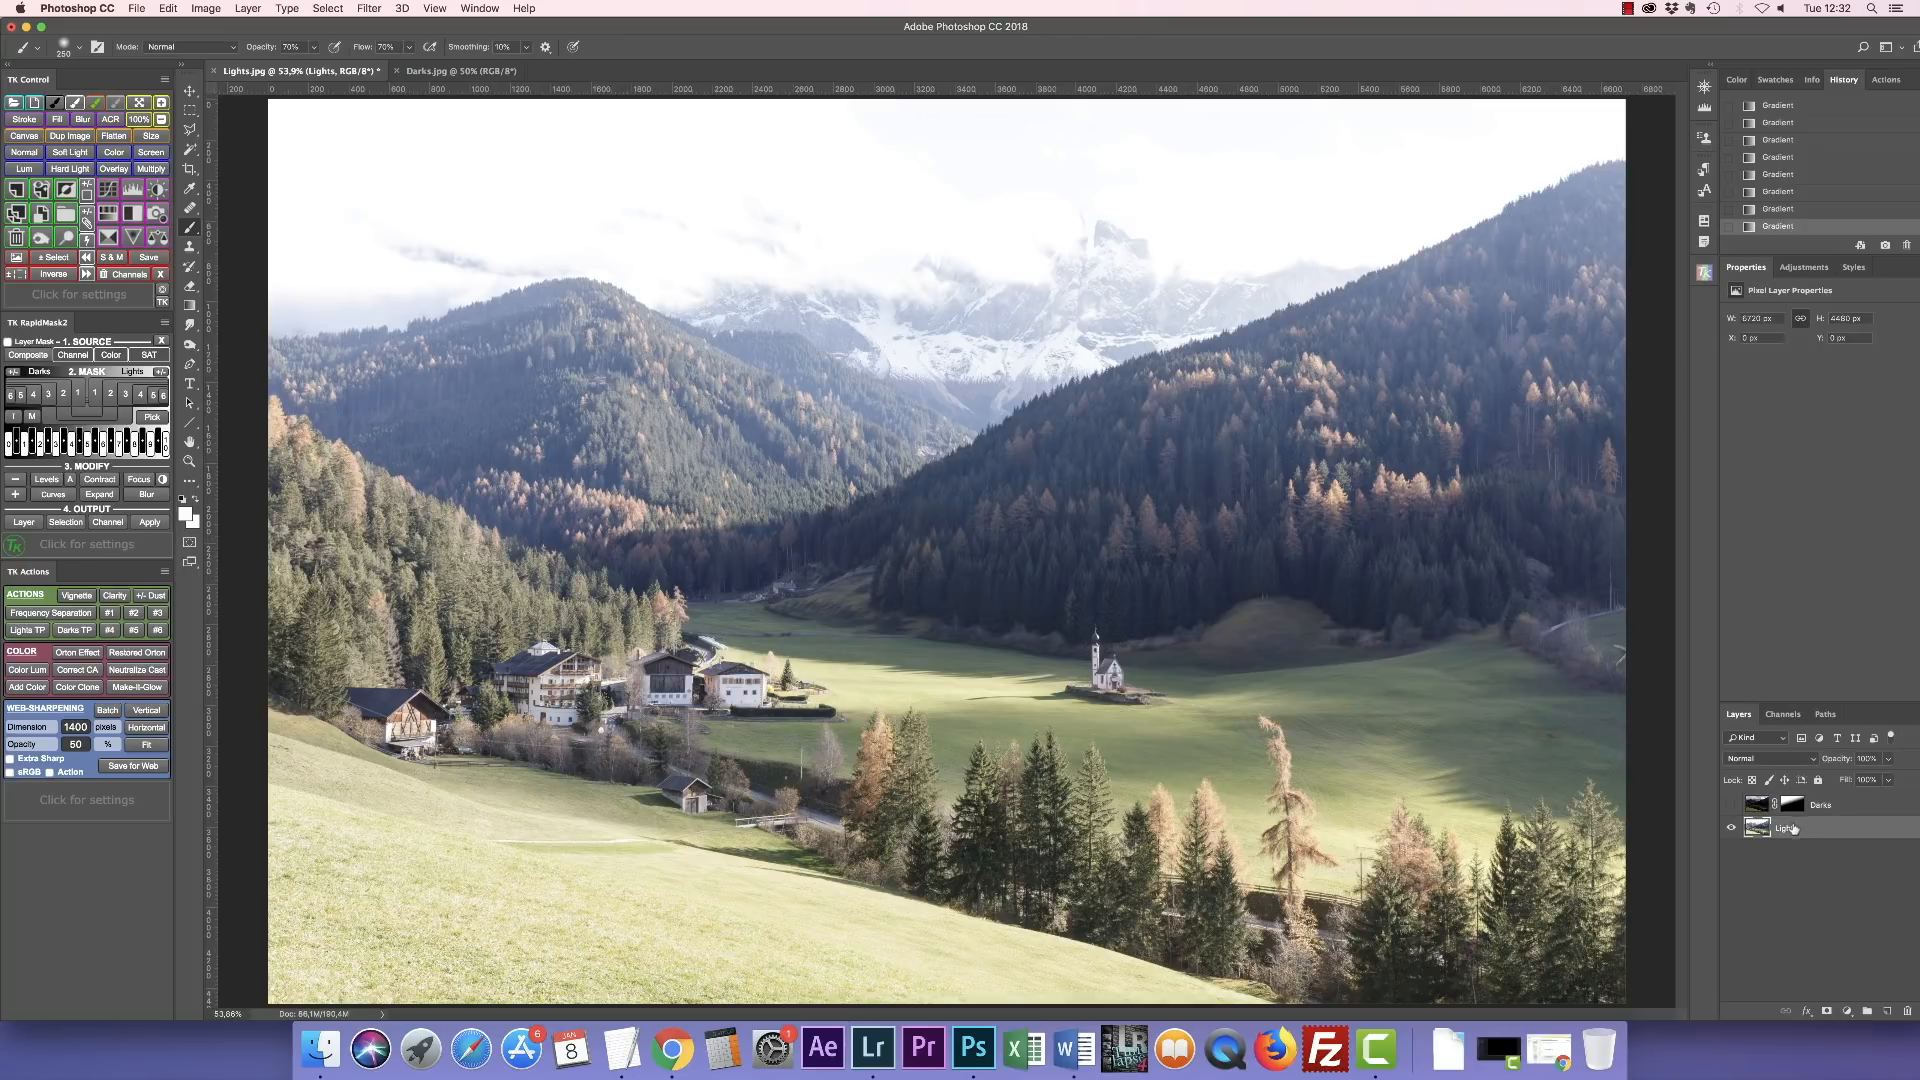
{"action": "left_click", "coordinate": [78, 394]}
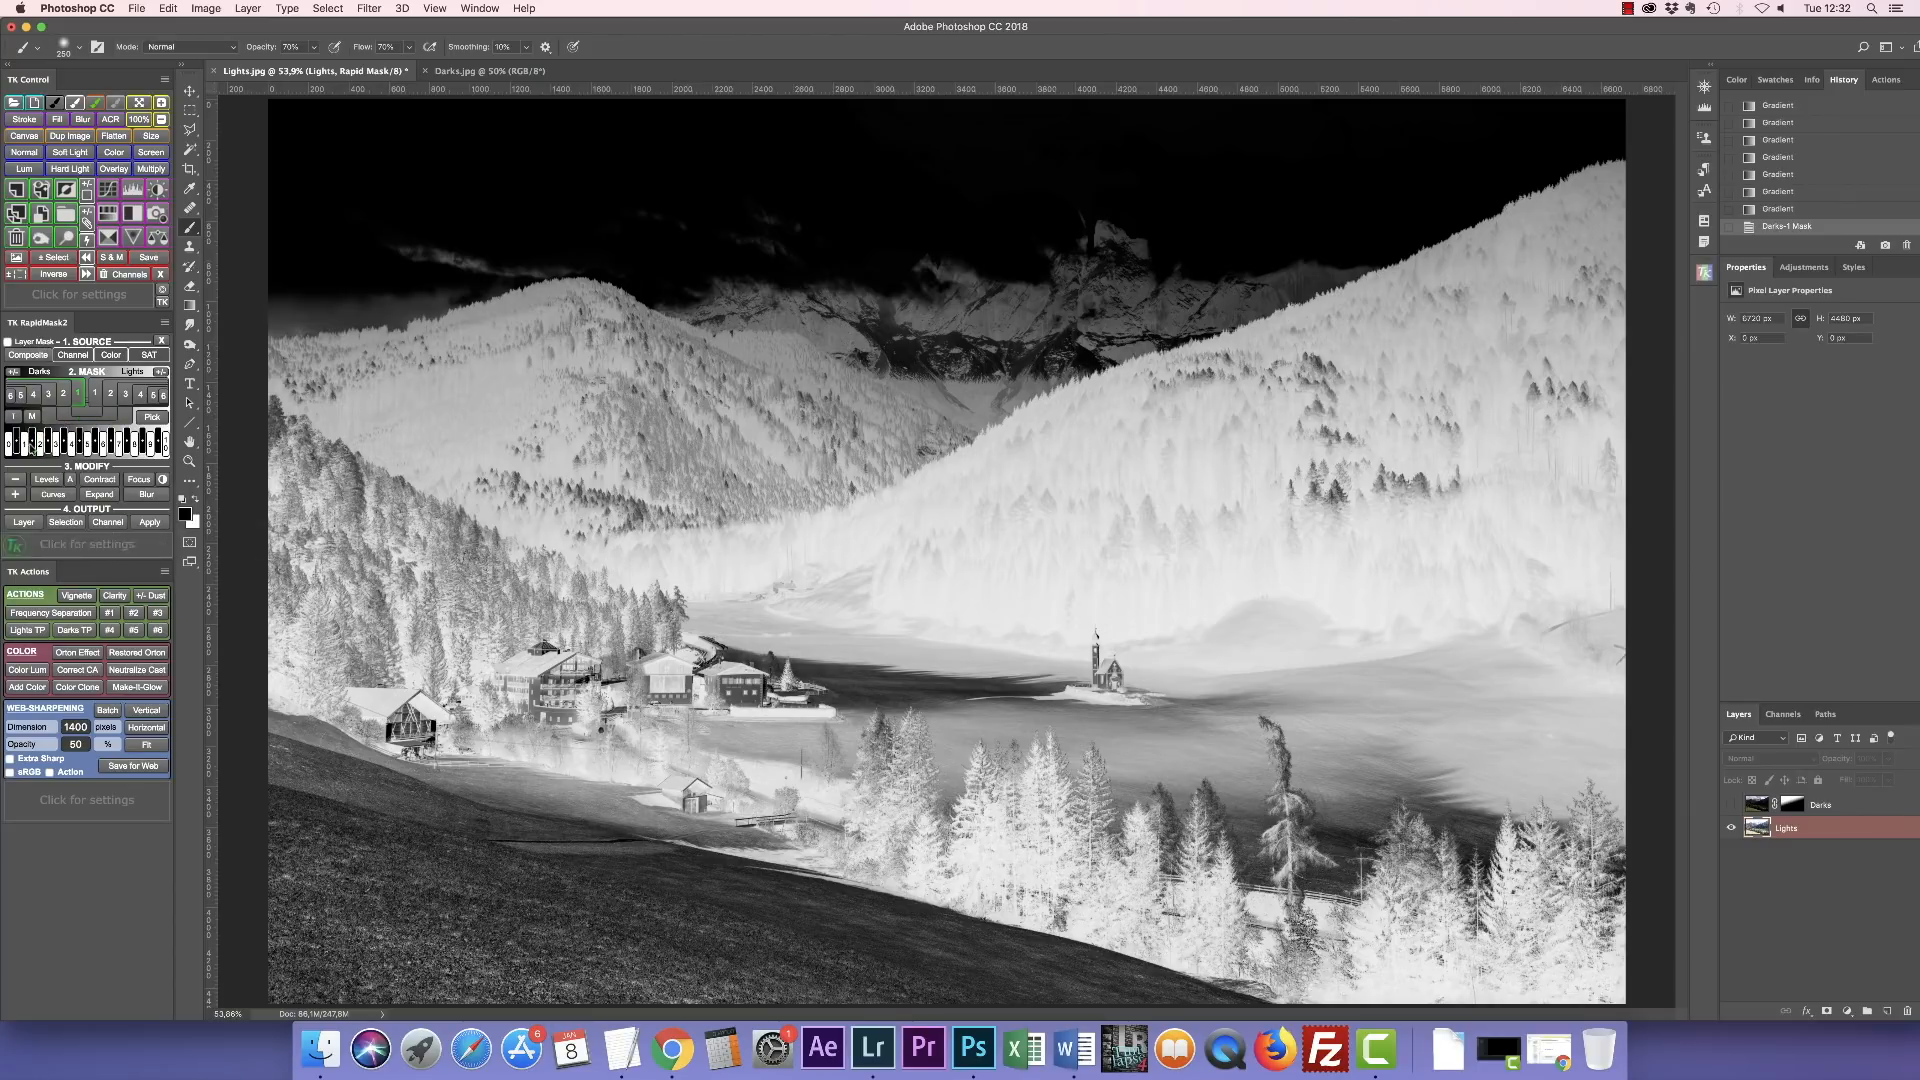
Open a Curves adjustment for the Darks-1 rapid mask and try out several added curve points, removing them again.
{"action": "left_click", "coordinate": [46, 495]}
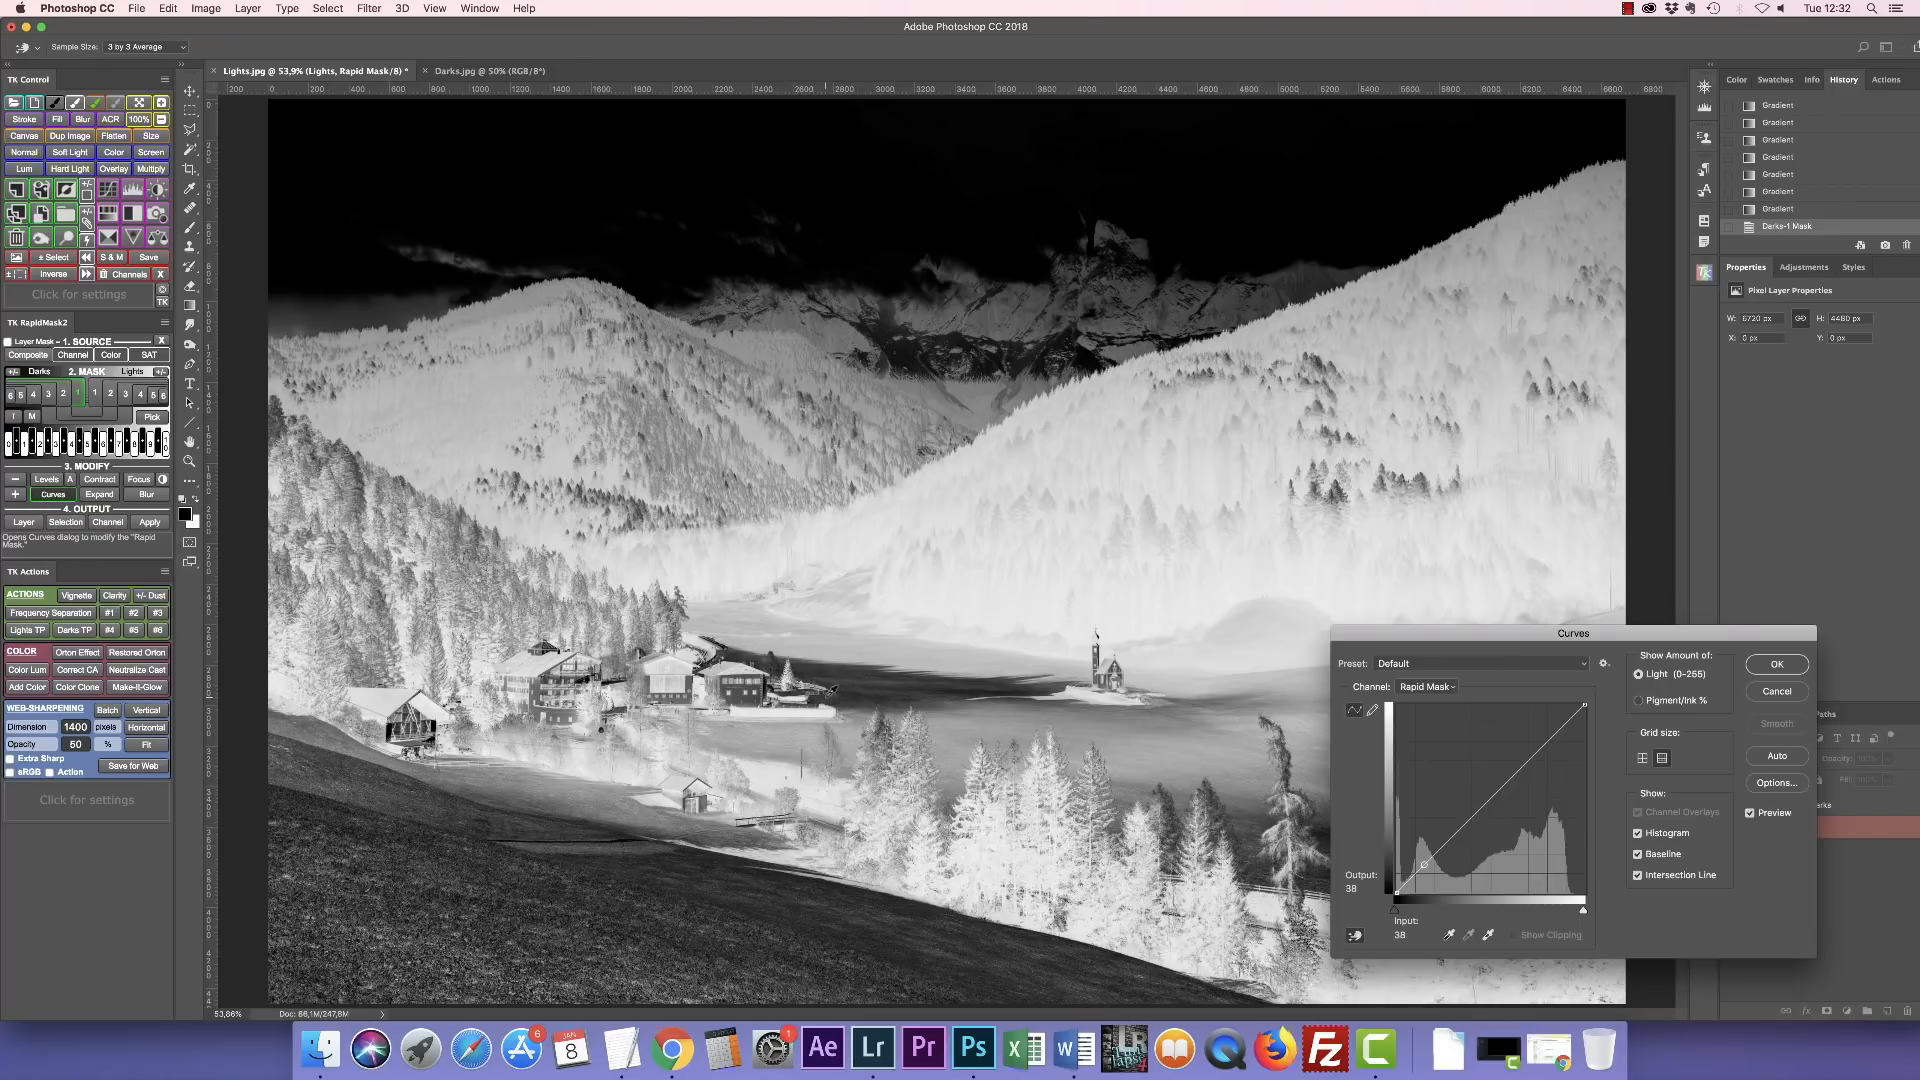
{"action": "left_click_drag", "start_coordinate": [1521, 768], "coordinate": [1443, 849]}
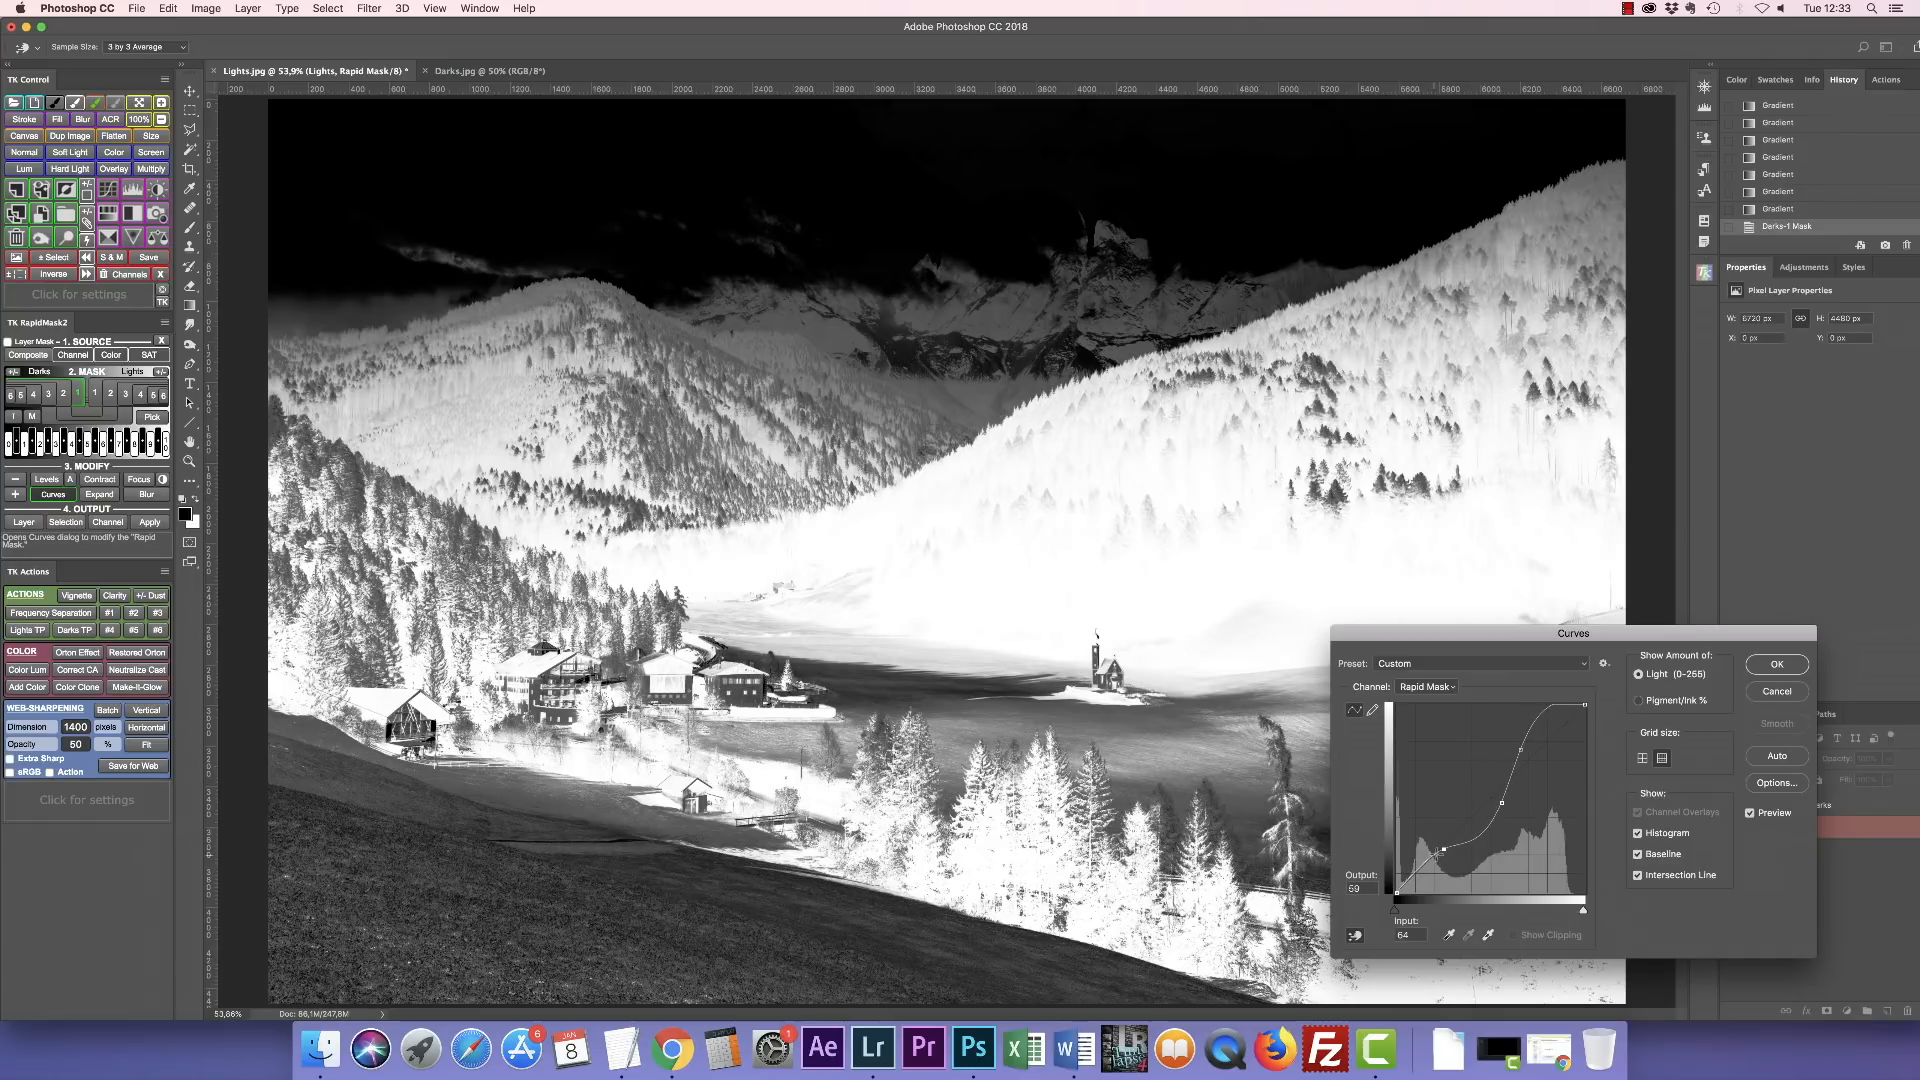
{"action": "left_click_drag", "start_coordinate": [1443, 849], "coordinate": [1353, 855]}
{"action": "left_click", "coordinate": [1502, 803]}
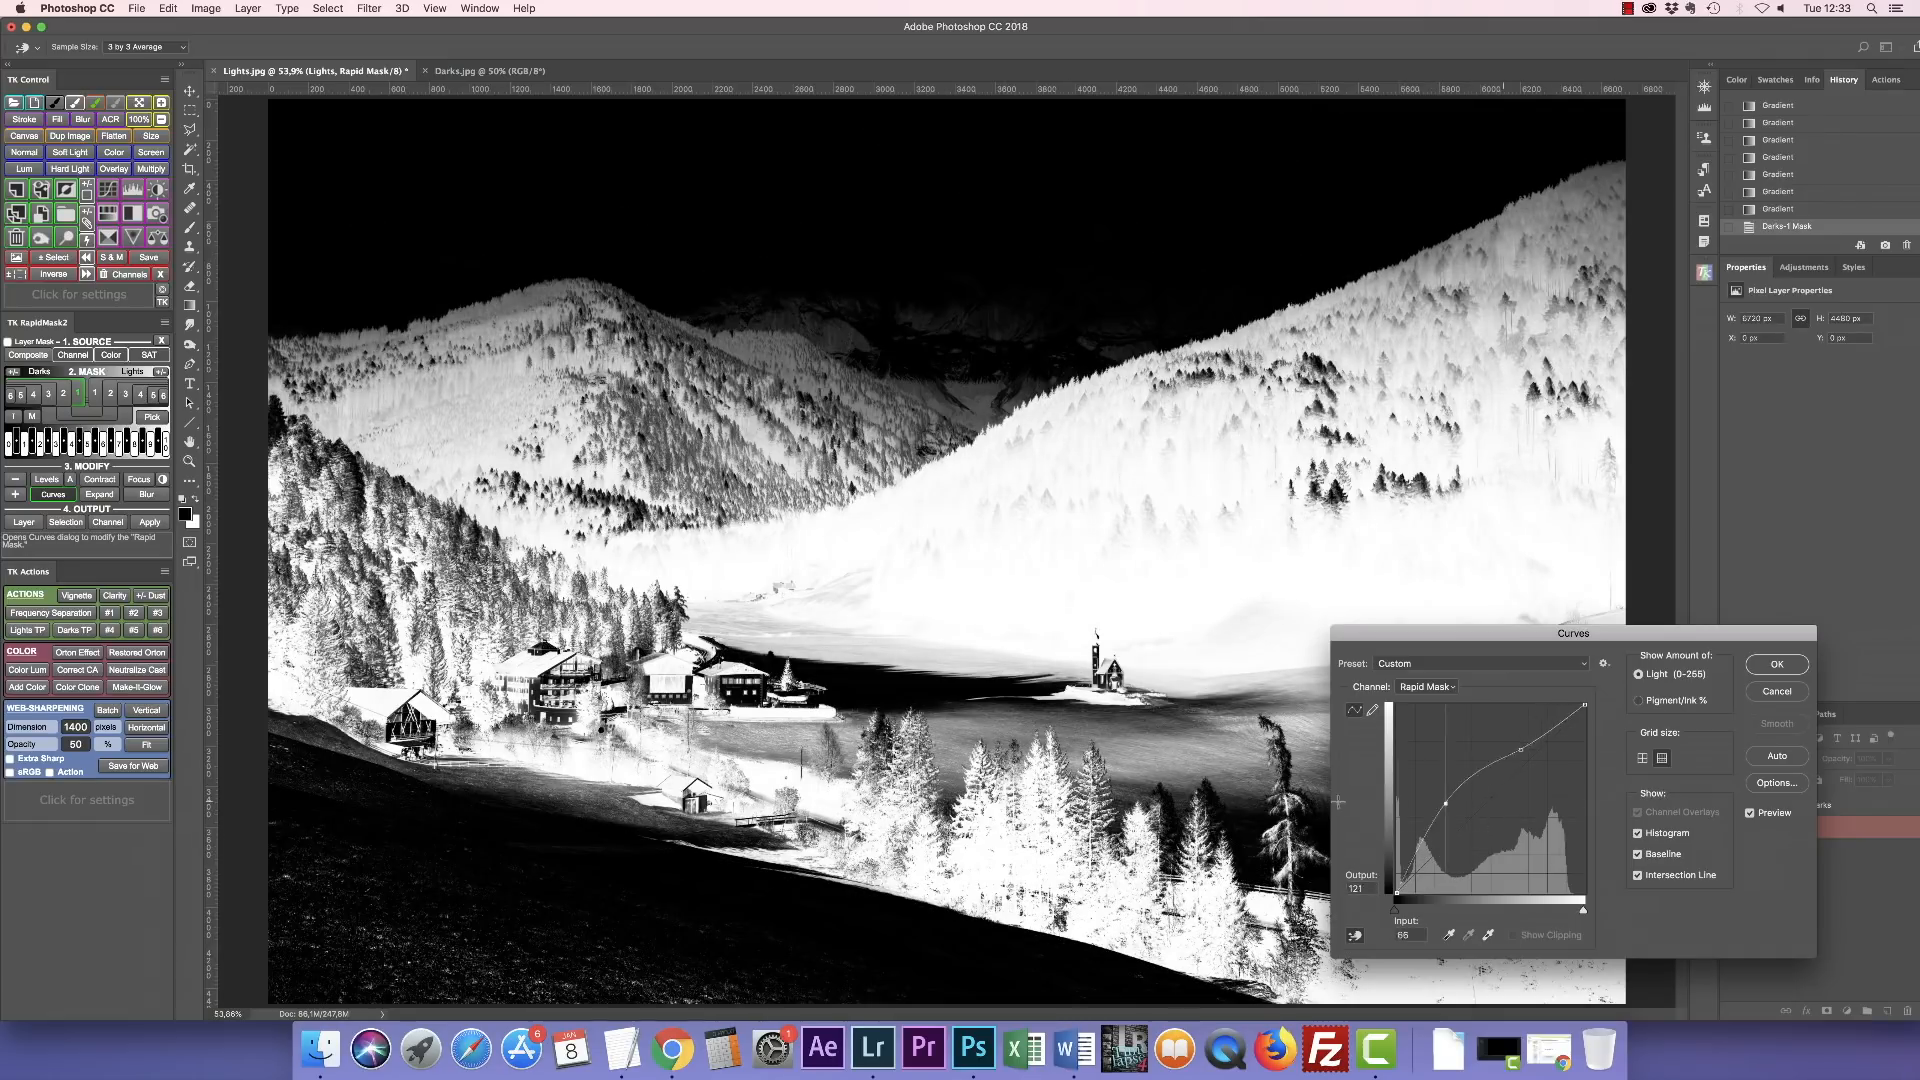
{"action": "left_click_drag", "start_coordinate": [1502, 803], "coordinate": [1350, 805]}
{"action": "left_click_drag", "start_coordinate": [1521, 749], "coordinate": [1342, 747]}
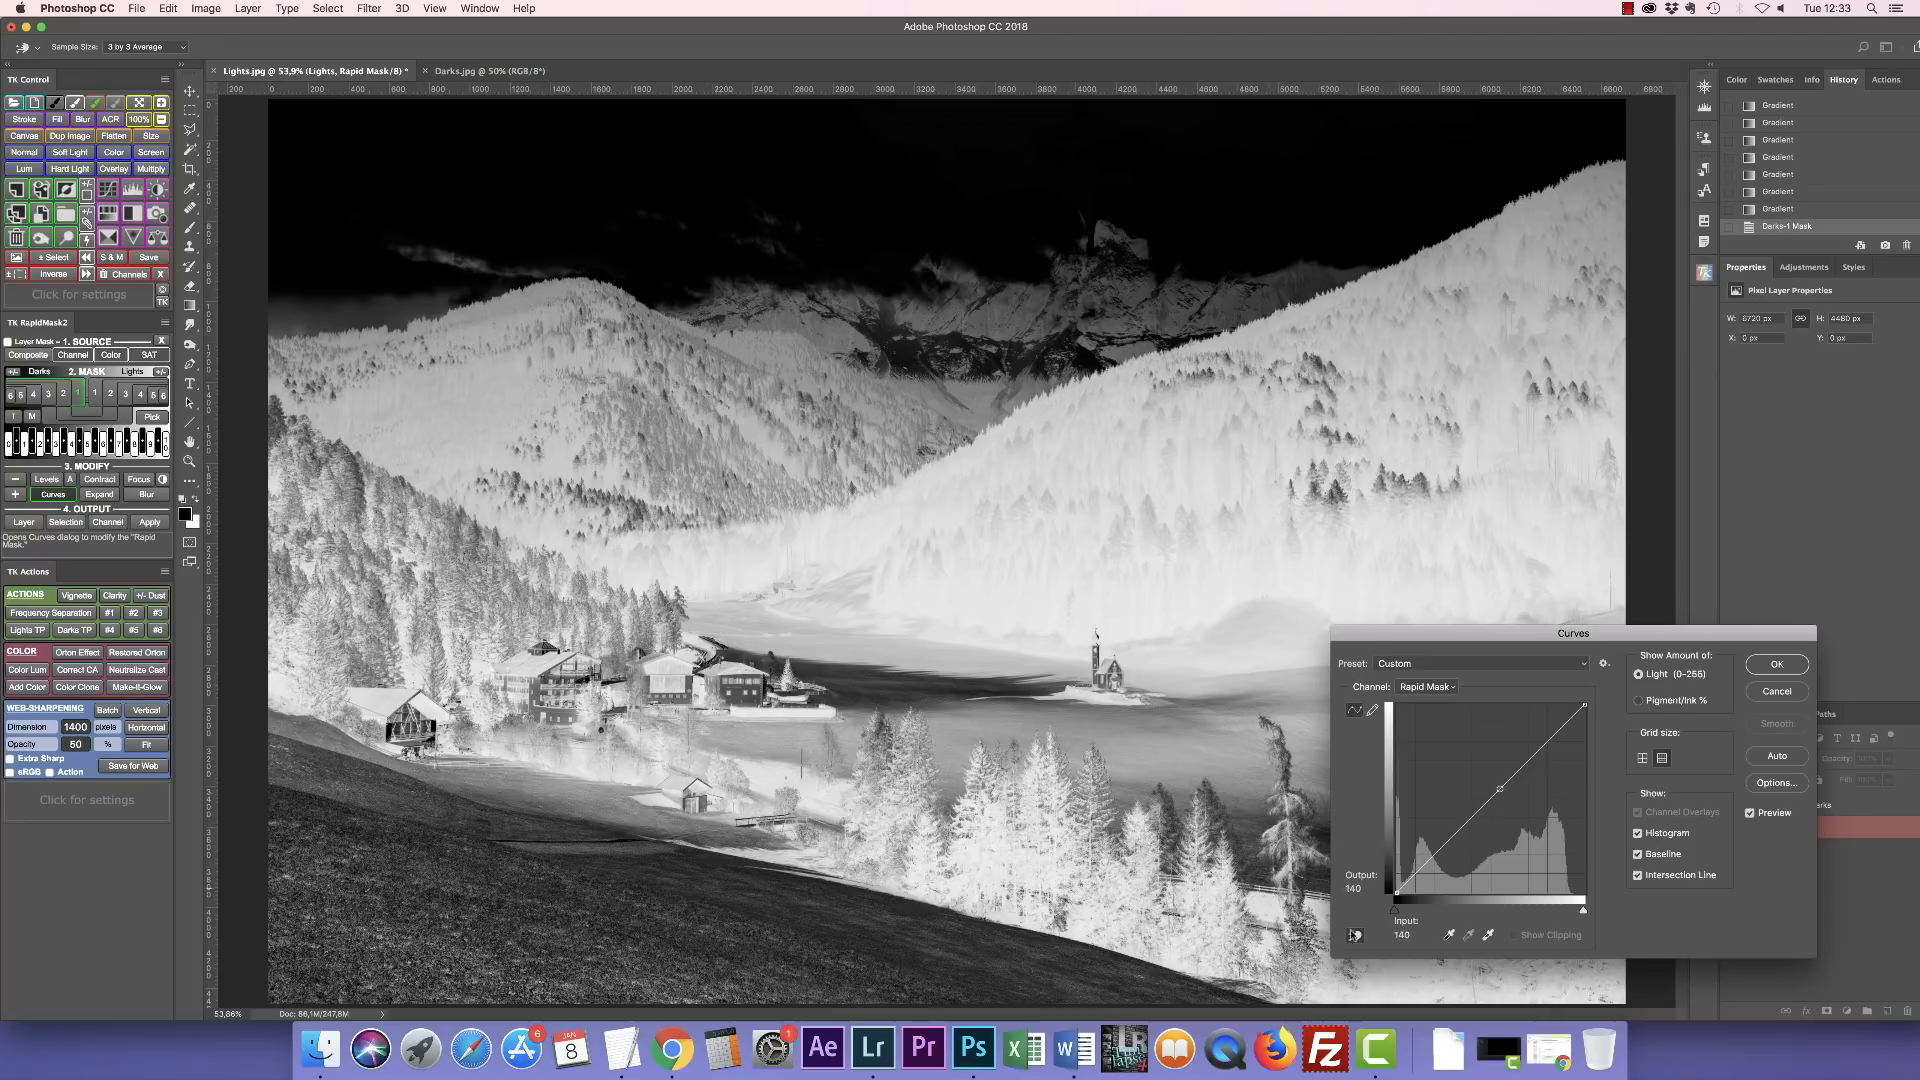
Brighten the left hill in the rapid mask slightly with the on-image Curves adjustment and apply it.
{"action": "left_click", "coordinate": [1355, 935]}
{"action": "left_click", "coordinate": [494, 405]}
{"action": "left_click_drag", "start_coordinate": [488, 406], "coordinate": [488, 395]}
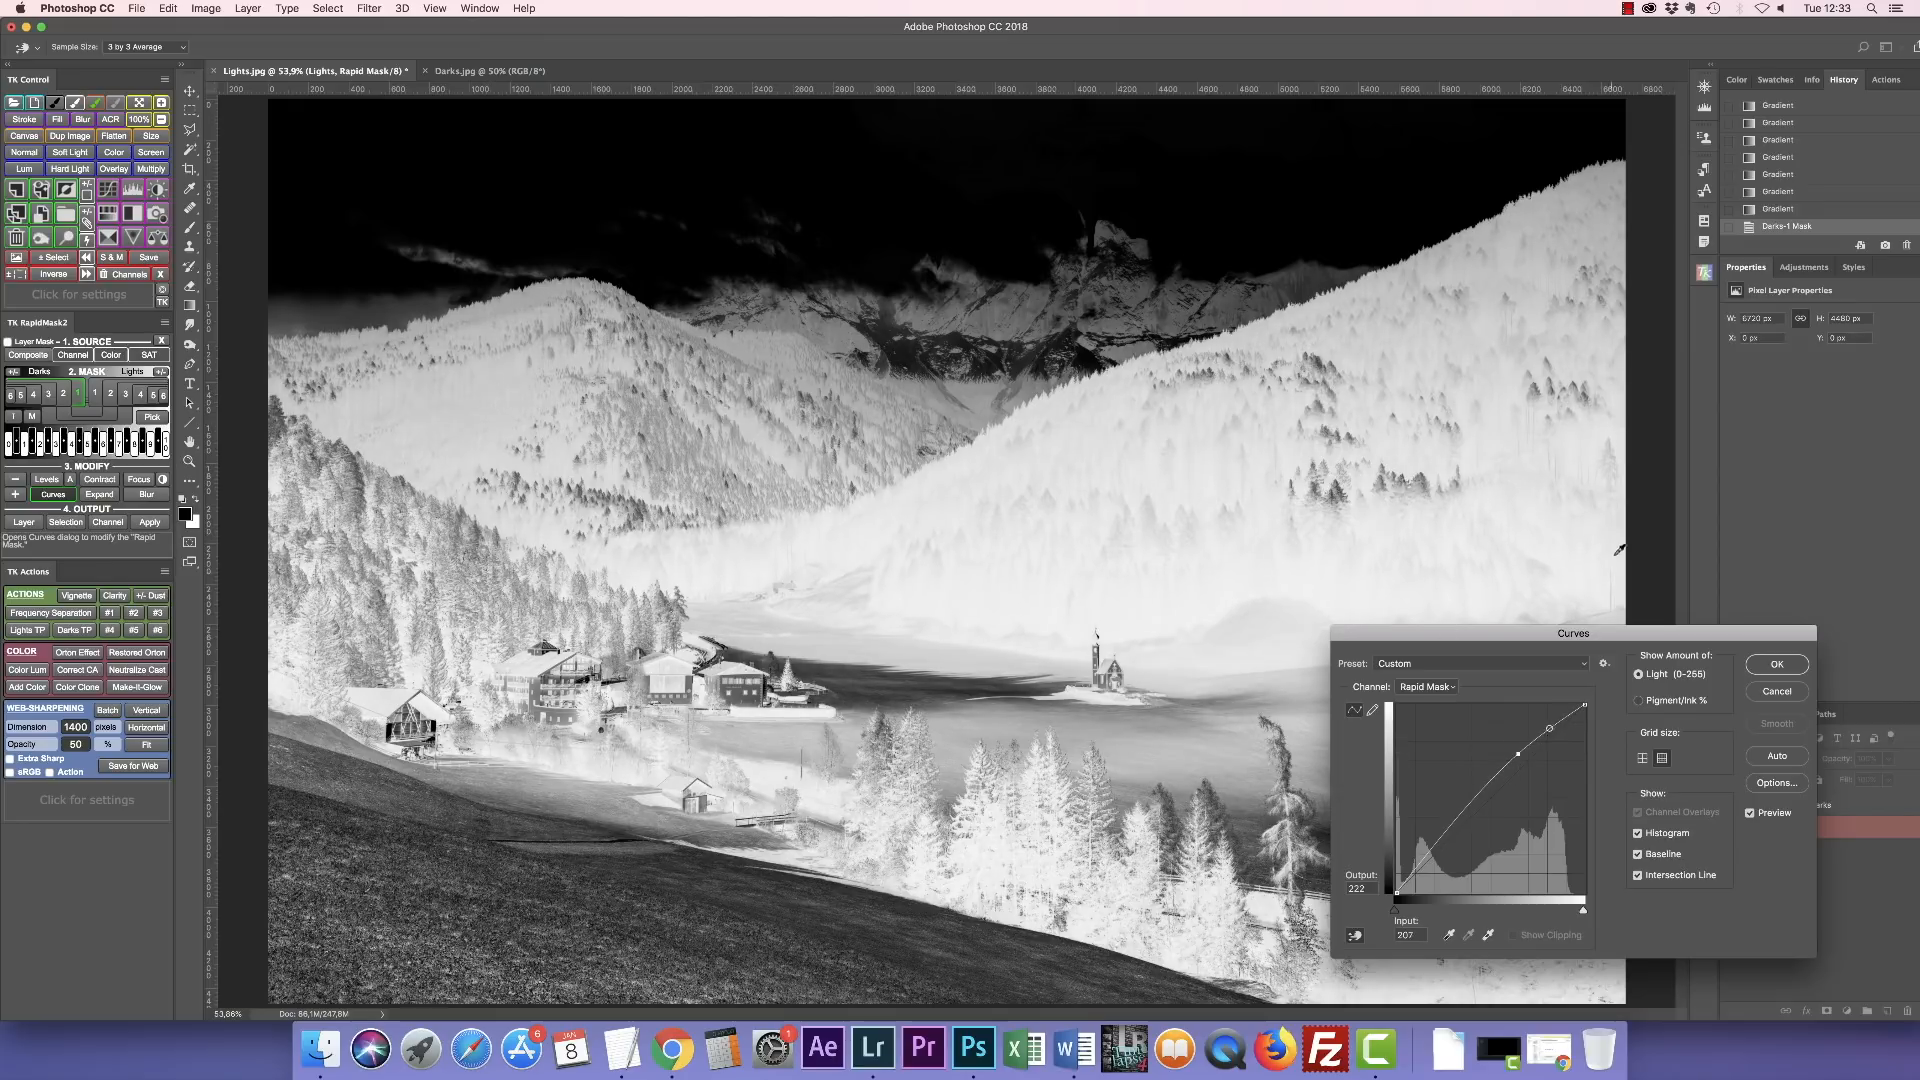
{"action": "left_click", "coordinate": [1770, 664]}
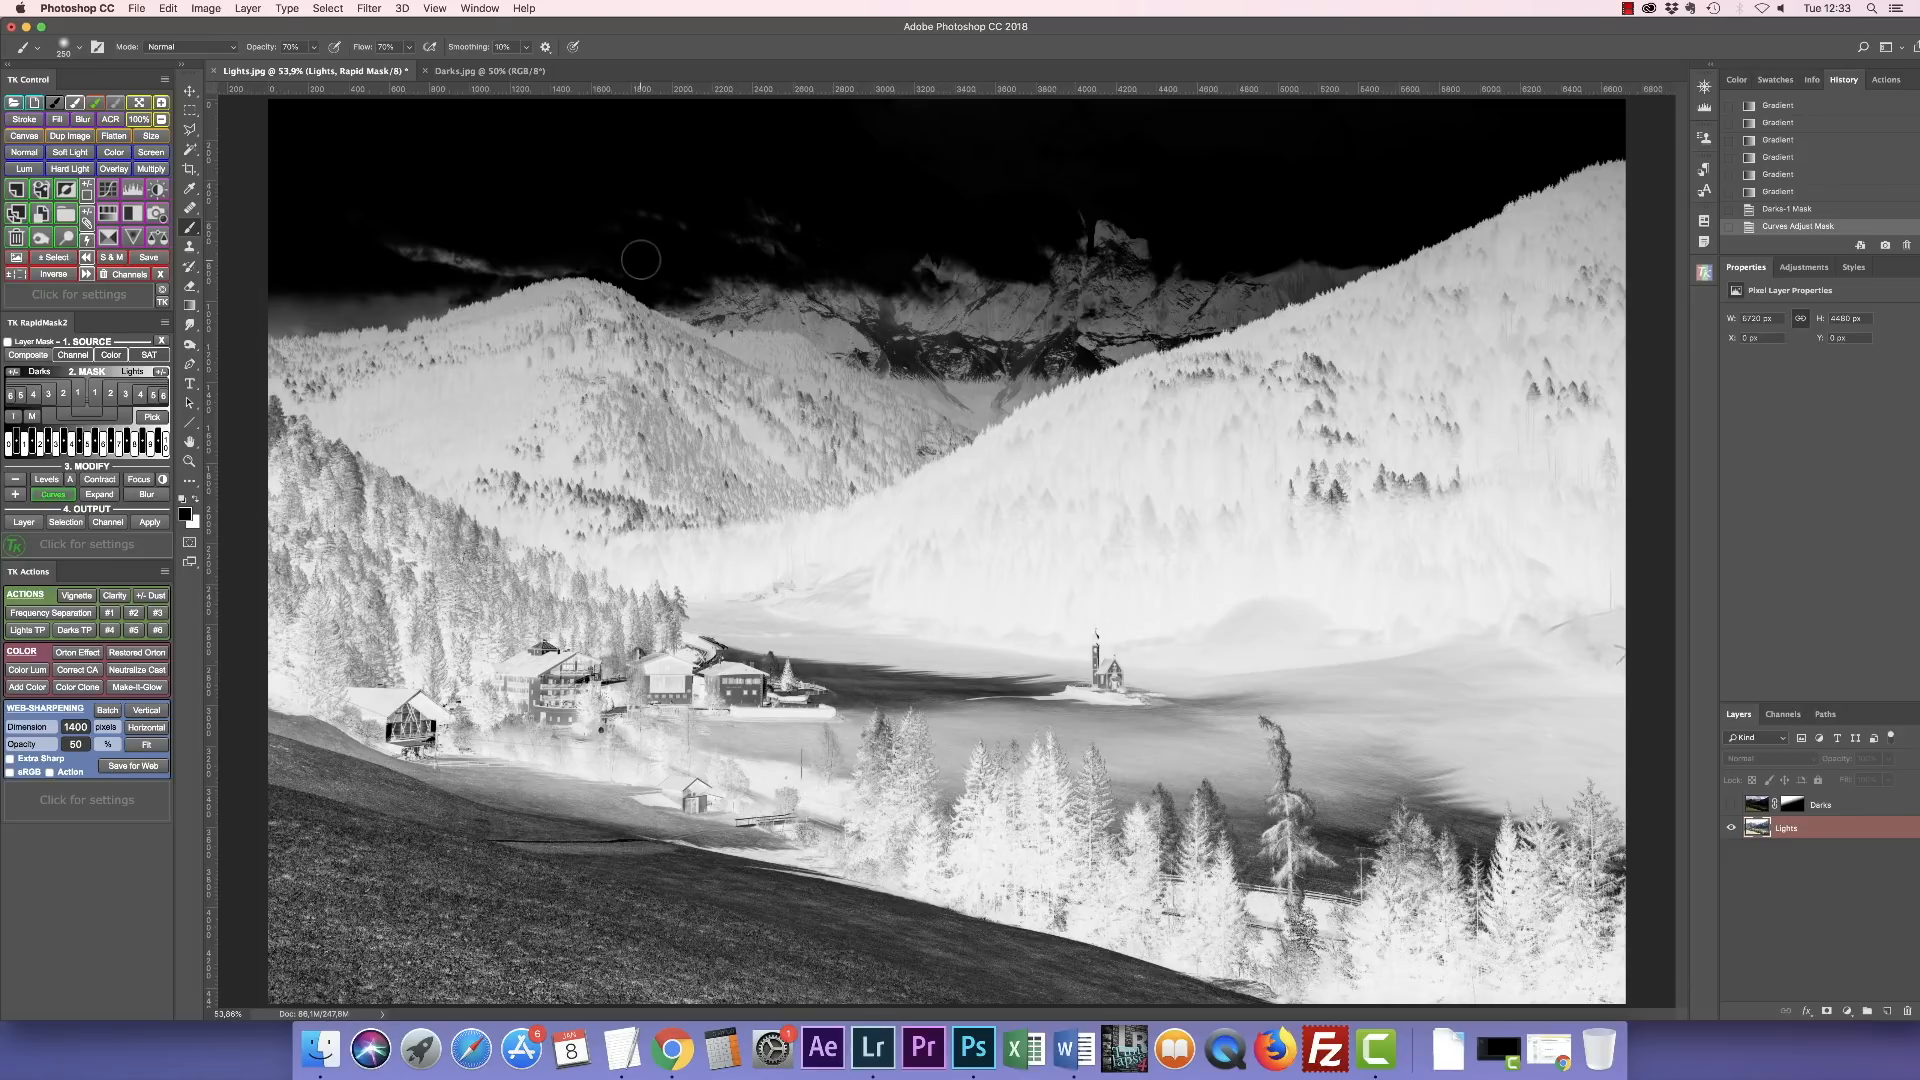
Load the adjusted rapid mask as a selection and activate the layer mask of the re-shown Darks layer with default colours.
{"action": "left_click", "coordinate": [66, 522]}
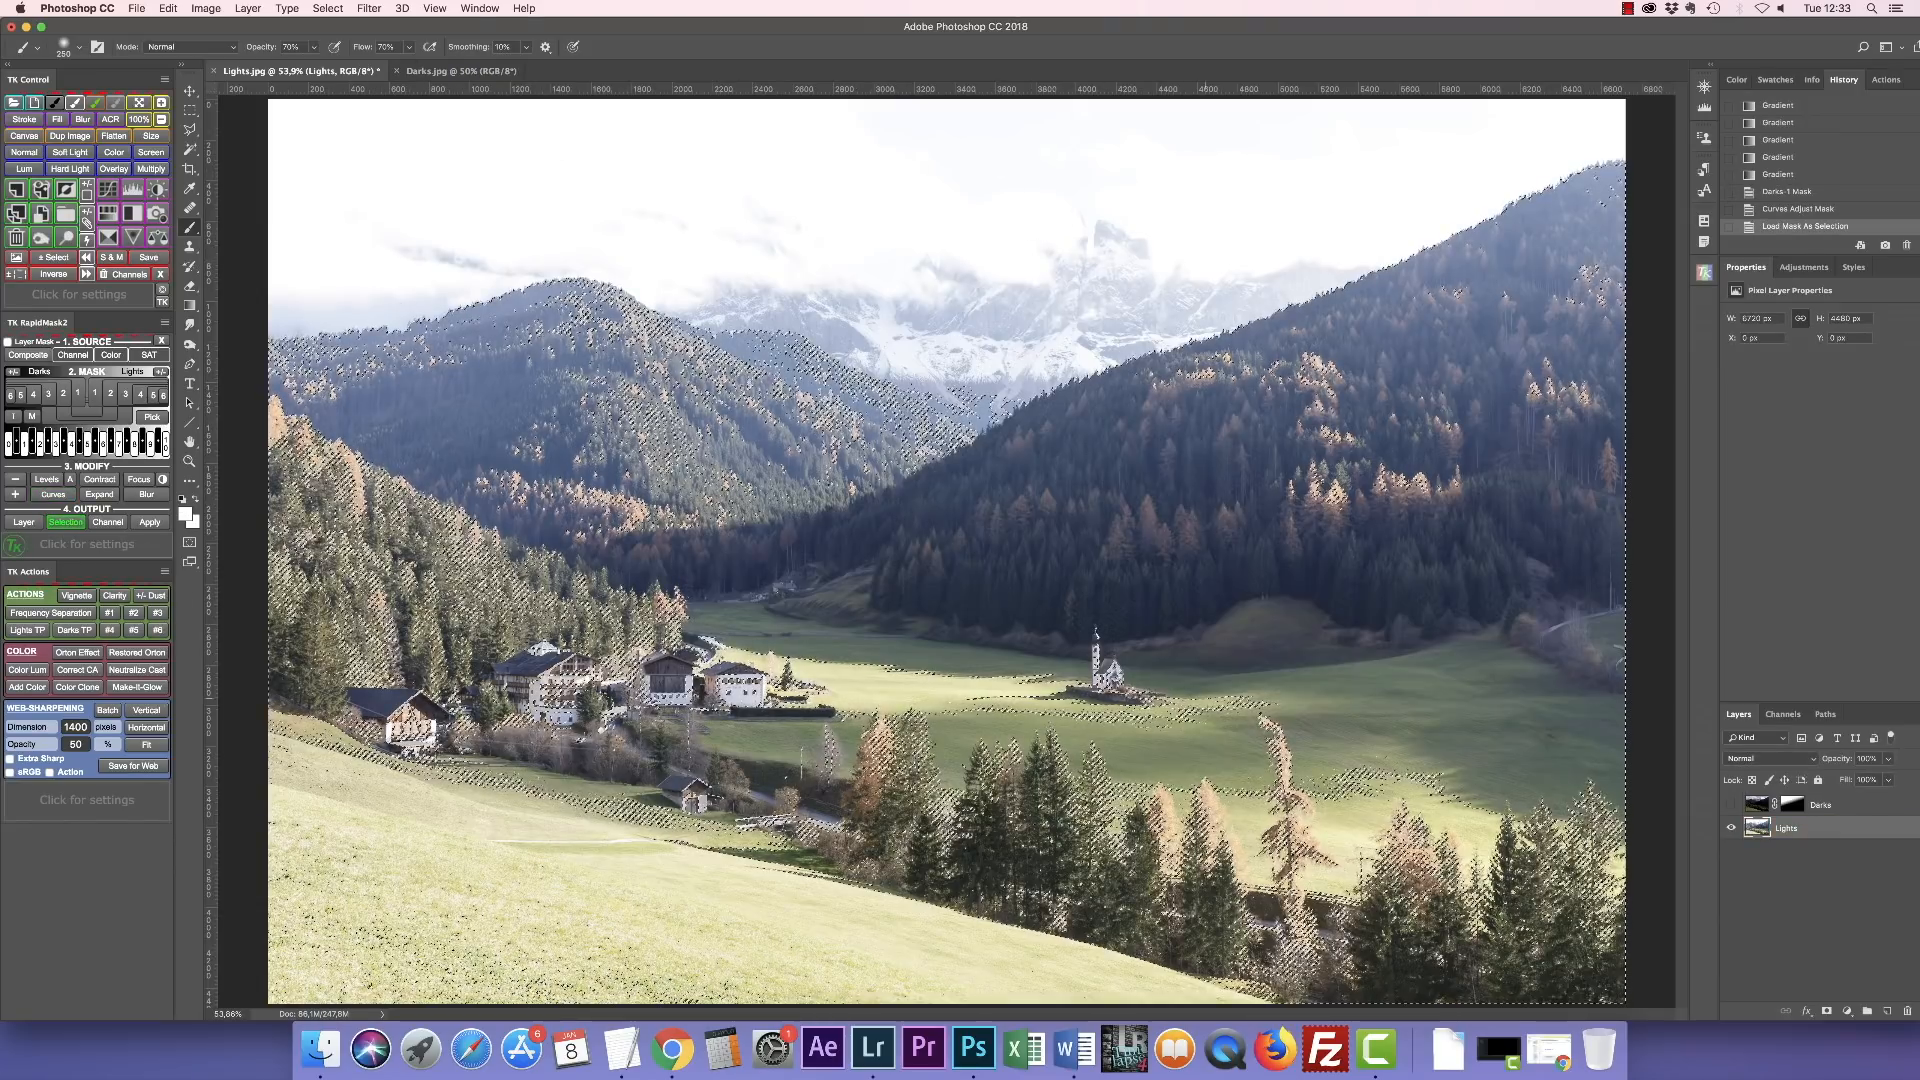
{"action": "left_click", "coordinate": [1731, 804]}
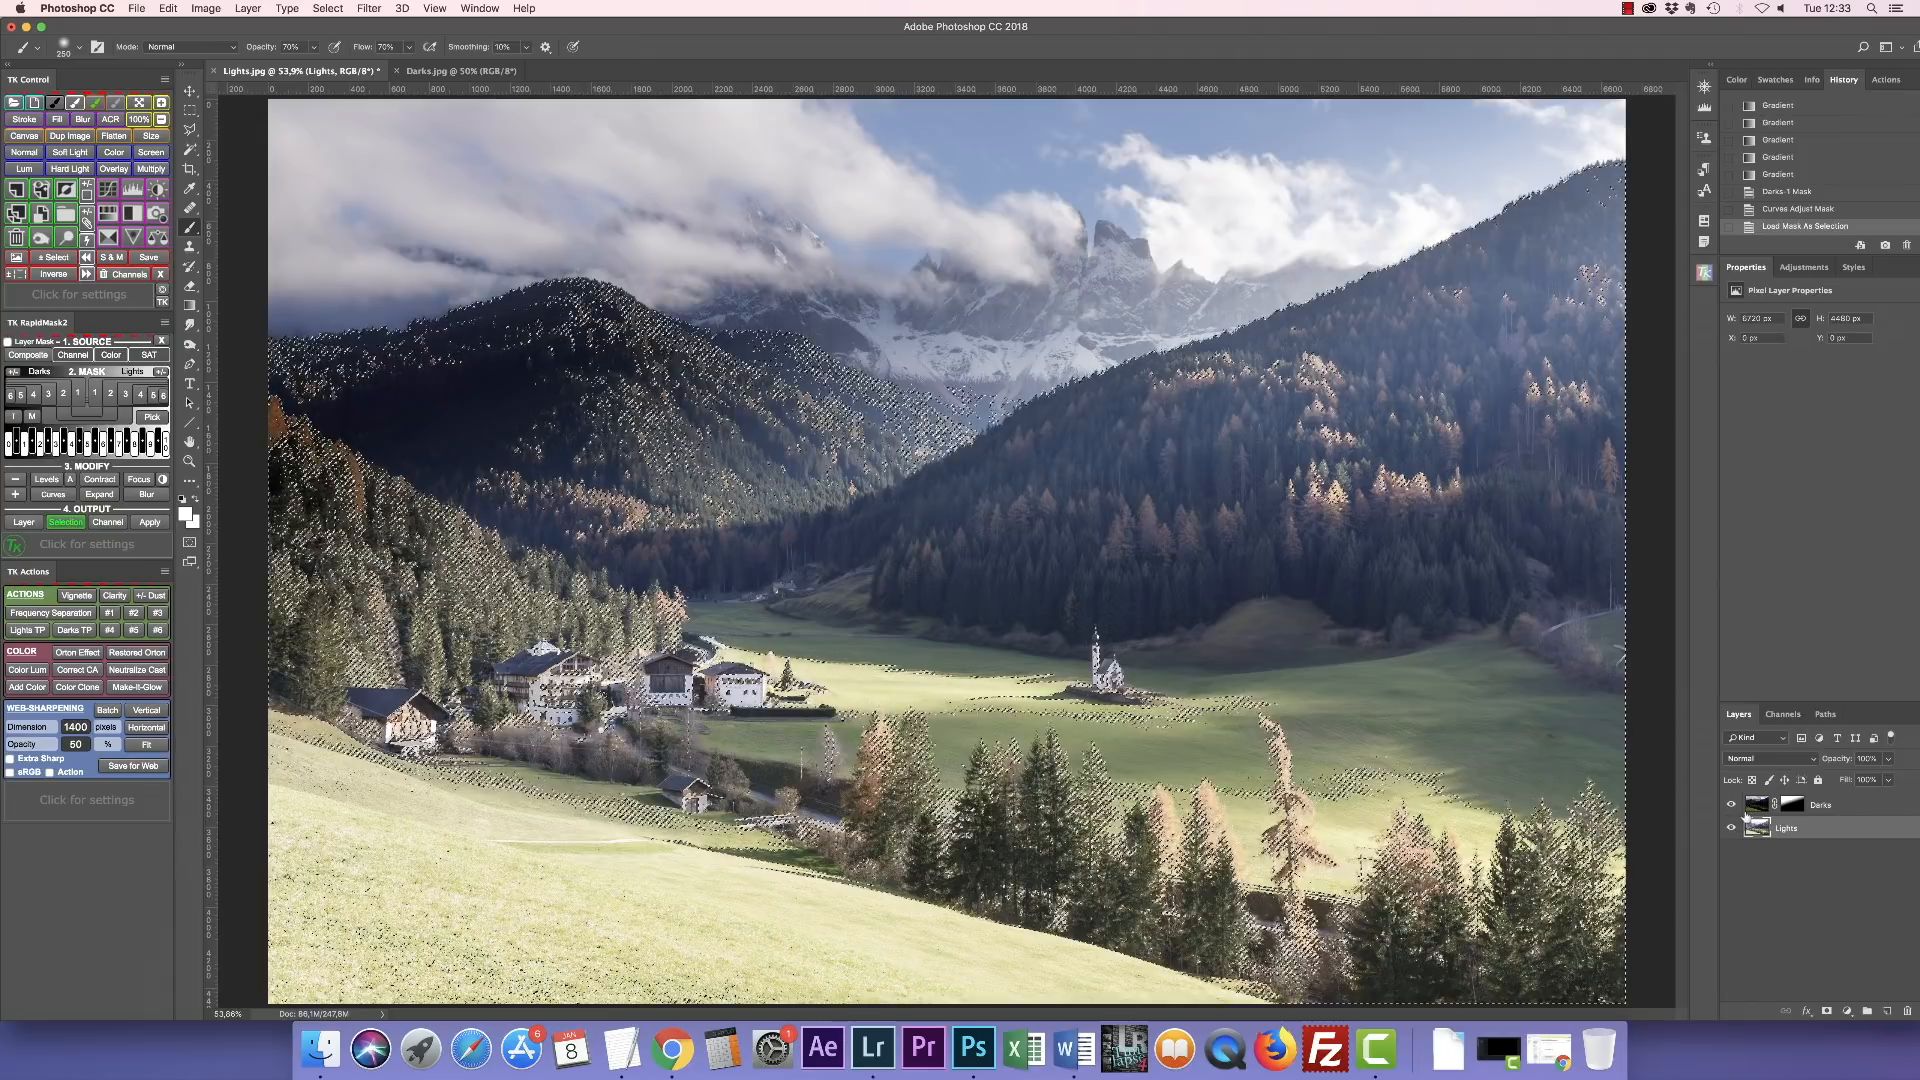
{"action": "left_click", "coordinate": [1757, 805]}
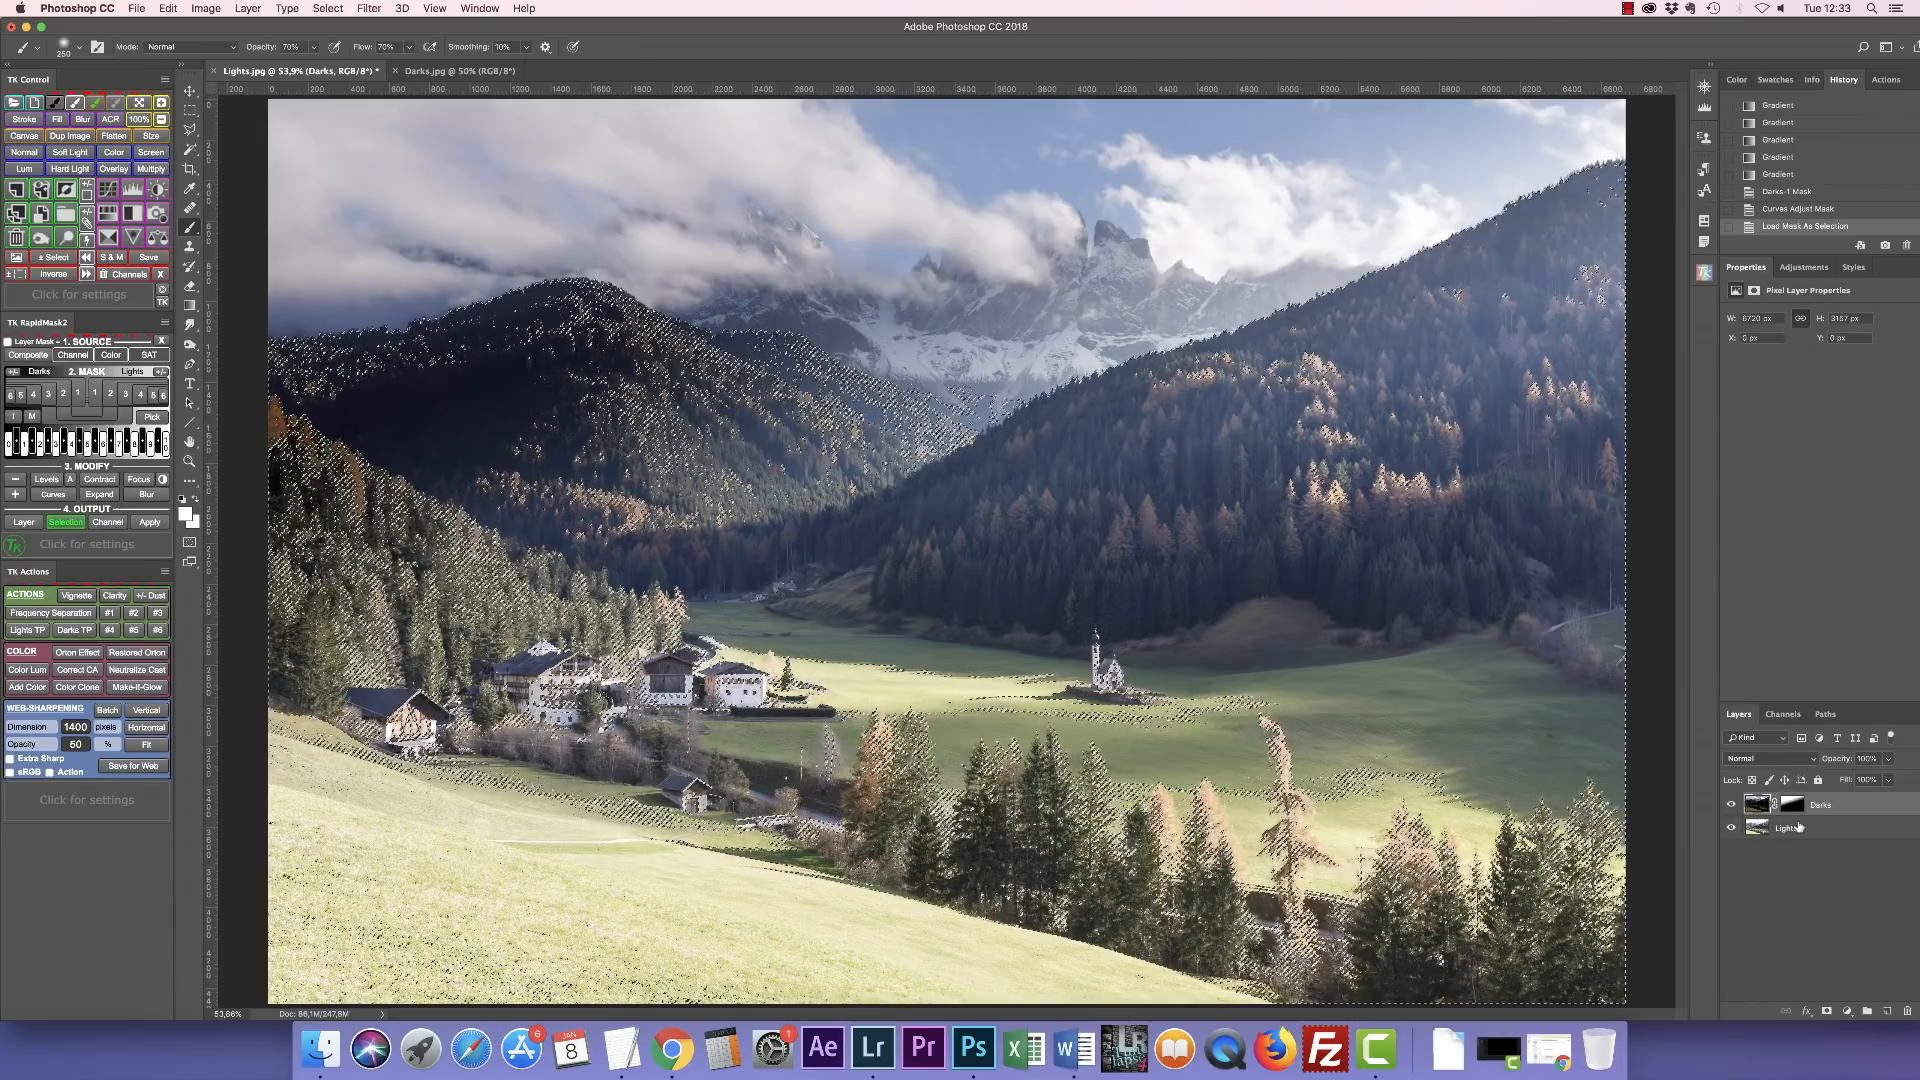
{"action": "left_click", "coordinate": [1791, 804]}
{"action": "key", "text": "d"}
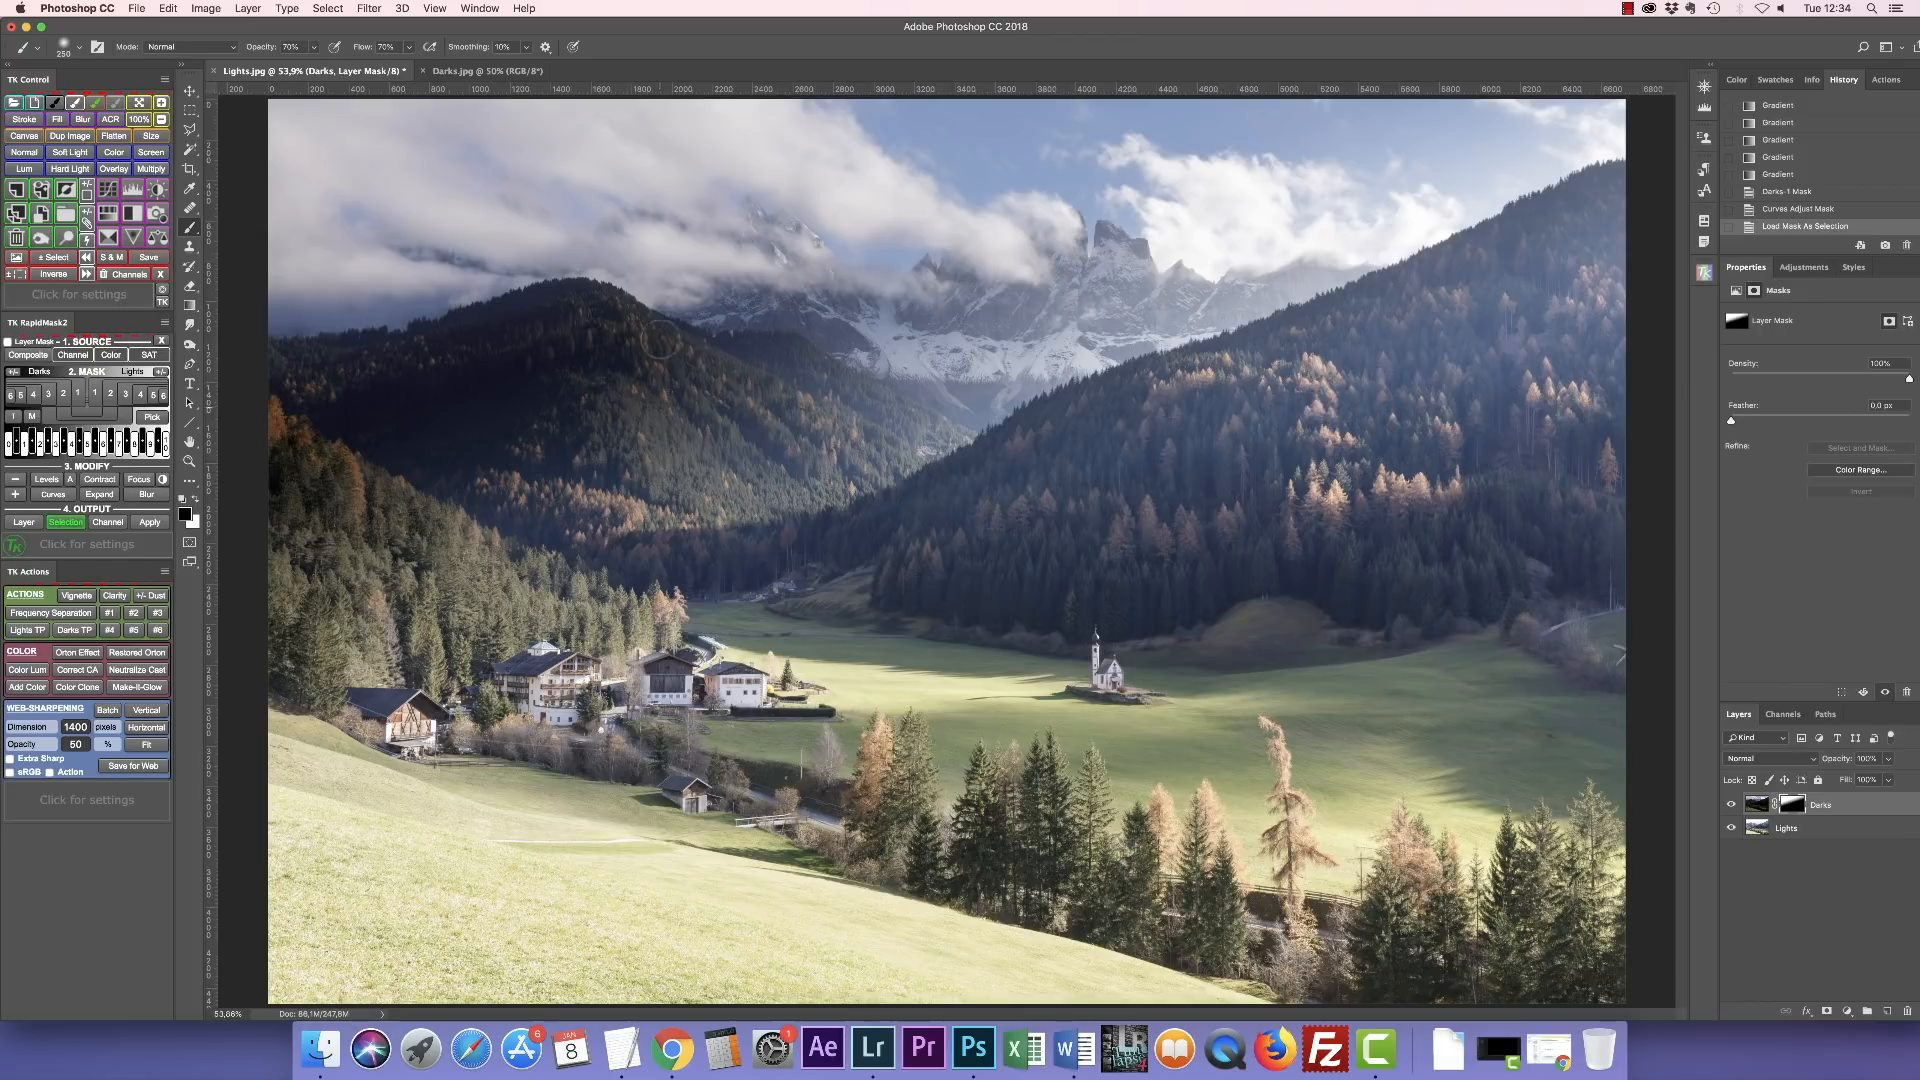
Paint black on the Darks mask over the forested slope at the image's left edge, using a 500 px brush at 30% opacity and 30% flow.
{"action": "left_click", "coordinate": [311, 48]}
{"action": "left_click_drag", "start_coordinate": [268, 50], "coordinate": [255, 50]}
{"action": "key", "text": "bracketright"}
{"action": "key", "text": "bracketright"}
{"action": "key", "text": "bracketright"}
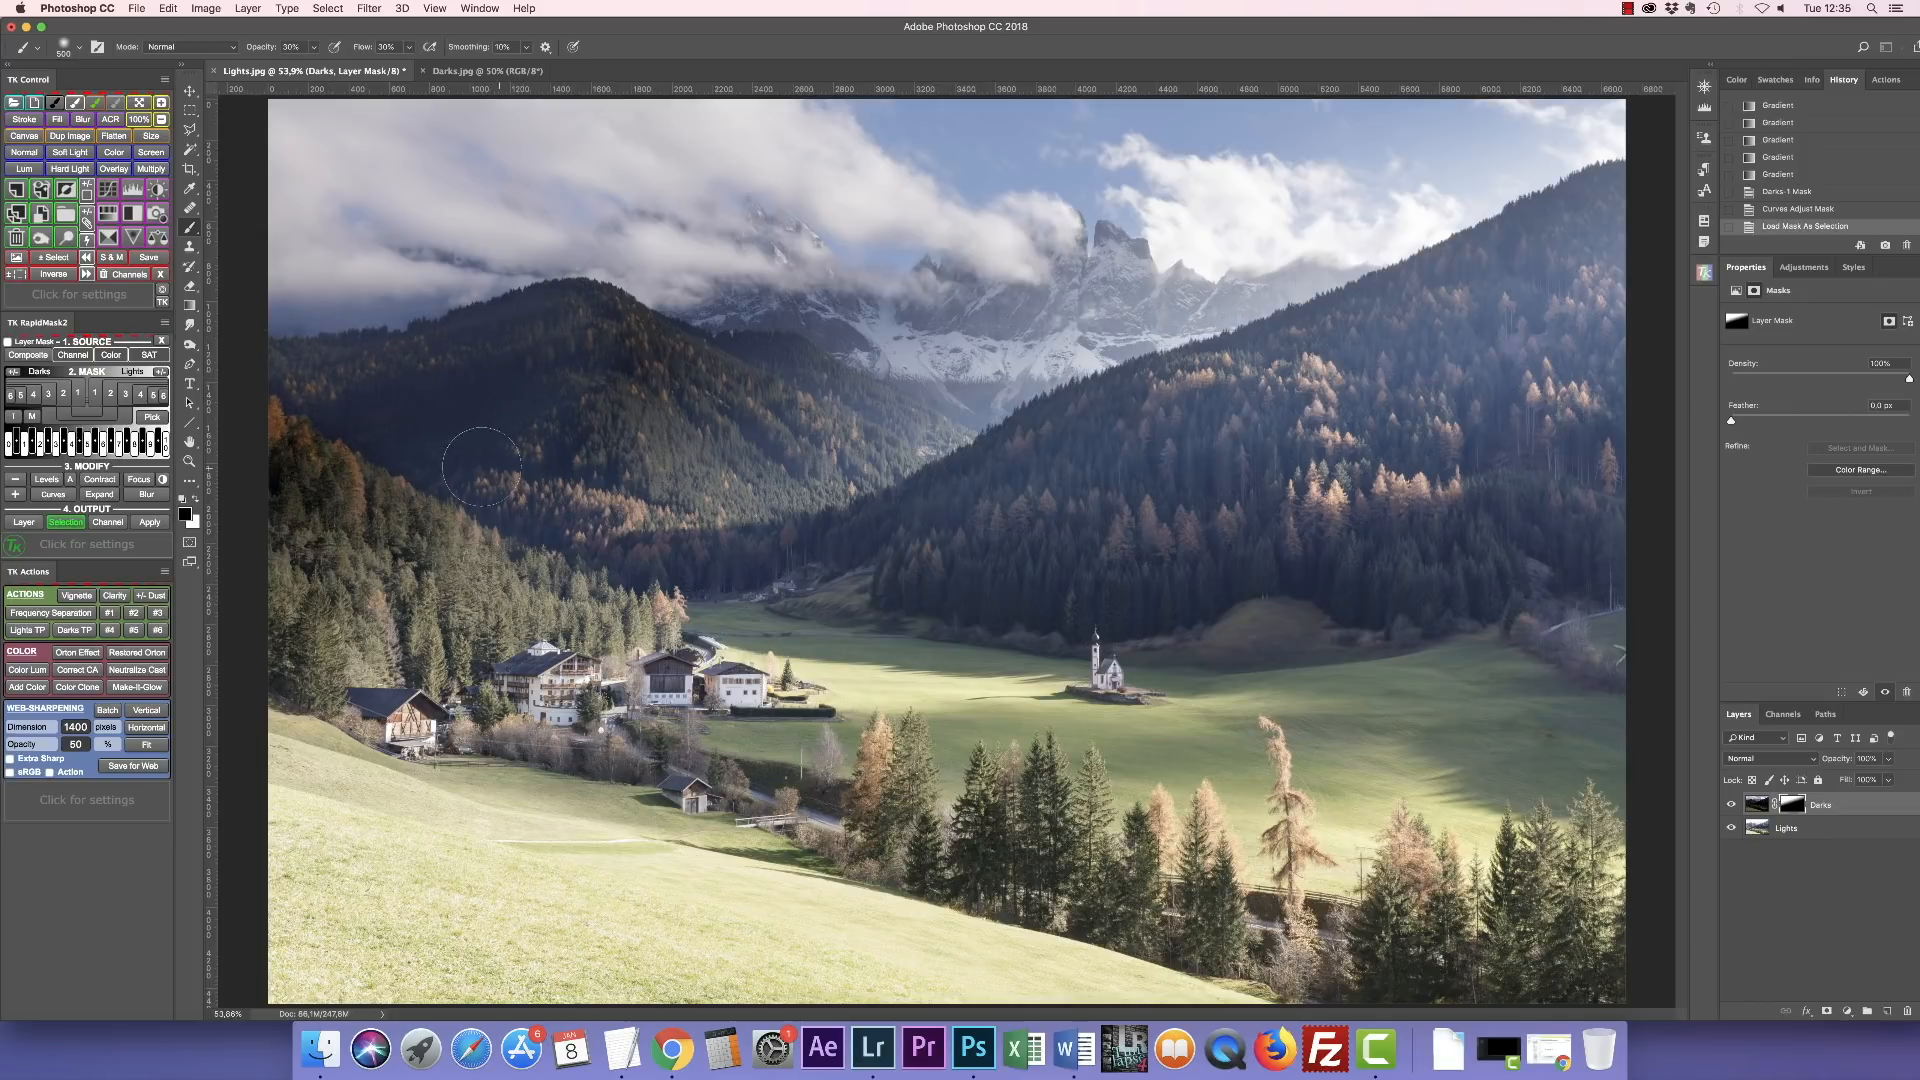
{"action": "left_click", "coordinate": [250, 368]}
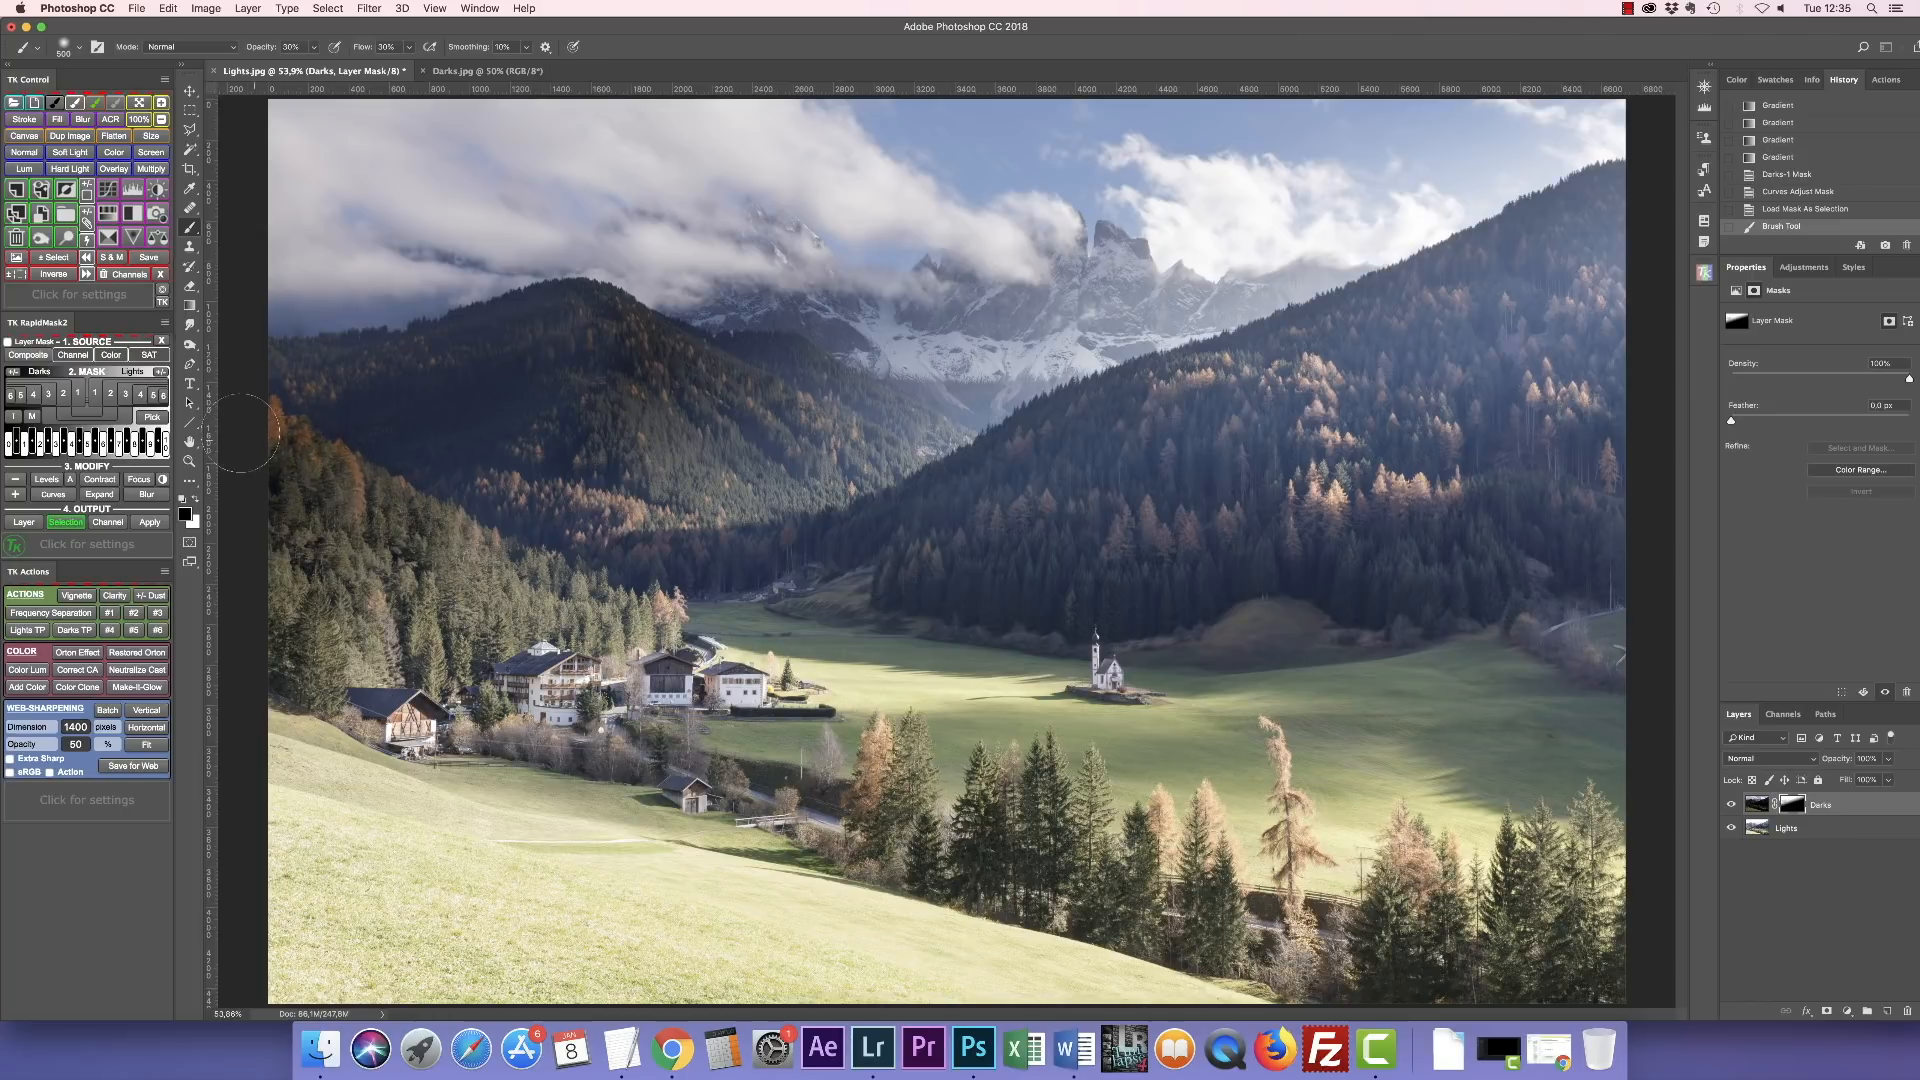
{"action": "left_click_drag", "start_coordinate": [302, 522], "coordinate": [320, 530]}
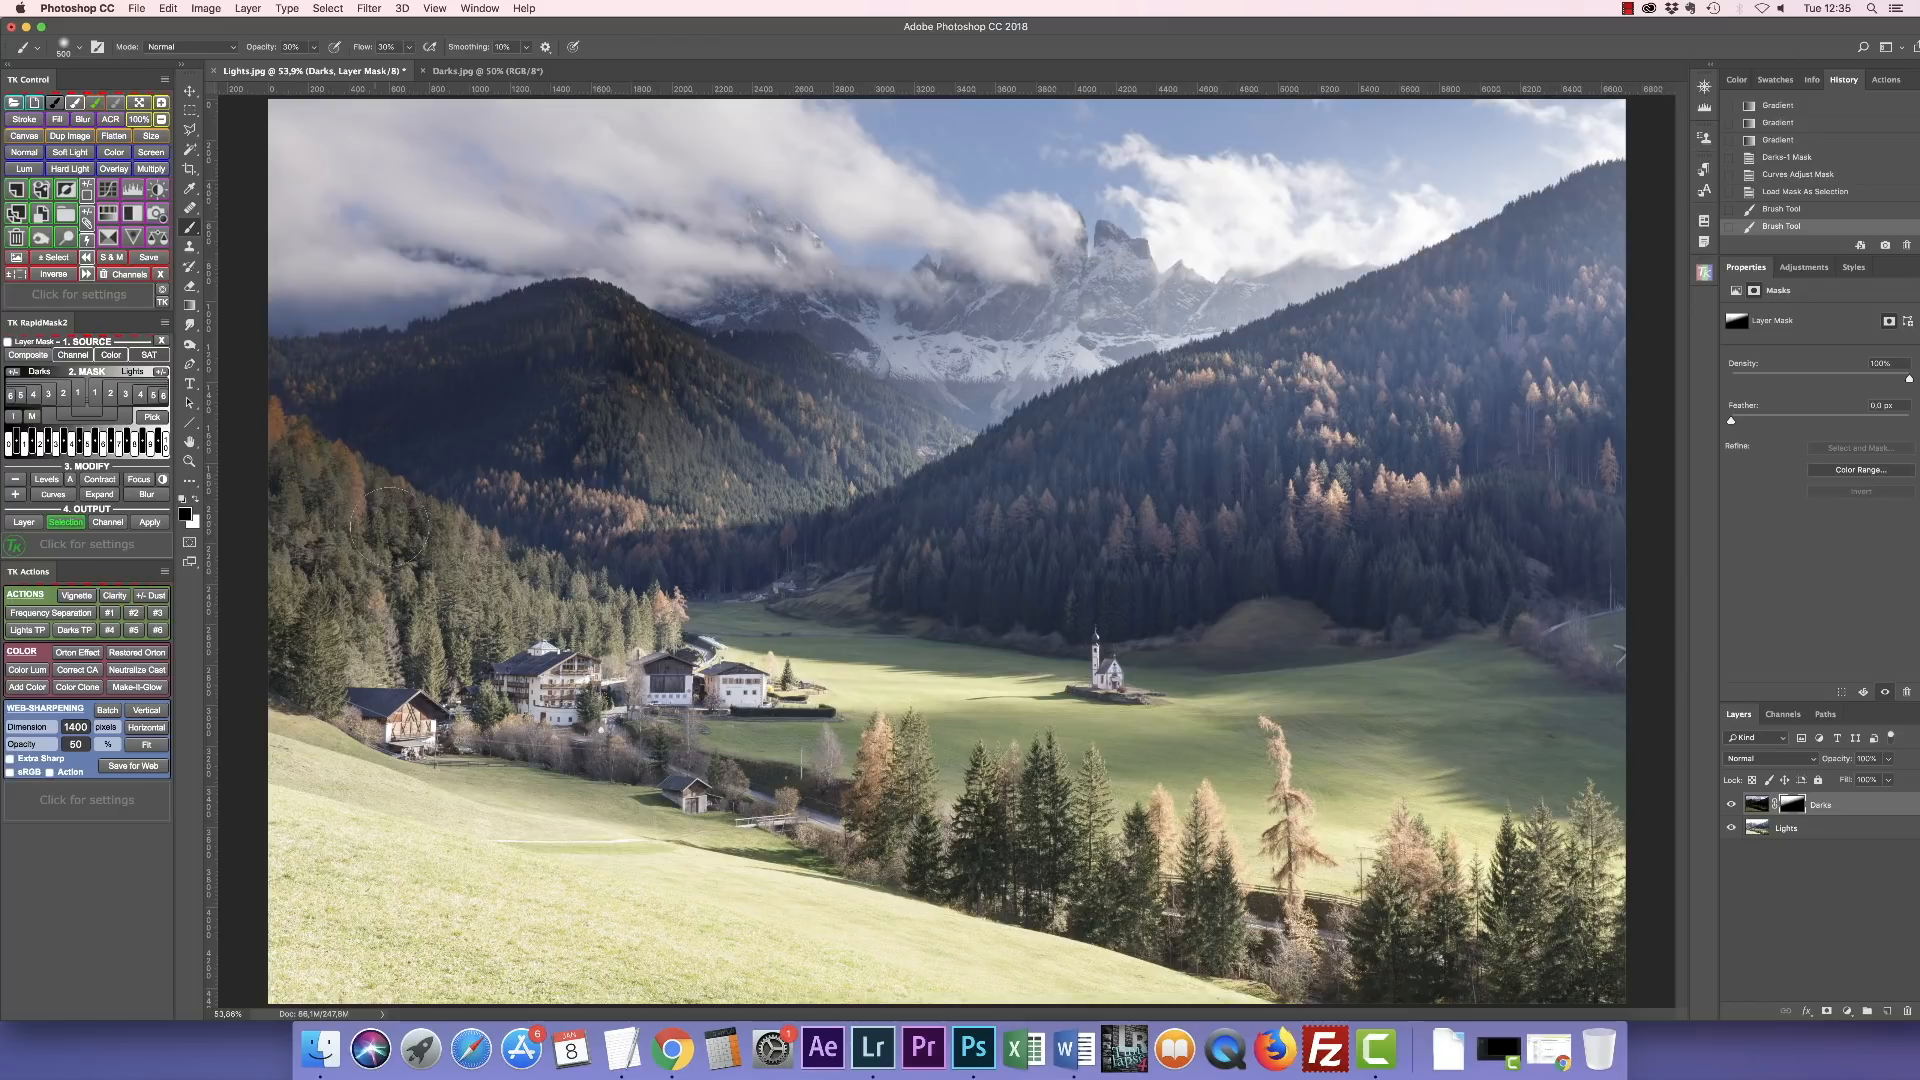
{"action": "mouse_move", "coordinate": [355, 507]}
{"action": "left_mouse_down"}
{"action": "mouse_move", "coordinate": [290, 455]}
{"action": "mouse_move", "coordinate": [300, 440]}
{"action": "left_mouse_up"}
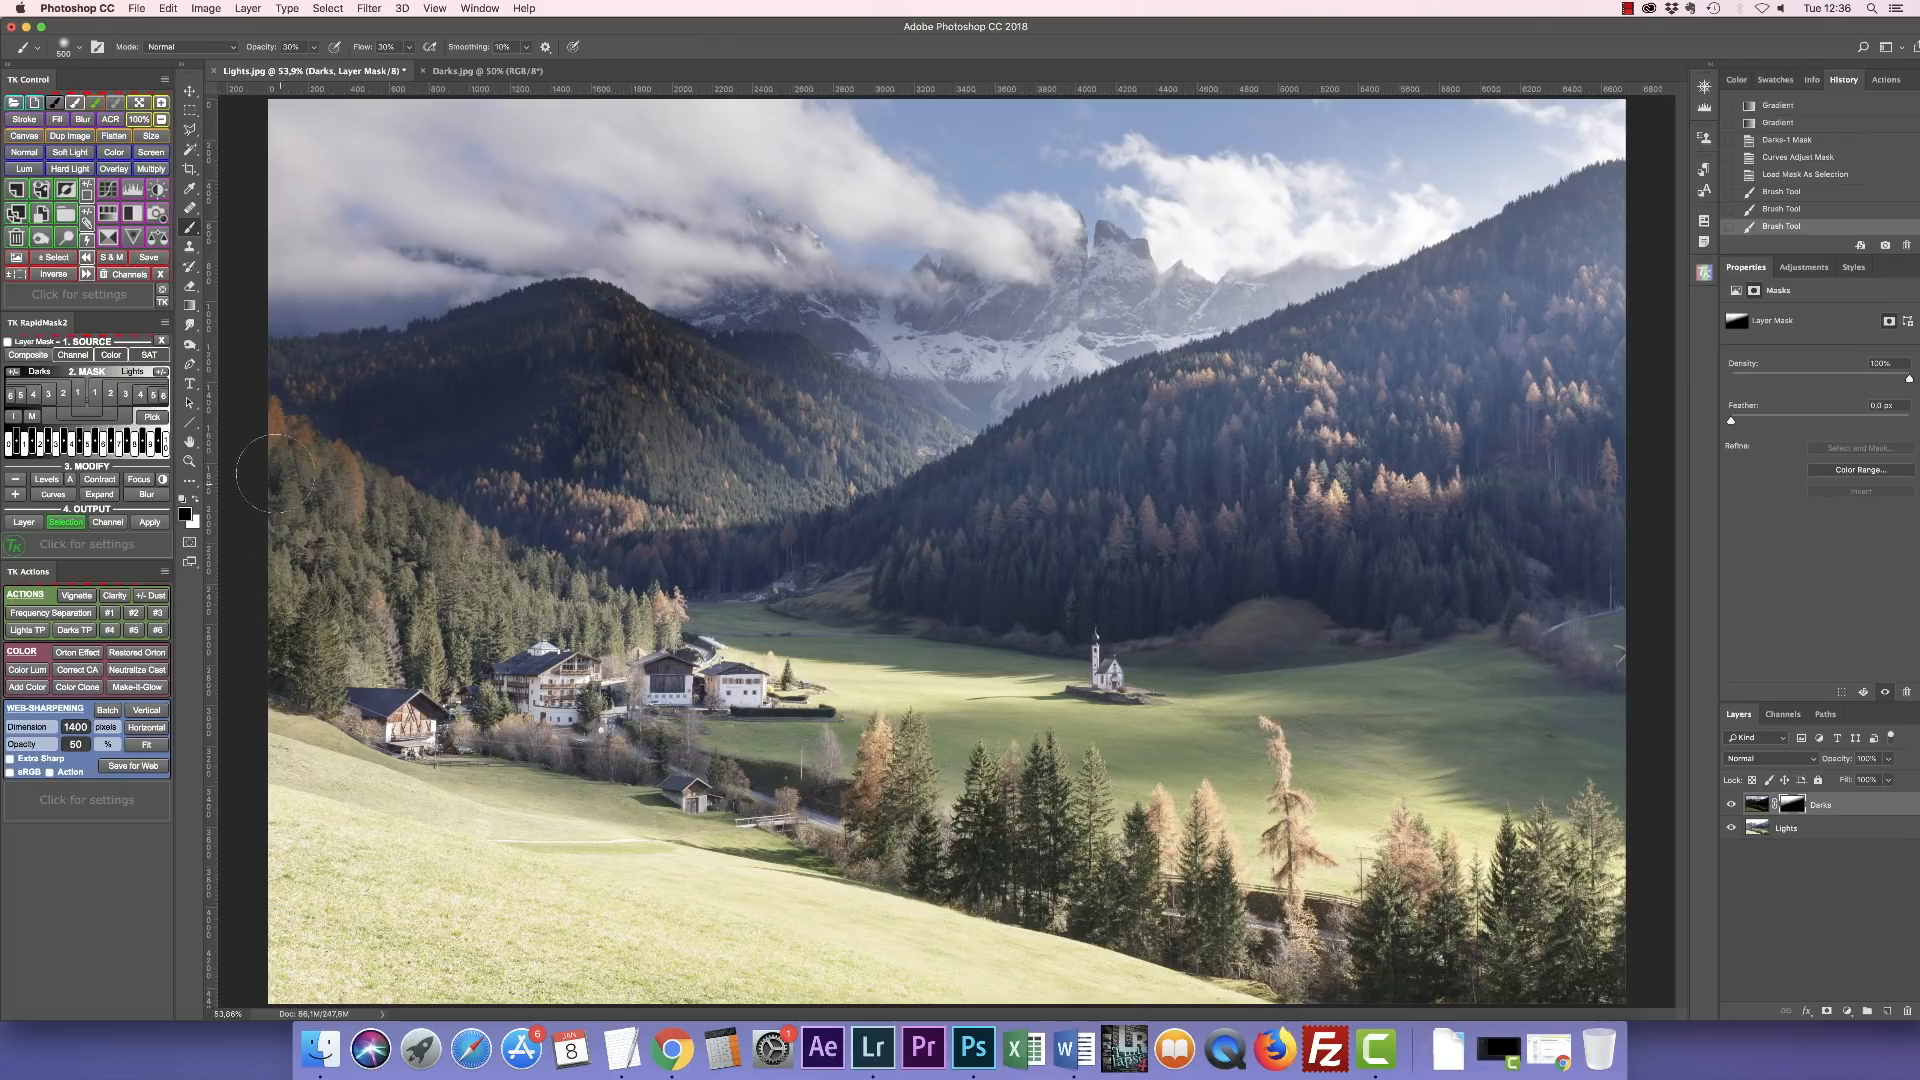
{"action": "left_click_drag", "start_coordinate": [343, 500], "coordinate": [420, 500]}
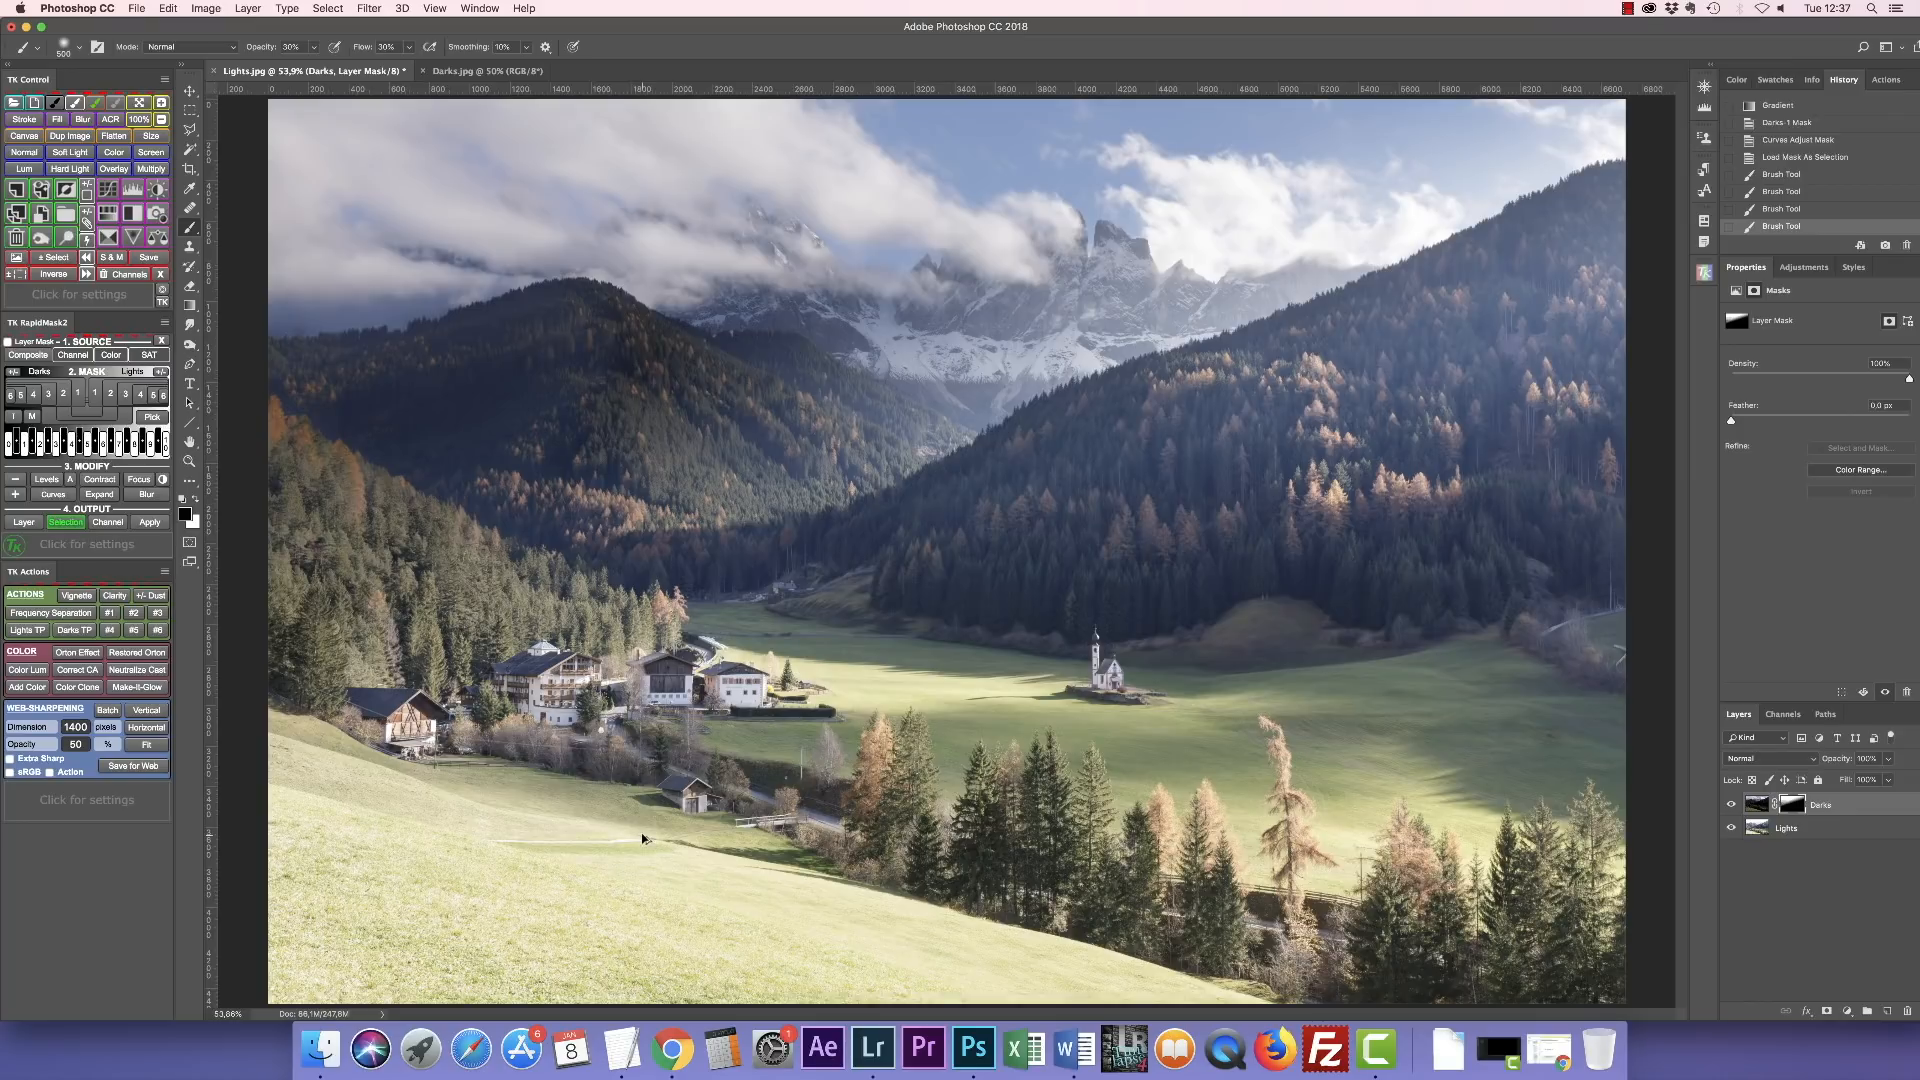
Stamp all visible layers into a new top layer and add a Curves adjustment layer above it.
{"action": "key", "text": "super+shift+alt+e"}
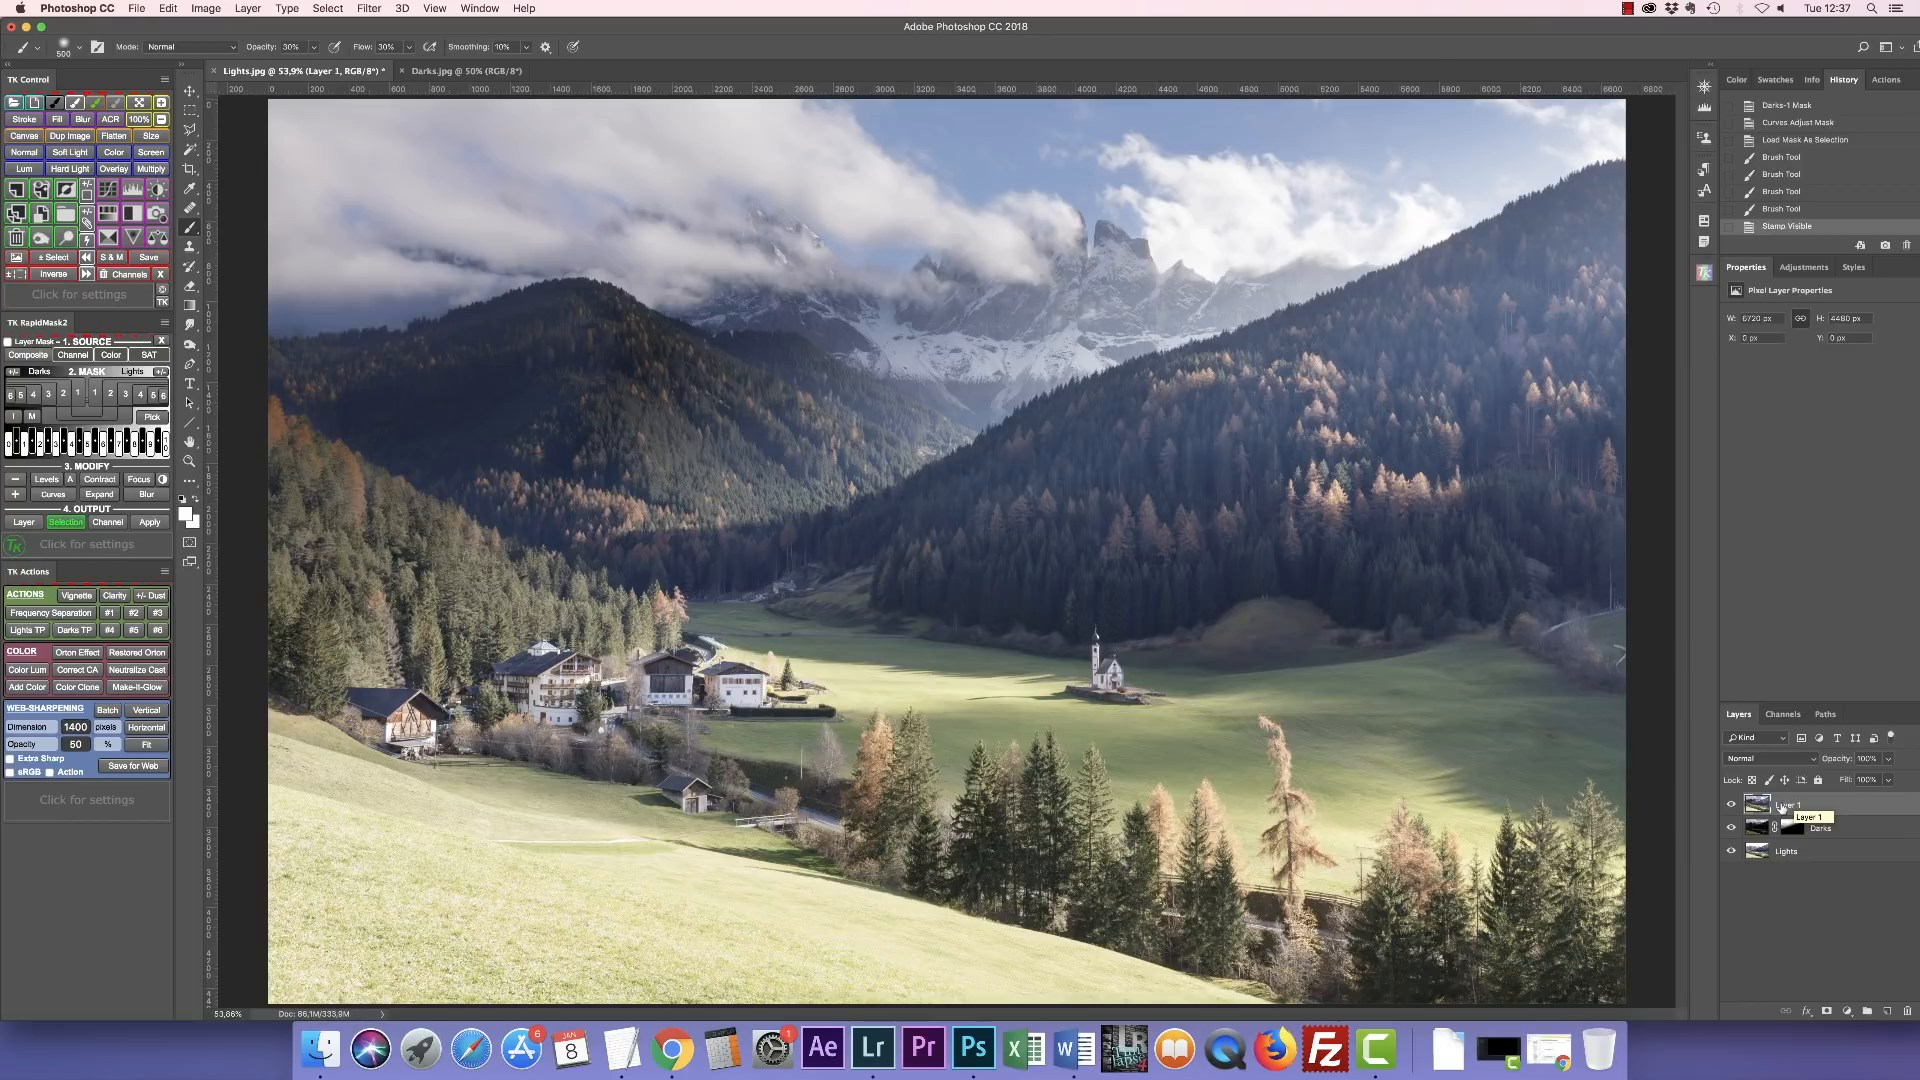
{"action": "left_click", "coordinate": [1847, 1012]}
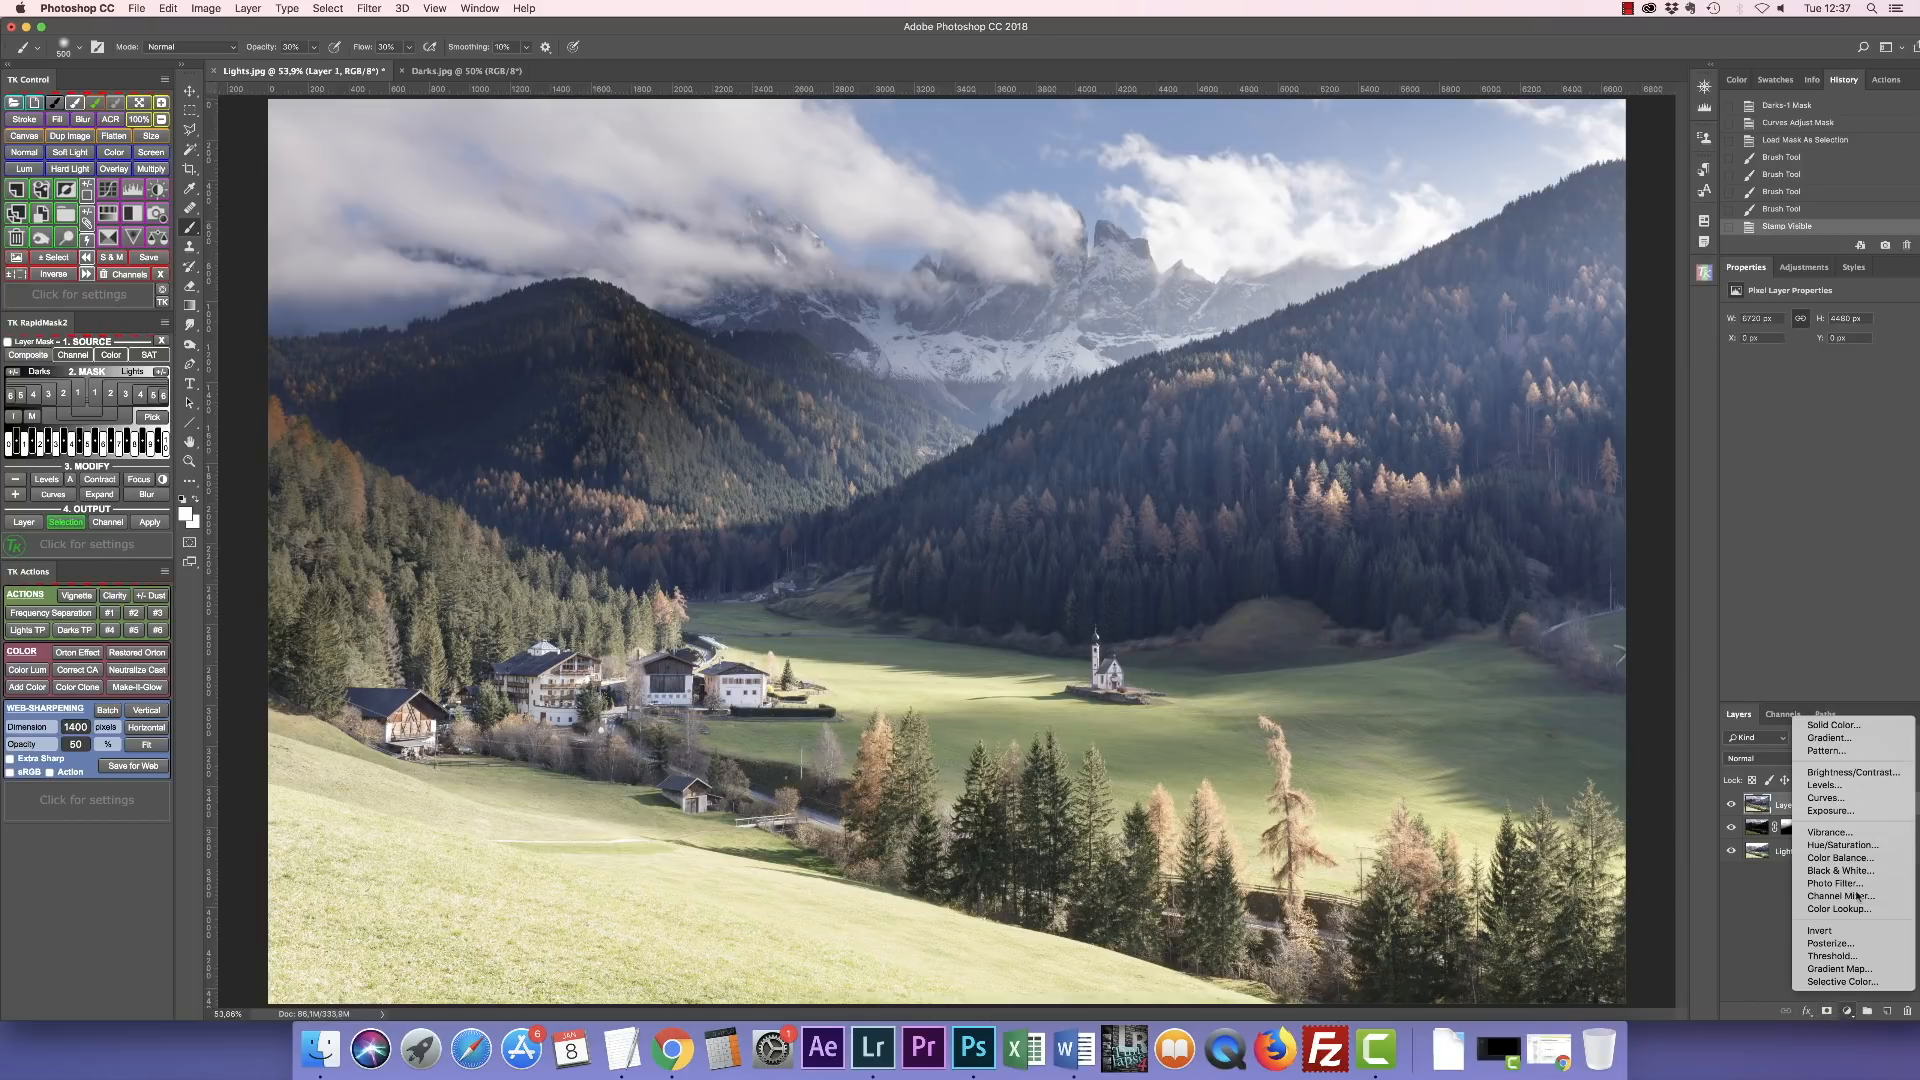
{"action": "left_click", "coordinate": [1843, 806]}
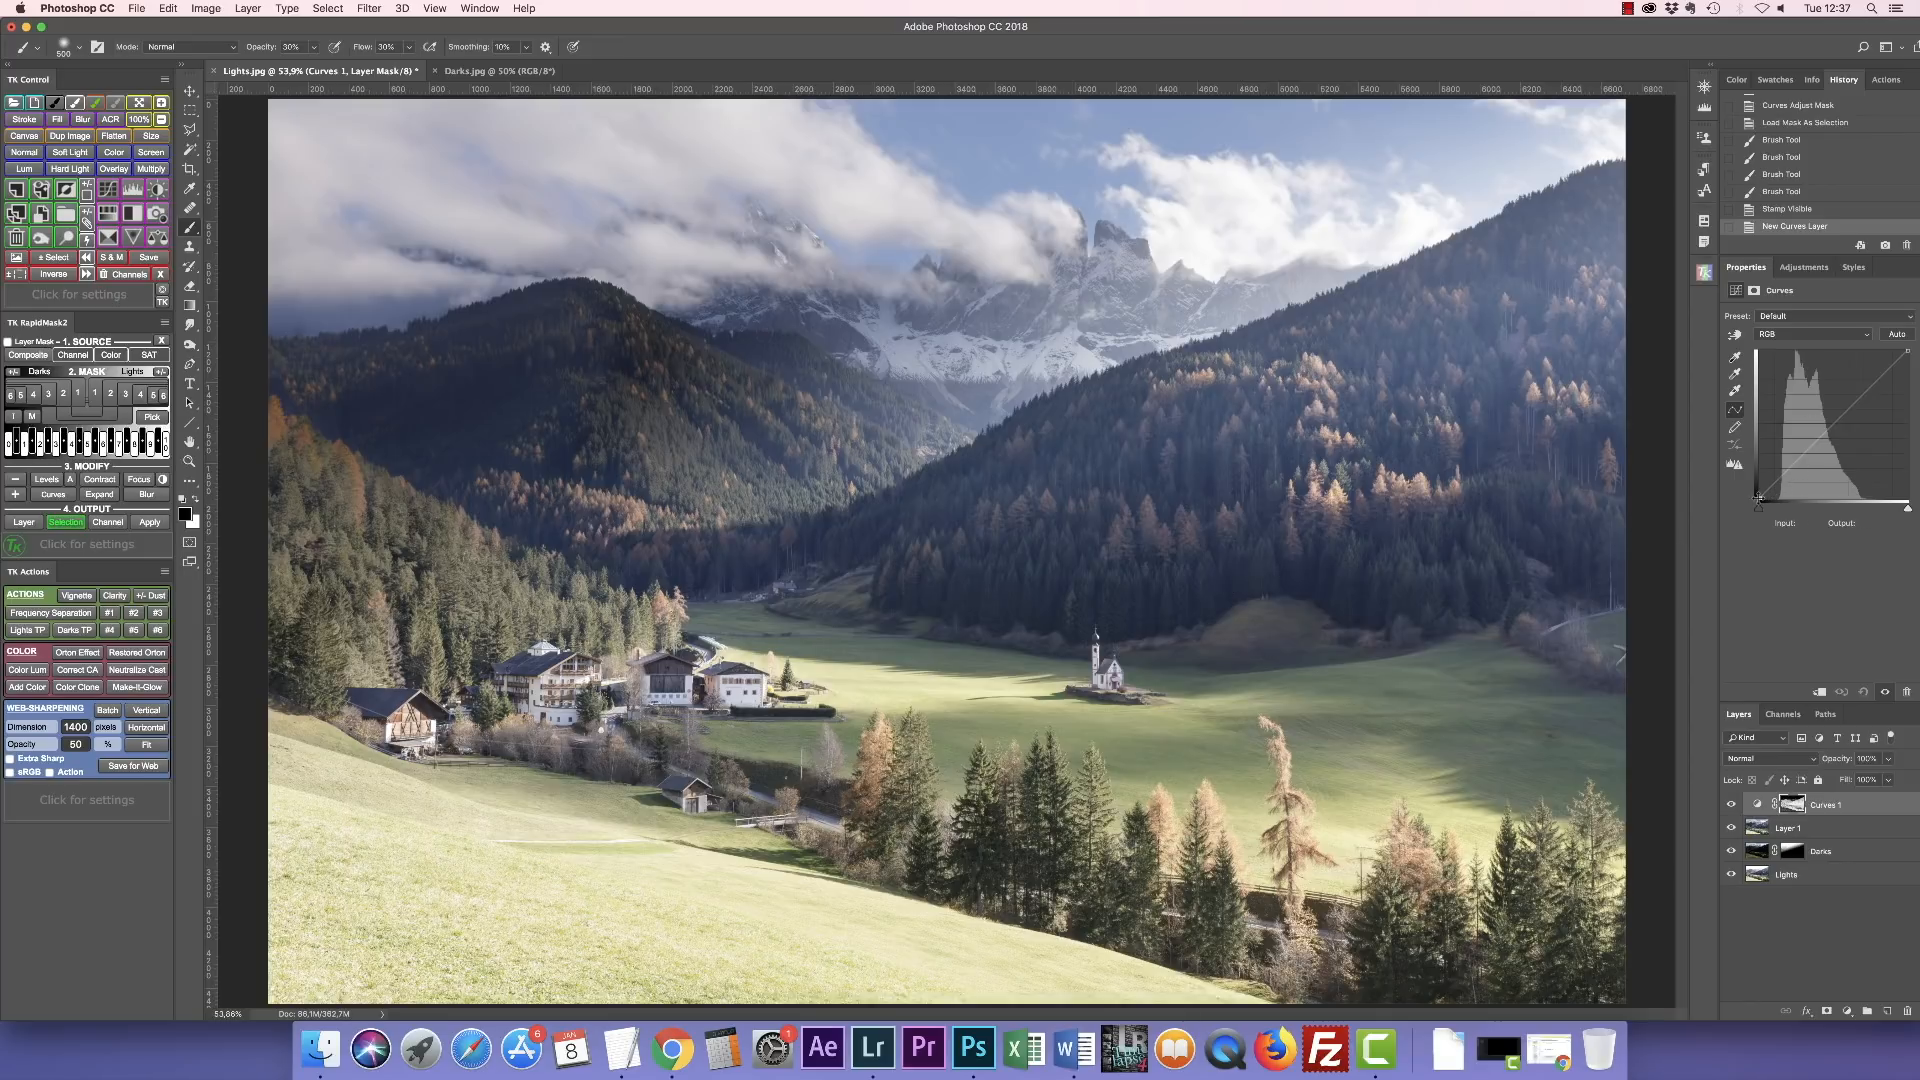
Shape the RGB curve into a steep zigzag of alternating high and low points to exaggerate tonal differences.
{"action": "left_click_drag", "start_coordinate": [1760, 497], "coordinate": [1759, 486]}
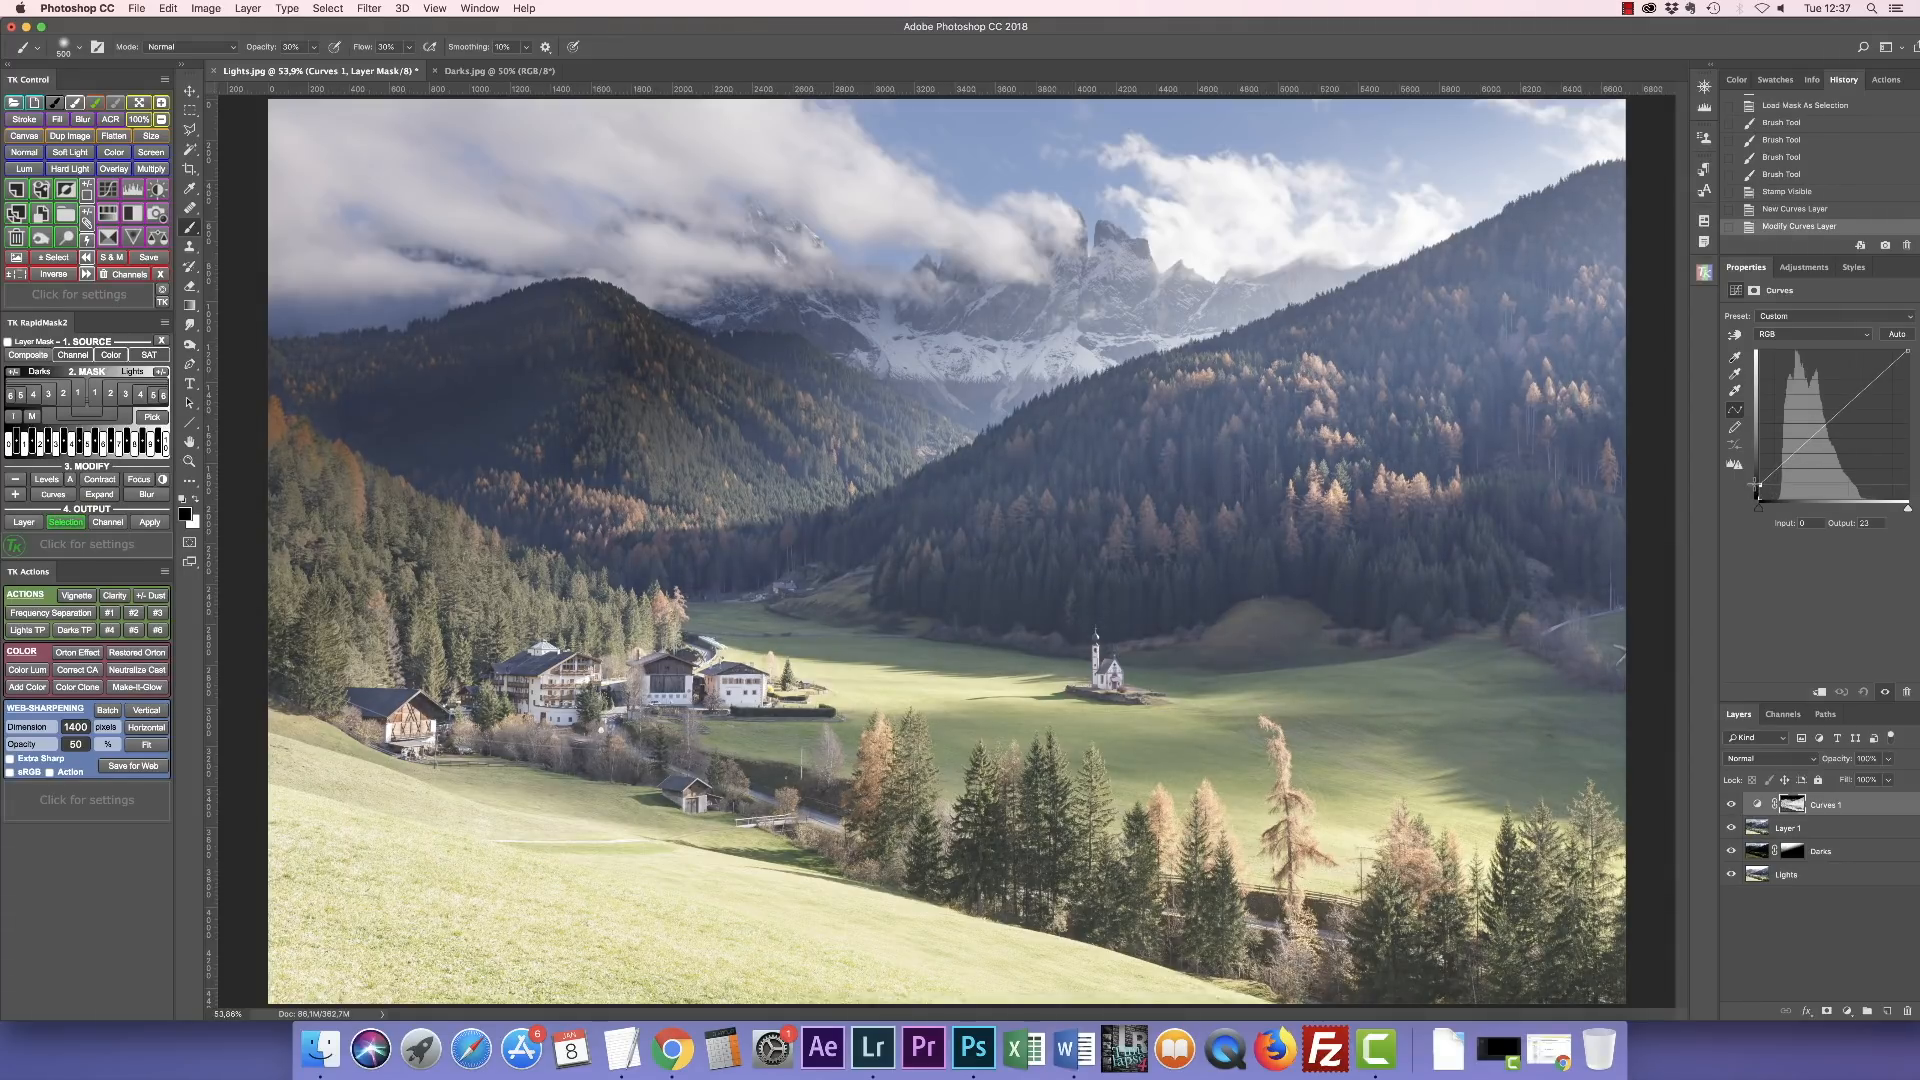
{"action": "left_click_drag", "start_coordinate": [1787, 461], "coordinate": [1815, 490]}
{"action": "mouse_move", "coordinate": [1843, 489]}
{"action": "left_mouse_down"}
{"action": "mouse_move", "coordinate": [1856, 356]}
{"action": "mouse_move", "coordinate": [1859, 481]}
{"action": "left_mouse_up"}
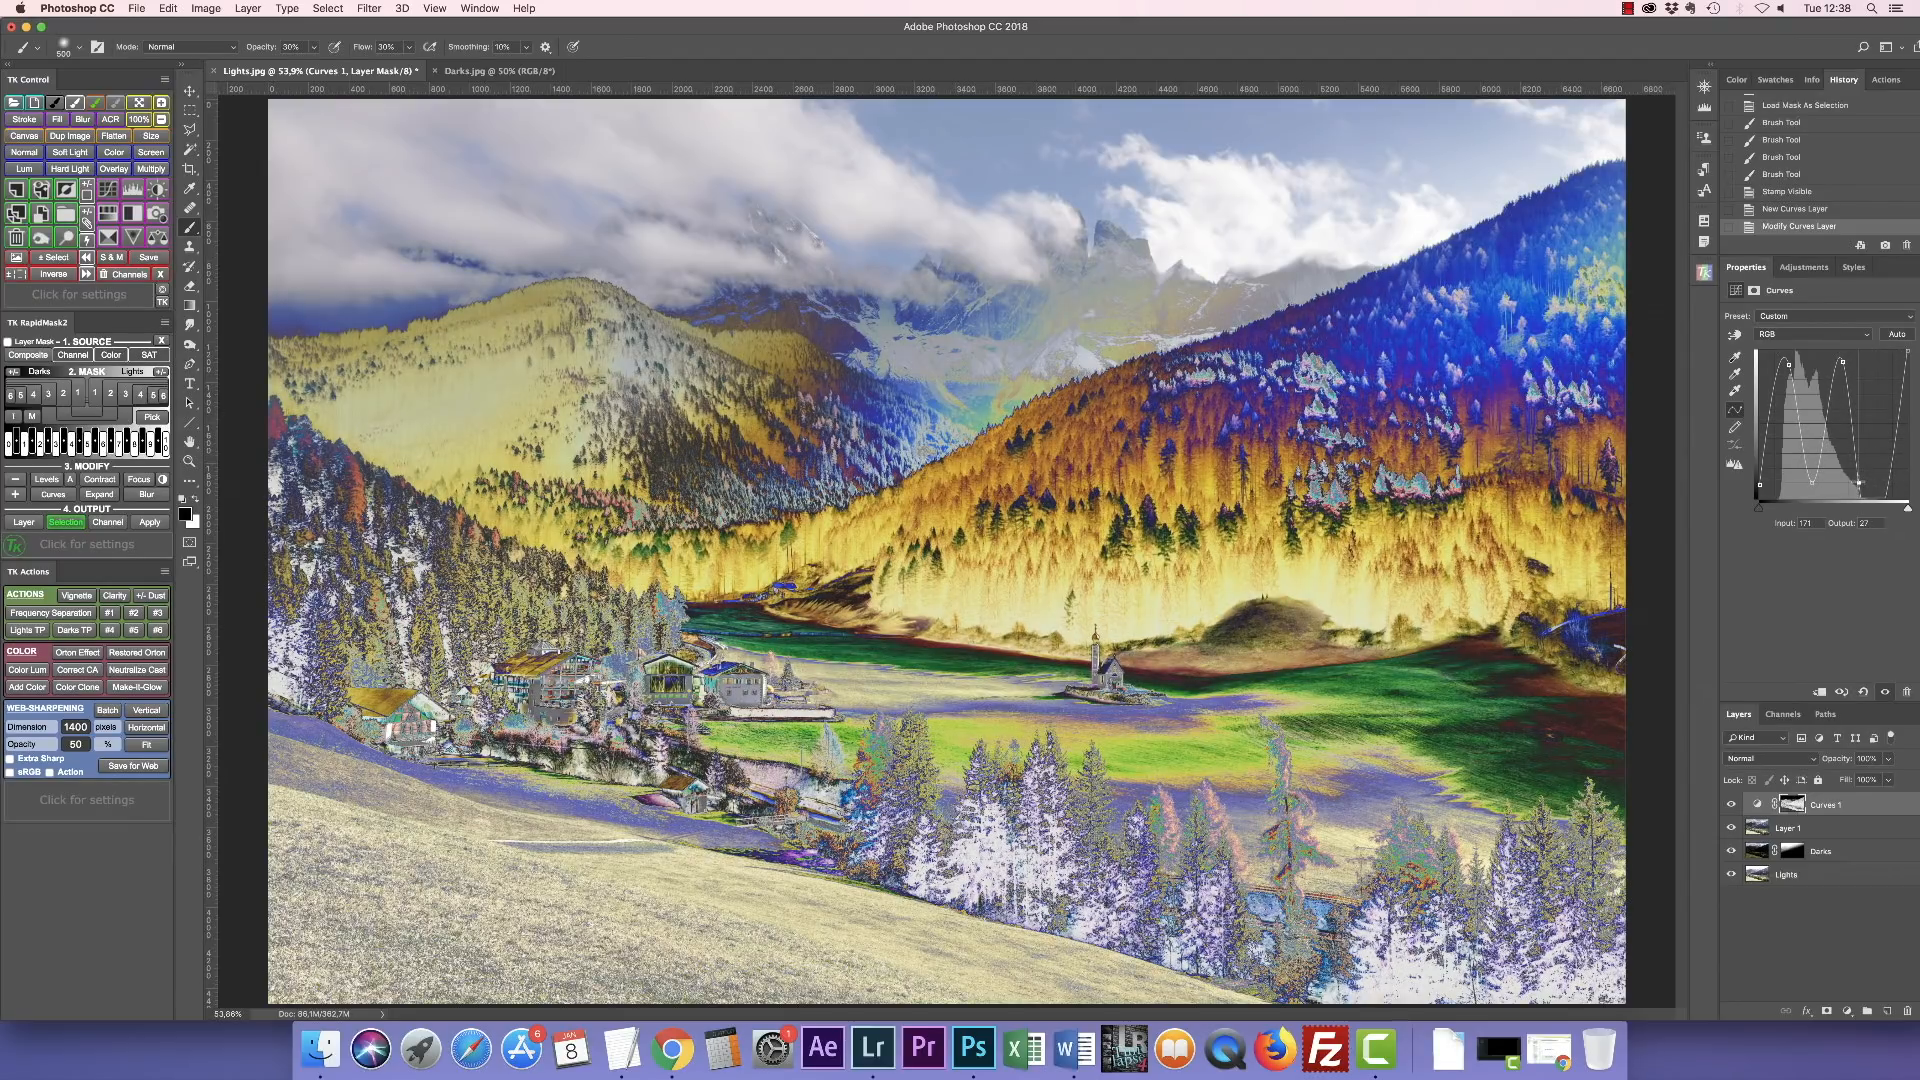
{"action": "left_click_drag", "start_coordinate": [1885, 410], "coordinate": [1910, 371]}
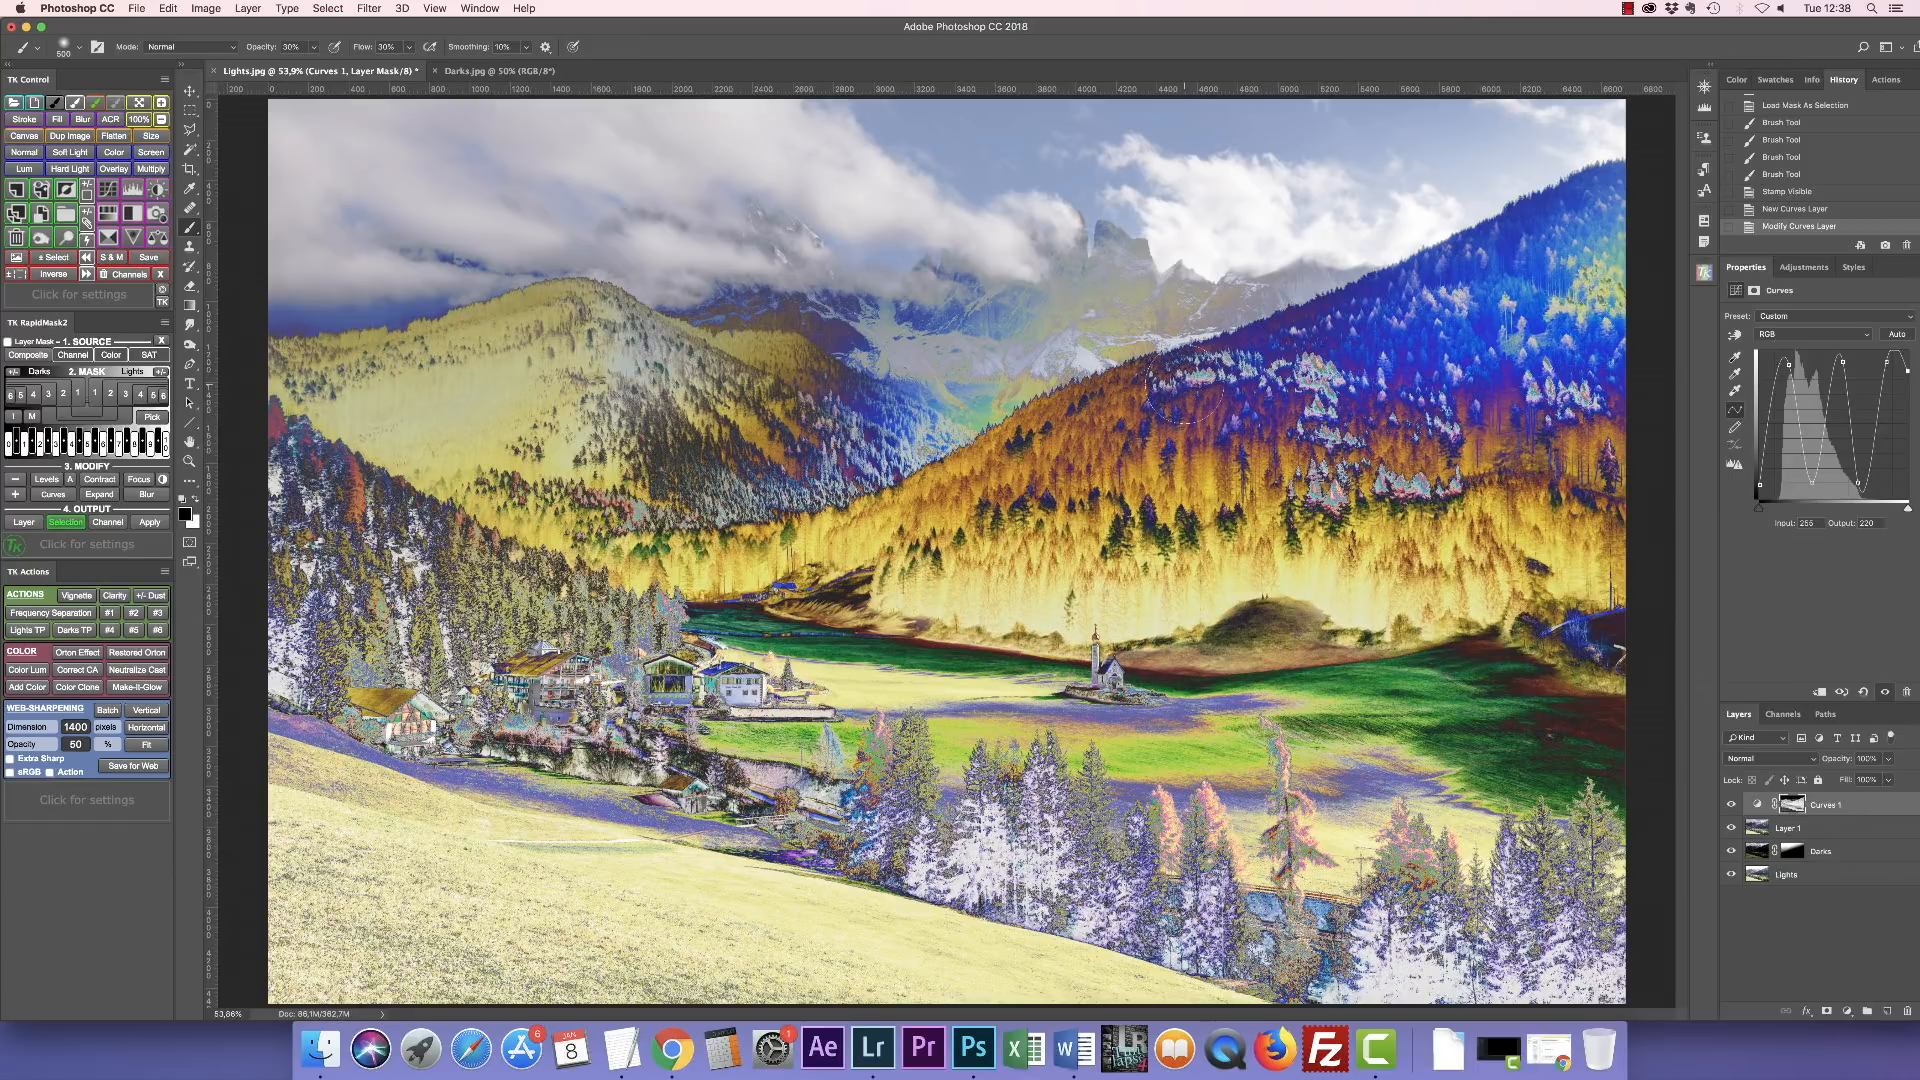
Examine the blend along the ridges and in the sky at 100% under the zigzag curve, and delete the Curves layer.
{"action": "key", "text": "super+1"}
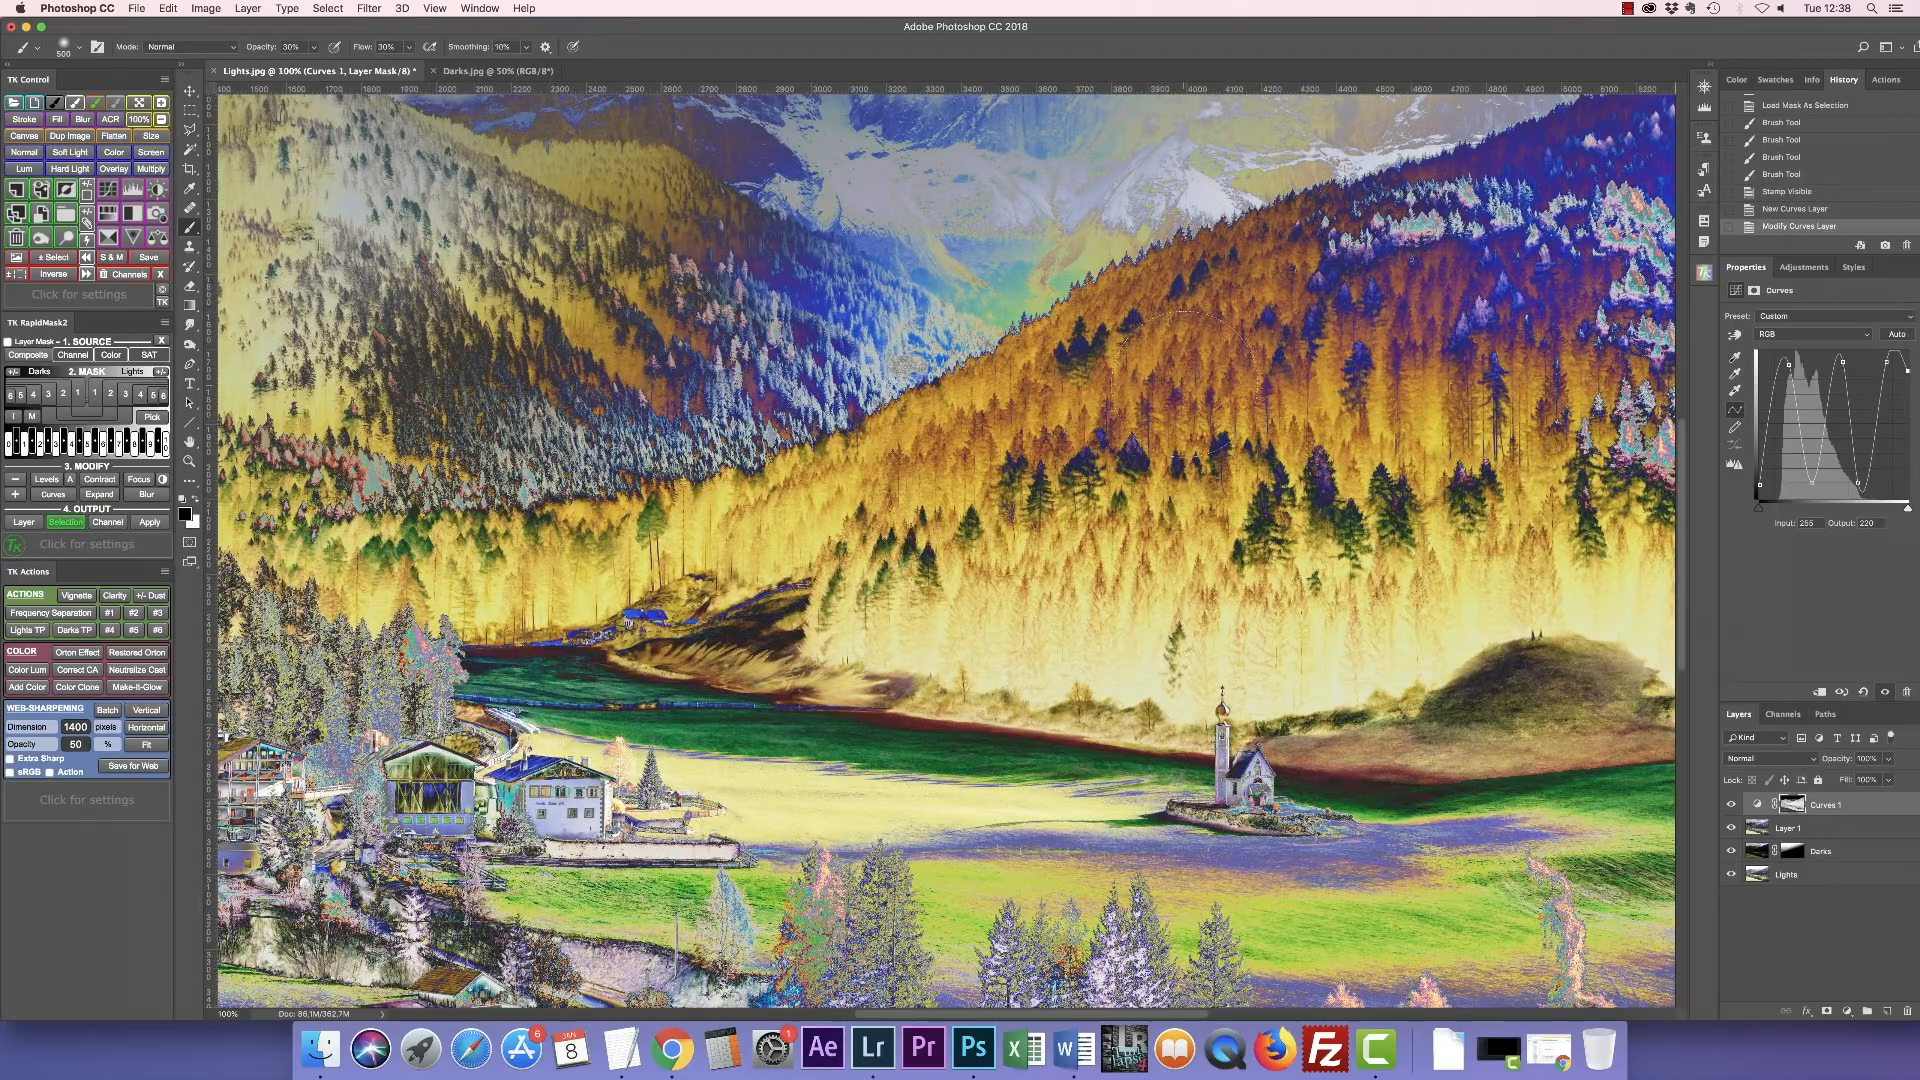
{"action": "left_click_drag", "start_coordinate": [961, 296], "coordinate": [786, 705]}
{"action": "left_click_drag", "start_coordinate": [1288, 339], "coordinate": [887, 394]}
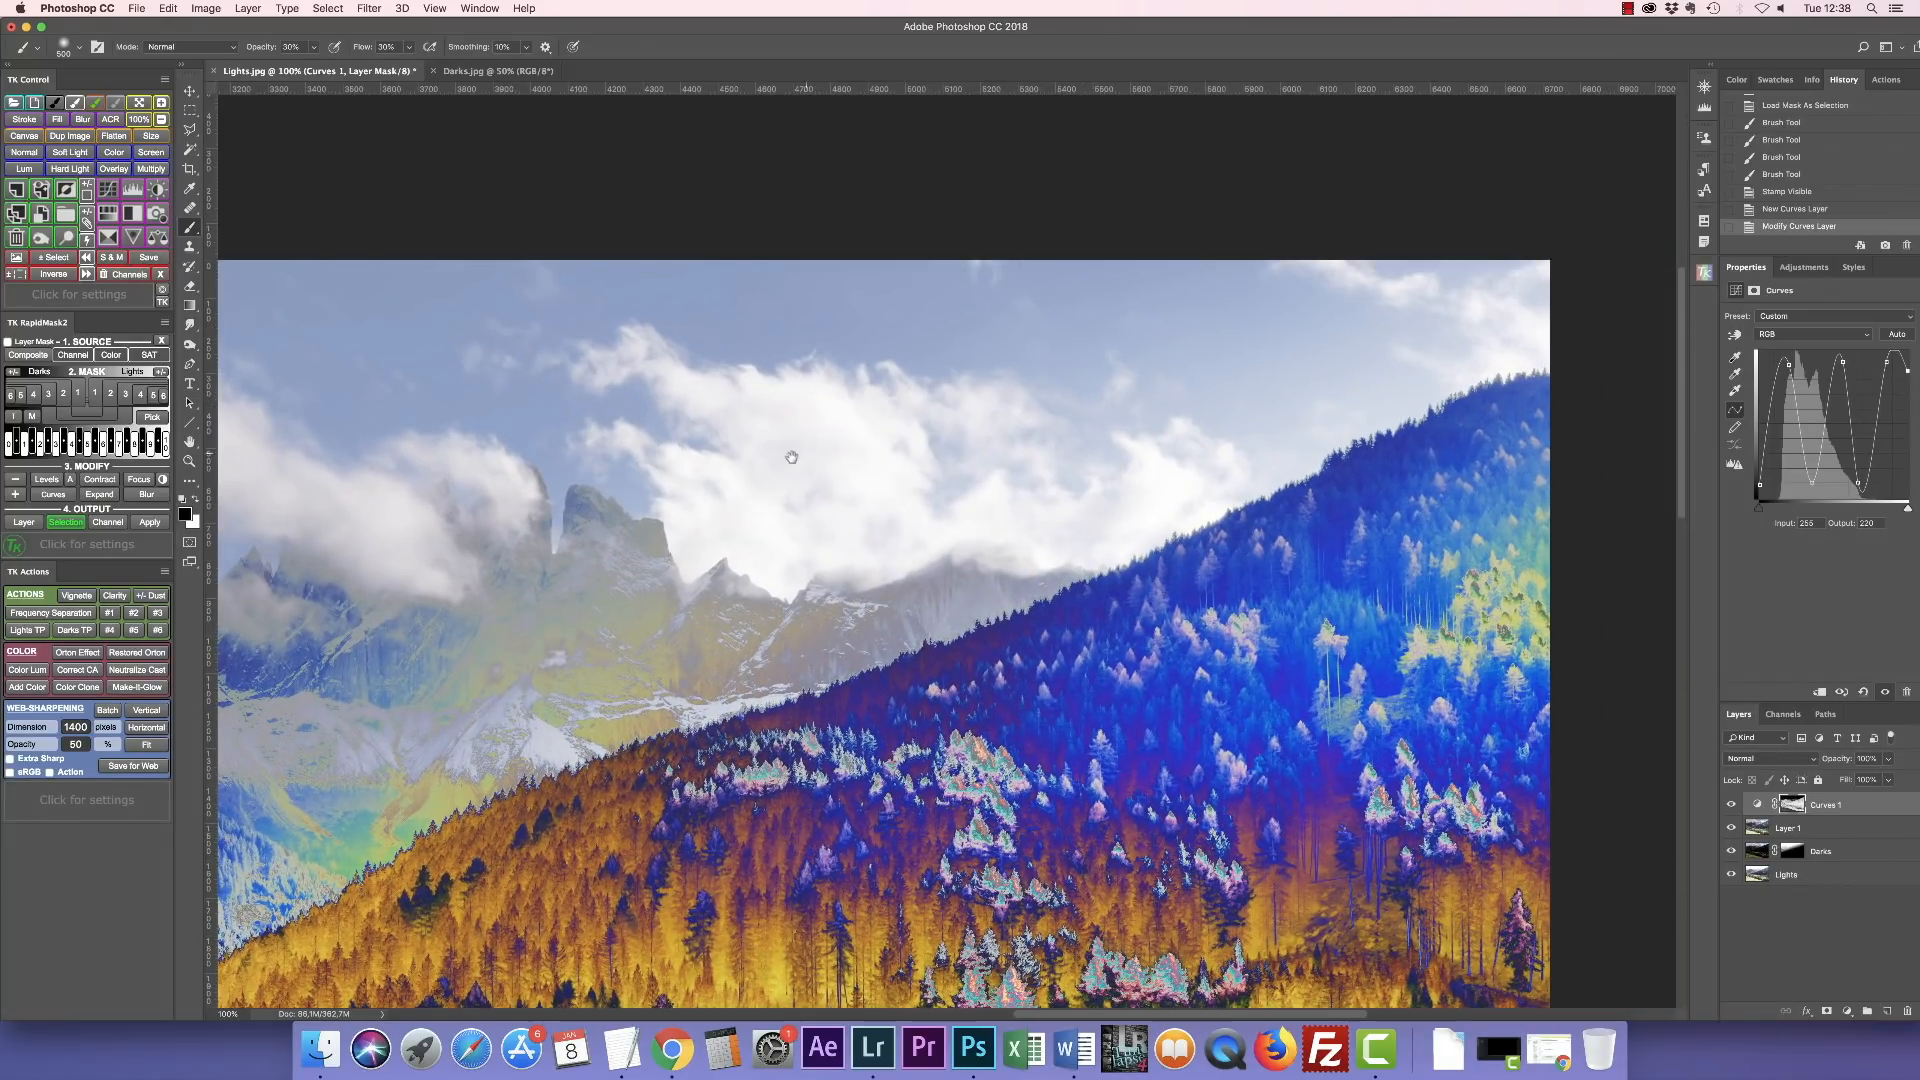
{"action": "left_click_drag", "start_coordinate": [791, 458], "coordinate": [1243, 437]}
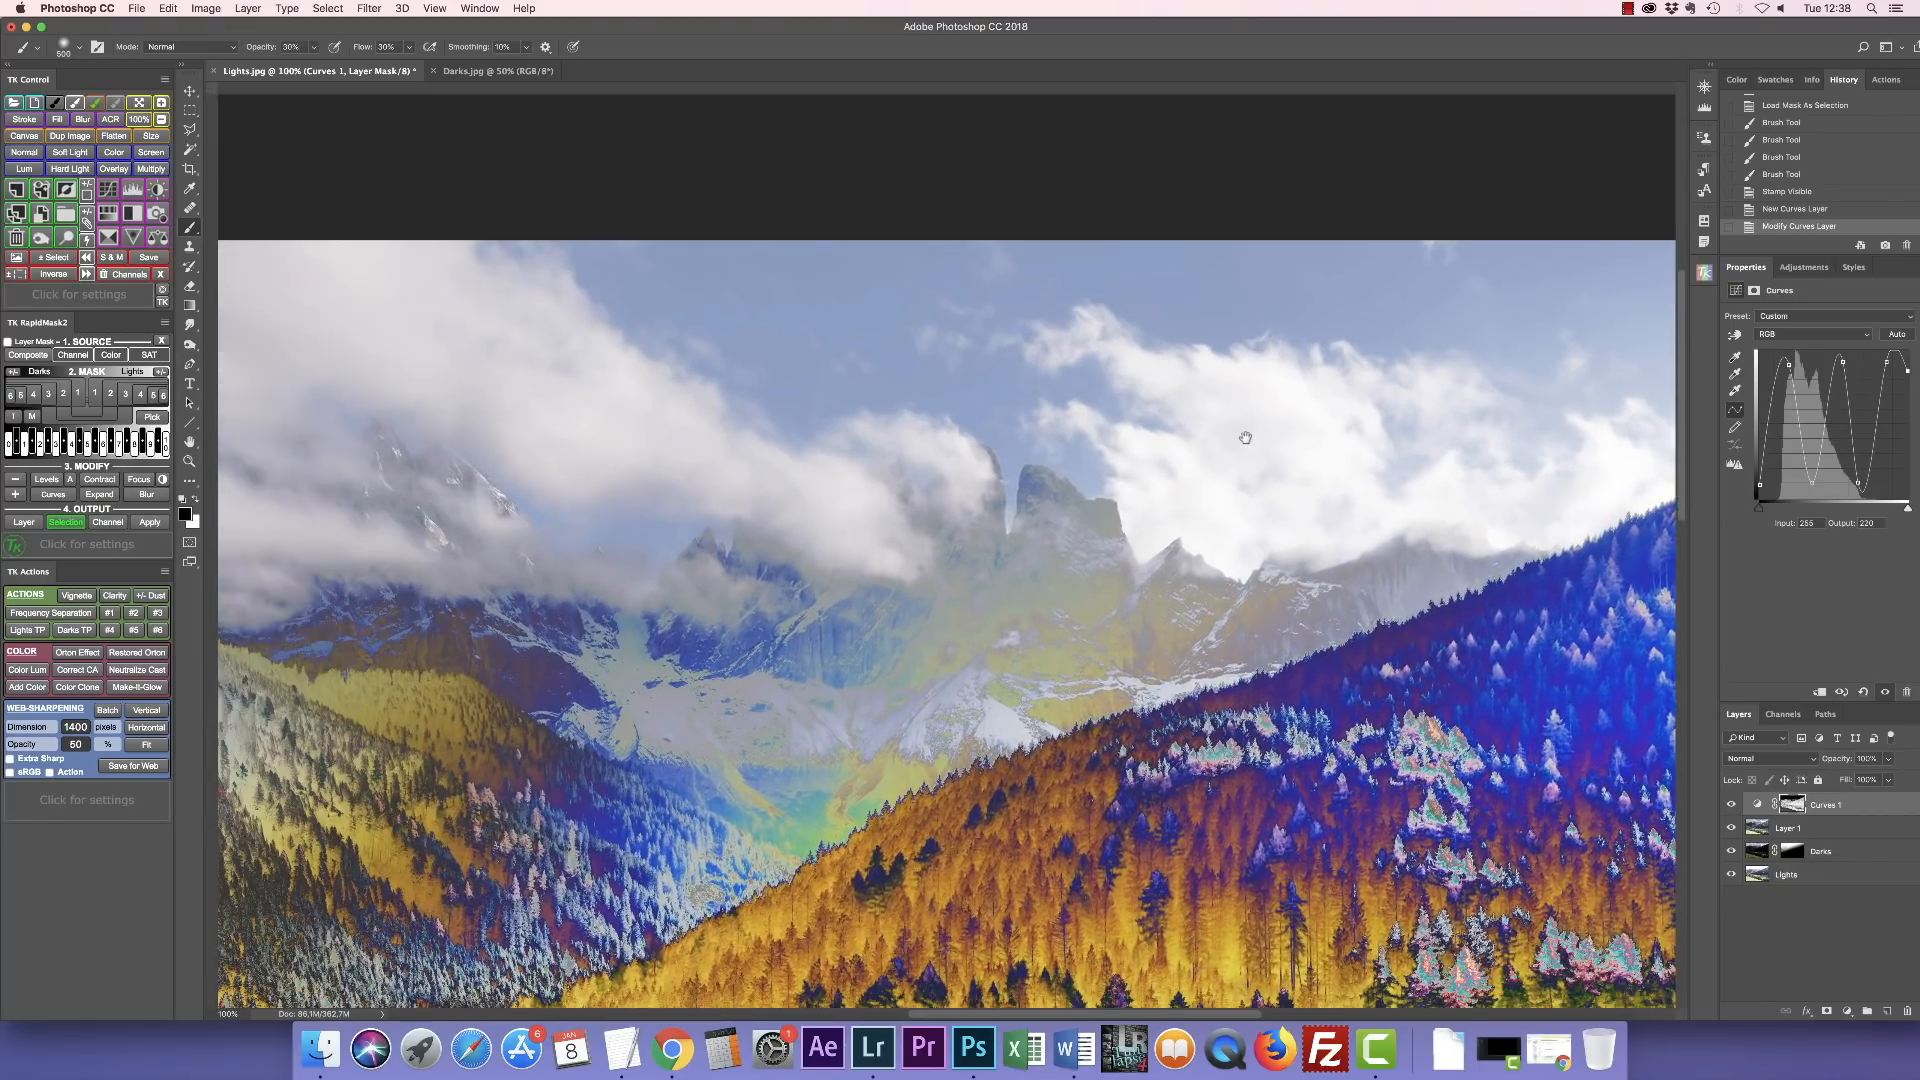
{"action": "left_click_drag", "start_coordinate": [722, 455], "coordinate": [1130, 434]}
{"action": "left_click_drag", "start_coordinate": [712, 415], "coordinate": [973, 336]}
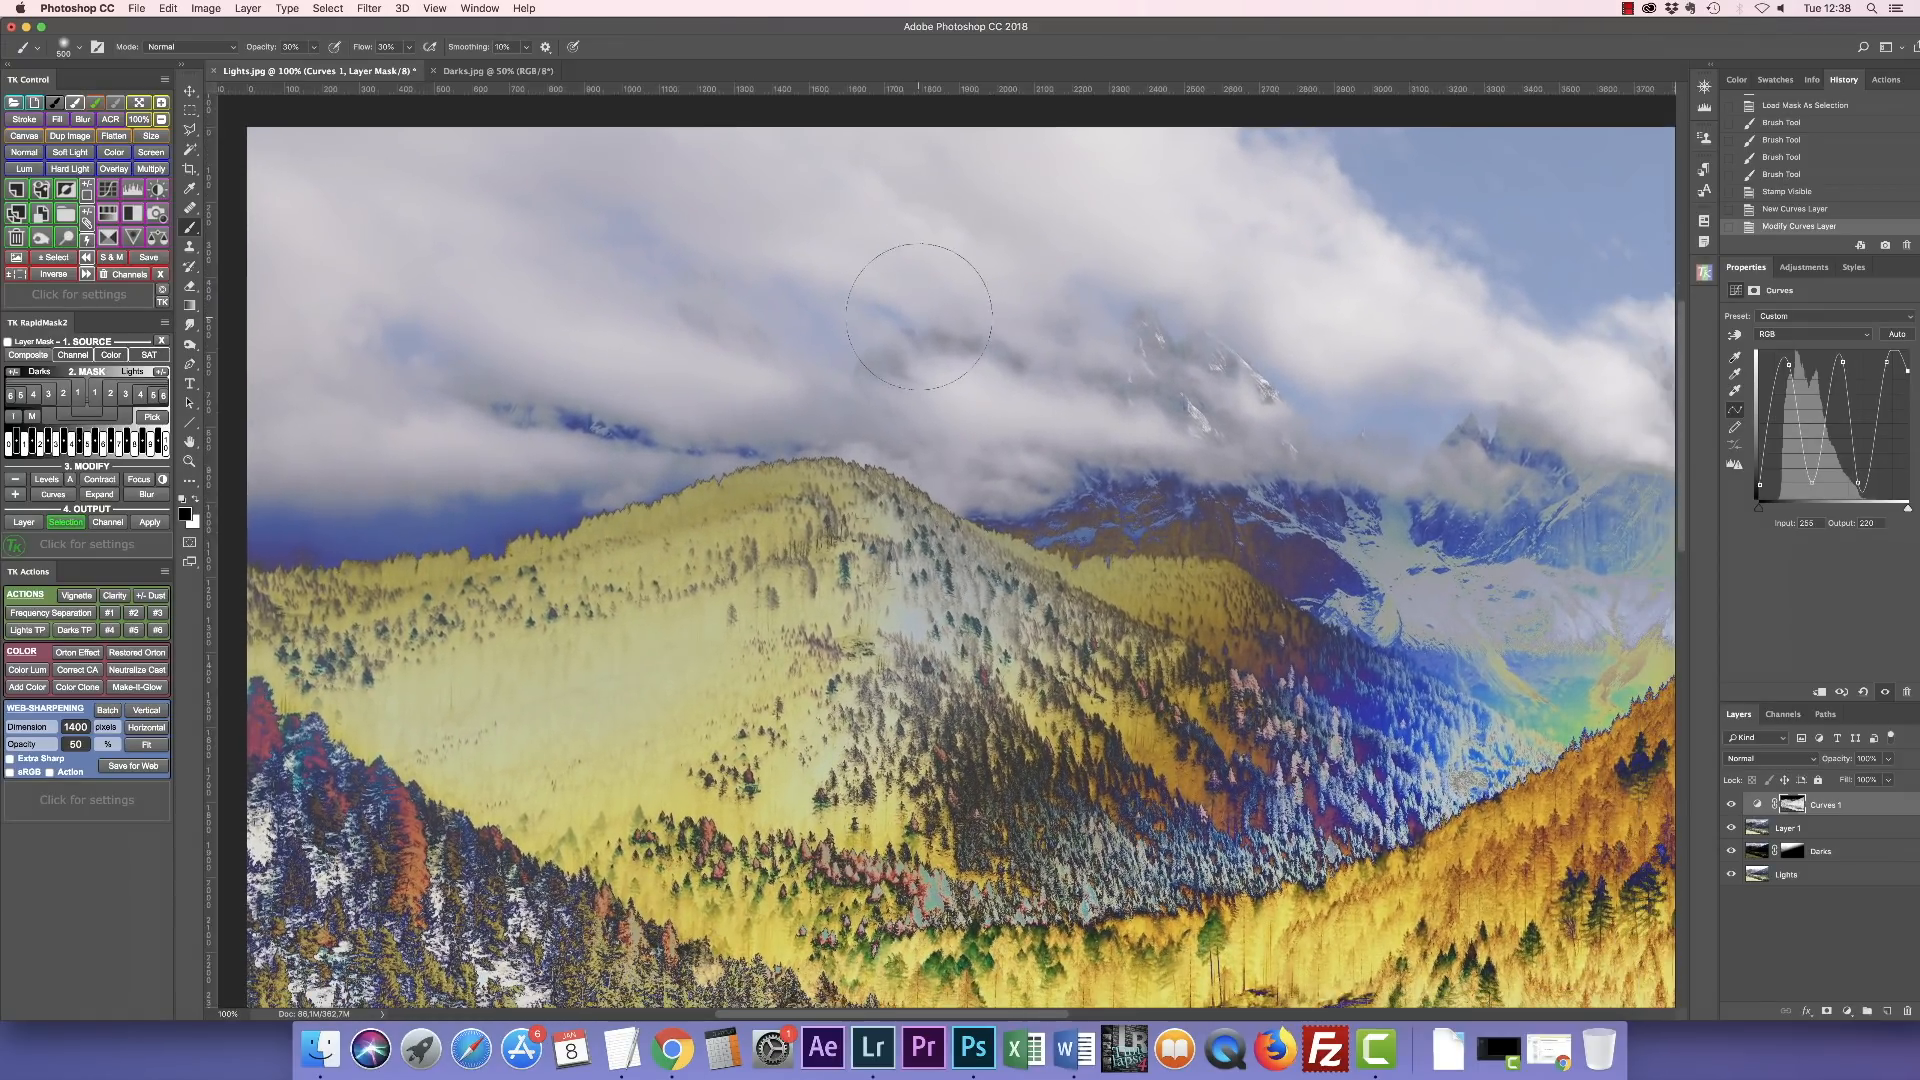
{"action": "key", "text": "super+0"}
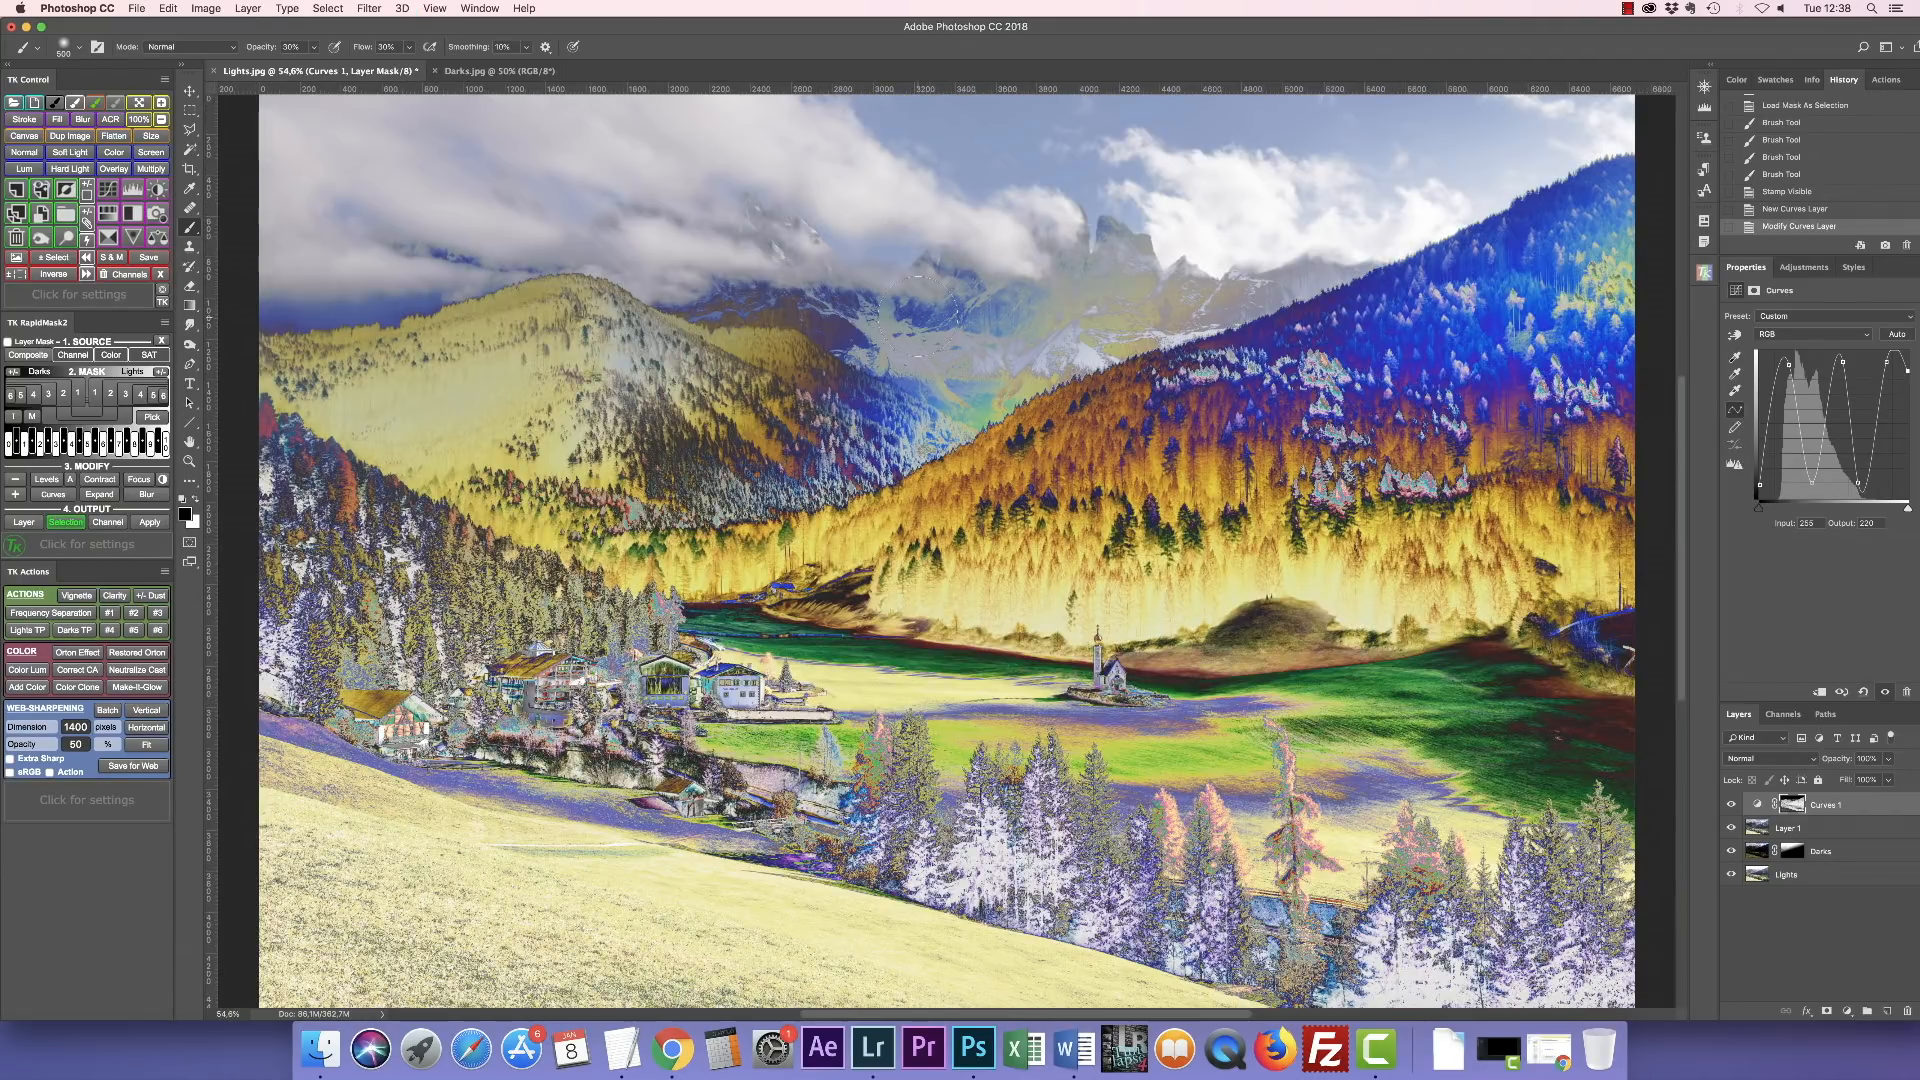
{"action": "key", "text": "super+0"}
{"action": "left_click_drag", "start_coordinate": [1765, 805], "coordinate": [1906, 1012]}
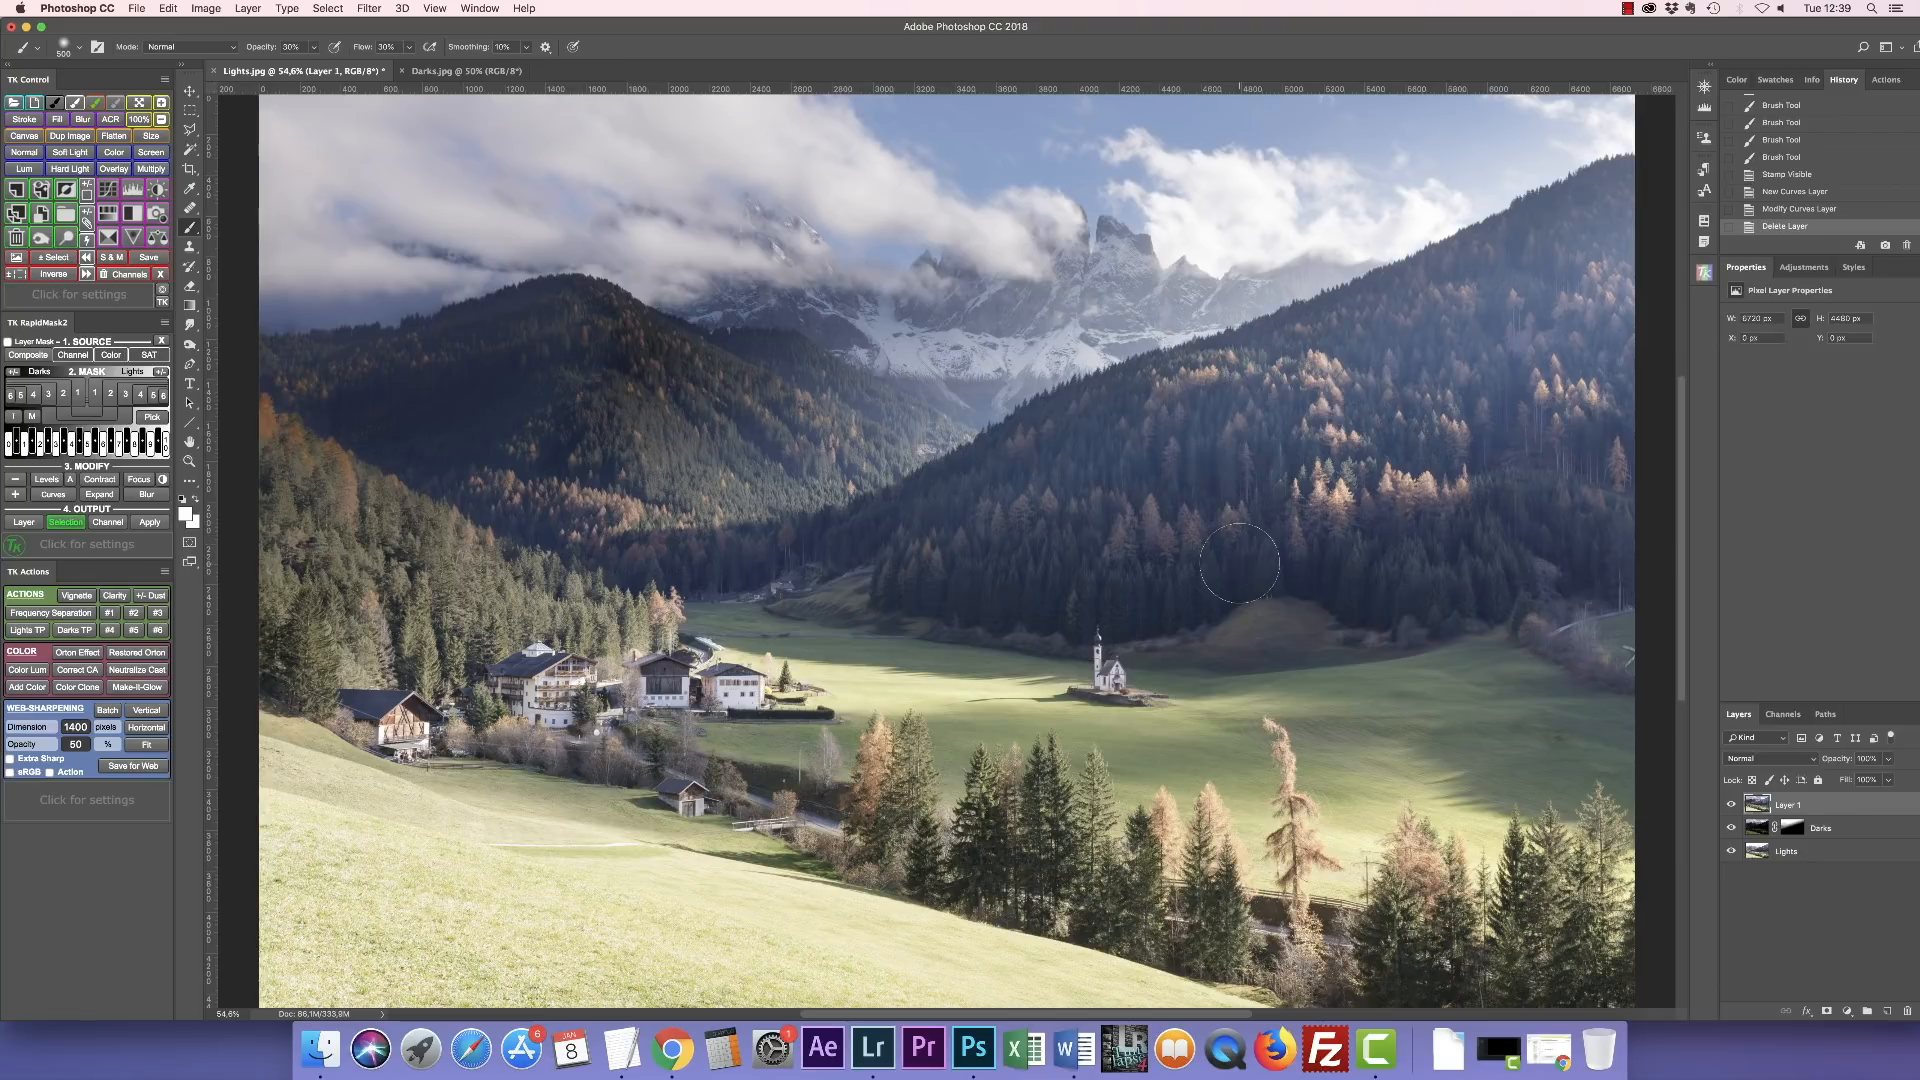
Add a Threshold adjustment layer and lower its level to about 36 to isolate the darkest pixels, toggling its visibility to compare.
{"action": "left_click", "coordinate": [1847, 1011]}
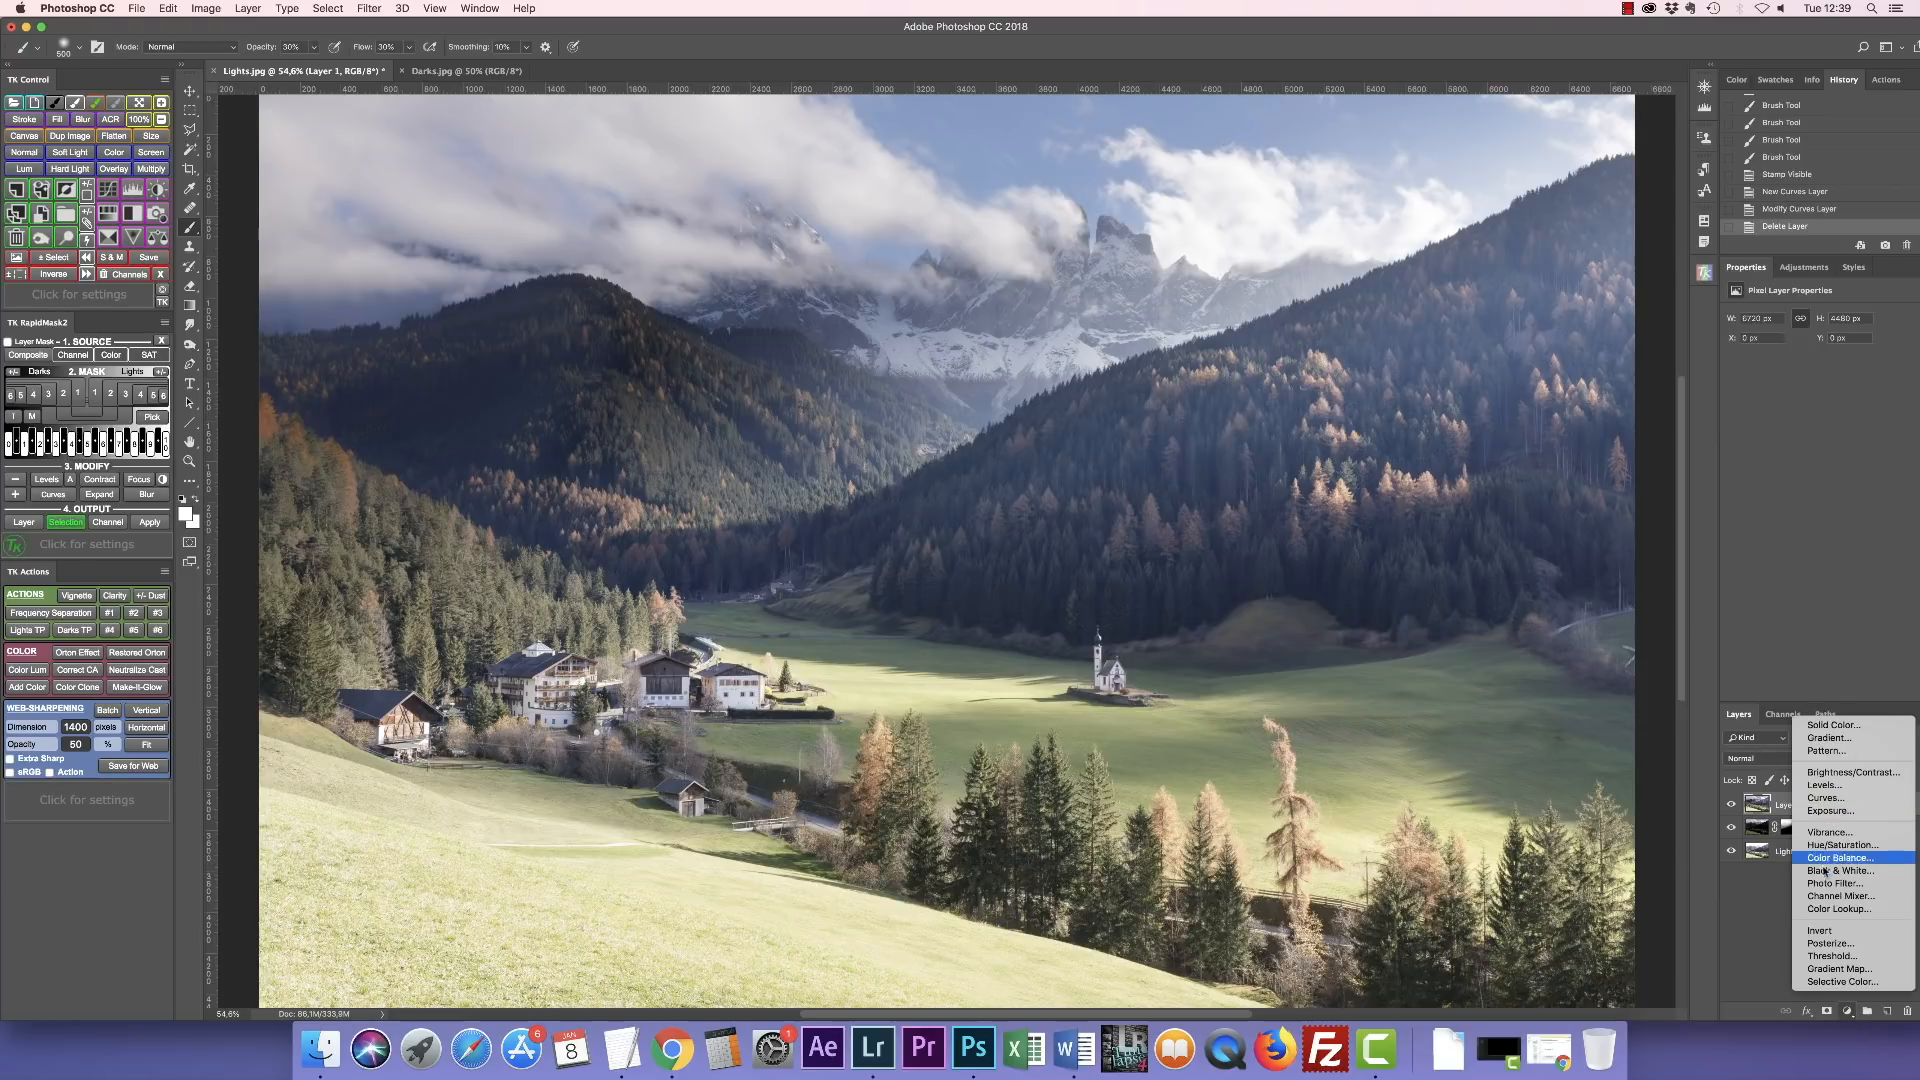
{"action": "left_click", "coordinate": [1822, 955]}
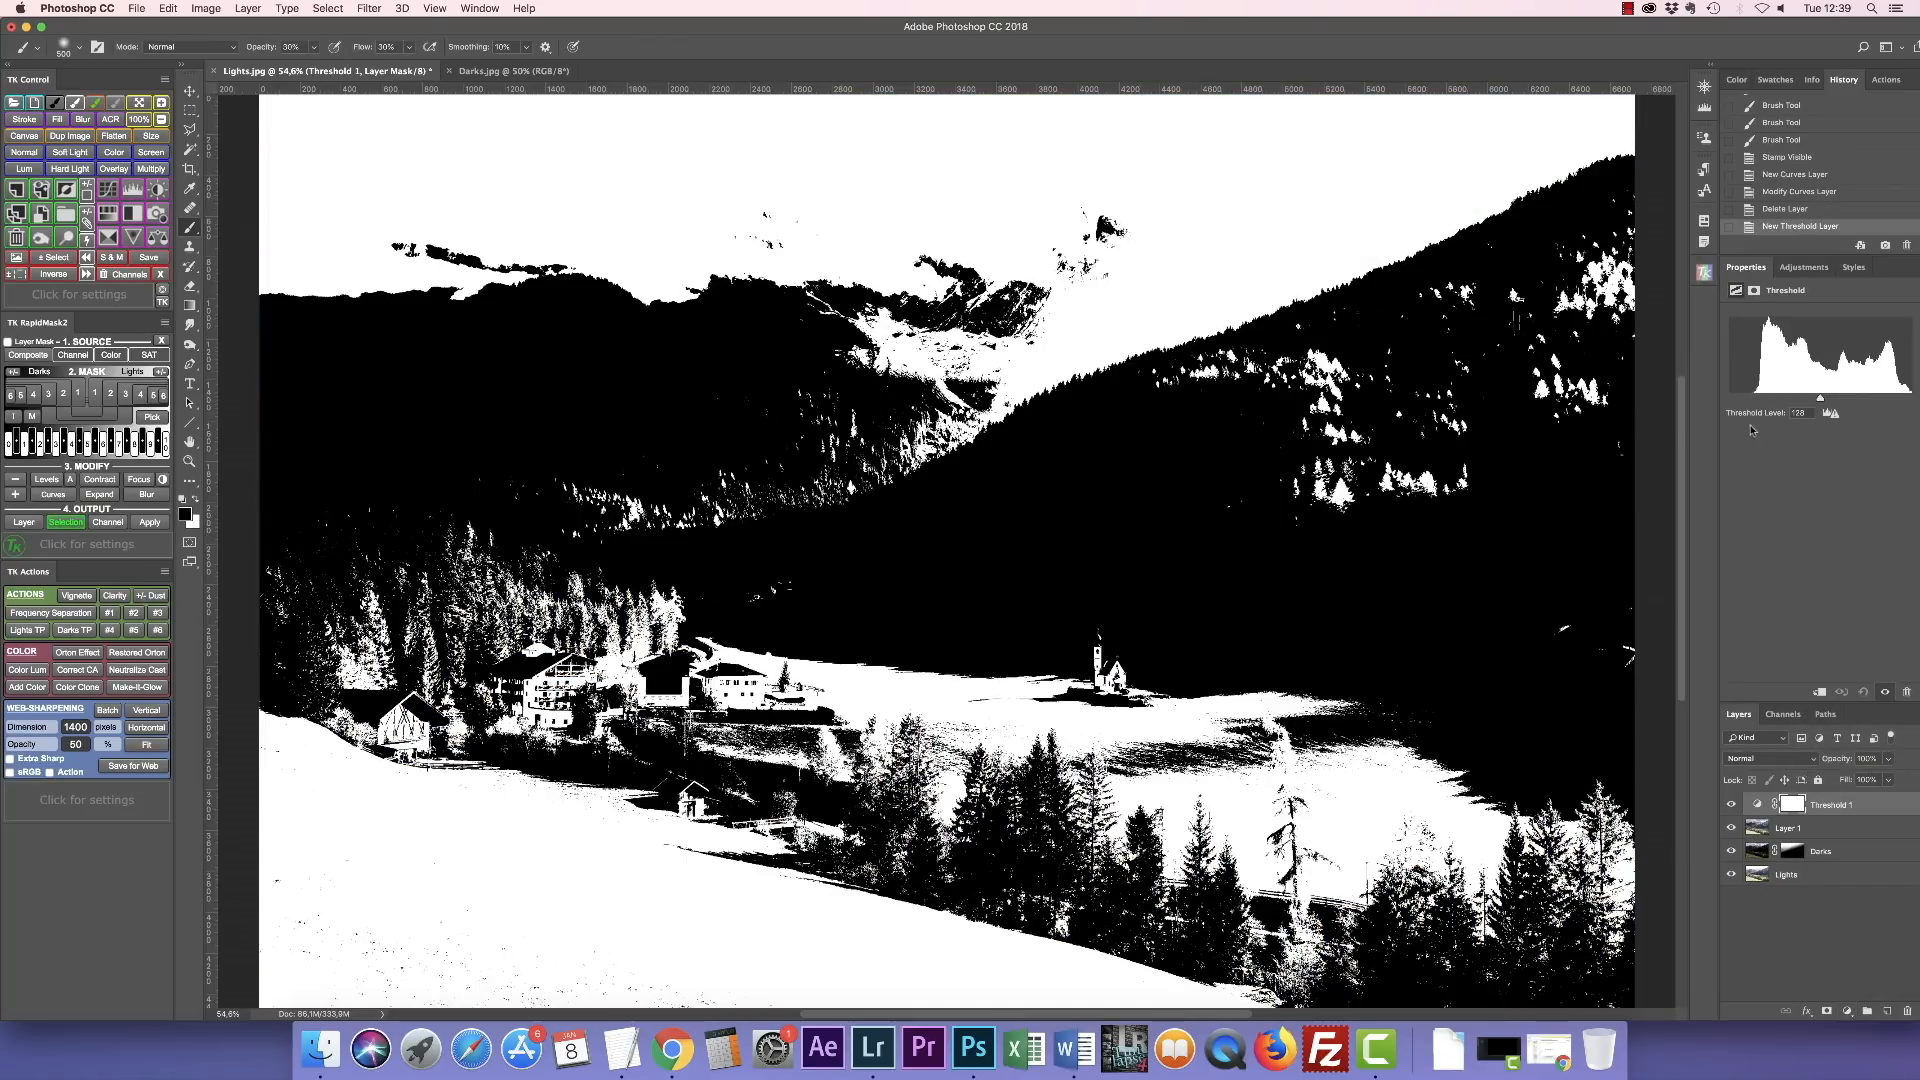
{"action": "left_click_drag", "start_coordinate": [1820, 401], "coordinate": [1753, 403]}
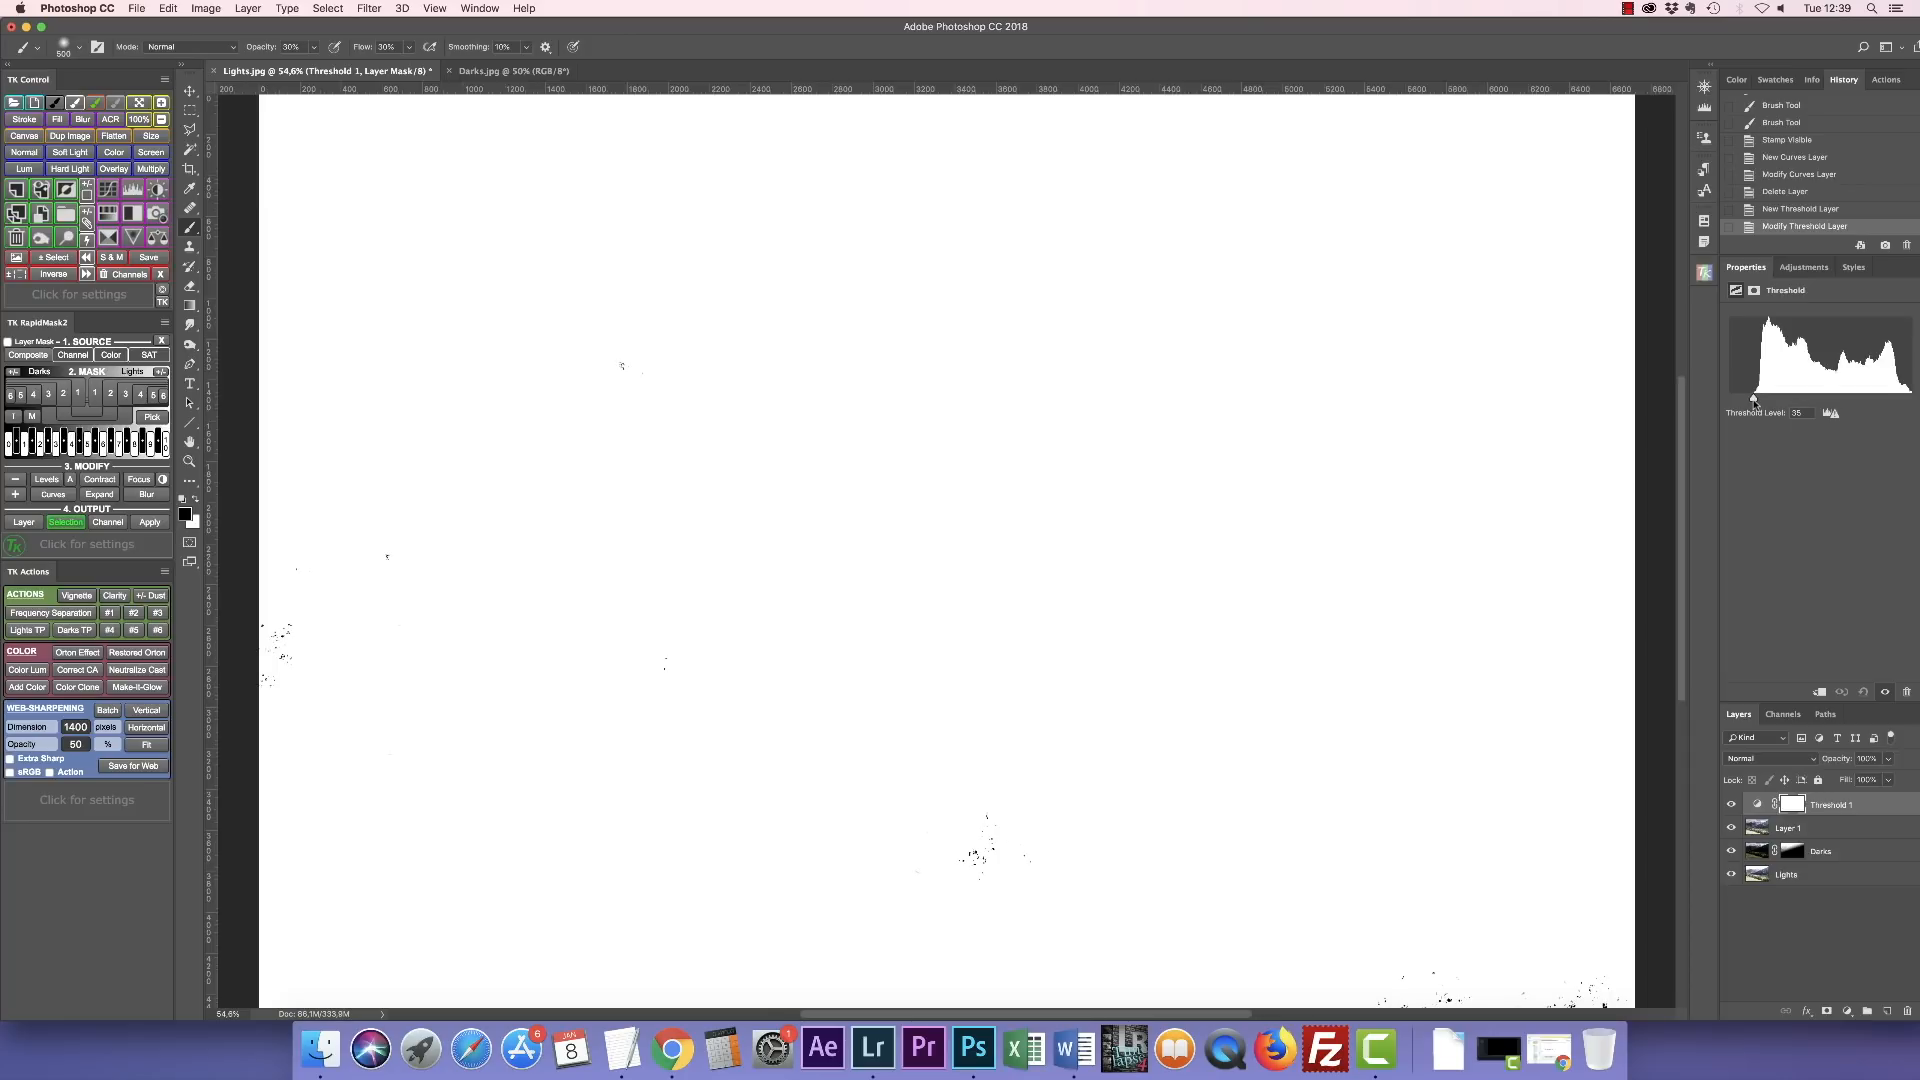
{"action": "left_click_drag", "start_coordinate": [1754, 403], "coordinate": [1755, 403]}
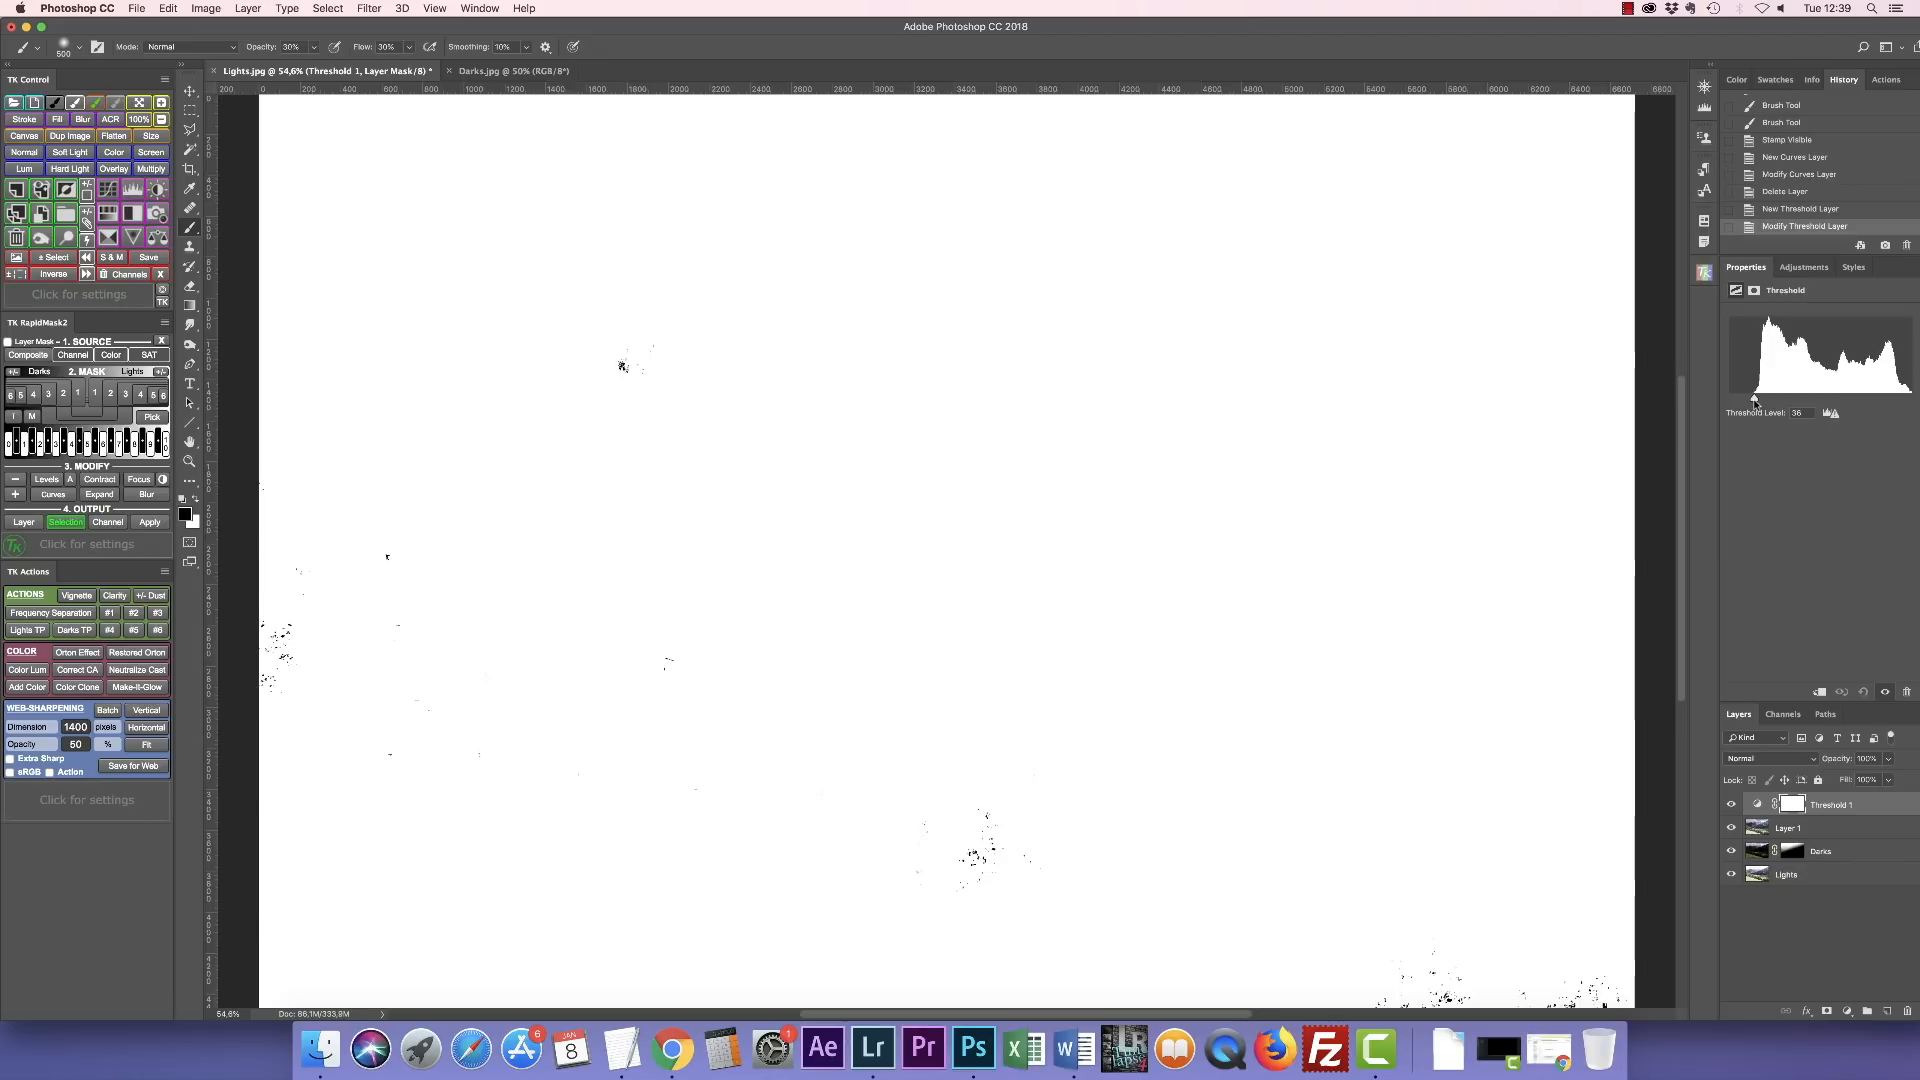
{"action": "left_click", "coordinate": [1733, 805]}
{"action": "left_click", "coordinate": [1733, 805]}
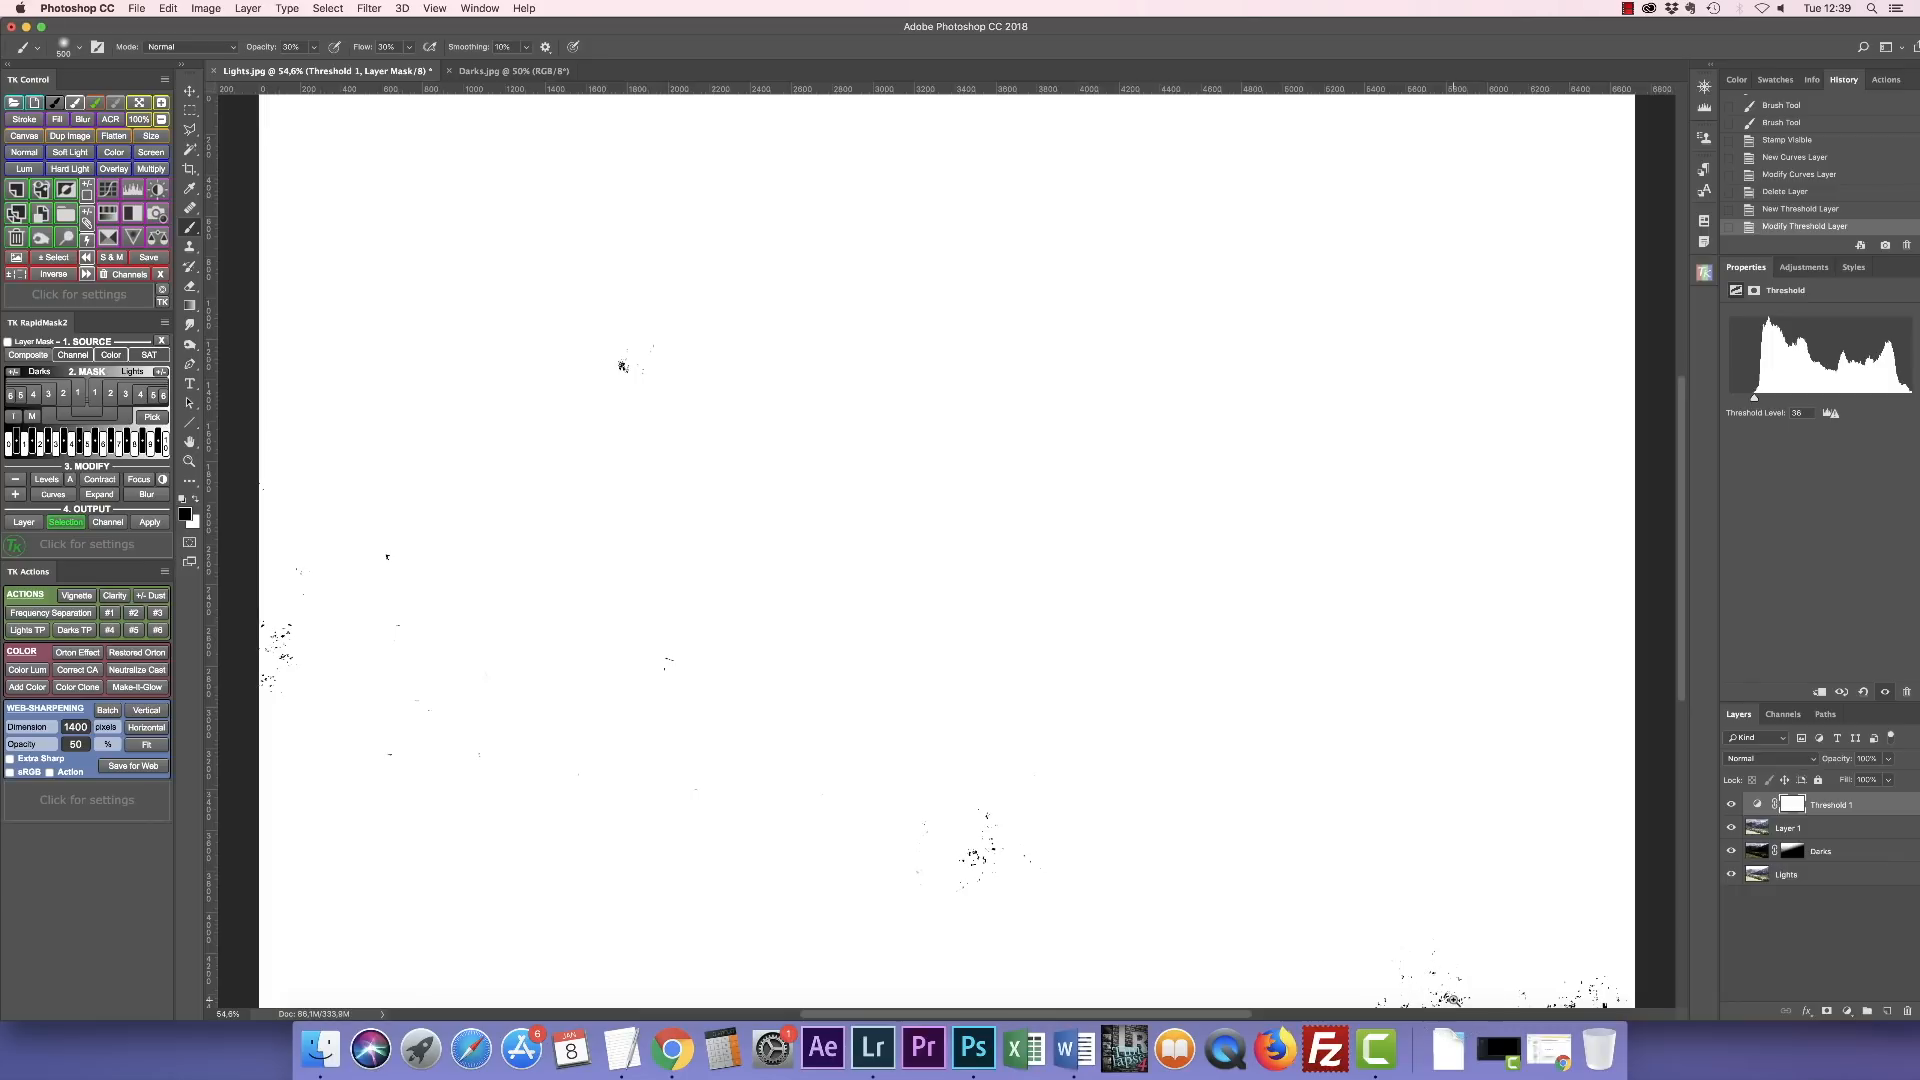
Place a colour sampler on the largest black patch near the image's lower edge, toggling the Threshold layer to check the spot.
{"action": "scroll", "coordinate": [1453, 995], "scroll_direction": "up", "scroll_amount": 1}
{"action": "scroll", "coordinate": [1450, 995], "scroll_direction": "up", "scroll_amount": 4}
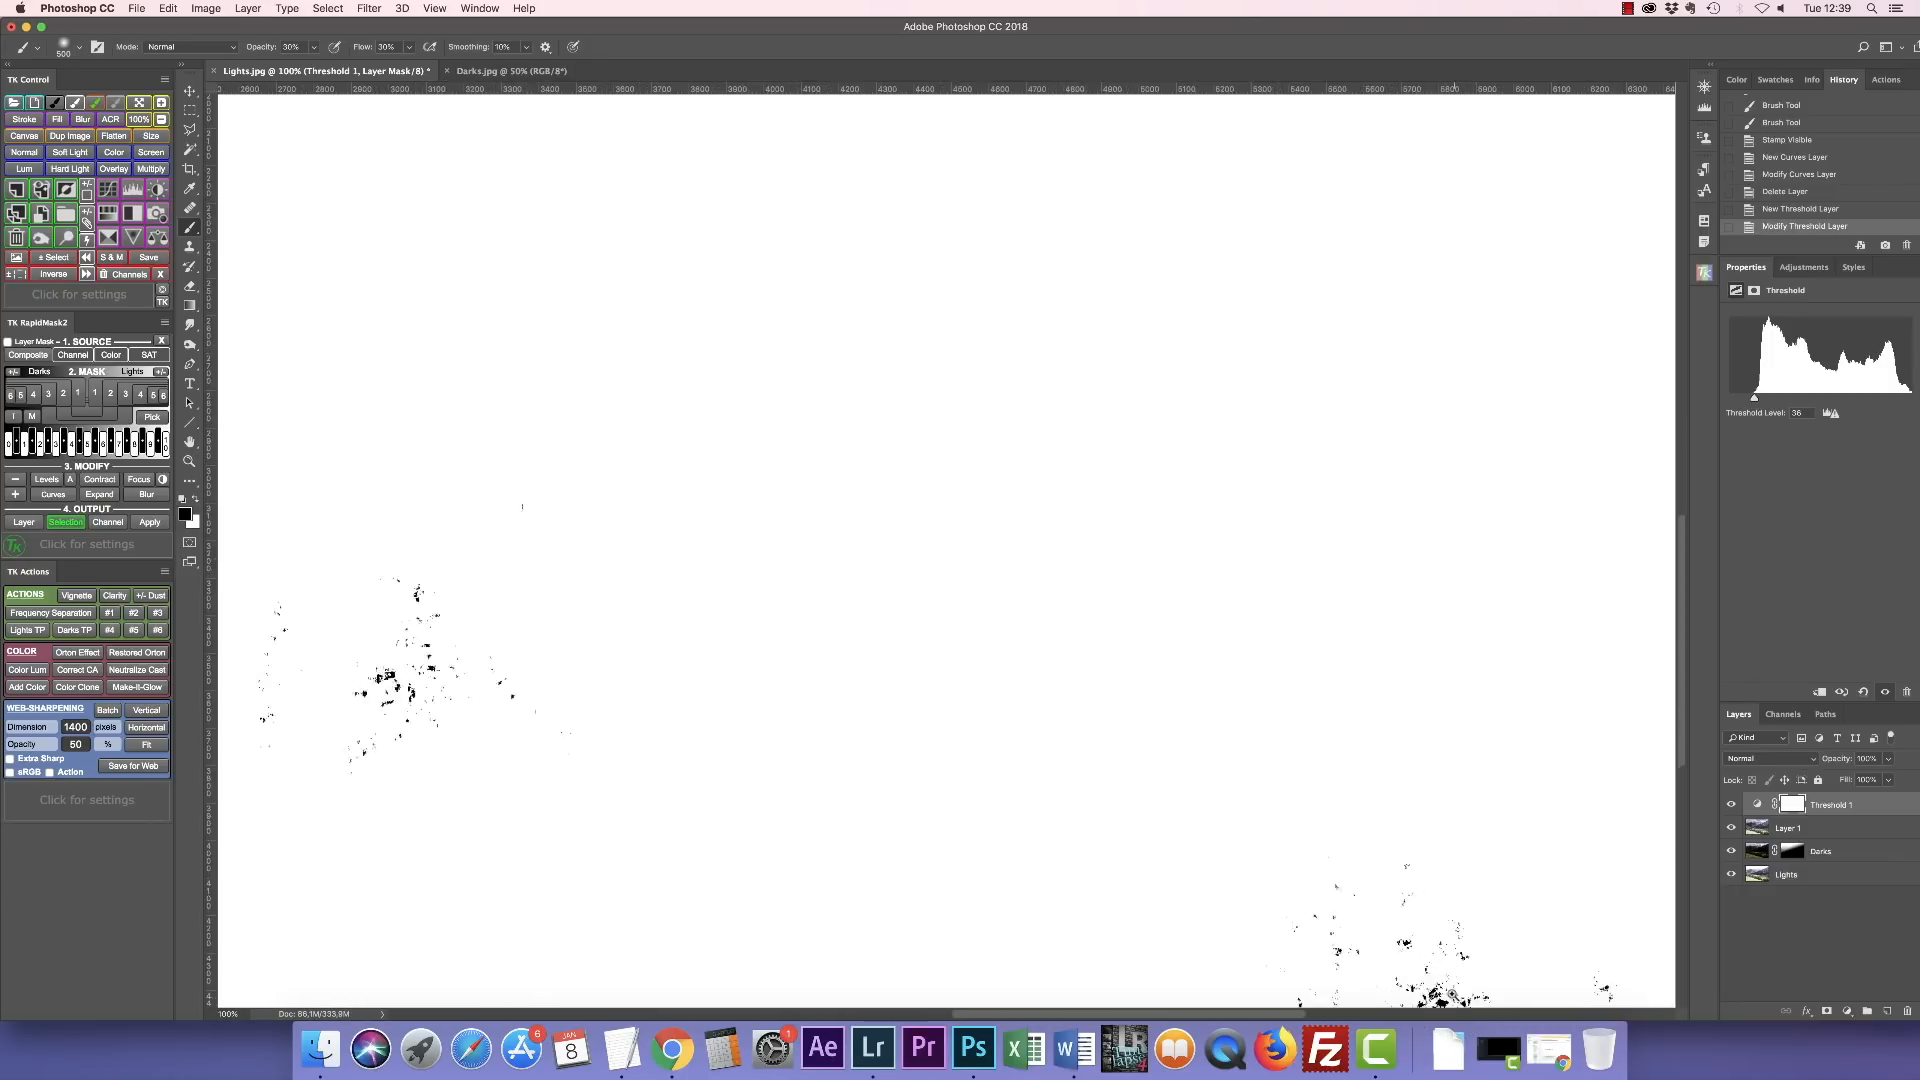
{"action": "left_click", "coordinate": [1444, 993], "text": "super"}
{"action": "left_click_drag", "start_coordinate": [1438, 982], "coordinate": [1354, 813]}
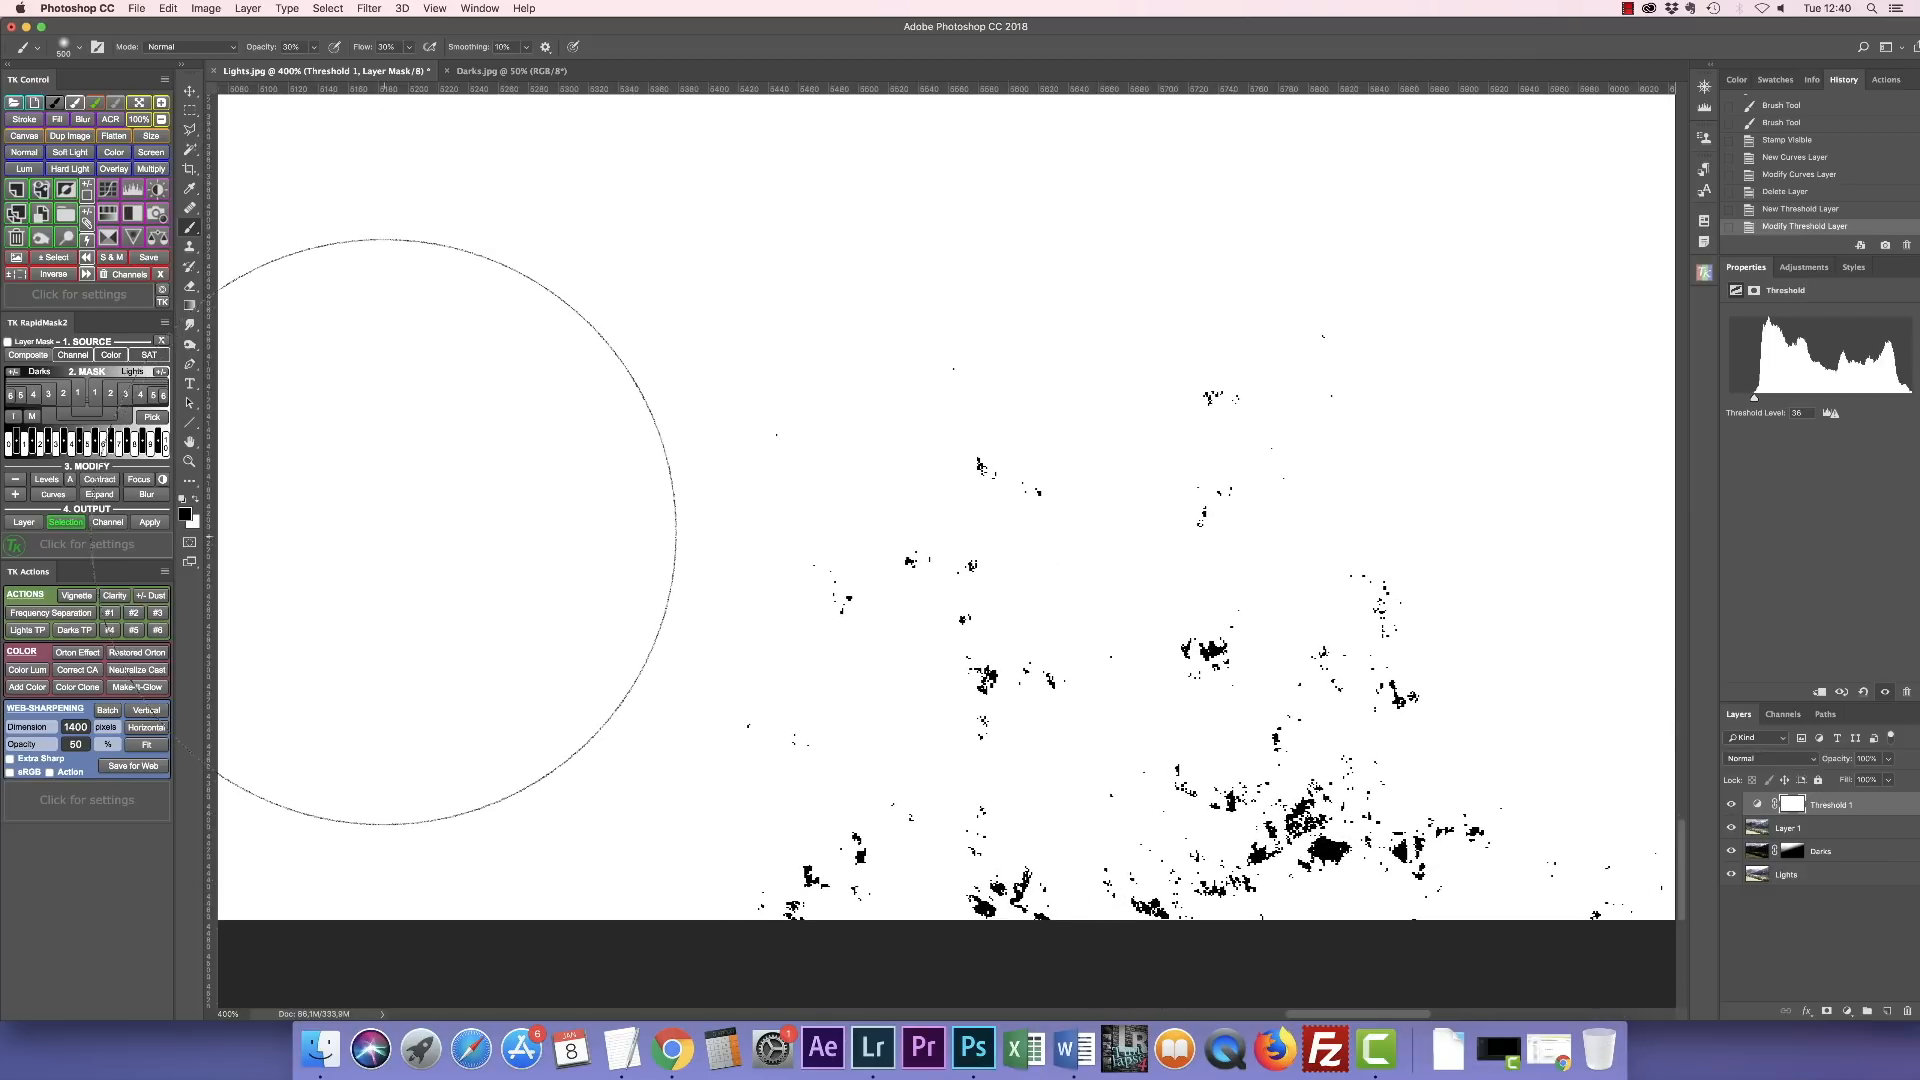
{"action": "key", "text": "i"}
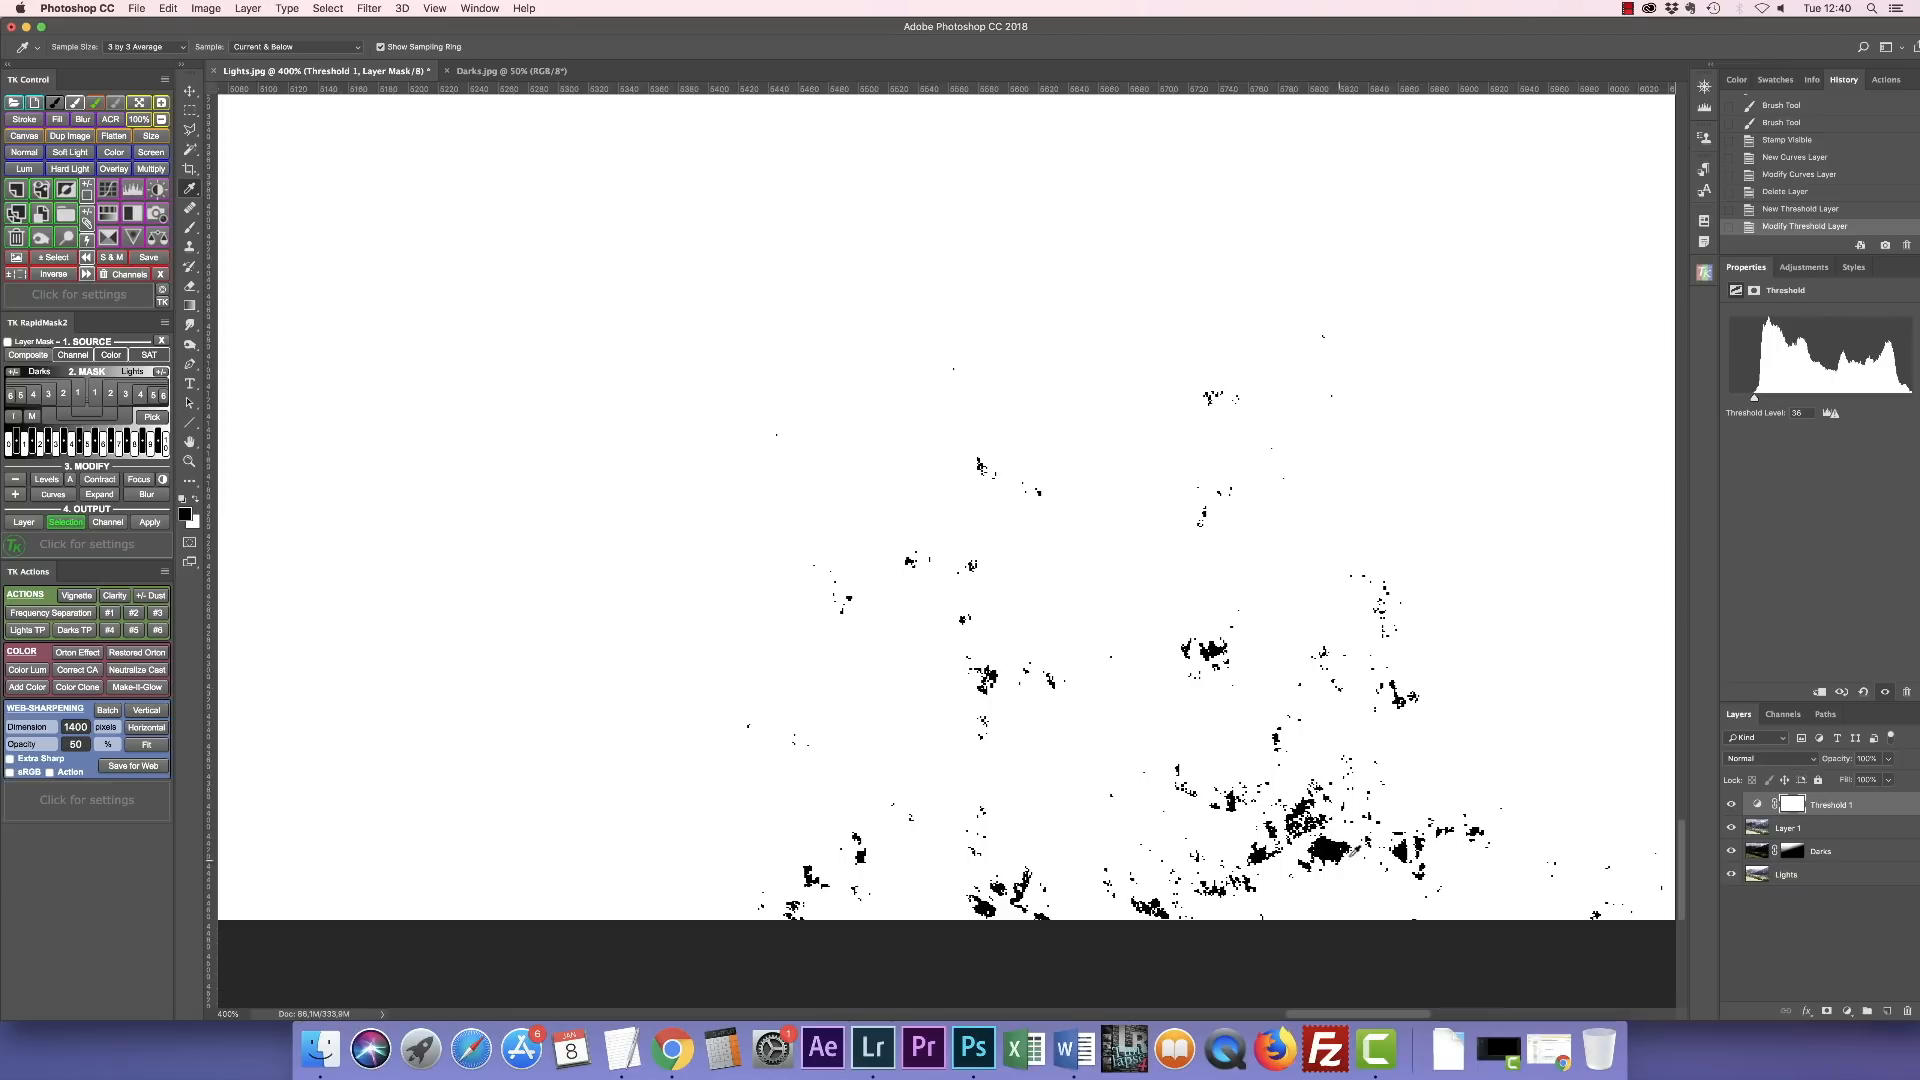
{"action": "left_click", "coordinate": [1732, 805]}
{"action": "left_click", "coordinate": [1732, 805]}
{"action": "left_click", "coordinate": [1732, 805]}
{"action": "left_click", "coordinate": [1732, 805]}
{"action": "left_click", "coordinate": [1330, 851], "text": "shift"}
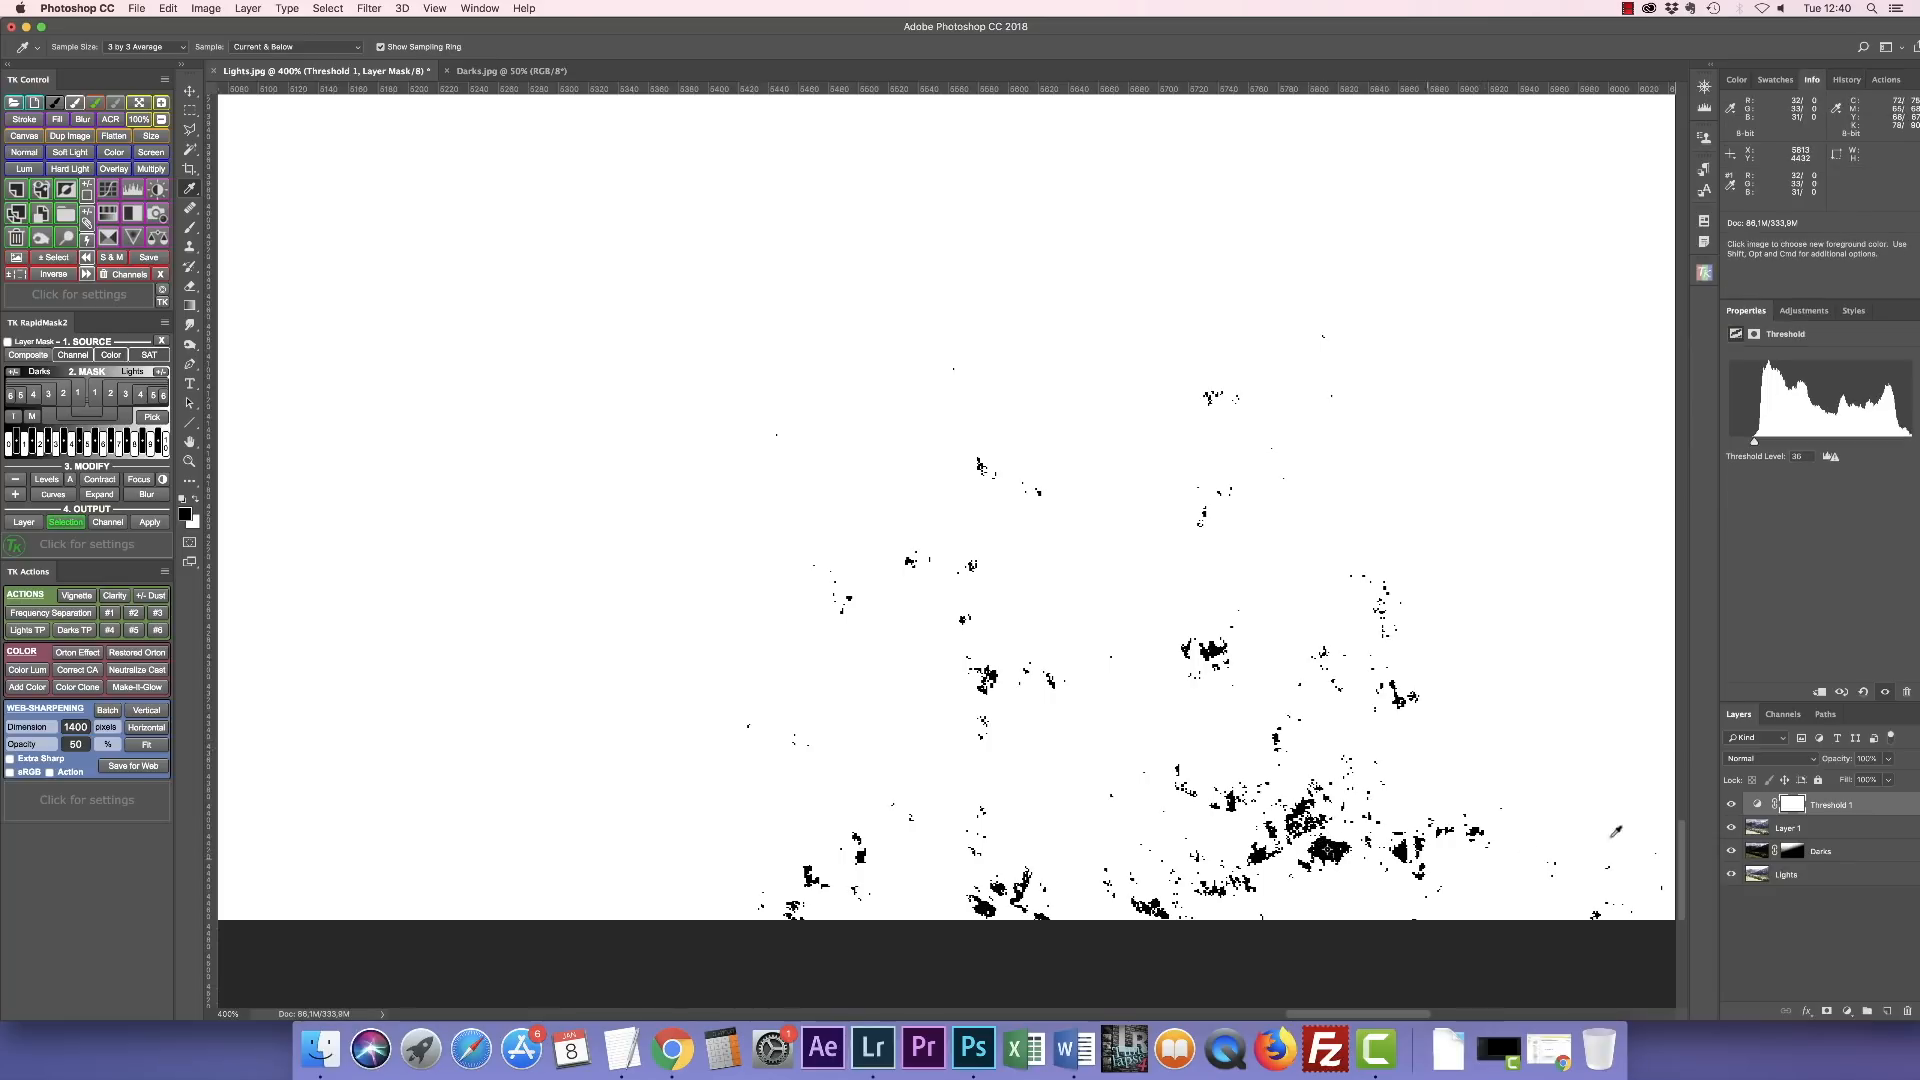
Check the sampled spot with the Threshold layer hidden and delete that layer.
{"action": "left_click", "coordinate": [1732, 806]}
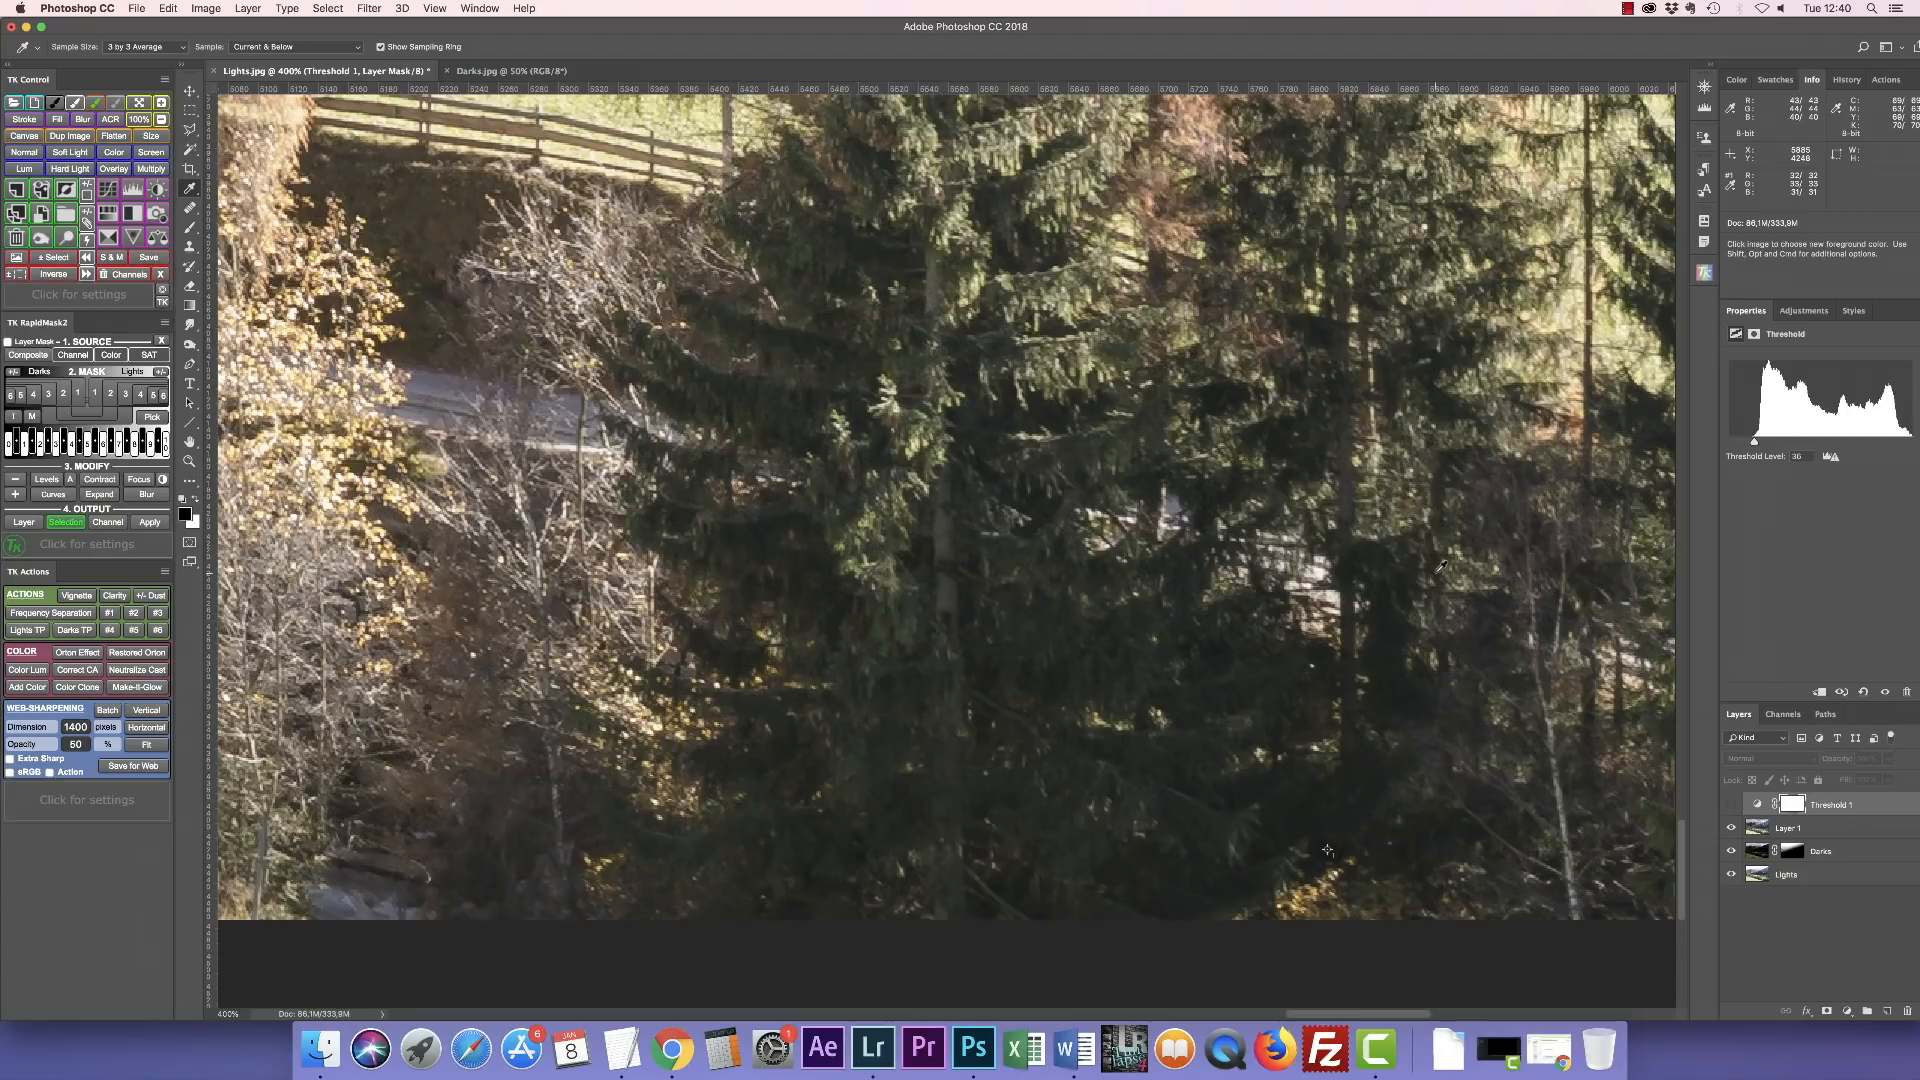
{"action": "key", "text": "super+0"}
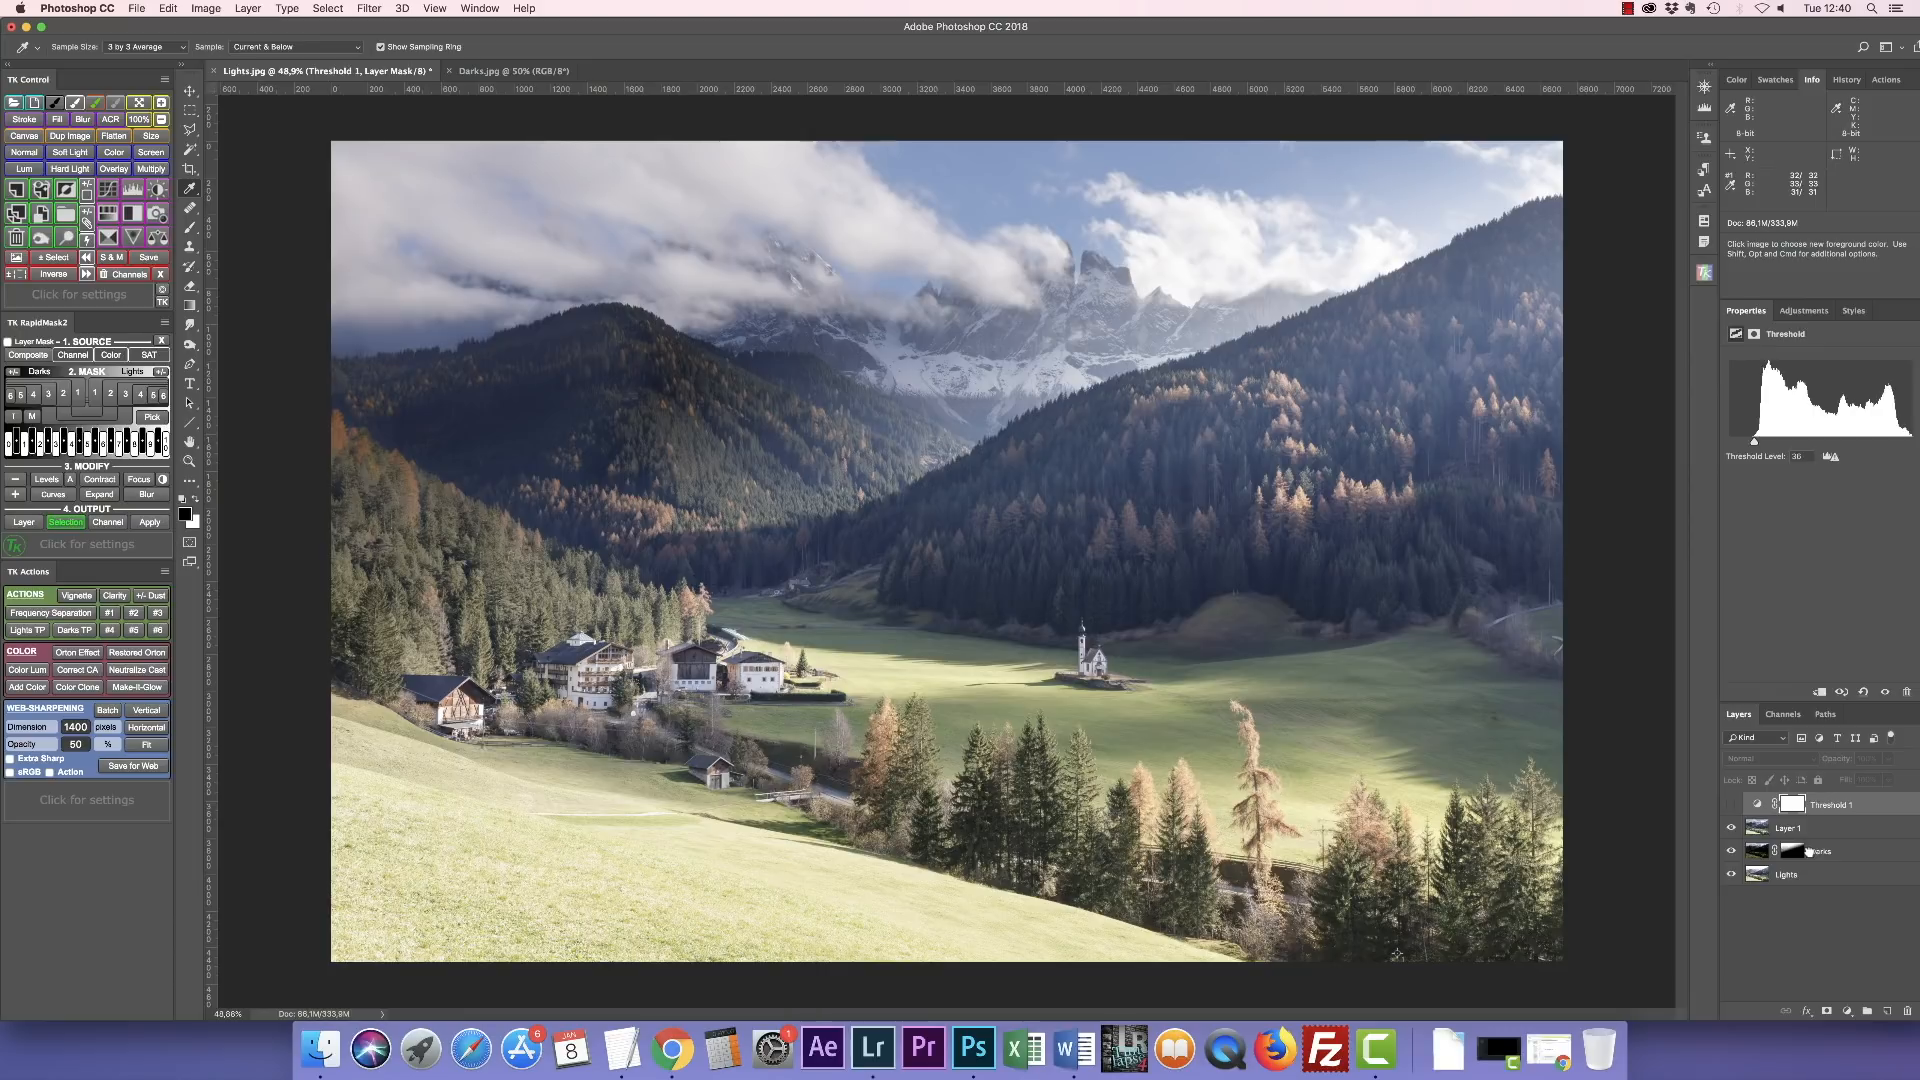
{"action": "key", "text": "Delete"}
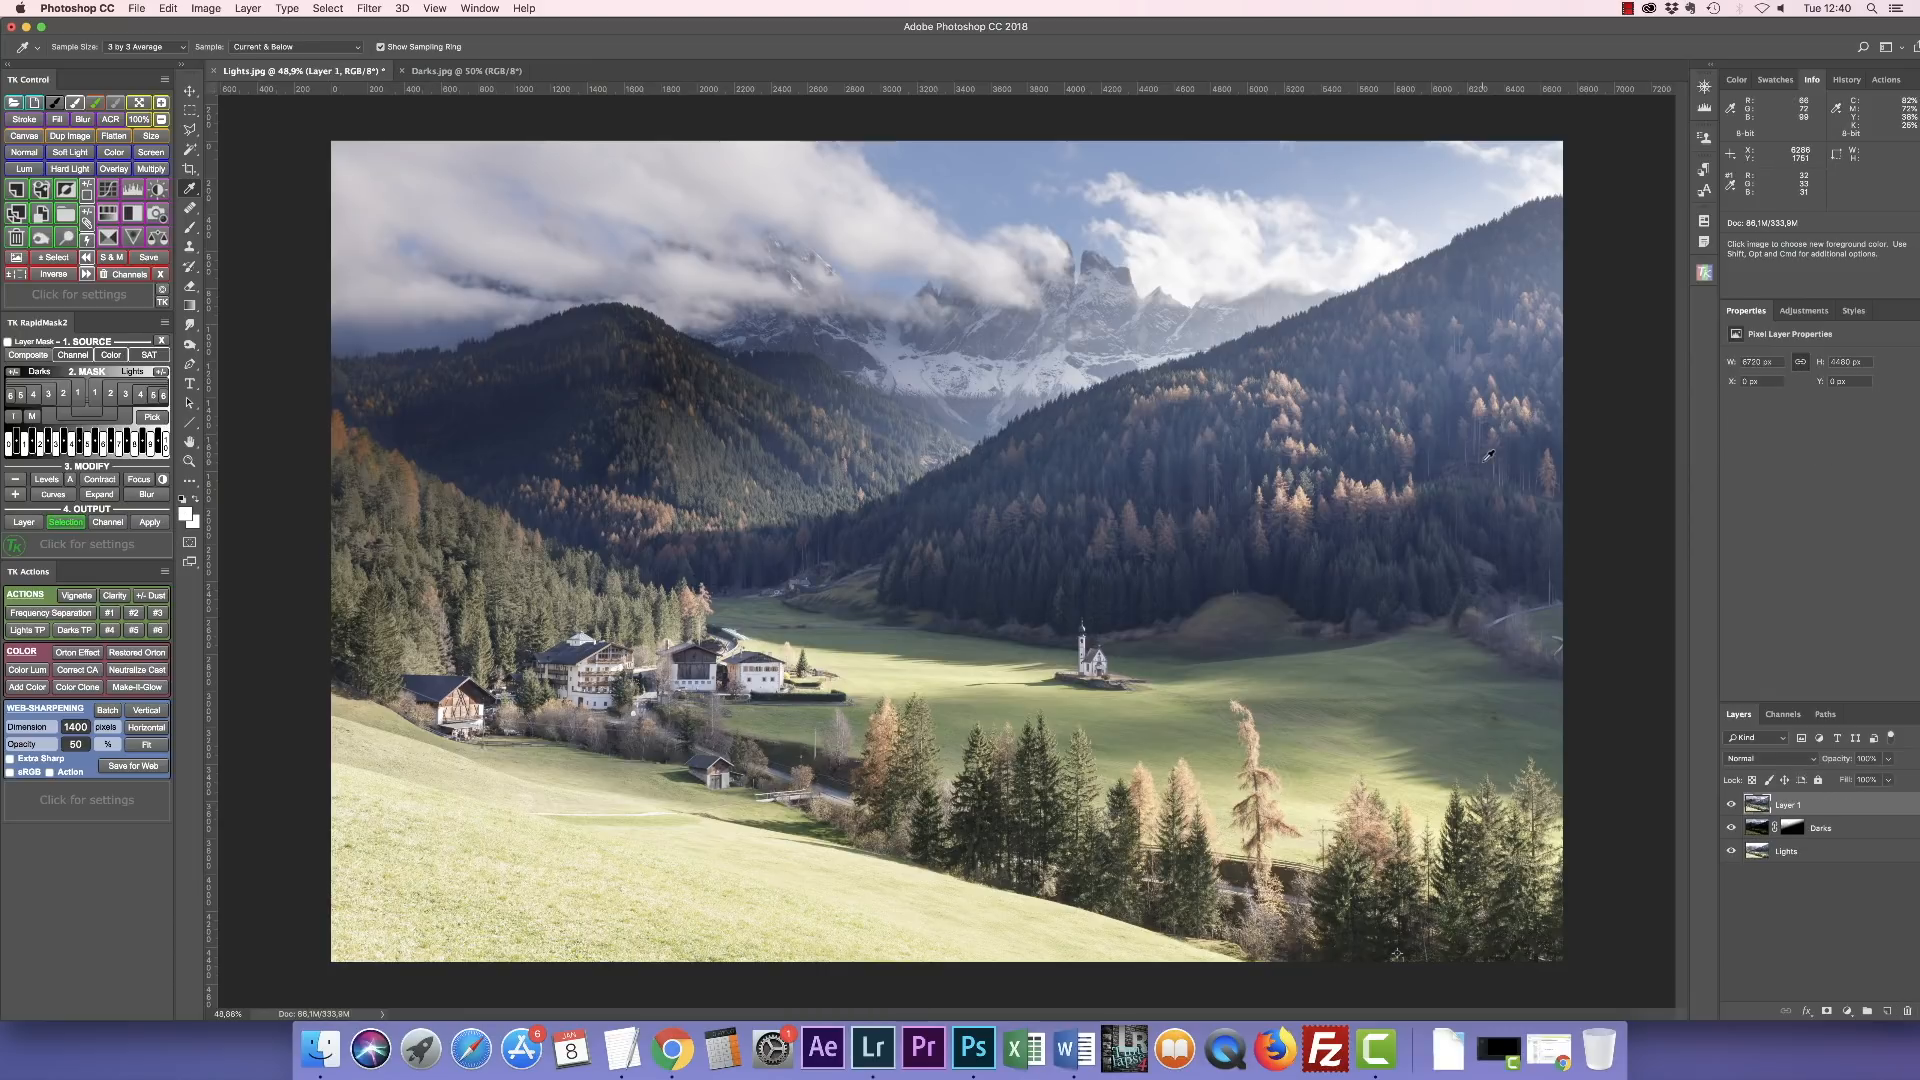
Place a second colour sampler on the bluish shadowed forest of the right mountainside.
{"action": "left_click", "coordinate": [1248, 479], "text": "super"}
{"action": "left_click", "coordinate": [1248, 479], "text": "super"}
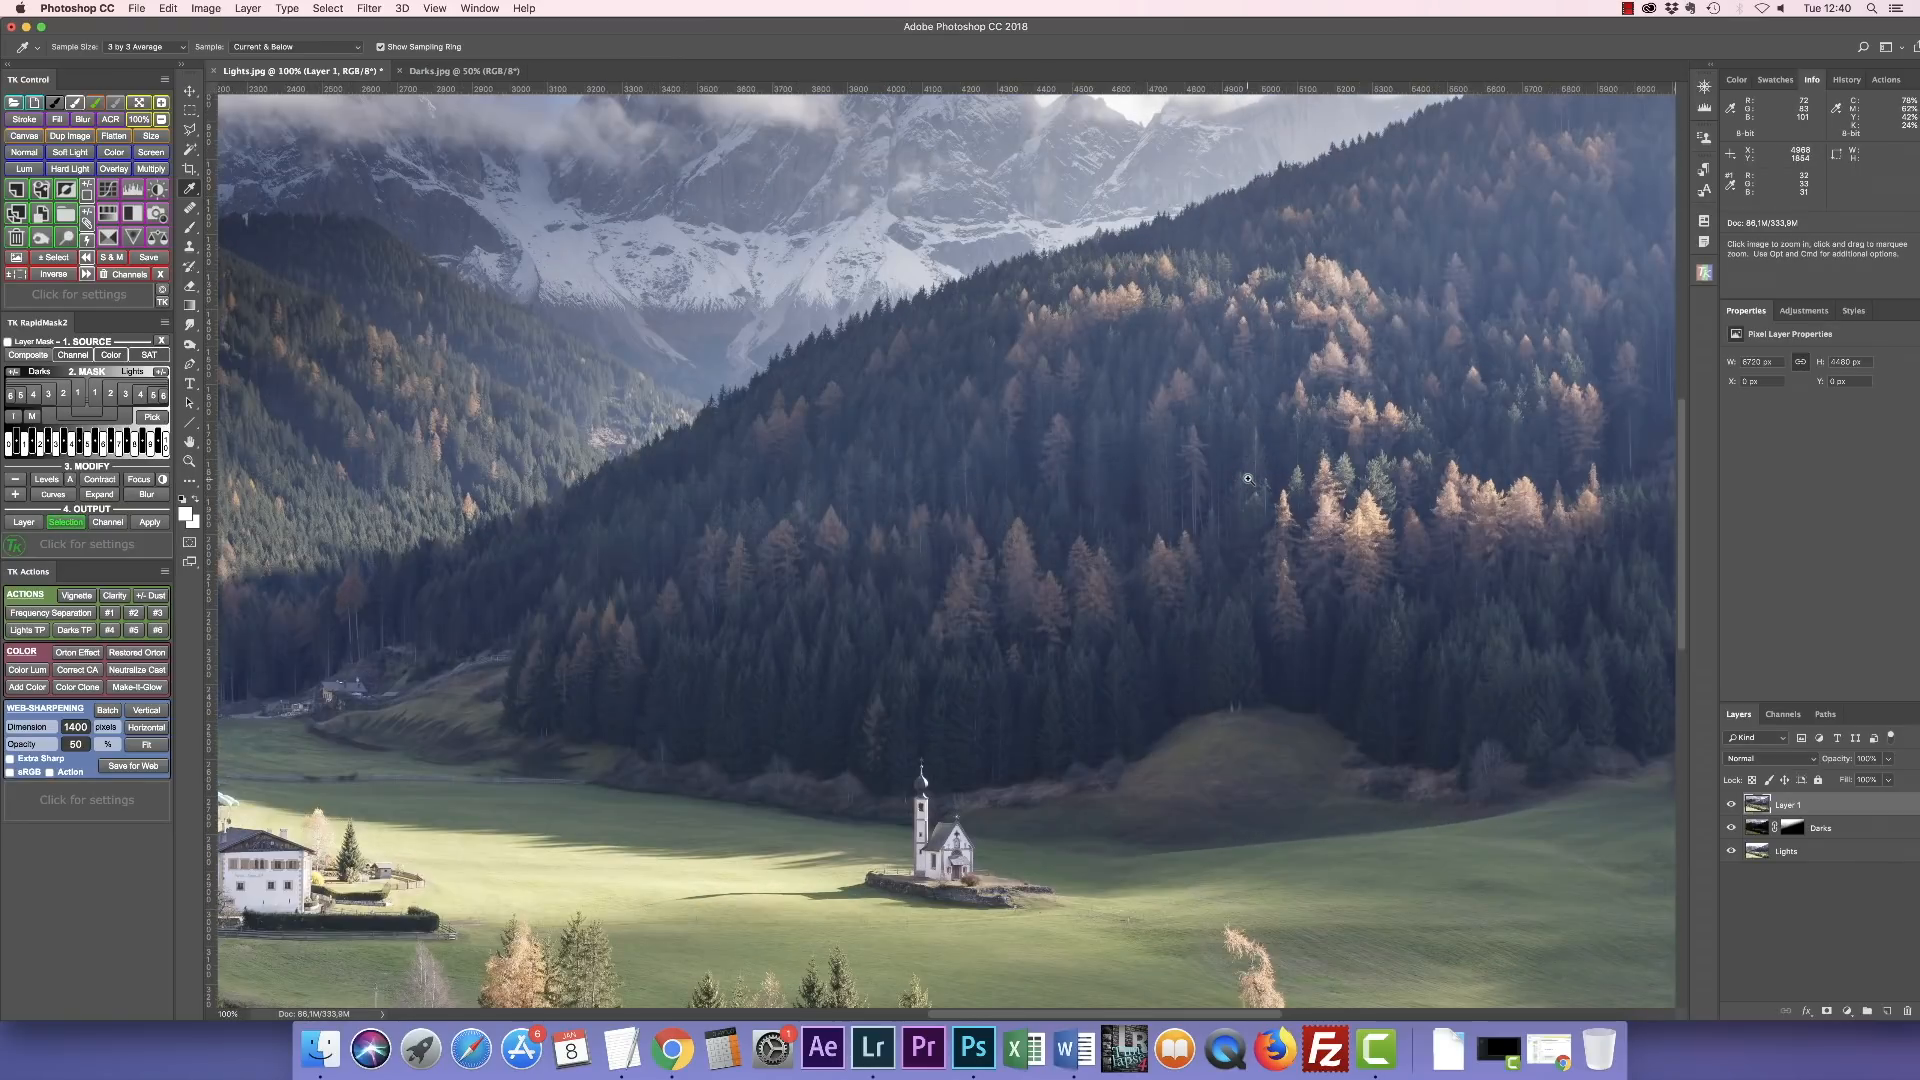
{"action": "left_click", "coordinate": [1248, 479], "text": "super"}
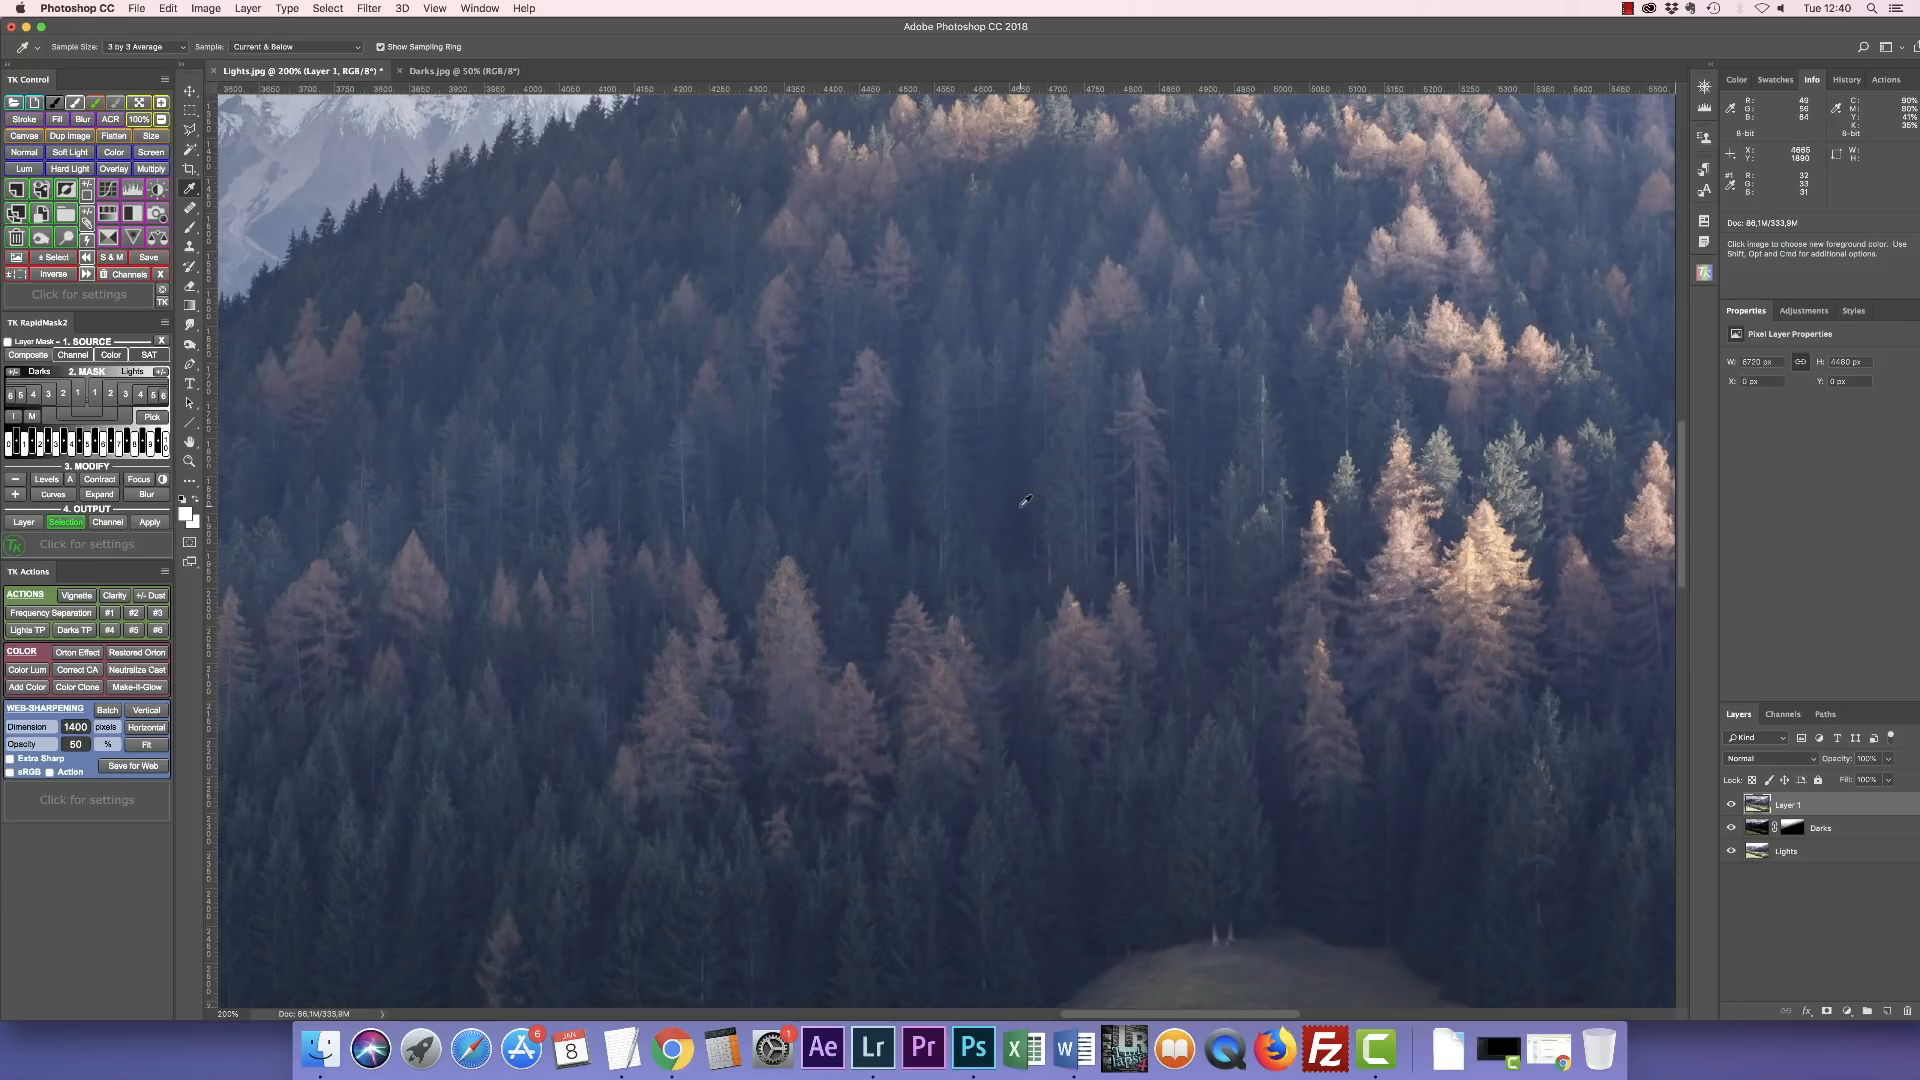
{"action": "left_click", "coordinate": [1022, 501], "text": "shift"}
{"action": "key", "text": "super+0"}
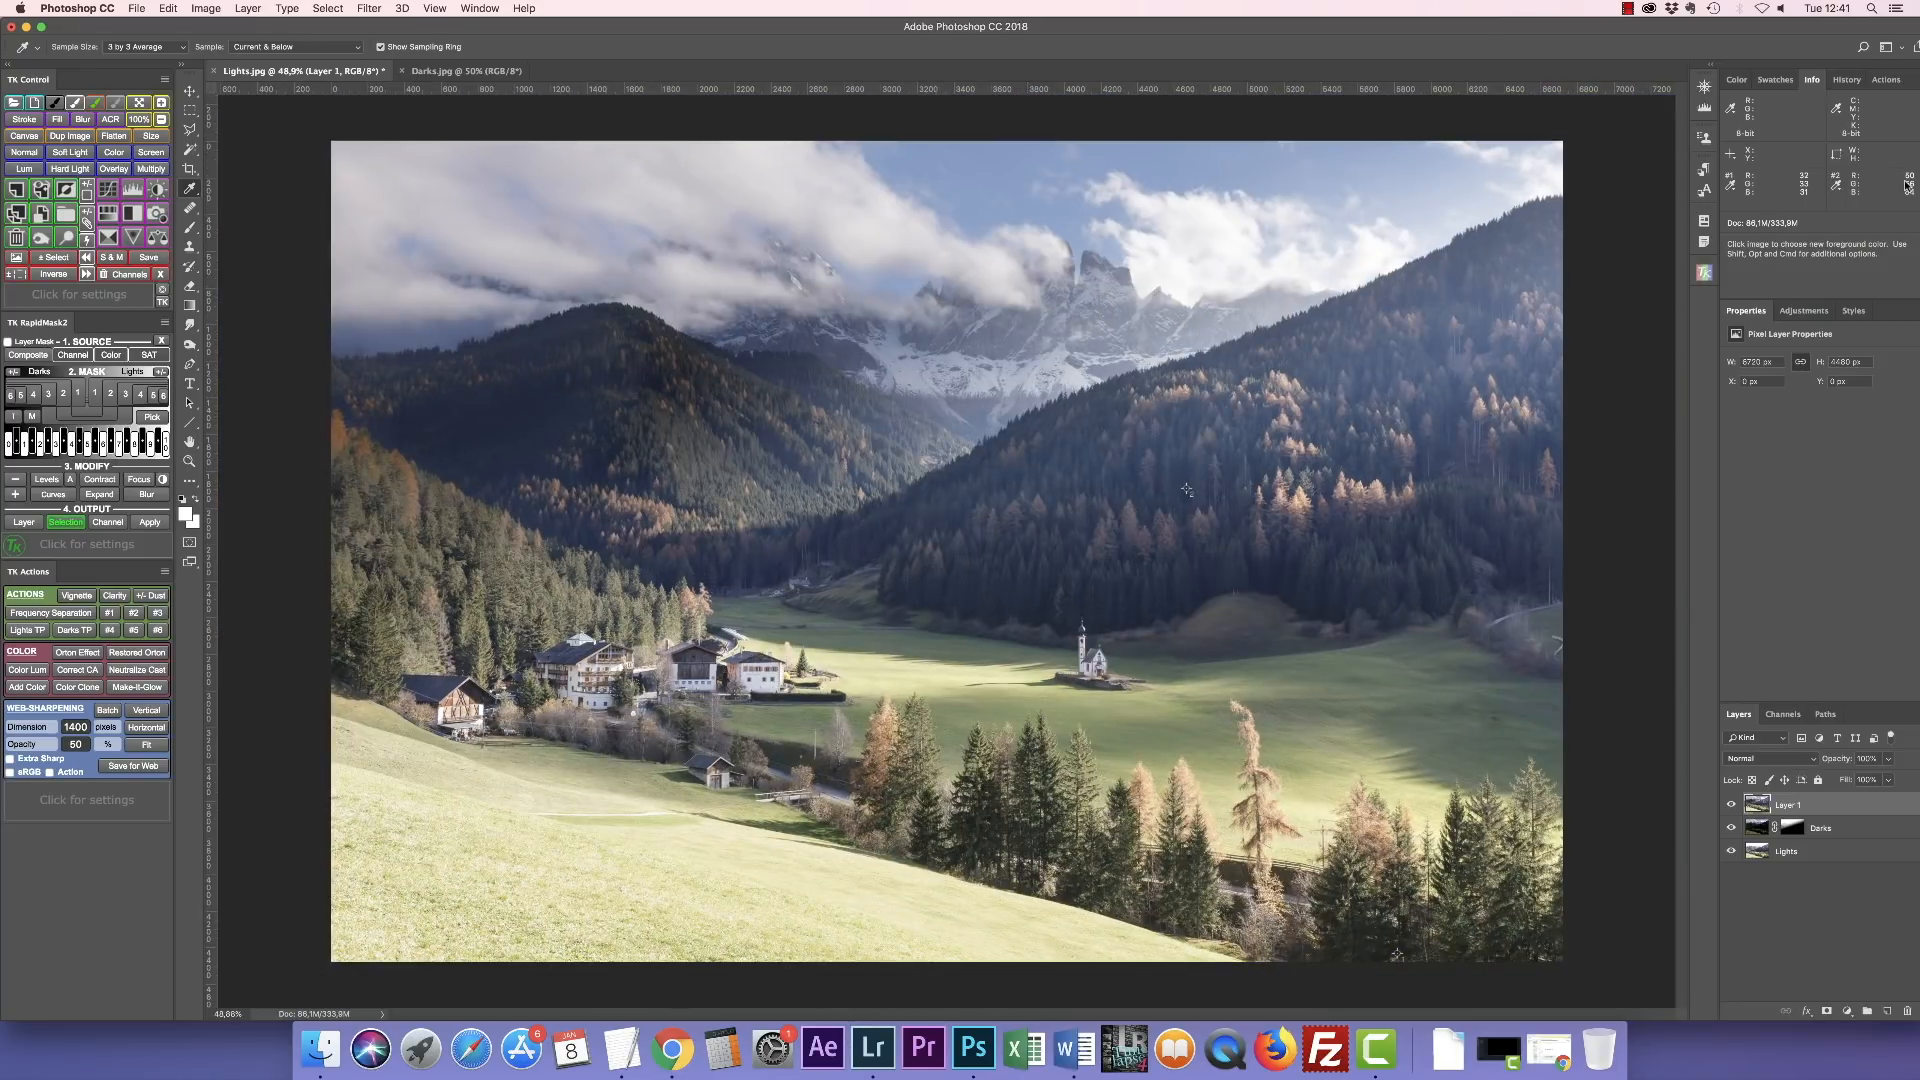
Add a Curves adjustment layer and place a point on its Blue curve from the sampled spot in the shadowed forest.
{"action": "left_click", "coordinate": [1846, 1010]}
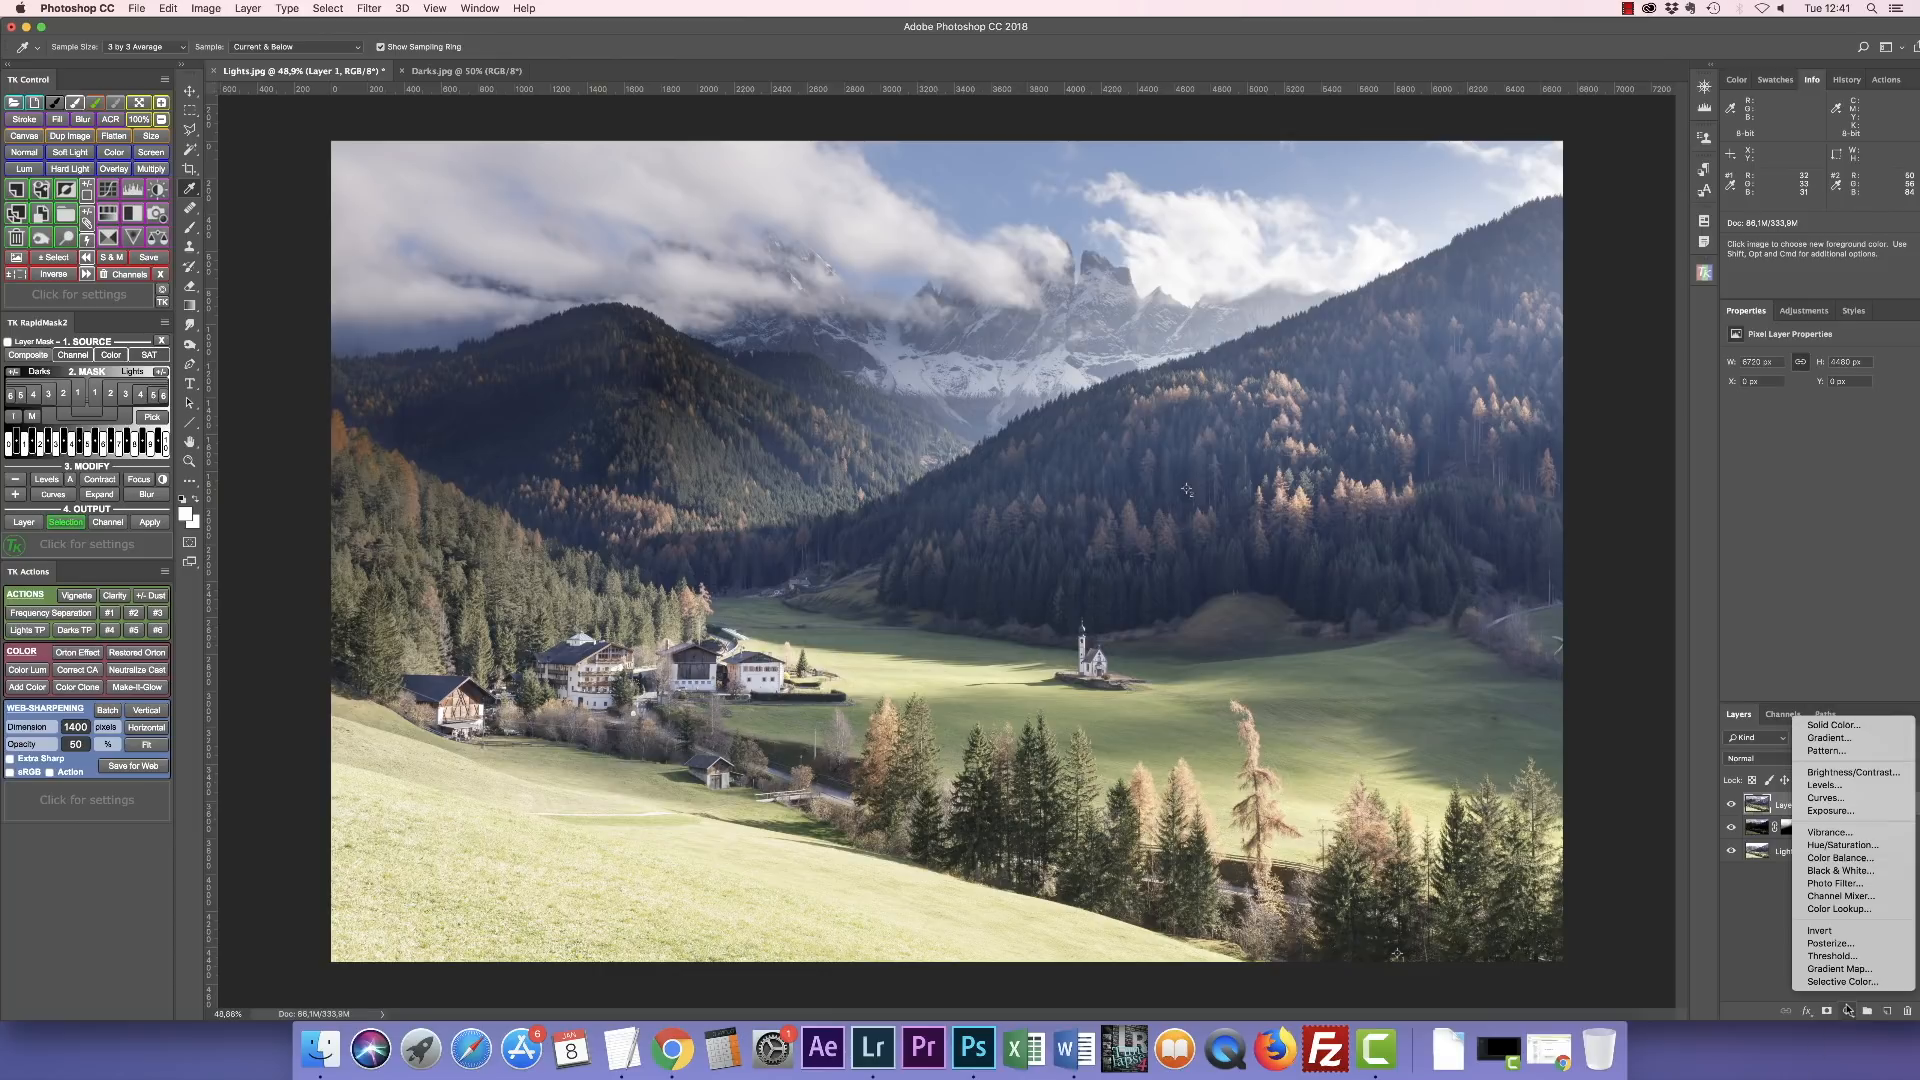
{"action": "left_click", "coordinate": [1857, 799]}
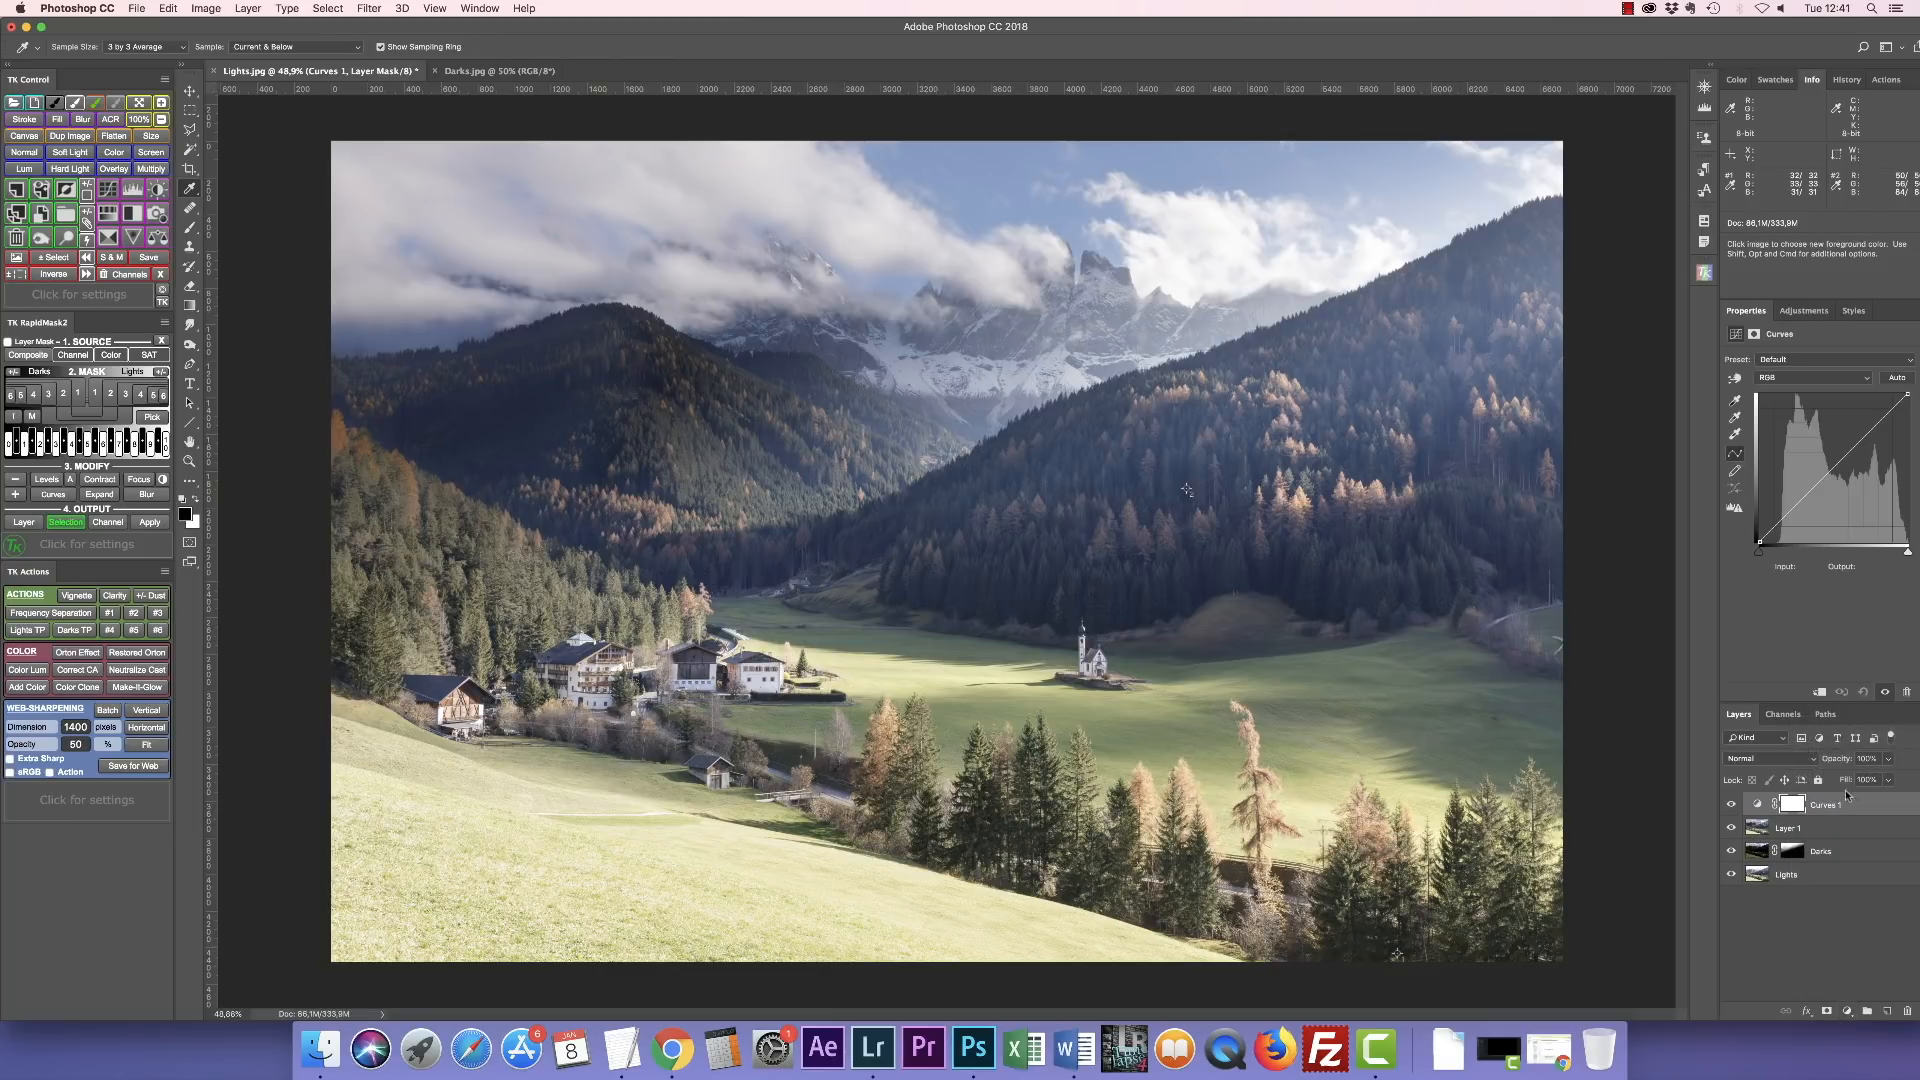
{"action": "left_click", "coordinate": [1813, 380]}
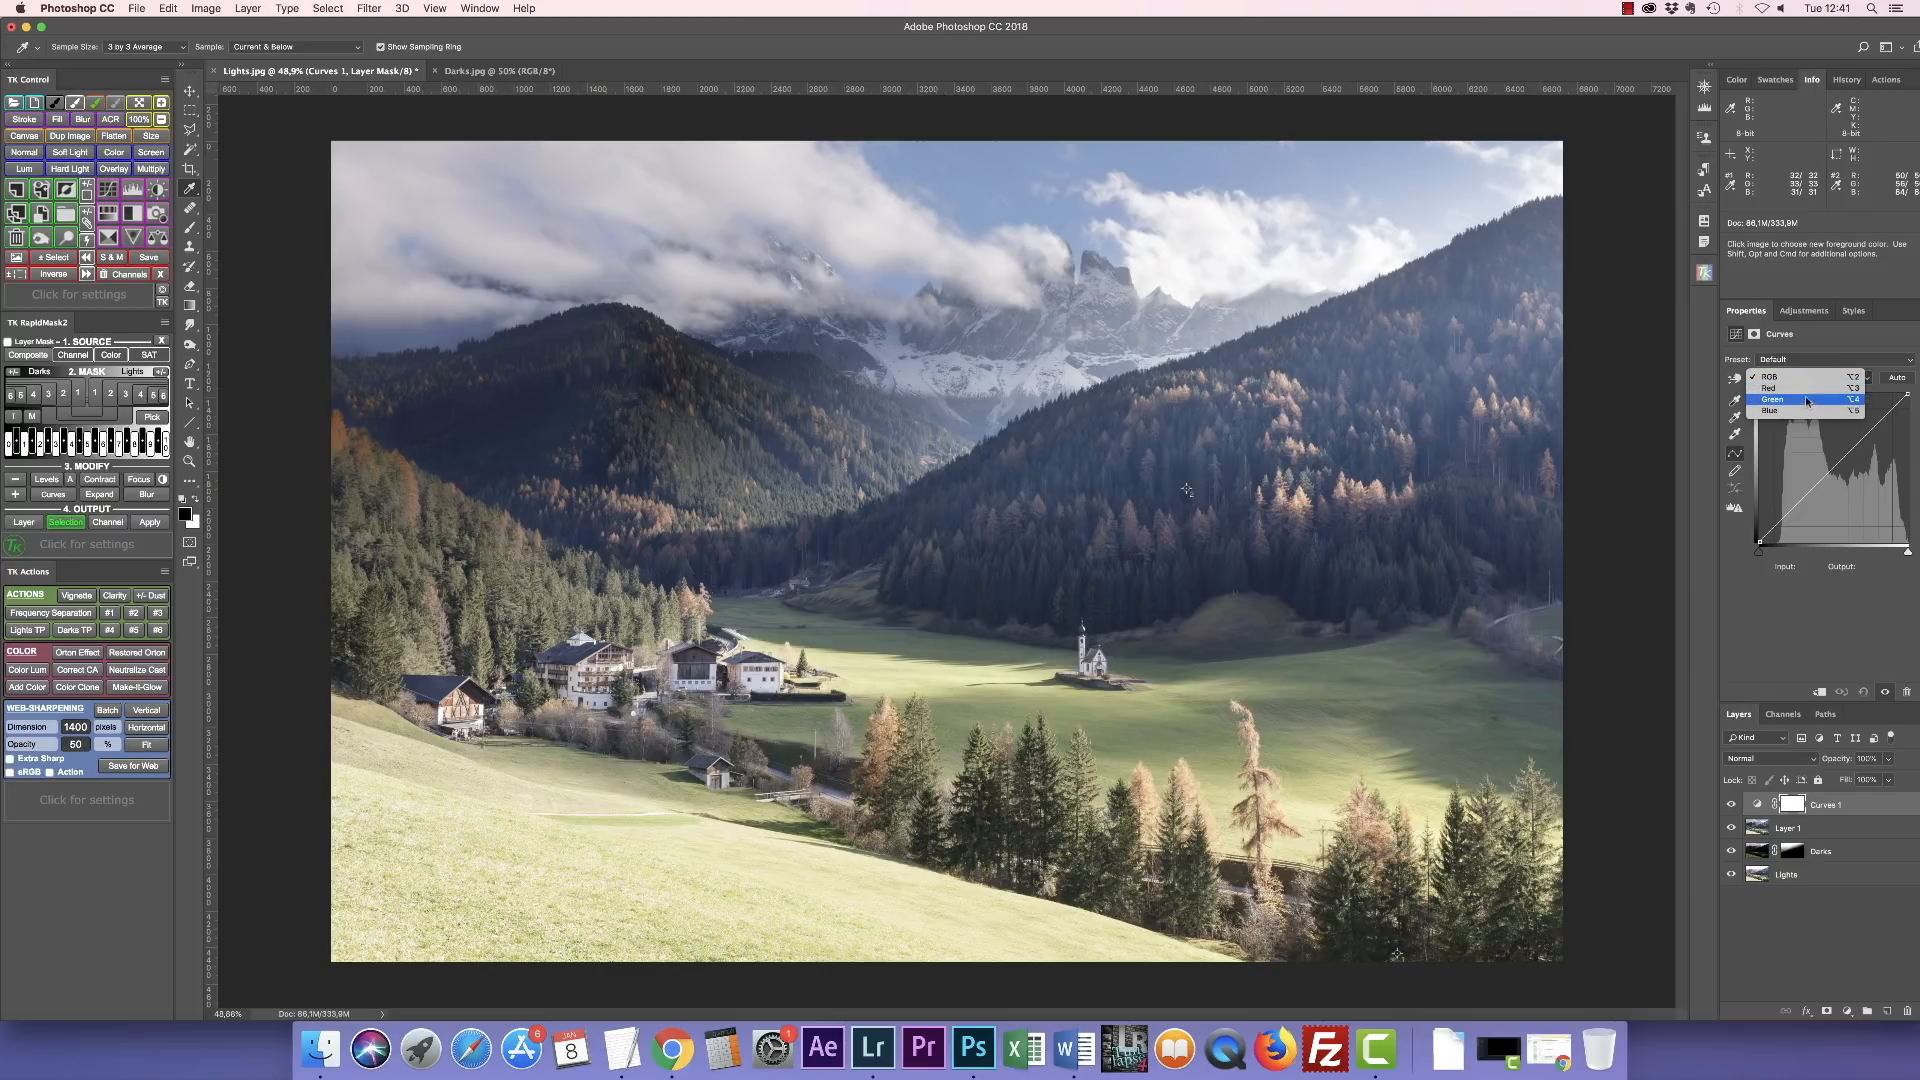
{"action": "left_click", "coordinate": [1806, 412]}
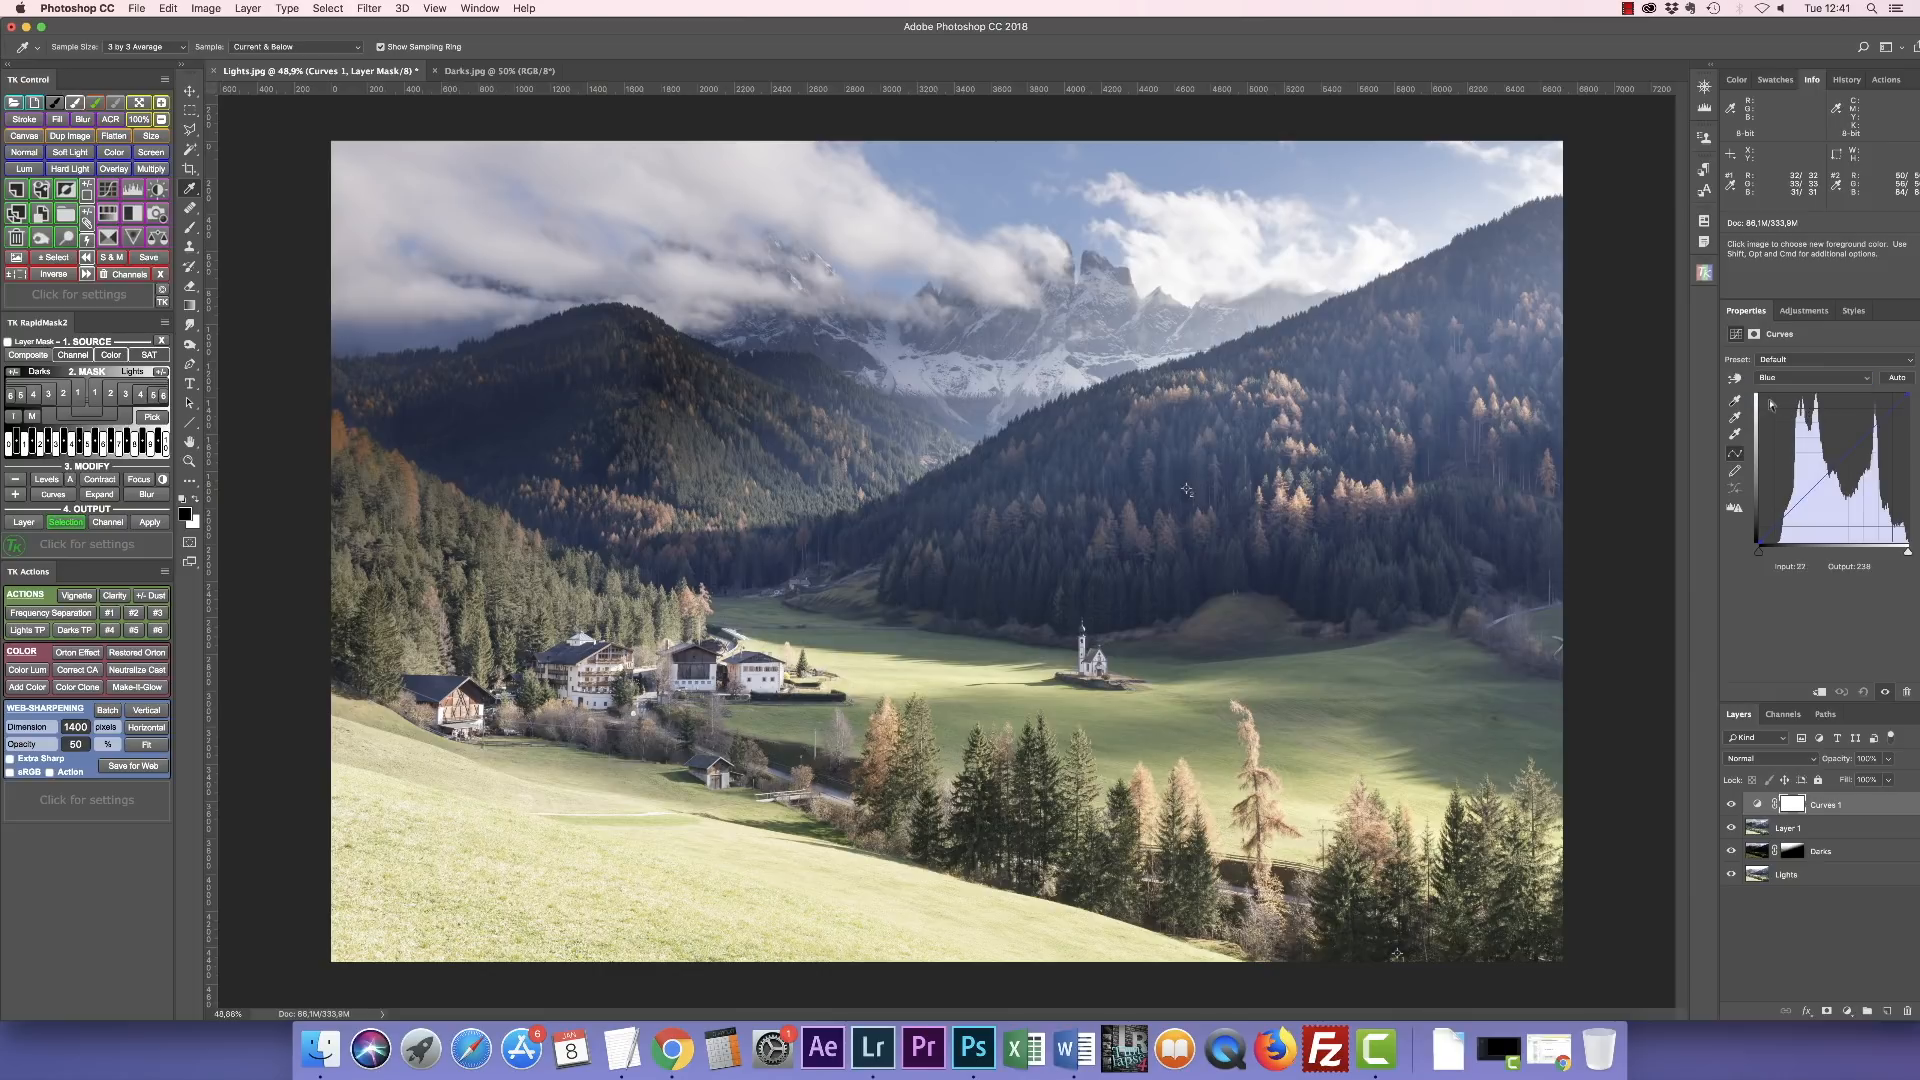
{"action": "left_click", "coordinate": [1737, 379]}
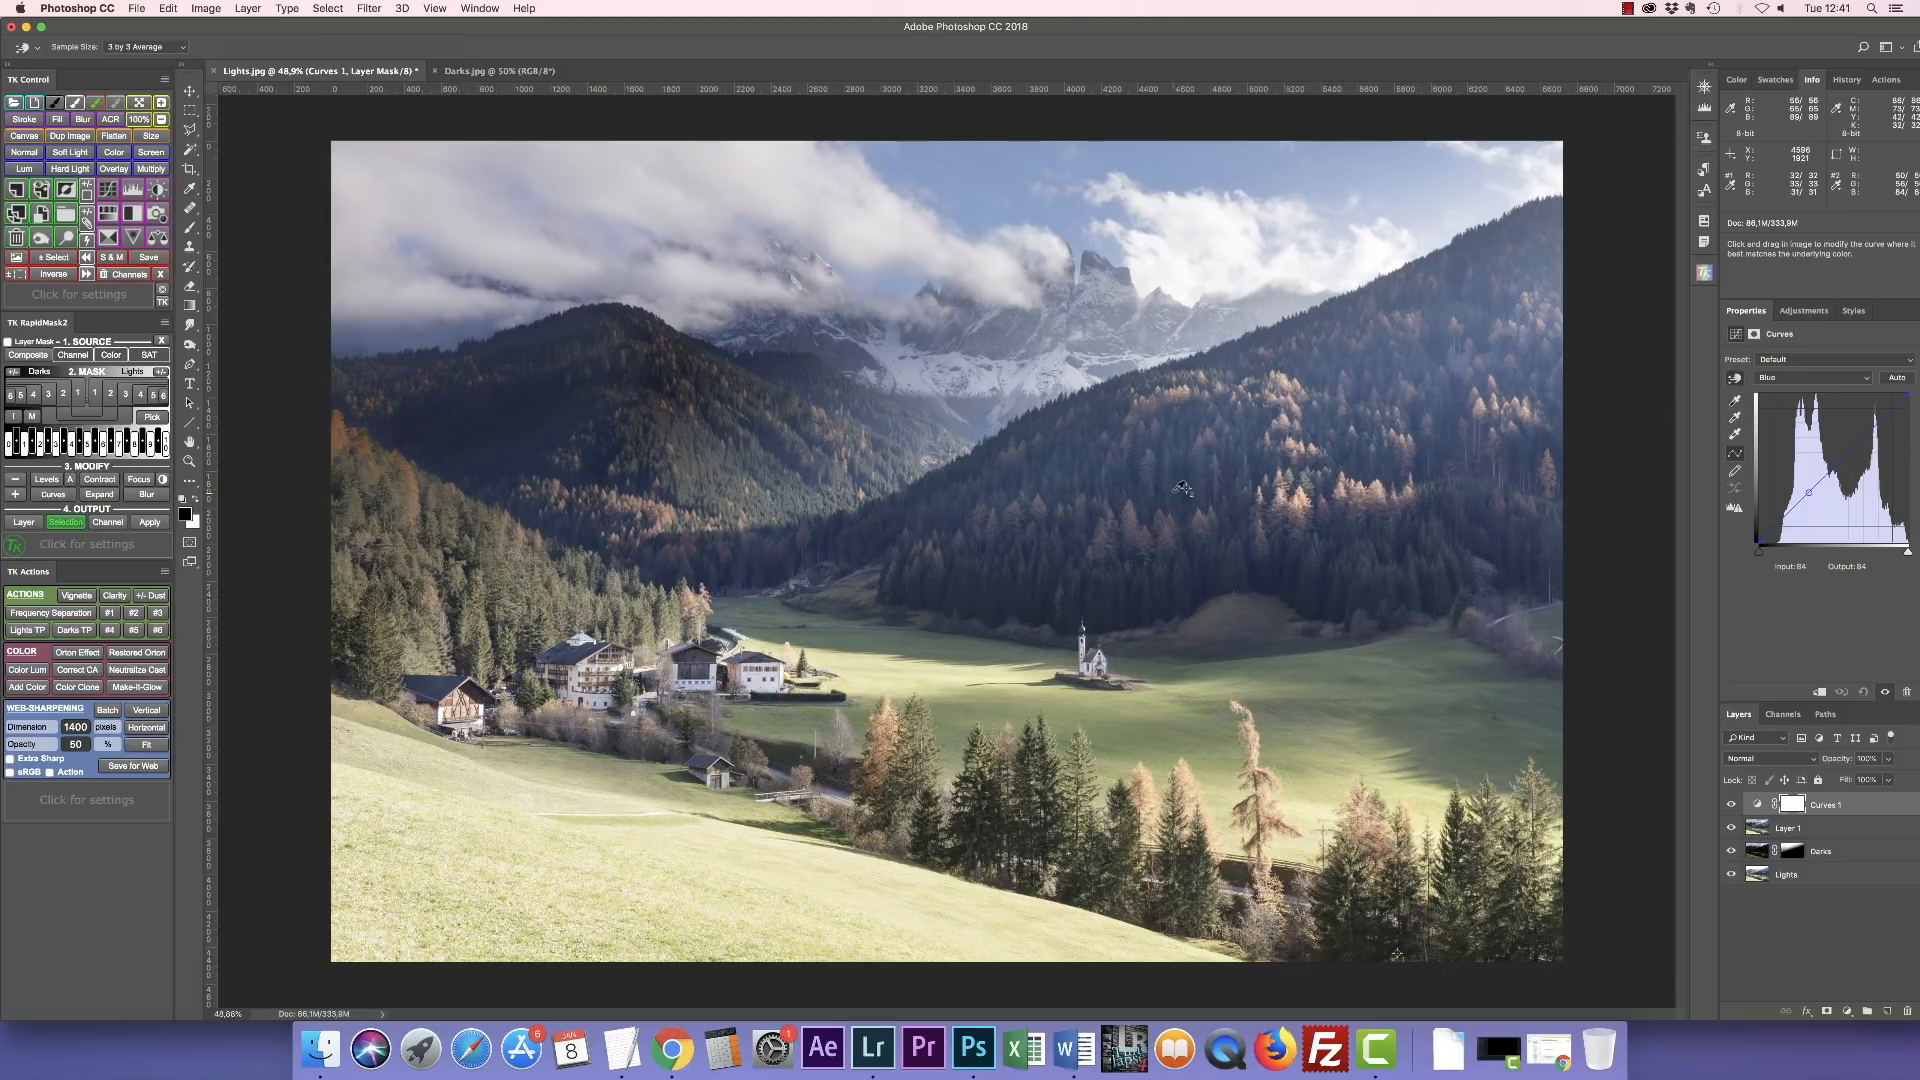
{"action": "left_click", "coordinate": [1189, 487]}
Lower the Blue curve at the forest sampler to about 71 using the detached Info readout, and compare before and after.
{"action": "left_click_drag", "start_coordinate": [1686, 478], "coordinate": [1655, 478]}
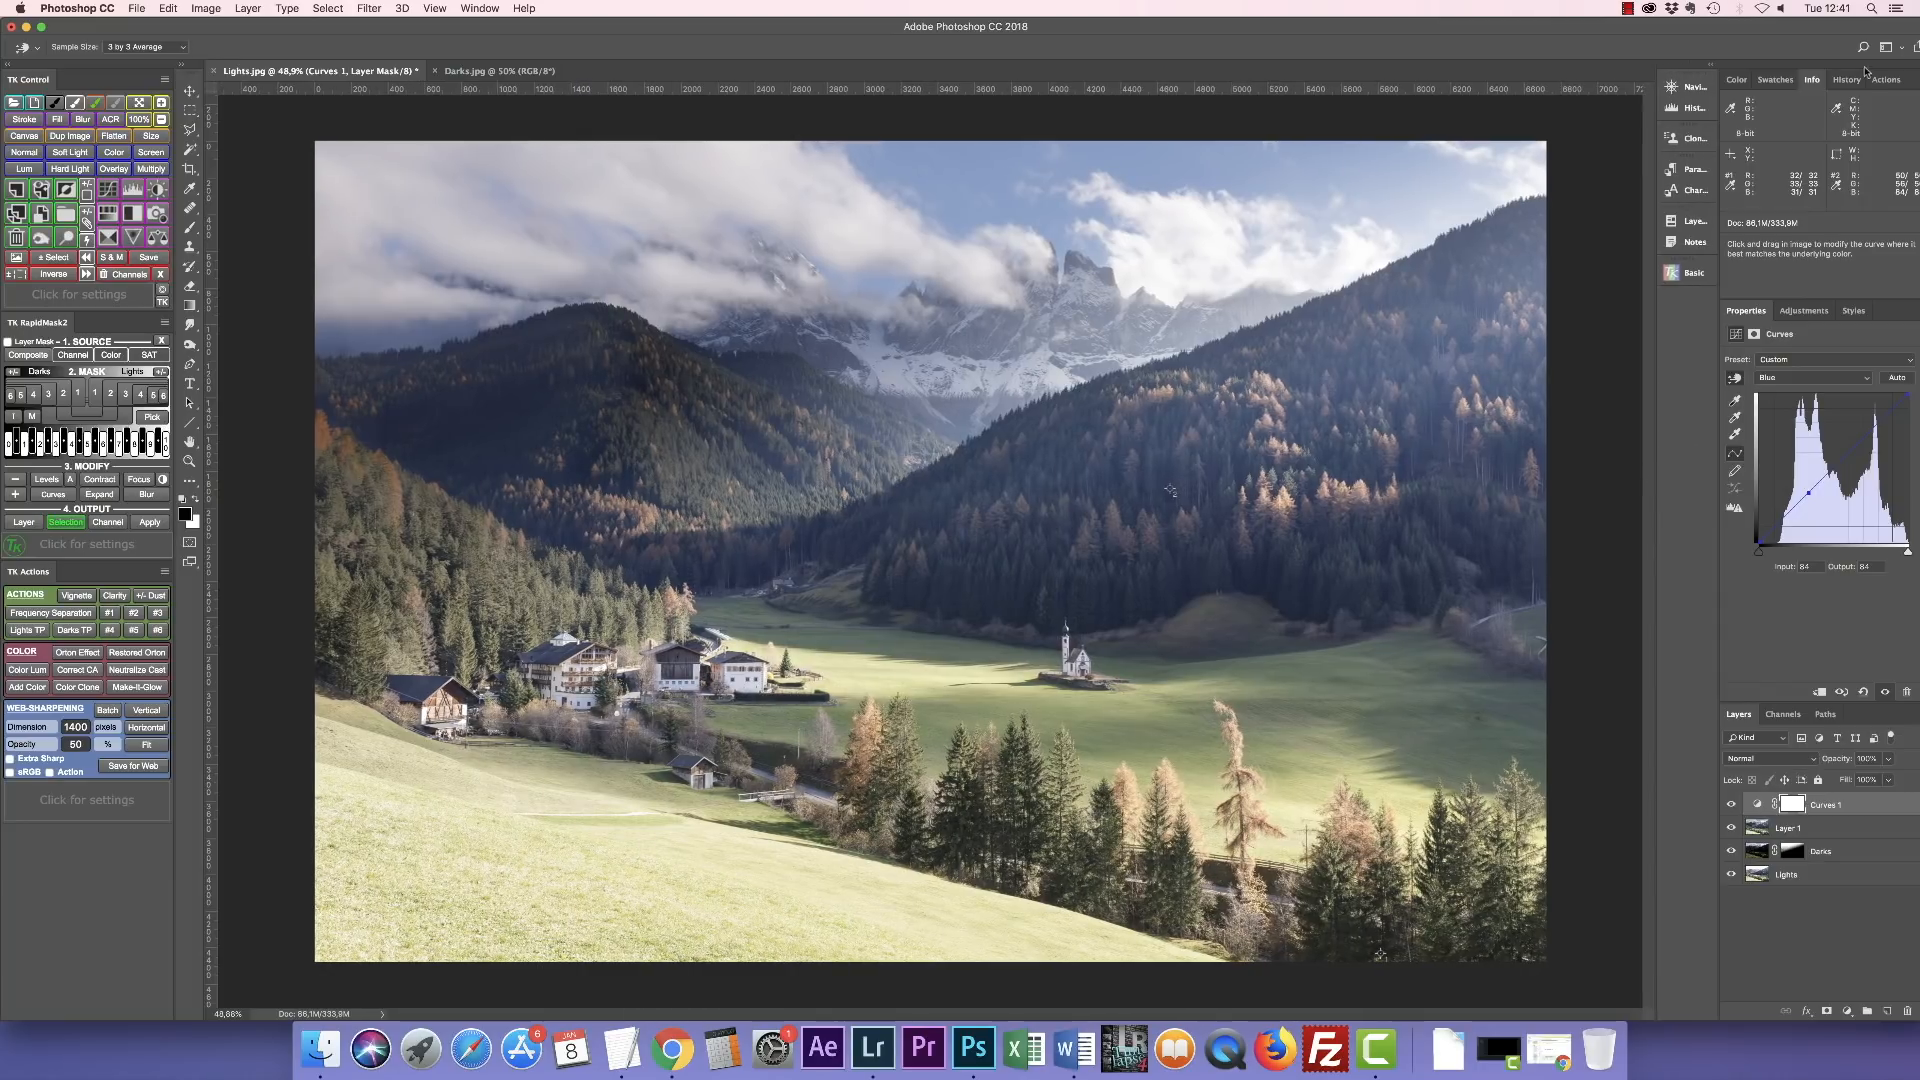
{"action": "left_click_drag", "start_coordinate": [1812, 79], "coordinate": [1579, 313]}
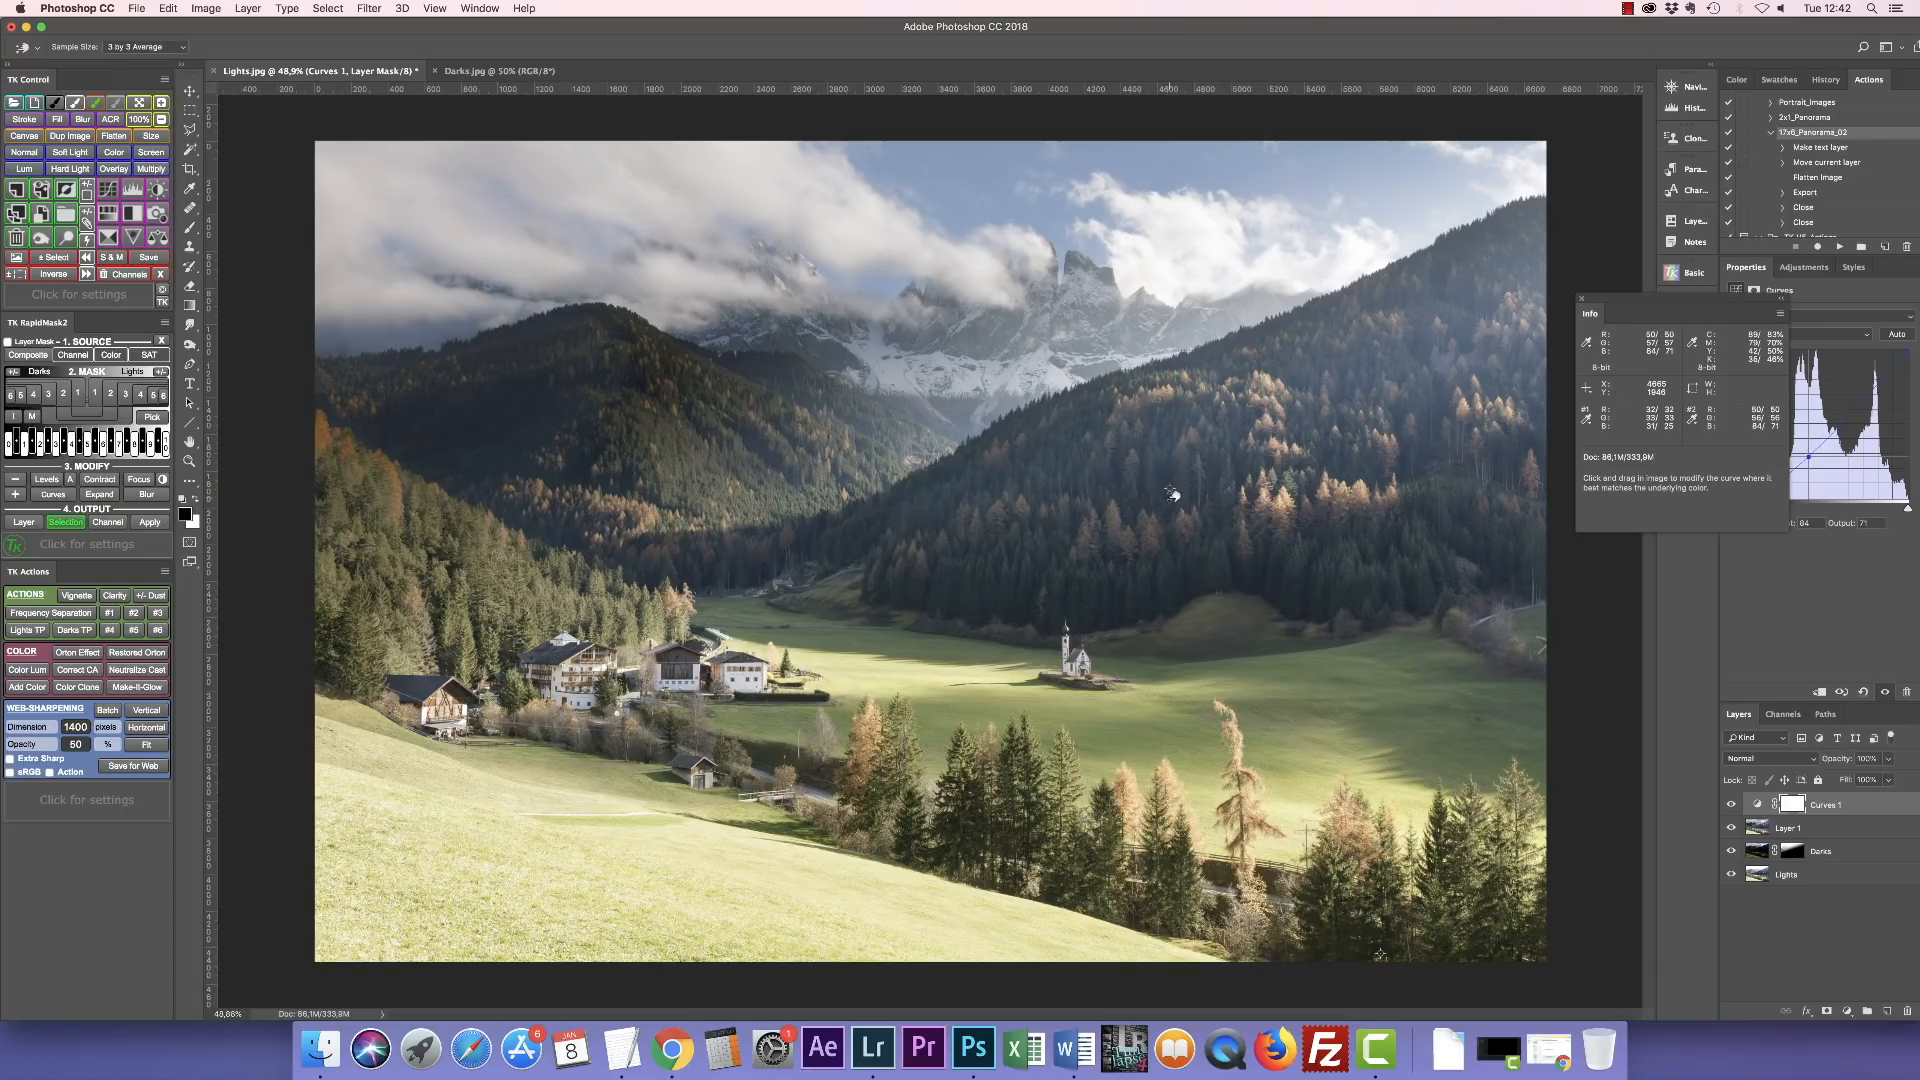
{"action": "left_click", "coordinate": [1170, 492]}
{"action": "left_click", "coordinate": [1583, 296]}
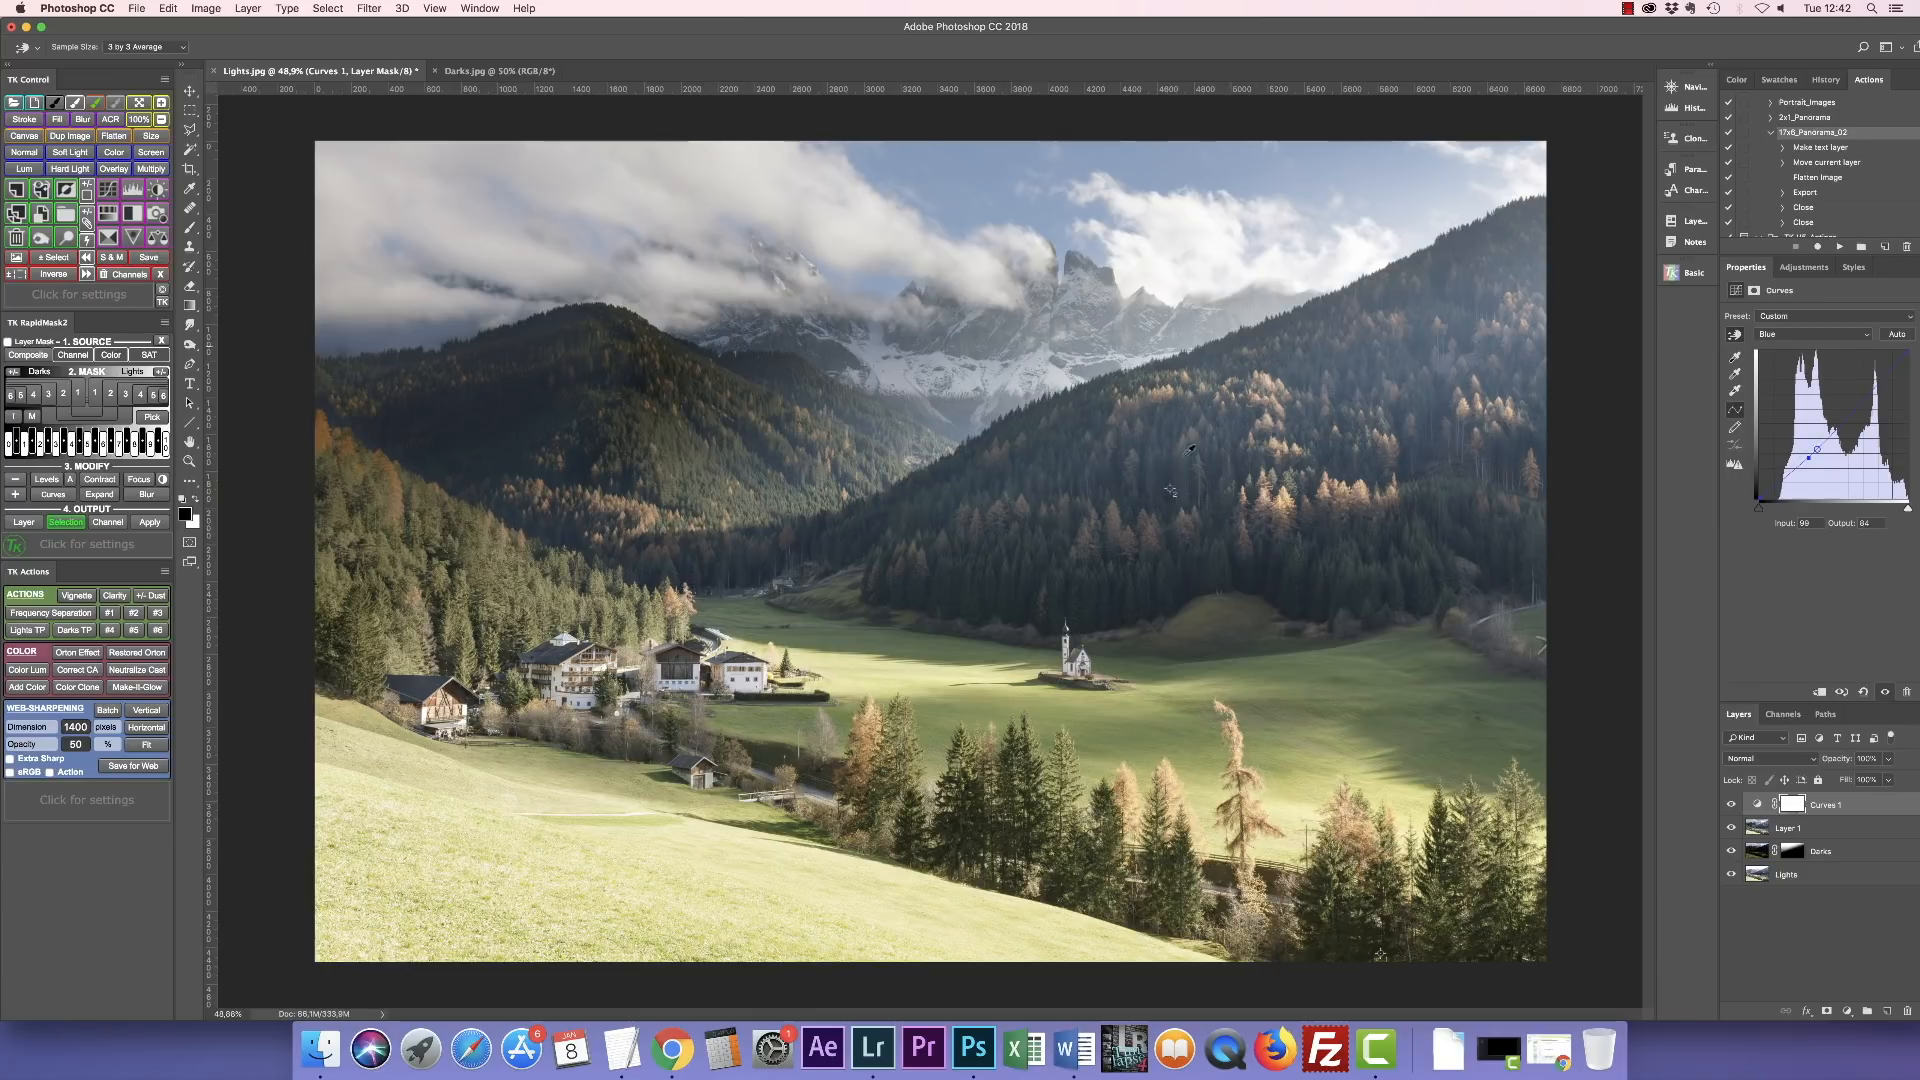
{"action": "left_click", "coordinate": [1730, 806]}
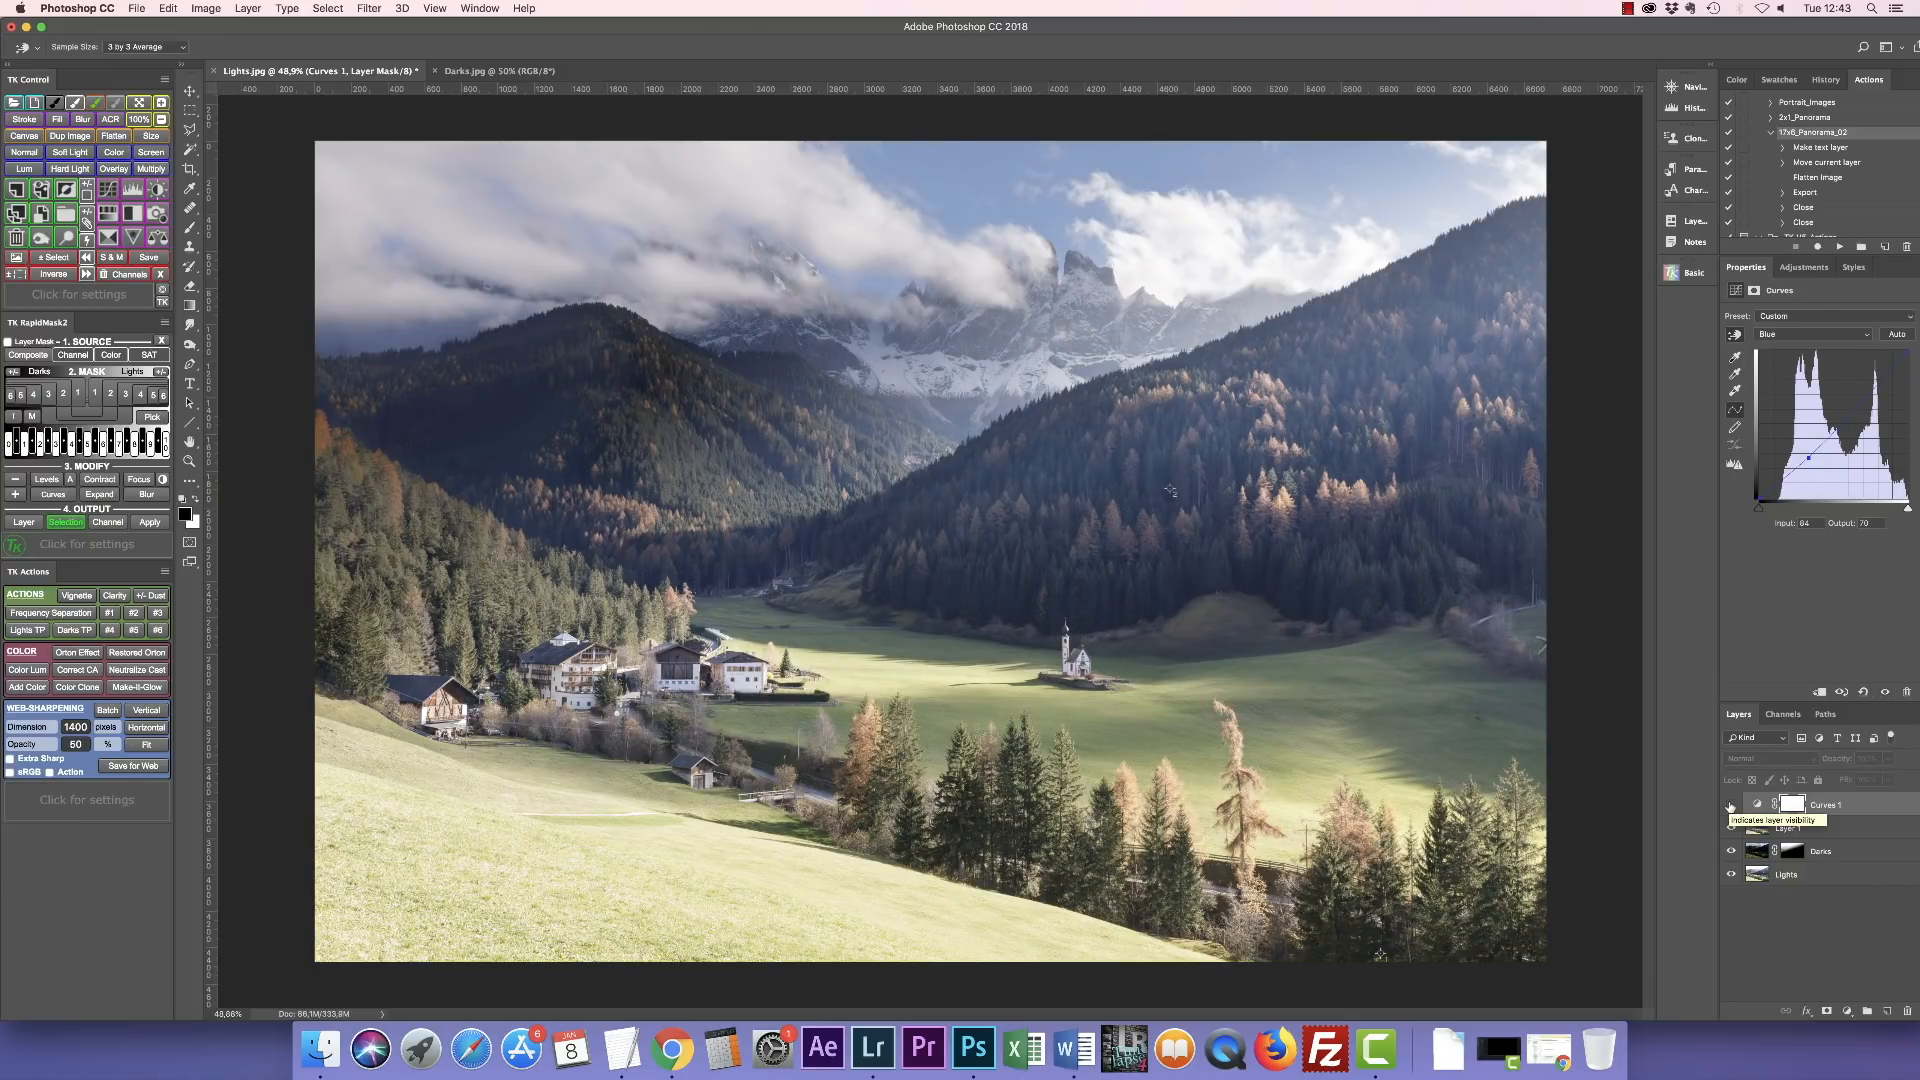
{"action": "left_click", "coordinate": [1730, 806]}
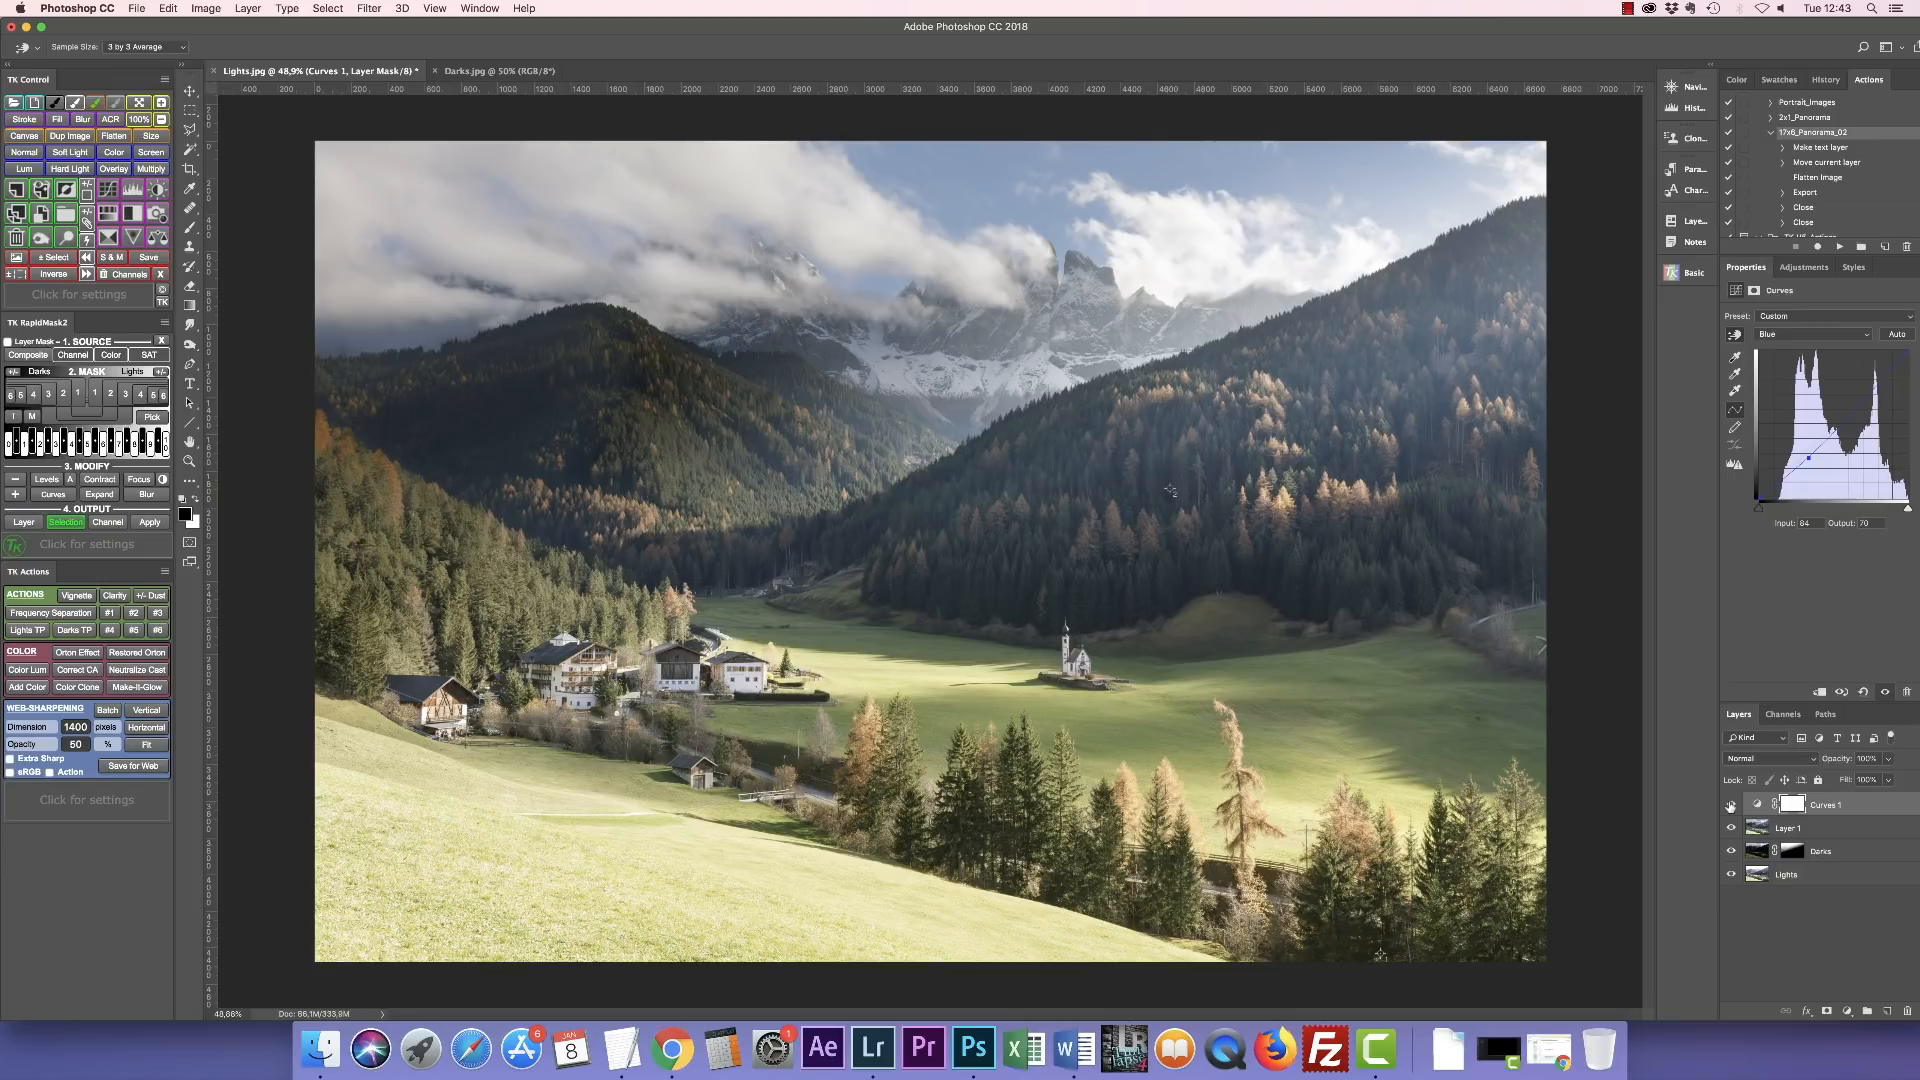
Try an unmasked Curves layer with raised highlights, comparing the image with and without it, and discard the layer.
{"action": "left_click", "coordinate": [1846, 1011]}
{"action": "left_click", "coordinate": [1838, 798]}
{"action": "left_click_drag", "start_coordinate": [1864, 394], "coordinate": [1864, 382]}
{"action": "left_click_drag", "start_coordinate": [1808, 445], "coordinate": [1806, 449]}
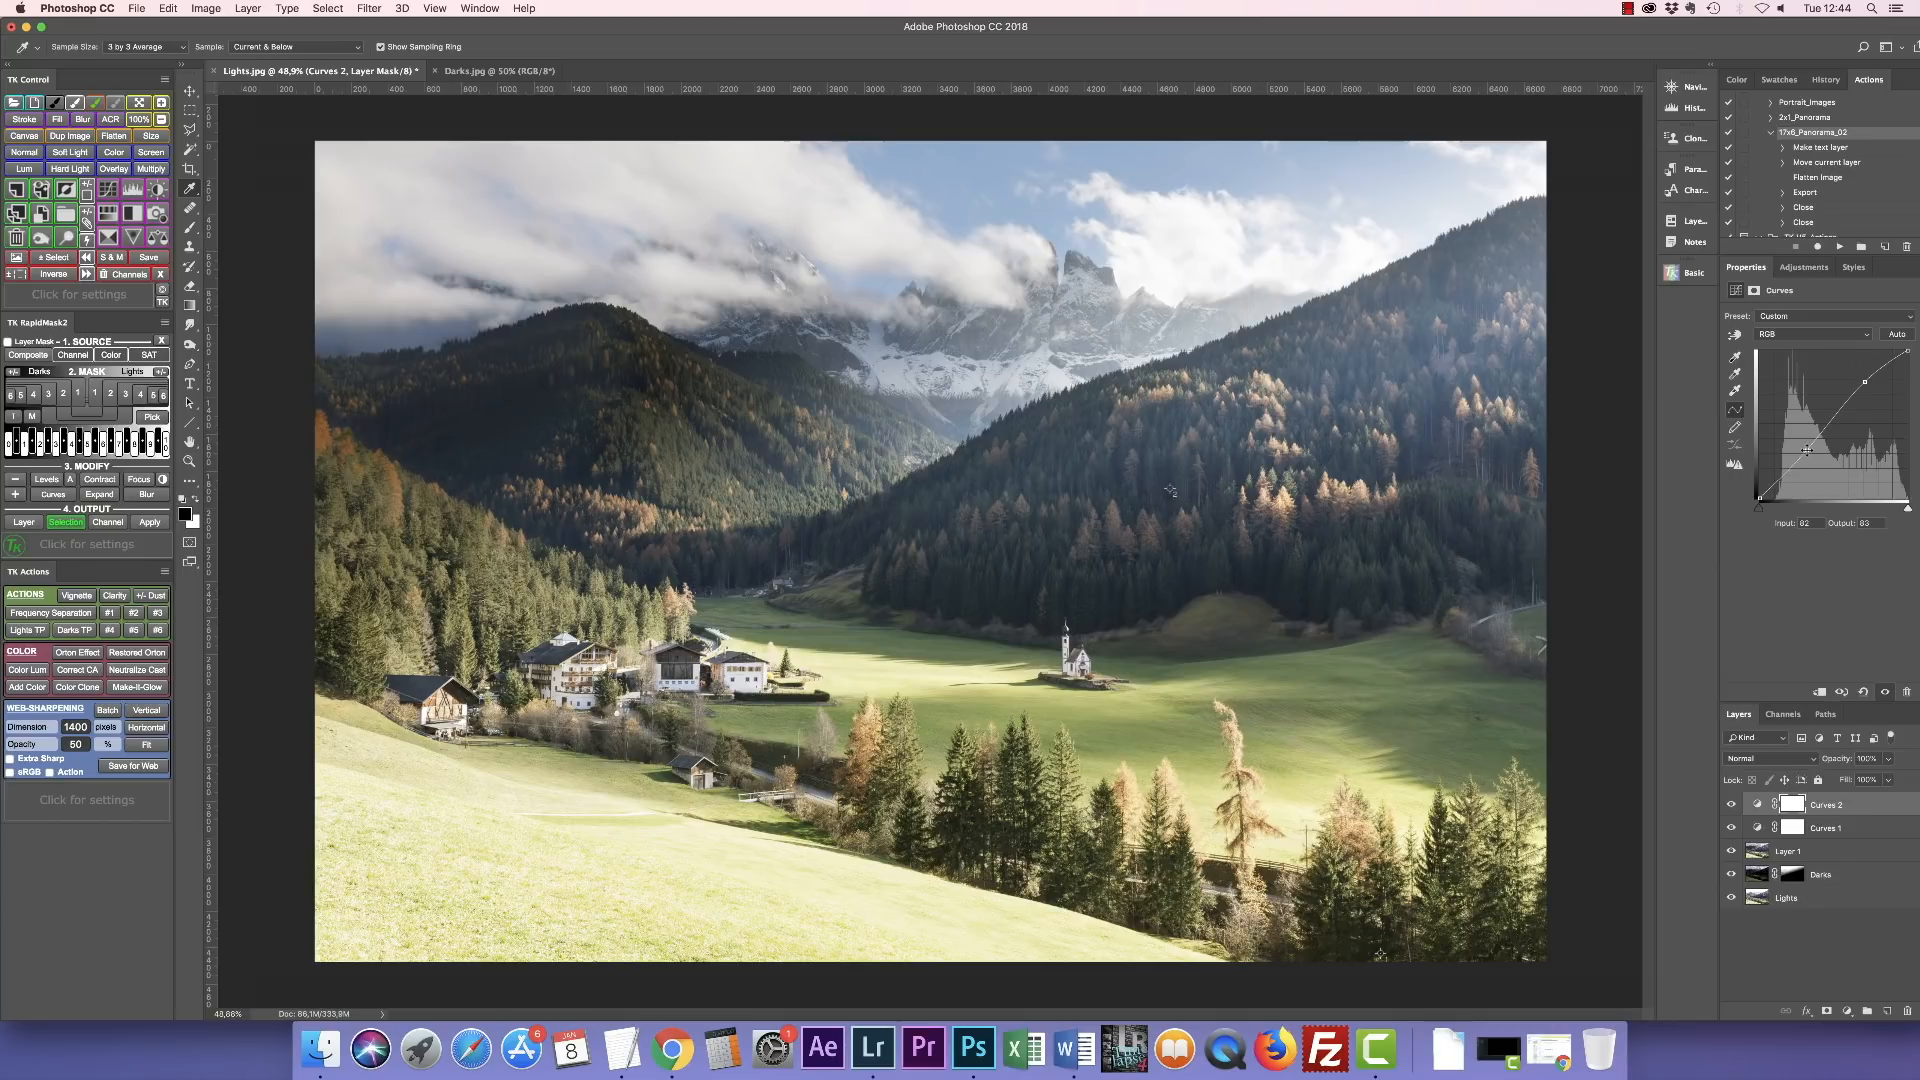
{"action": "left_click", "coordinate": [1731, 806]}
{"action": "left_click", "coordinate": [1731, 806]}
{"action": "left_click", "coordinate": [1731, 804]}
{"action": "left_click", "coordinate": [1731, 804]}
{"action": "left_click_drag", "start_coordinate": [1757, 806], "coordinate": [1907, 1012]}
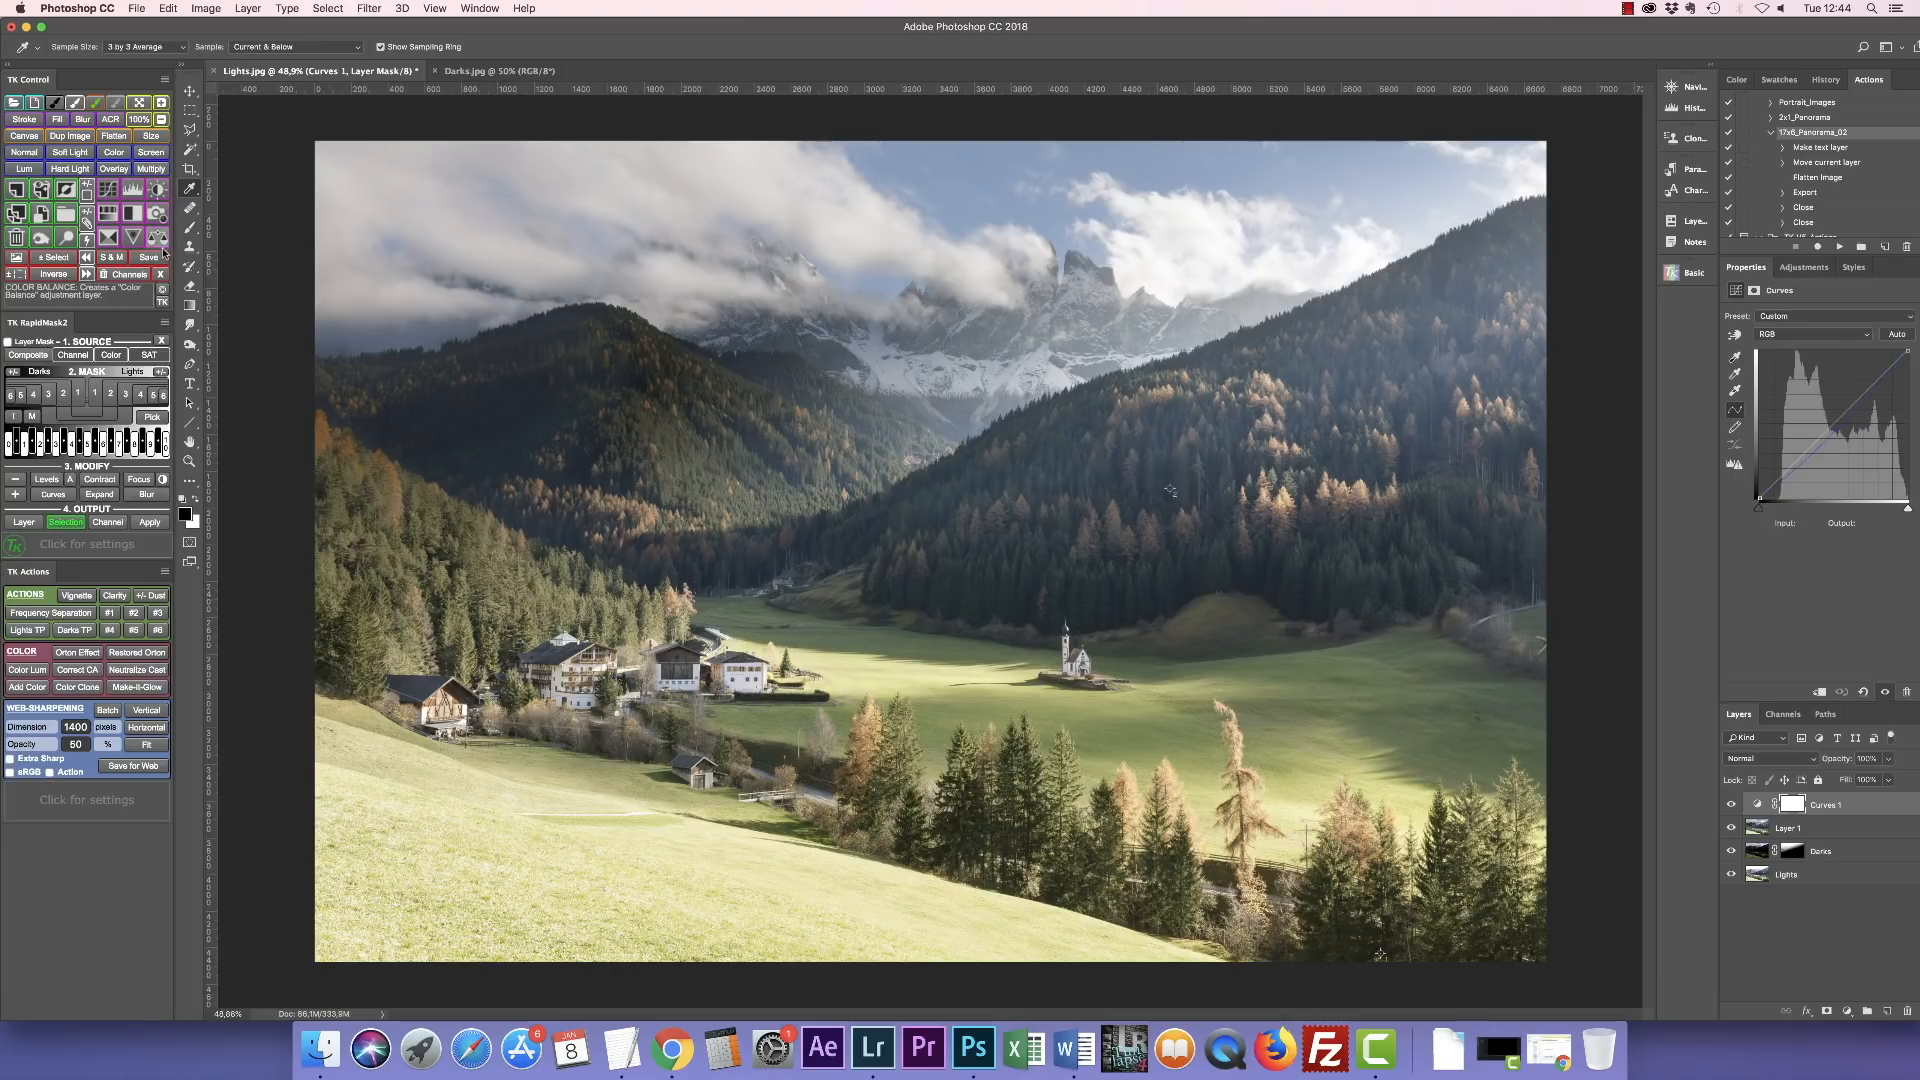
Generate a Darks-2 luminosity mask and output it as the mask of a new Curves adjustment layer.
{"action": "left_click", "coordinate": [80, 394]}
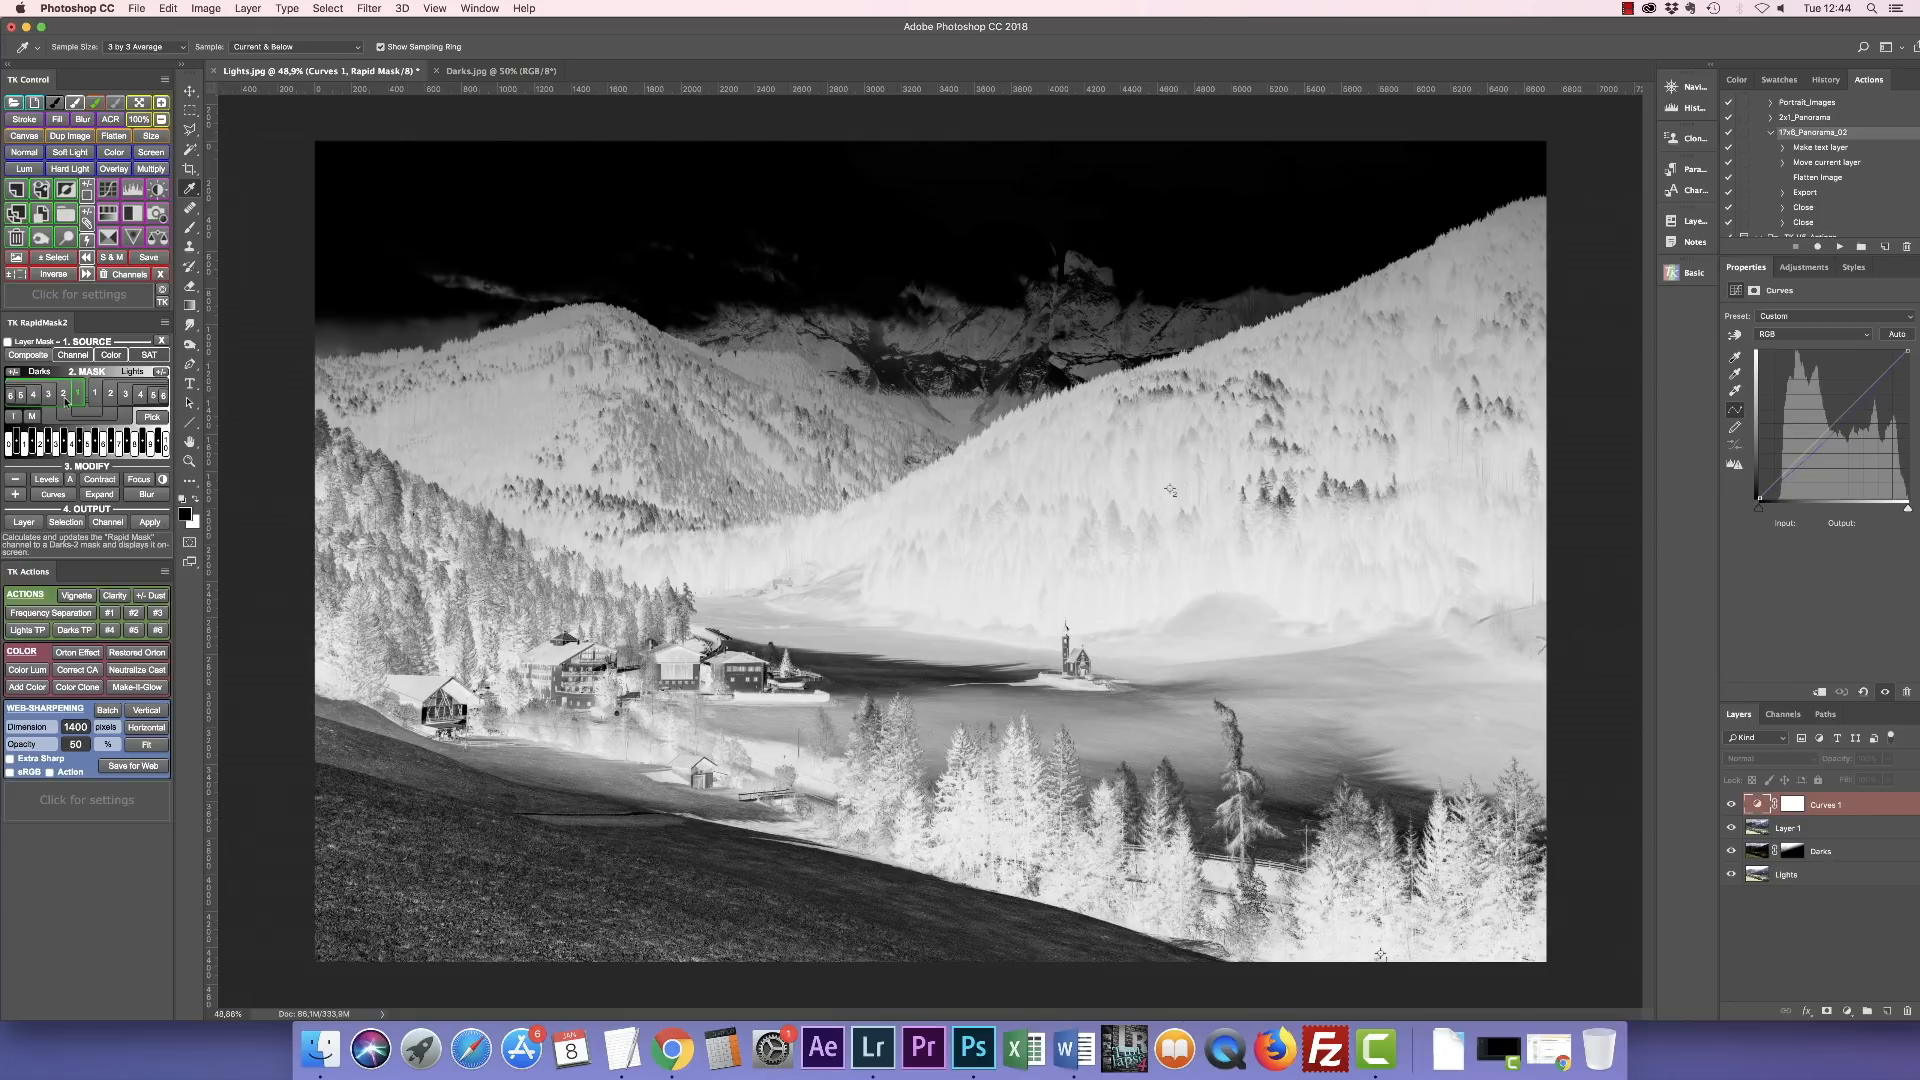
{"action": "left_click", "coordinate": [63, 398]}
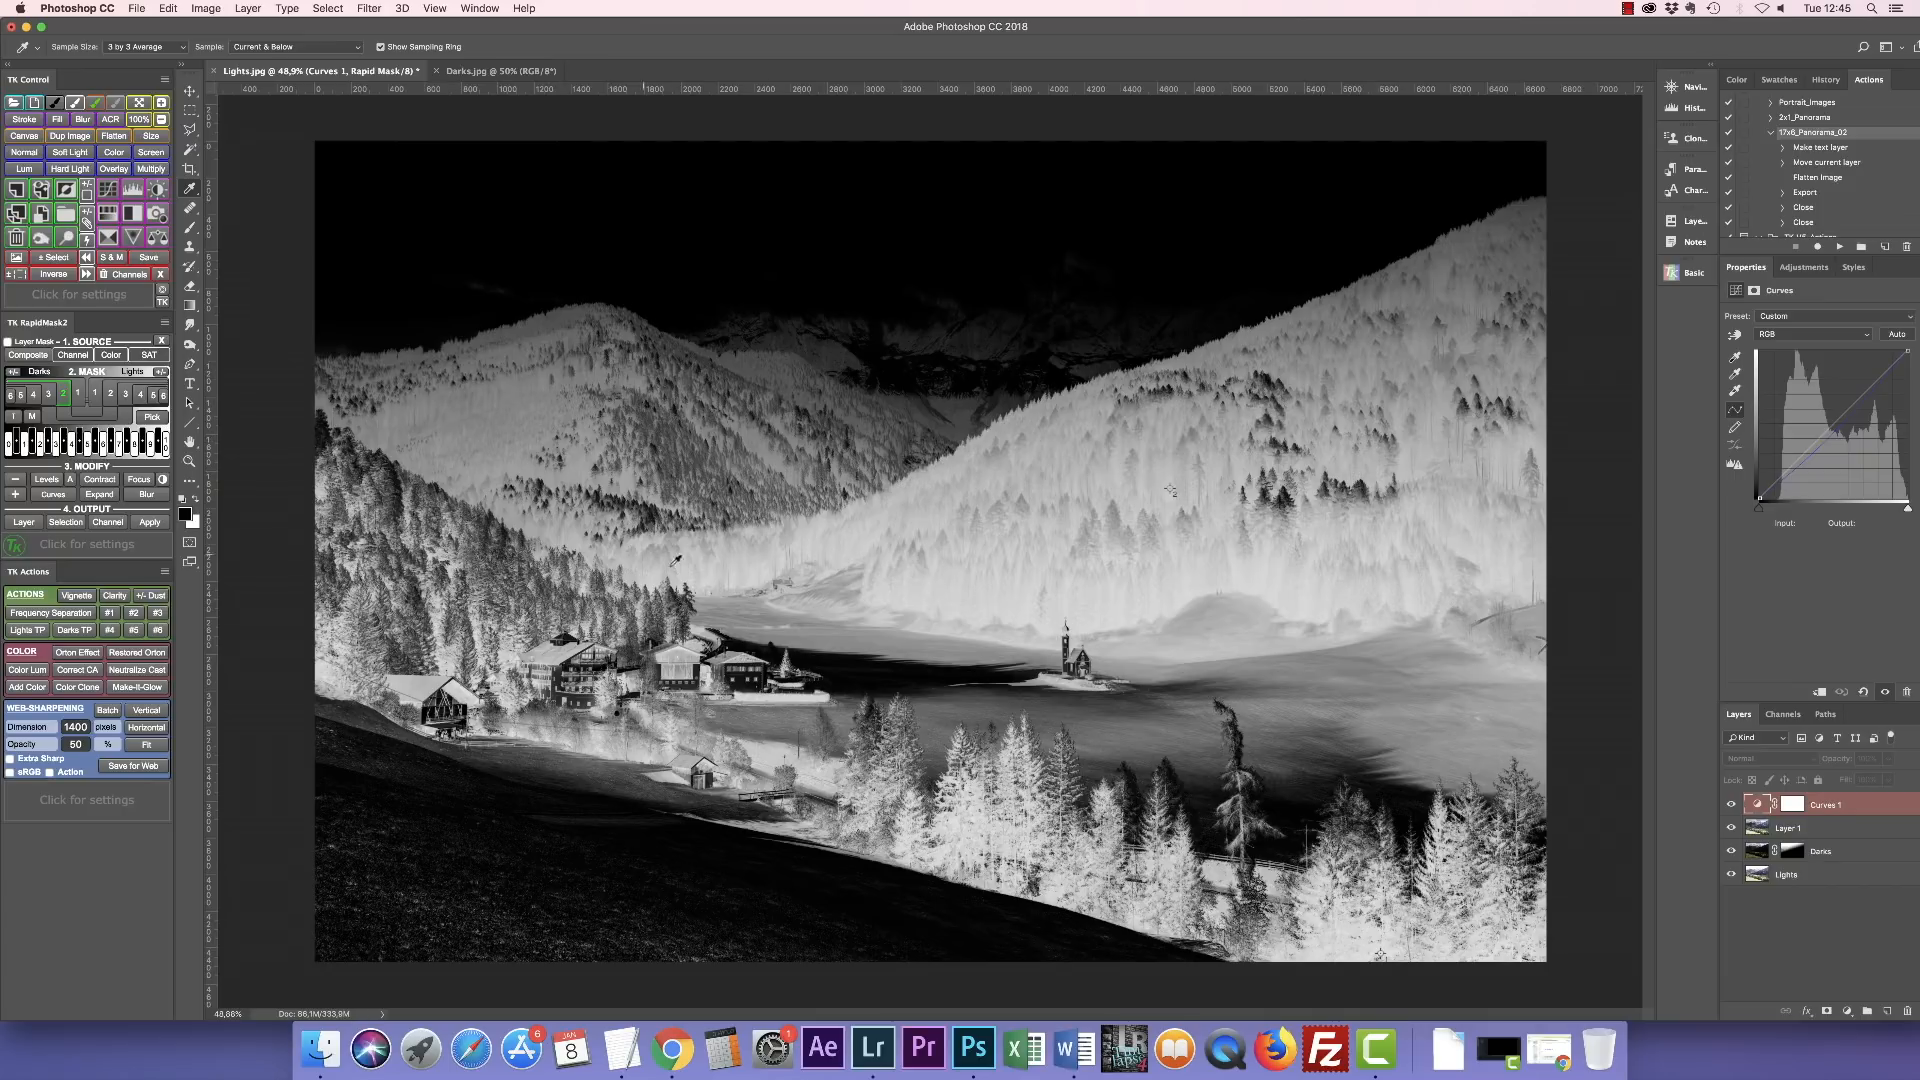
{"action": "left_click", "coordinate": [23, 521]}
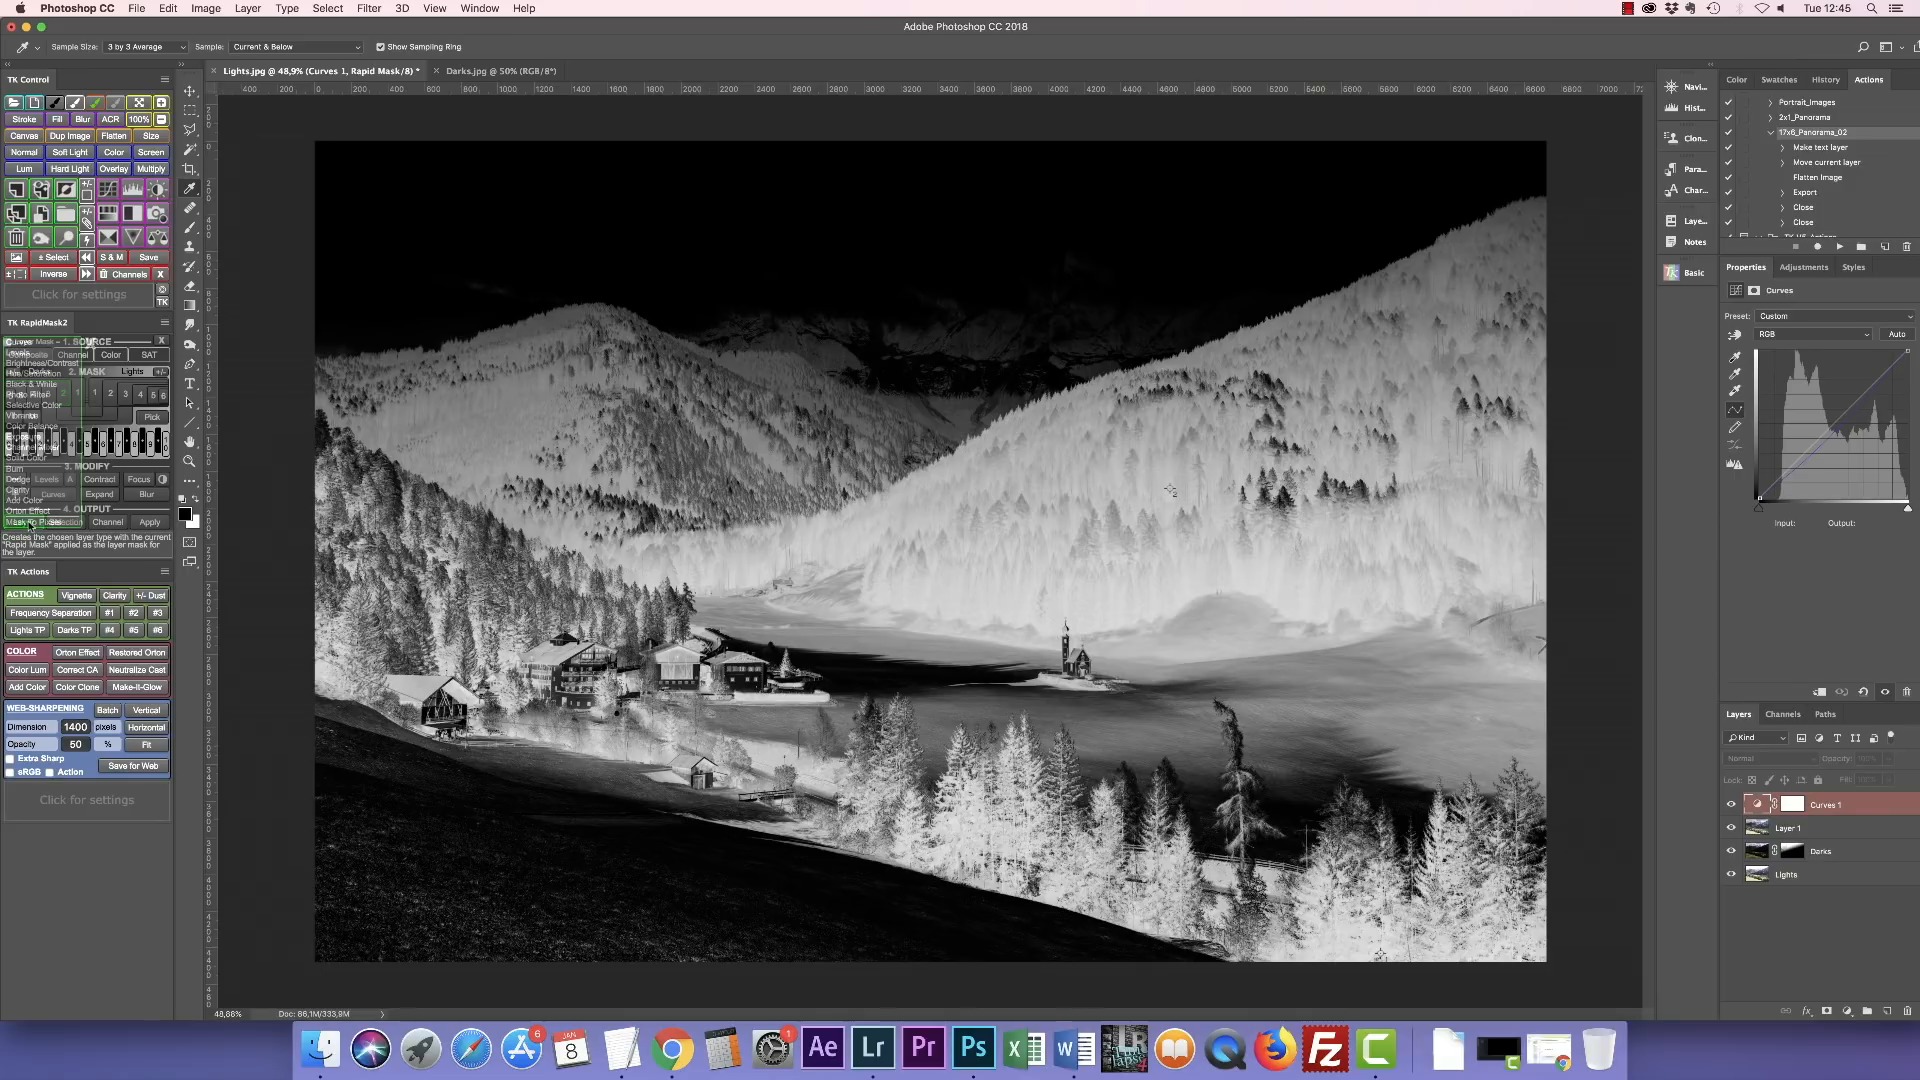
{"action": "left_click", "coordinate": [32, 345]}
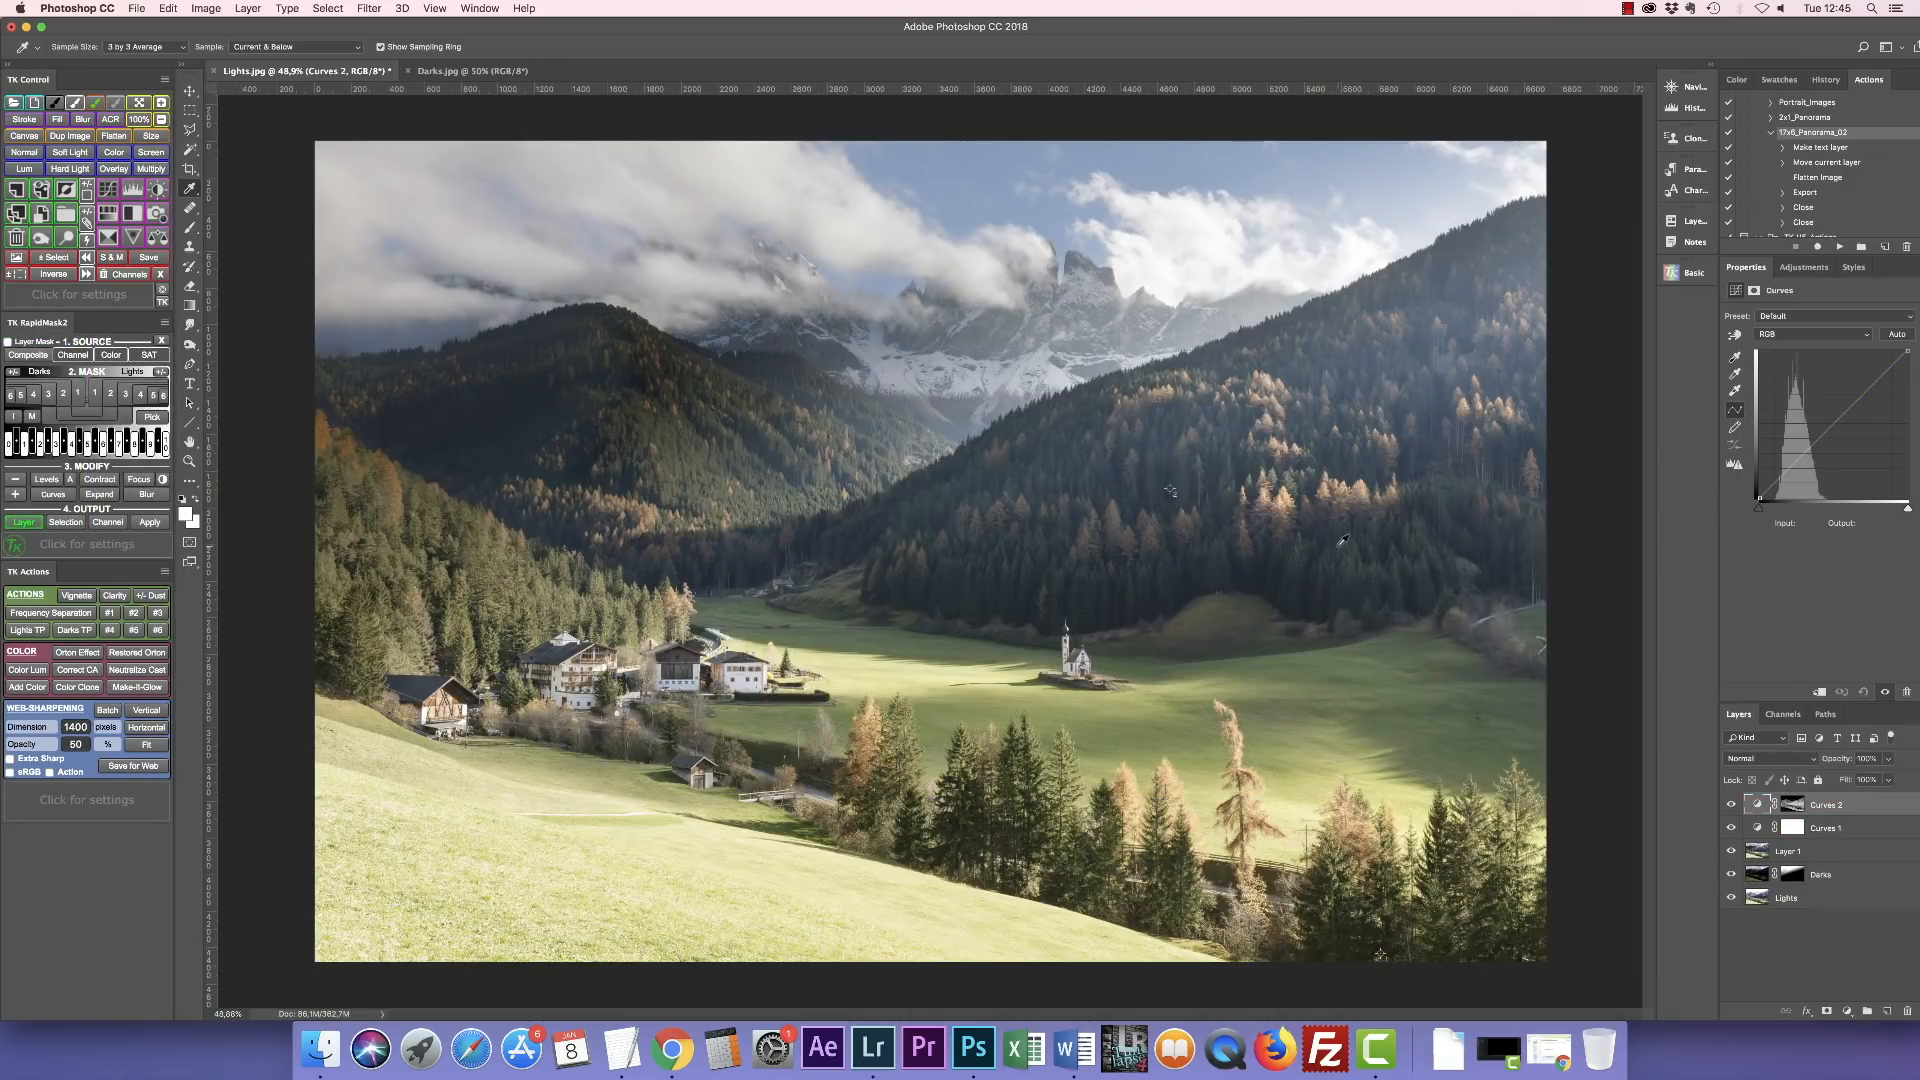
Darken the shadowed forest by pulling down the masked RGB curve with on-image adjustment on the right mountainside.
{"action": "left_click", "coordinate": [1736, 336]}
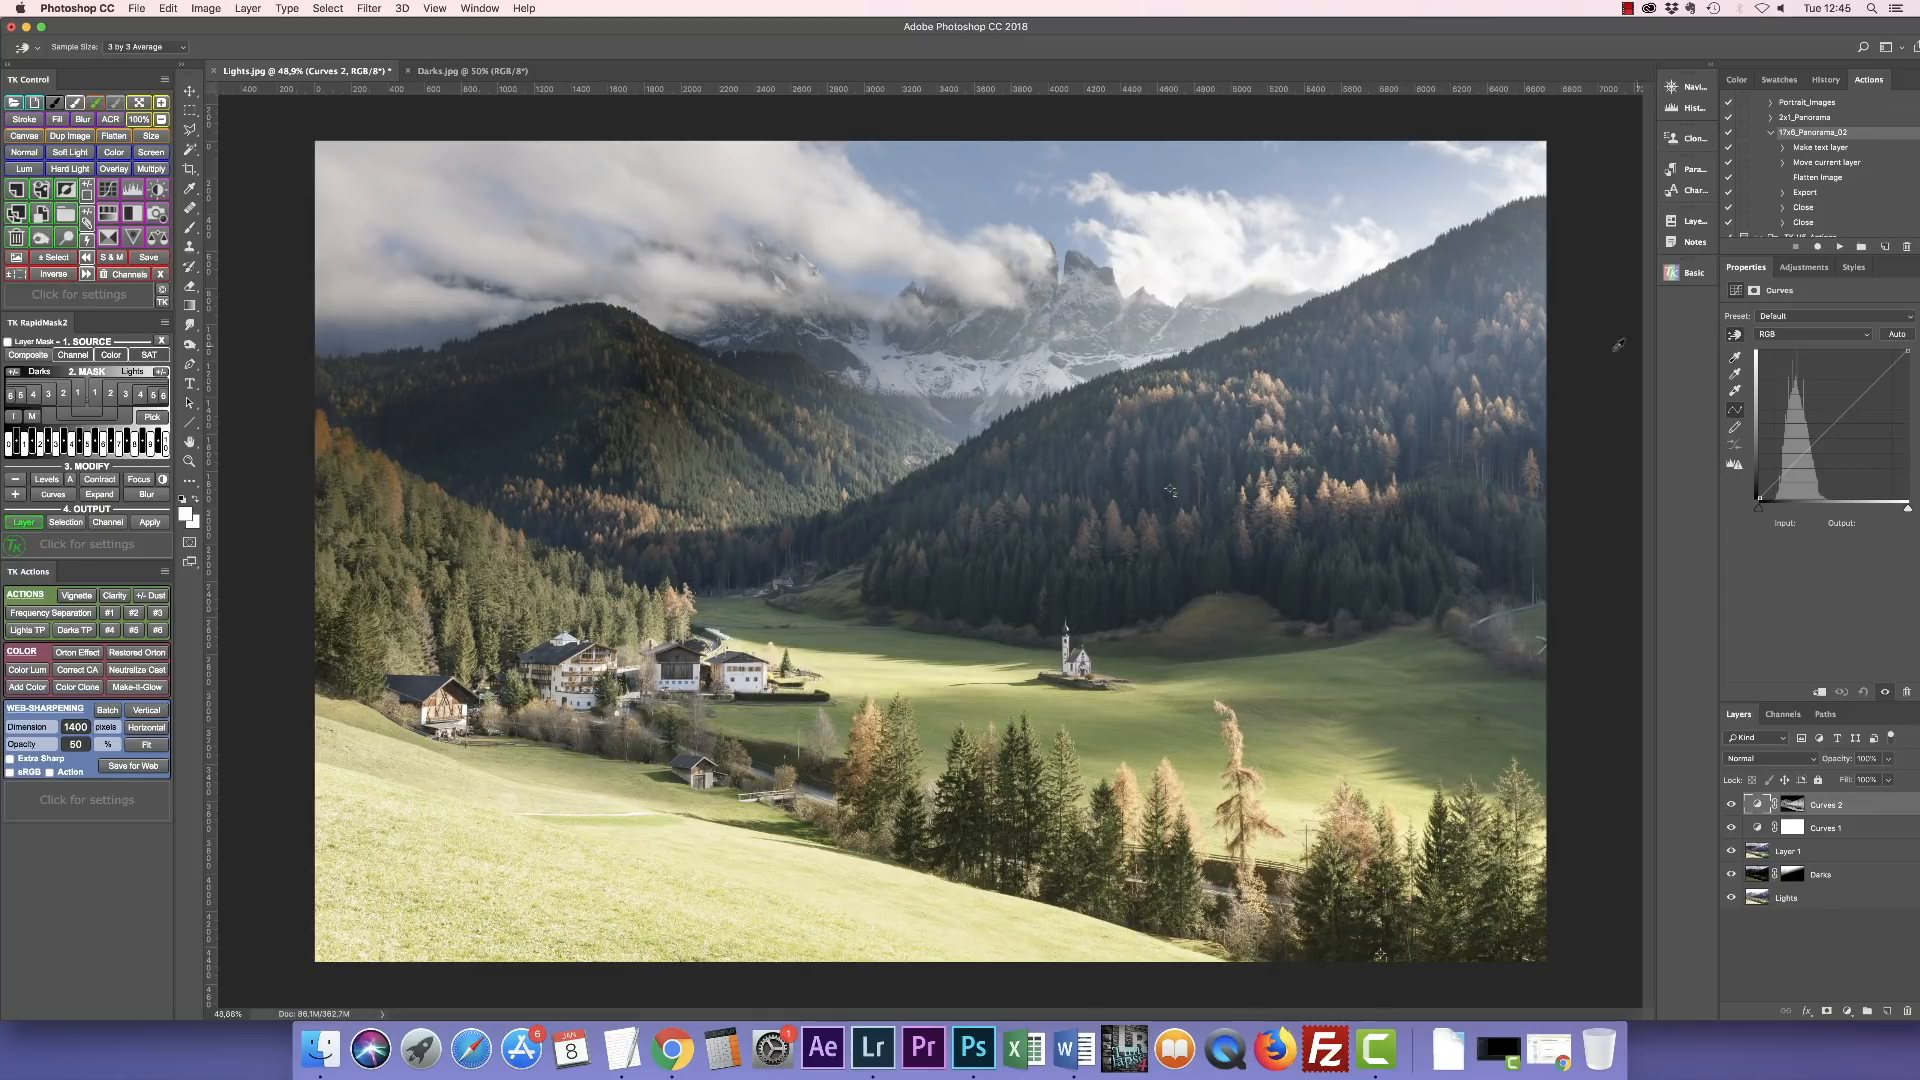
{"action": "left_click", "coordinate": [1120, 455]}
{"action": "left_click_drag", "start_coordinate": [1118, 459], "coordinate": [1116, 463]}
{"action": "left_click_drag", "start_coordinate": [1116, 463], "coordinate": [1116, 467]}
Compare the image with and without the Darks-masked Curves layer, and view the original Lights layer on its own.
{"action": "left_click", "coordinate": [1731, 805]}
{"action": "left_click", "coordinate": [1731, 805]}
{"action": "left_click", "coordinate": [1733, 805]}
{"action": "left_click", "coordinate": [1733, 805]}
{"action": "left_click", "coordinate": [1733, 805]}
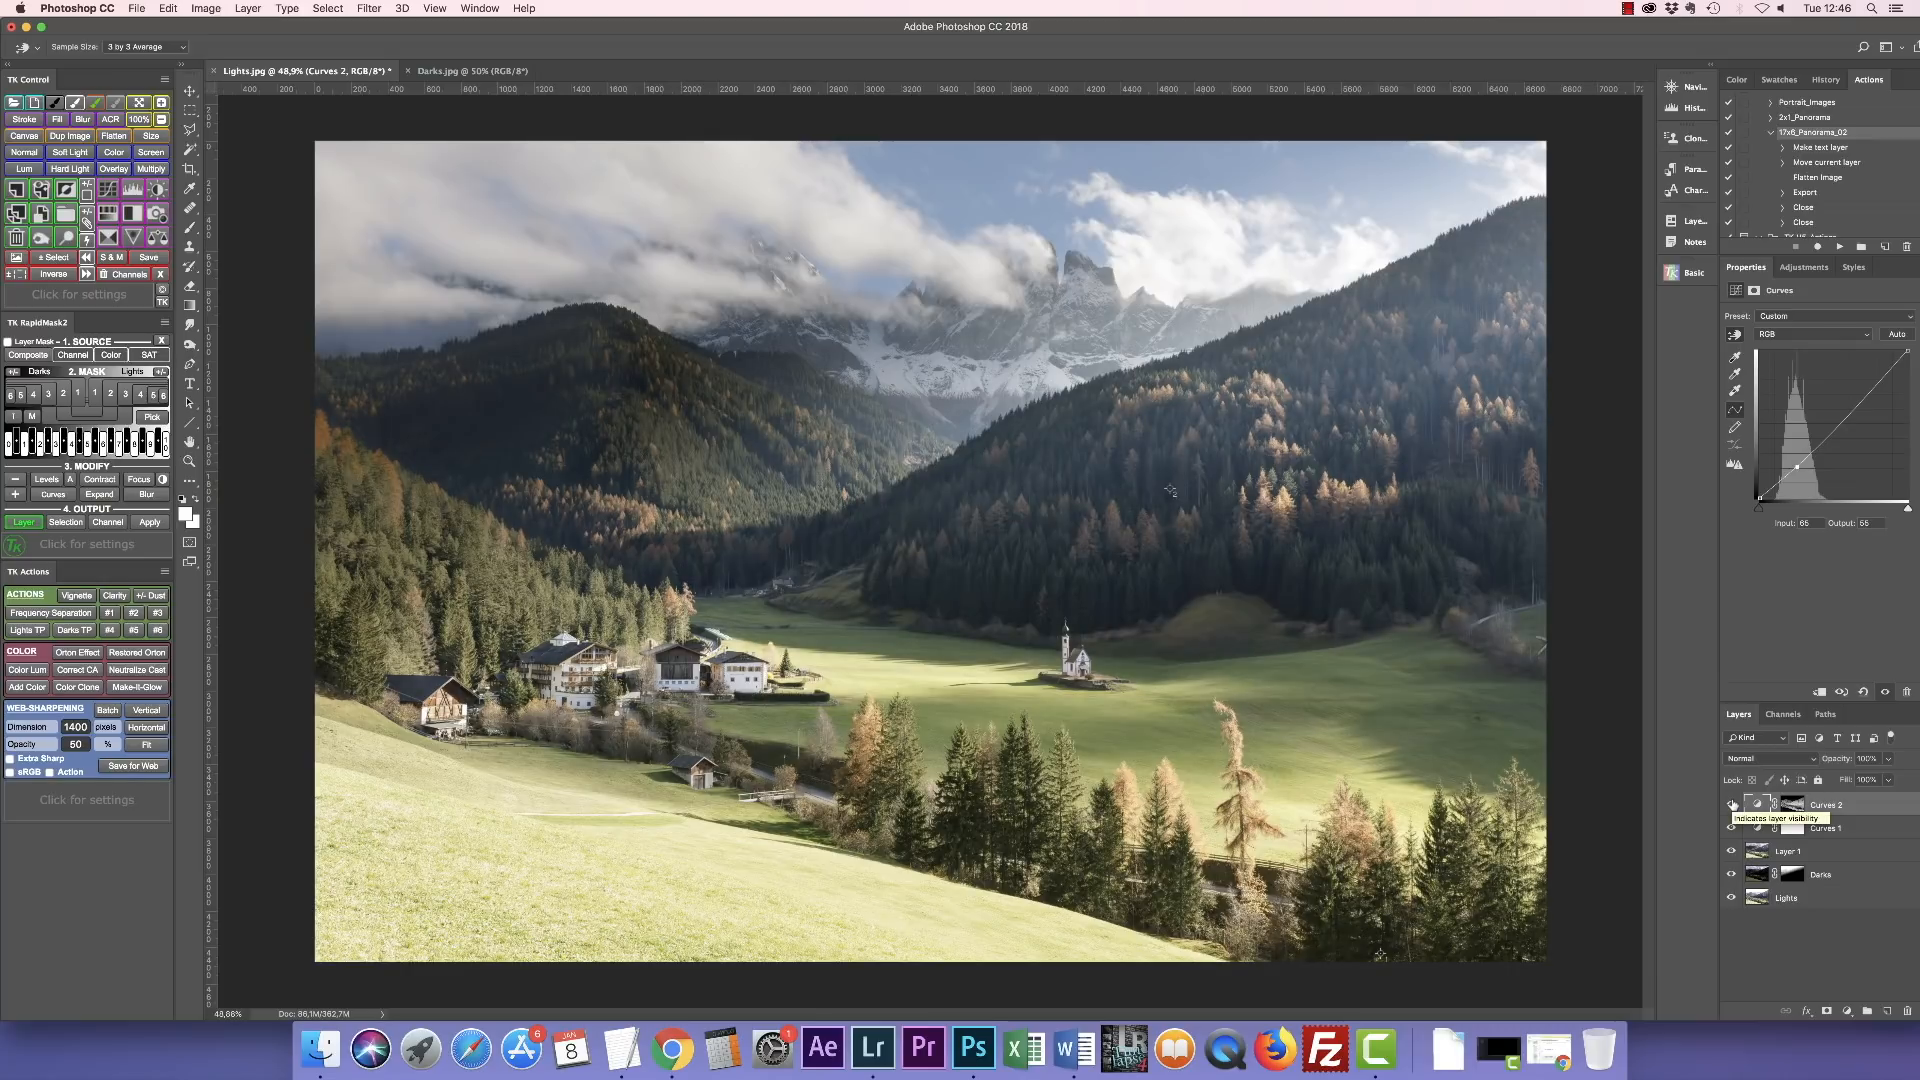
{"action": "left_click", "coordinate": [1733, 805]}
{"action": "left_click", "coordinate": [1733, 805]}
{"action": "left_click", "coordinate": [1733, 805]}
{"action": "left_click", "coordinate": [1733, 805]}
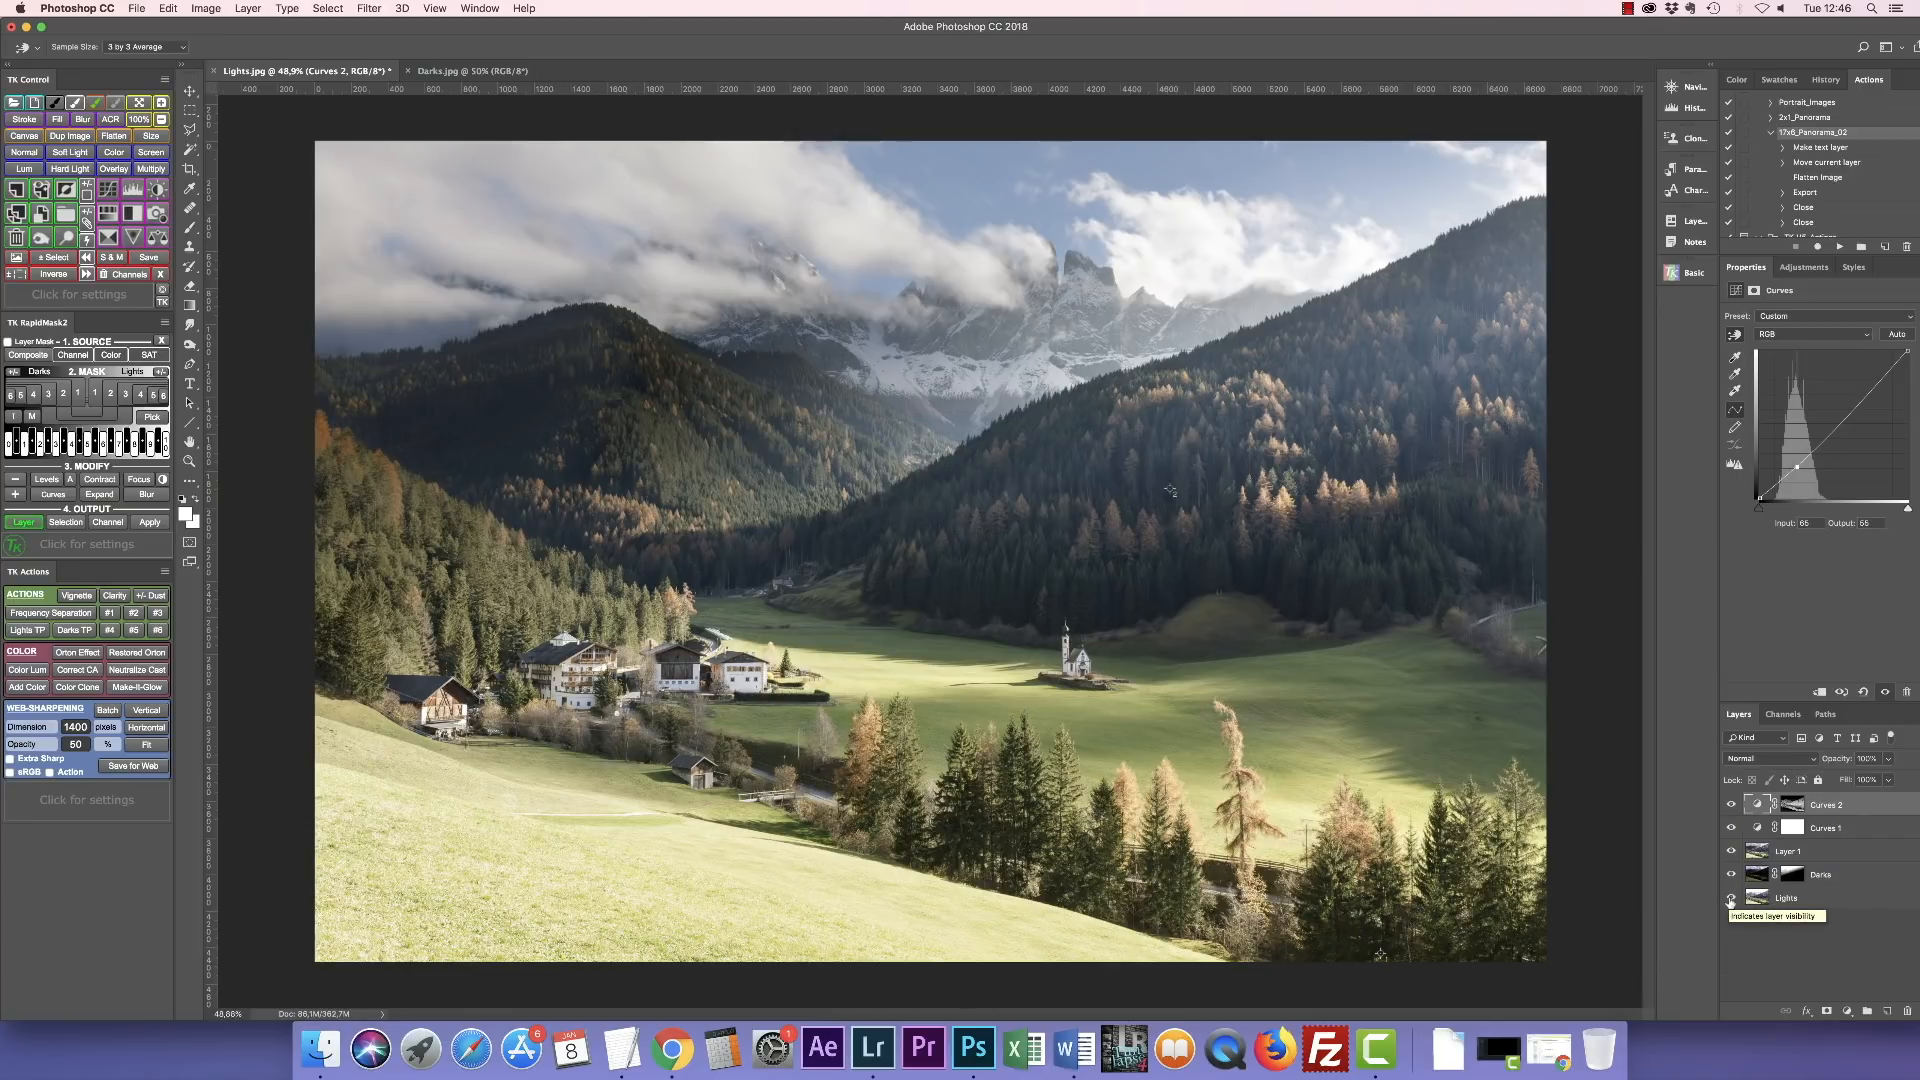
{"action": "left_click", "coordinate": [1731, 899], "text": "alt"}
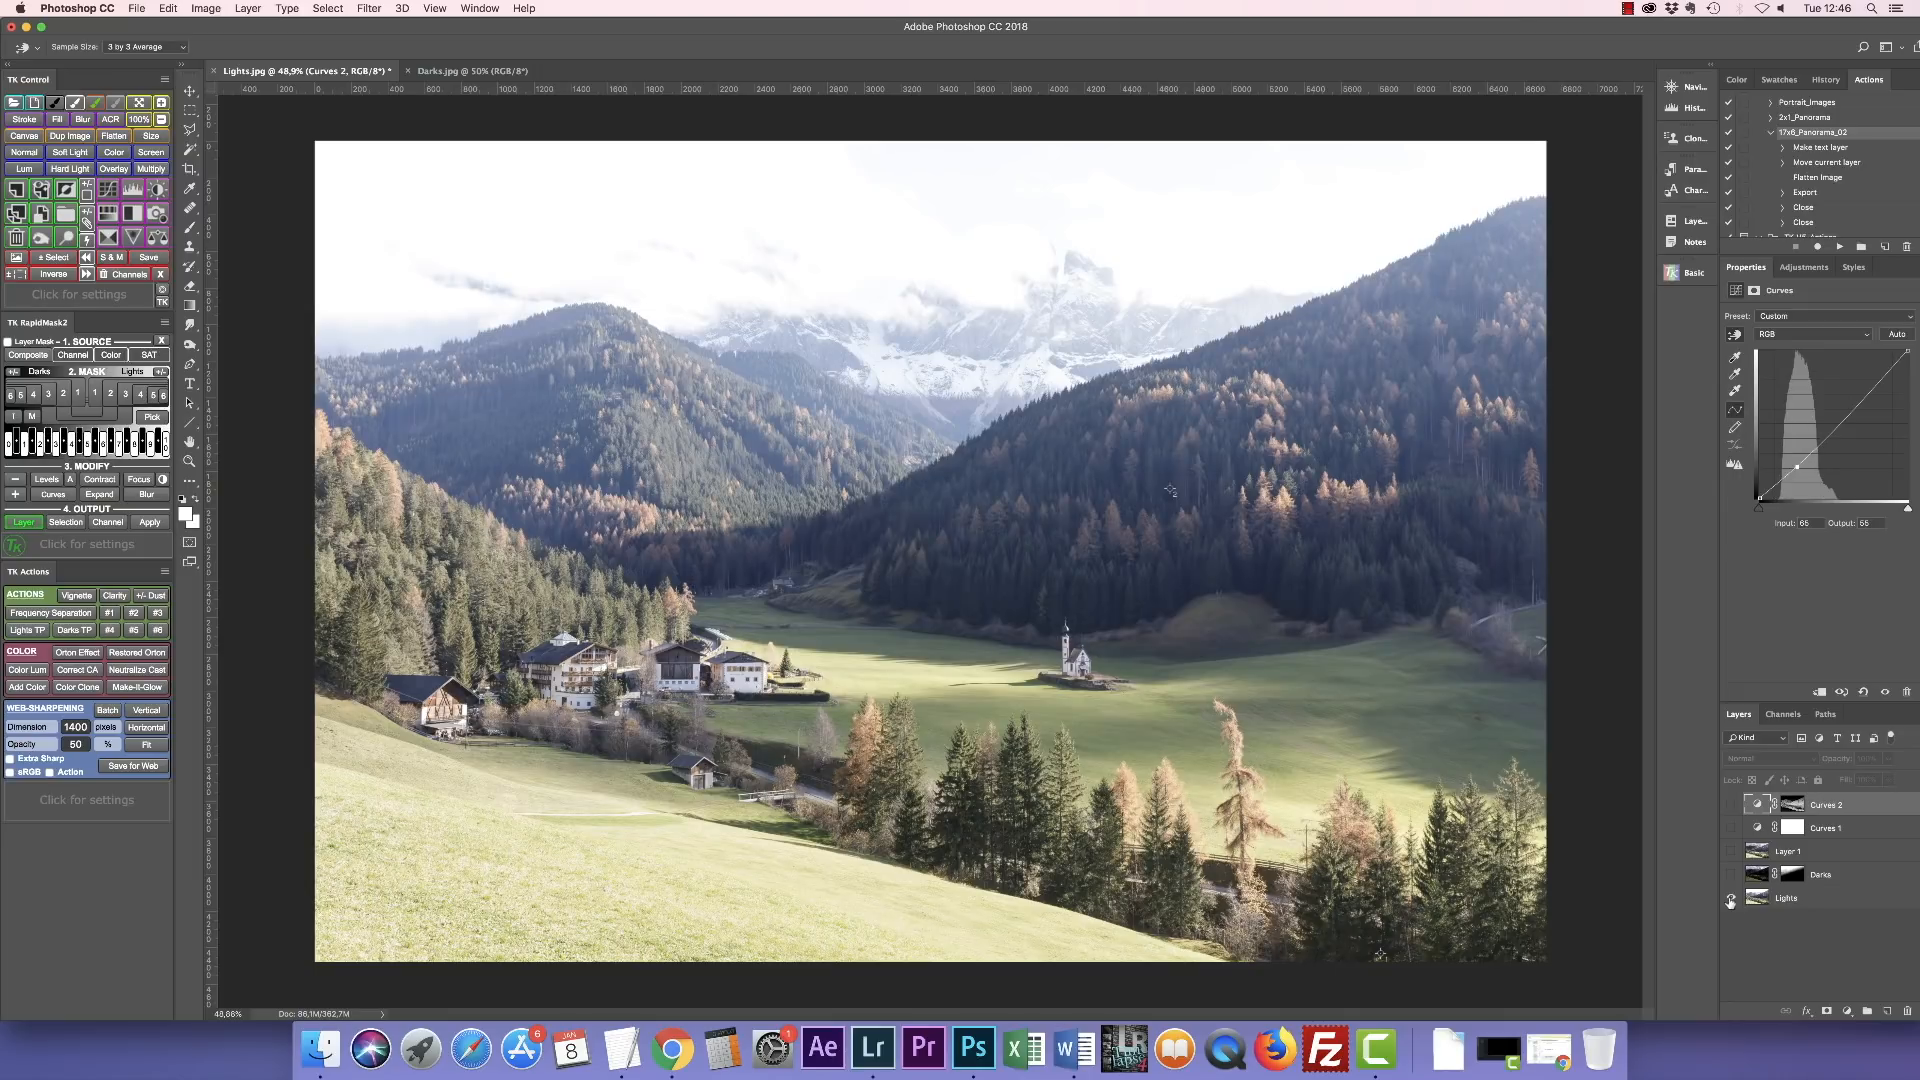
{"action": "left_click", "coordinate": [1731, 899], "text": "alt"}
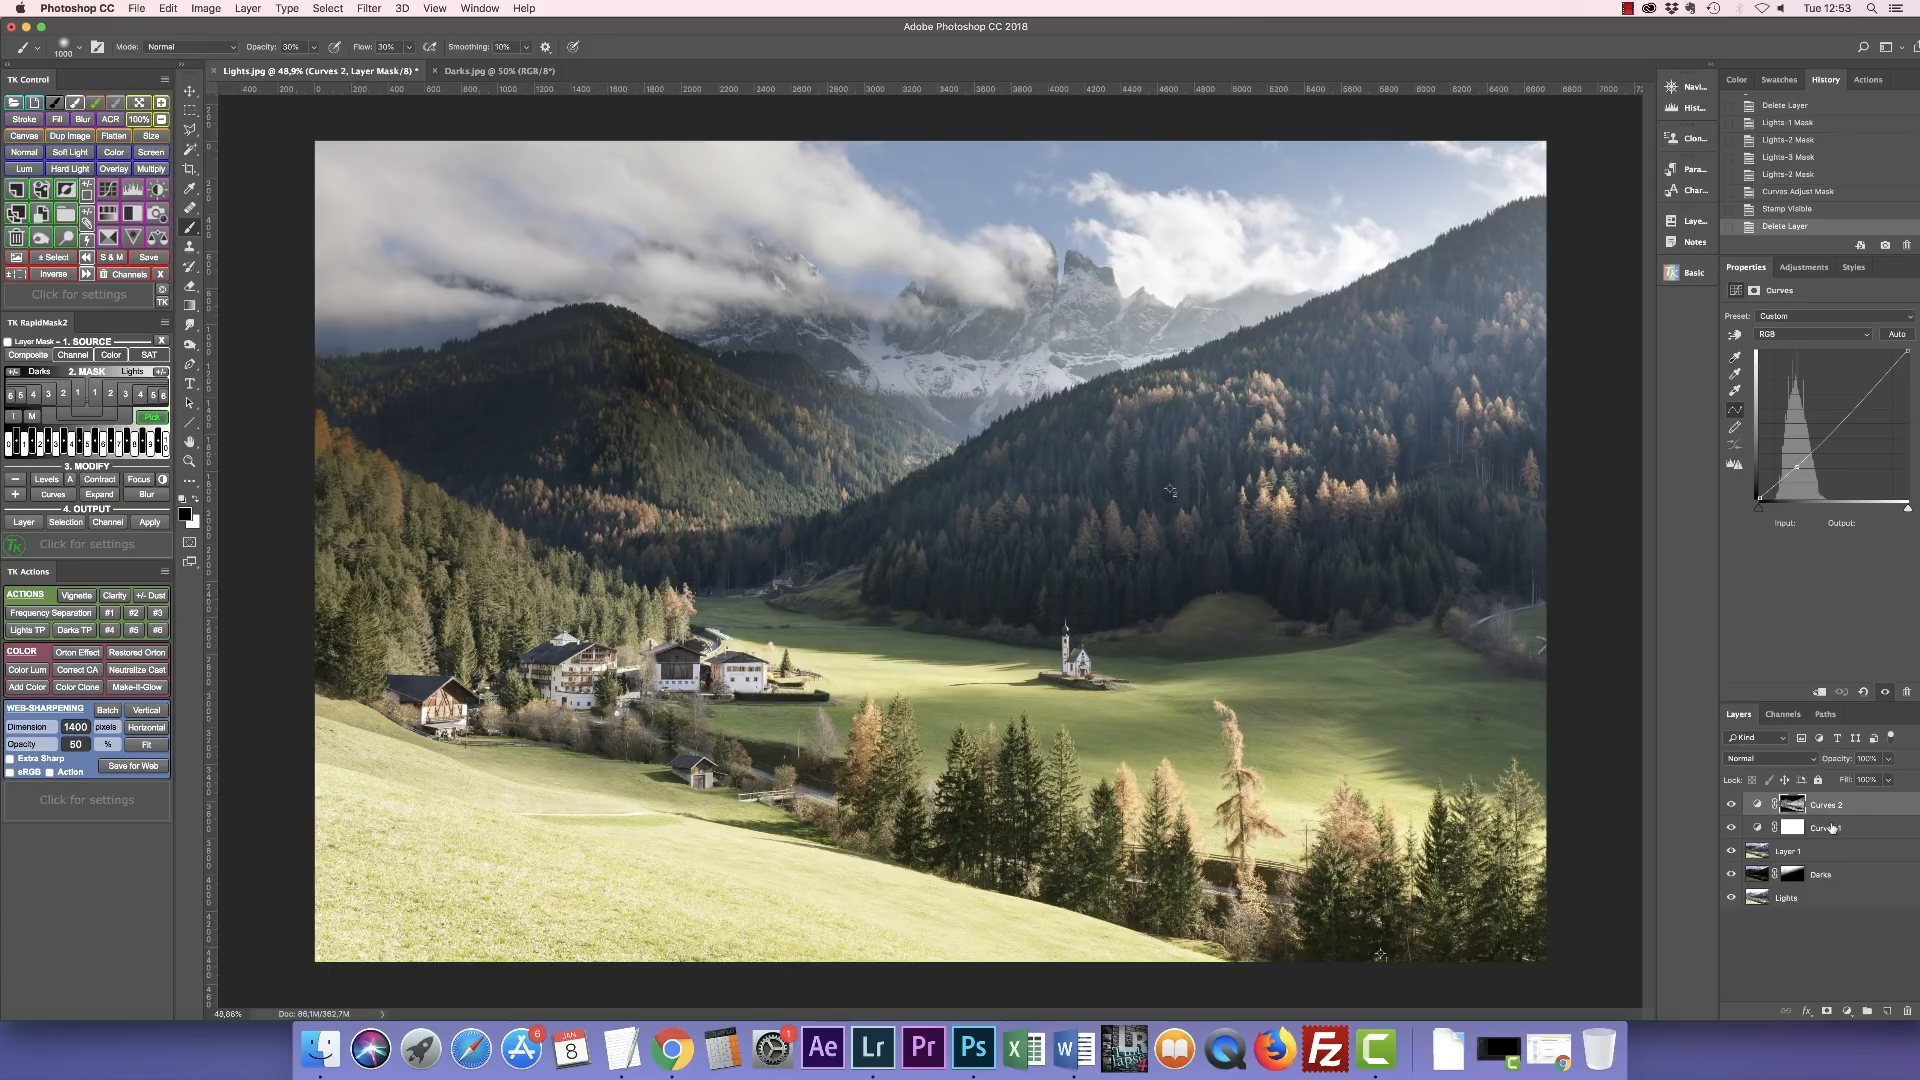
Stamp all visible layers into a new top layer and generate a zone mask from a tone picked in the sunlit meadow.
{"action": "key", "text": "super+alt+shift+e"}
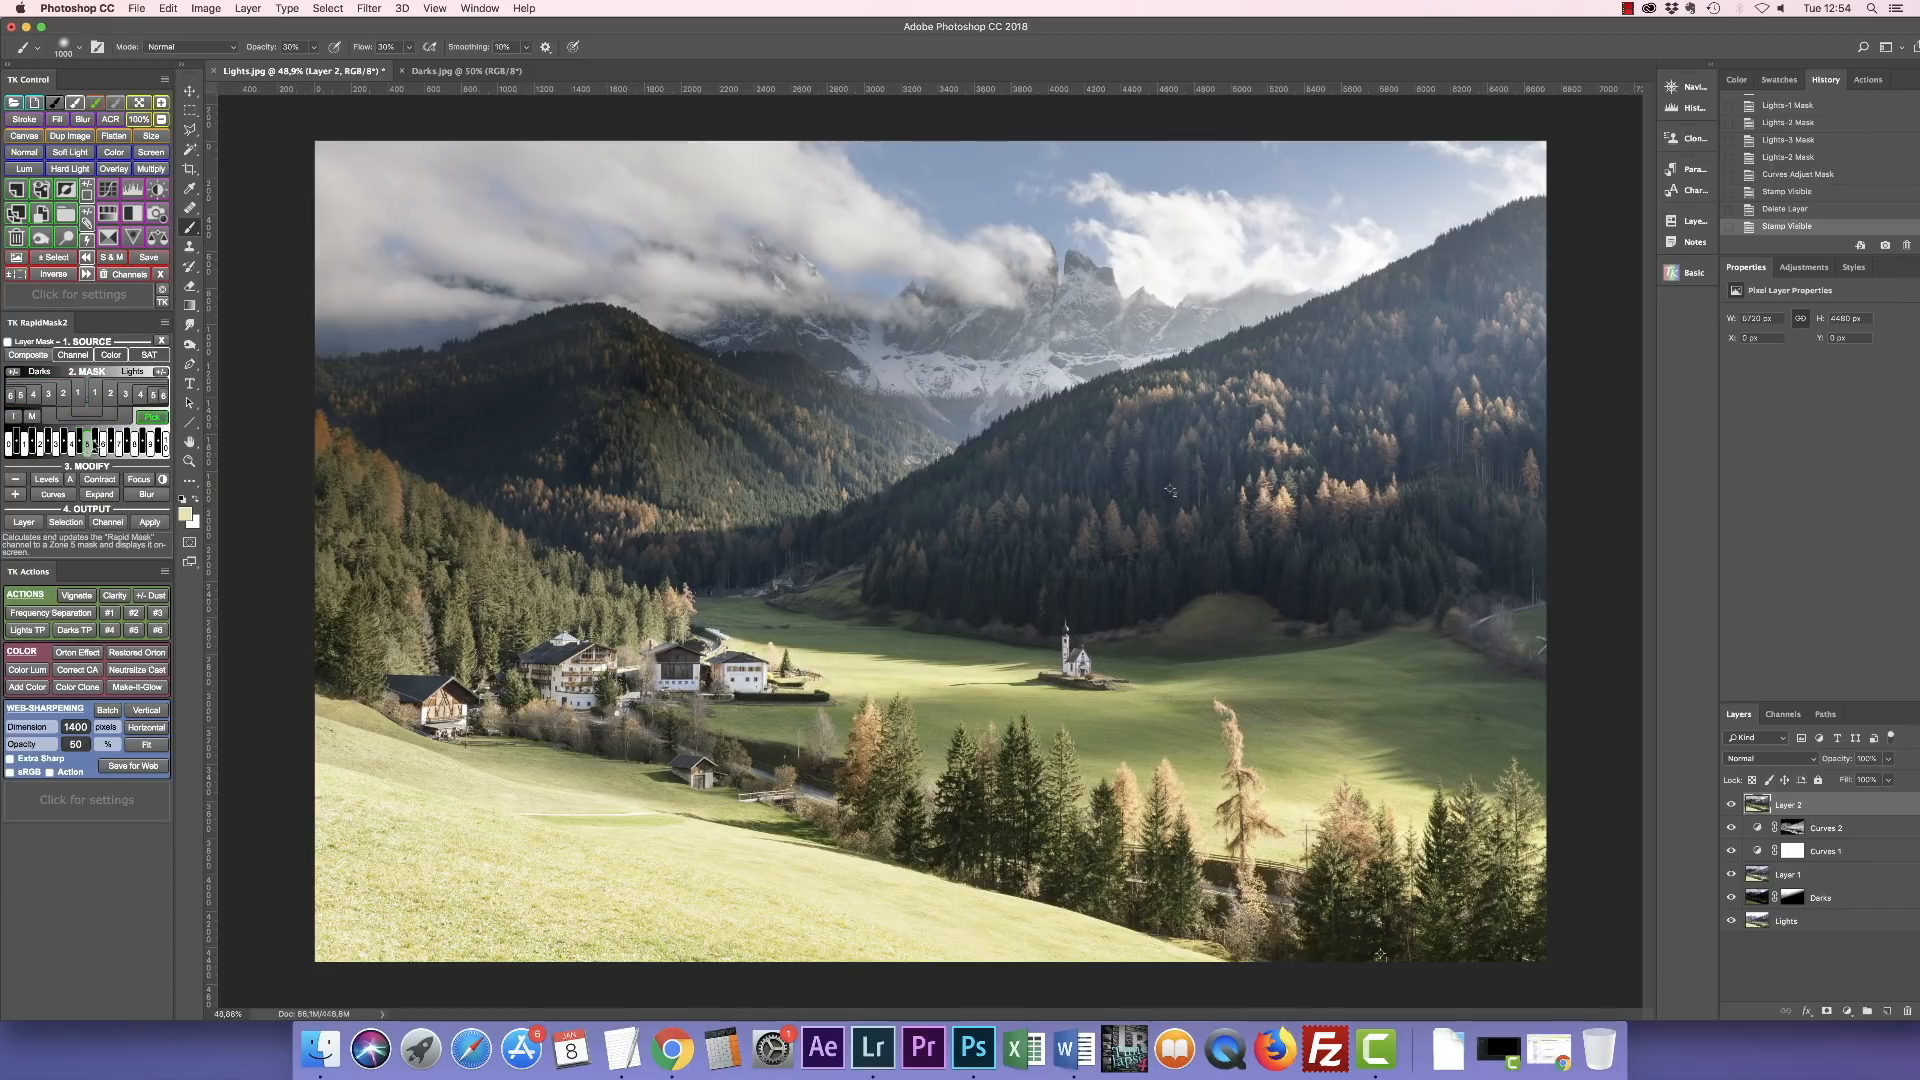
{"action": "left_click", "coordinate": [150, 418]}
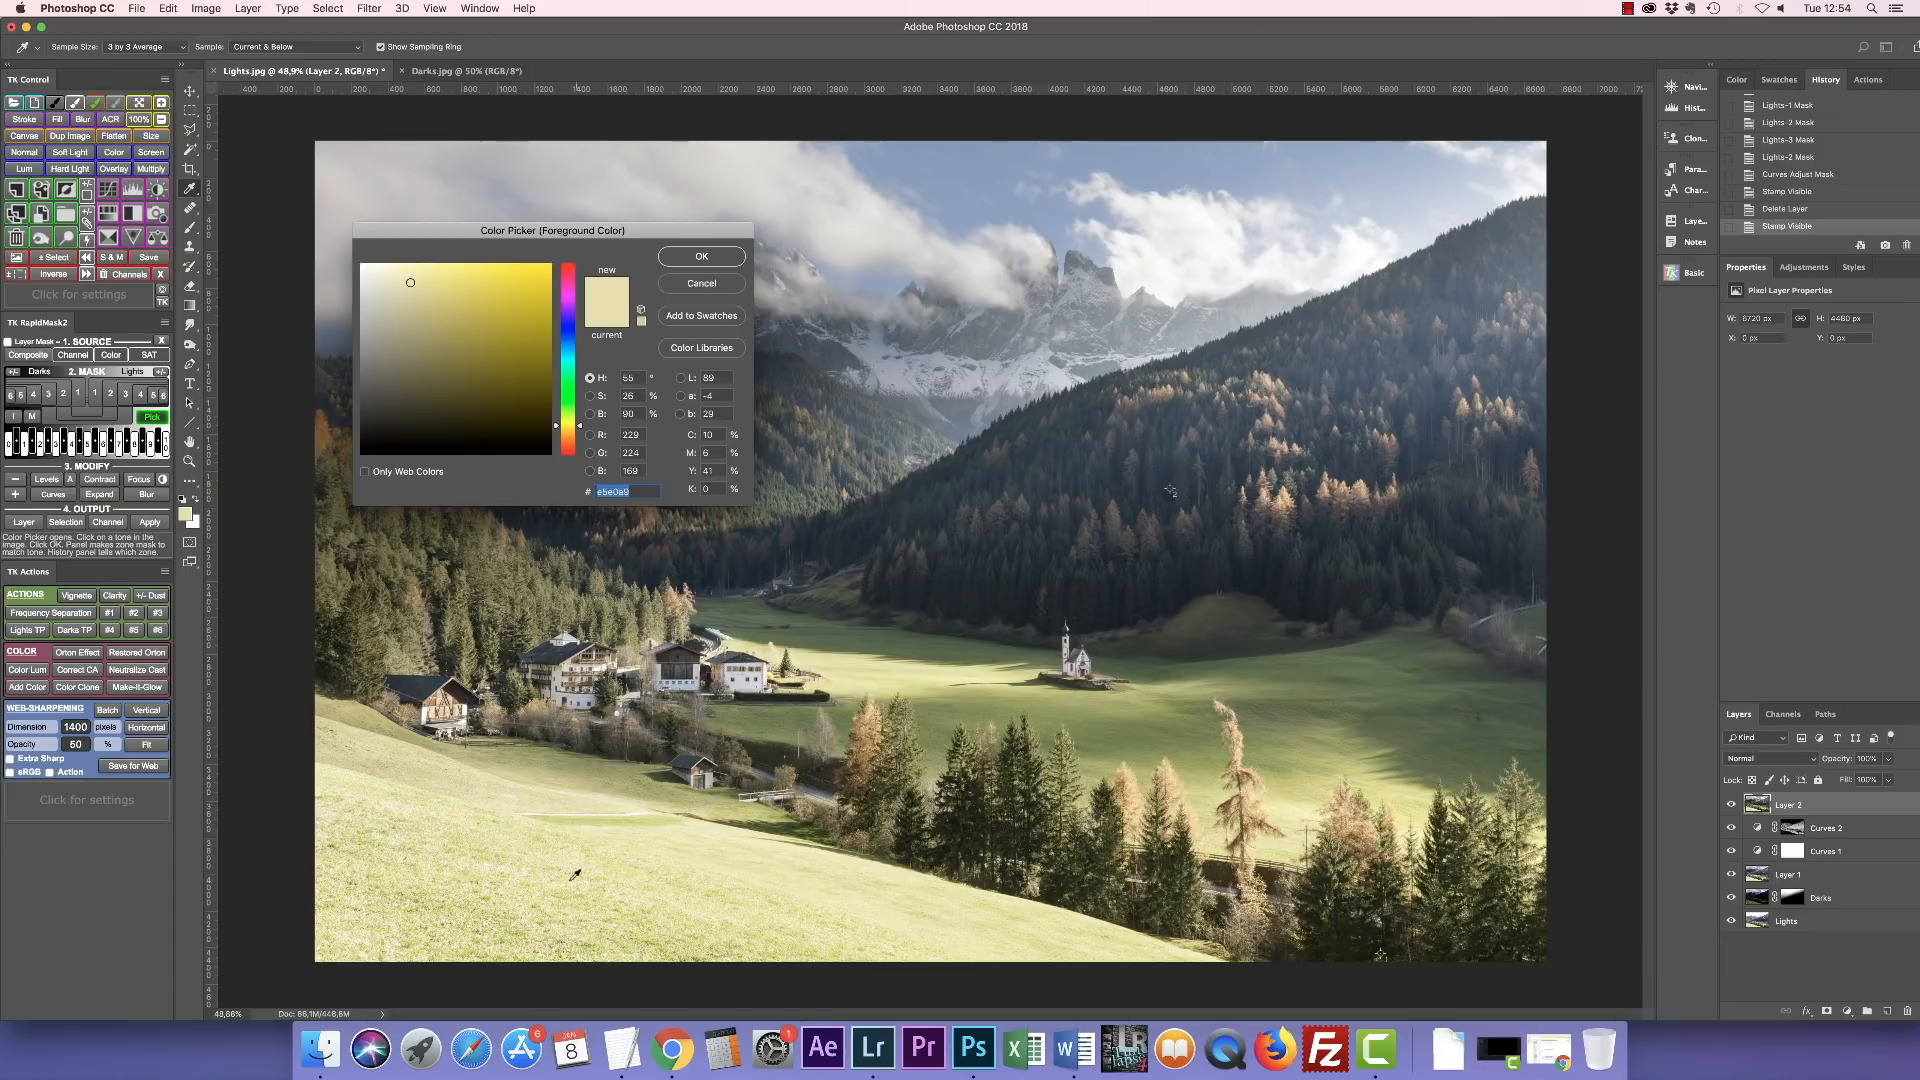
{"action": "left_click", "coordinate": [618, 862]}
{"action": "left_click", "coordinate": [697, 258]}
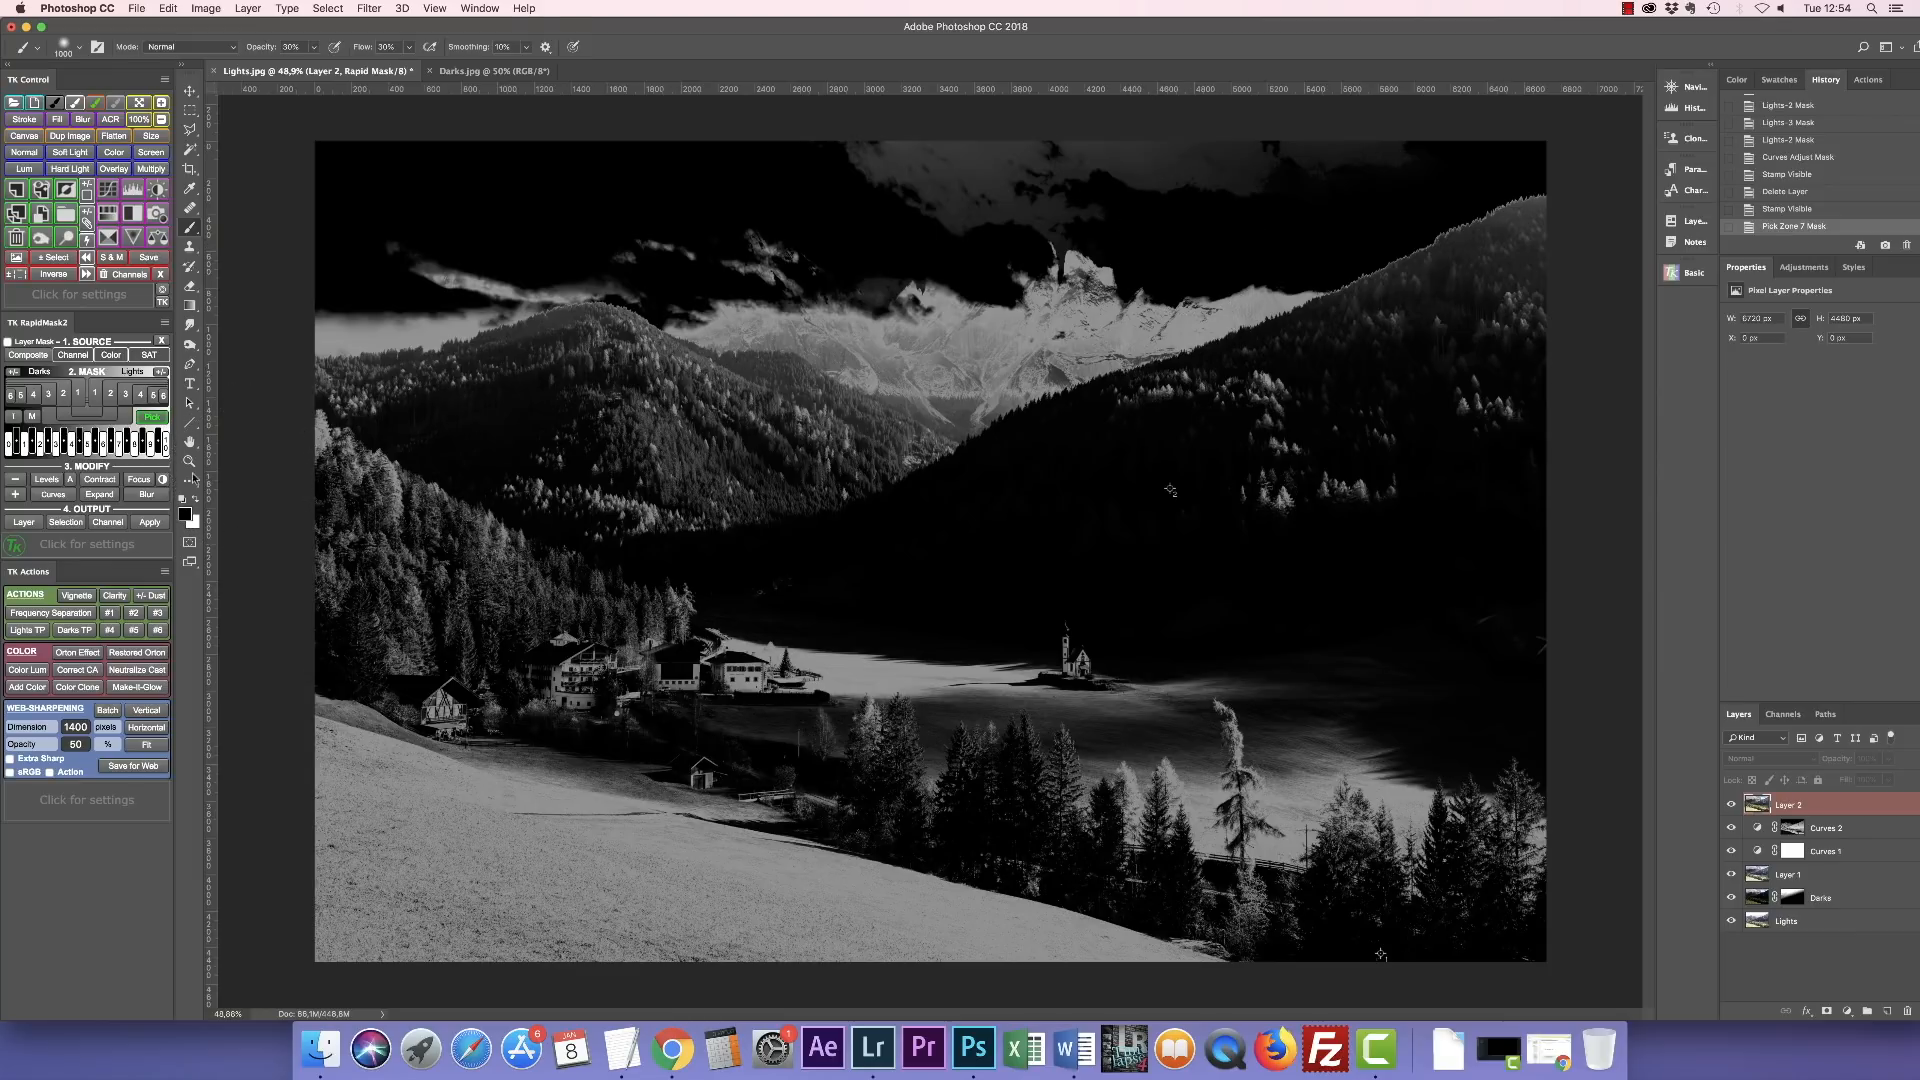
Increase the rapid mask's contrast with a steep Curves adjustment, brightening the meadow tones and darkening the mountains and sky.
{"action": "left_click", "coordinate": [46, 495]}
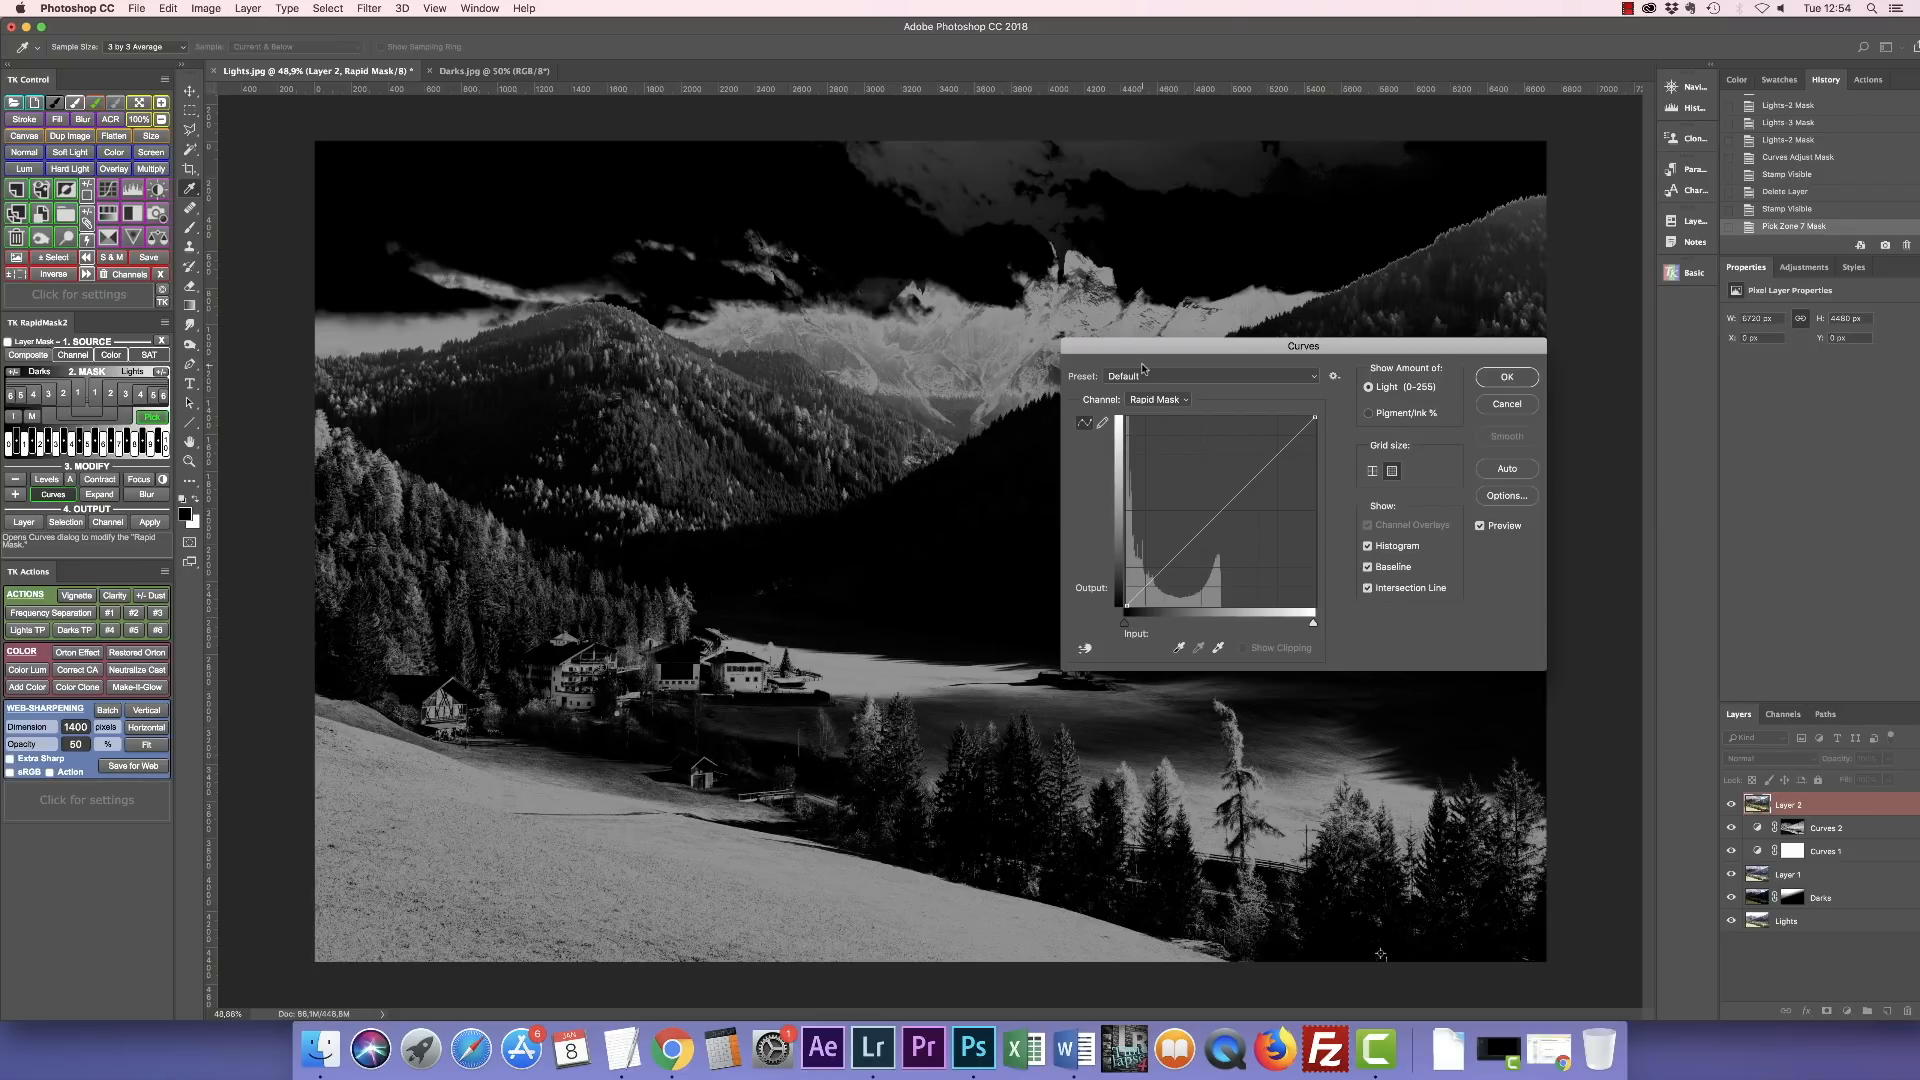
{"action": "left_click", "coordinate": [1085, 648]}
{"action": "left_click_drag", "start_coordinate": [590, 873], "coordinate": [588, 846]}
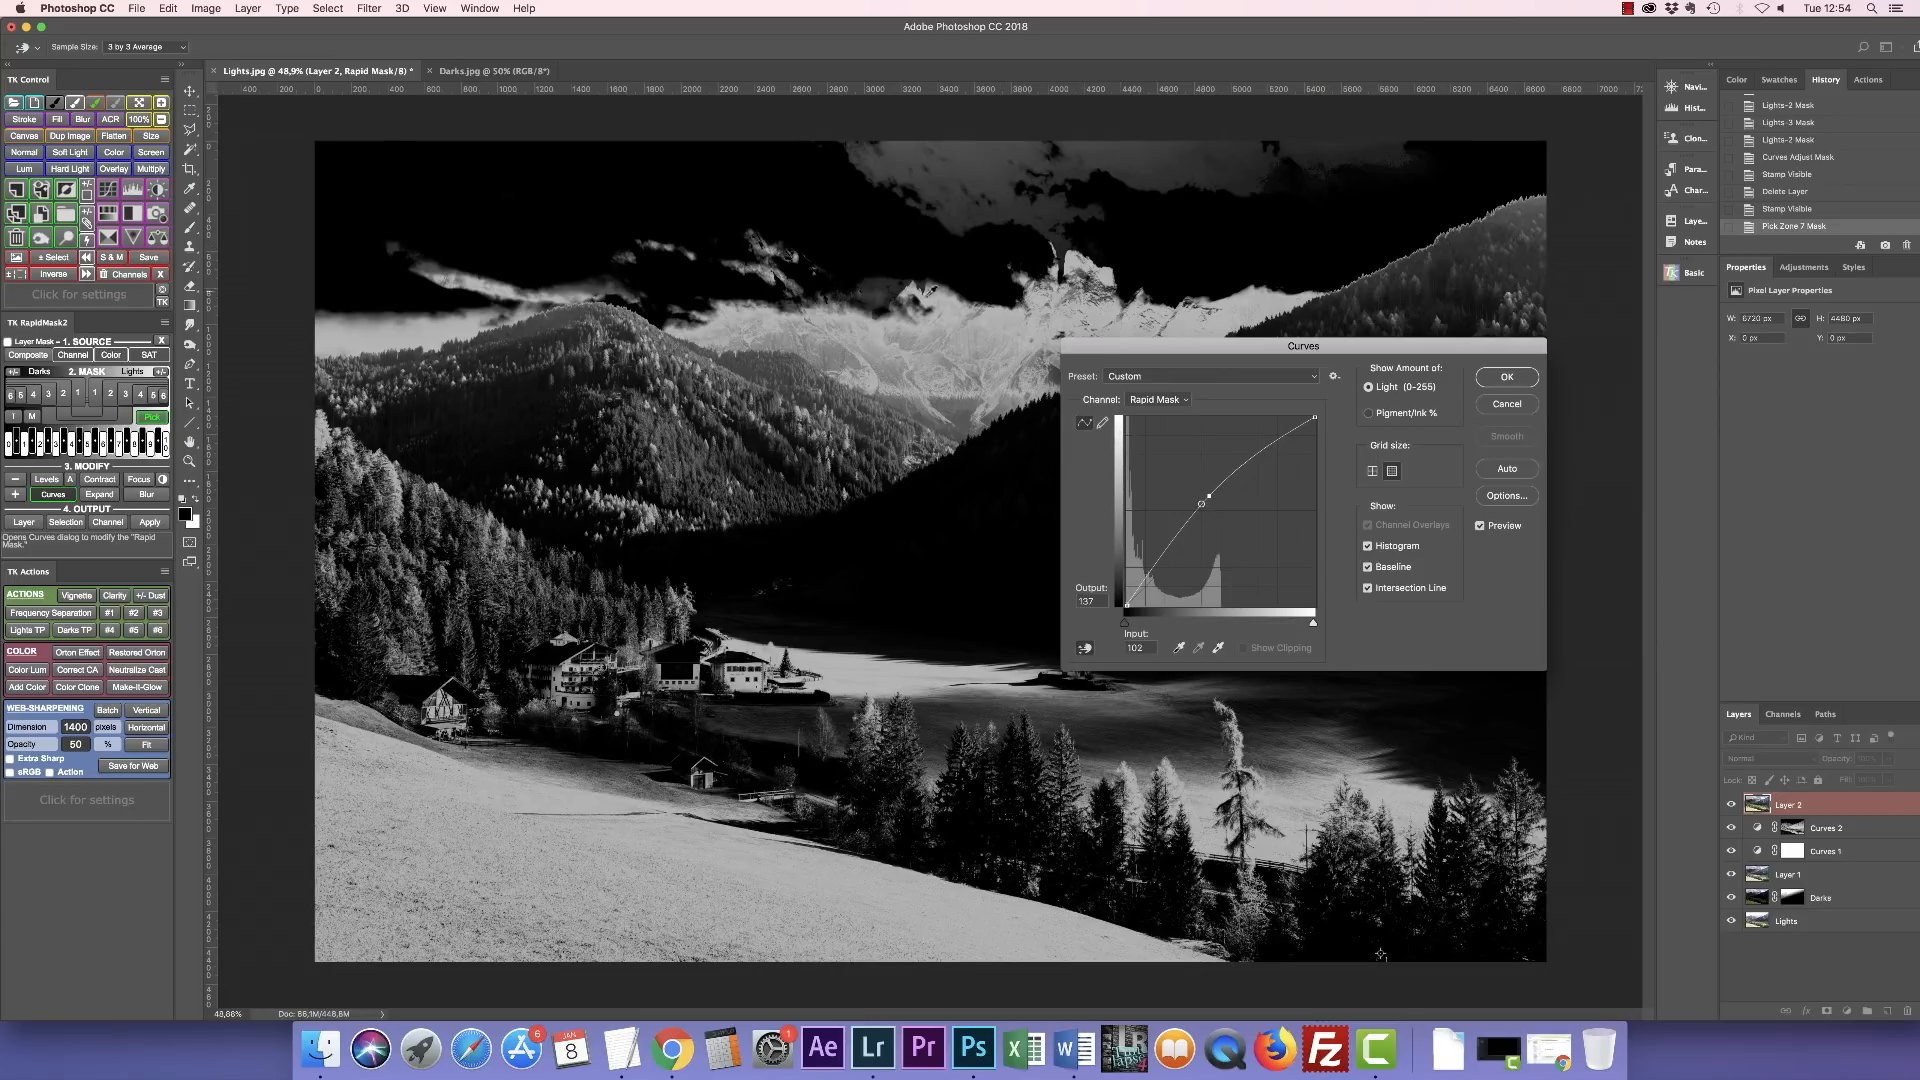
{"action": "left_click_drag", "start_coordinate": [947, 309], "coordinate": [940, 270]}
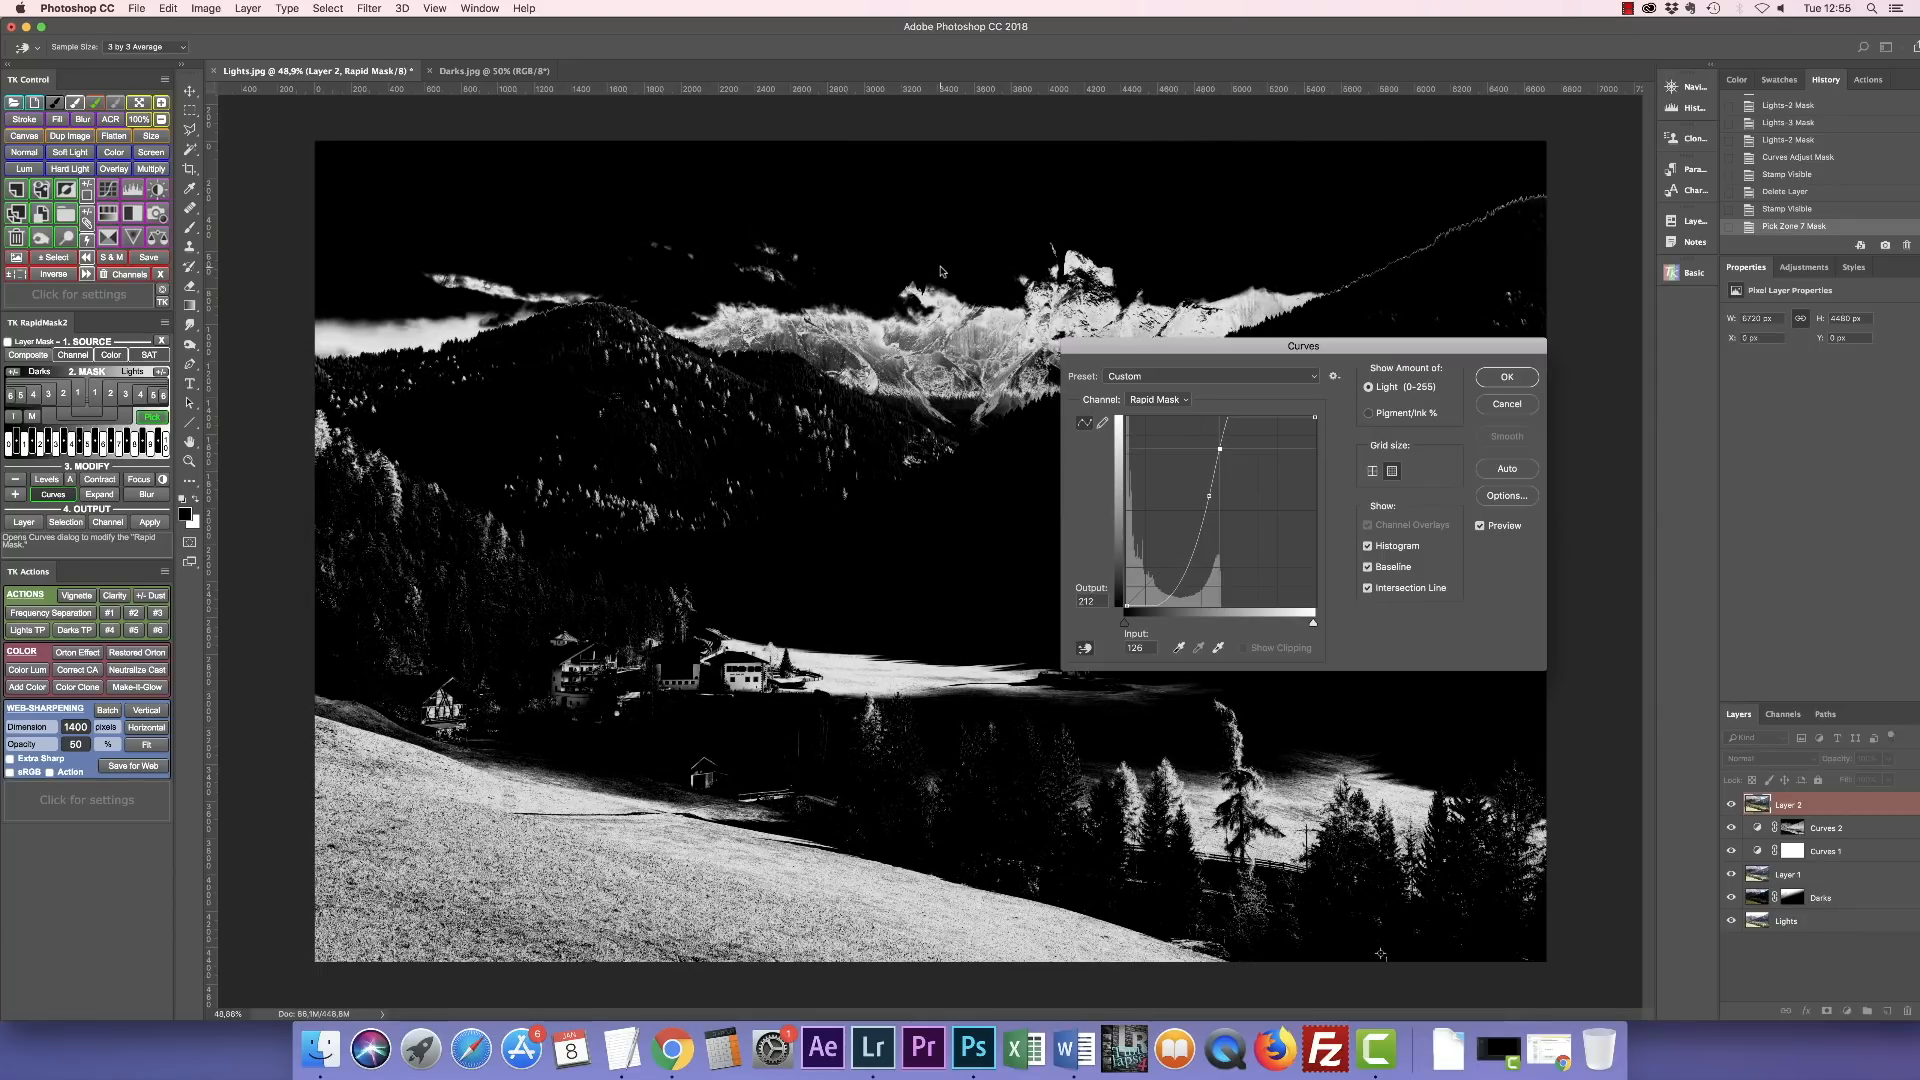
{"action": "left_click_drag", "start_coordinate": [940, 270], "coordinate": [944, 252]}
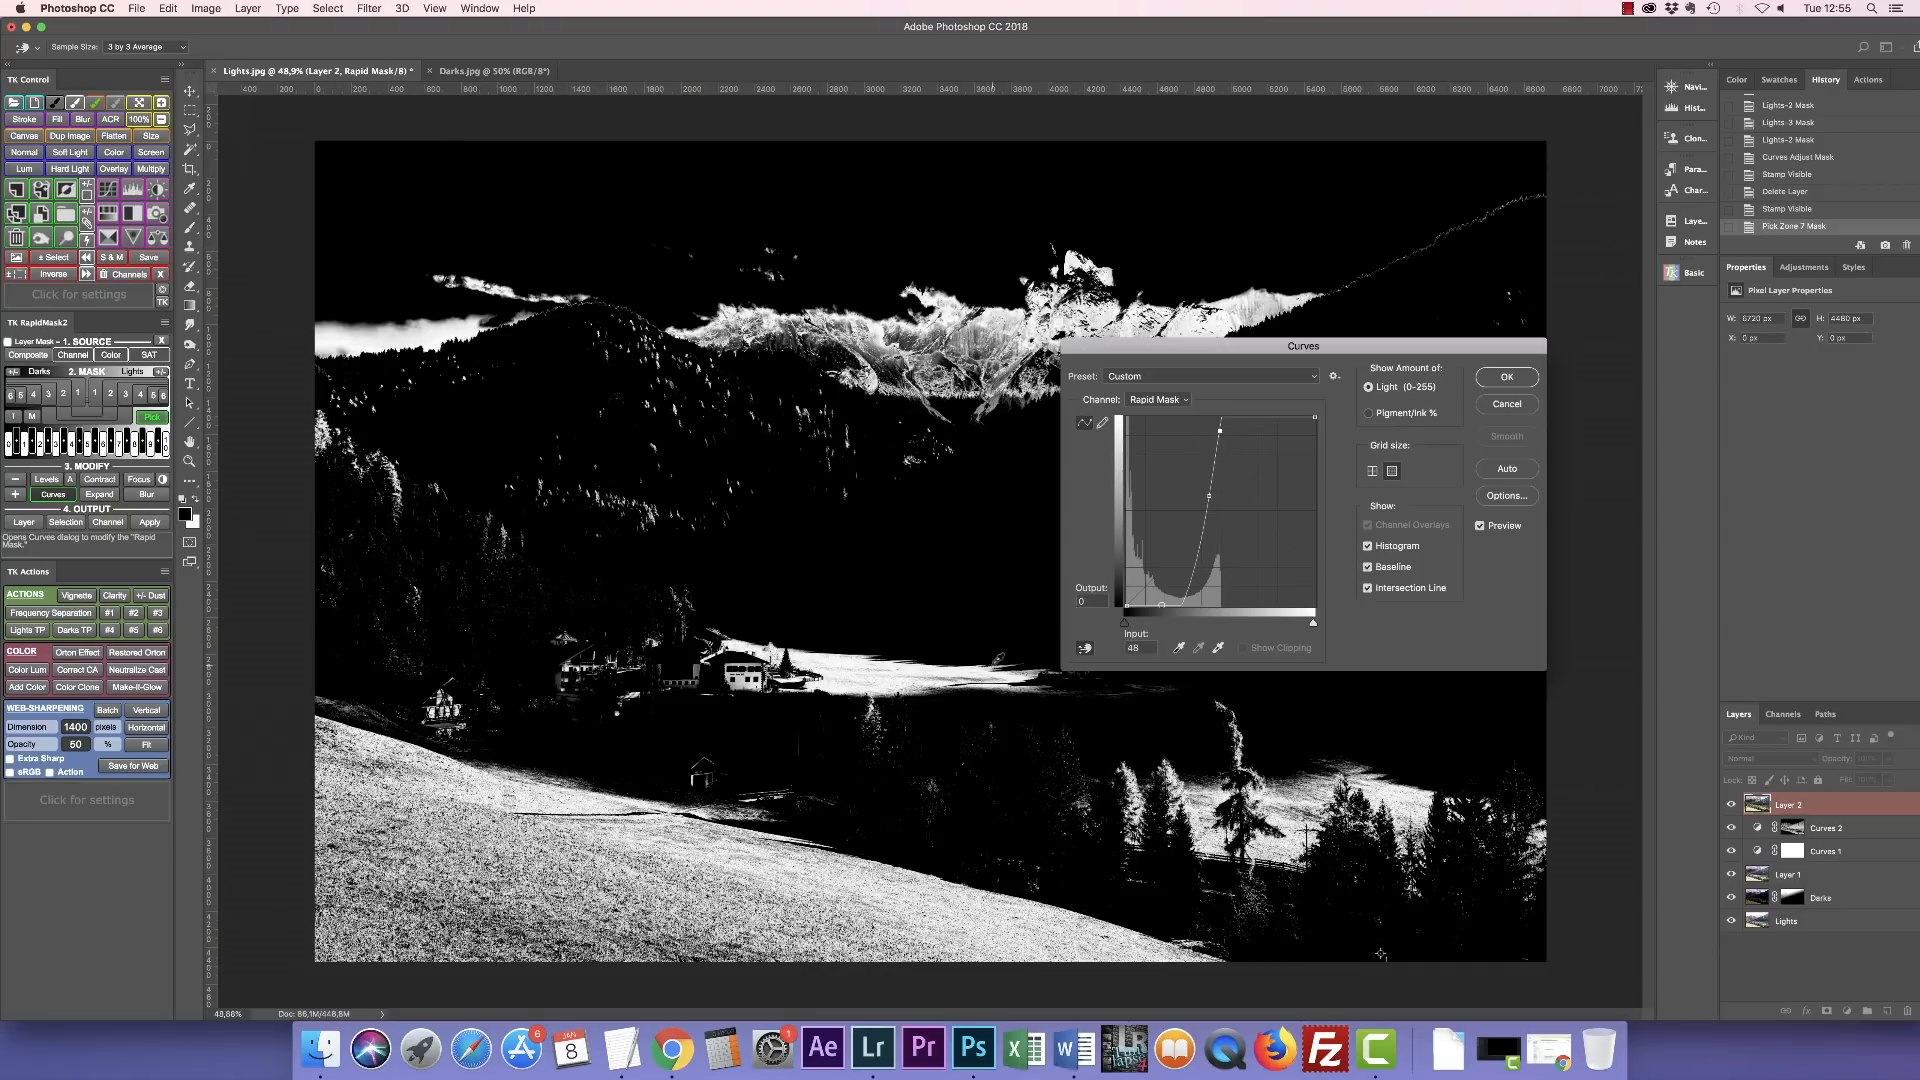
{"action": "left_click", "coordinate": [1499, 380]}
{"action": "left_click", "coordinate": [1499, 380]}
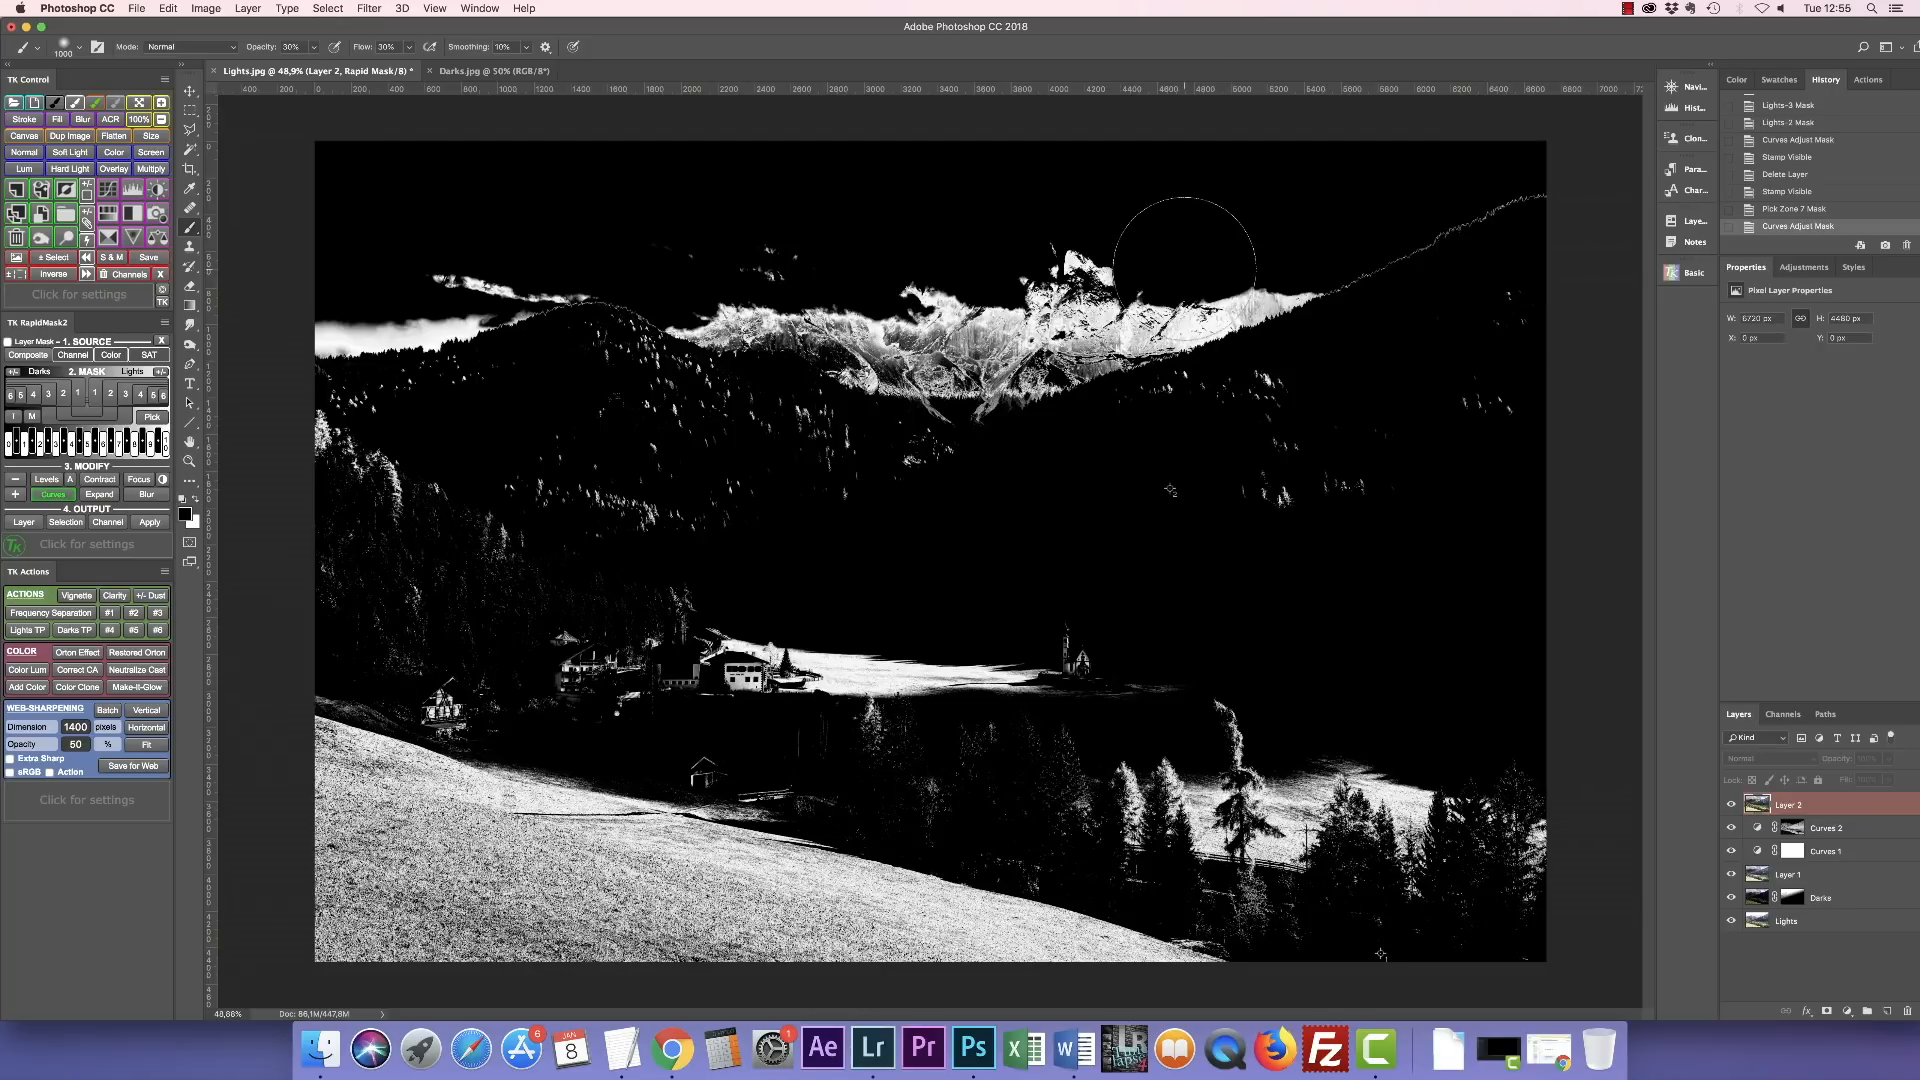
Output the mask to a new Curves adjustment layer and paint its mask black everywhere except the foreground meadow.
{"action": "left_click", "coordinate": [53, 494]}
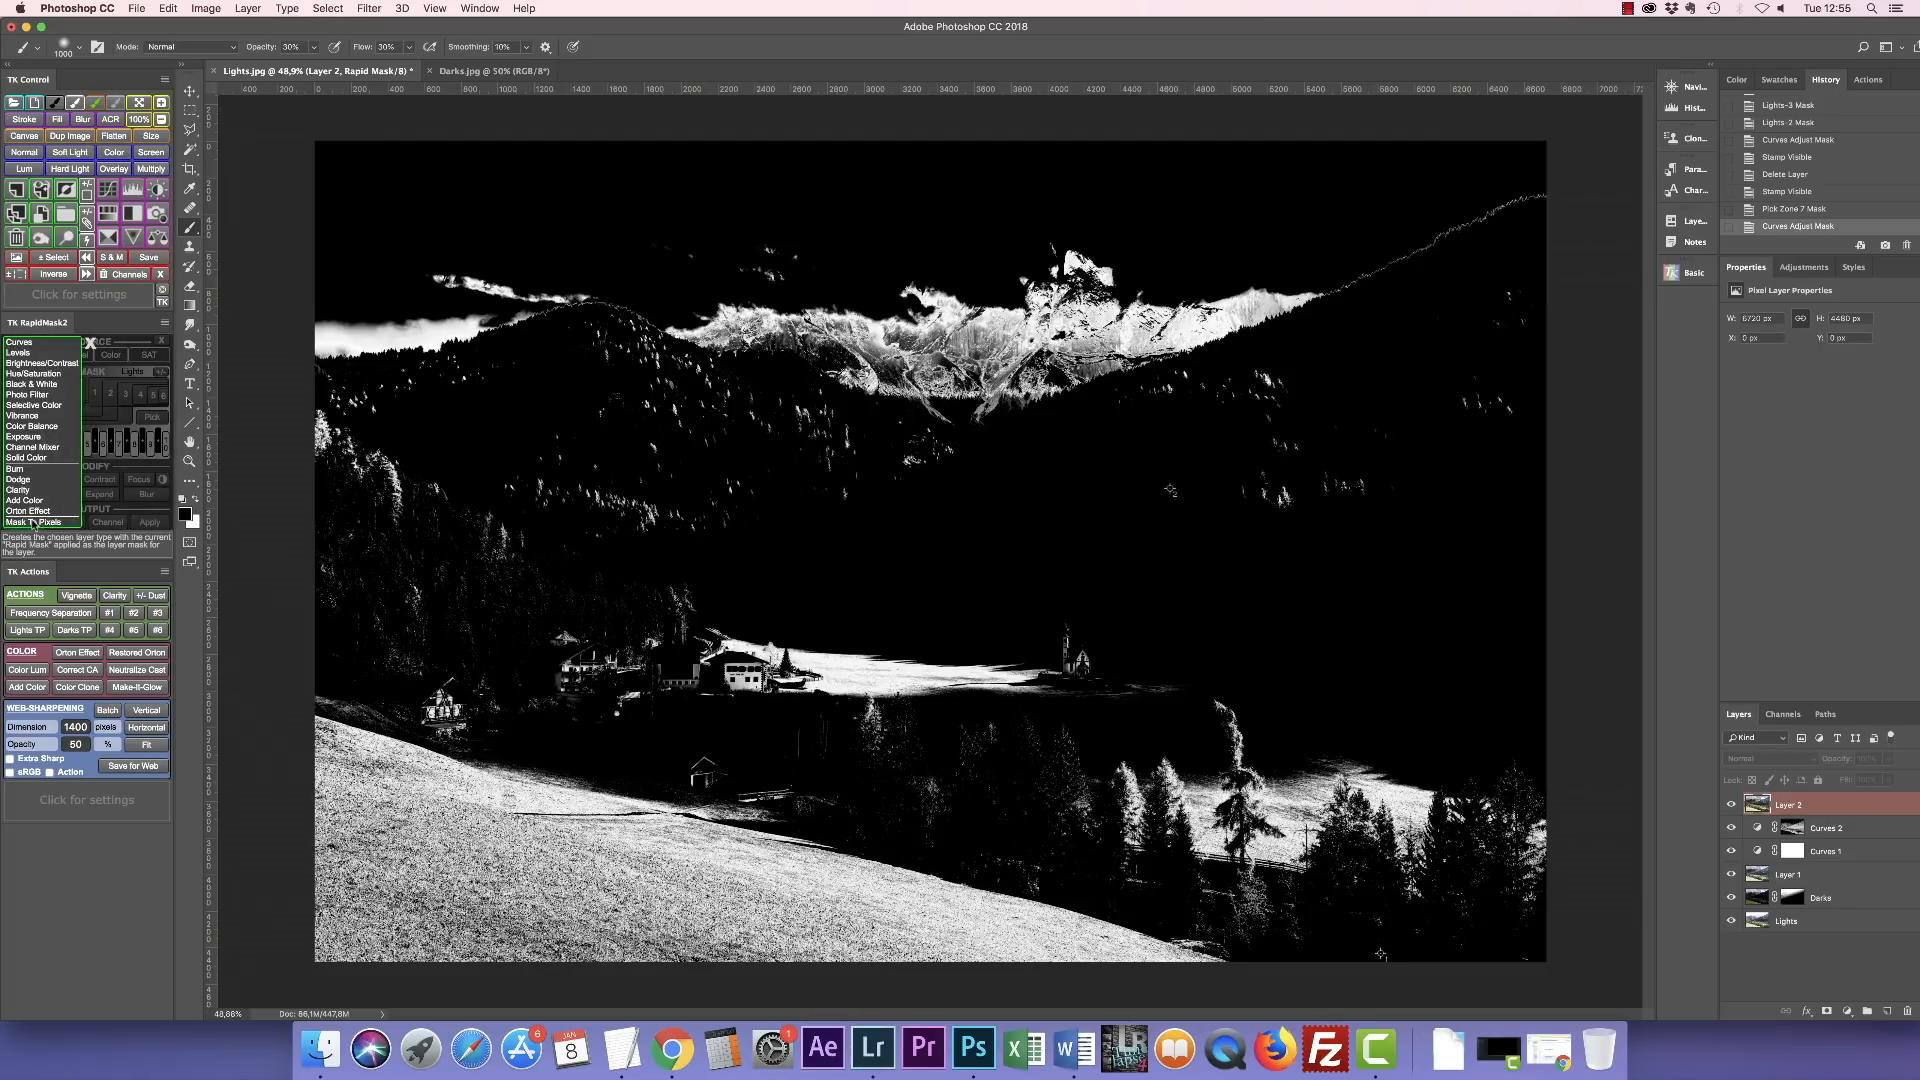
{"action": "left_click", "coordinate": [18, 342]}
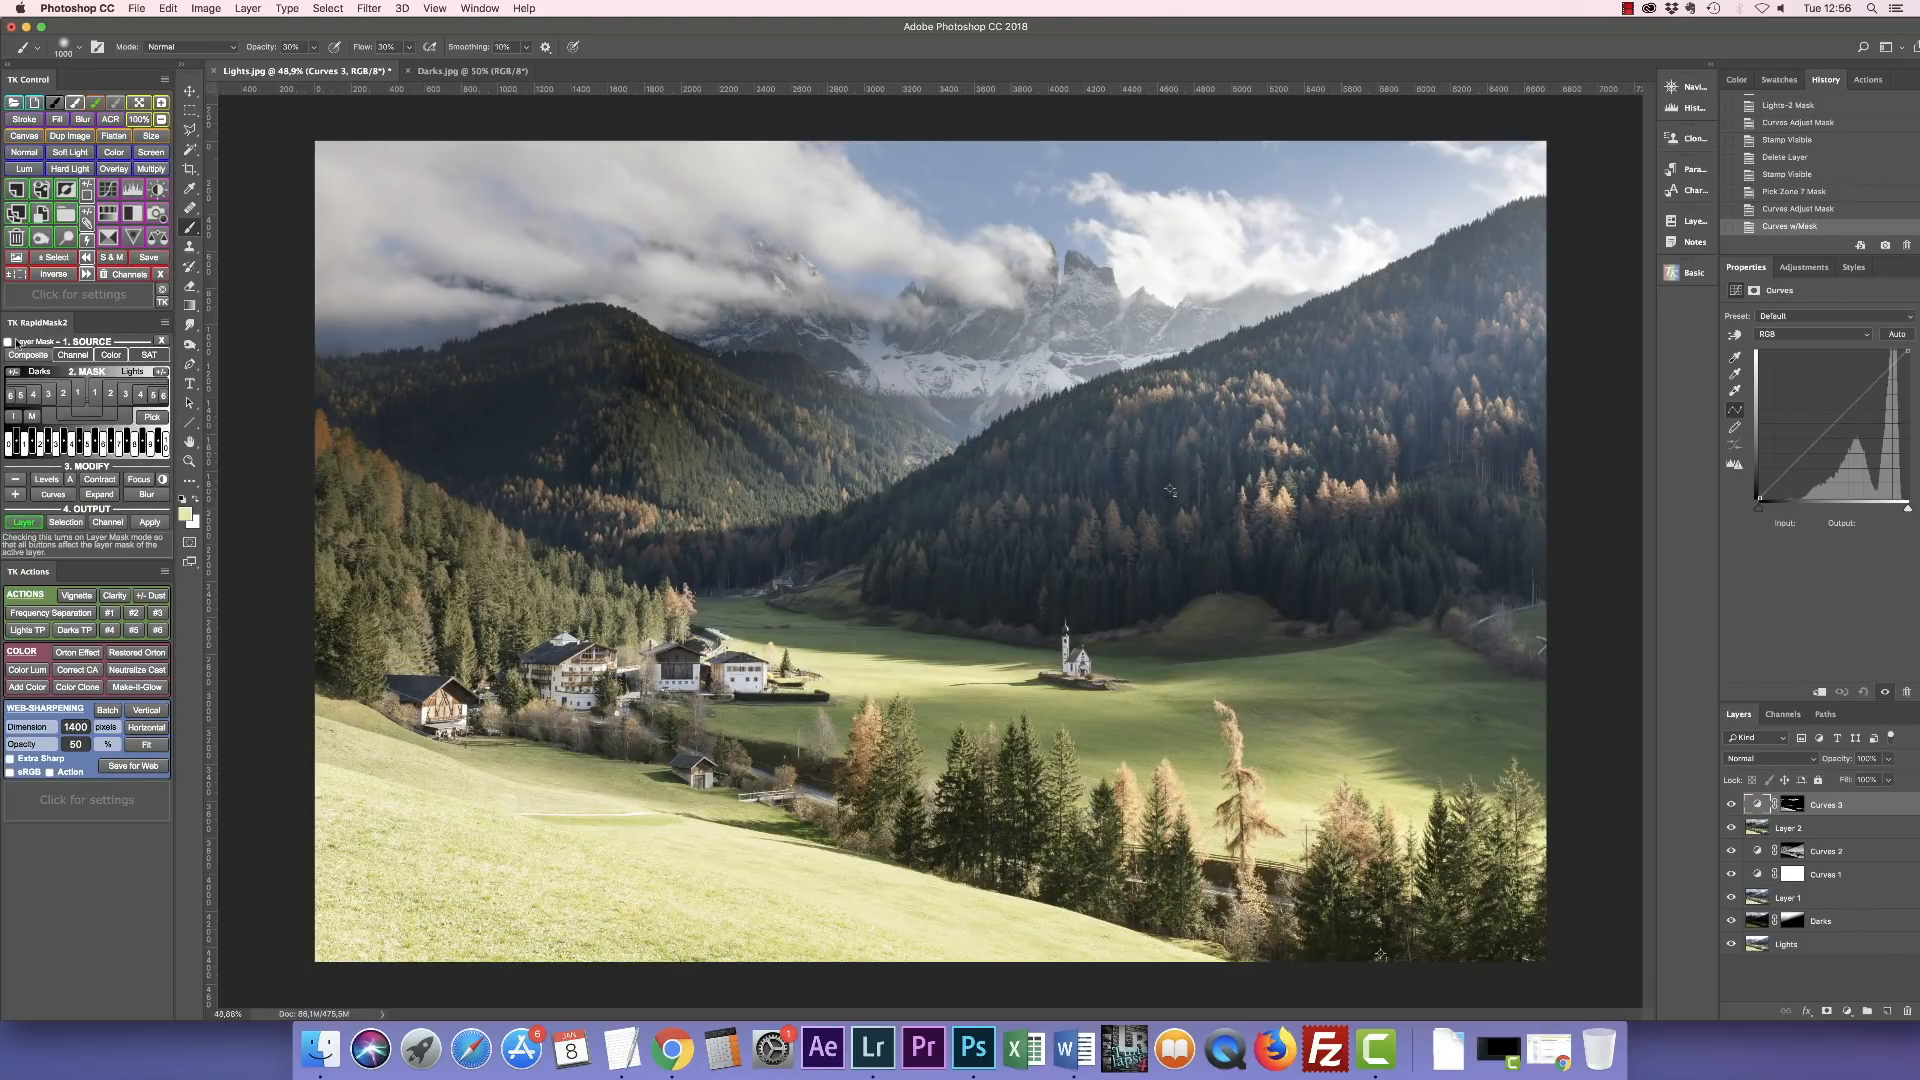
{"action": "left_click", "coordinate": [1792, 805]}
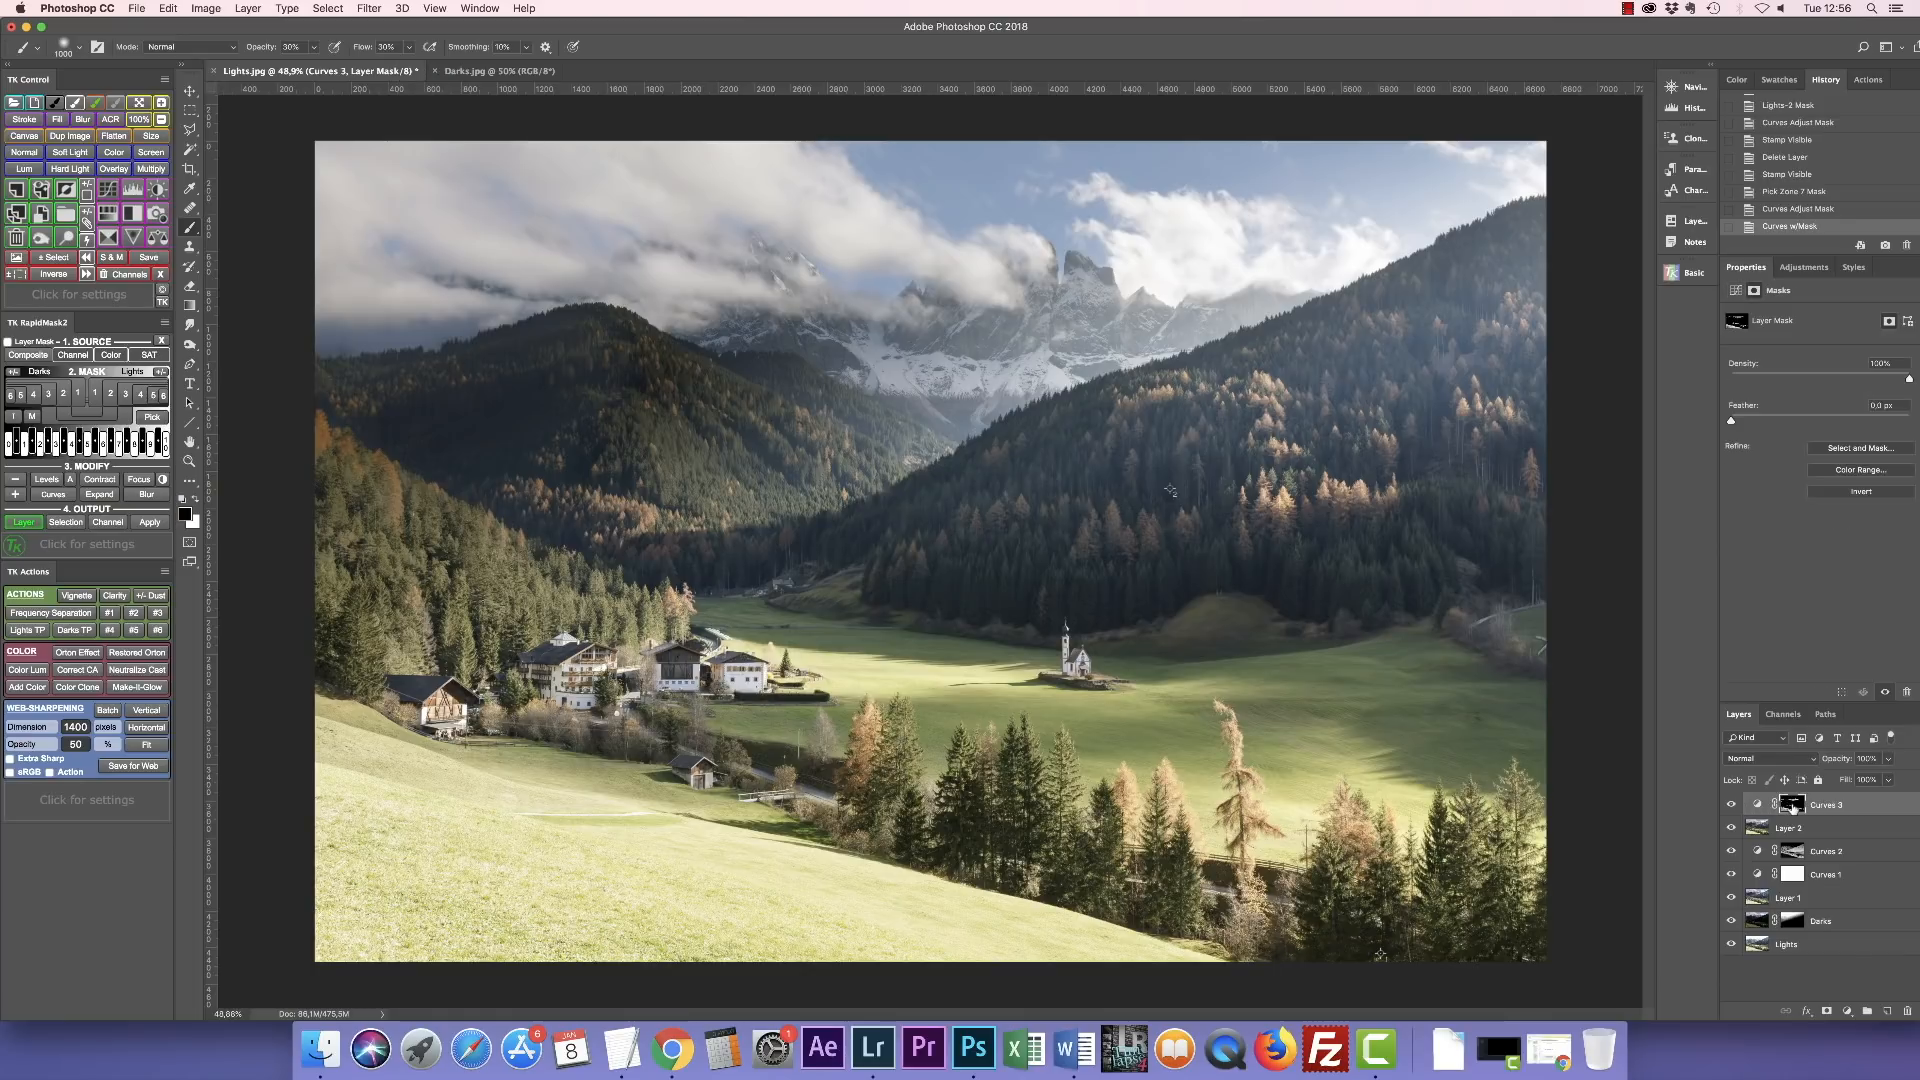
{"action": "left_click", "coordinate": [1793, 809], "text": "alt"}
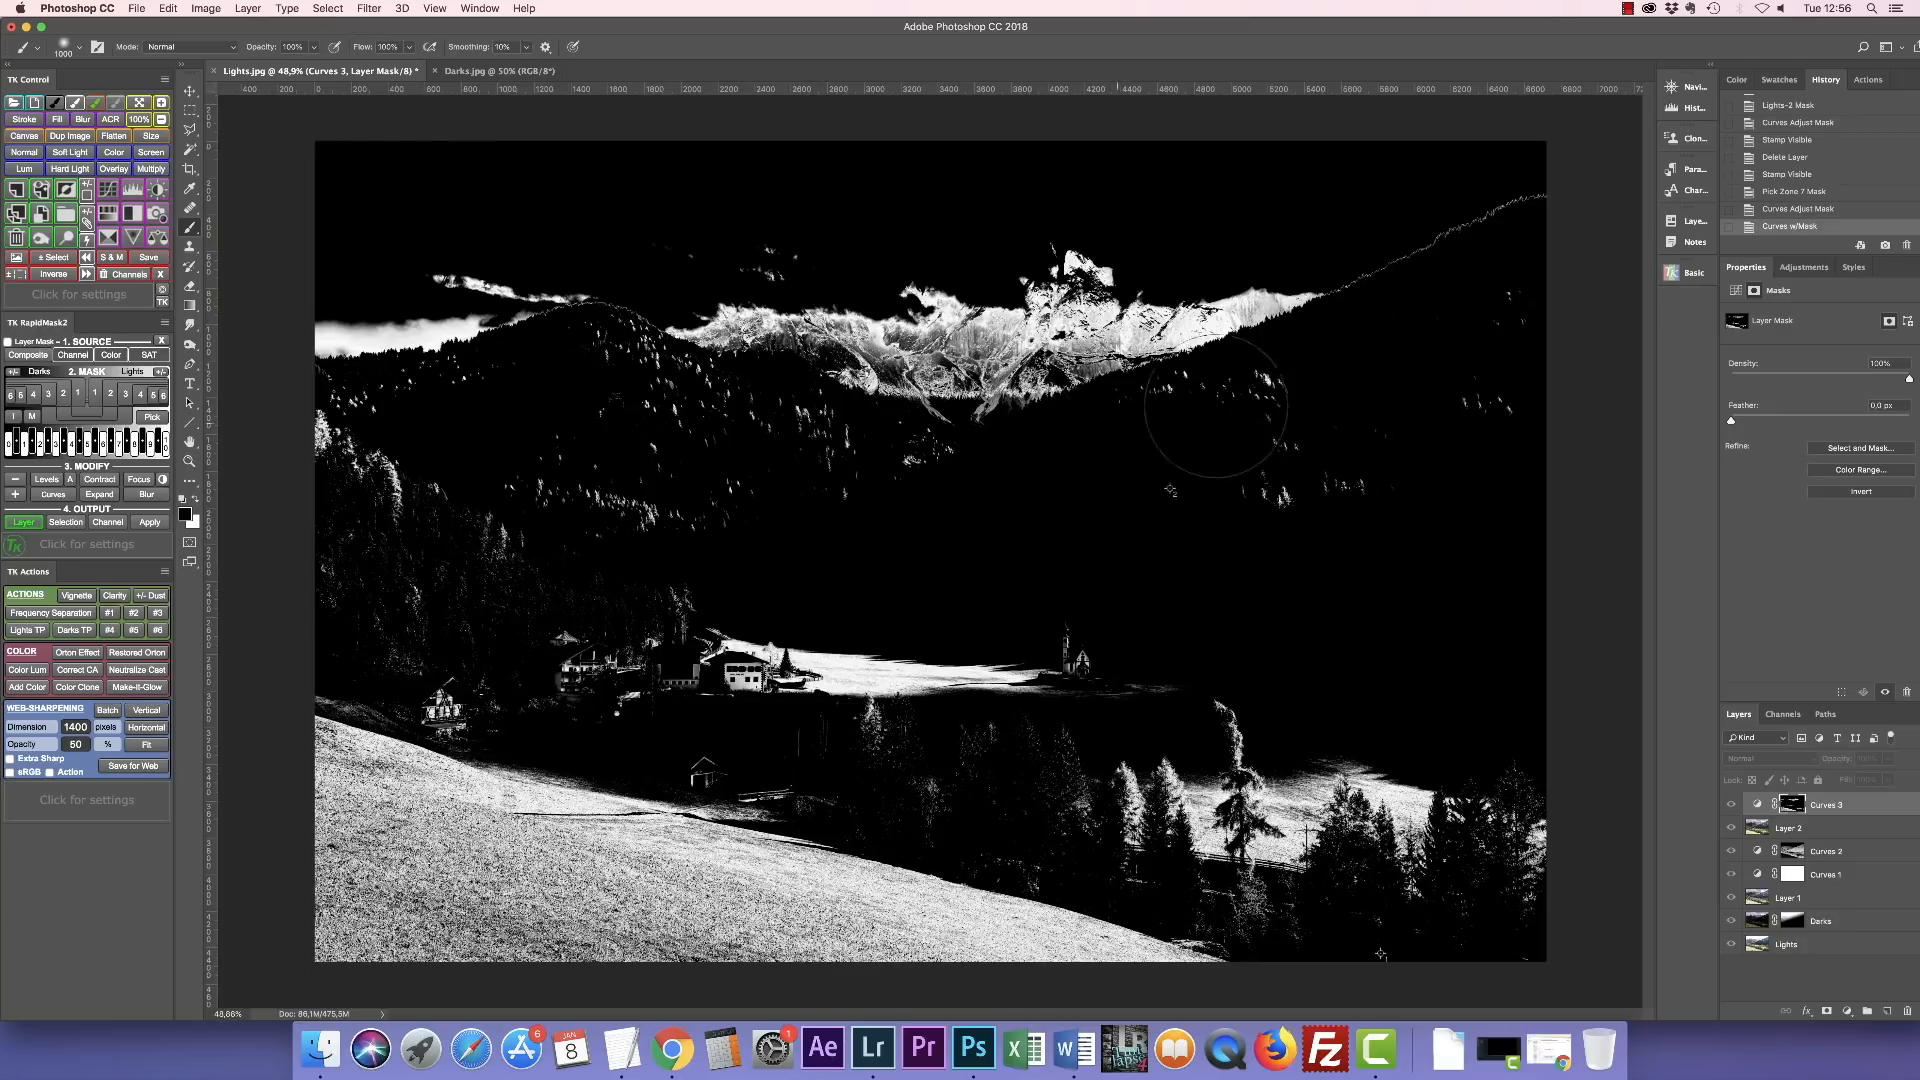
{"action": "mouse_move", "coordinate": [1444, 244]}
{"action": "left_mouse_down"}
{"action": "mouse_move", "coordinate": [1119, 291]}
{"action": "mouse_move", "coordinate": [830, 258]}
{"action": "mouse_move", "coordinate": [417, 269]}
{"action": "mouse_move", "coordinate": [299, 282]}
{"action": "mouse_move", "coordinate": [275, 356]}
{"action": "mouse_move", "coordinate": [355, 411]}
{"action": "mouse_move", "coordinate": [415, 491]}
{"action": "mouse_move", "coordinate": [341, 532]}
{"action": "mouse_move", "coordinate": [419, 585]}
{"action": "mouse_move", "coordinate": [550, 356]}
{"action": "mouse_move", "coordinate": [621, 302]}
{"action": "mouse_move", "coordinate": [432, 345]}
{"action": "mouse_move", "coordinate": [390, 460]}
{"action": "mouse_move", "coordinate": [668, 362]}
{"action": "mouse_move", "coordinate": [848, 371]}
{"action": "mouse_move", "coordinate": [950, 409]}
{"action": "mouse_move", "coordinate": [872, 380]}
{"action": "mouse_move", "coordinate": [615, 436]}
{"action": "mouse_move", "coordinate": [683, 503]}
{"action": "mouse_move", "coordinate": [743, 513]}
{"action": "mouse_move", "coordinate": [755, 596]}
{"action": "mouse_move", "coordinate": [899, 592]}
{"action": "mouse_move", "coordinate": [1011, 614]}
{"action": "mouse_move", "coordinate": [1033, 643]}
{"action": "mouse_move", "coordinate": [1210, 562]}
{"action": "mouse_move", "coordinate": [1244, 420]}
{"action": "mouse_move", "coordinate": [1117, 420]}
{"action": "mouse_move", "coordinate": [1322, 511]}
{"action": "mouse_move", "coordinate": [1168, 483]}
{"action": "mouse_move", "coordinate": [1462, 402]}
{"action": "mouse_move", "coordinate": [1529, 274]}
{"action": "mouse_move", "coordinate": [1413, 351]}
{"action": "mouse_move", "coordinate": [833, 463]}
{"action": "mouse_move", "coordinate": [686, 565]}
{"action": "mouse_move", "coordinate": [833, 643]}
{"action": "mouse_move", "coordinate": [421, 605]}
{"action": "mouse_move", "coordinate": [432, 631]}
{"action": "mouse_move", "coordinate": [388, 629]}
{"action": "mouse_move", "coordinate": [1246, 665]}
{"action": "mouse_move", "coordinate": [1202, 692]}
{"action": "mouse_move", "coordinate": [1266, 685]}
{"action": "mouse_move", "coordinate": [1246, 720]}
{"action": "mouse_move", "coordinate": [1310, 741]}
{"action": "mouse_move", "coordinate": [1553, 763]}
{"action": "mouse_move", "coordinate": [1466, 776]}
{"action": "mouse_move", "coordinate": [1511, 801]}
{"action": "mouse_move", "coordinate": [1453, 818]}
{"action": "mouse_move", "coordinate": [1111, 772]}
{"action": "mouse_move", "coordinate": [1400, 829]}
{"action": "mouse_move", "coordinate": [1162, 774]}
{"action": "mouse_move", "coordinate": [1255, 811]}
{"action": "mouse_move", "coordinate": [1101, 800]}
{"action": "mouse_move", "coordinate": [1466, 900]}
{"action": "mouse_move", "coordinate": [1562, 905]}
{"action": "mouse_move", "coordinate": [1551, 883]}
{"action": "mouse_move", "coordinate": [1269, 857]}
{"action": "mouse_move", "coordinate": [994, 793]}
{"action": "mouse_move", "coordinate": [831, 699]}
{"action": "mouse_move", "coordinate": [334, 609]}
{"action": "mouse_move", "coordinate": [784, 729]}
{"action": "mouse_move", "coordinate": [690, 699]}
{"action": "mouse_move", "coordinate": [699, 716]}
{"action": "mouse_move", "coordinate": [261, 608]}
{"action": "mouse_move", "coordinate": [334, 643]}
{"action": "mouse_move", "coordinate": [746, 669]}
{"action": "mouse_move", "coordinate": [787, 736]}
{"action": "mouse_move", "coordinate": [1020, 776]}
{"action": "mouse_move", "coordinate": [1028, 812]}
{"action": "mouse_move", "coordinate": [1072, 820]}
{"action": "mouse_move", "coordinate": [1466, 787]}
{"action": "mouse_move", "coordinate": [1642, 684]}
{"action": "left_mouse_up"}
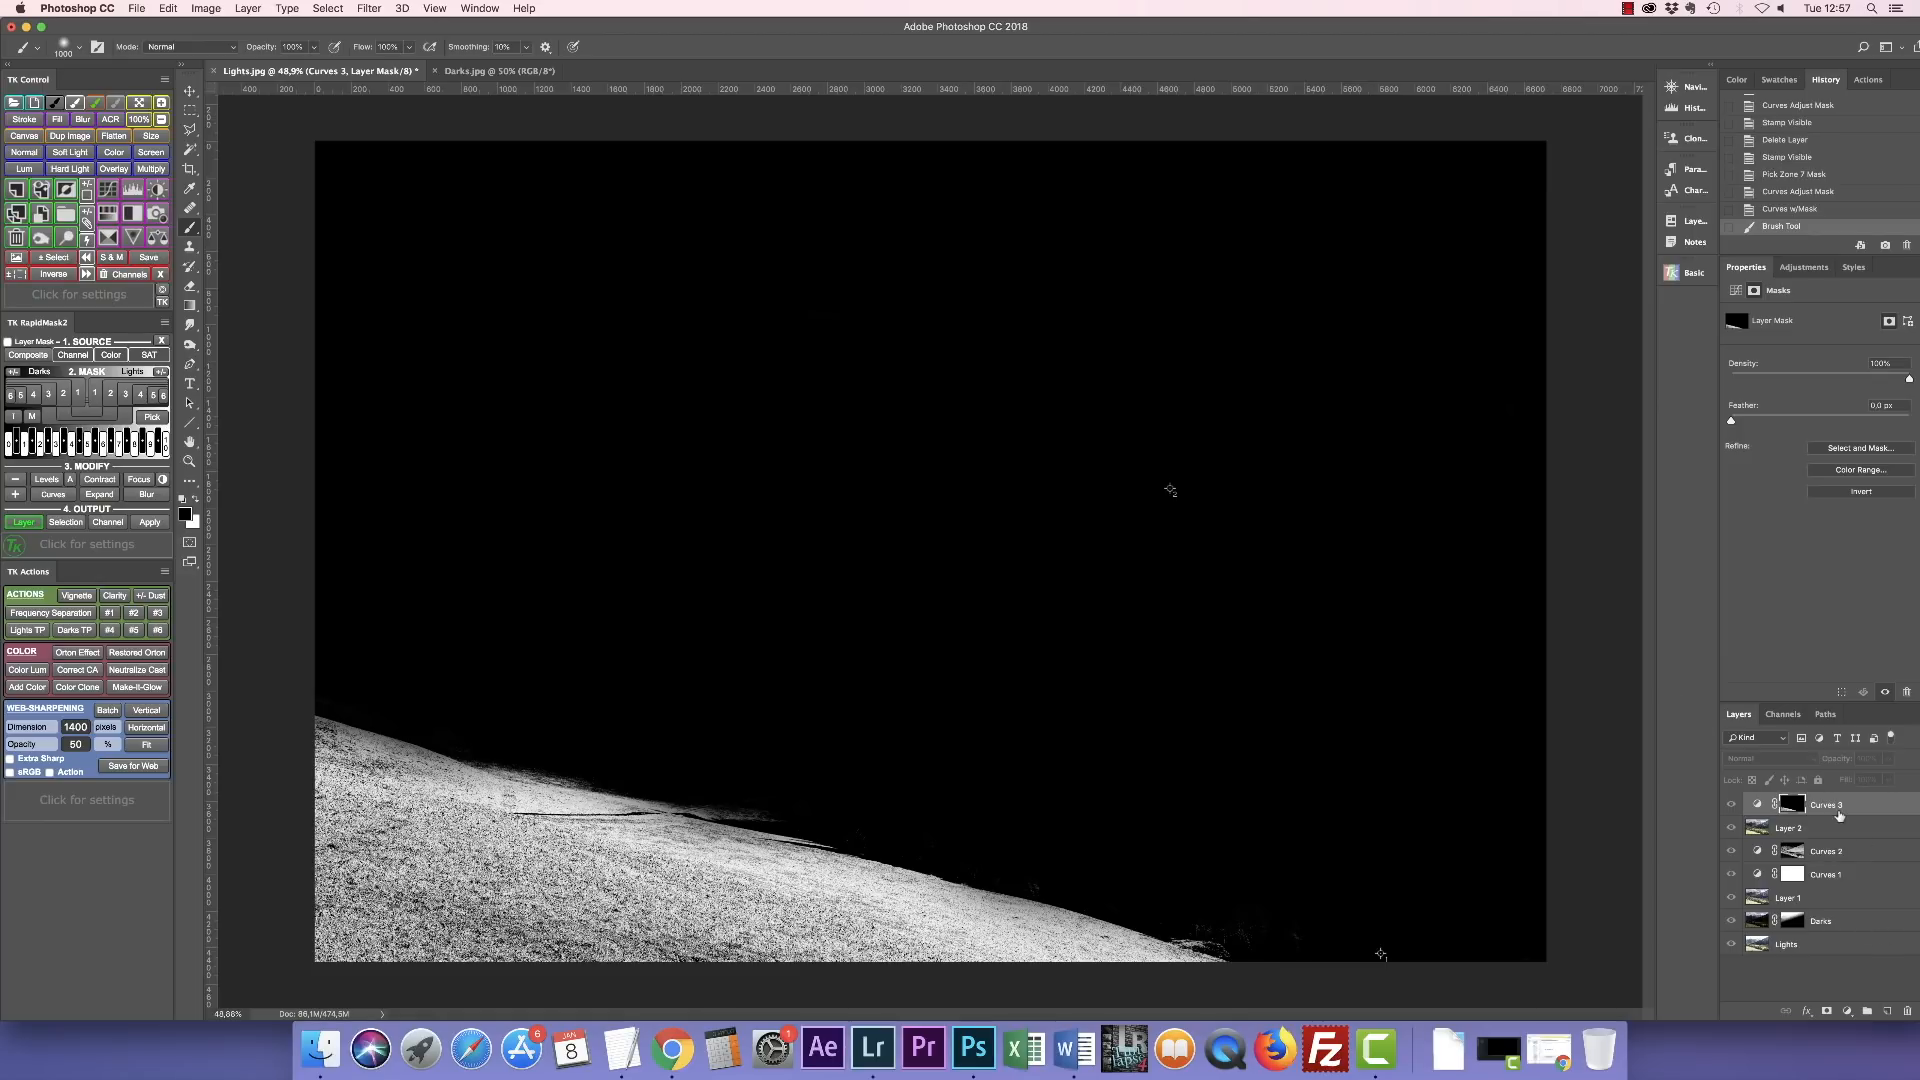
Darken the foreground meadow by pulling down the masked RGB curve with on-image adjustment on the grass.
{"action": "left_click", "coordinate": [1758, 804]}
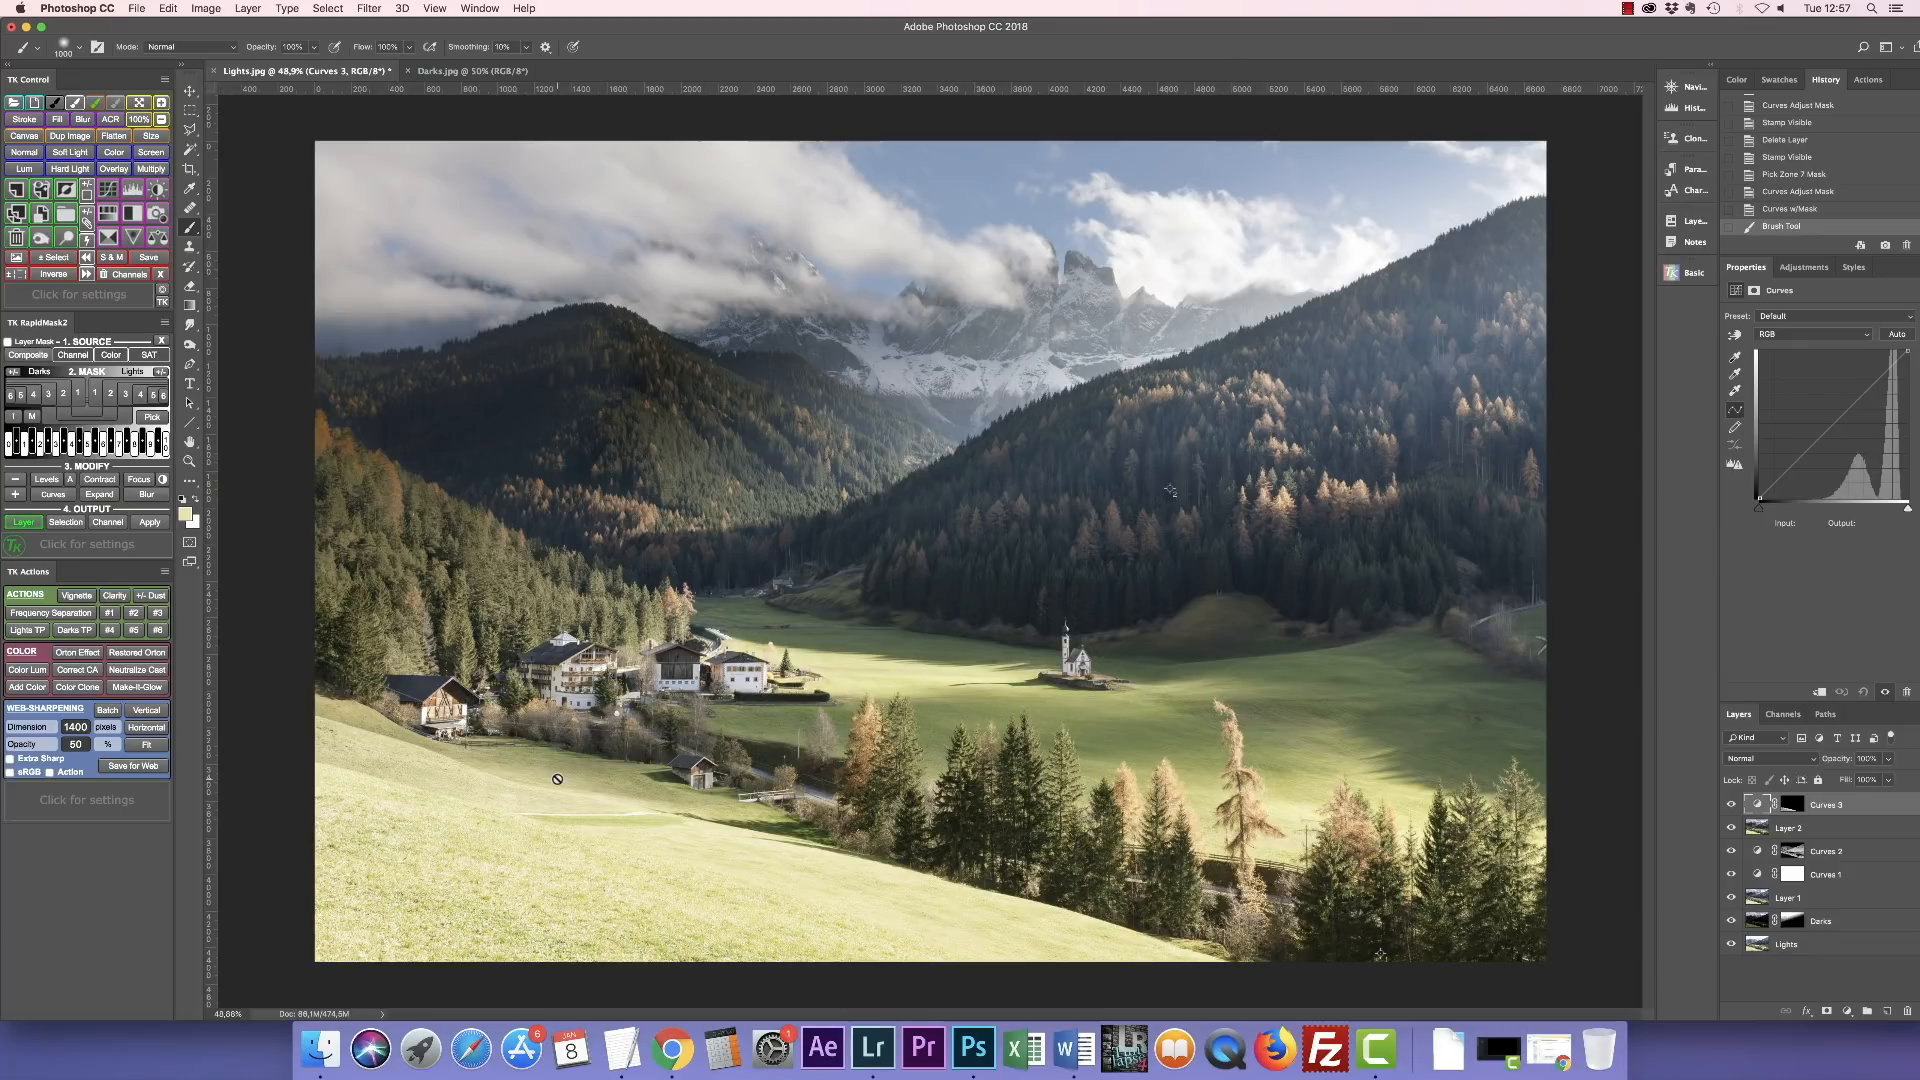
{"action": "left_click", "coordinate": [1734, 337]}
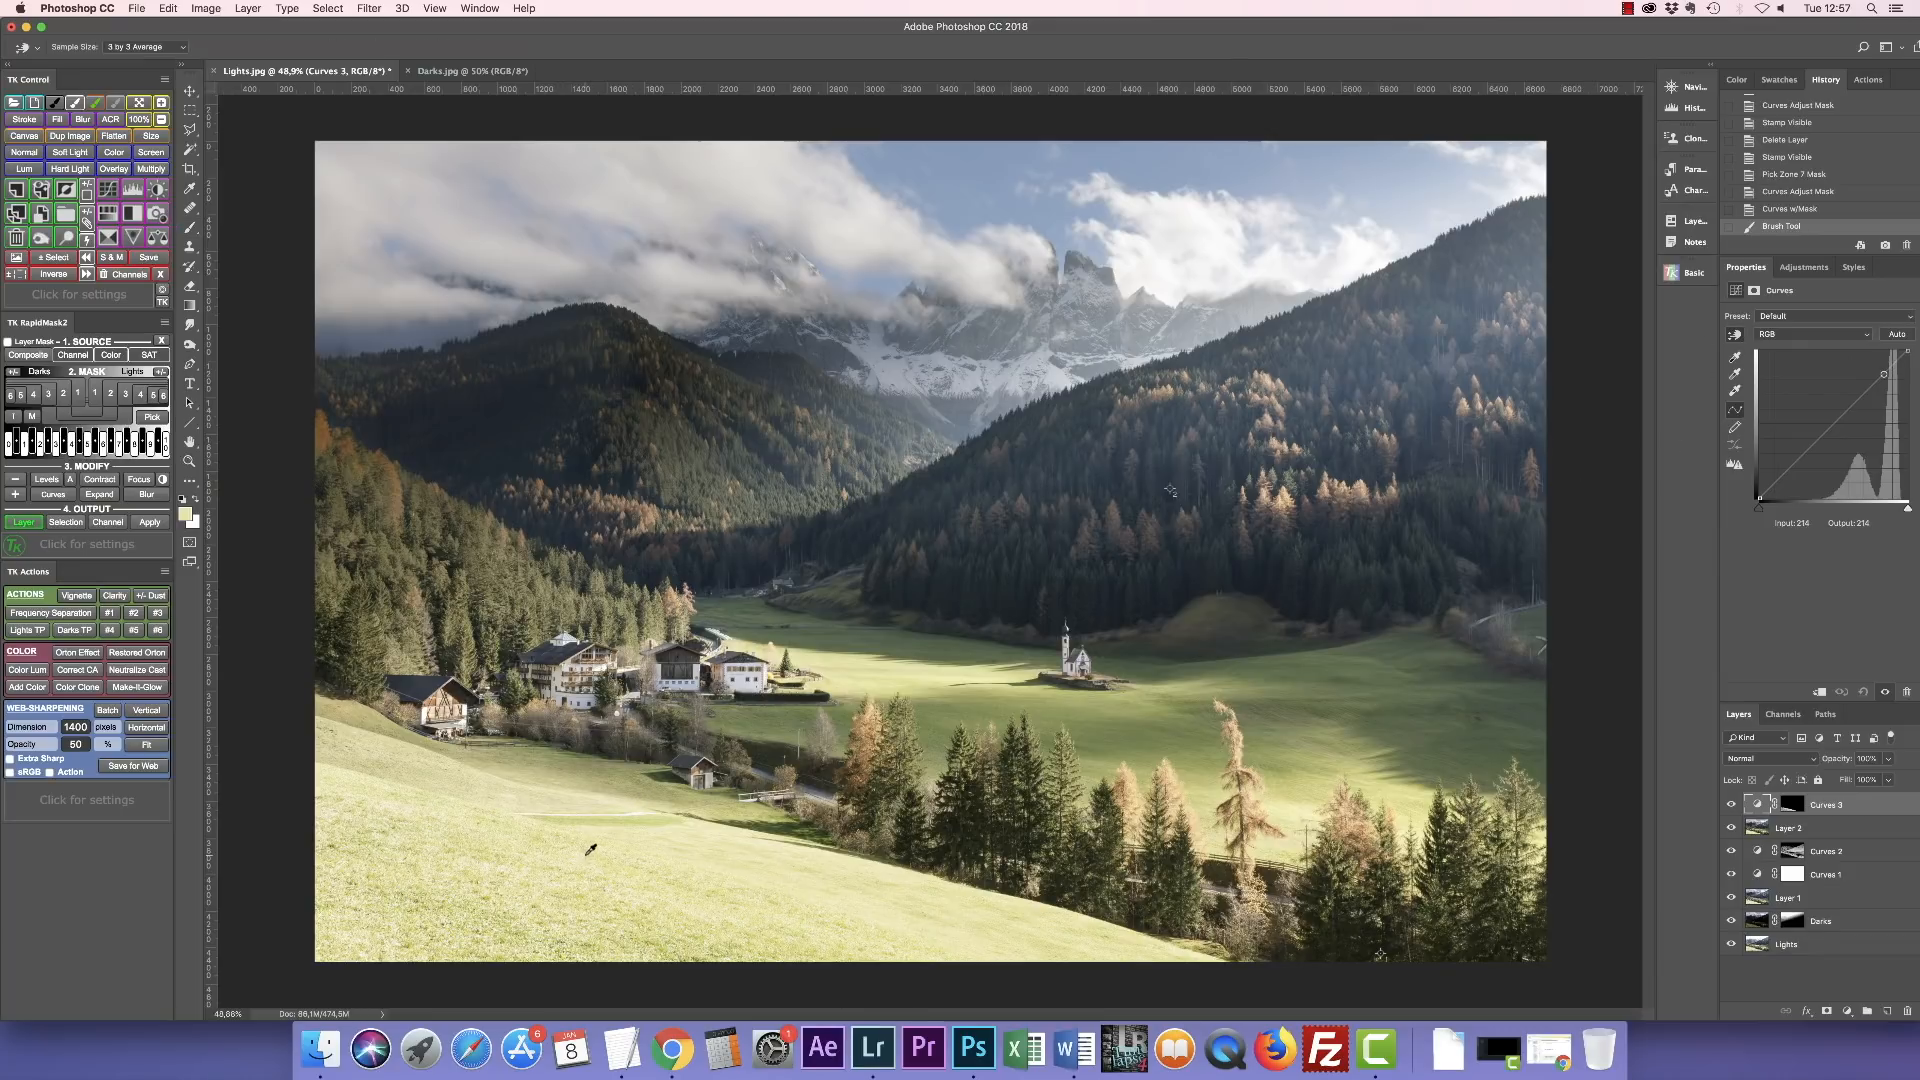
{"action": "left_click", "coordinate": [587, 850]}
{"action": "left_click_drag", "start_coordinate": [586, 853], "coordinate": [584, 864]}
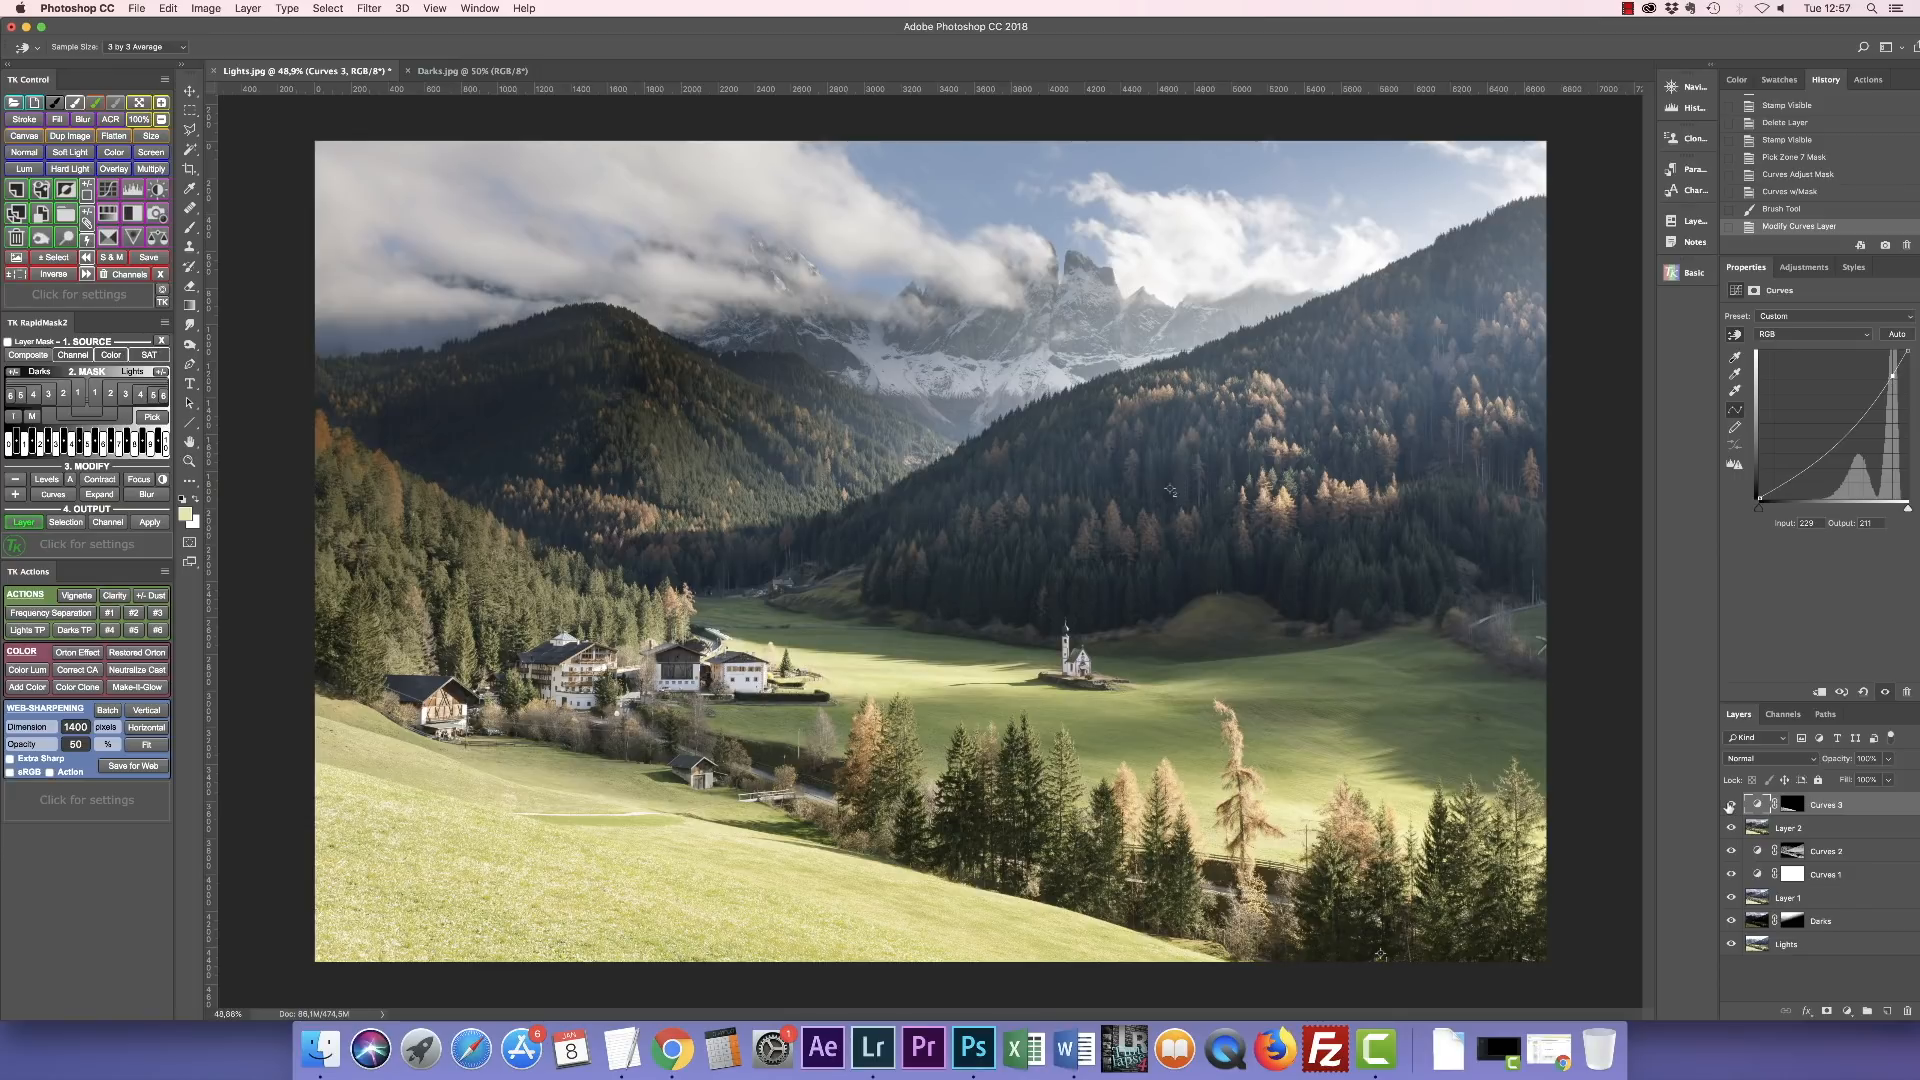
Compare the image with and without the meadow-masked Curves layer.
{"action": "left_click", "coordinate": [1729, 806]}
{"action": "left_click", "coordinate": [1729, 806]}
{"action": "left_click", "coordinate": [1729, 806]}
{"action": "left_click", "coordinate": [1729, 806]}
{"action": "left_click", "coordinate": [1733, 804]}
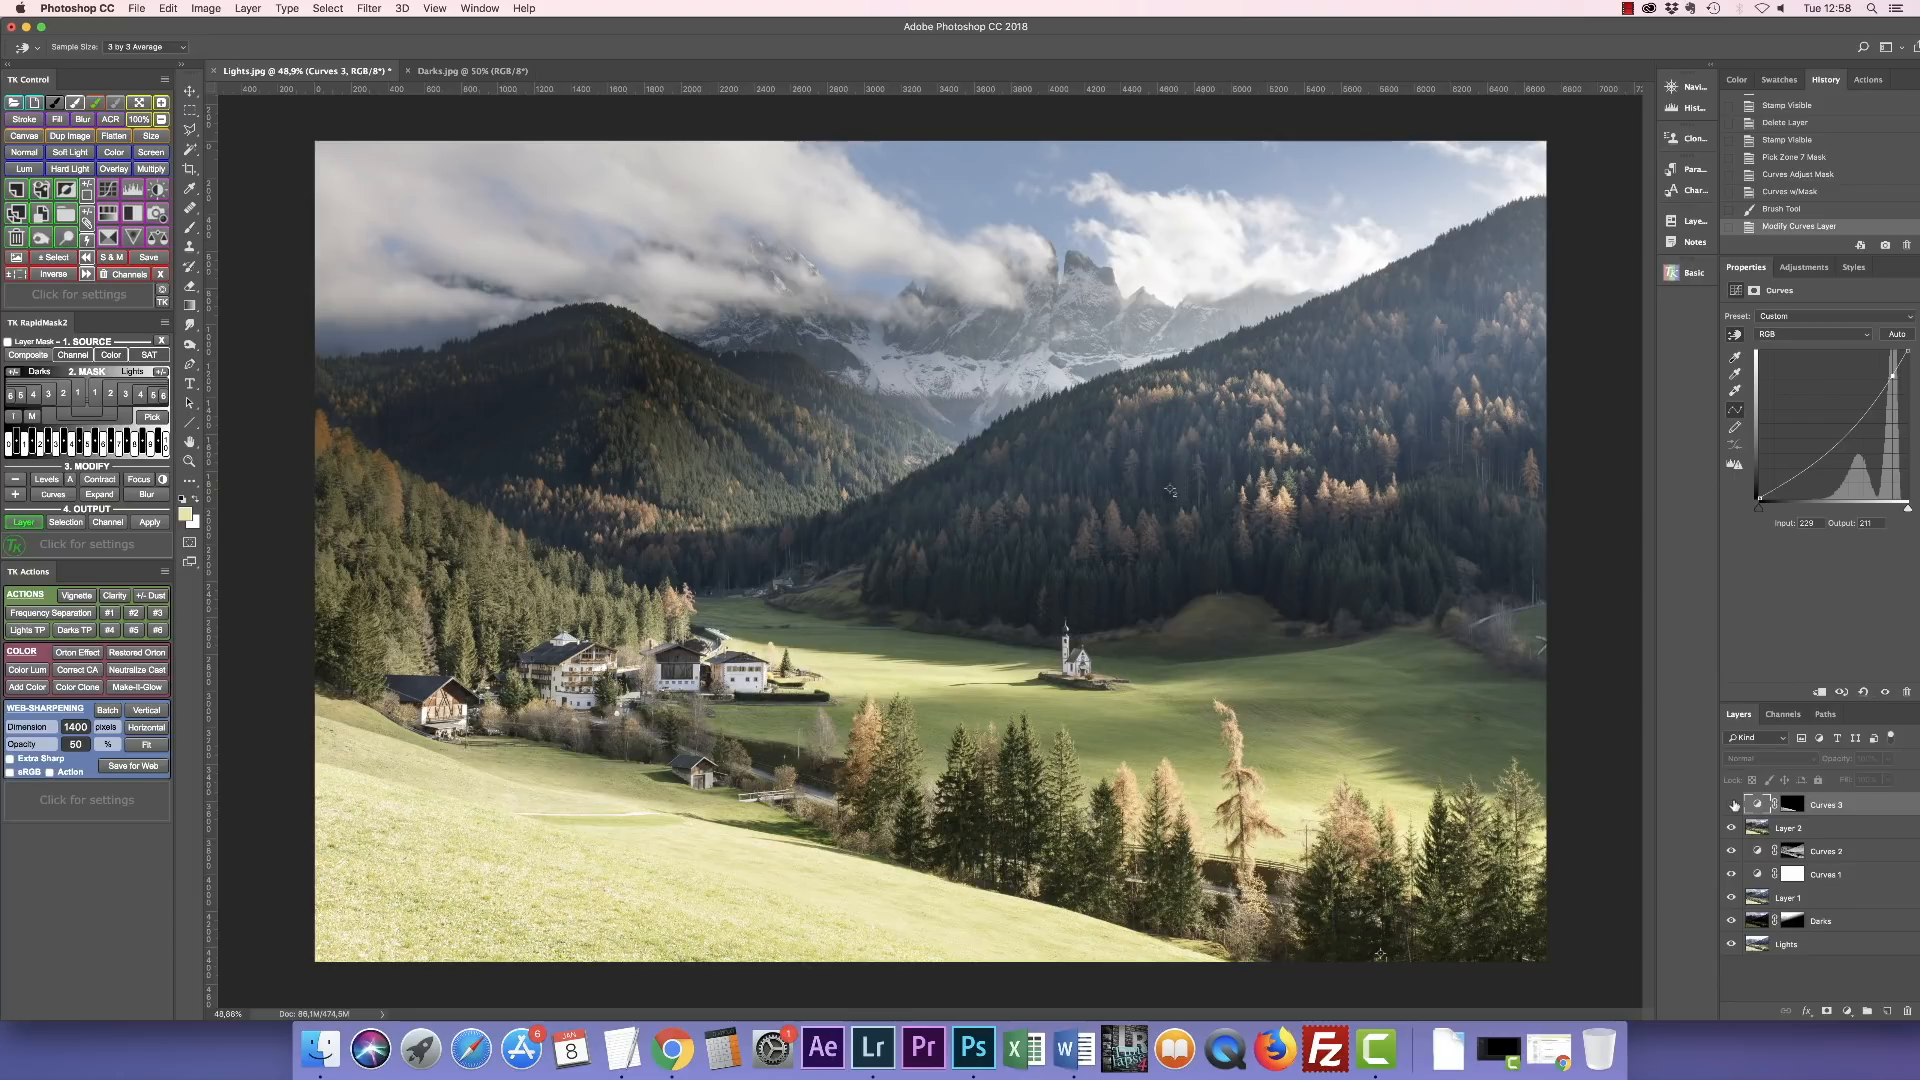
{"action": "left_click", "coordinate": [1733, 804]}
{"action": "left_click", "coordinate": [1733, 804]}
{"action": "left_click", "coordinate": [1733, 804]}
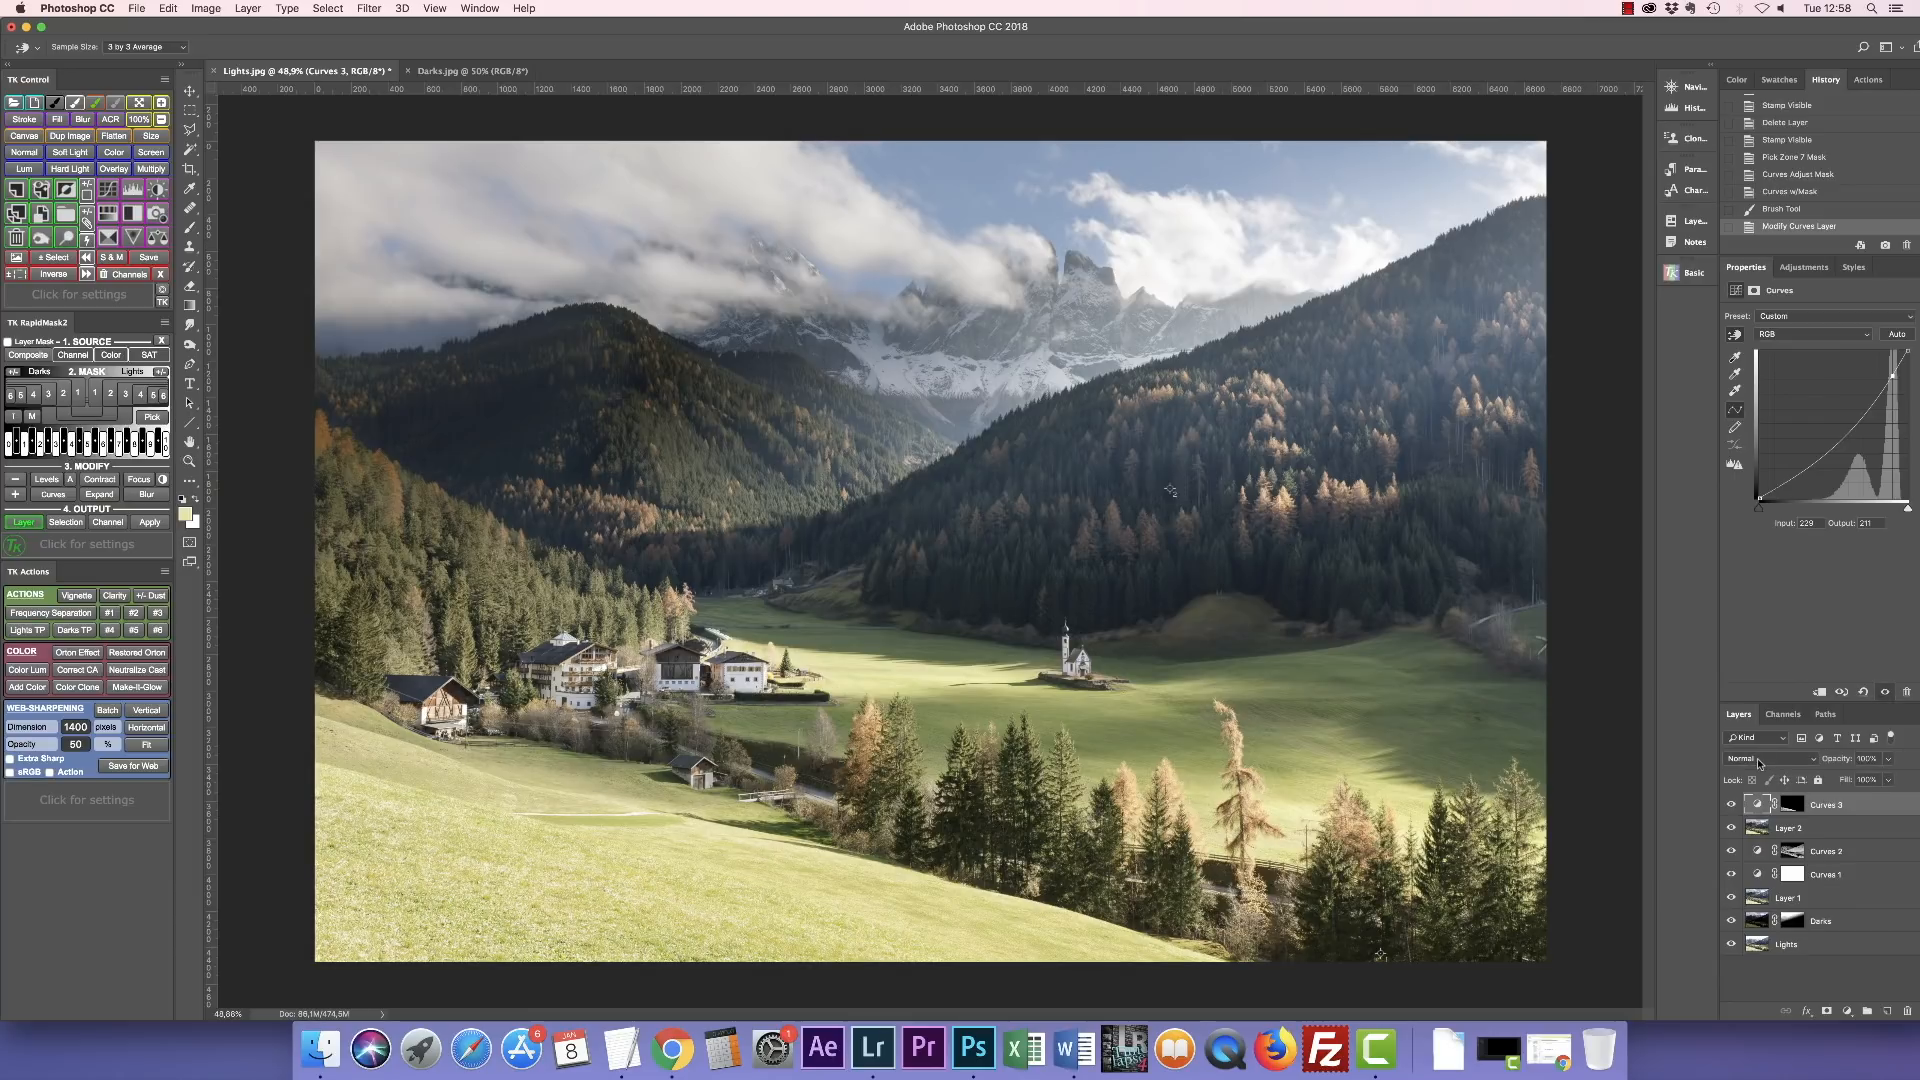
Try the Luminosity blend mode on the meadow Curves layer, compare its effect, and return it to Normal.
{"action": "left_click", "coordinate": [1758, 763]}
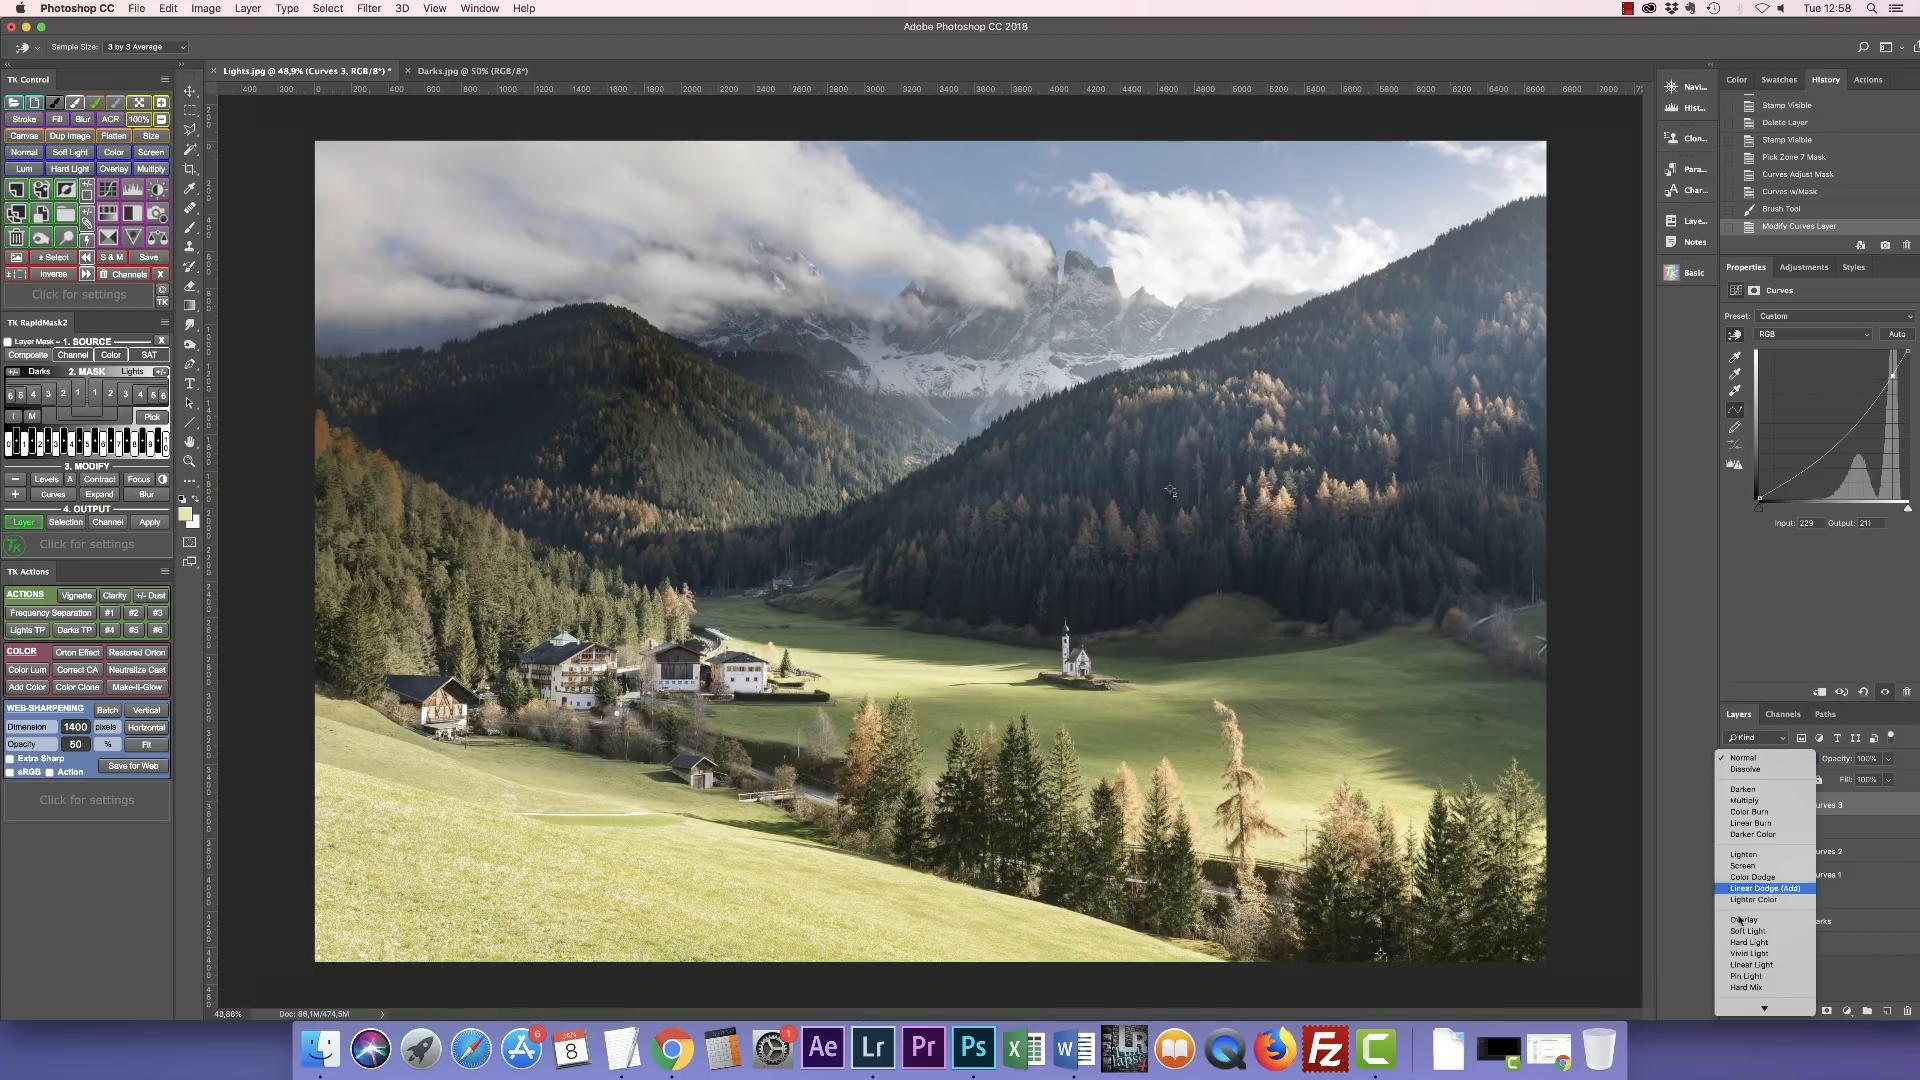
{"action": "mouse_move", "coordinate": [1750, 1007]}
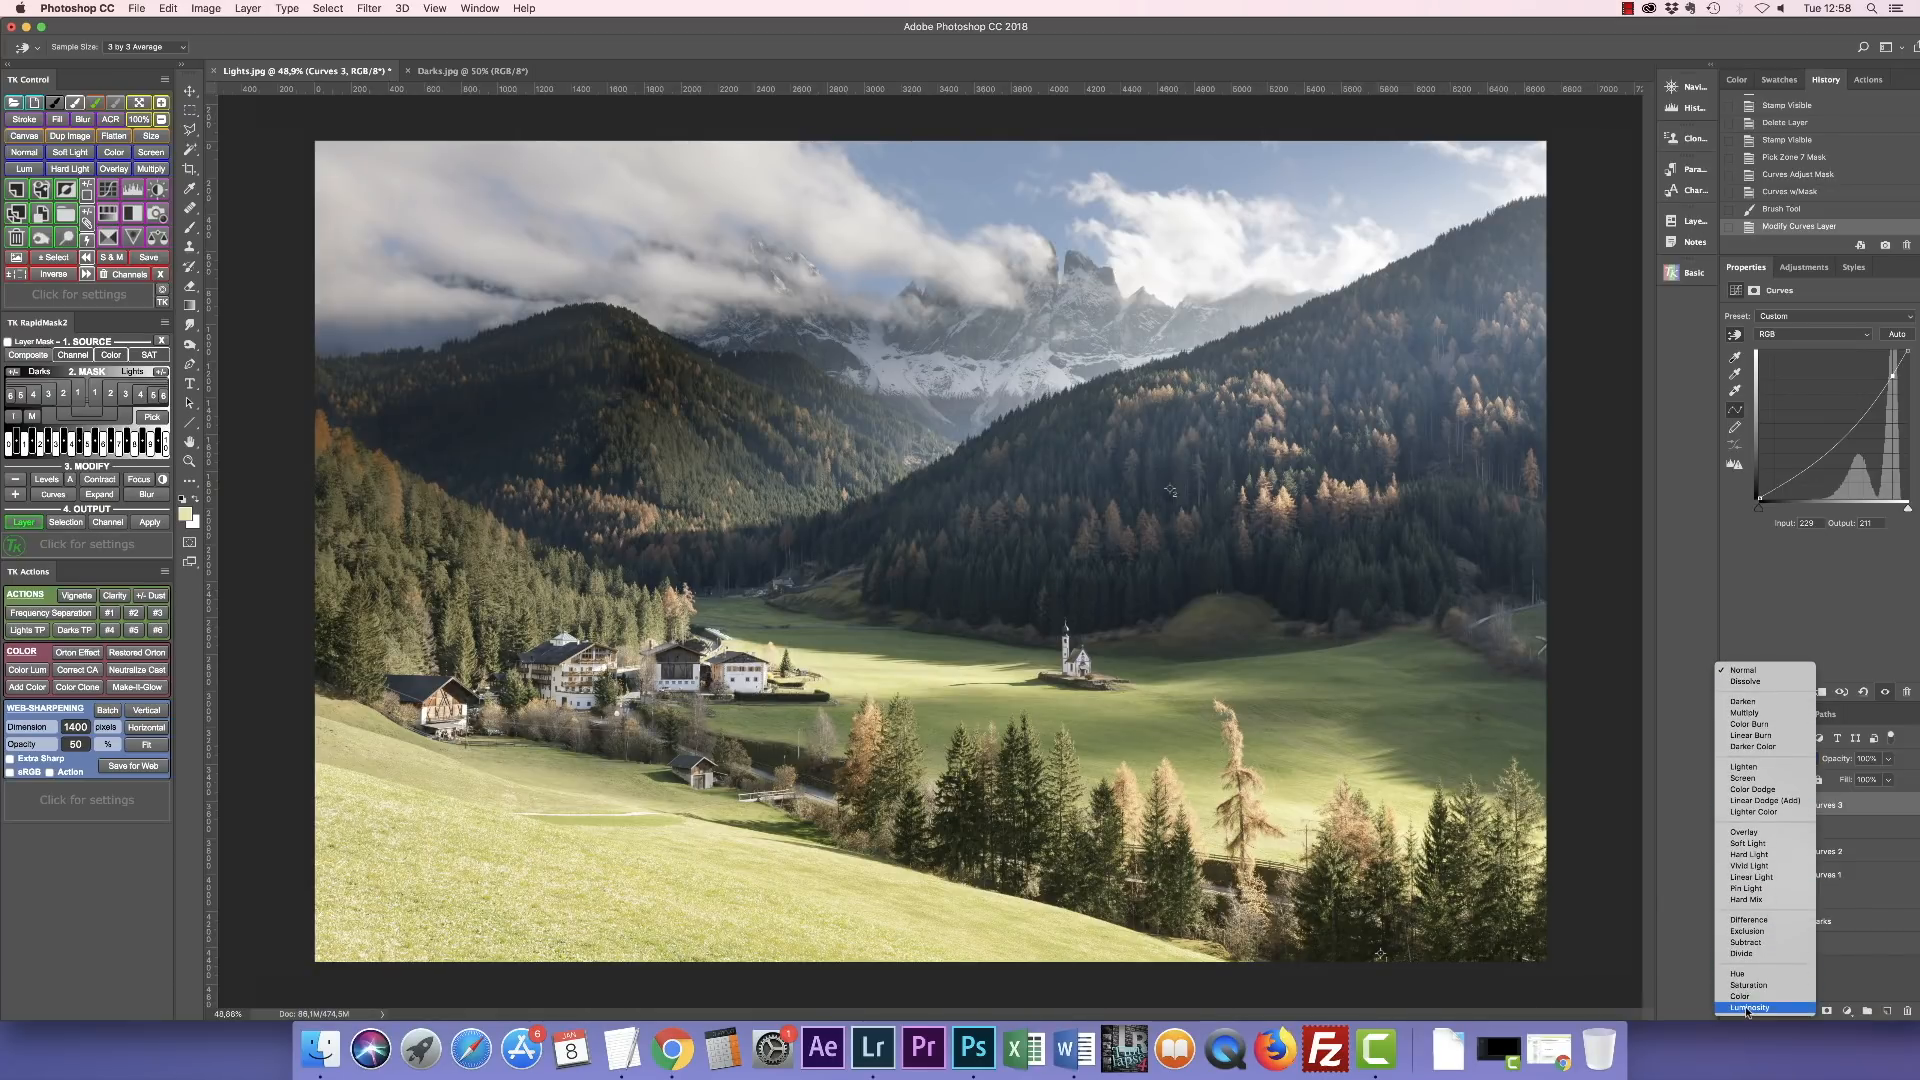
{"action": "left_click", "coordinate": [1746, 1008]}
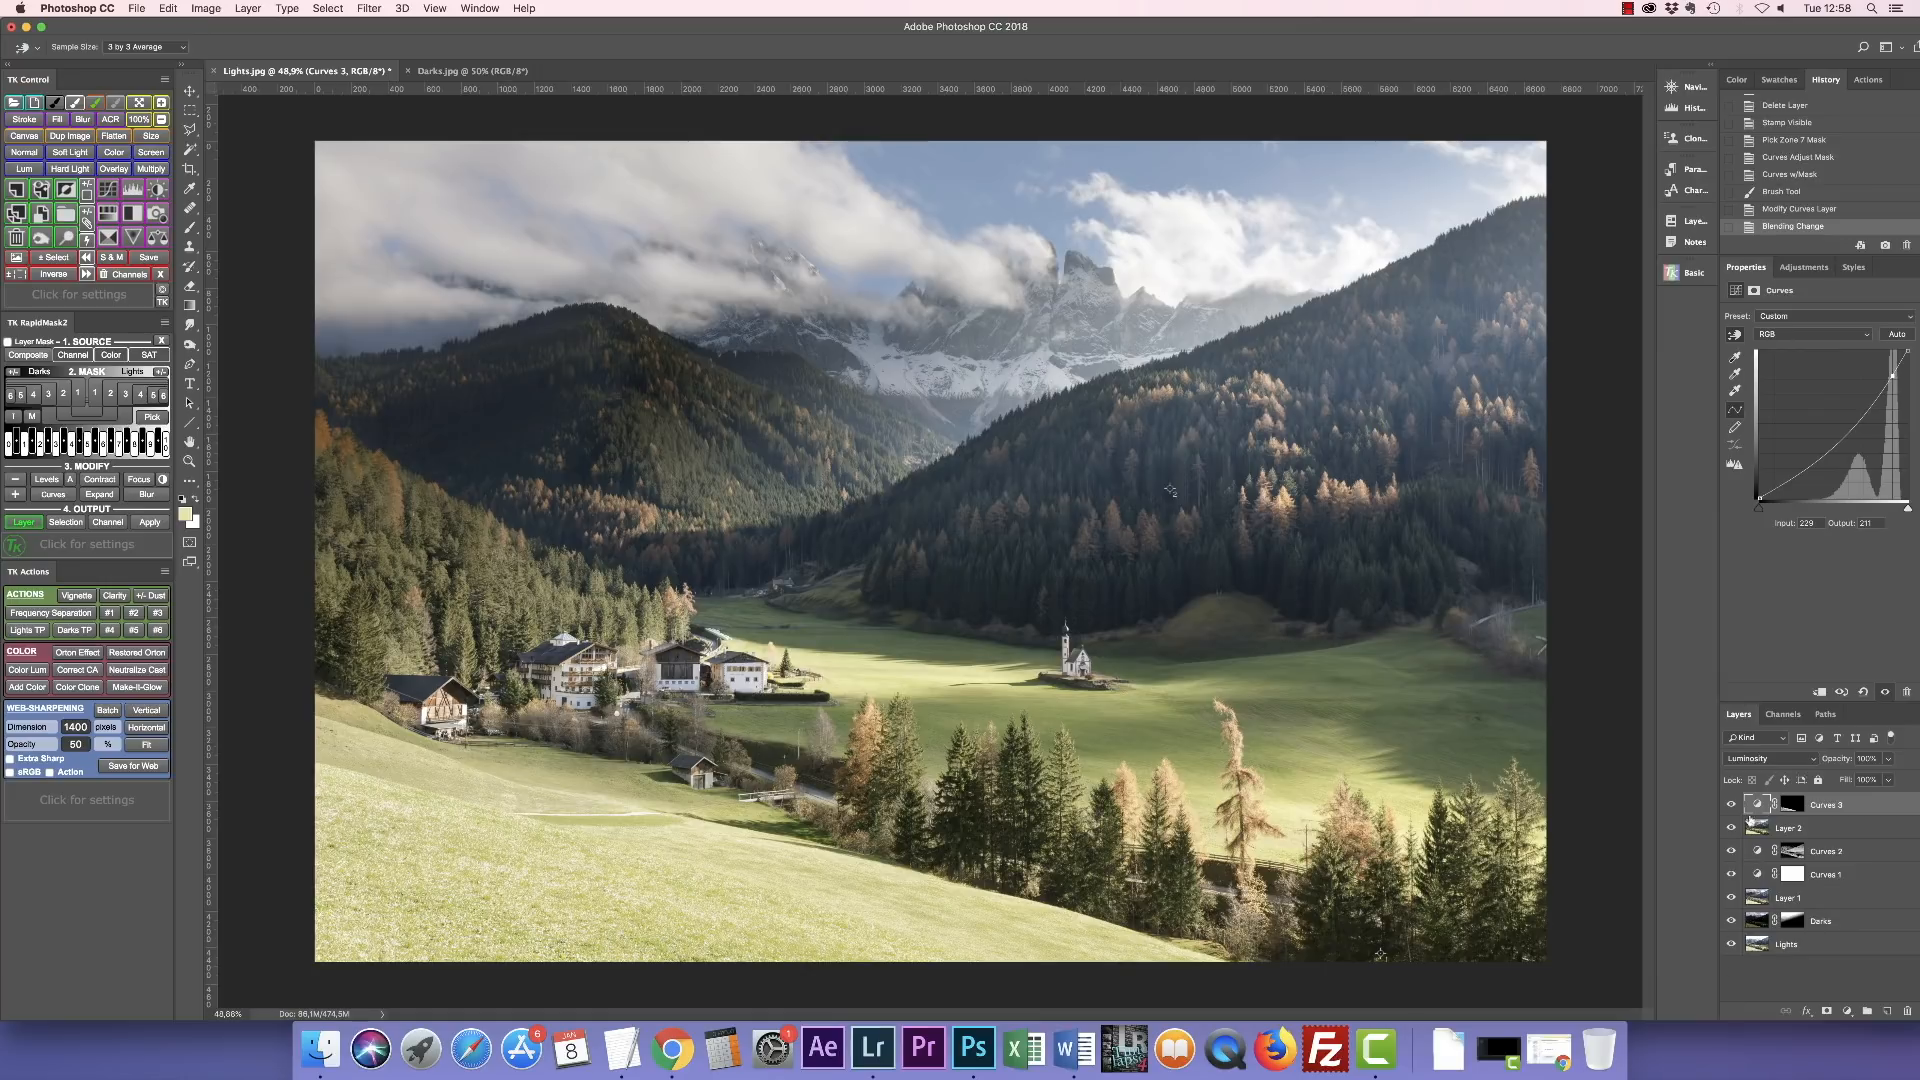
{"action": "left_click", "coordinate": [1733, 806]}
{"action": "left_click", "coordinate": [1733, 806]}
{"action": "left_click", "coordinate": [1770, 758]}
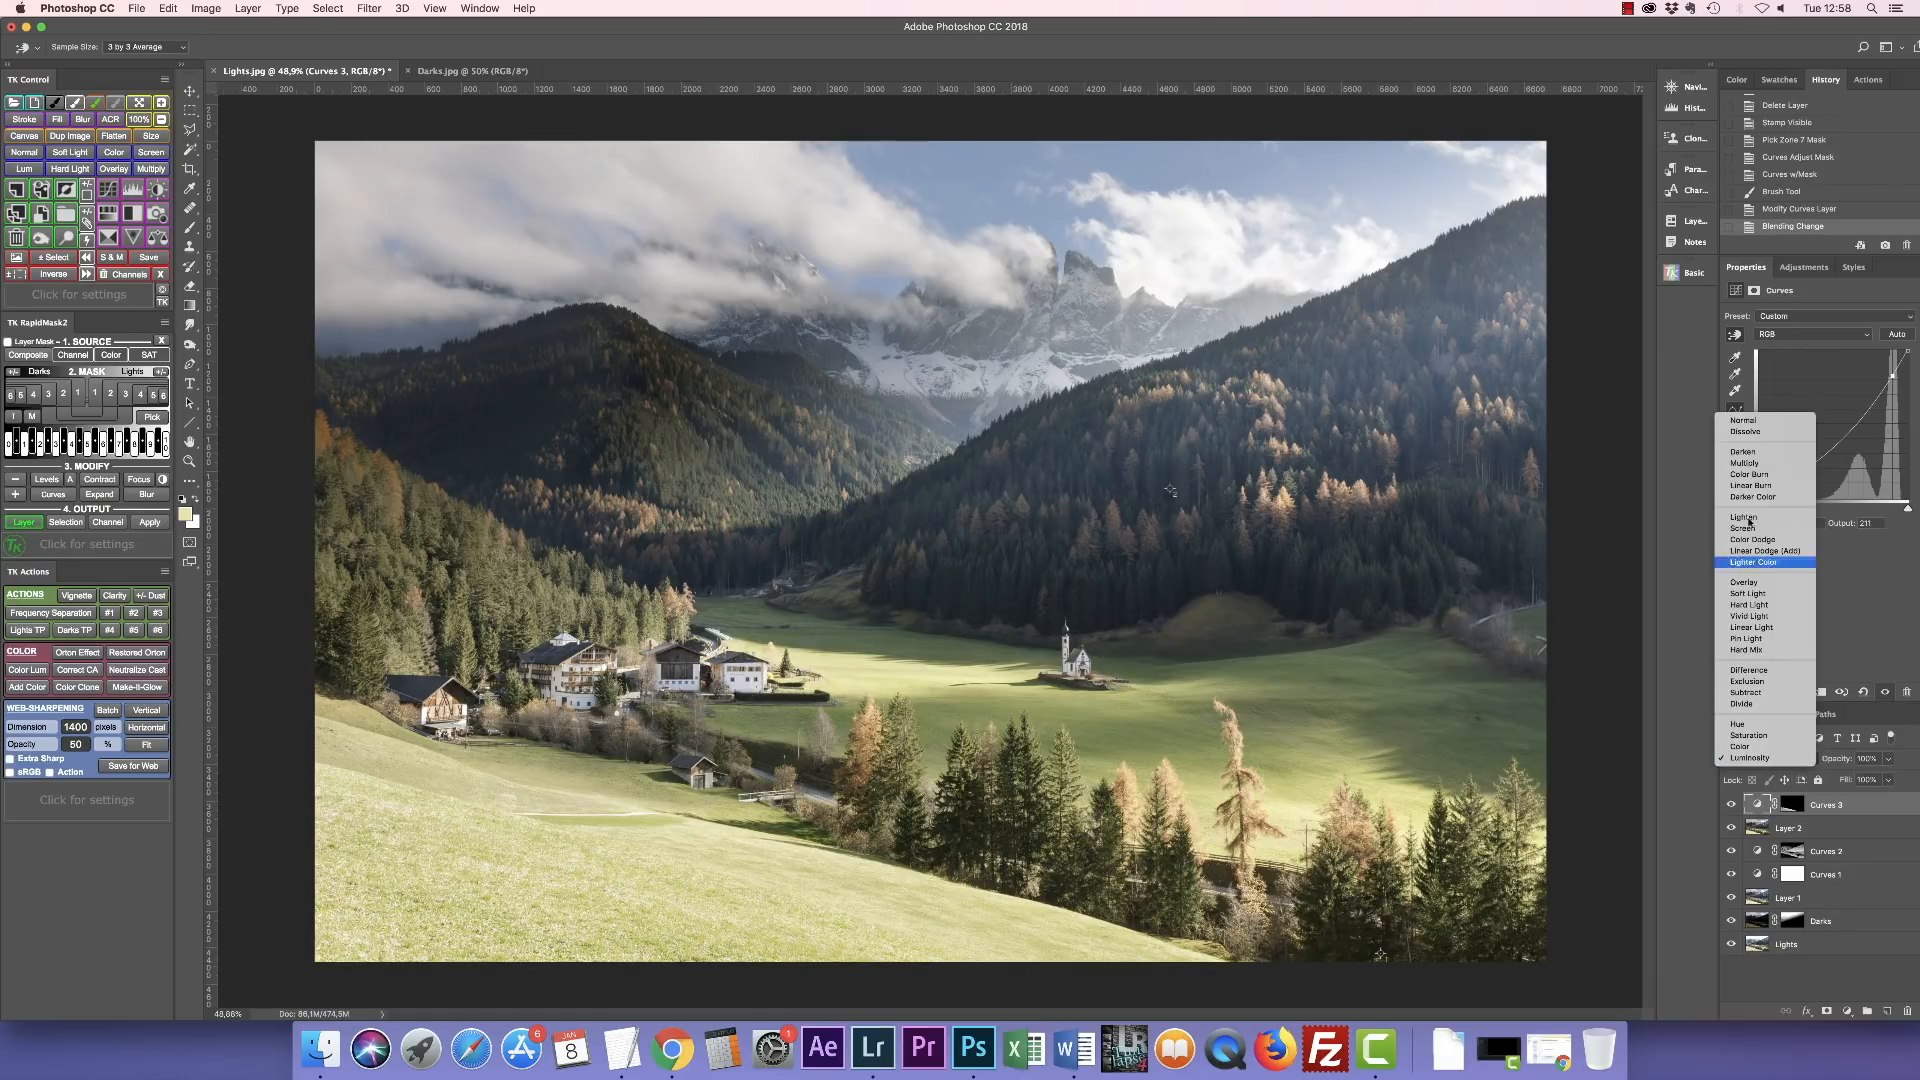
{"action": "left_click", "coordinate": [1743, 423]}
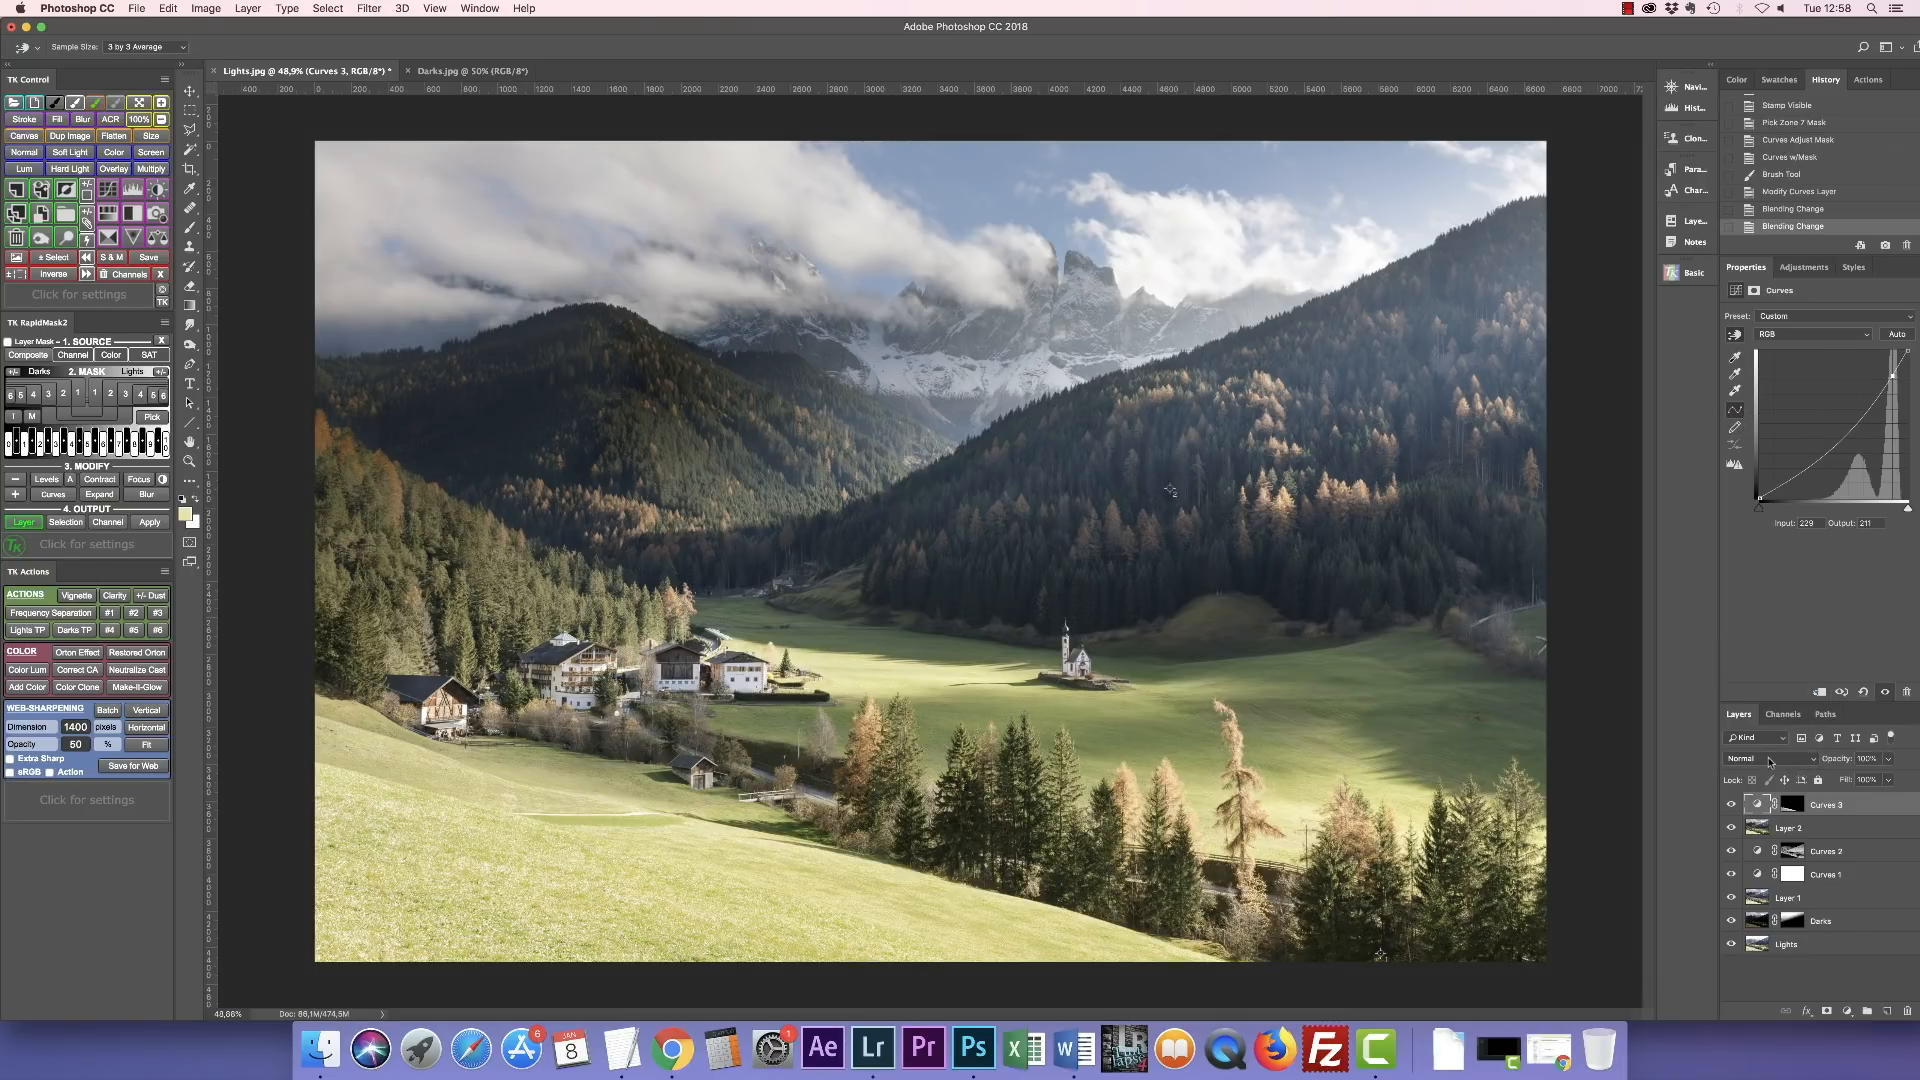
Set the meadow Curves layer's blend mode to Luminosity.
{"action": "left_click", "coordinate": [1770, 758]}
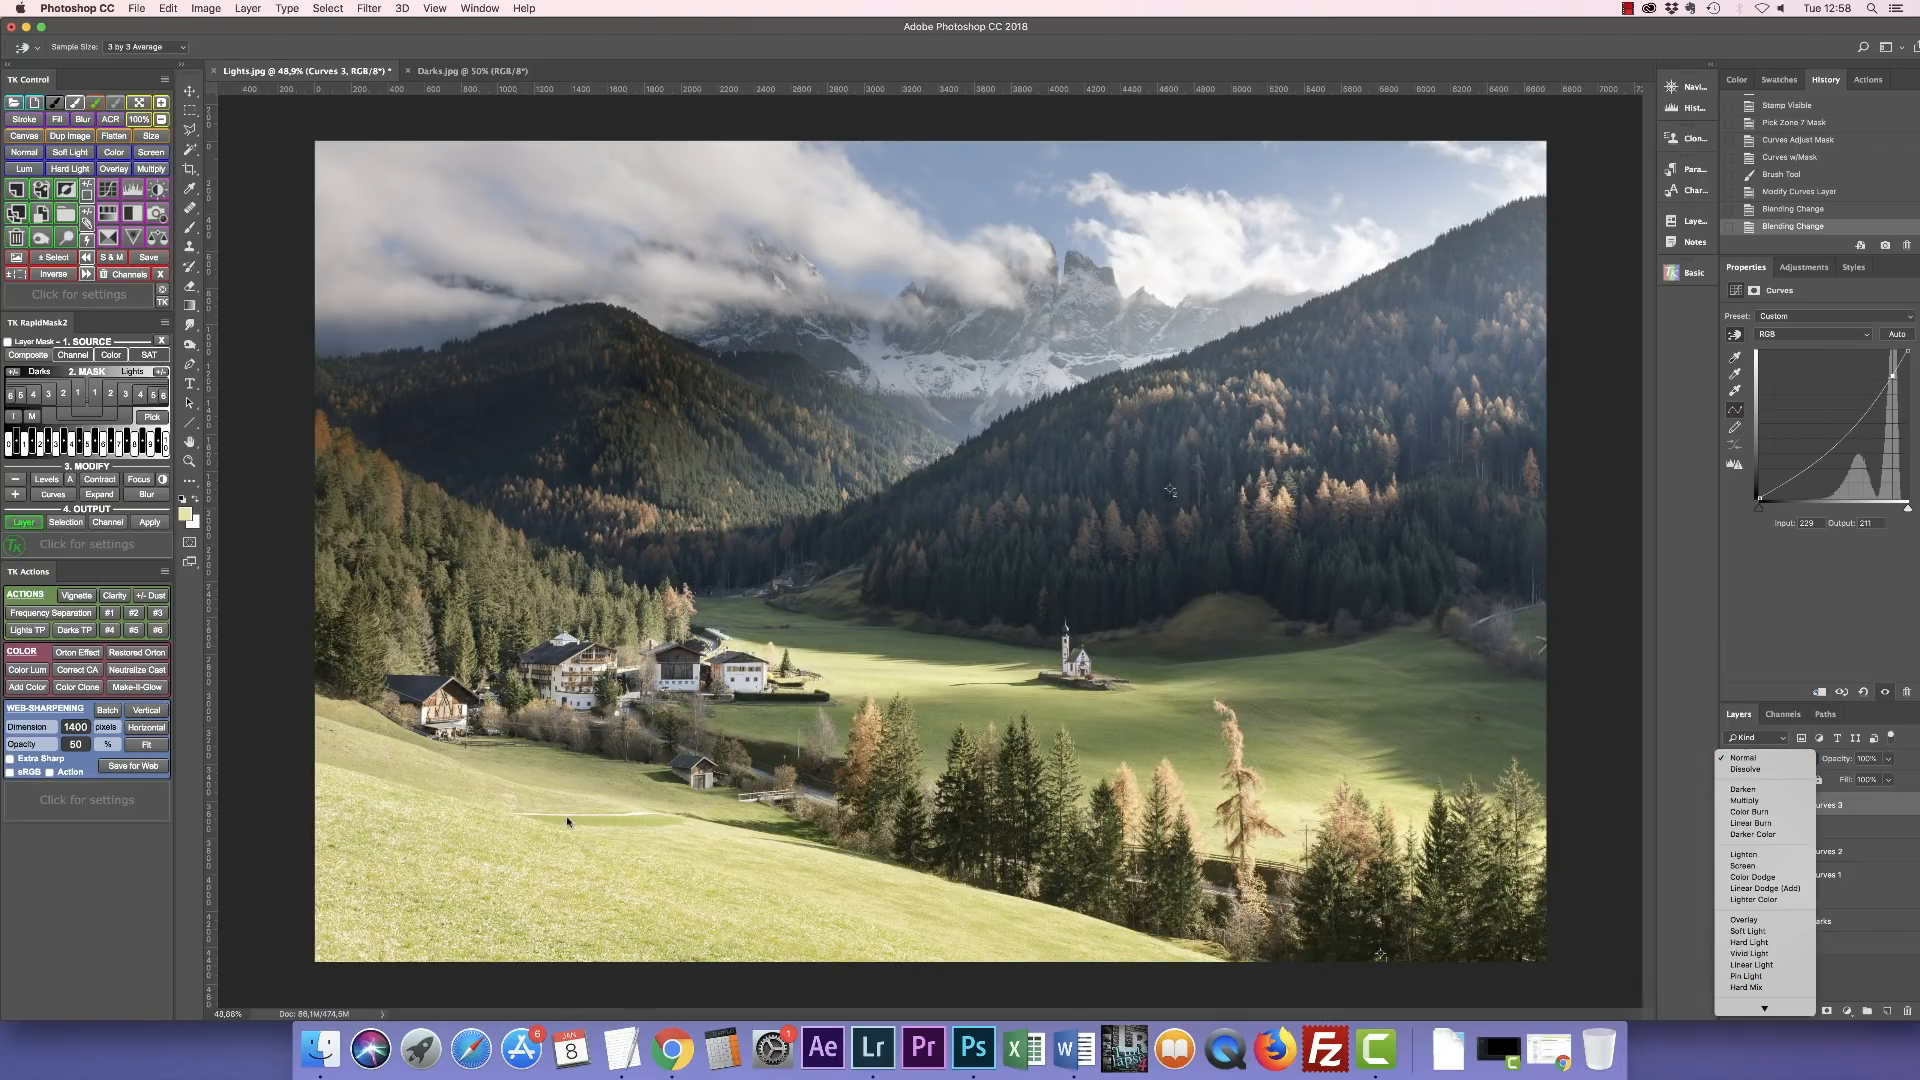
{"action": "mouse_move", "coordinate": [1764, 1008]}
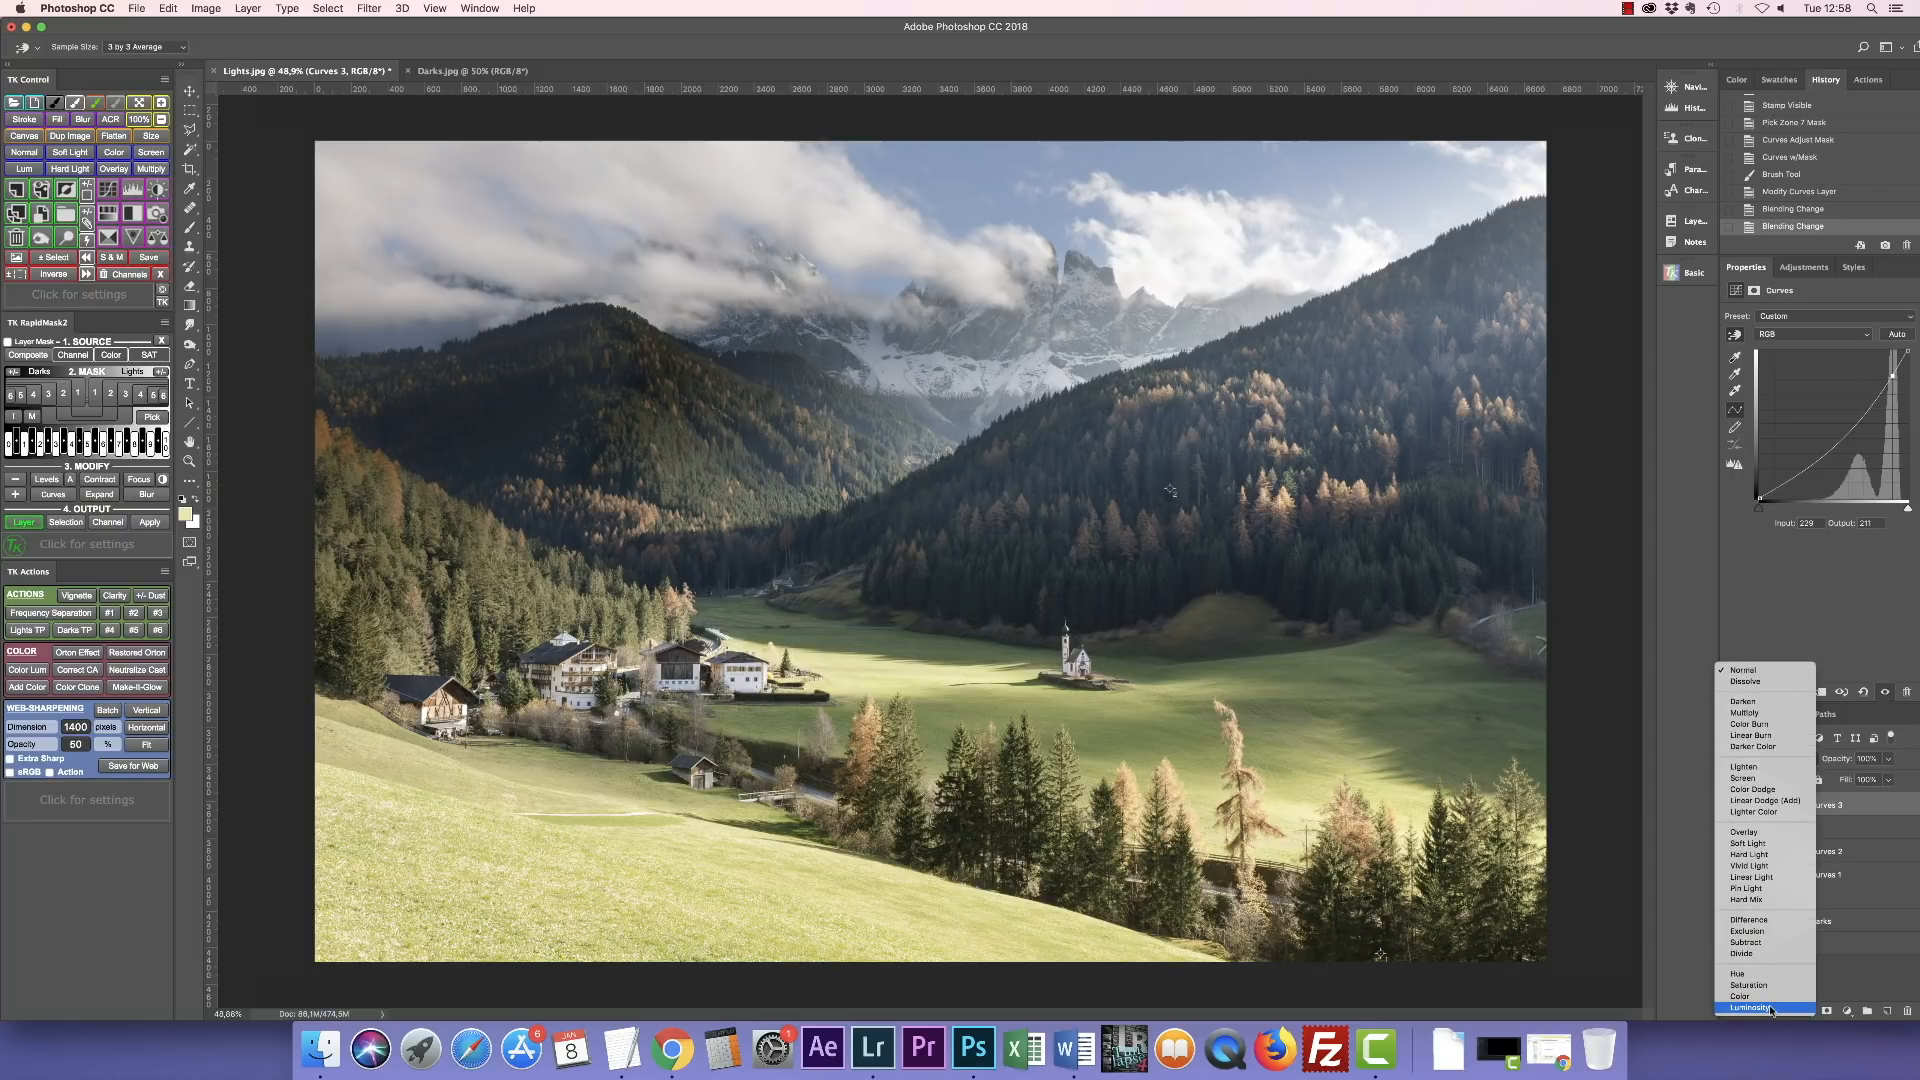
{"action": "left_click", "coordinate": [1770, 1008]}
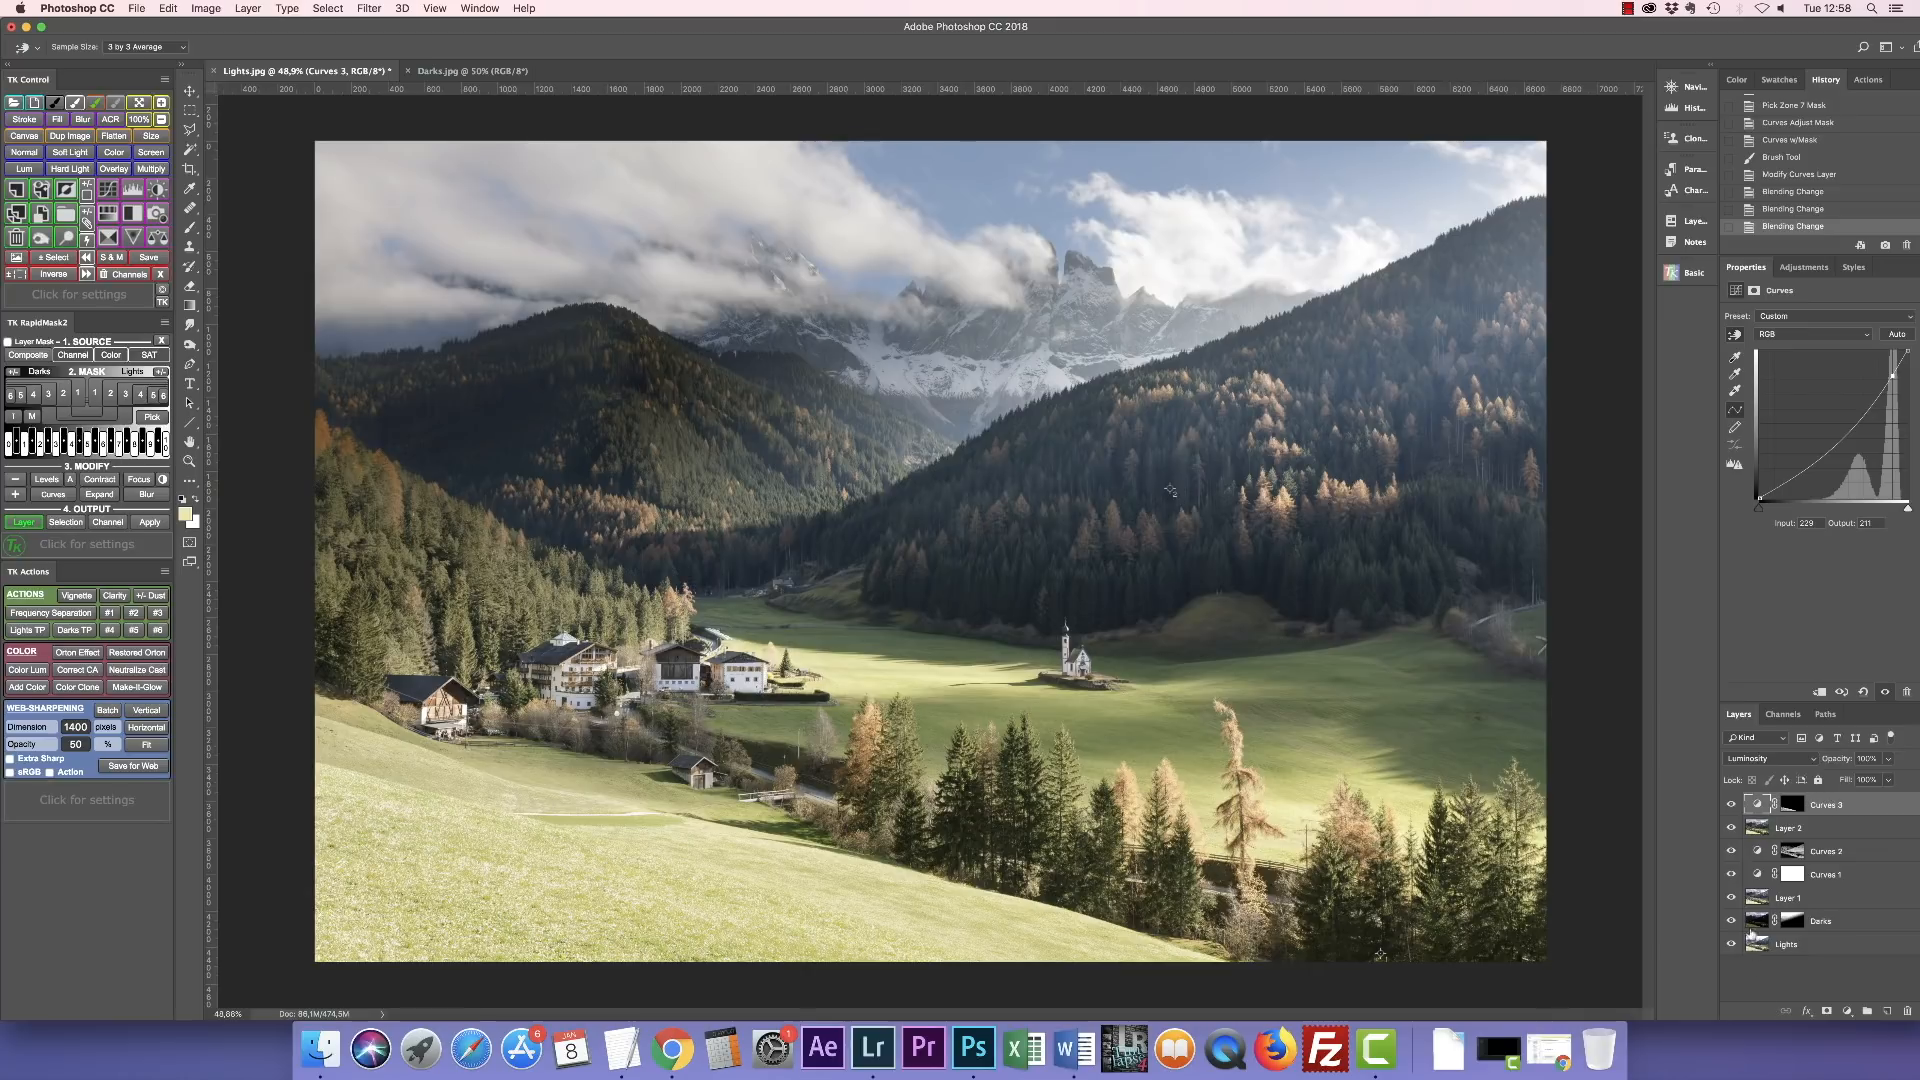
Compare the image with and without the meadow correction, and view the original Lights layer on its own.
{"action": "left_click", "coordinate": [1732, 805]}
{"action": "left_click", "coordinate": [1732, 805]}
{"action": "left_click", "coordinate": [1734, 944], "text": "alt"}
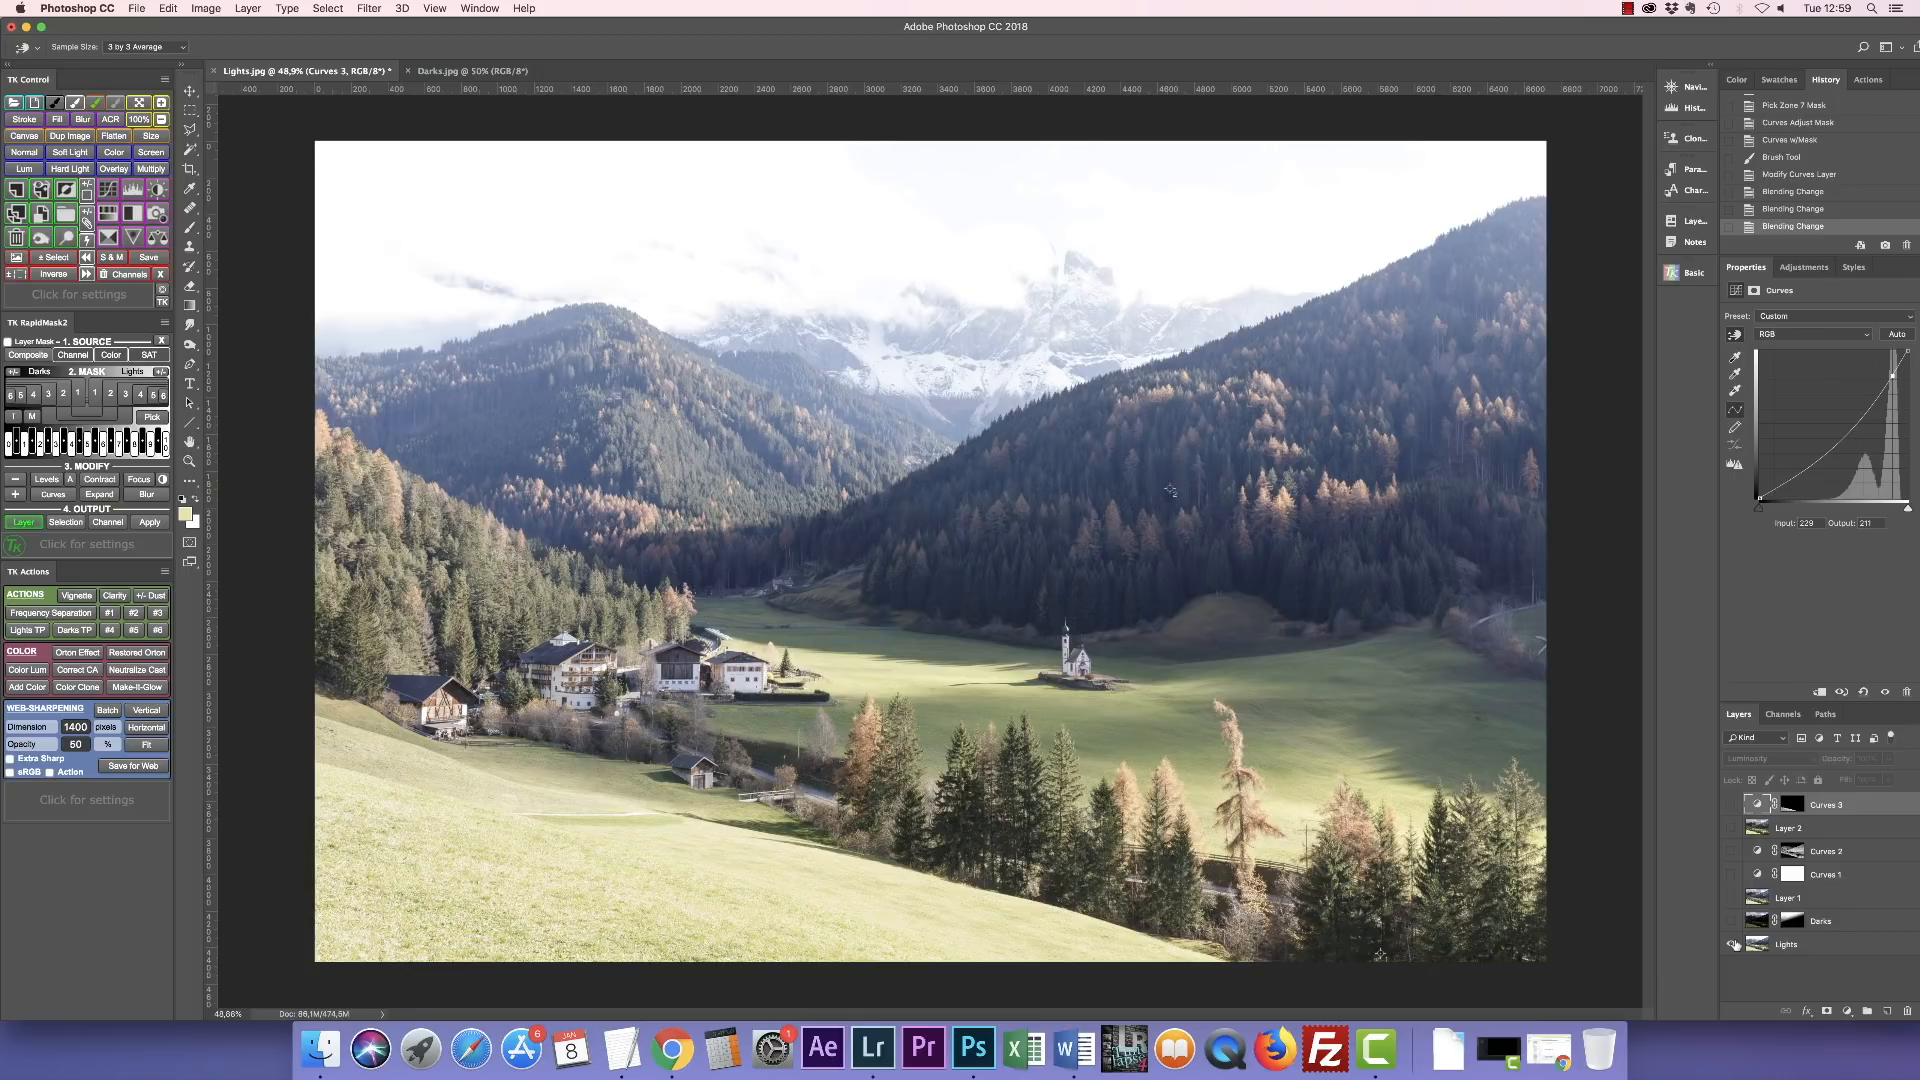
{"action": "left_click", "coordinate": [1734, 944], "text": "alt"}
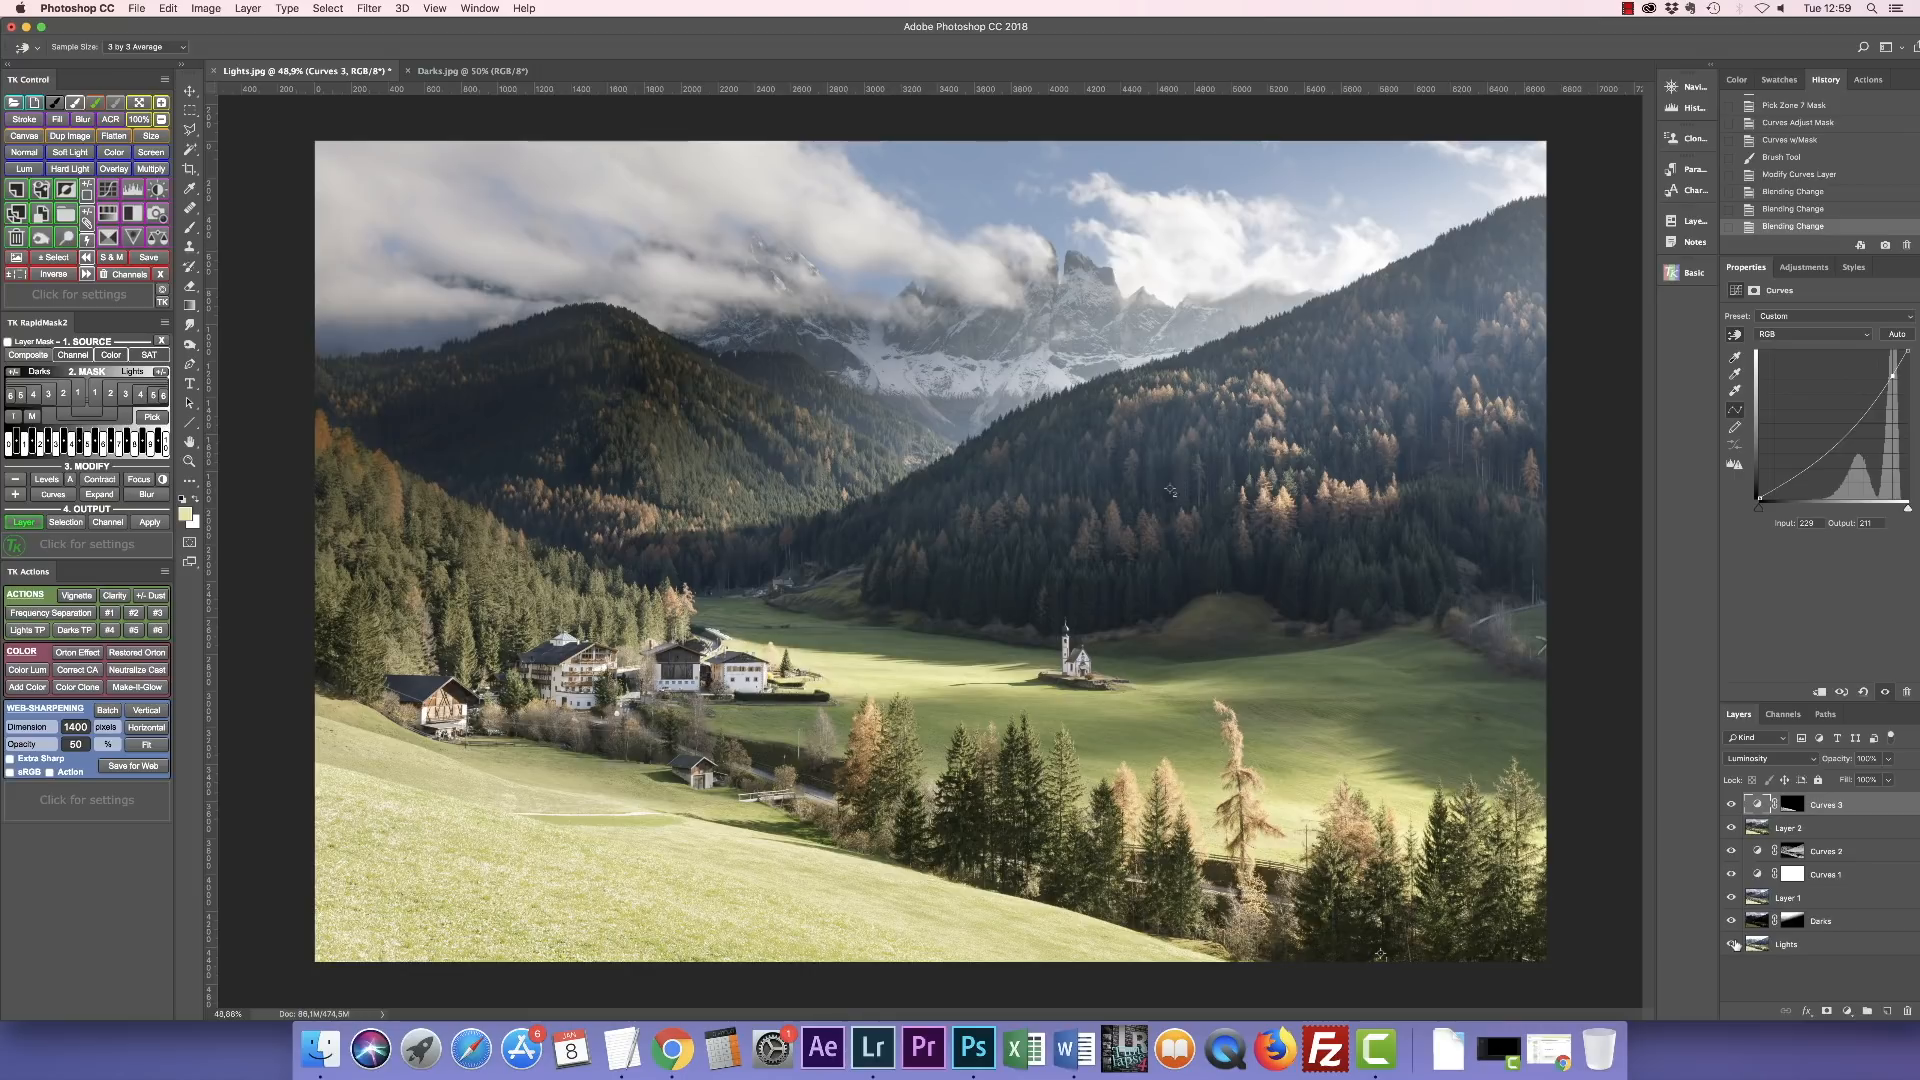
Add an unmasked Curves adjustment layer on top with a gentle contrast curve, lifting the highlights, and blend it in Luminosity mode.
{"action": "left_click", "coordinate": [1848, 1011]}
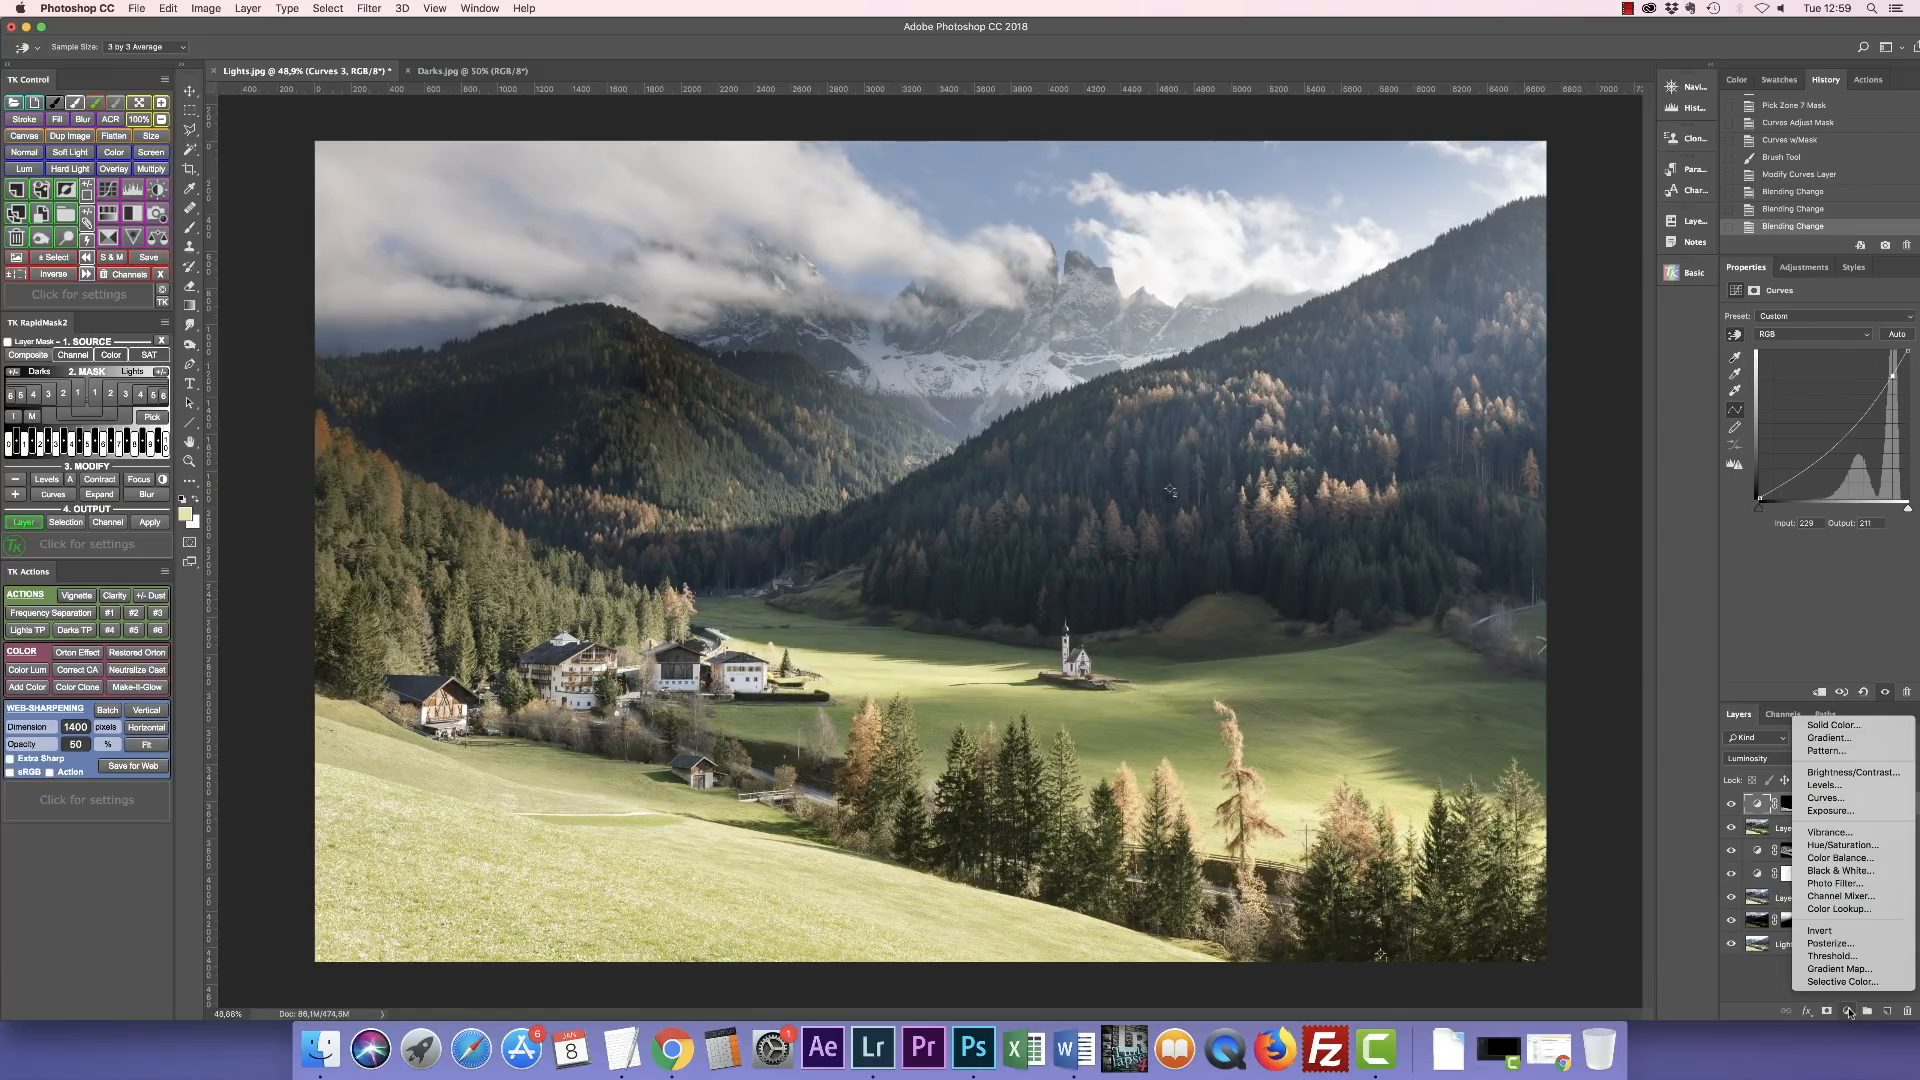
{"action": "left_click", "coordinate": [1826, 797]}
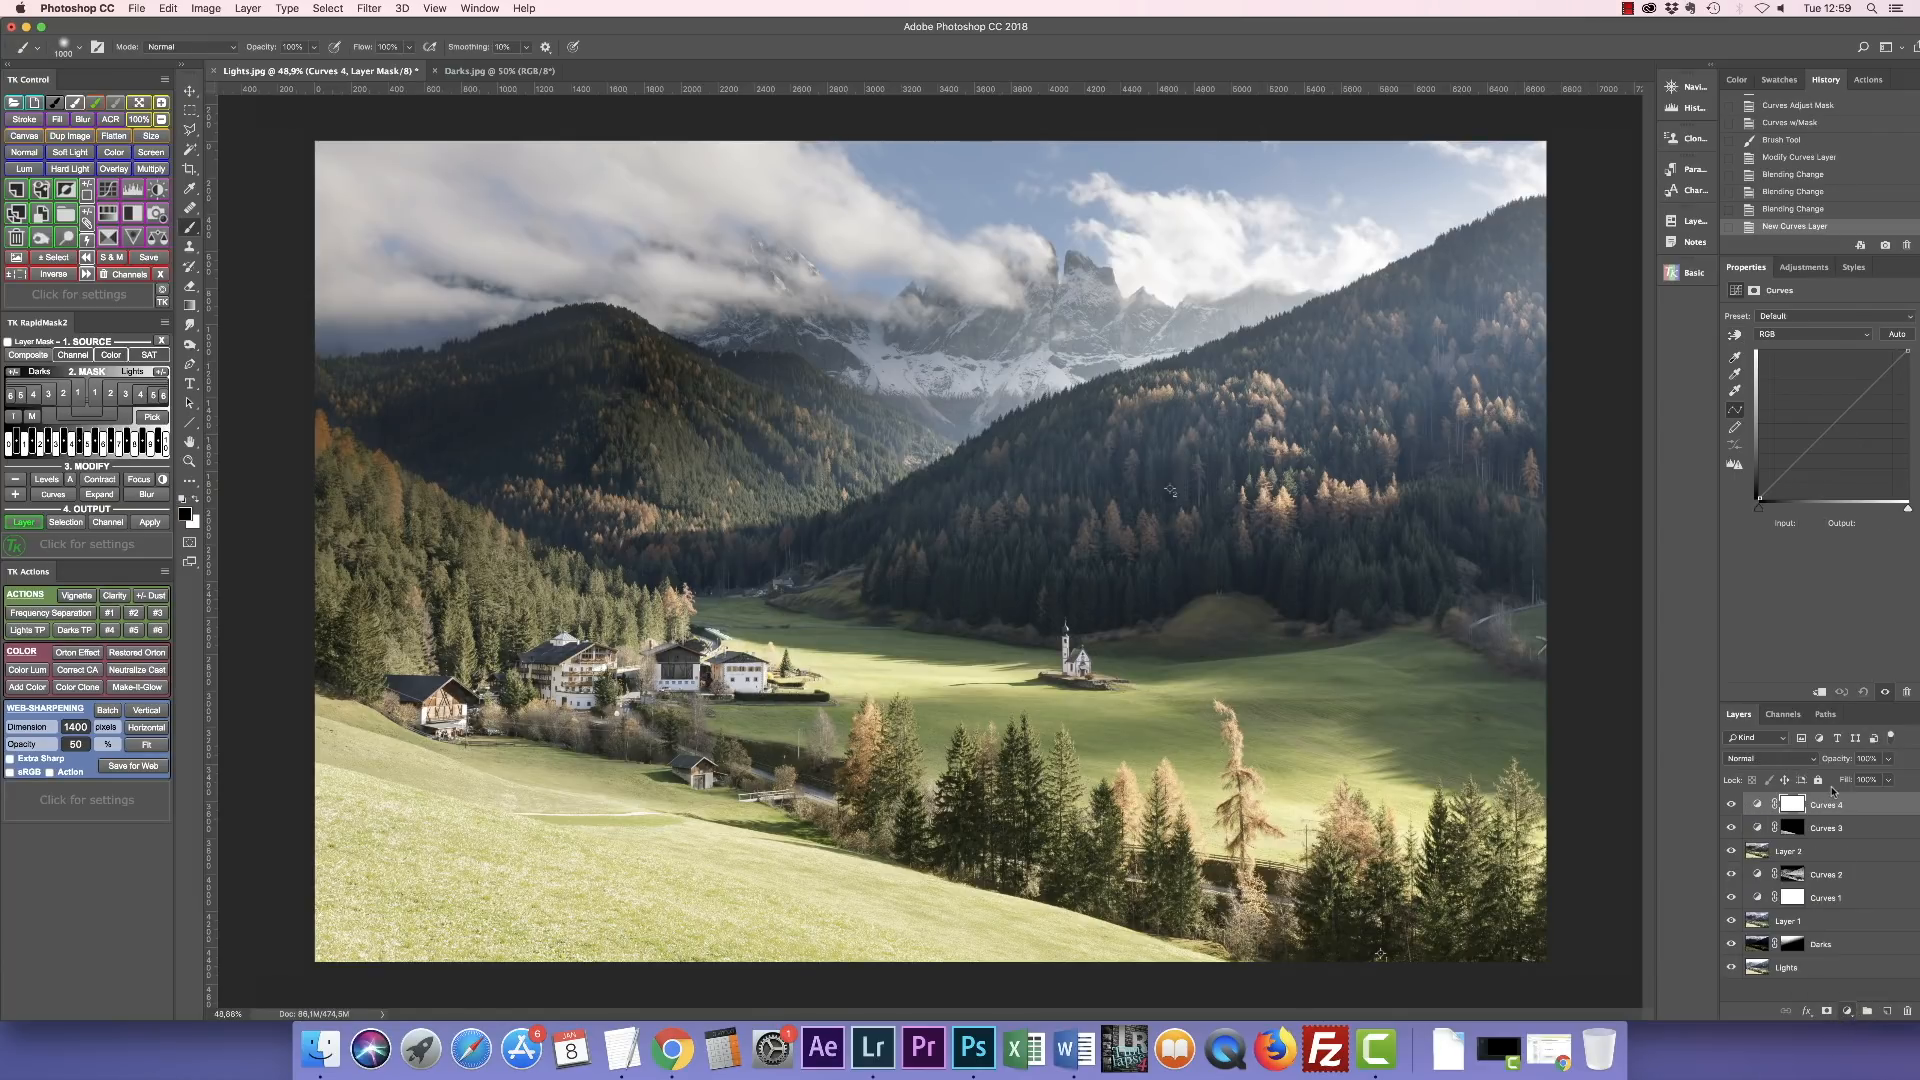
{"action": "left_click", "coordinate": [1867, 387]}
{"action": "left_click_drag", "start_coordinate": [1867, 387], "coordinate": [1866, 384]}
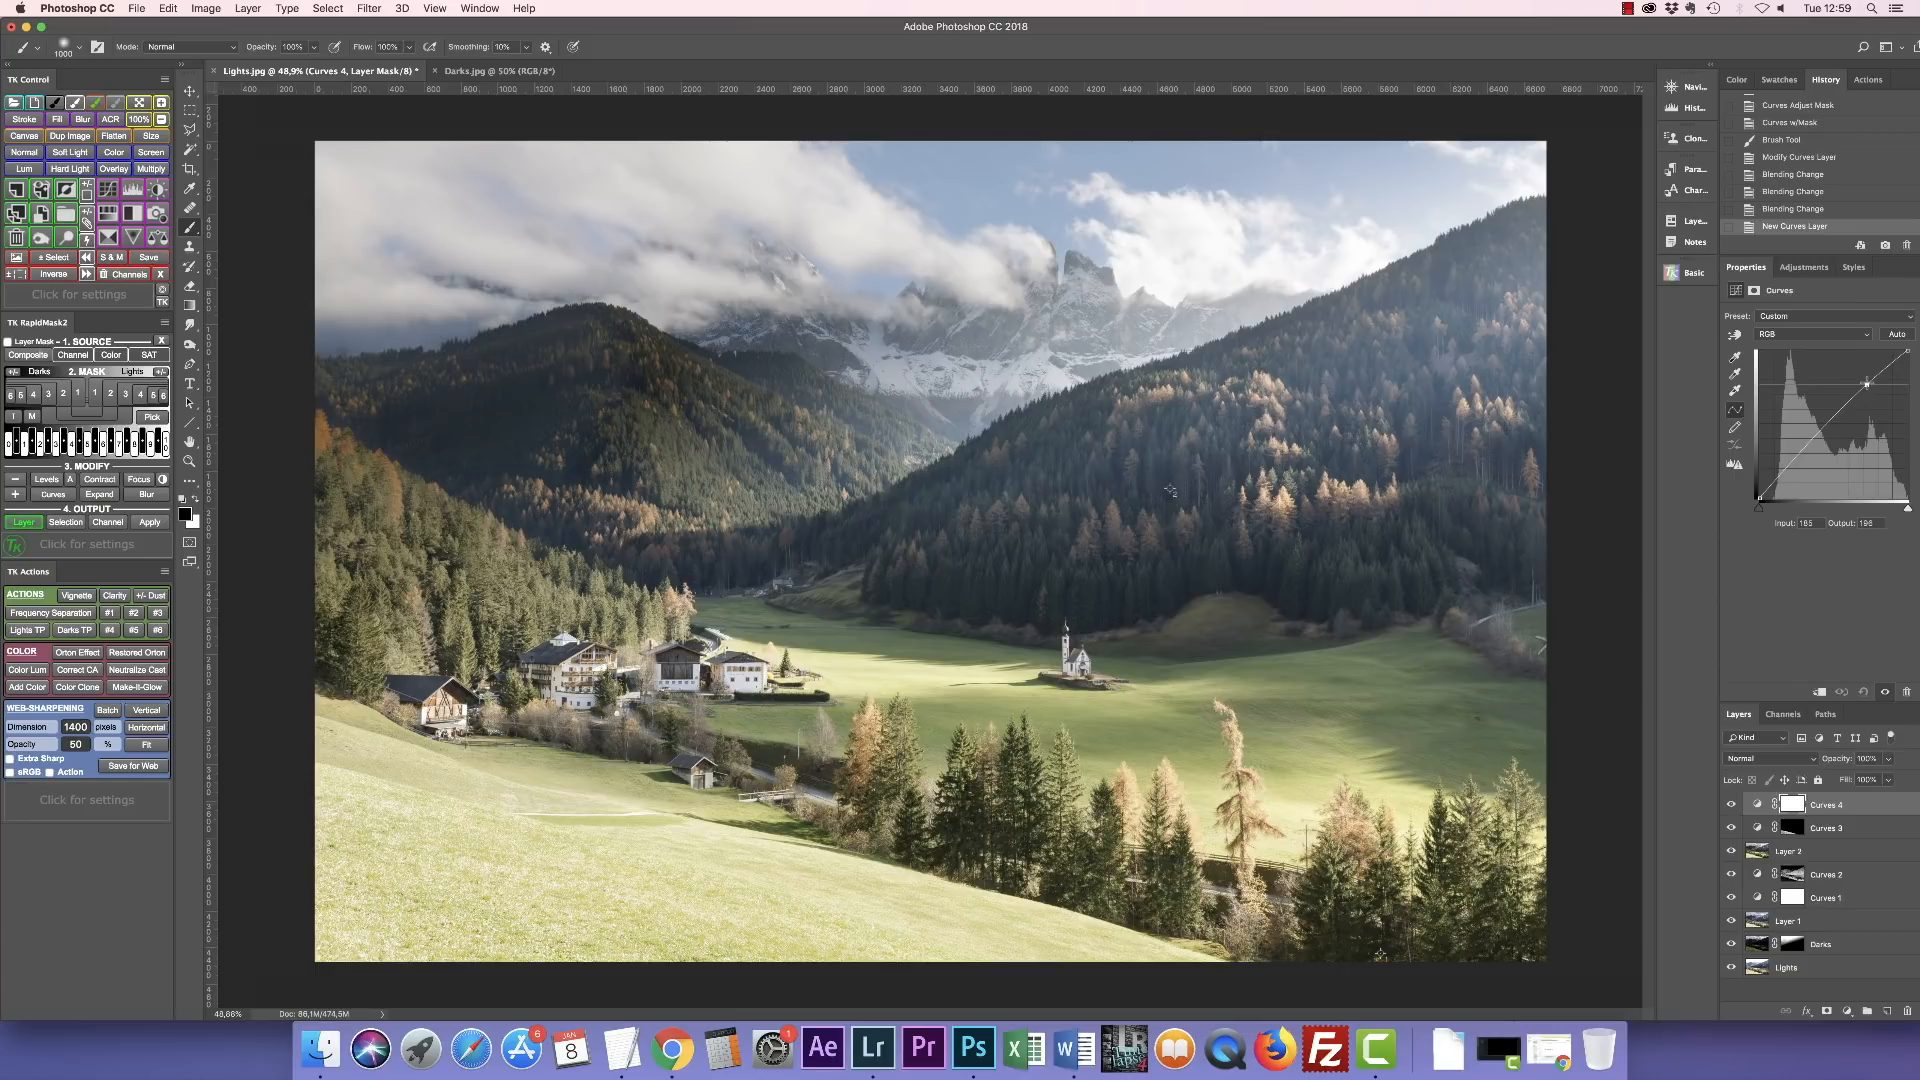
{"action": "left_click", "coordinate": [1818, 432]}
{"action": "left_click_drag", "start_coordinate": [1818, 432], "coordinate": [1818, 436]}
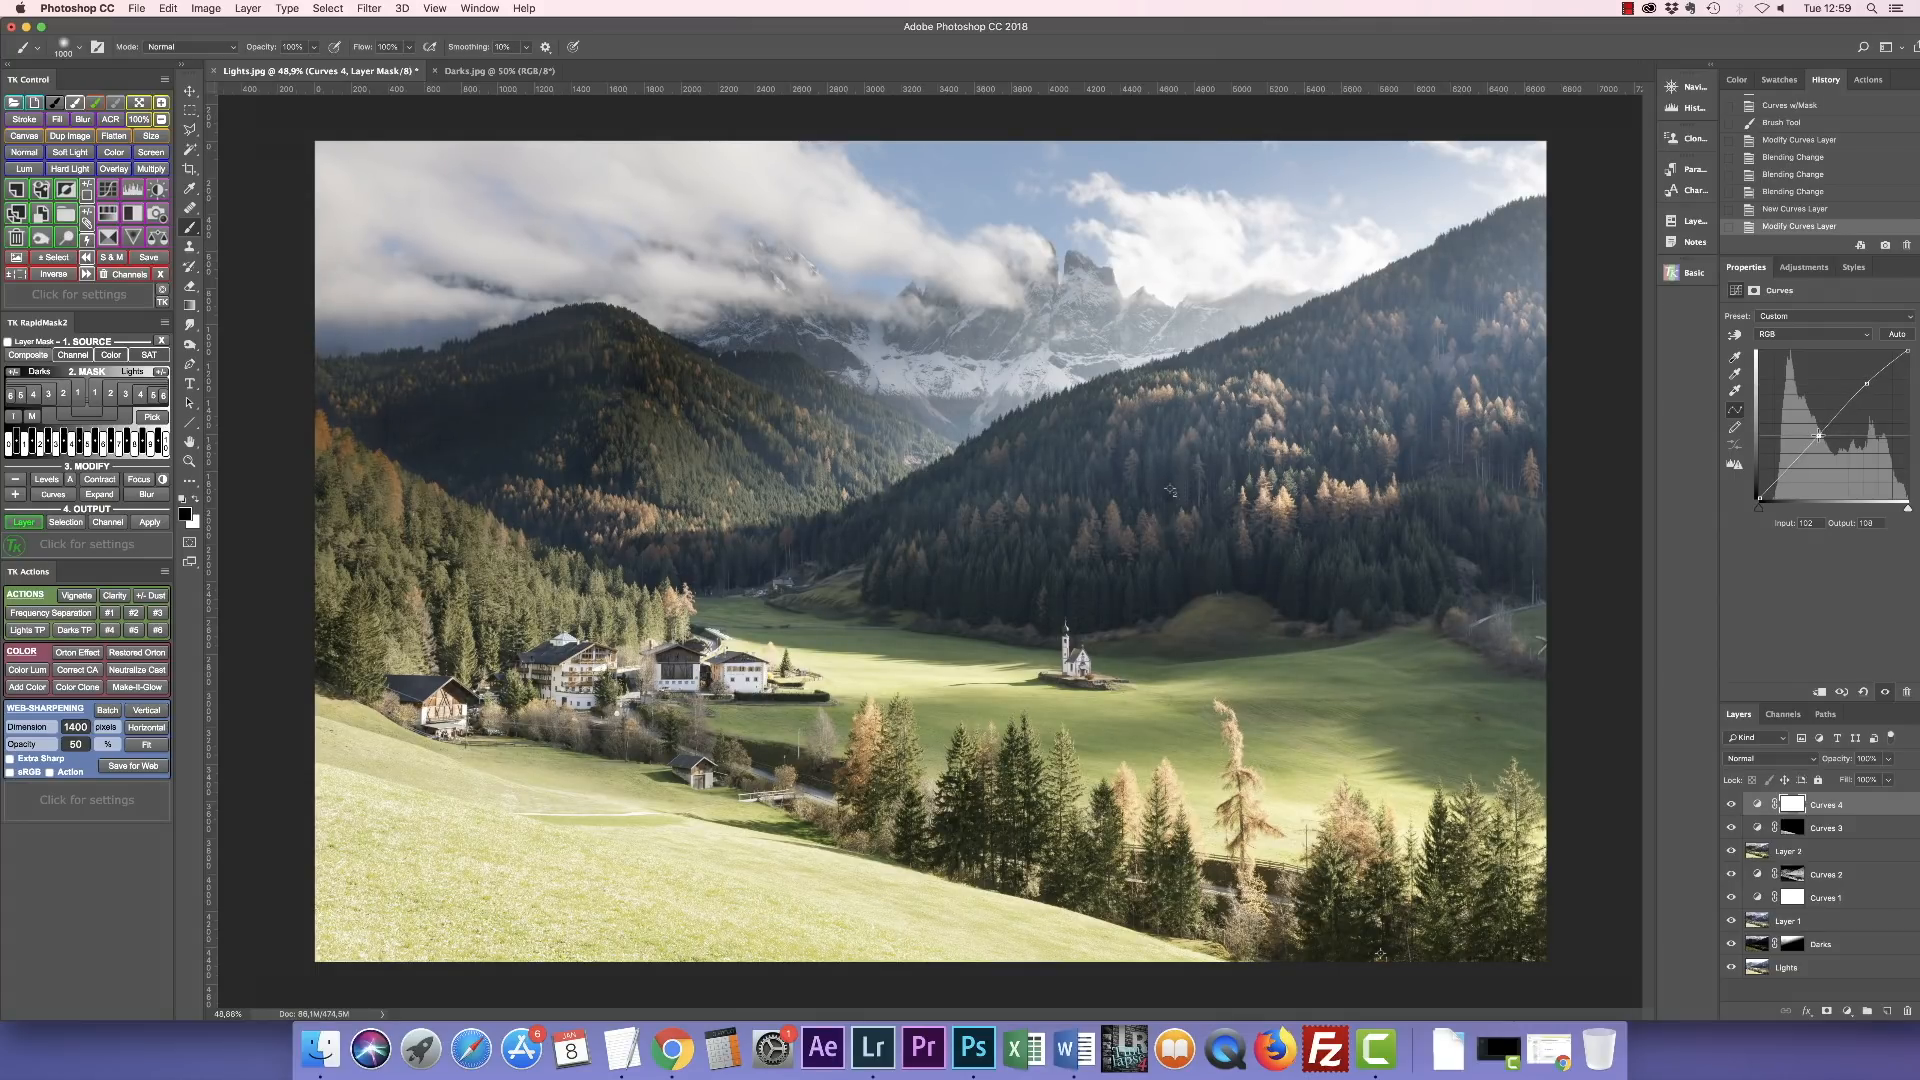
{"action": "left_click", "coordinate": [1770, 758]}
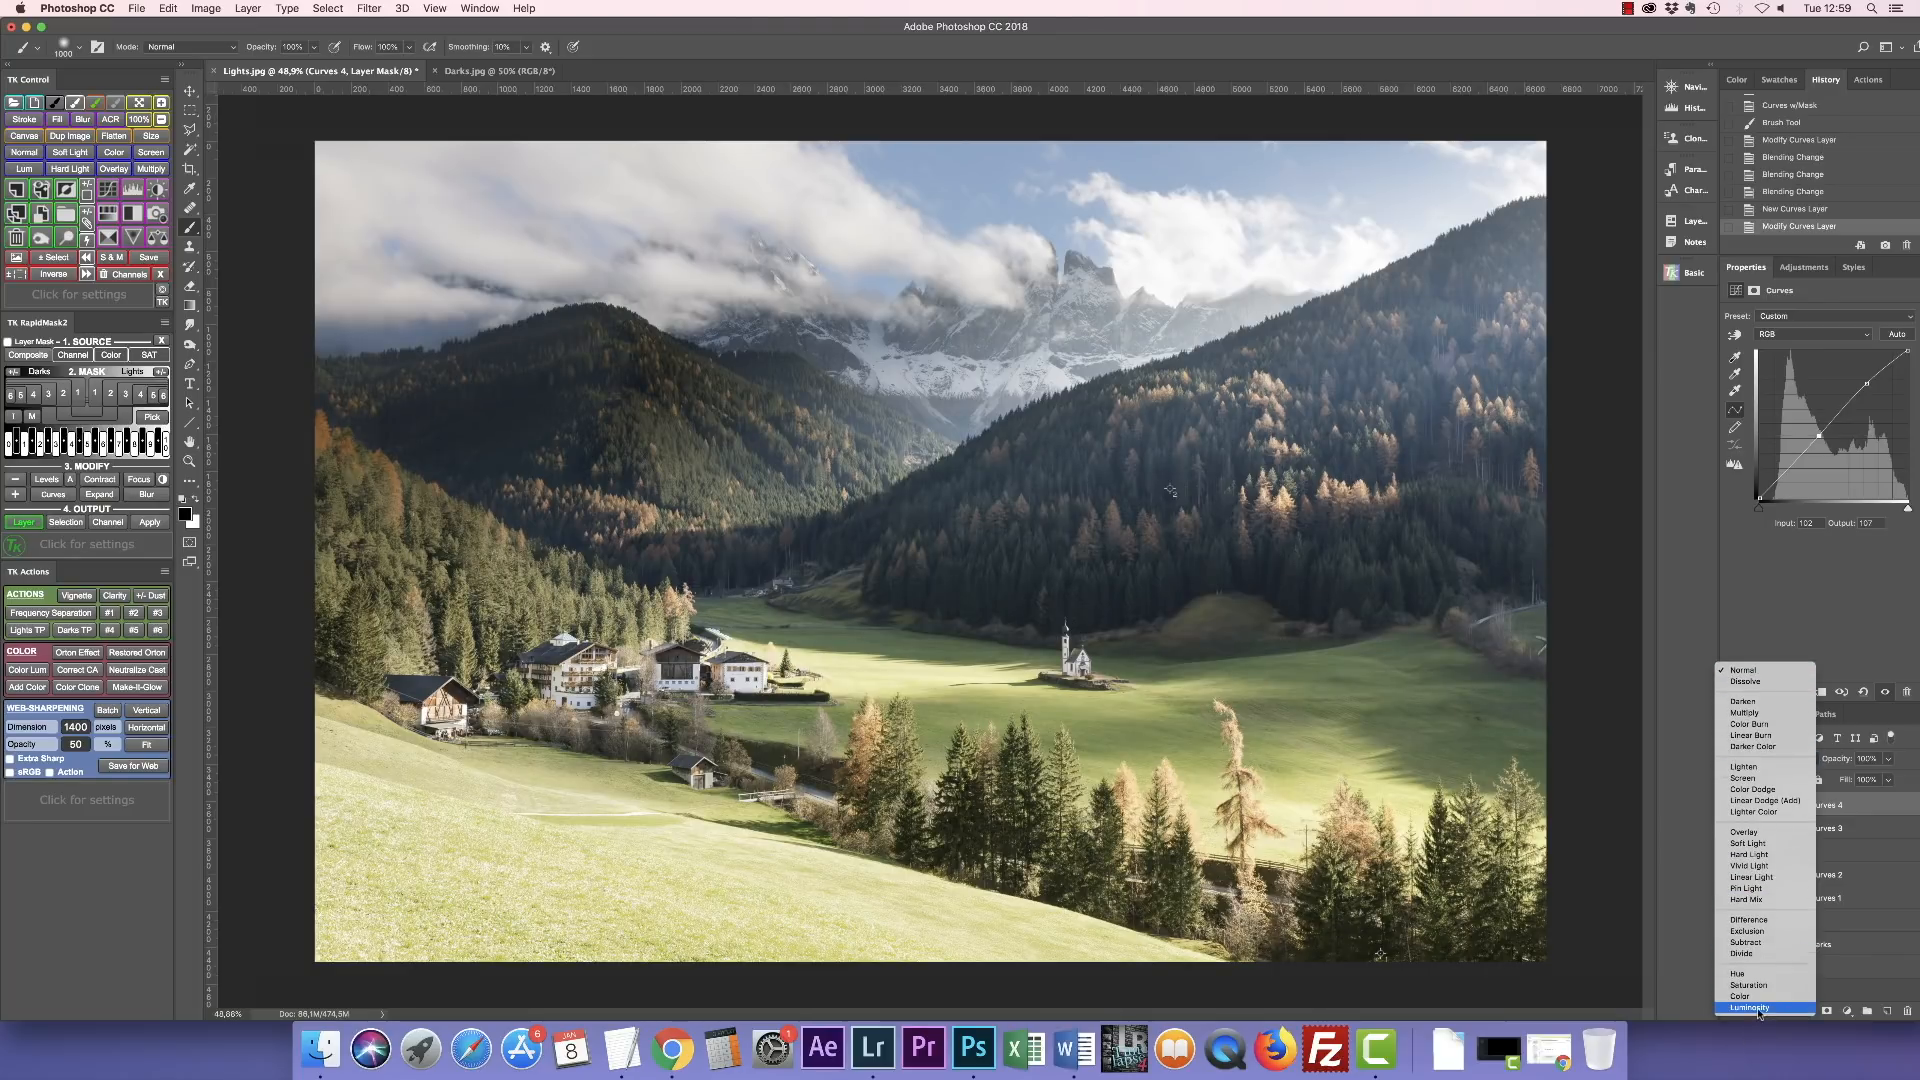
{"action": "left_click", "coordinate": [1760, 1002]}
Compare the image with and without the global contrast Curves layer.
{"action": "left_click", "coordinate": [1731, 804]}
{"action": "left_click", "coordinate": [1731, 804]}
{"action": "left_click", "coordinate": [1731, 804]}
{"action": "left_click", "coordinate": [1731, 804]}
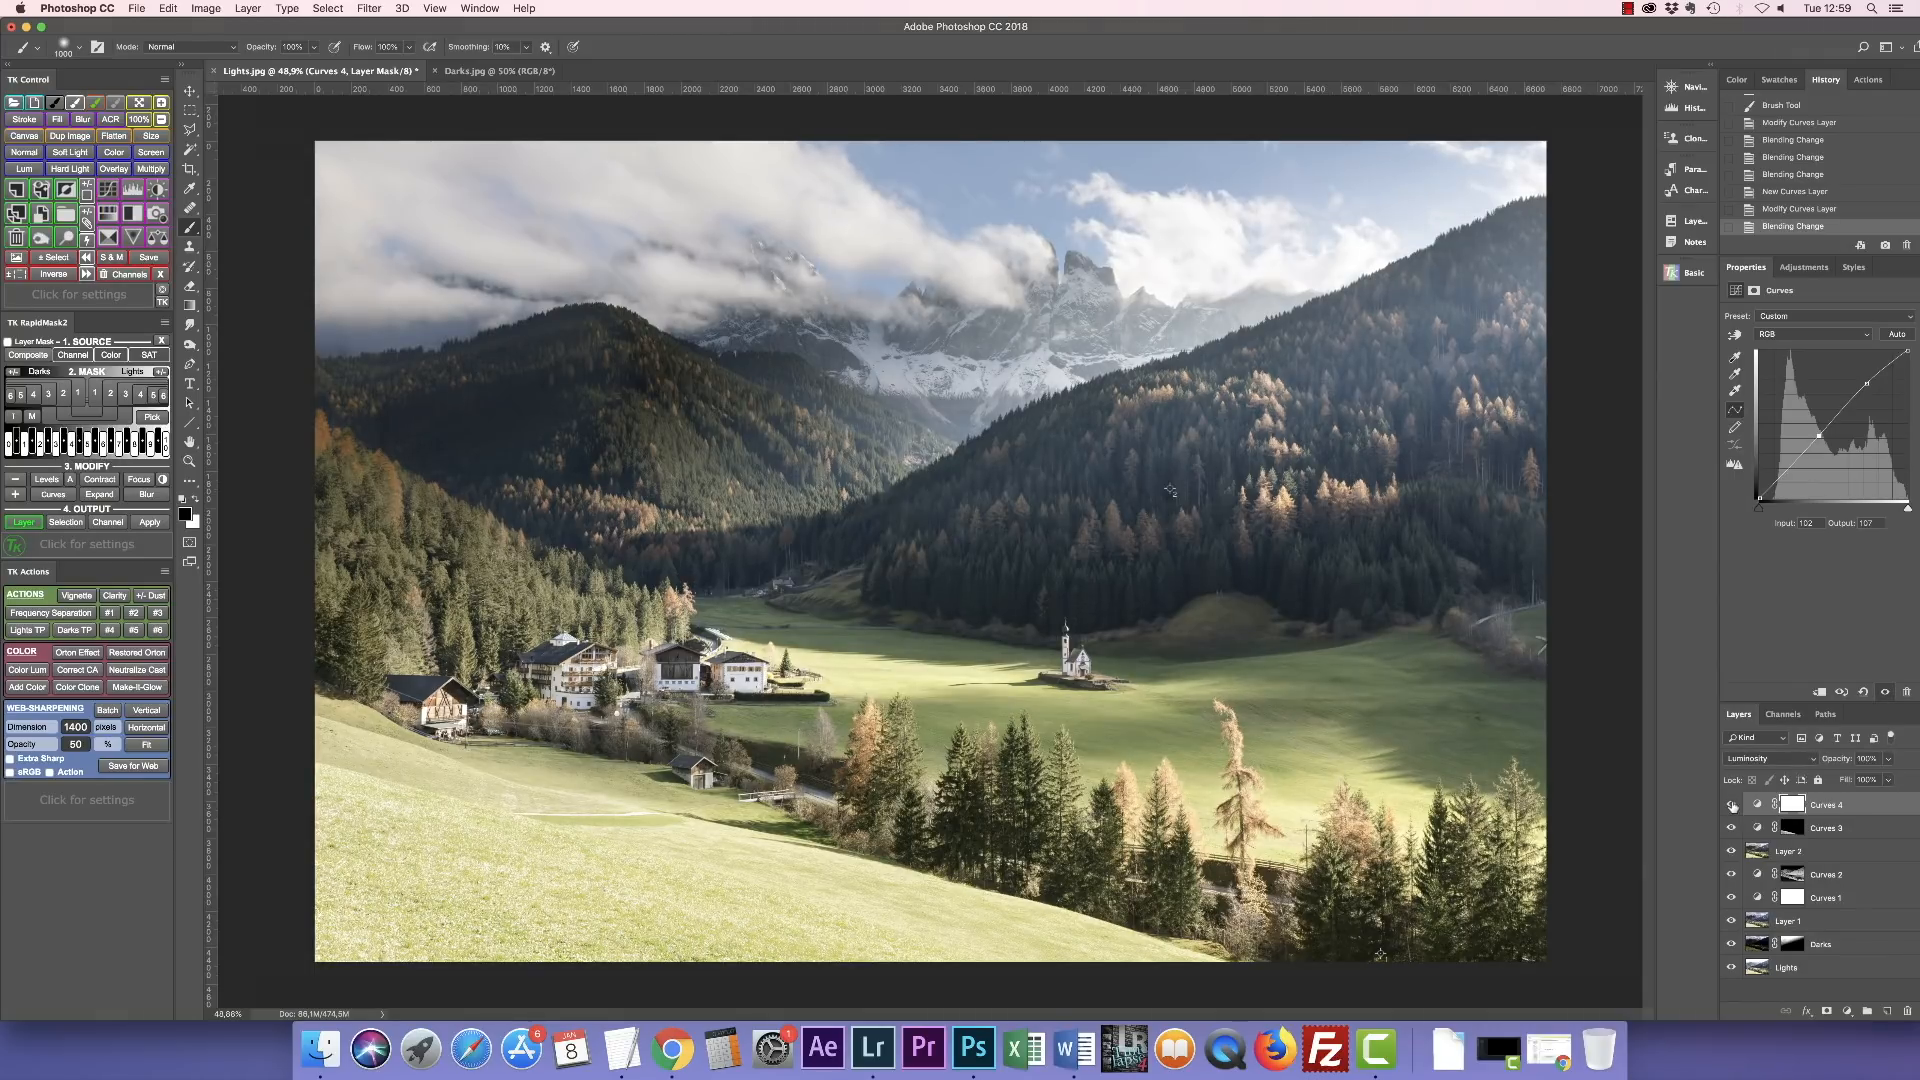
{"action": "left_click", "coordinate": [1732, 805]}
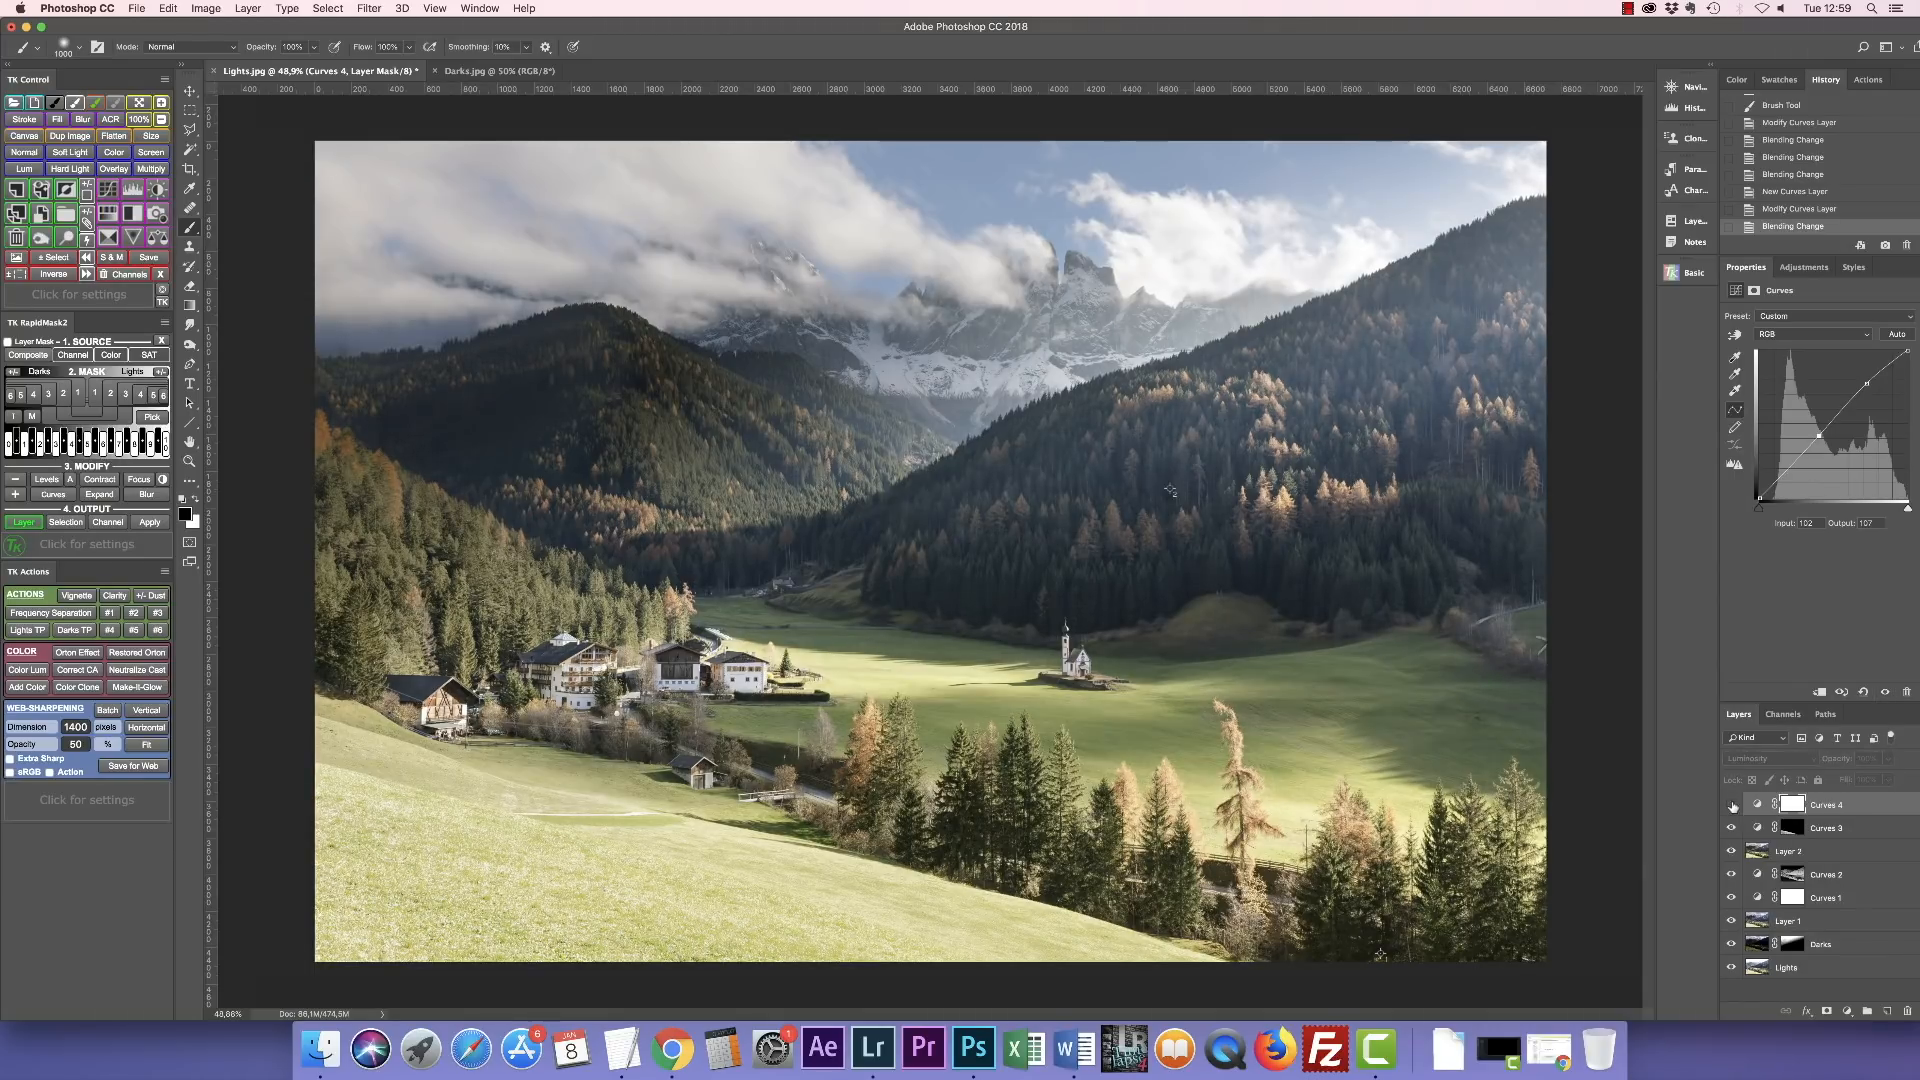
{"action": "left_click", "coordinate": [1732, 805]}
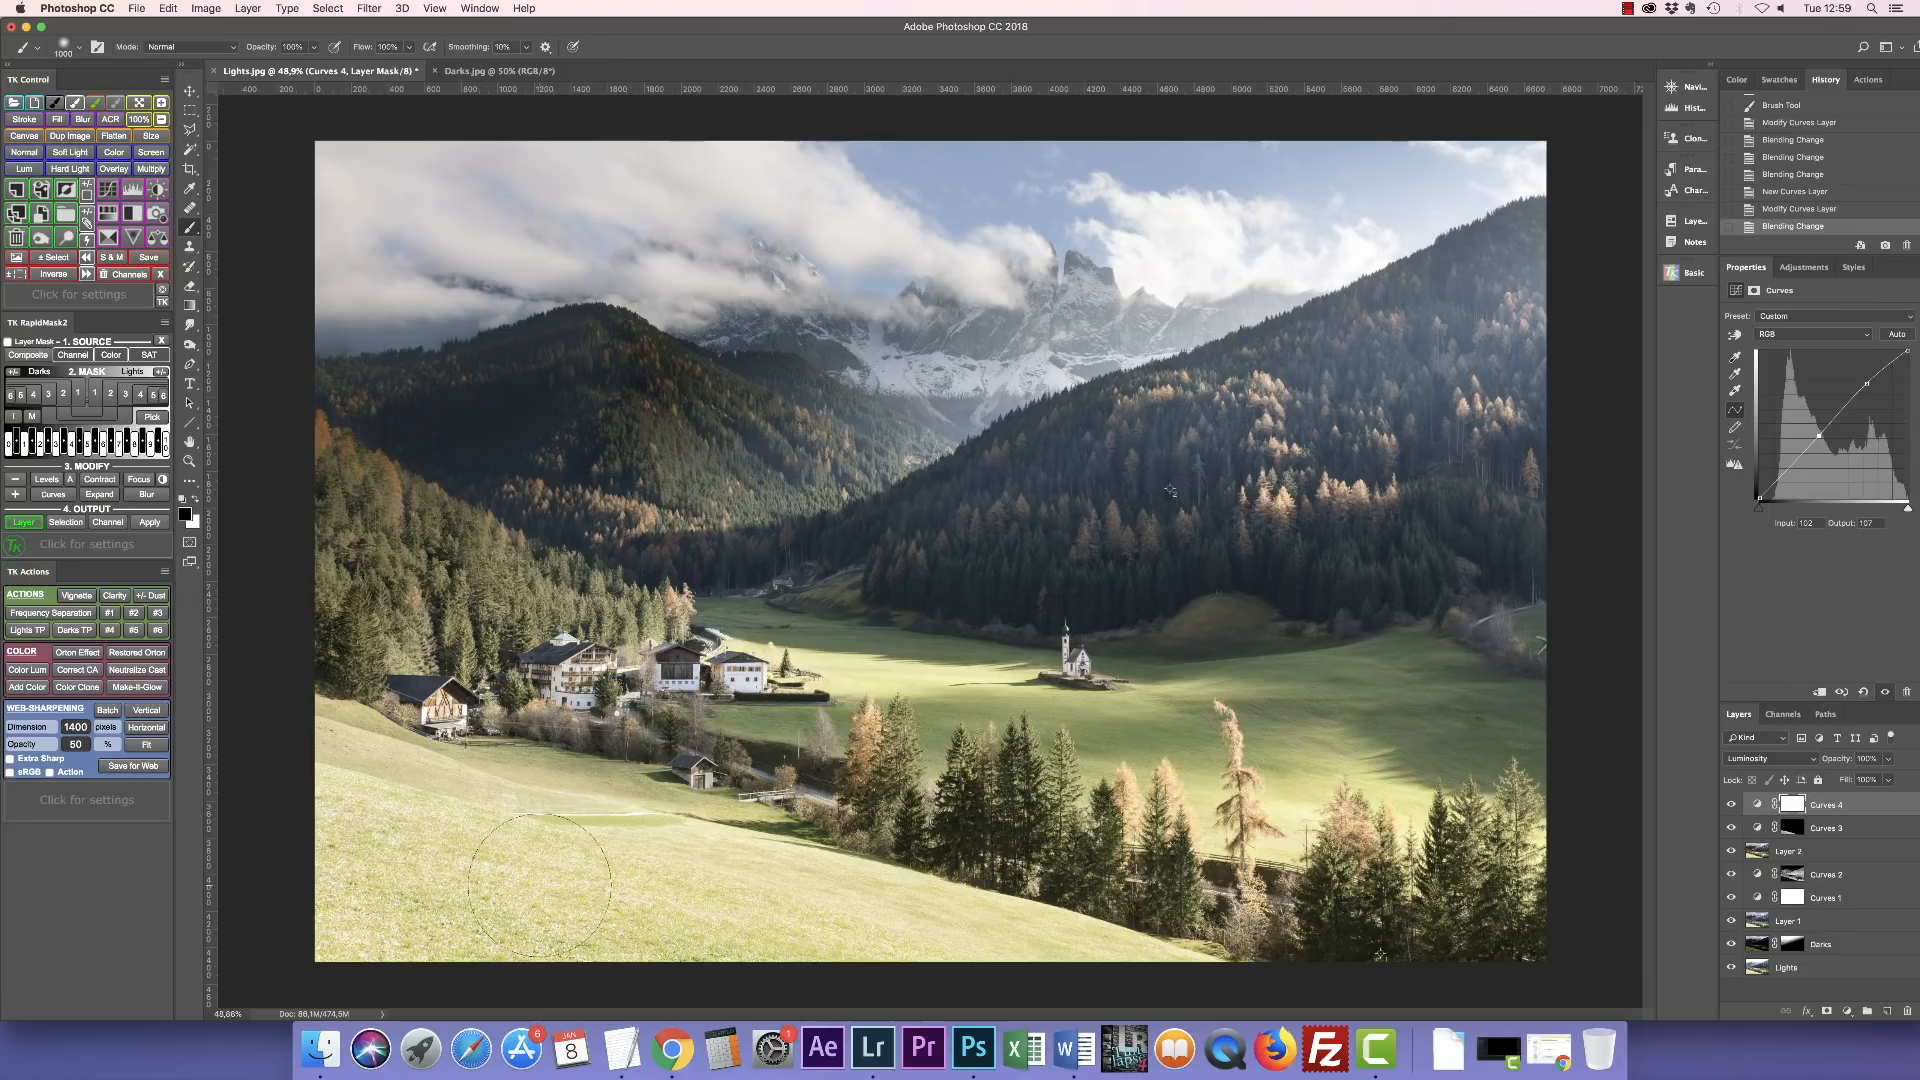
Toggle the meadow Curves layer beneath it to judge the foreground grass against the new global contrast.
{"action": "left_click", "coordinate": [1733, 829]}
{"action": "left_click", "coordinate": [1733, 829]}
{"action": "left_click", "coordinate": [1733, 829]}
{"action": "left_click", "coordinate": [1733, 829]}
{"action": "left_click", "coordinate": [1733, 829]}
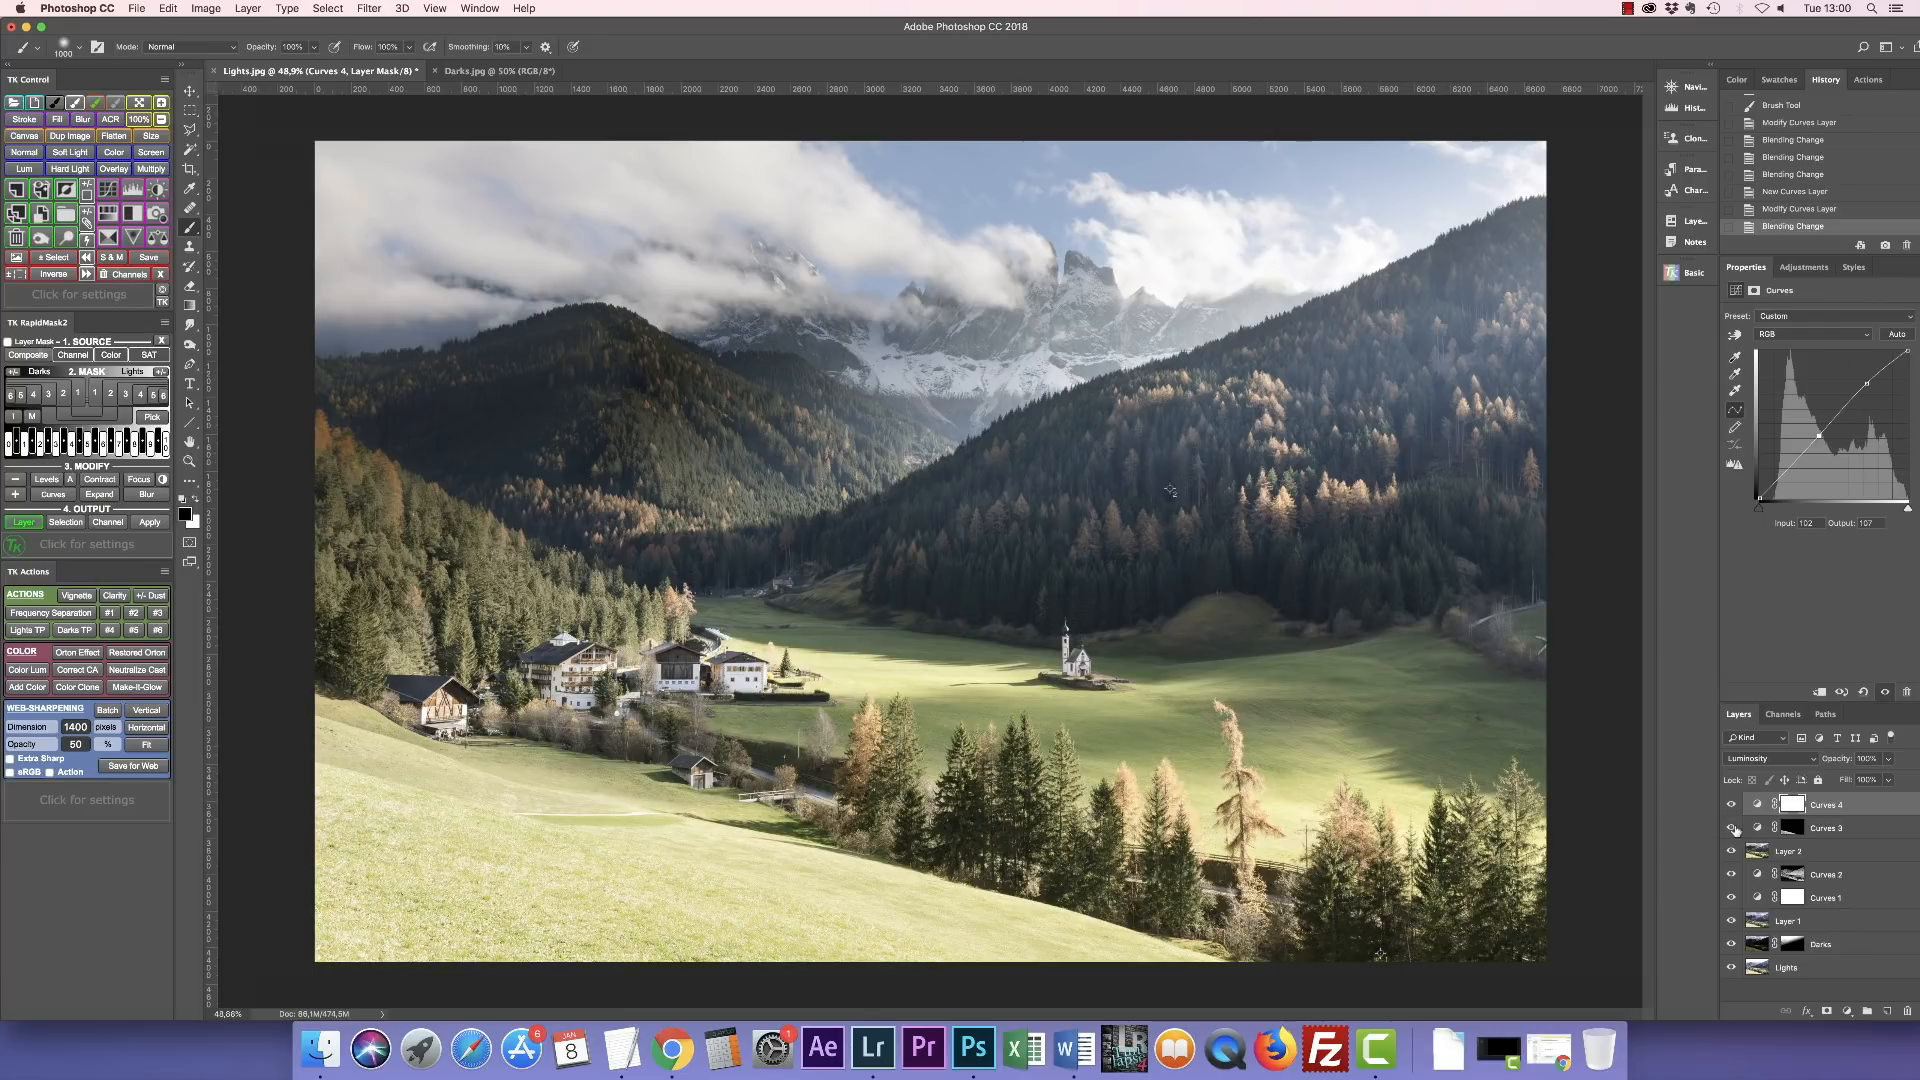